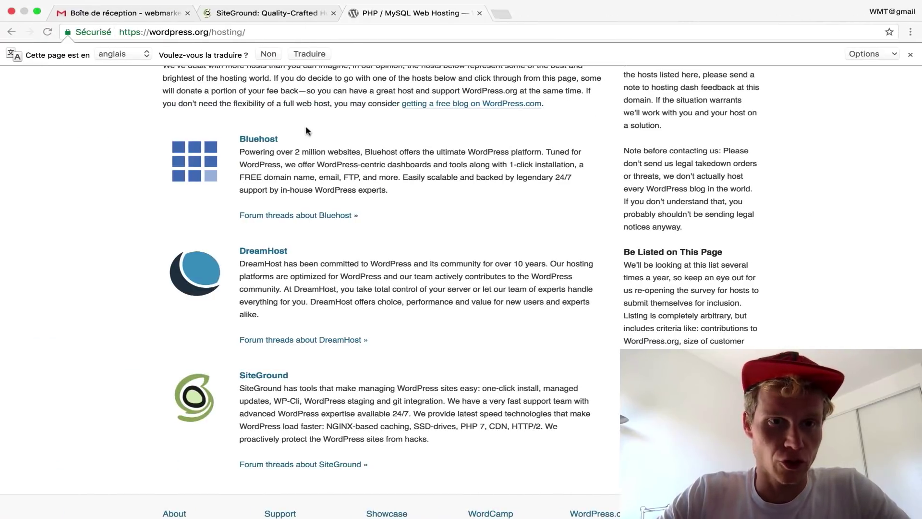
- On the SiteGround homepage, highlight the Web Hosting price of 3.95 €/mo. among the hosting plans
click(238, 15)
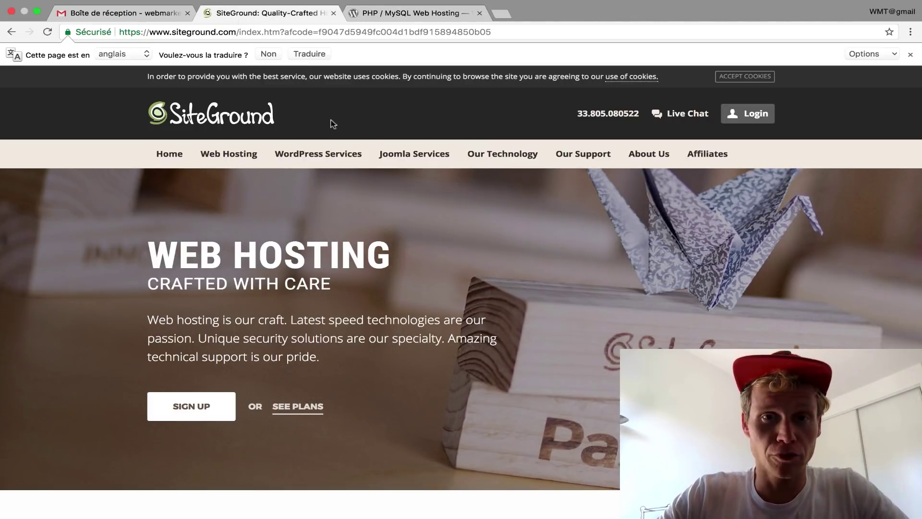
scroll(355, 139, down, 6)
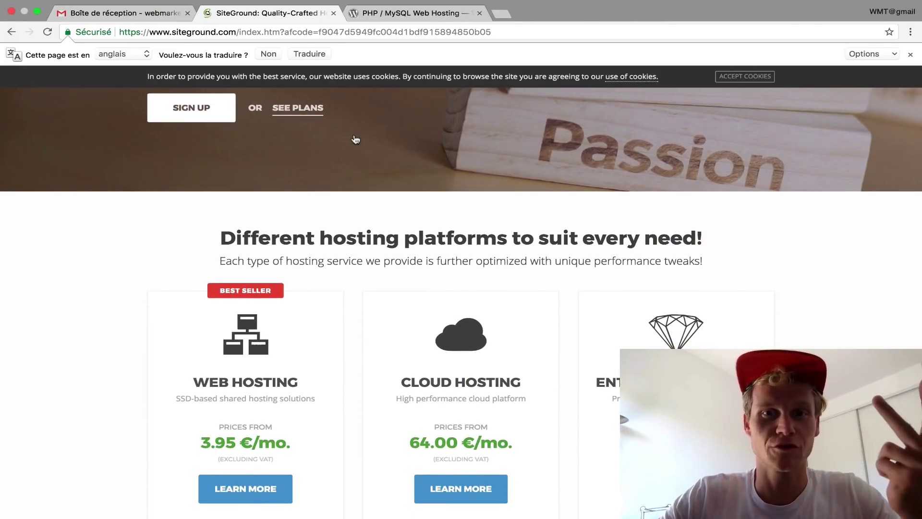
scroll(355, 139, down, 1)
scroll(313, 350, down, 1)
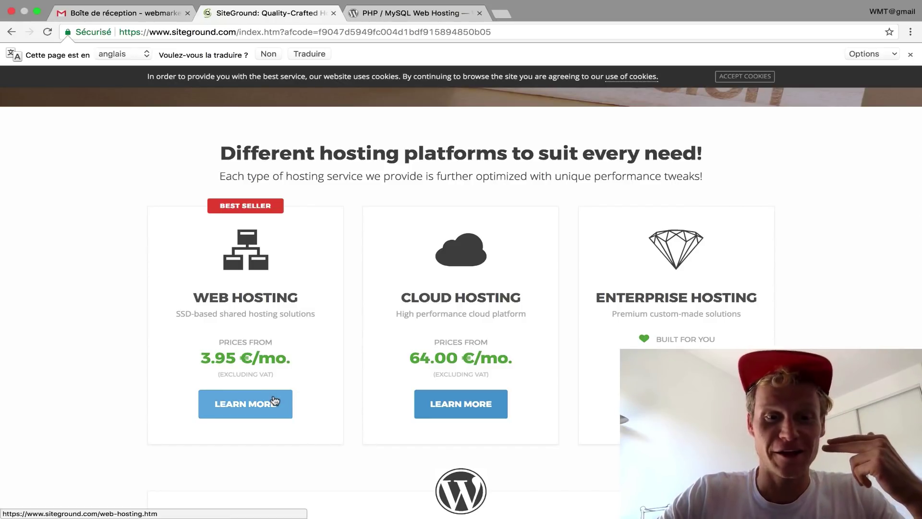
drag(290, 358, 201, 358)
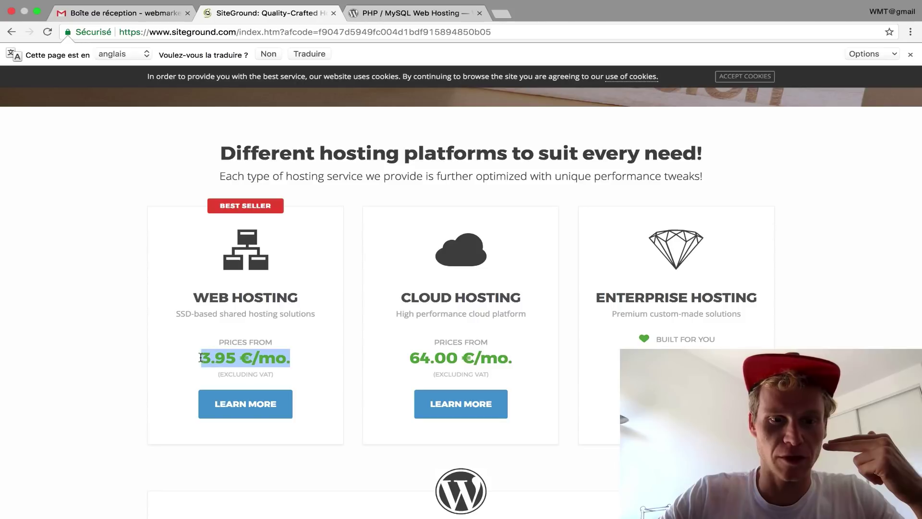
- Start a StartUp plan order from the Web Hosting details and enter cours-wordpress as the new domain
click(269, 403)
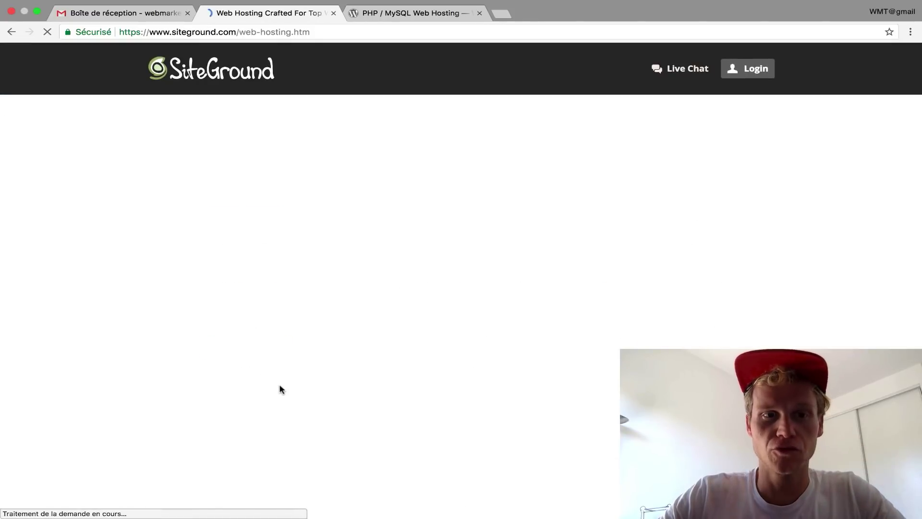
scroll(231, 332, down, 2)
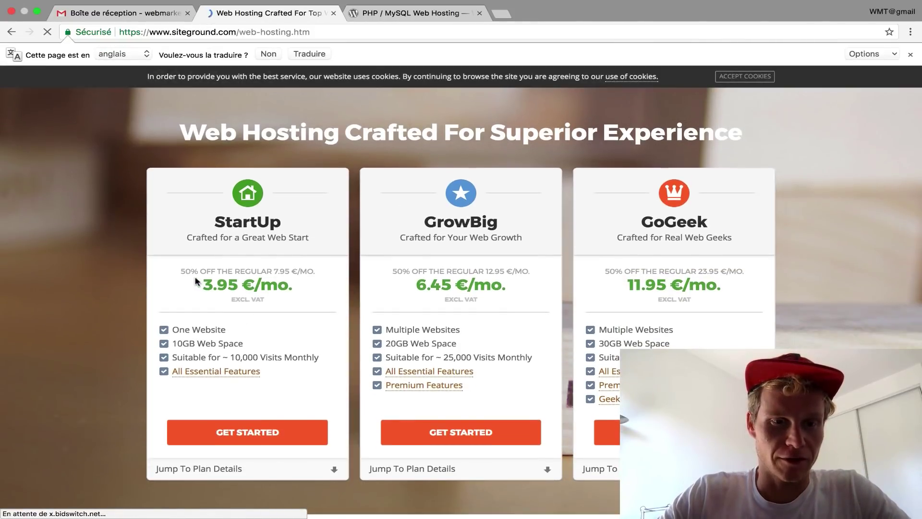
drag(180, 269, 319, 270)
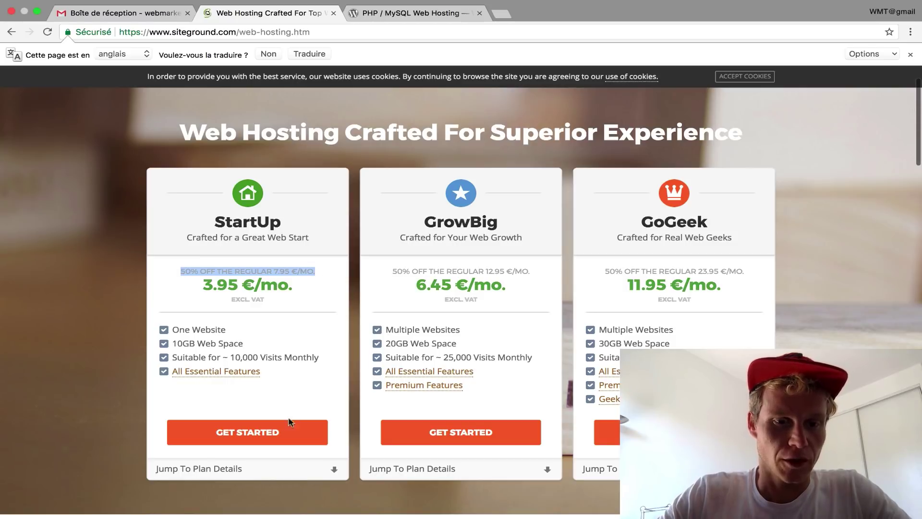
click(265, 432)
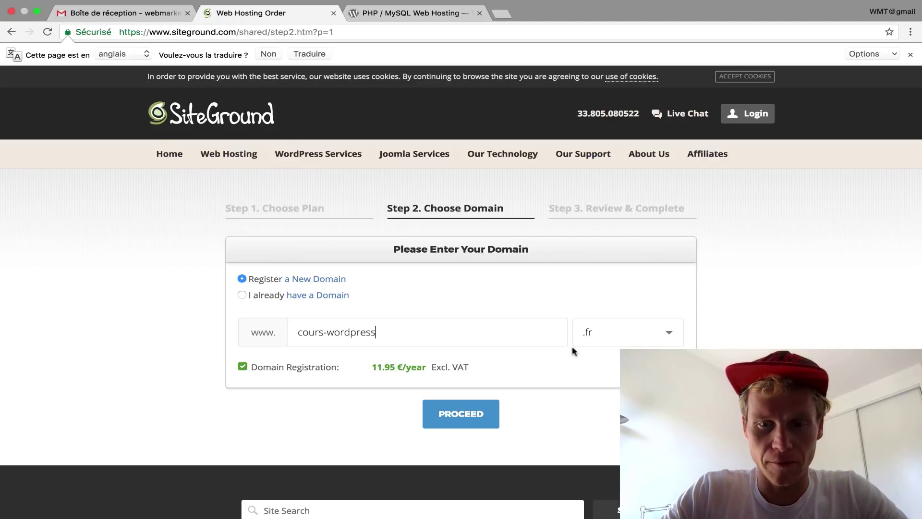
click(623, 338)
- Pick the .com extension, then shorten the rejected cours-wordpress to cours-wp and submit it
scroll(307, 365, down, 3)
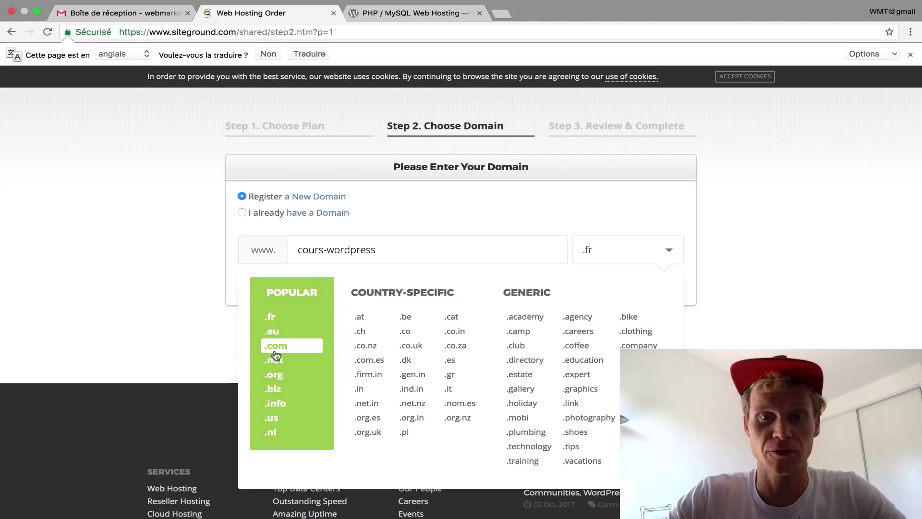
click(276, 350)
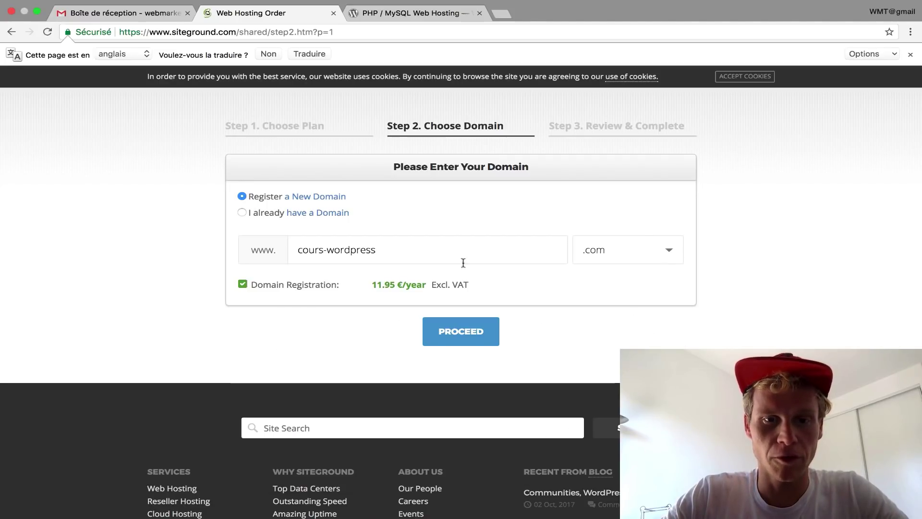
click(467, 330)
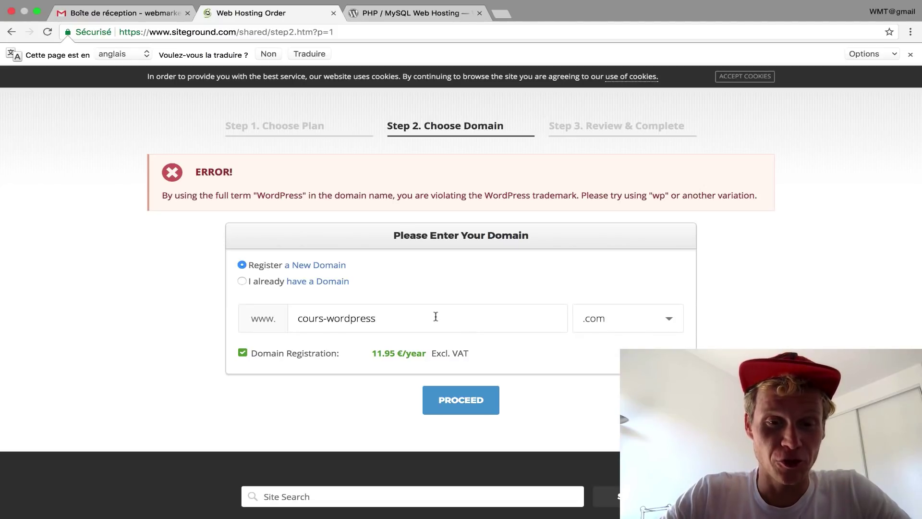
drag(387, 318, 337, 317)
text(p)
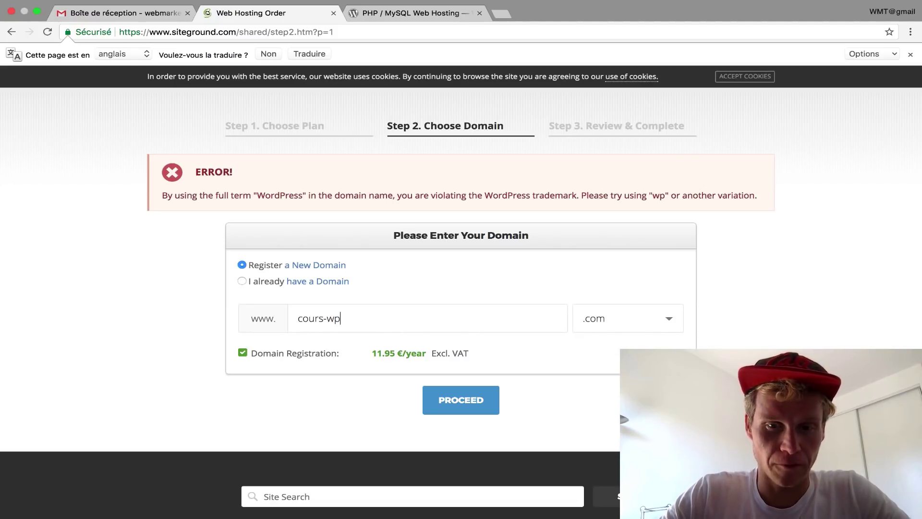
click(458, 413)
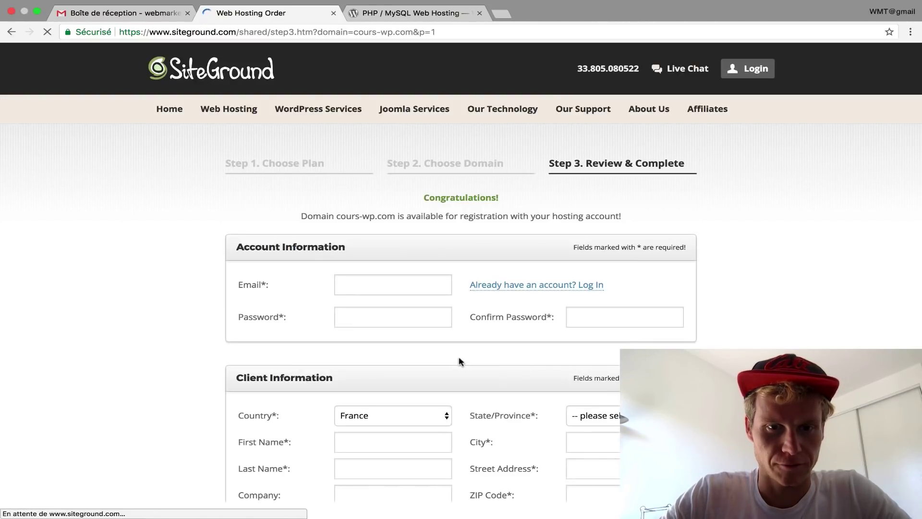
- Paste the account e-mail address into the Email field, replacing the wrongly pasted text
scroll(447, 257, down, 3)
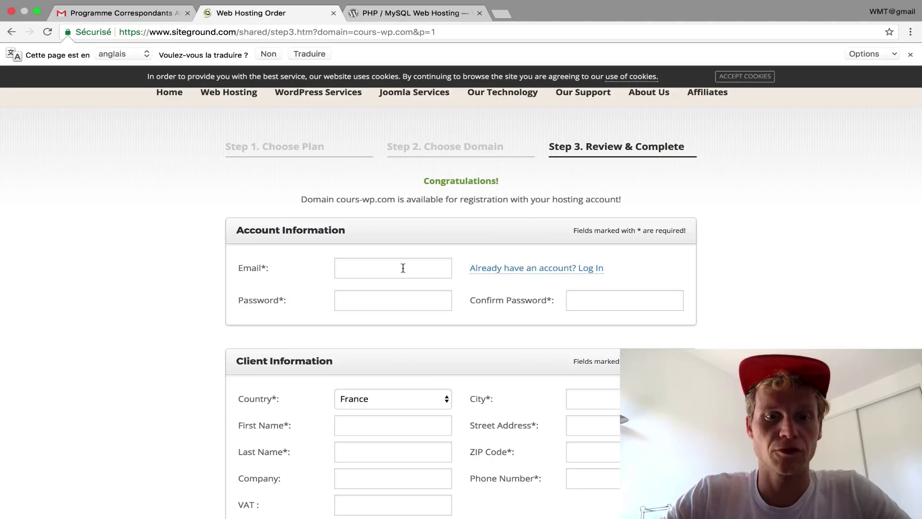
click(403, 268)
text(fc004d1bdf915894850b05)
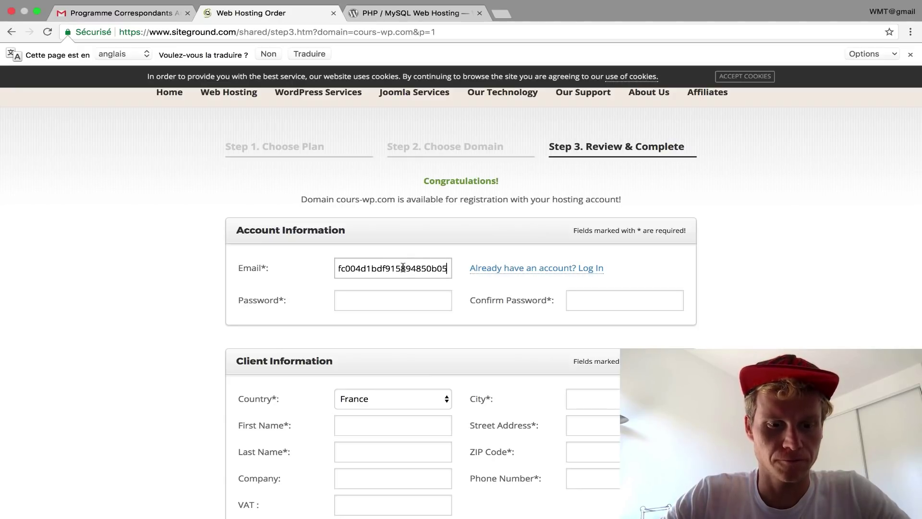
key(super+a)
key(BackSpace)
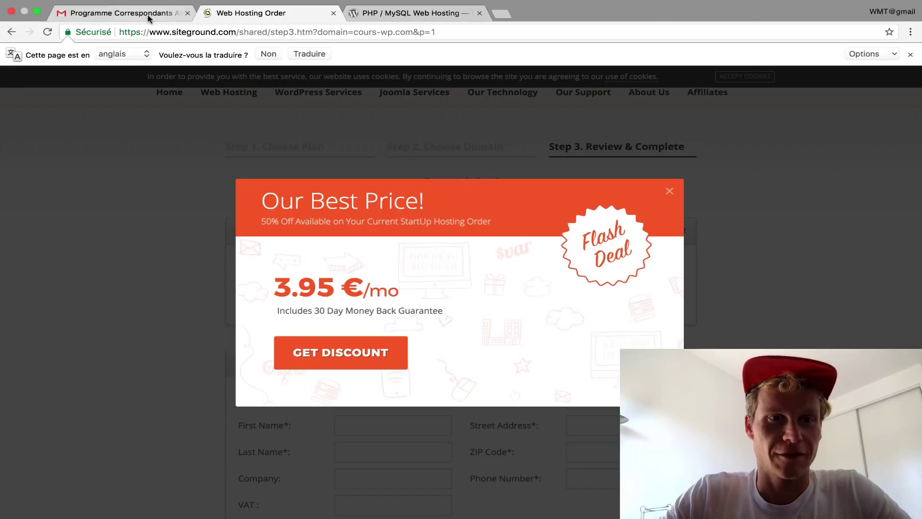
click(363, 265)
key(super+v)
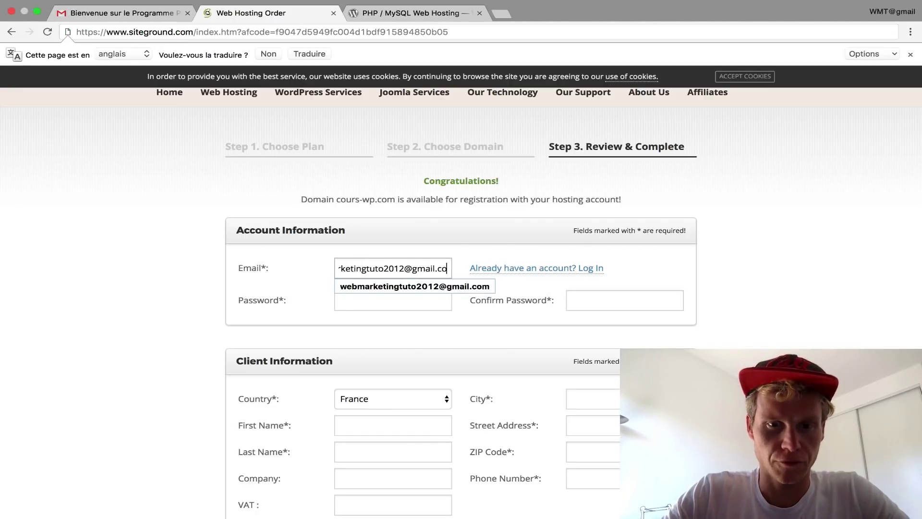
text(m)
key(Tab)
- Enter the account password and move to the Confirm Password field
click(389, 292)
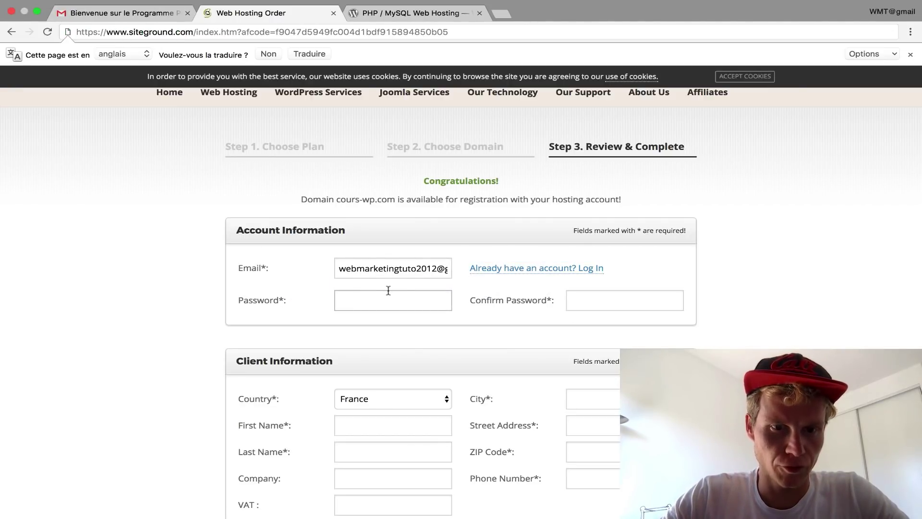
text(••••••••)
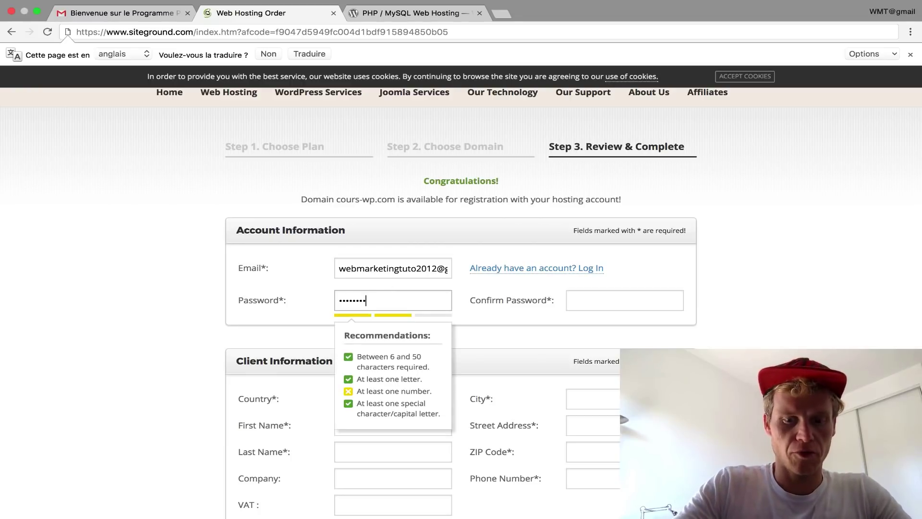
text(•••••)
key(Tab)
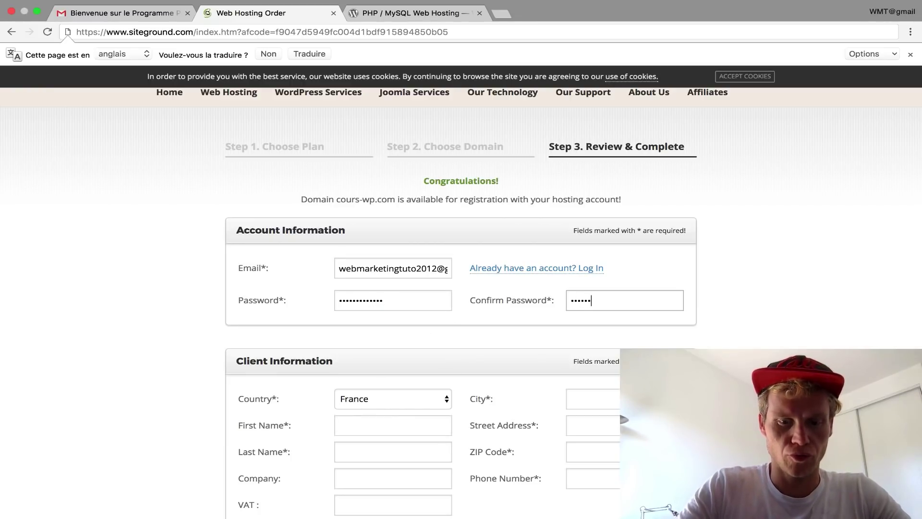
text(•••••••••••••)
scroll(257, 247, down, 5)
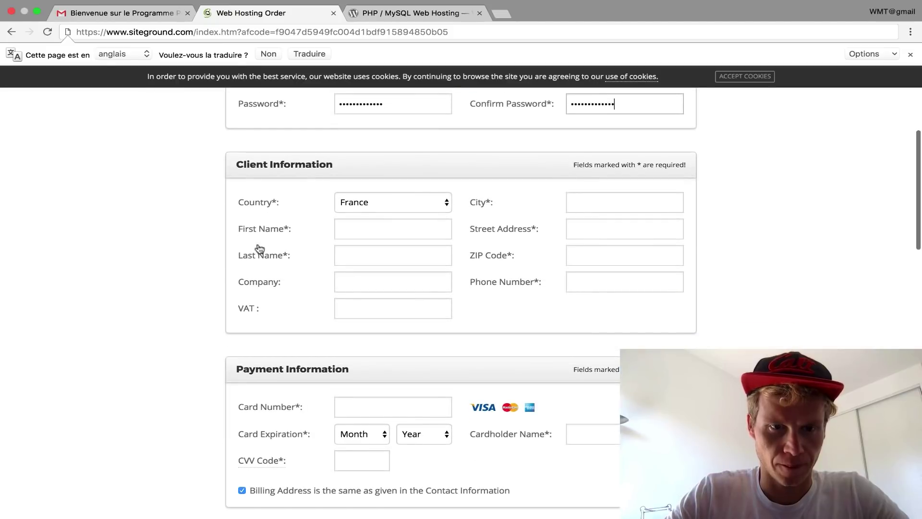
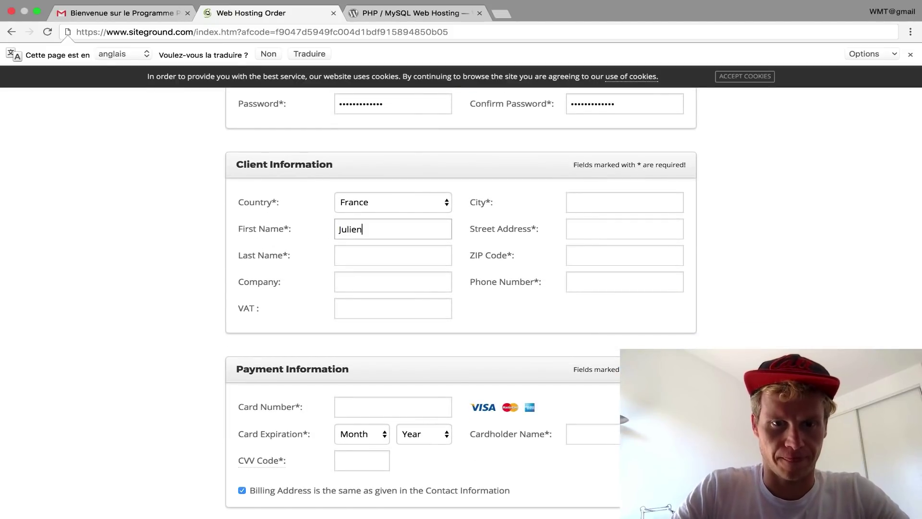
- Fill in the client's last name, city and street address
key(Tab)
key(Tab)
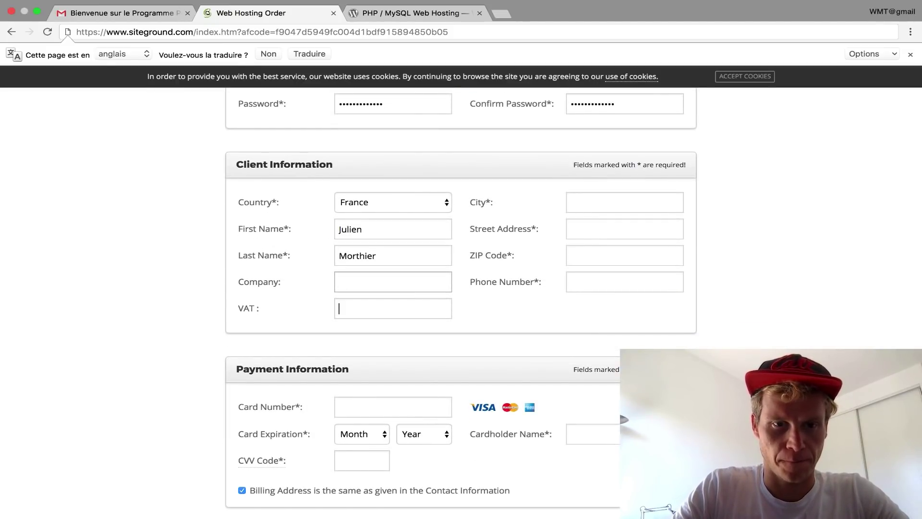
key(Tab)
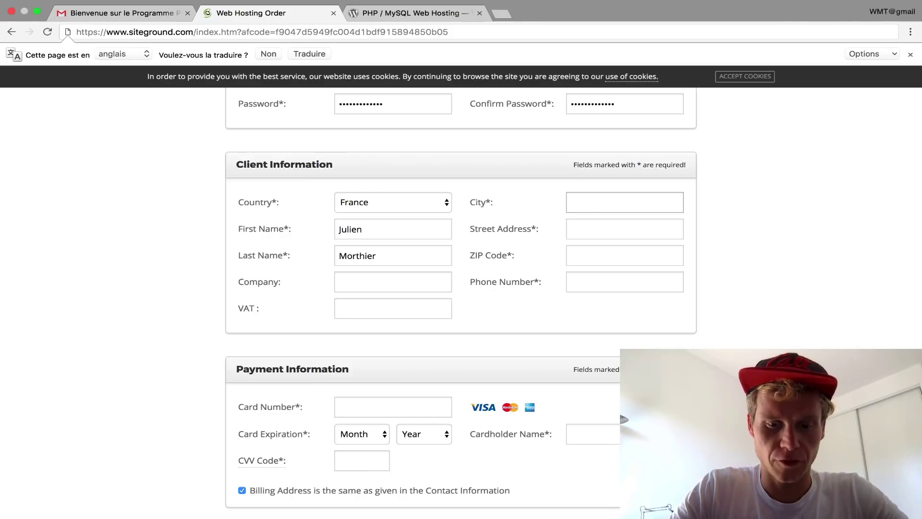
text(Bordeaux)
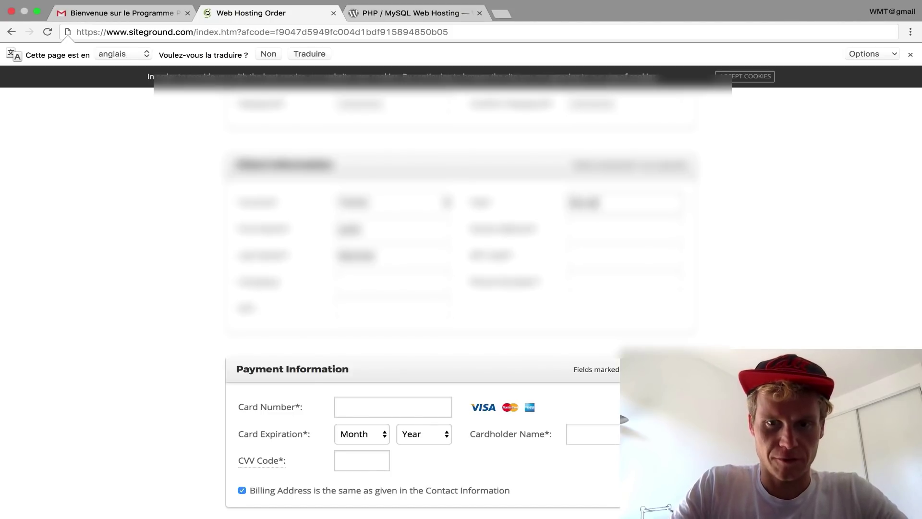
key(Tab)
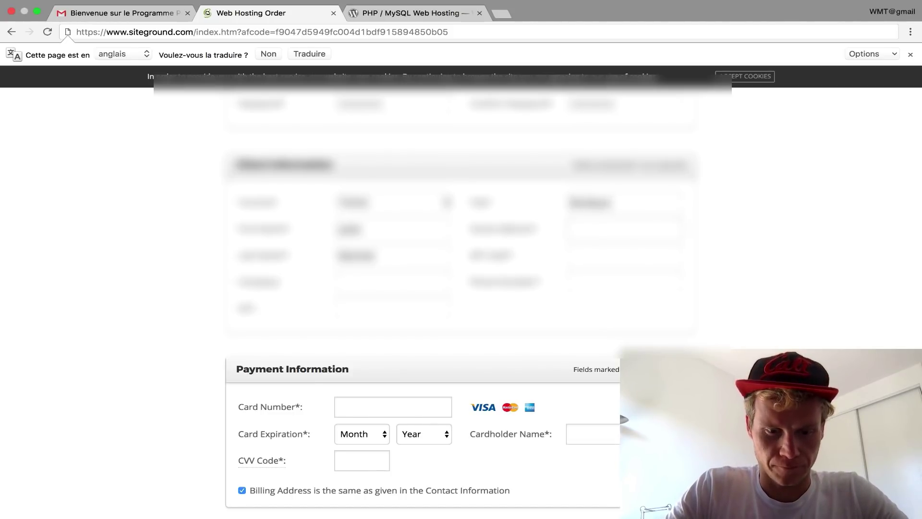
text(rue de la Paix)
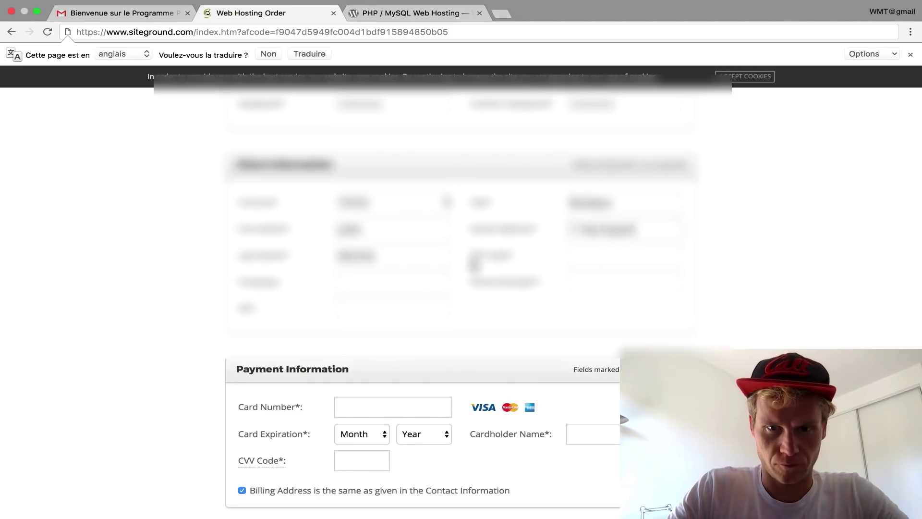
- Enter the client's postal code and phone number in Contact Information
click(582, 262)
text(75)
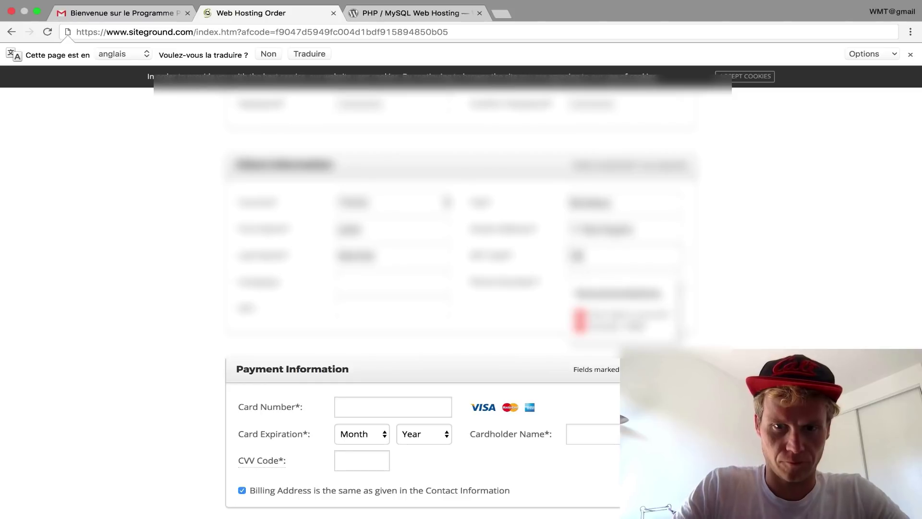
text(002)
key(Tab)
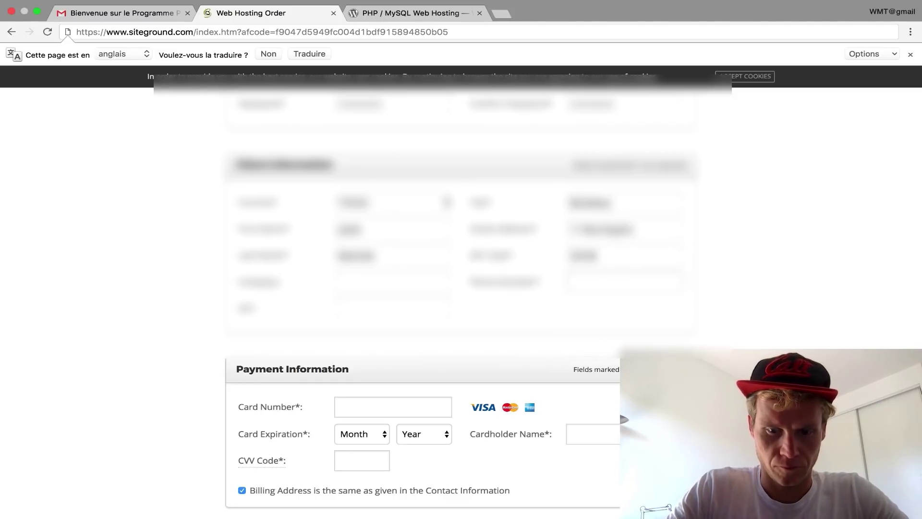
text(+3368)
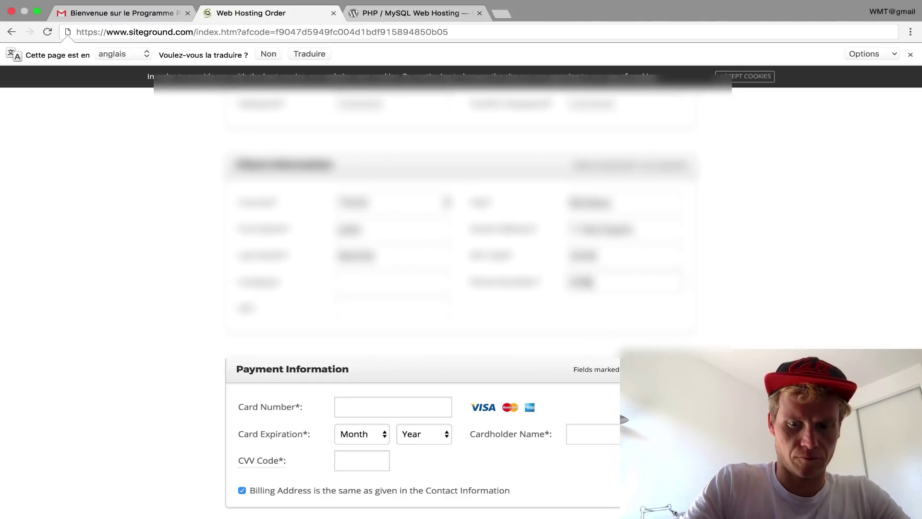
text(00000)
scroll(461, 298, down, 2)
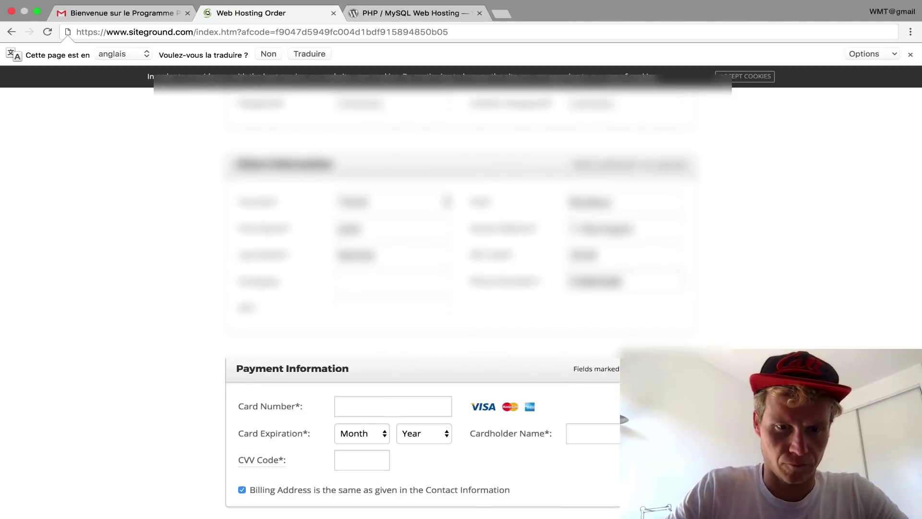
scroll(562, 264, down, 2)
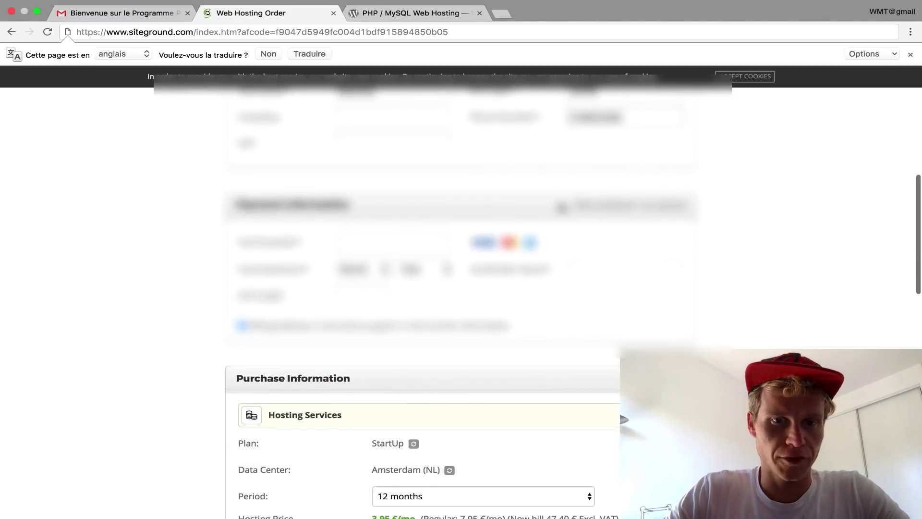
scroll(561, 208, down, 2)
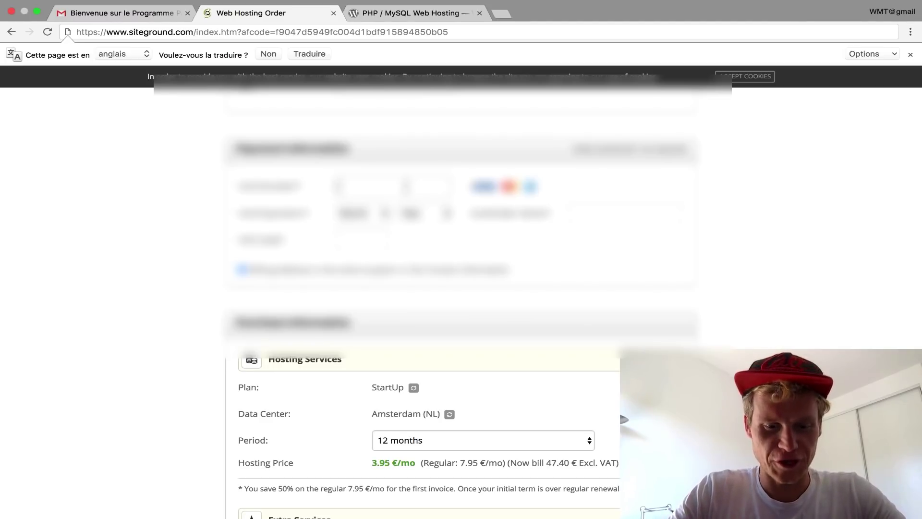
- Enter the card number, expiry month and year, CVV code and cardholder's name
text(?????)
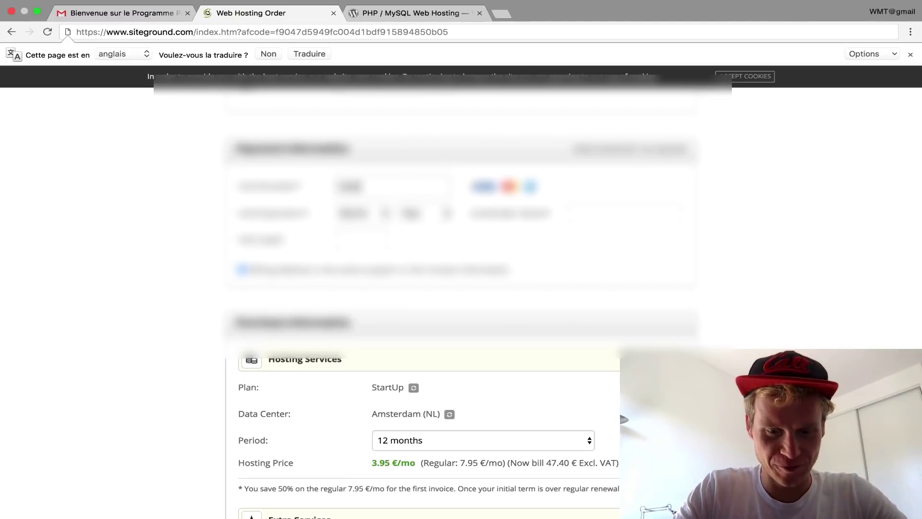
text(???)
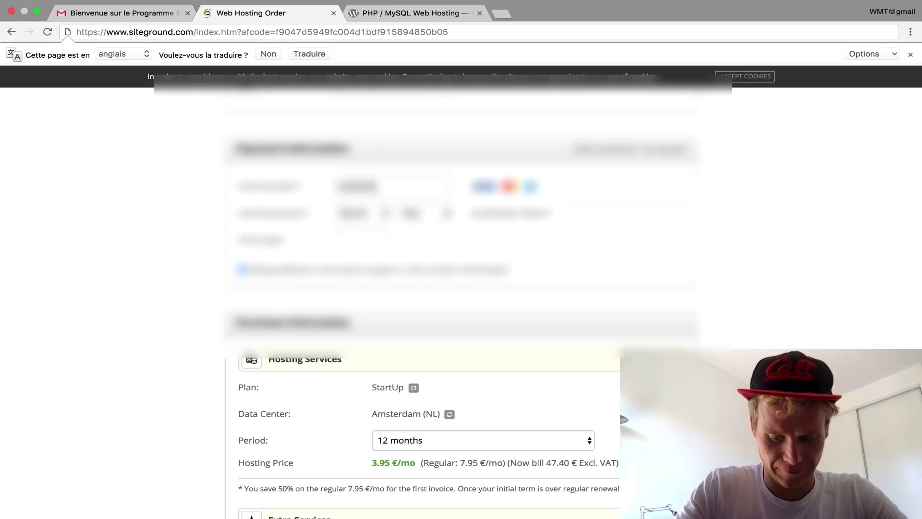
text(??????)
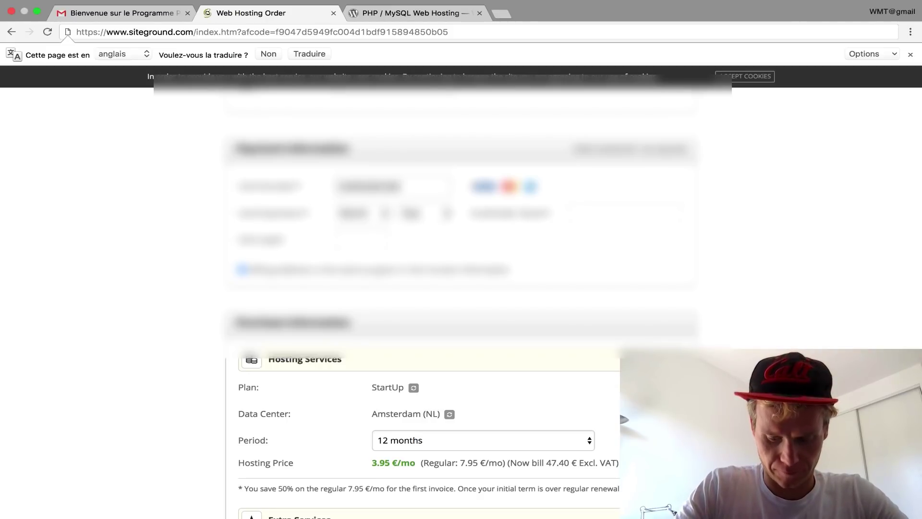
text(????)
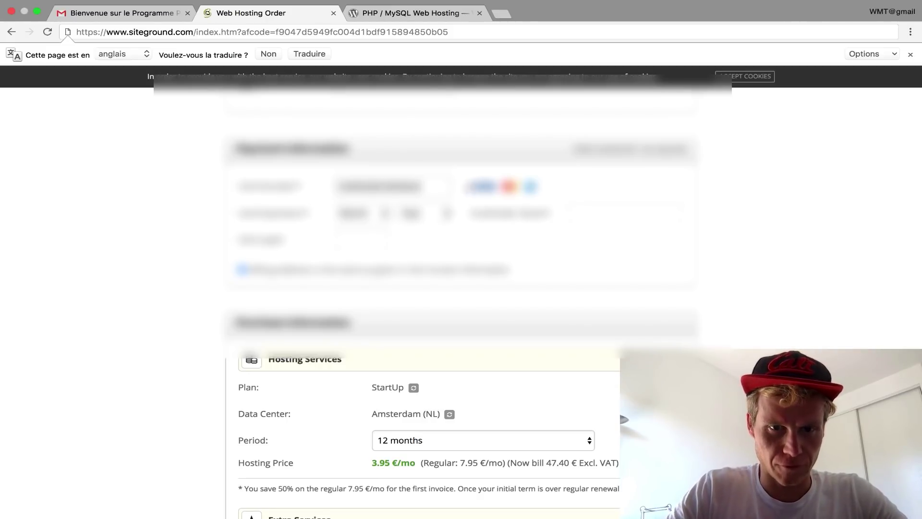
click(364, 220)
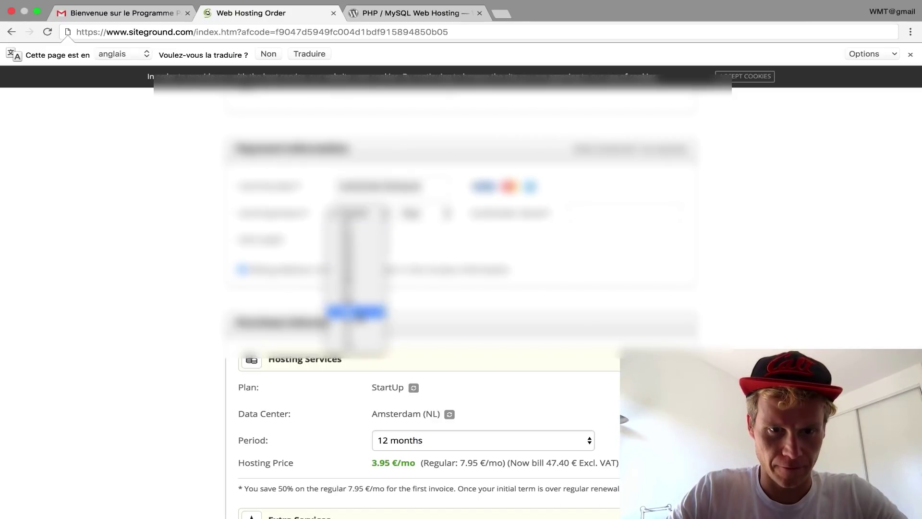
click(361, 317)
click(431, 217)
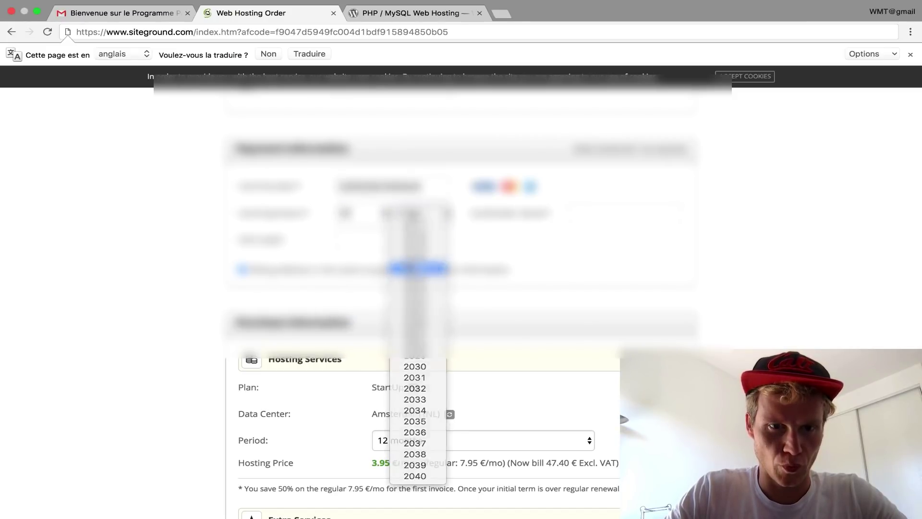
click(420, 267)
click(374, 243)
text(000)
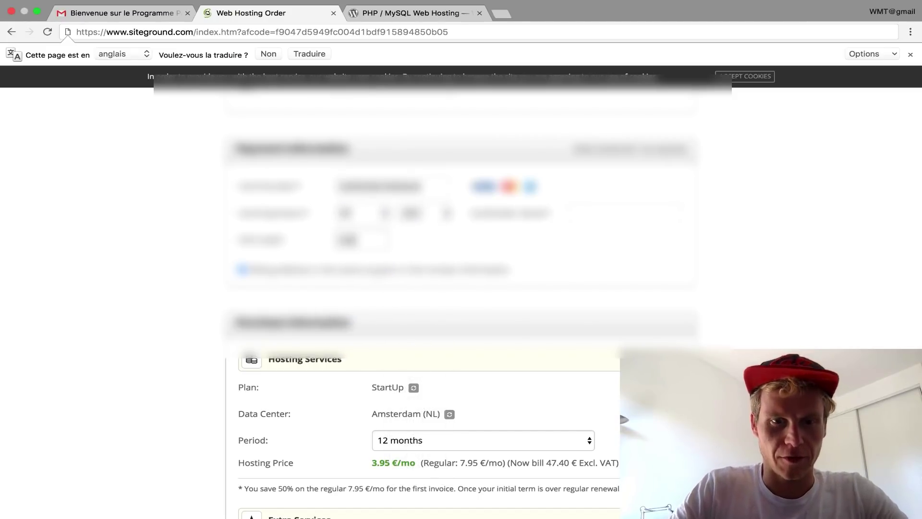
click(586, 220)
text(Lucas)
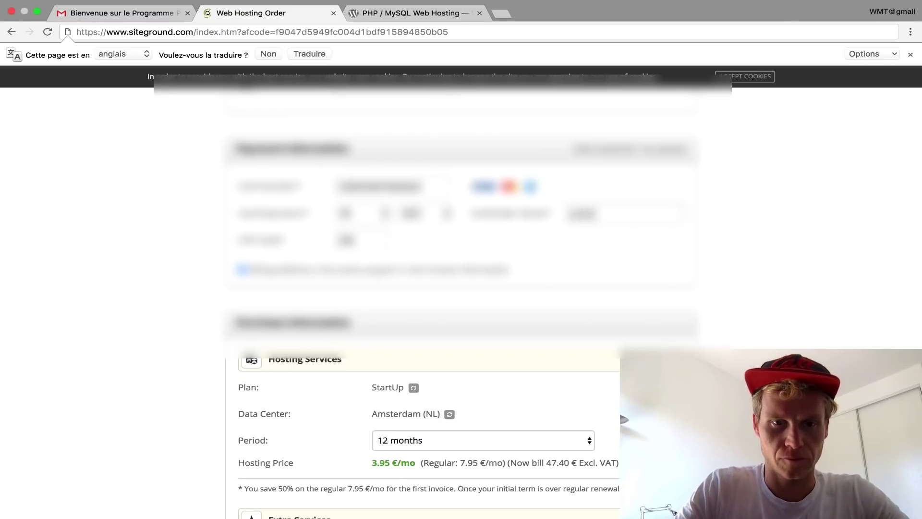
text( xxxxxxx)
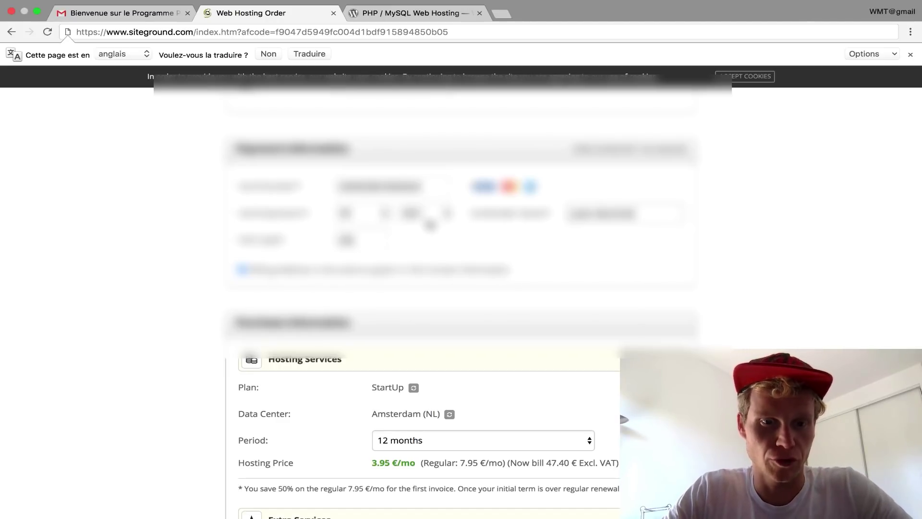
scroll(430, 225, down, 5)
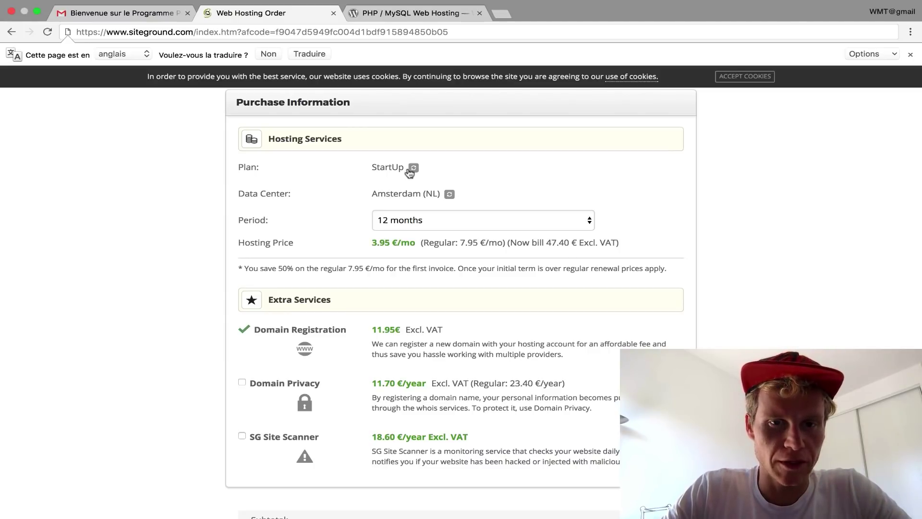
- Keep the 12-month period, accept the Terms of Service and pay the 71.22 EUR order
click(415, 219)
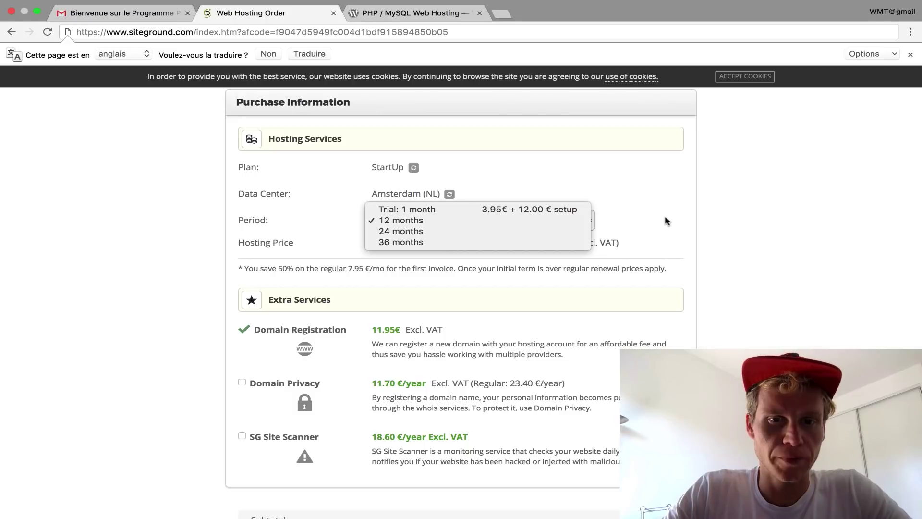
click(651, 210)
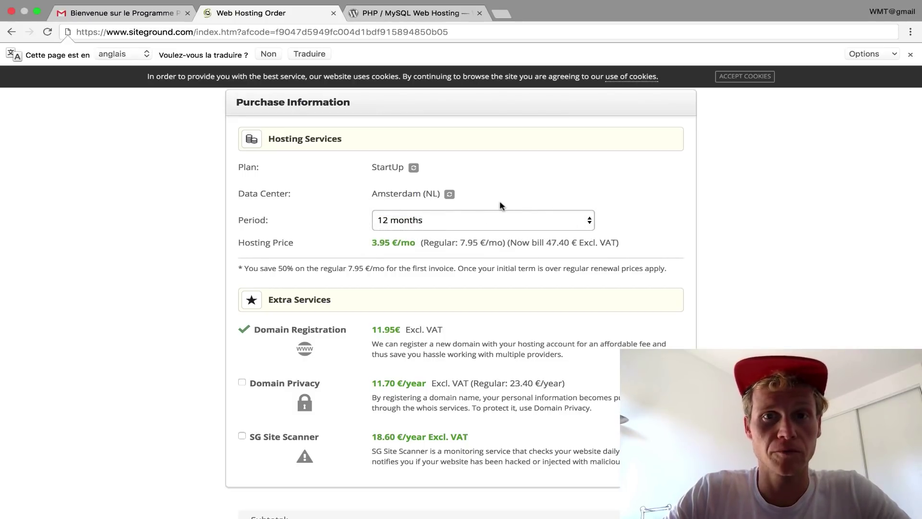
scroll(499, 202, down, 2)
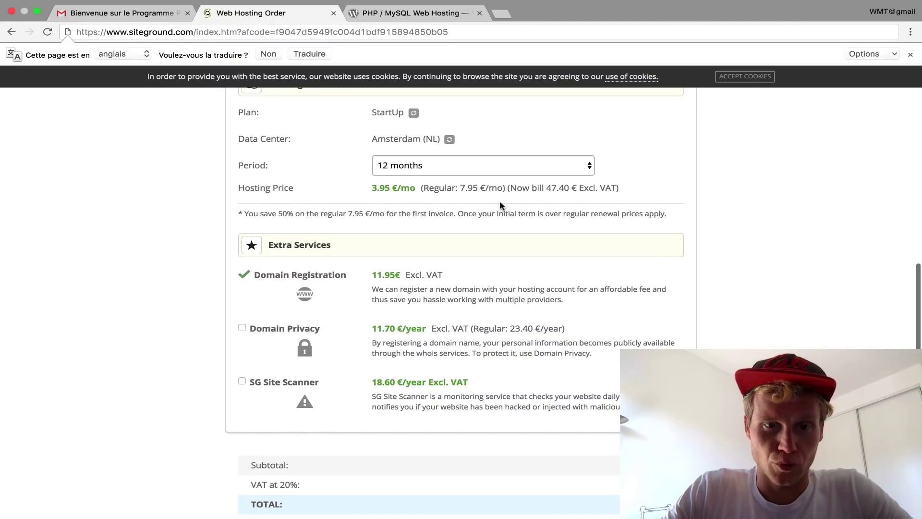
scroll(500, 205, down, 1)
scroll(499, 204, up, 2)
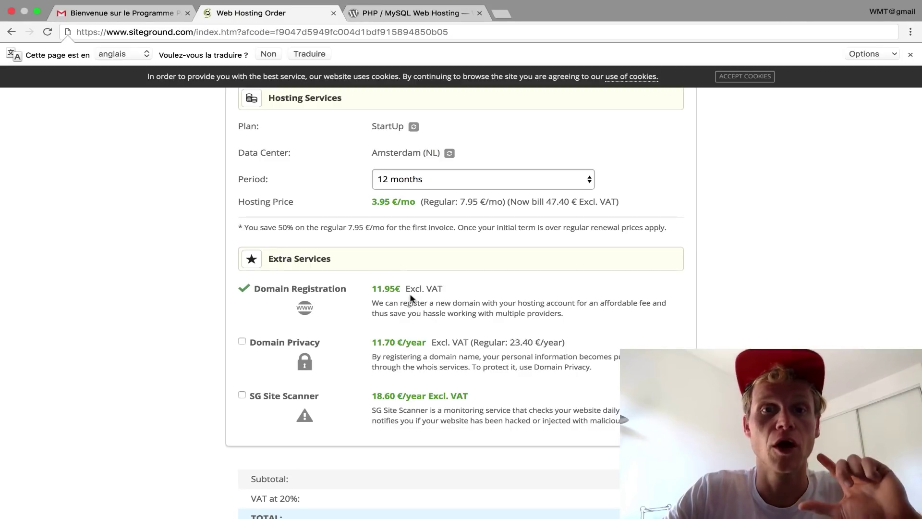
scroll(411, 297, down, 3)
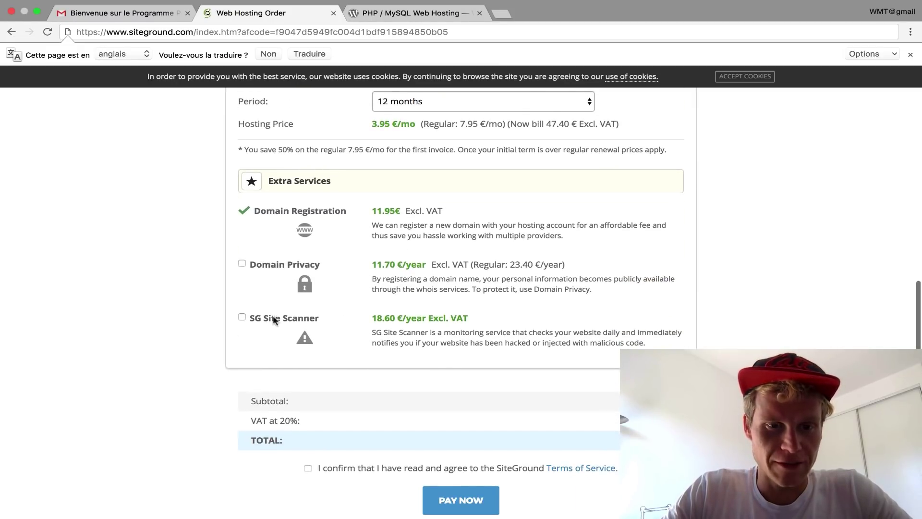
scroll(422, 316, down, 4)
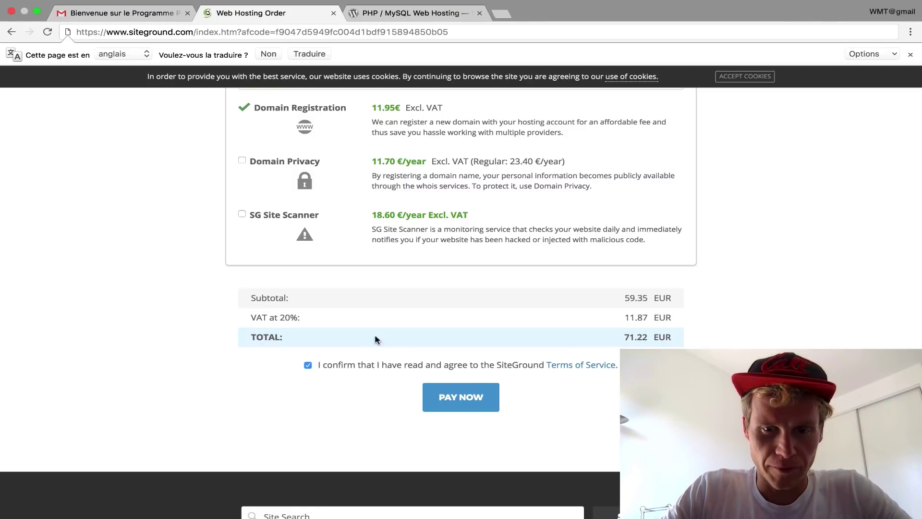
scroll(464, 363, up, 1)
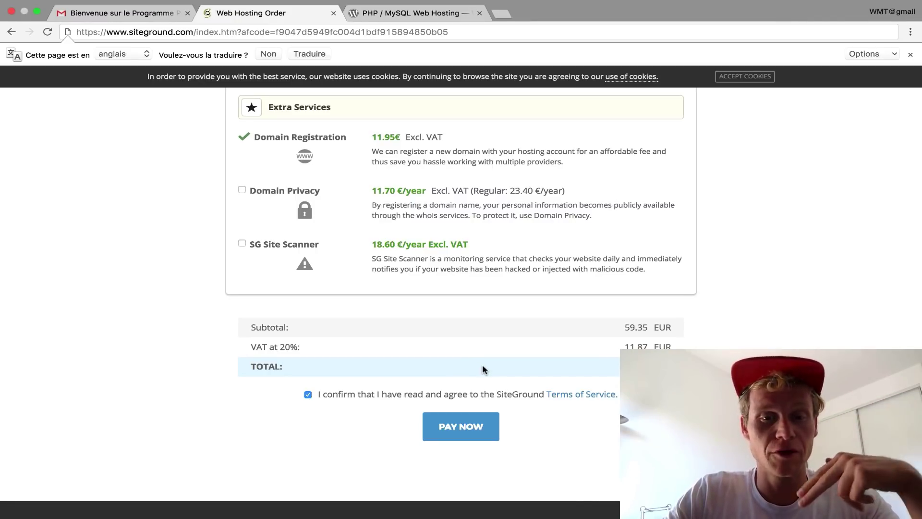
scroll(478, 398, down, 1)
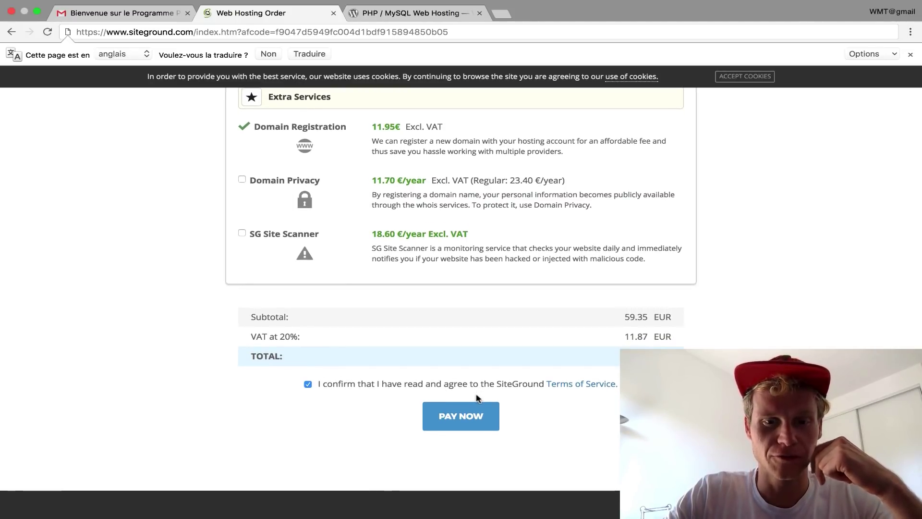
click(465, 416)
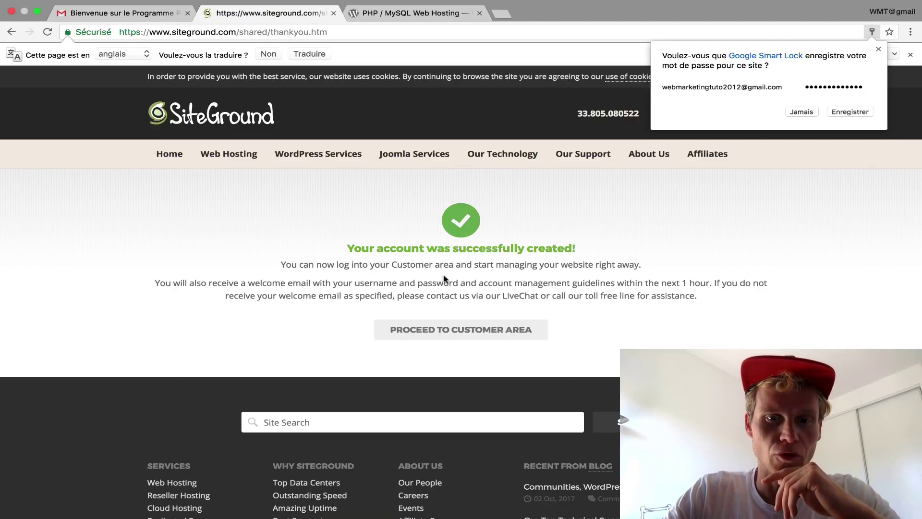
- Enter the customer area and choose to start a new website at cours-wp.com
click(466, 332)
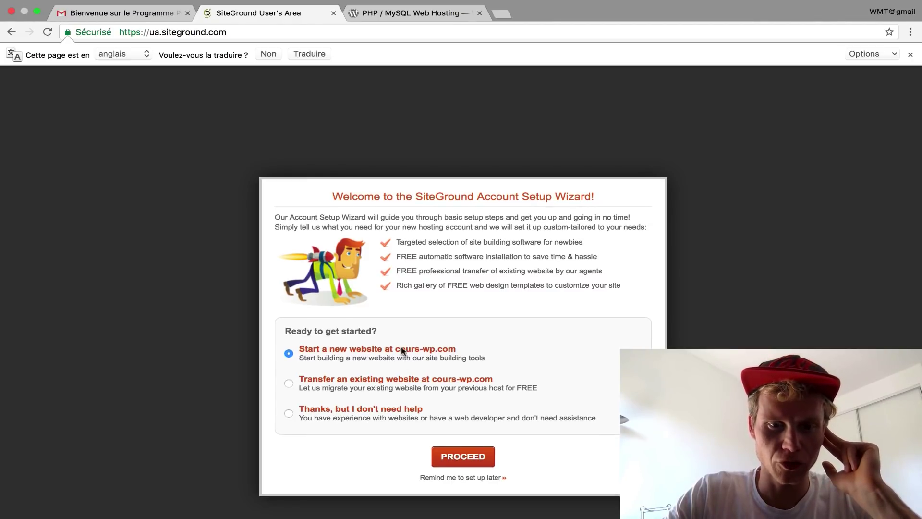
click(470, 452)
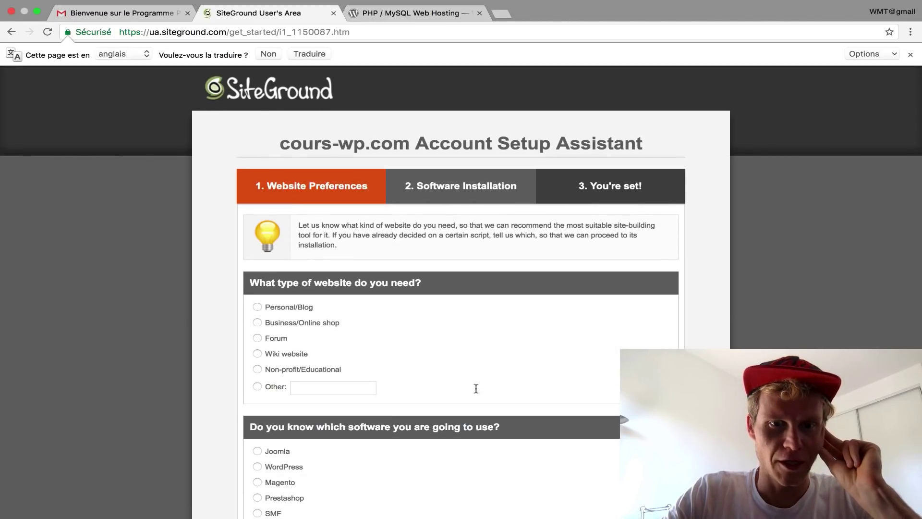
- Choose WordPress as the software and Business/Online shop as the website type, then proceed
scroll(476, 388, down, 2)
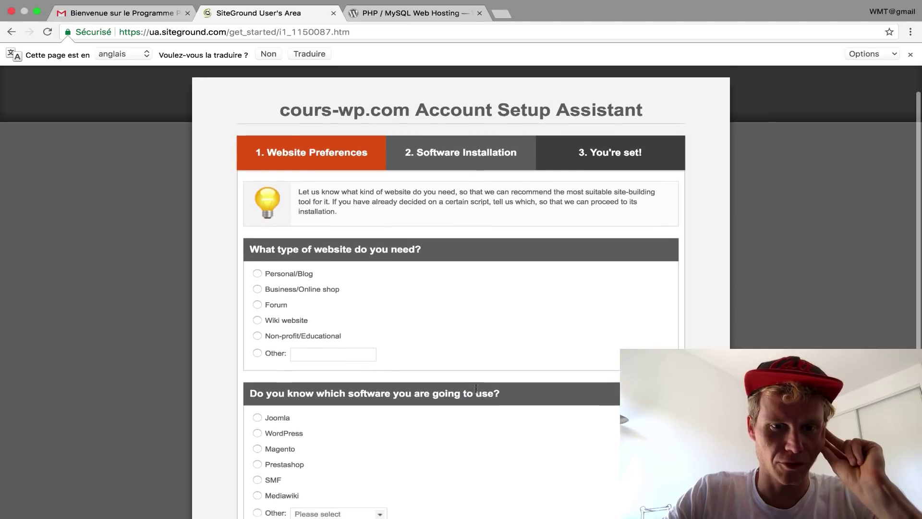
scroll(475, 388, down, 5)
click(257, 312)
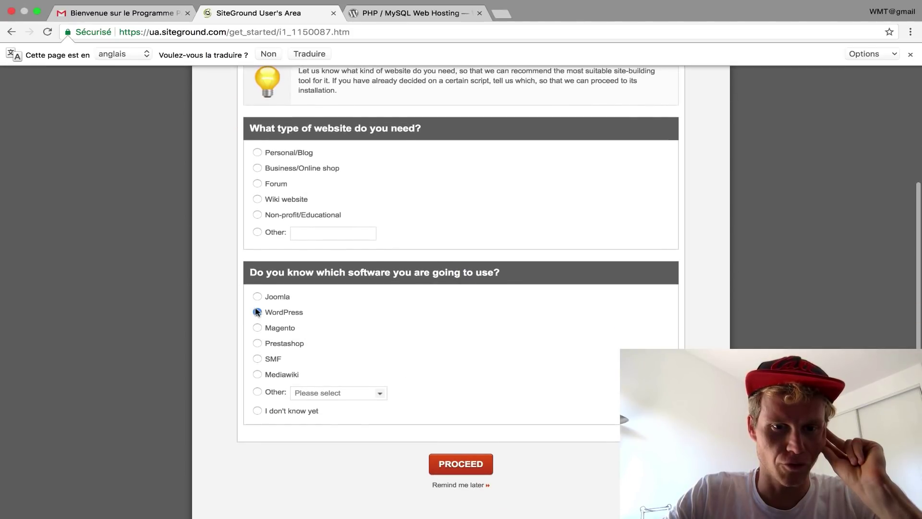
click(472, 468)
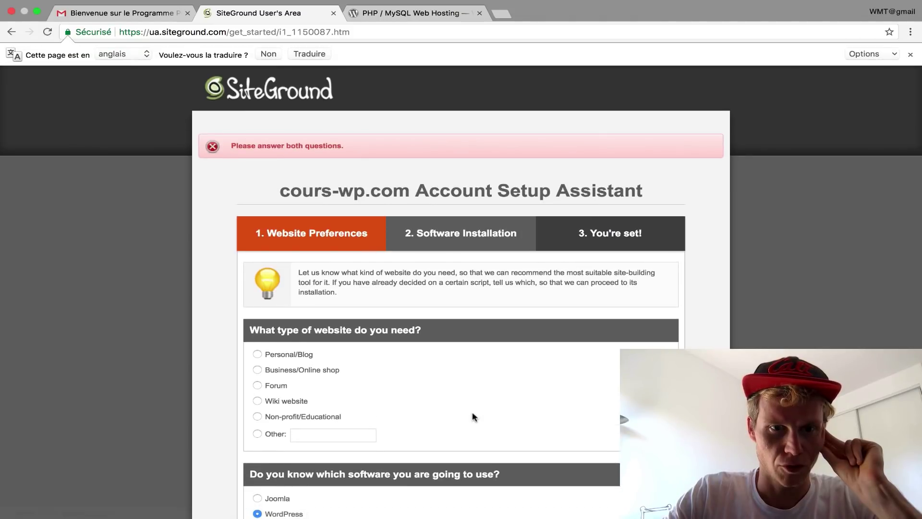
scroll(473, 416, down, 5)
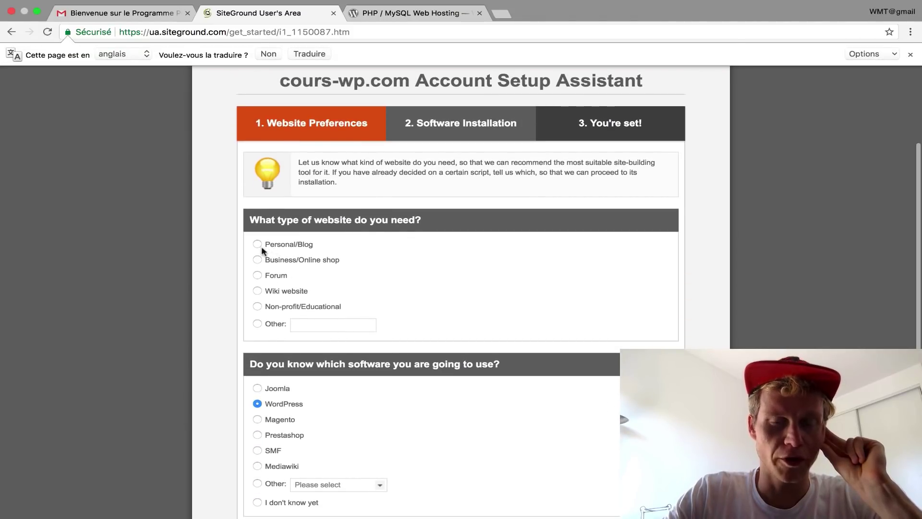
click(257, 260)
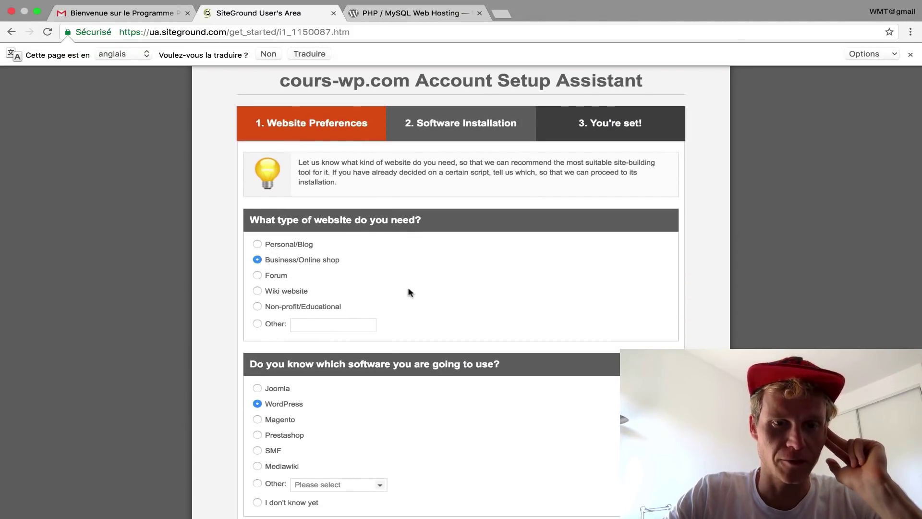
scroll(407, 292, down, 4)
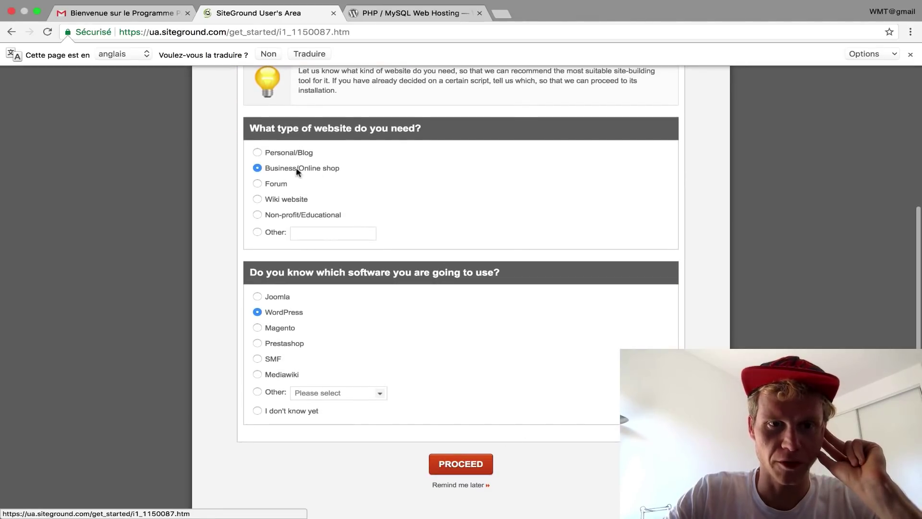
click(462, 464)
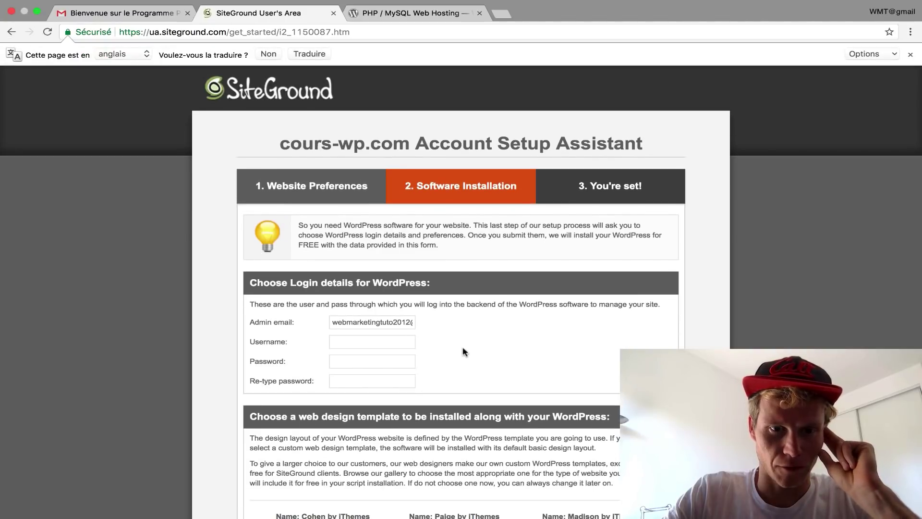
- Enter a WordPress admin username and password and submit the login details
click(363, 342)
text(Julien)
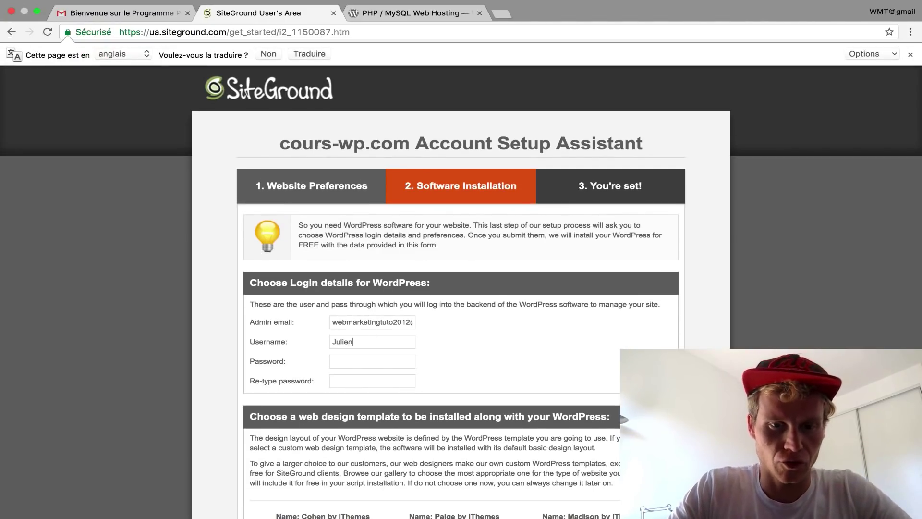
key(Tab)
text(••••••••••••••)
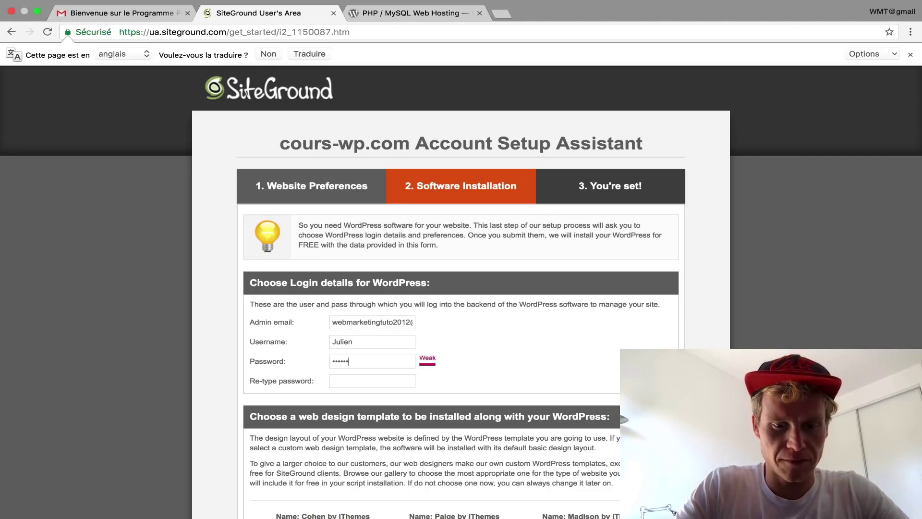
text(••••••••••••••)
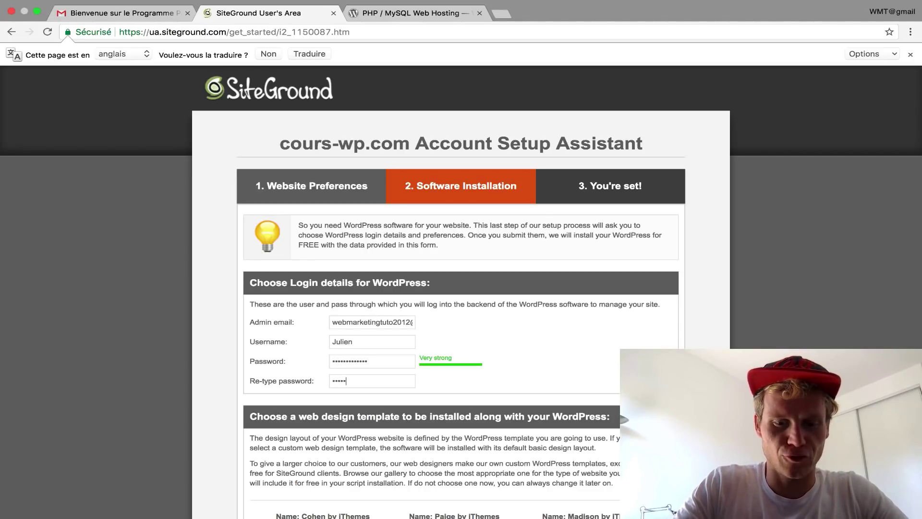
scroll(461, 288, down, 2)
scroll(432, 251, down, 5)
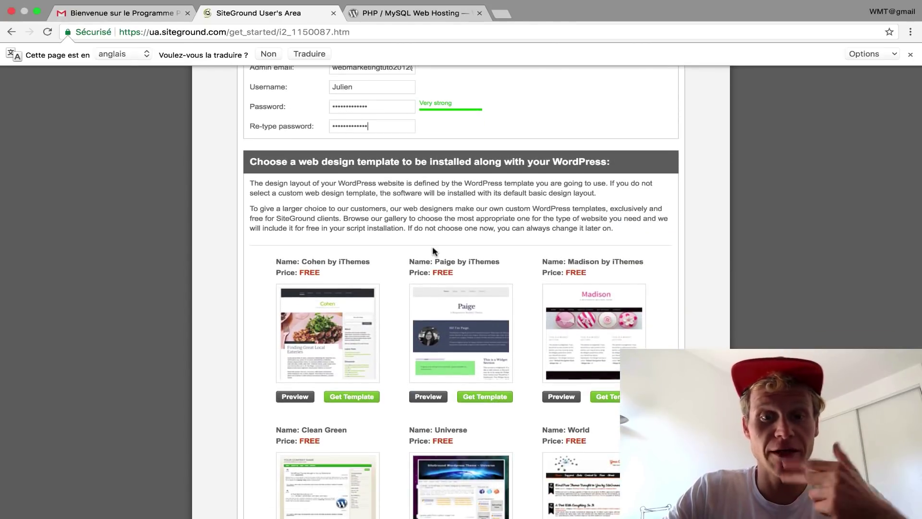
scroll(432, 250, down, 4)
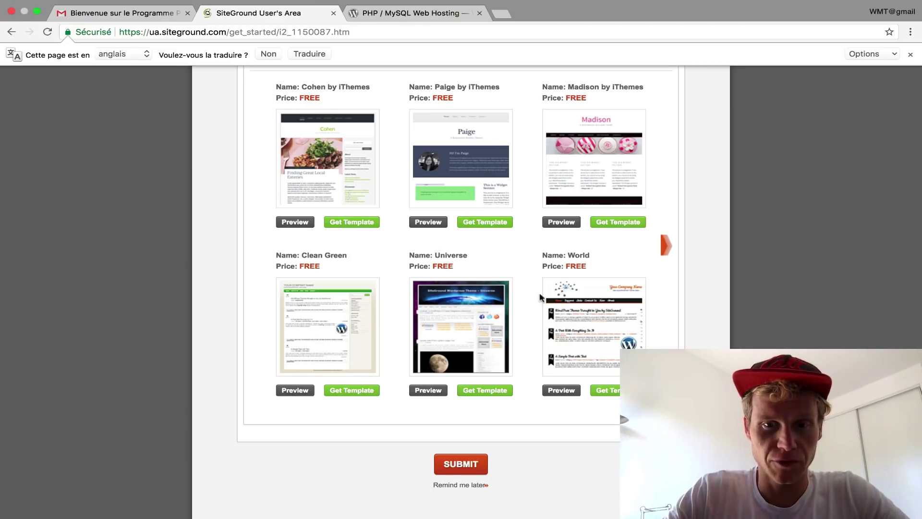
scroll(528, 295, down, 1)
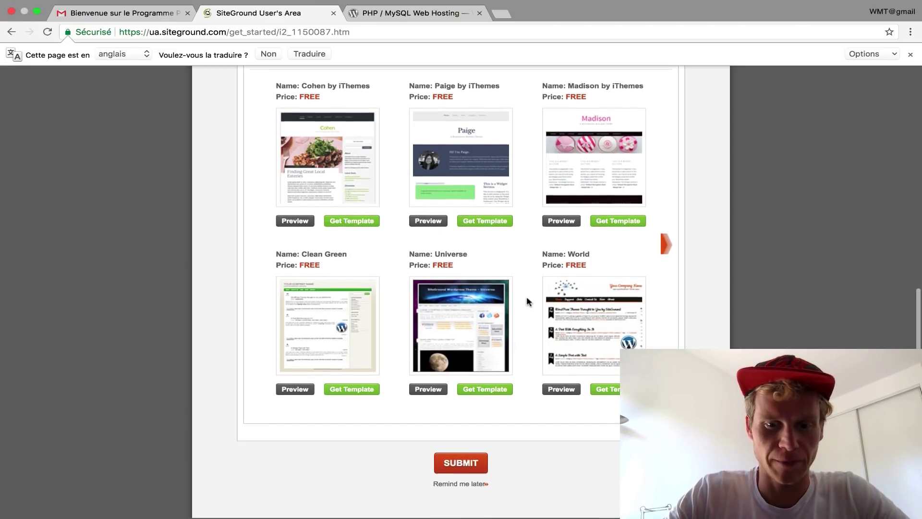
click(461, 463)
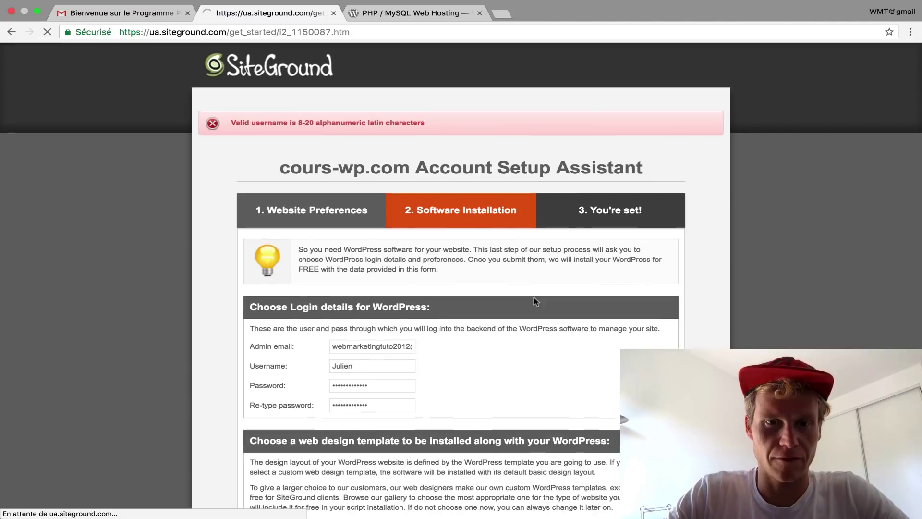
- Append 2012 to the username to meet the 8-20 character rule and resubmit
scroll(535, 302, down, 1)
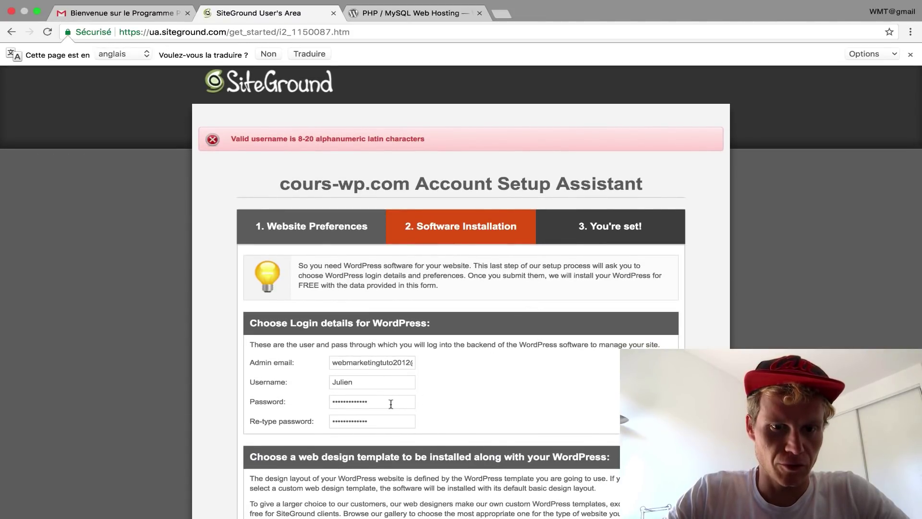
click(370, 383)
text(20)
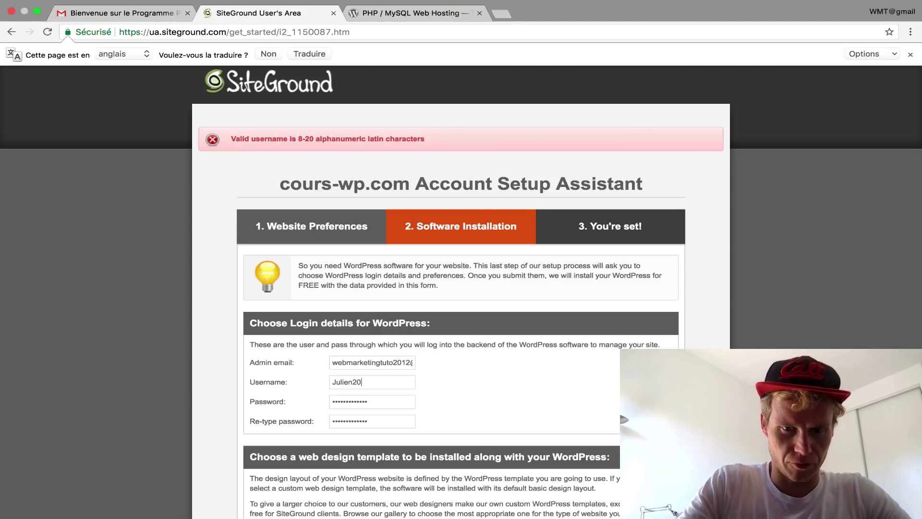
text(12)
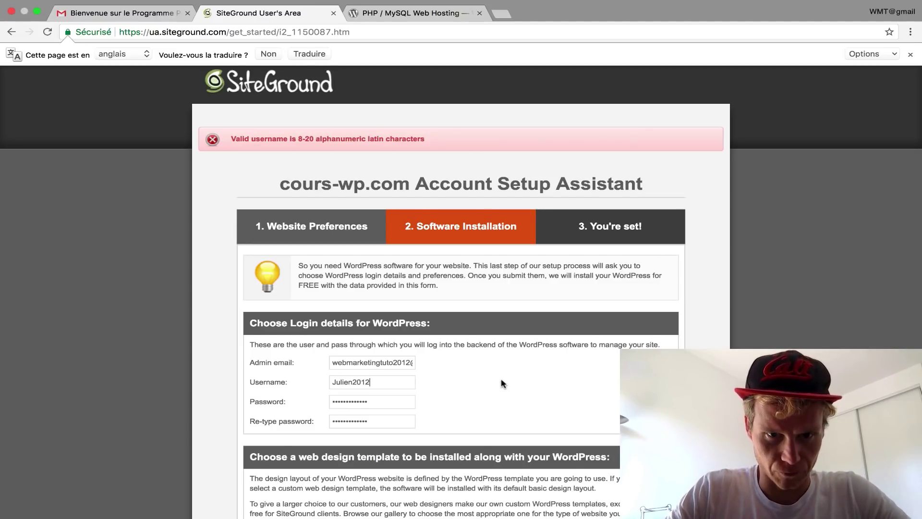
scroll(502, 383, down, 1)
scroll(501, 383, down, 10)
click(461, 463)
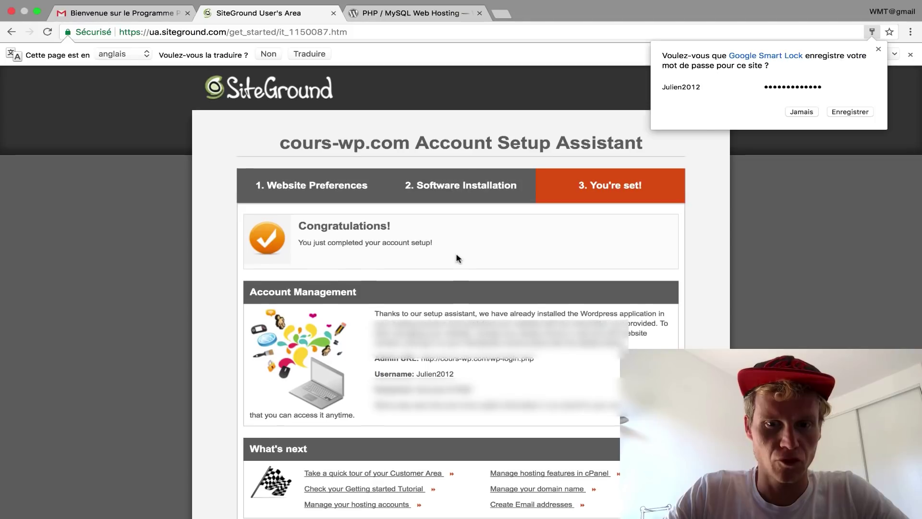
- Copy the WordPress admin URL from SiteGround's confirmation page and paste it into a new tab
scroll(457, 258, down, 3)
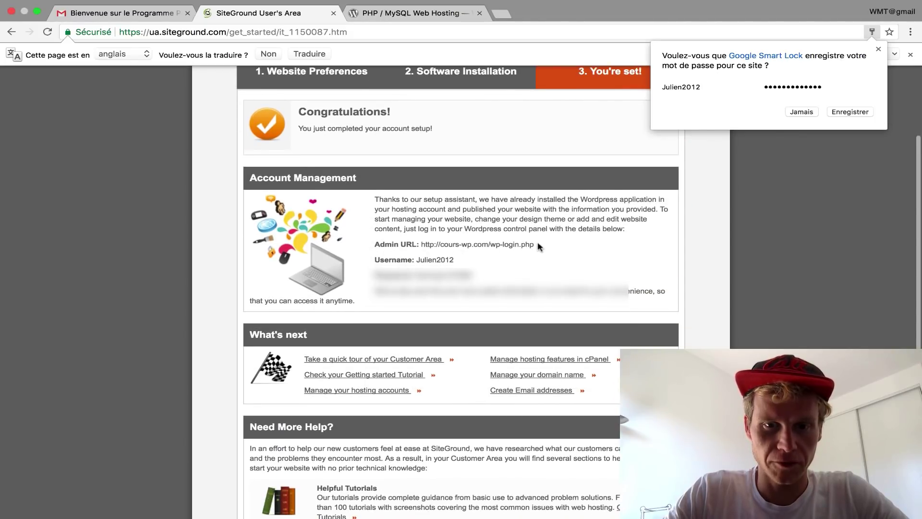
drag(535, 244, 420, 245)
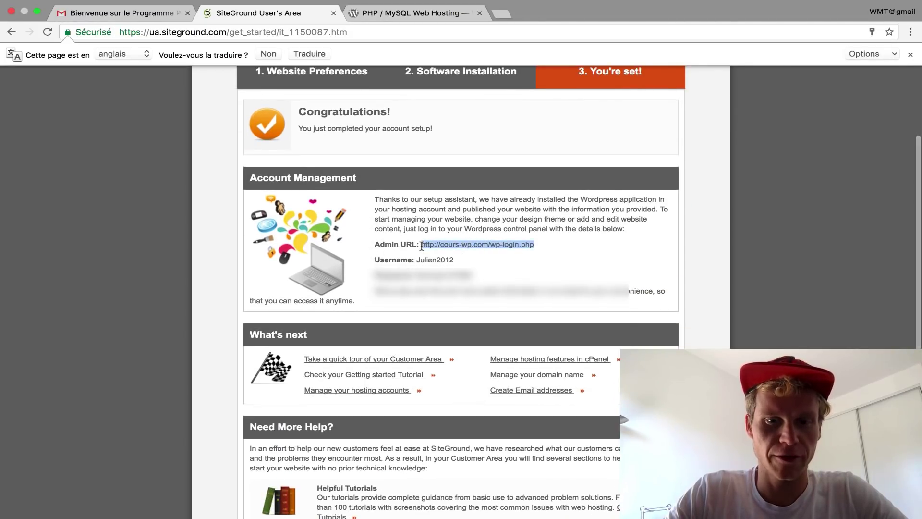
key(ctrl+c)
key(ctrl+t)
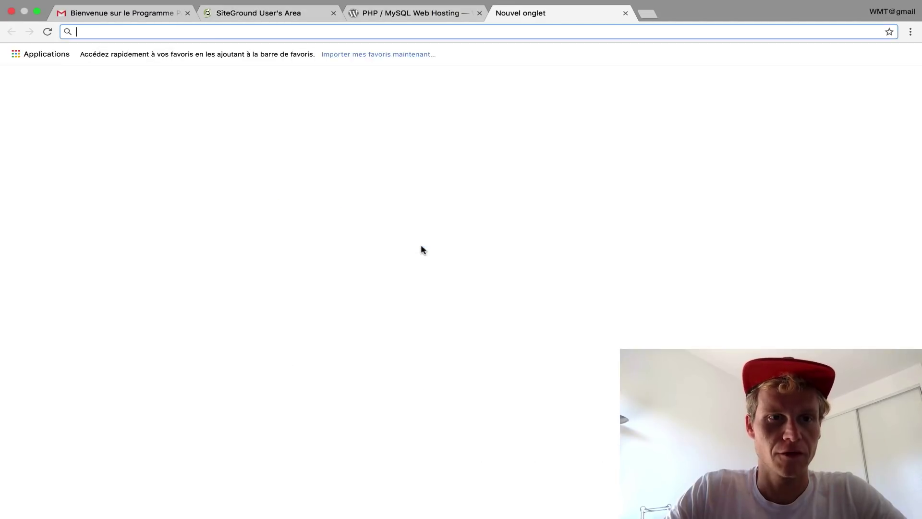
key(ctrl+v)
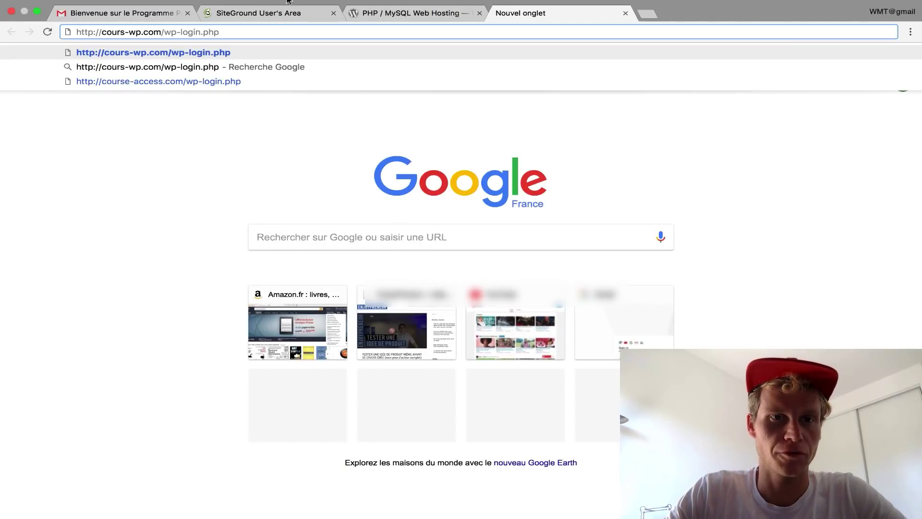
- Copy the admin URL again via the right-click Copier menu and open another blank tab
click(287, 14)
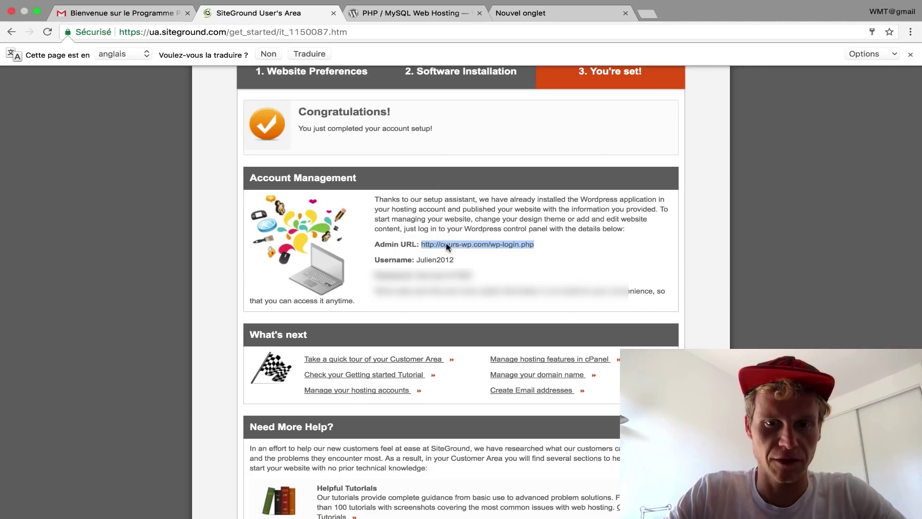
right_click(447, 244)
click(471, 265)
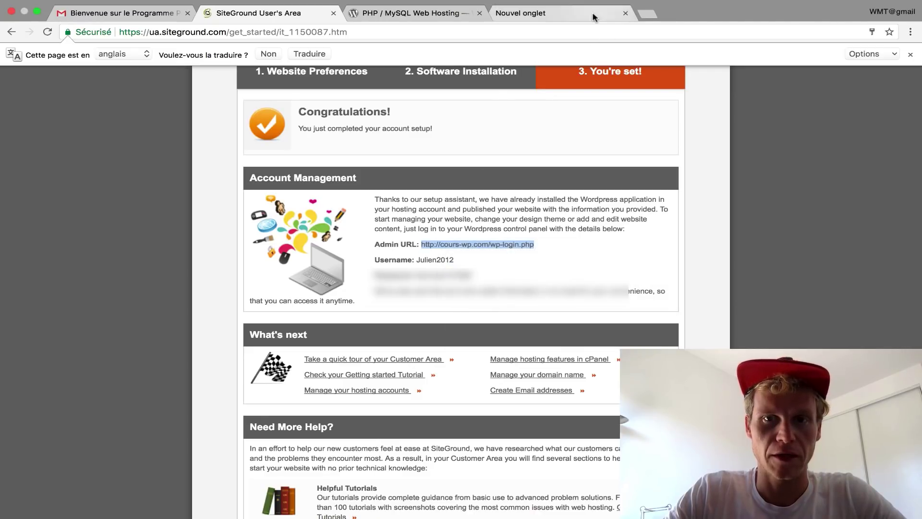
click(582, 15)
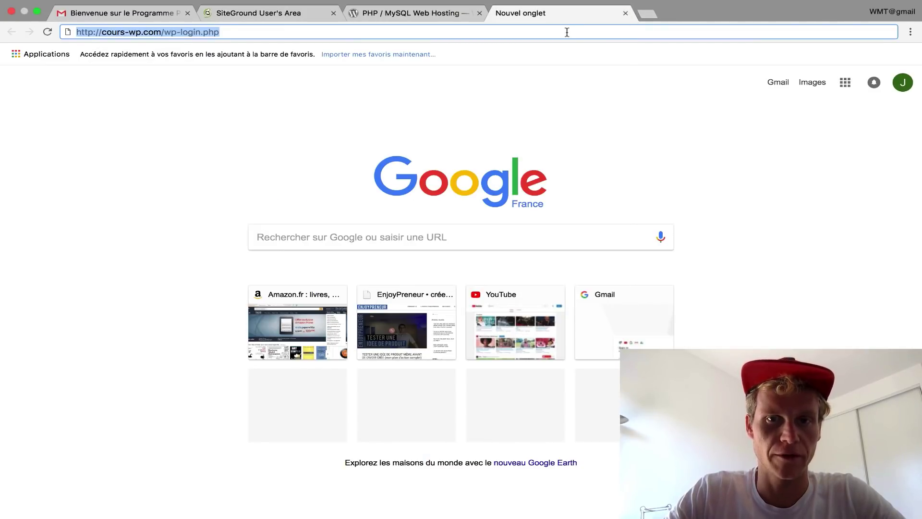
click(646, 14)
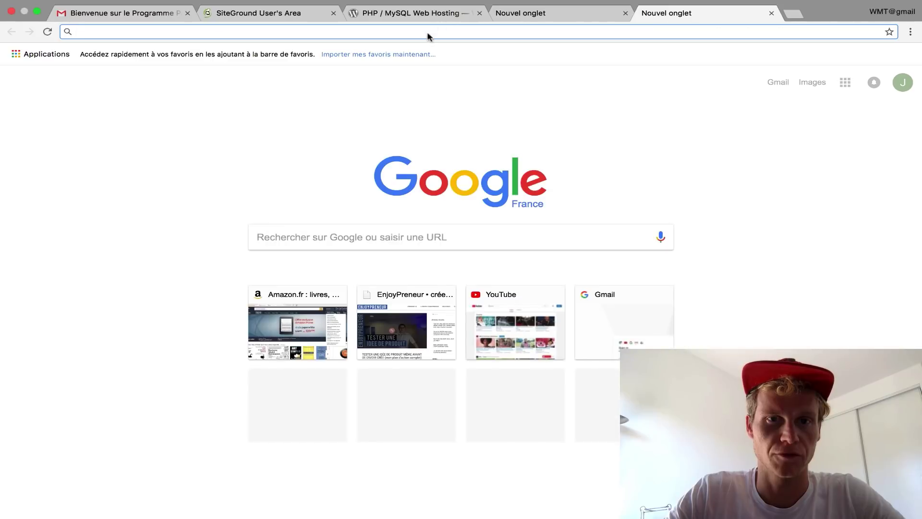
- Paste the copied admin URL into the address bar and load the WordPress login page
right_click(426, 33)
click(442, 60)
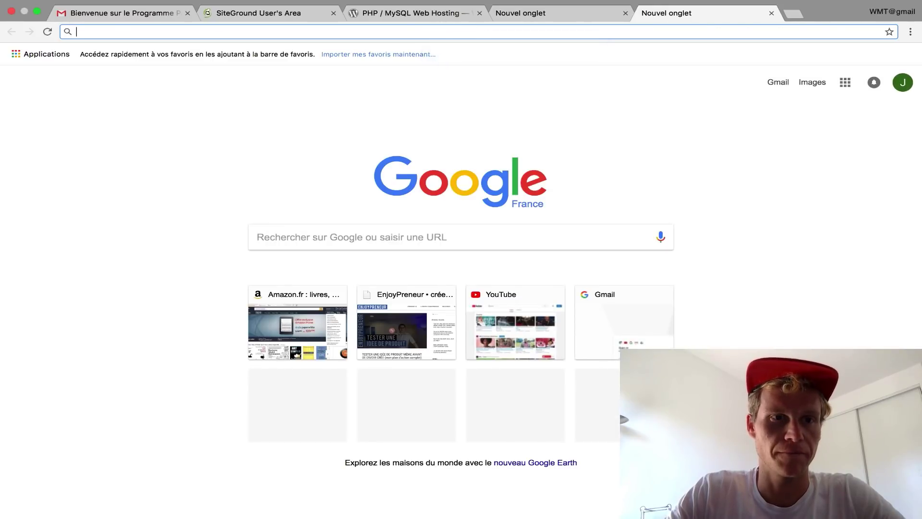
key(Return)
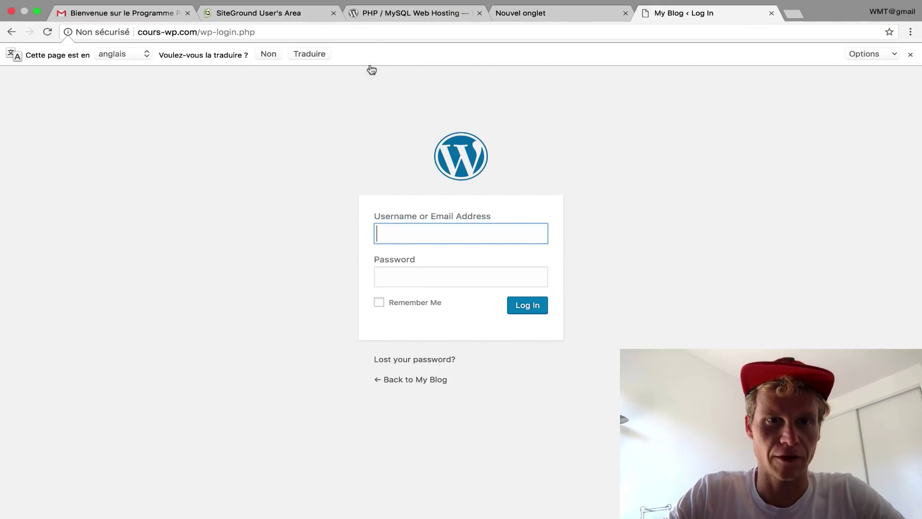
- Log in with the admin username and password from SiteGround, then view the My Blog front page
click(268, 15)
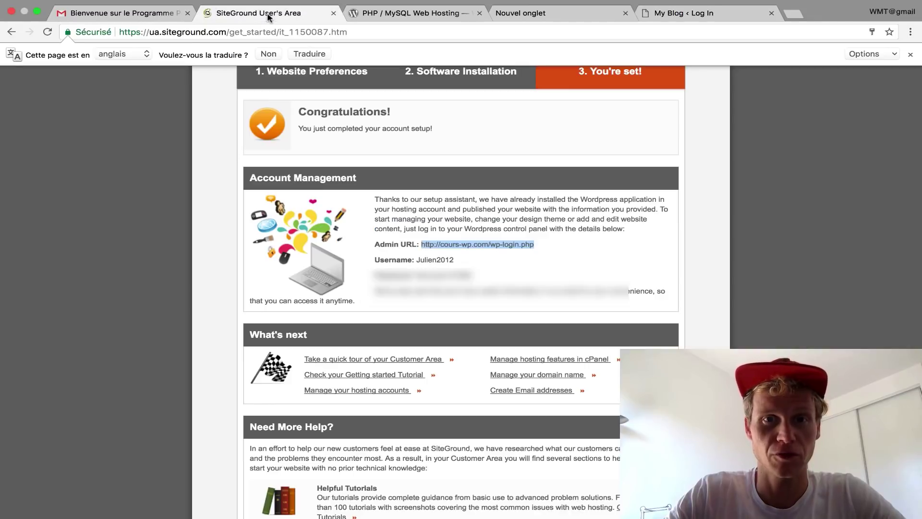
double_click(431, 259)
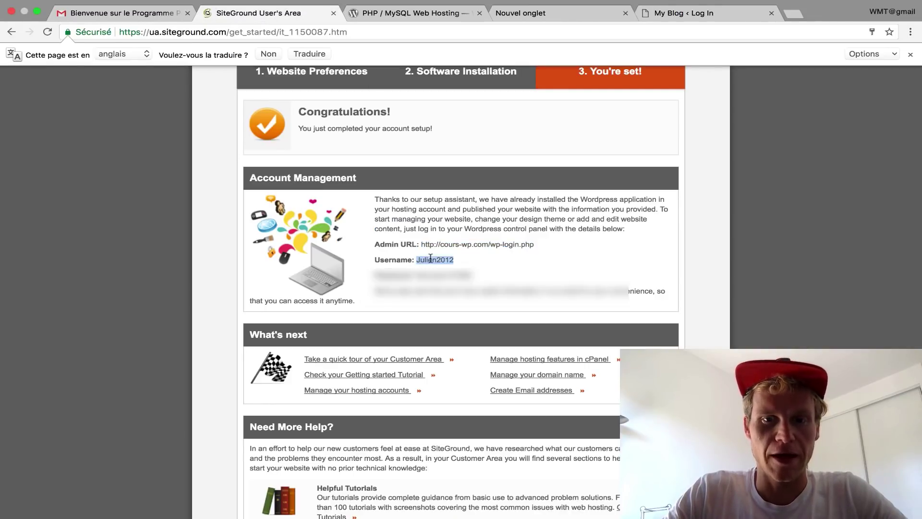
click(667, 15)
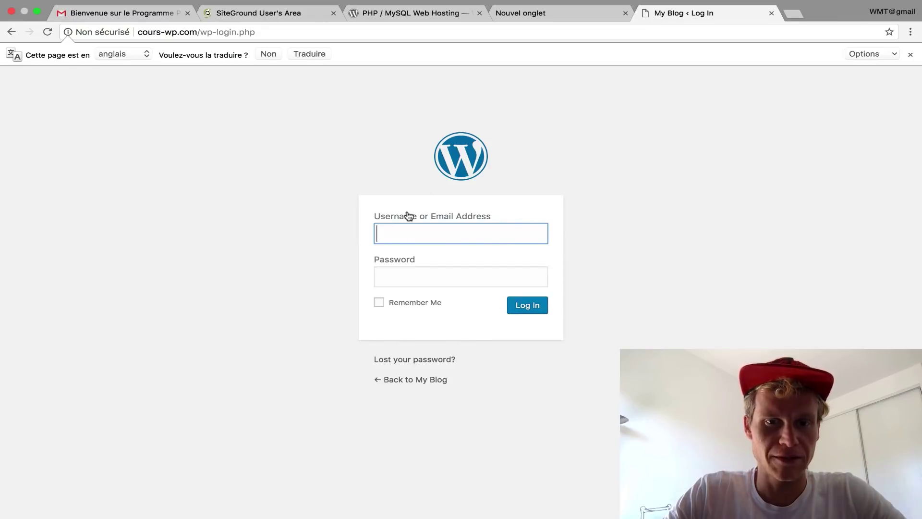
key(super+v)
key(Tab)
text(************)
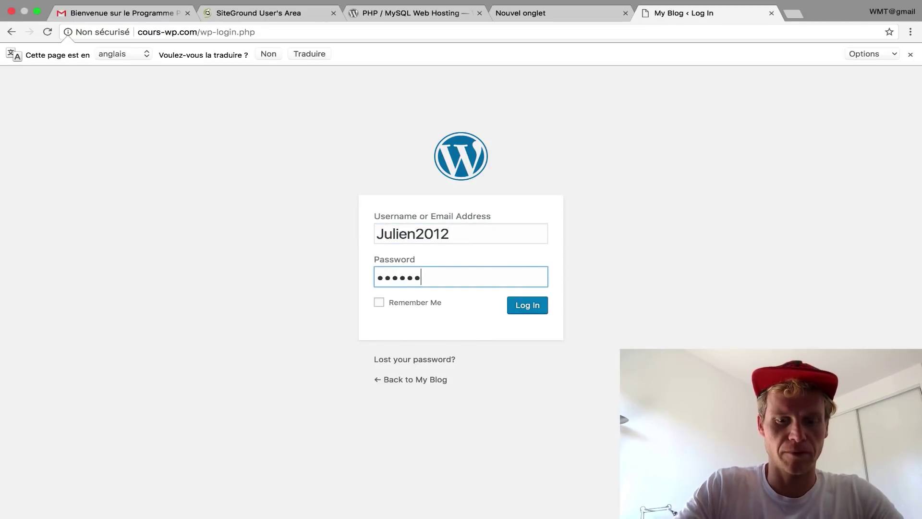
text(**)
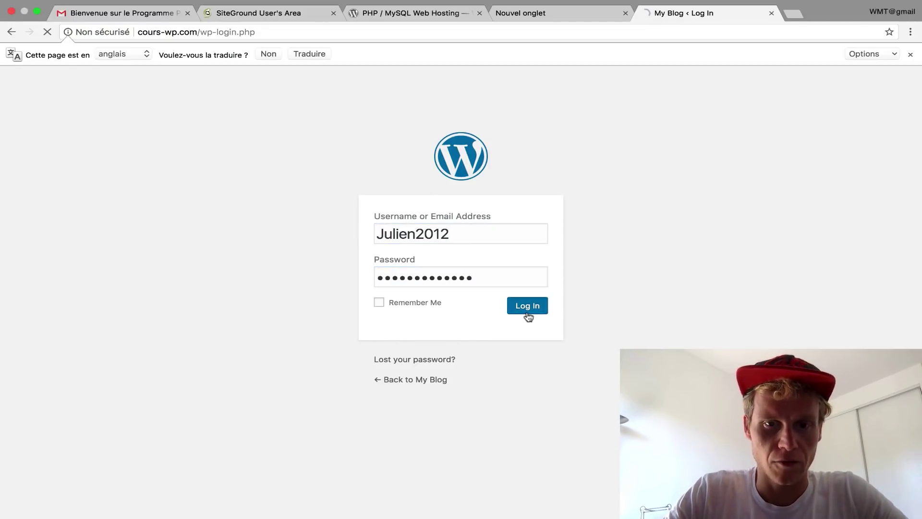
click(528, 312)
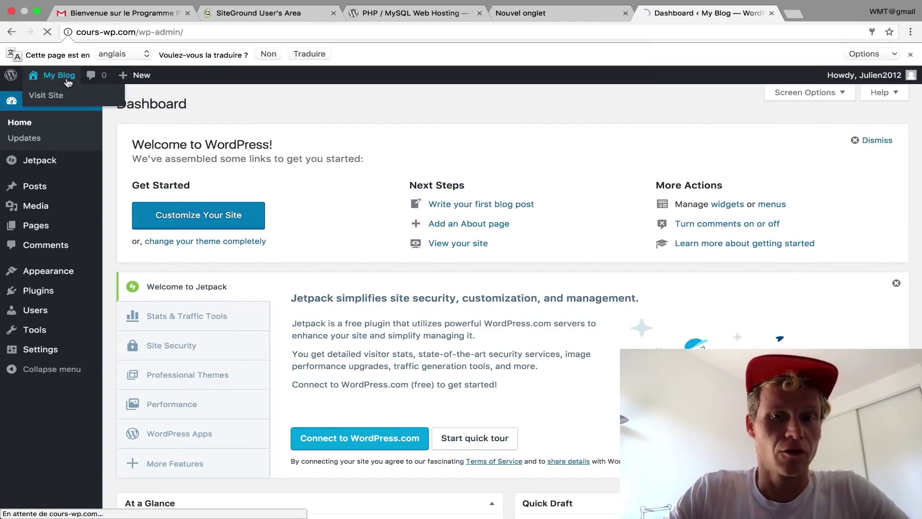
click(63, 77)
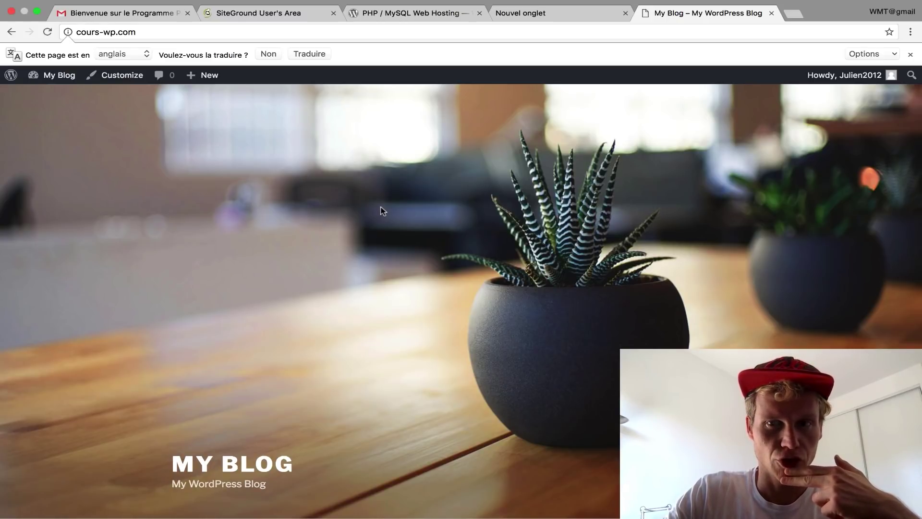
scroll(380, 207, down, 7)
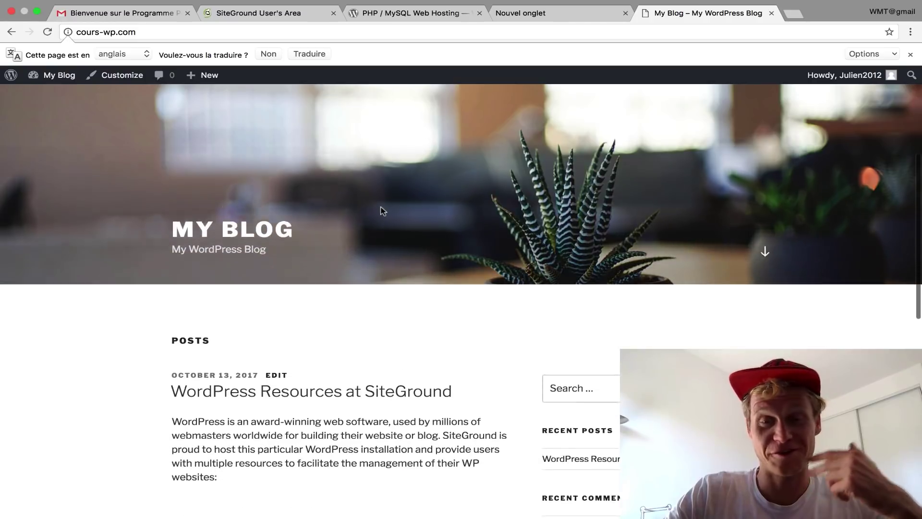
- Scroll the blog homepage, then open the wp-admin Dashboard via My Blog in the admin bar
scroll(381, 208, down, 6)
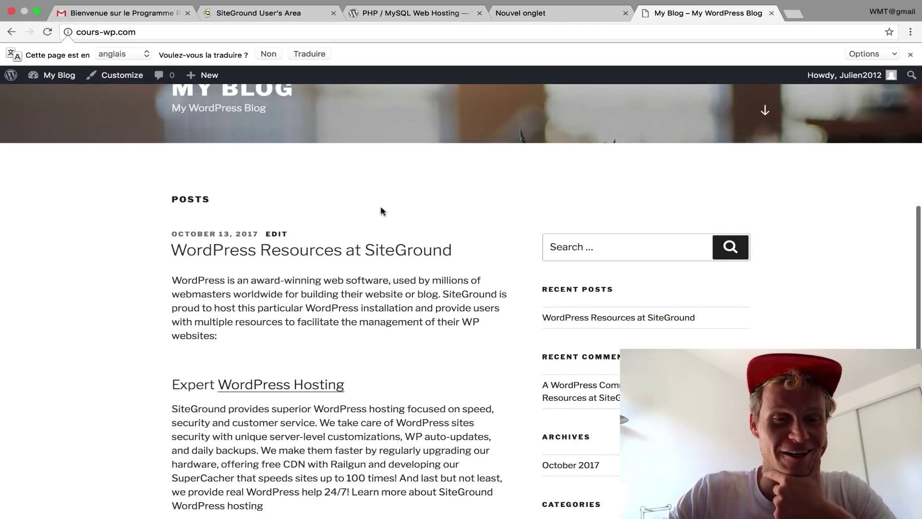
scroll(380, 210, down, 3)
scroll(365, 207, up, 15)
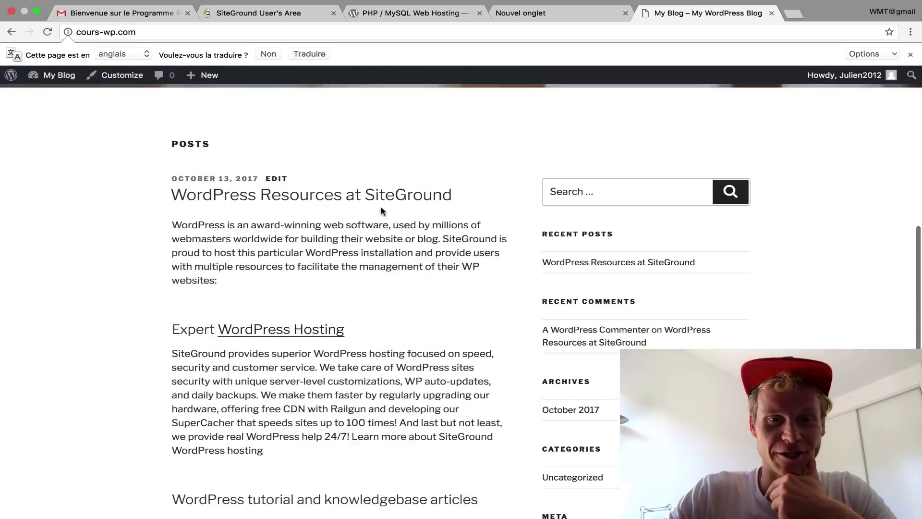
mouse_move(43, 79)
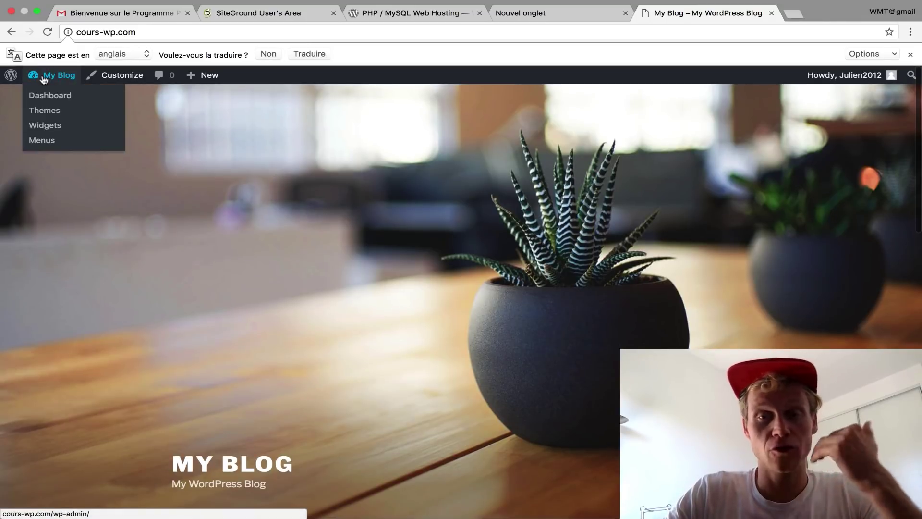
click(45, 78)
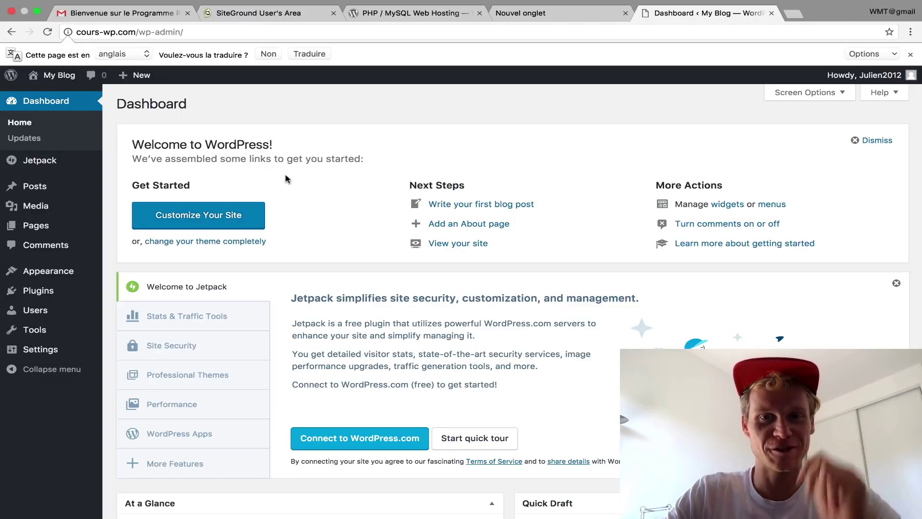
key(ctrl+Right)
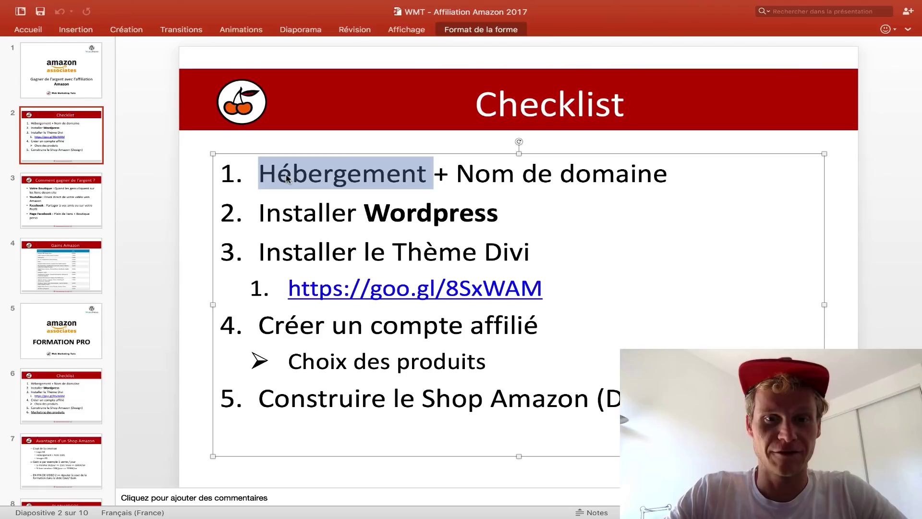
- Highlight the Installer WordPress and Installer le Thème Divi checklist lines, then follow the Divi goo.gl link
drag(515, 218, 258, 214)
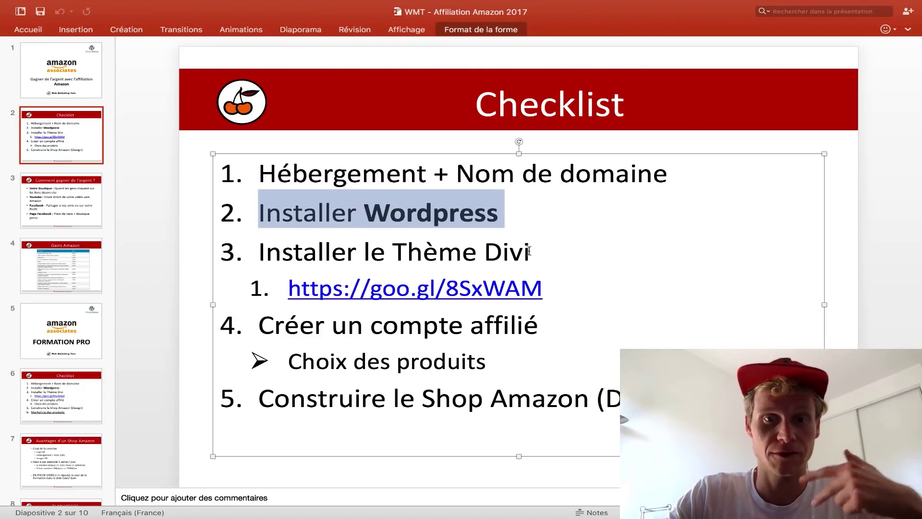
drag(536, 252, 202, 246)
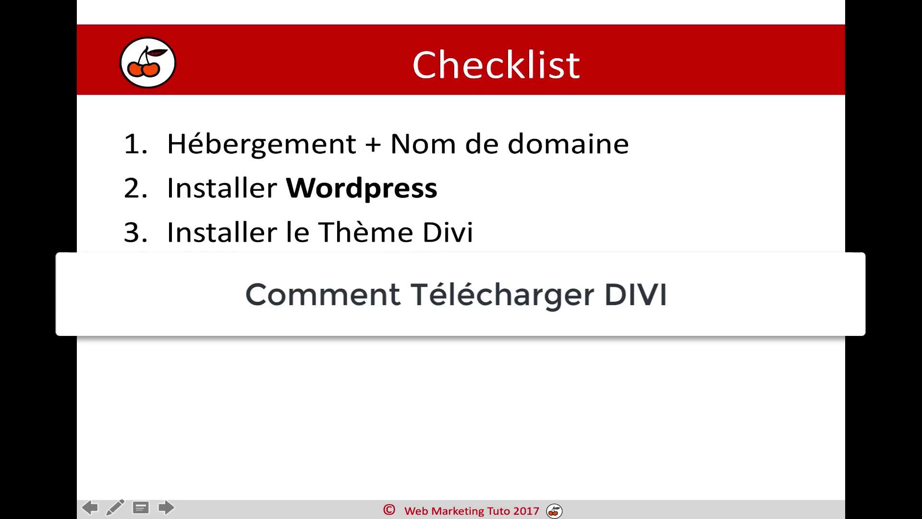
click(390, 279)
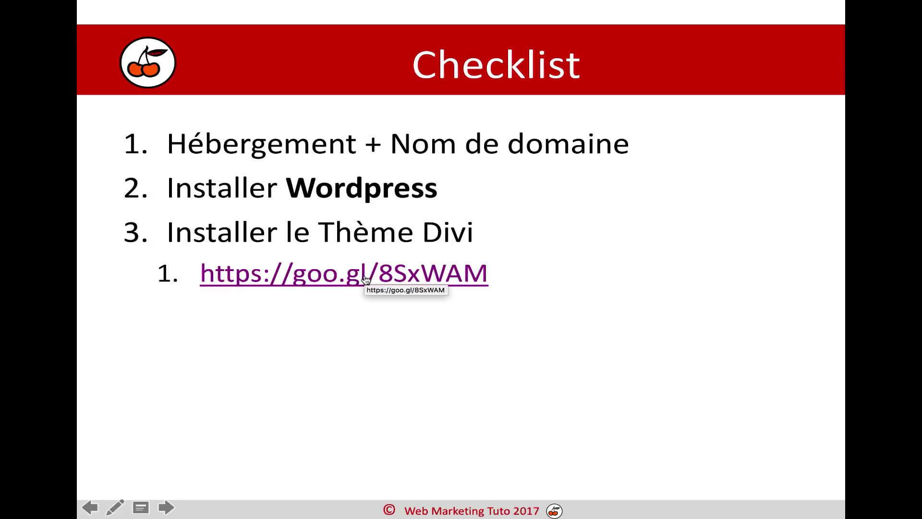
click(366, 280)
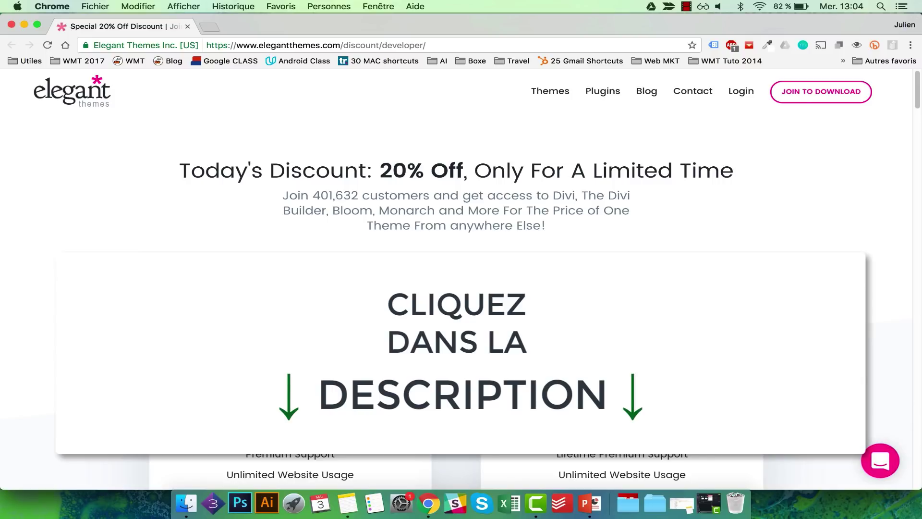
- Highlight the discounted $70 yearly price and start the yearly access signup
drag(284, 343, 355, 344)
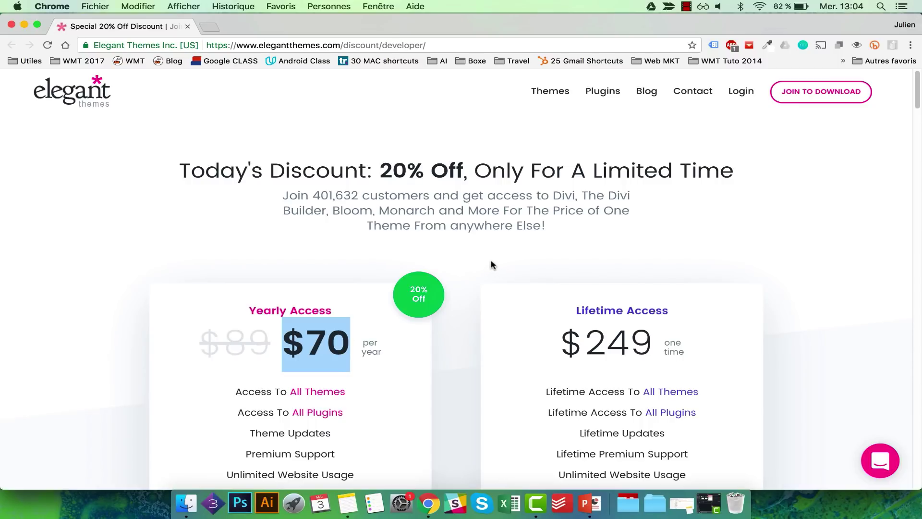
scroll(321, 326, down, 1)
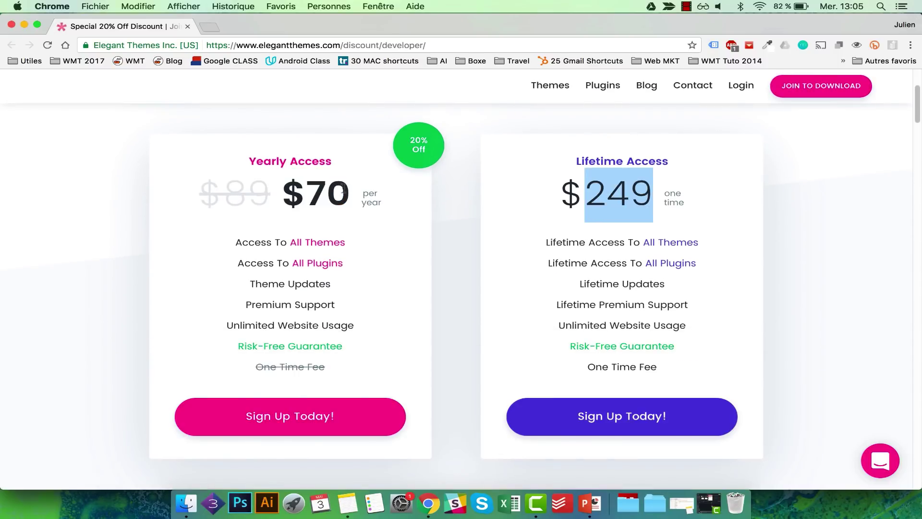
double_click(342, 191)
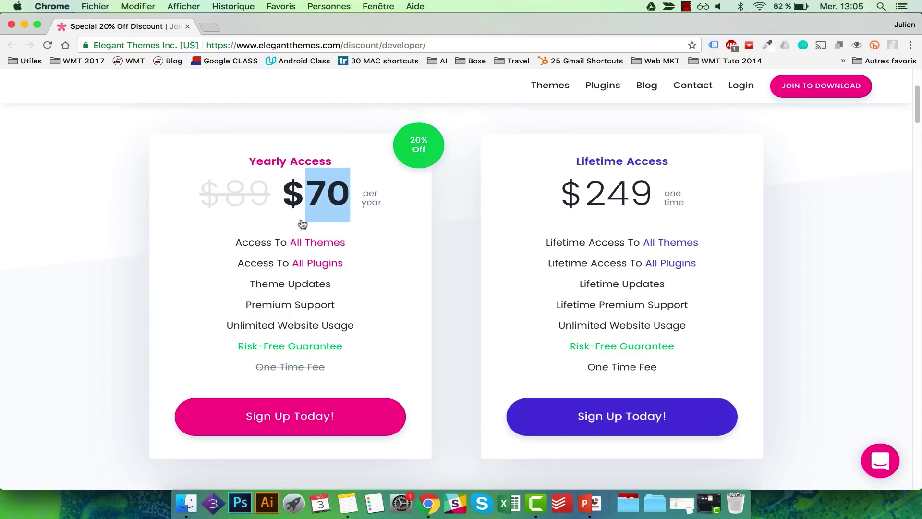
click(317, 416)
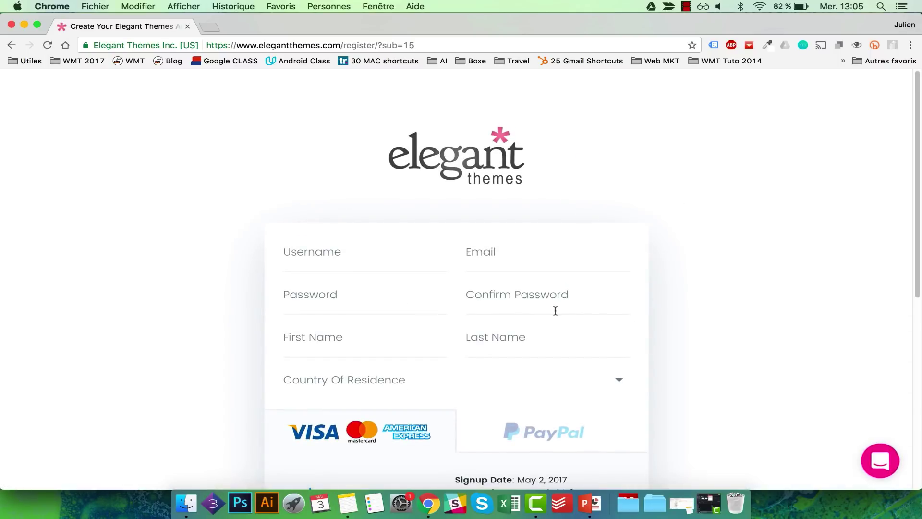
- Enter a username, begin the e-mail field, and set the country of residence to Belgium
click(353, 249)
text(Nosua)
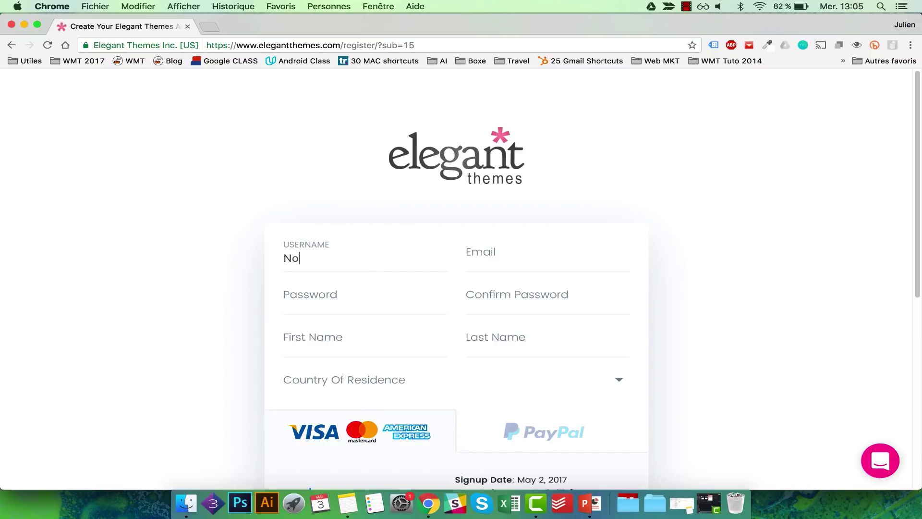
key(Tab)
text(h)
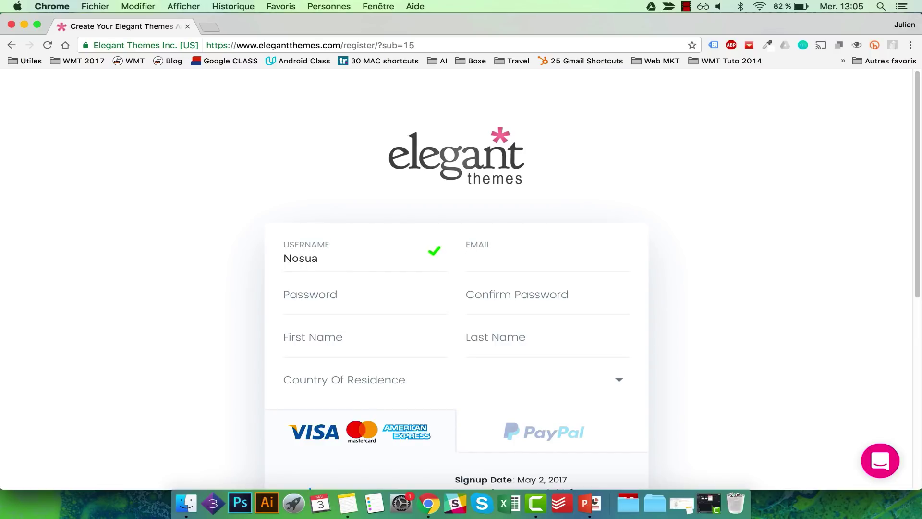
scroll(457, 278, down, 2)
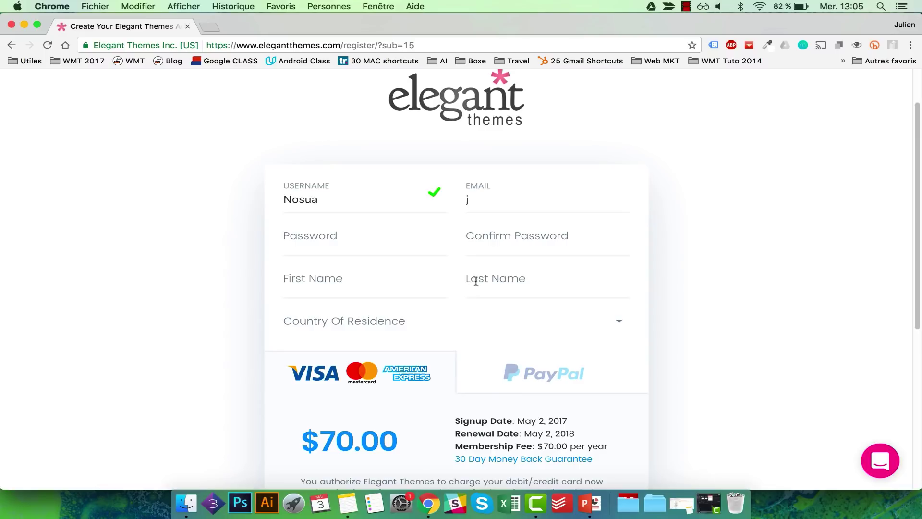
click(436, 288)
click(386, 314)
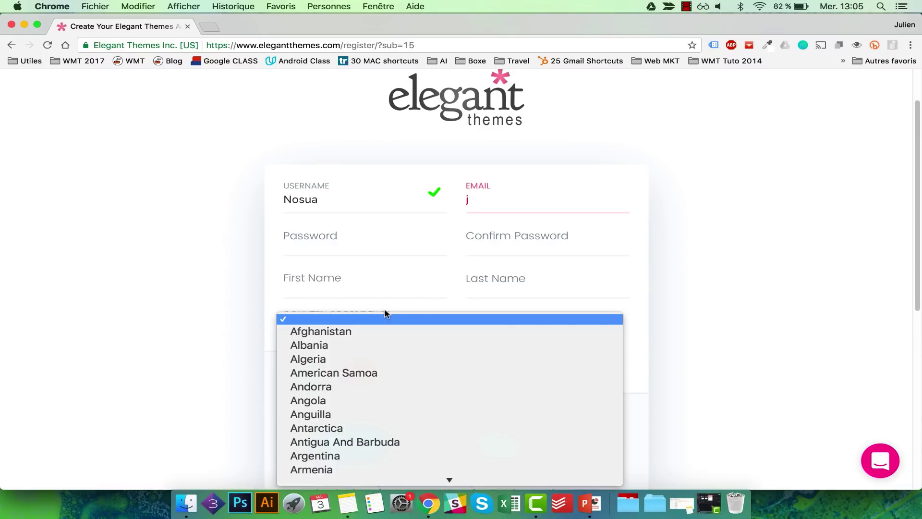
scroll(590, 372, down, 3)
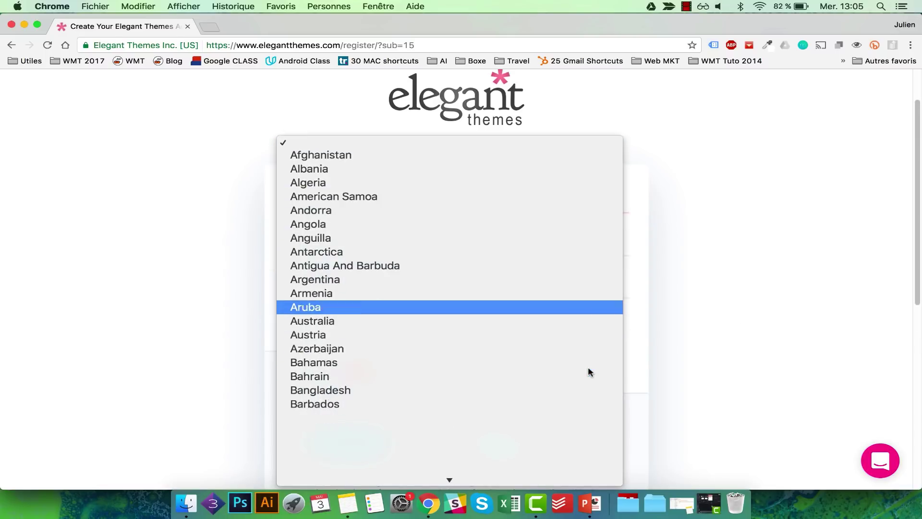
scroll(589, 371, down, 5)
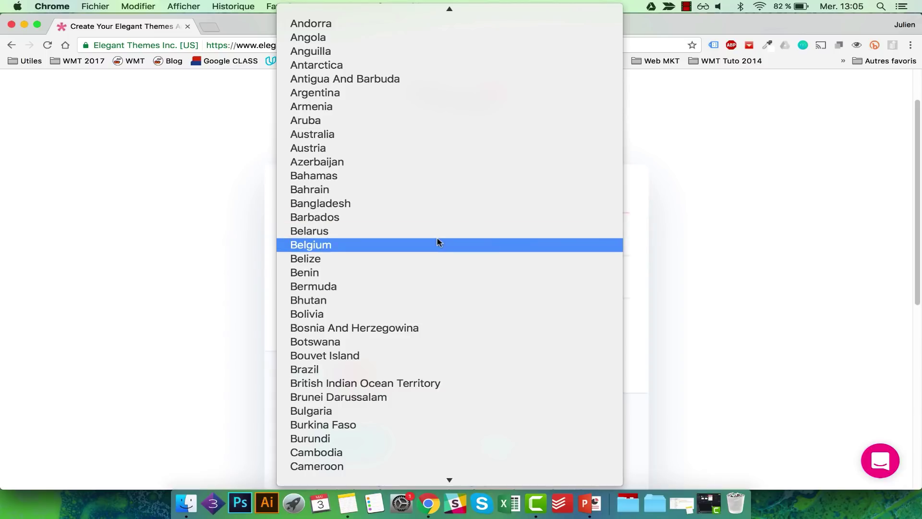
click(438, 245)
- Scroll down the signup form and highlight the 14.70 VAT amount
scroll(782, 315, down, 5)
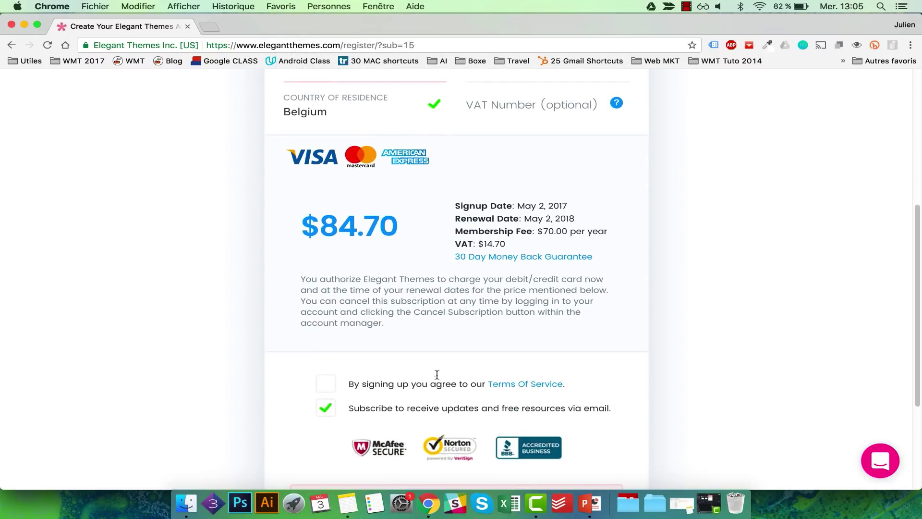
scroll(437, 374, down, 2)
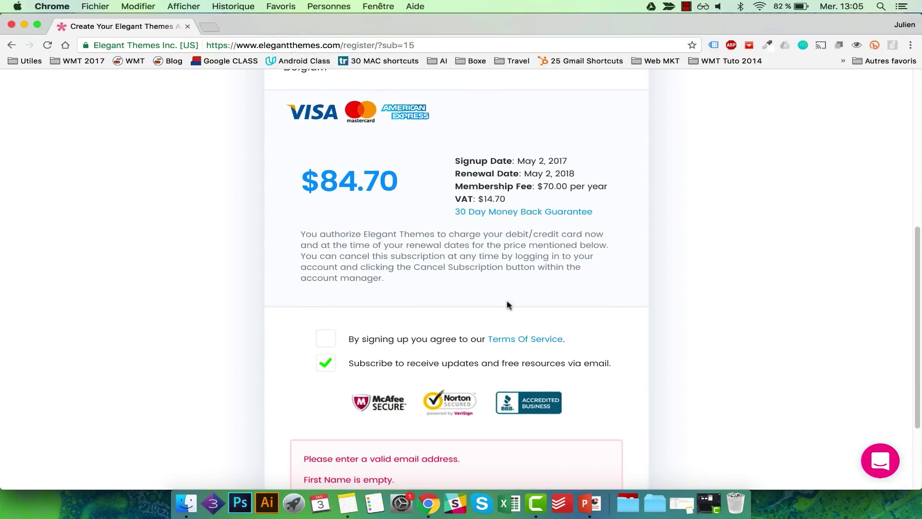
scroll(507, 304, down, 4)
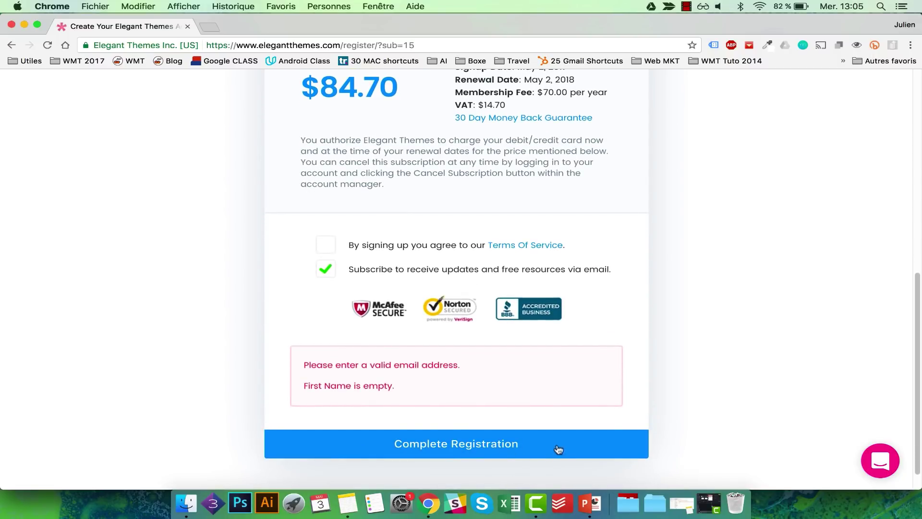
scroll(654, 399, down, 1)
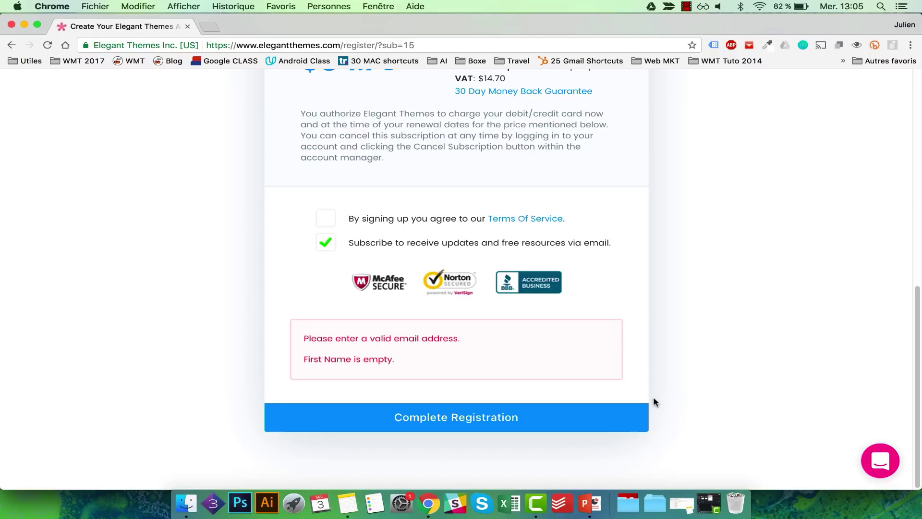
text(j)
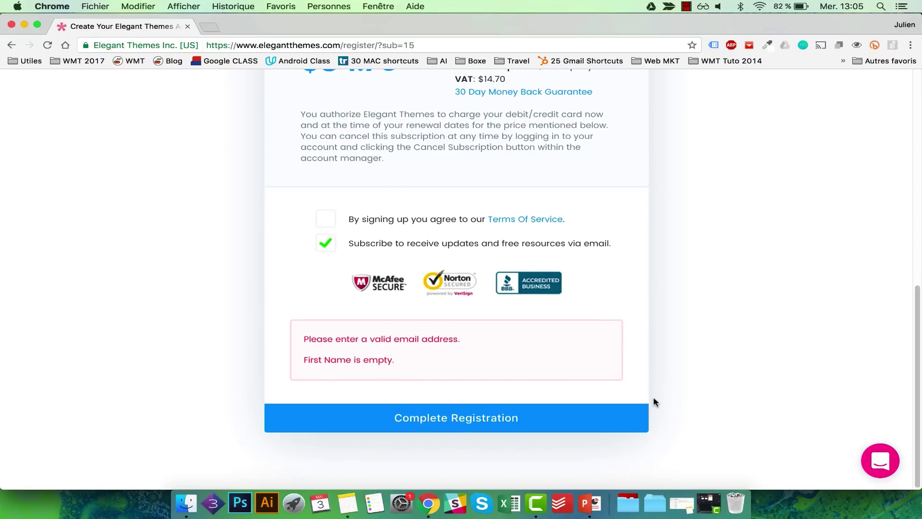
scroll(653, 399, down, 5)
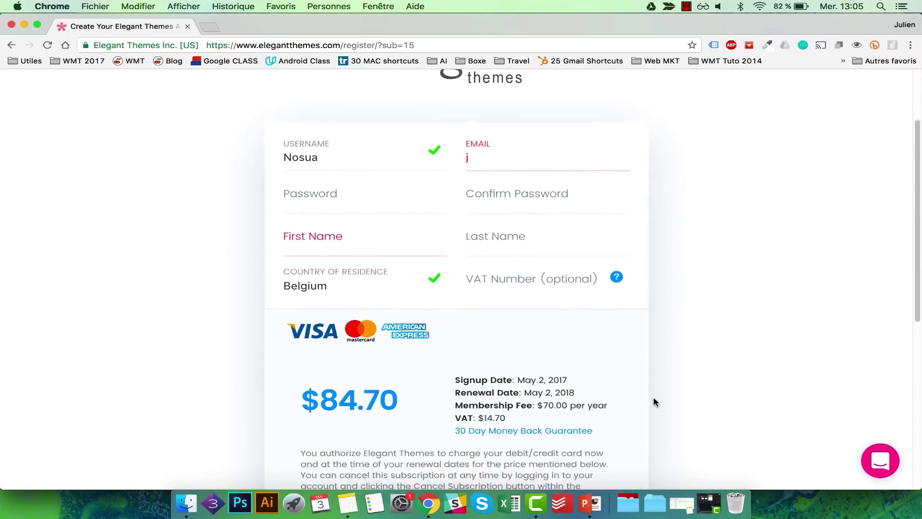
drag(508, 370, 483, 370)
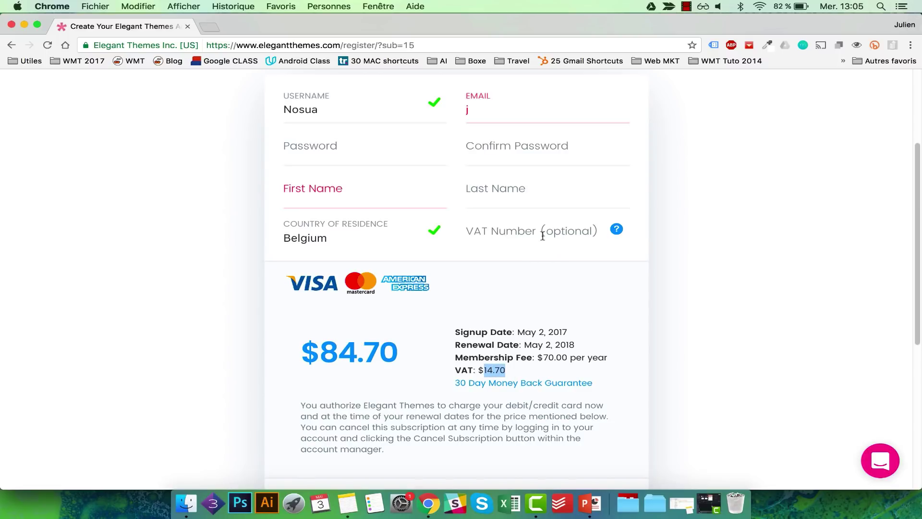
- Change the country of residence to France and highlight the $84.00 total price
click(392, 237)
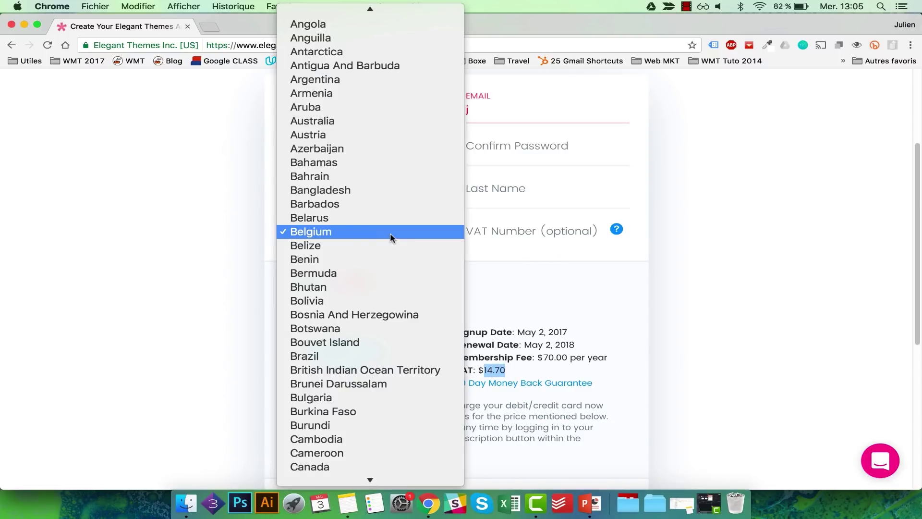
key(f)
key(i)
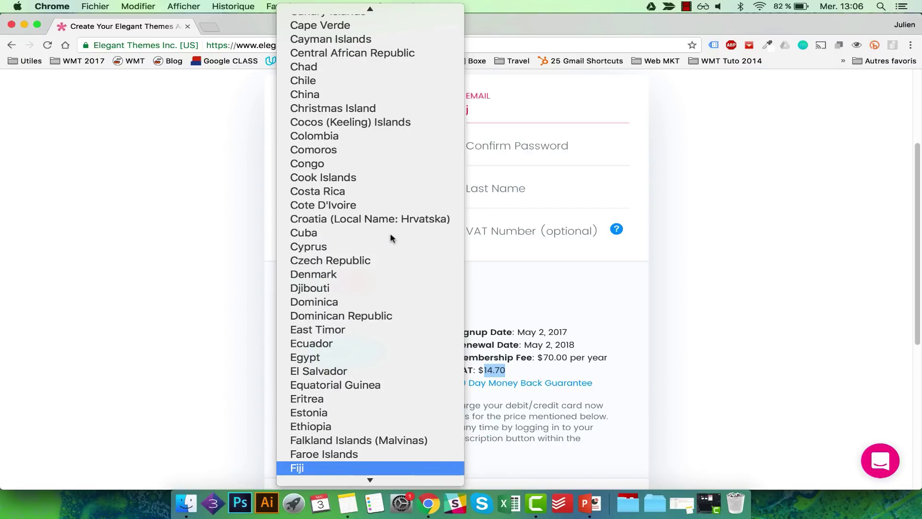
scroll(390, 233, down, 3)
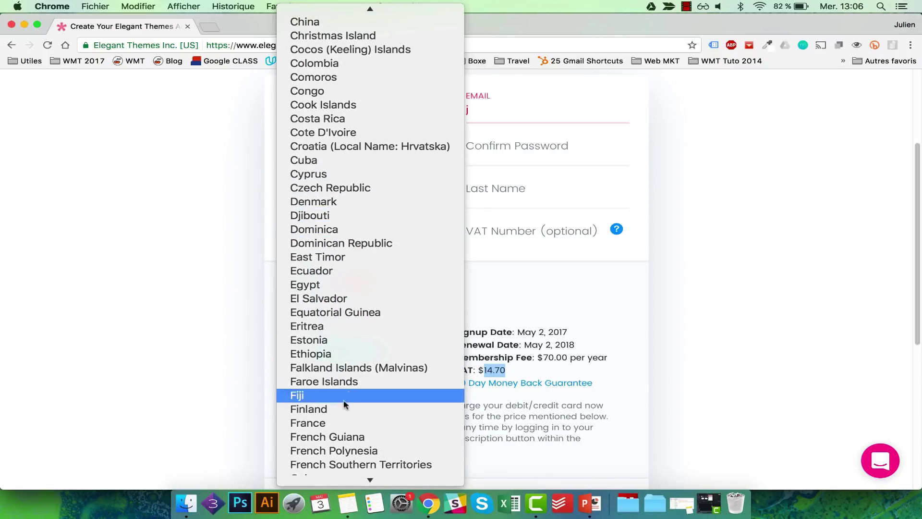
click(336, 423)
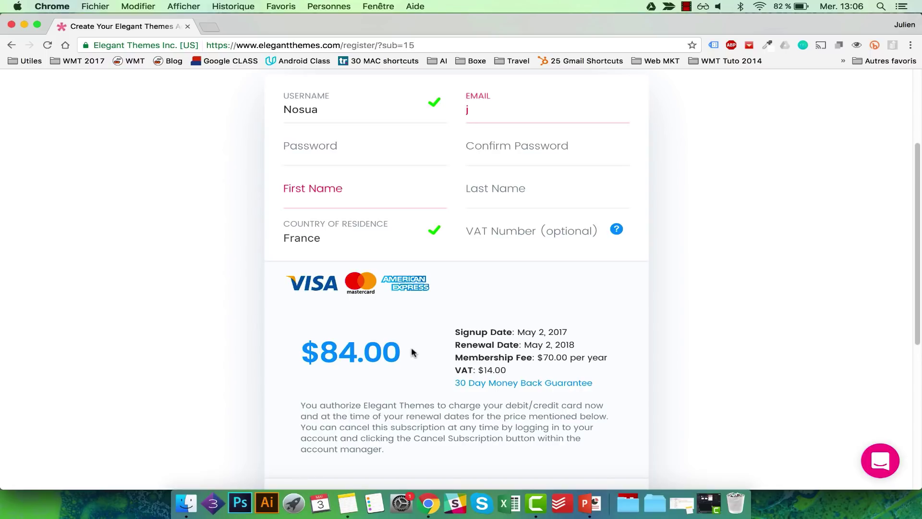
drag(387, 348, 326, 349)
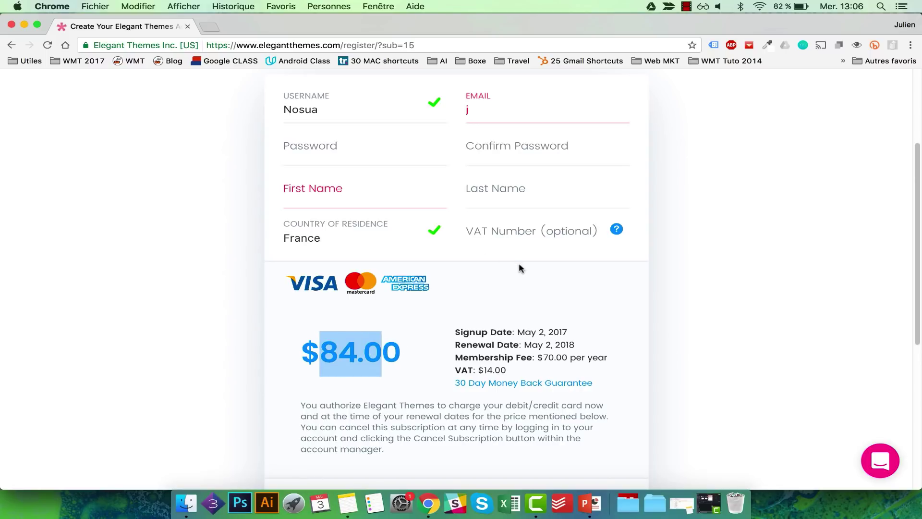
- Scroll back through the signup form and return to the Elegant Themes homepage
scroll(518, 263, up, 2)
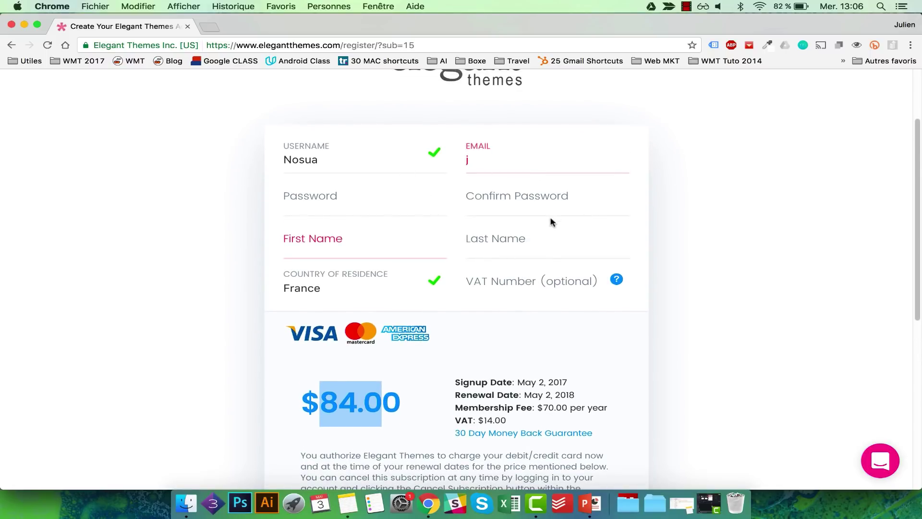
scroll(550, 220, up, 2)
scroll(546, 320, down, 10)
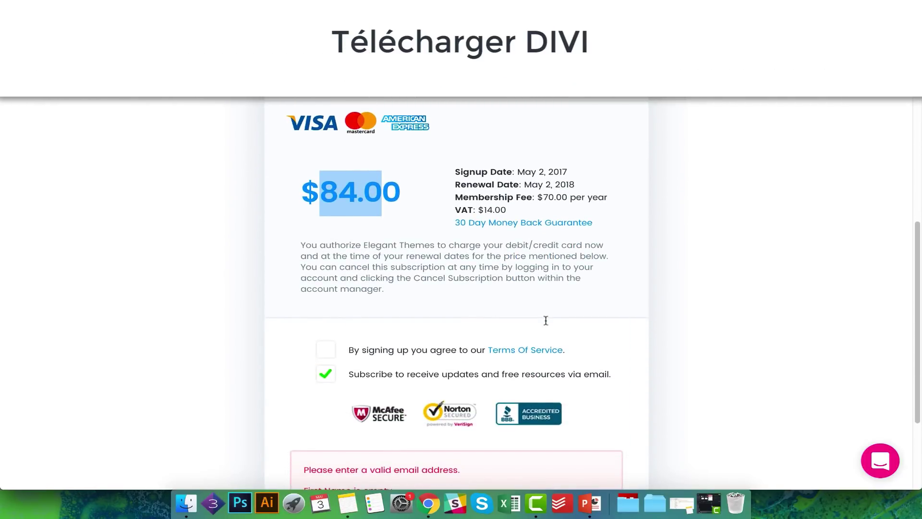
scroll(498, 154, up, 12)
click(498, 154)
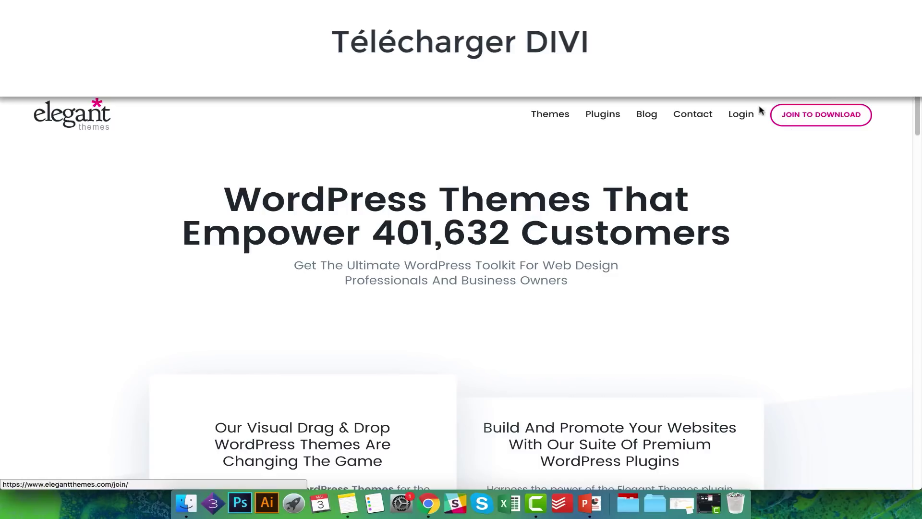
- Log into the Elegant Themes members area with the member username and password
click(740, 118)
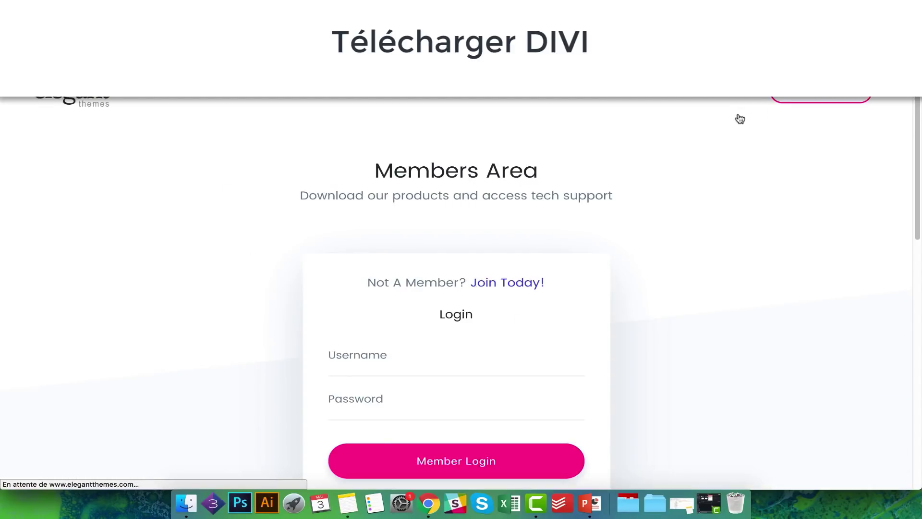
click(265, 330)
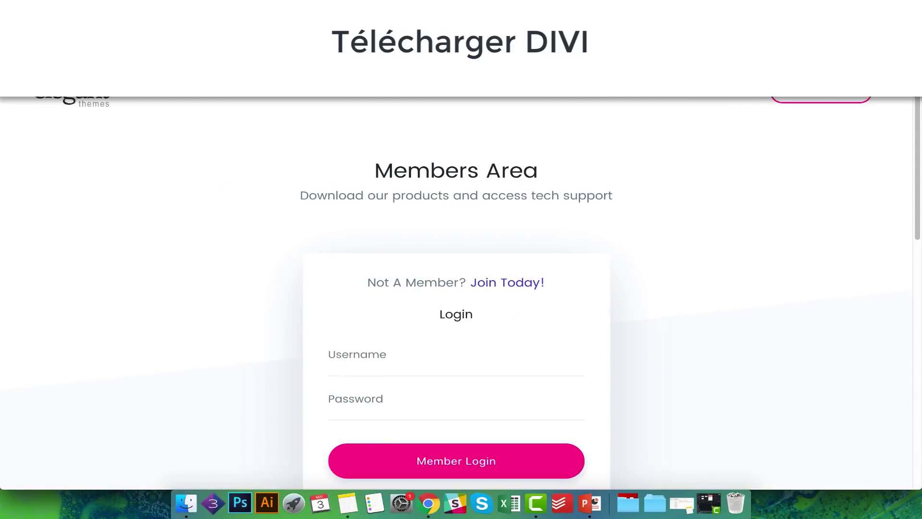
click(348, 373)
text(lem01)
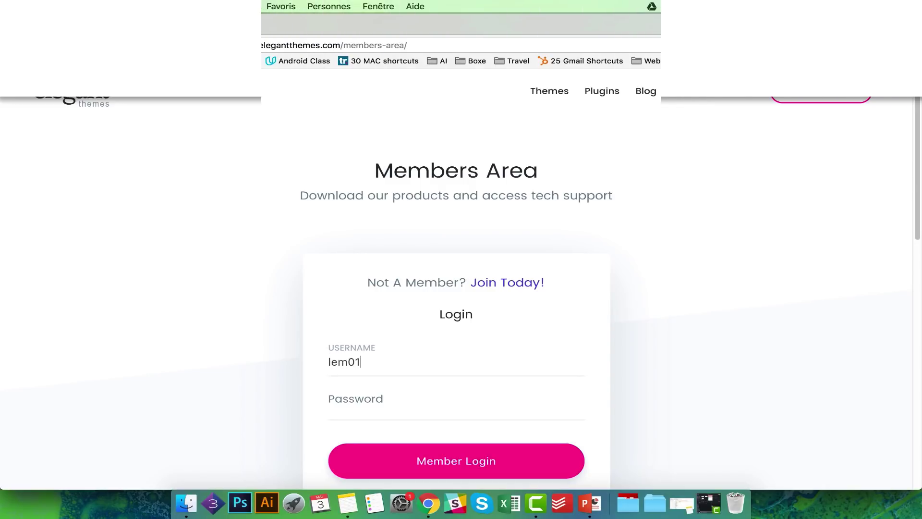
key(Tab)
text(**********)
click(427, 450)
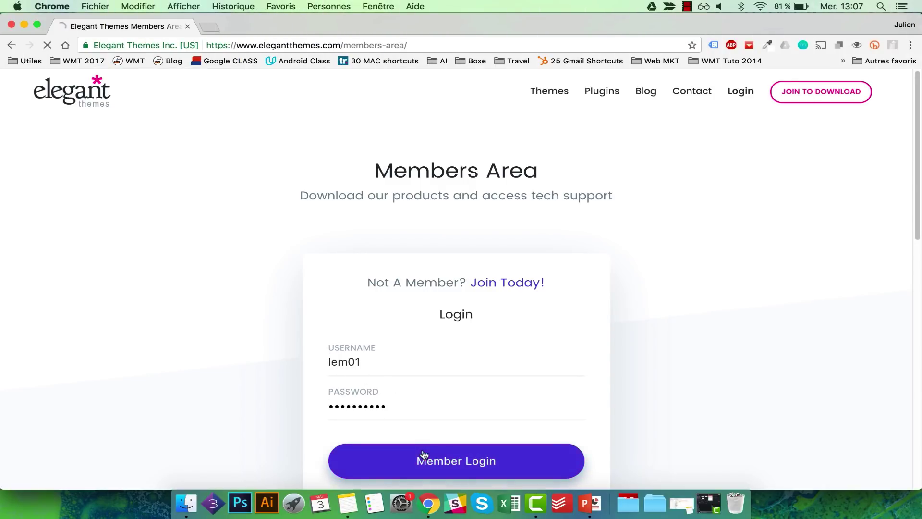
- Download the Divi theme and save Divi.zip to the Bureau (desktop)
scroll(580, 355, down, 2)
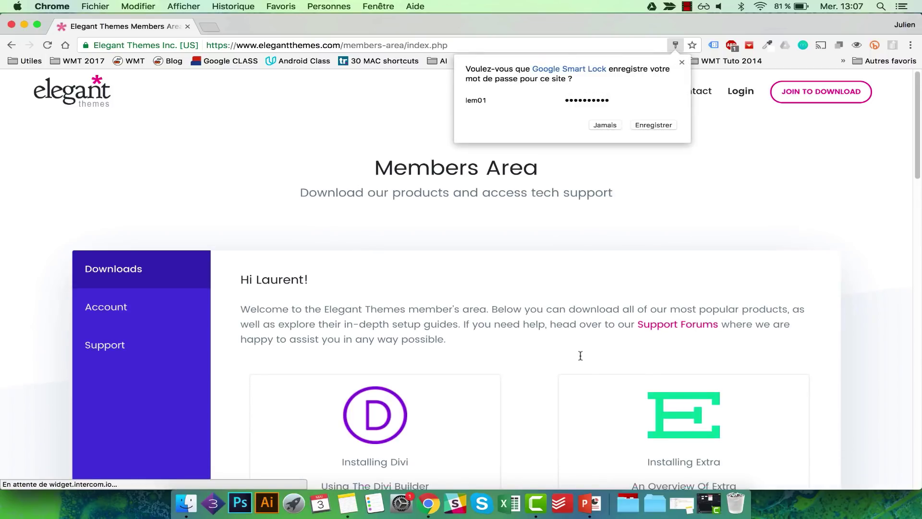
scroll(580, 355, up, 2)
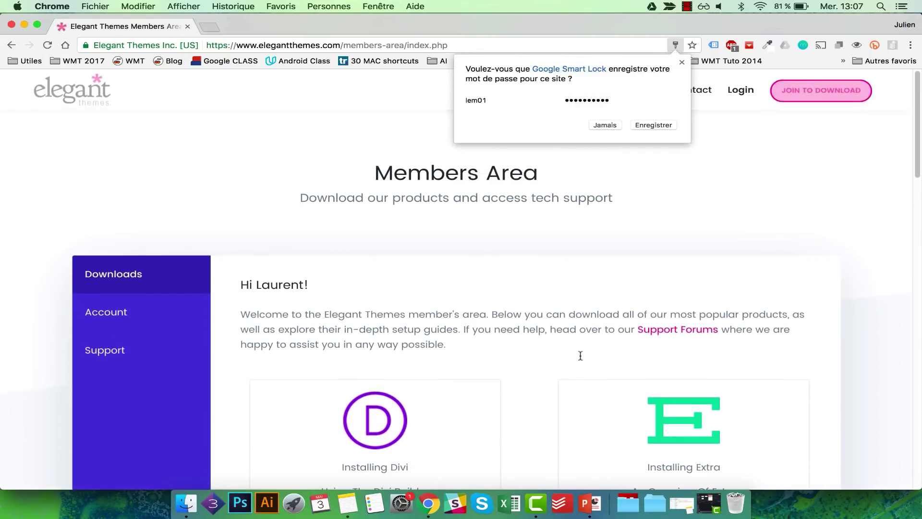
scroll(579, 354, down, 2)
scroll(579, 355, down, 6)
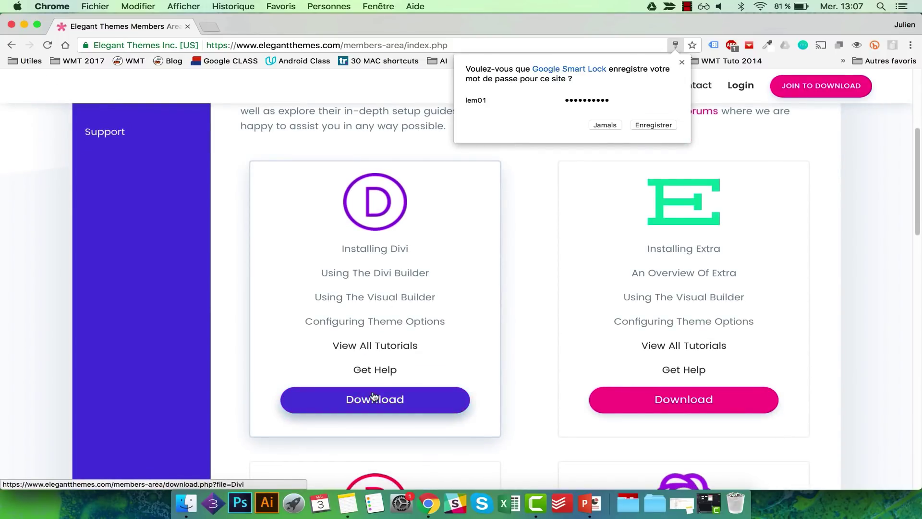
click(374, 397)
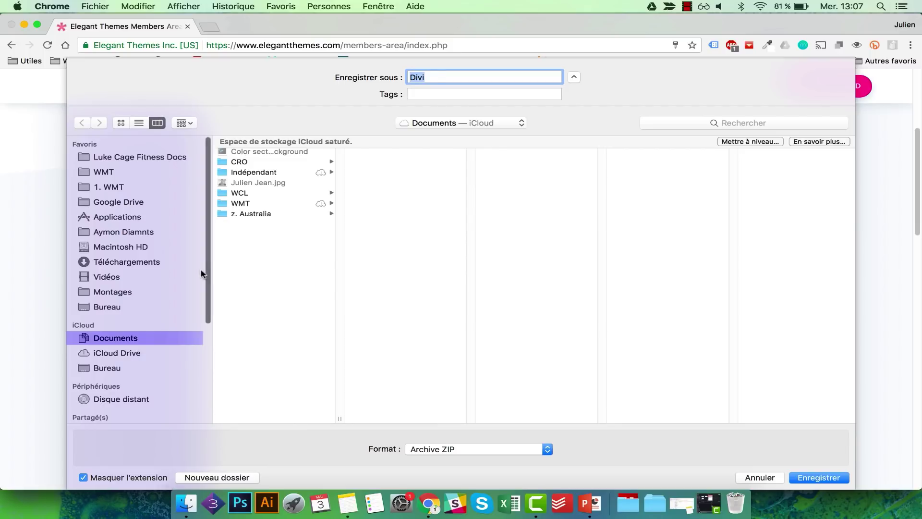
click(134, 308)
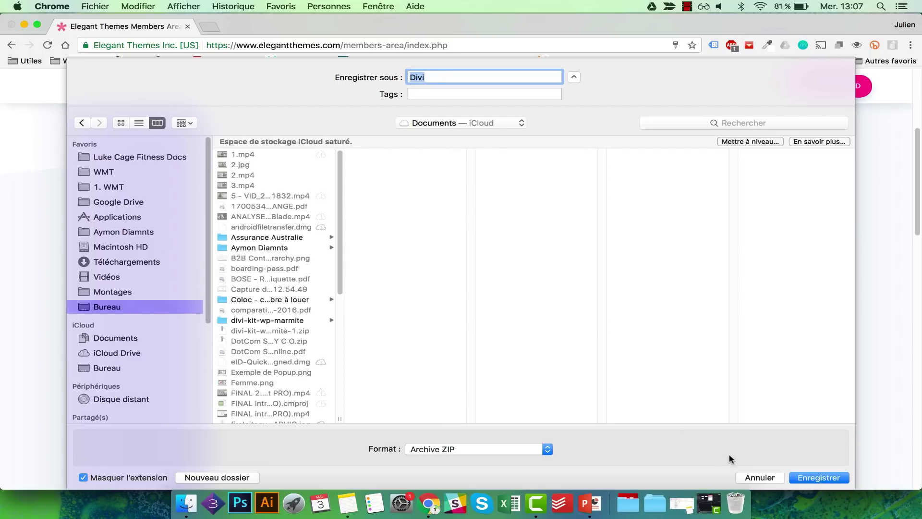
click(816, 478)
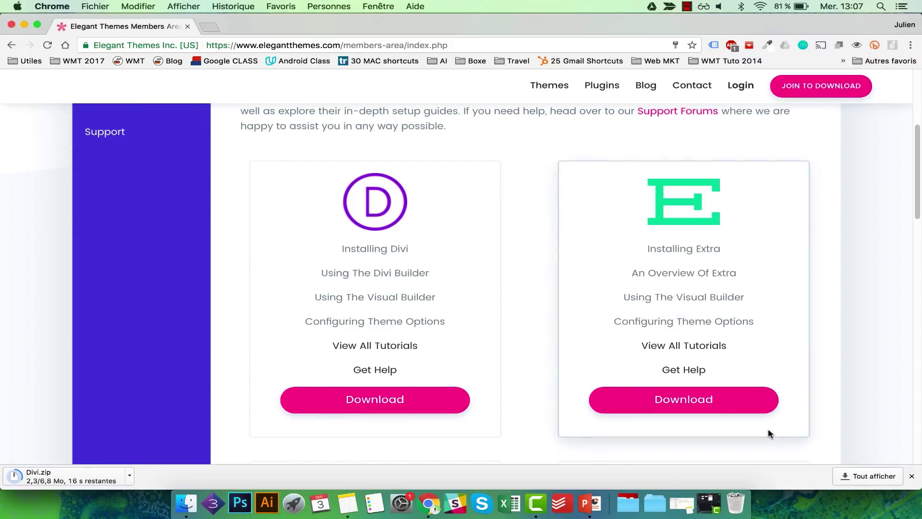
scroll(696, 326, up, 2)
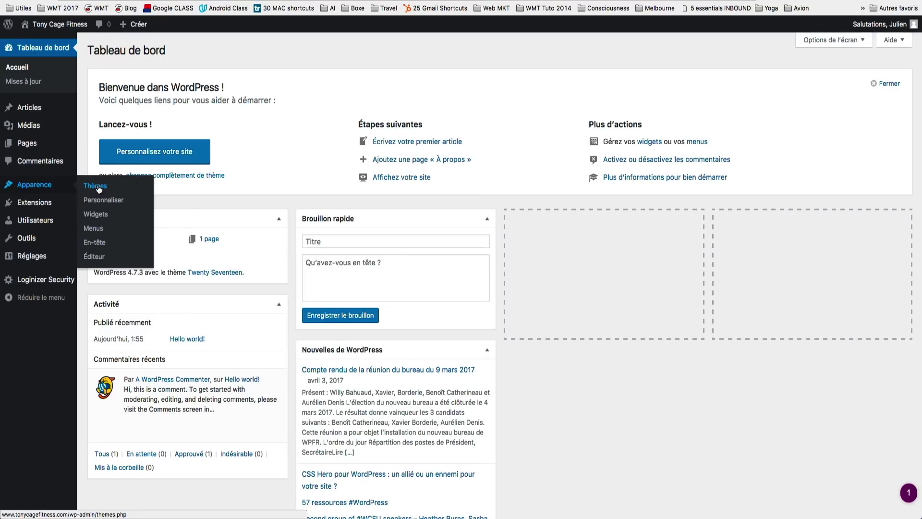
click(98, 187)
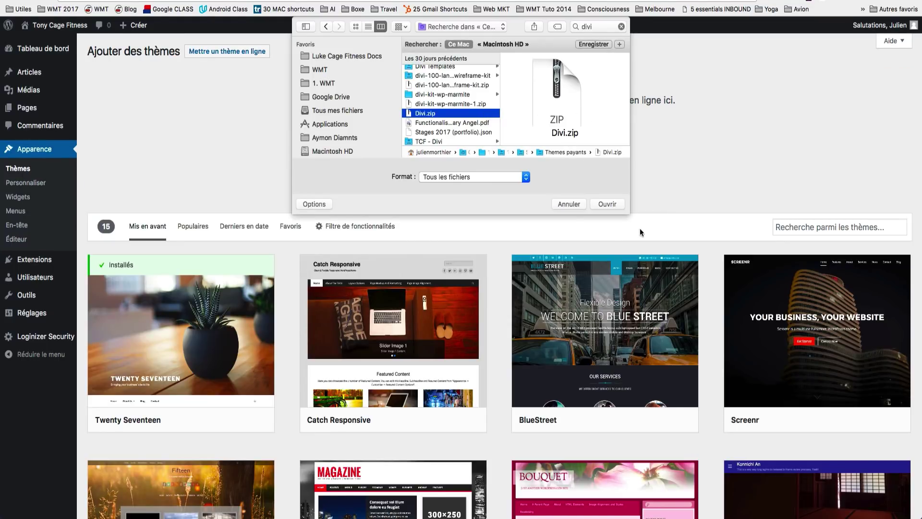
- Upload and install Divi.zip, activate the Divi theme, and view the live site
click(607, 203)
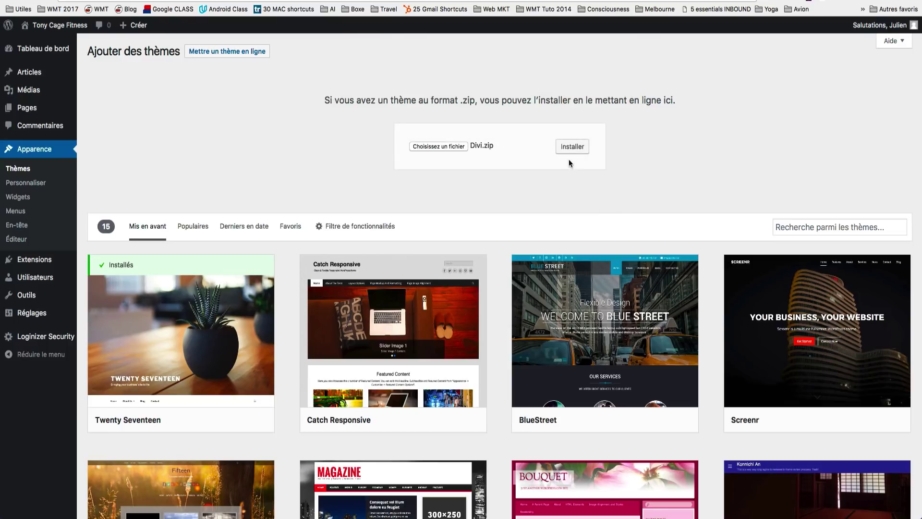
click(572, 148)
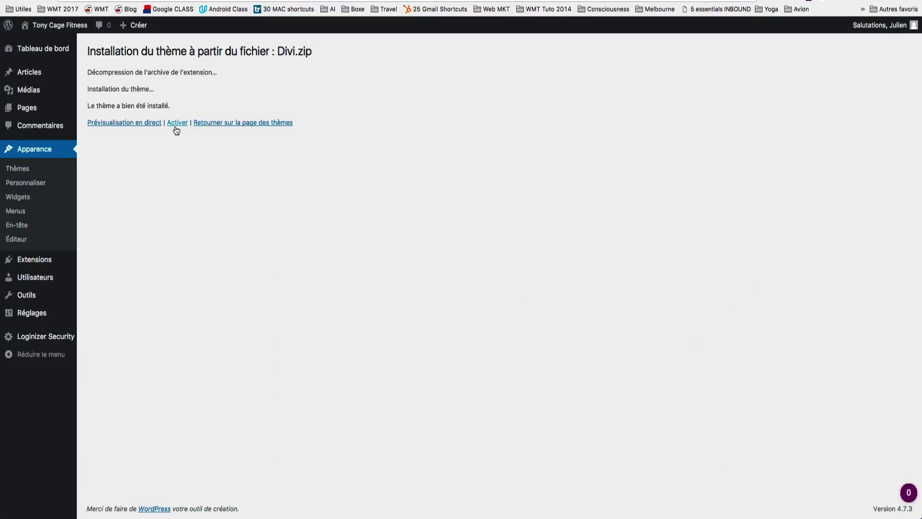
click(176, 124)
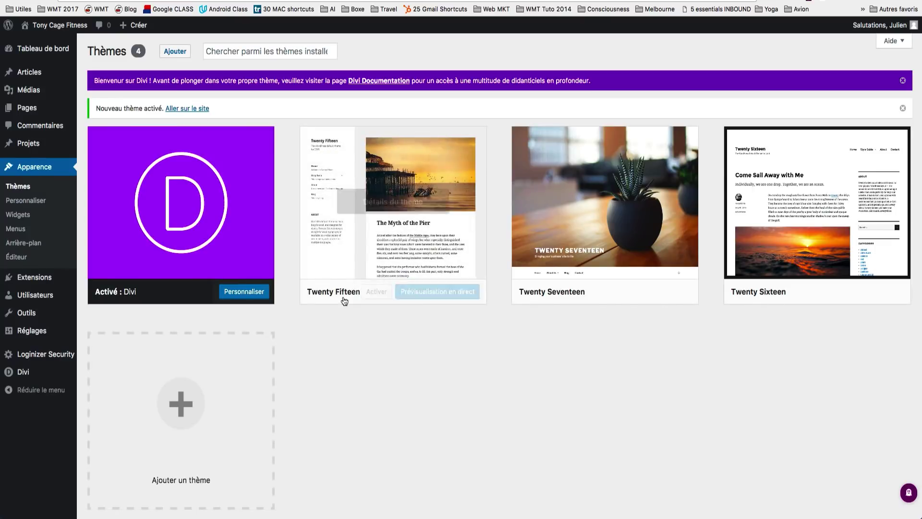
click(54, 44)
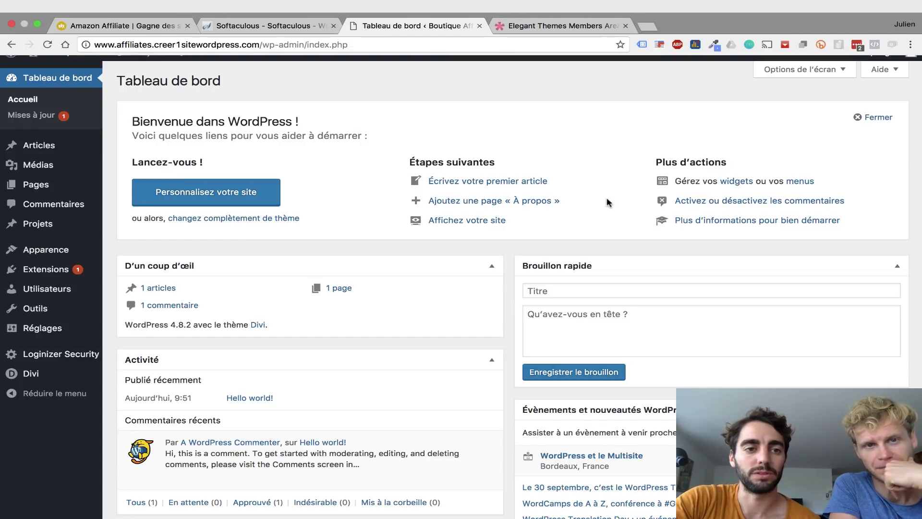
click(146, 15)
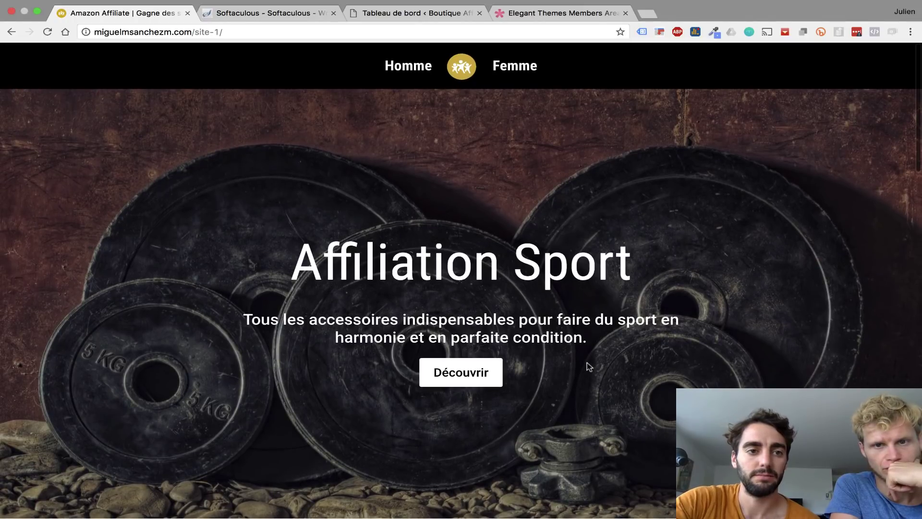
scroll(587, 362, down, 15)
scroll(587, 362, down, 10)
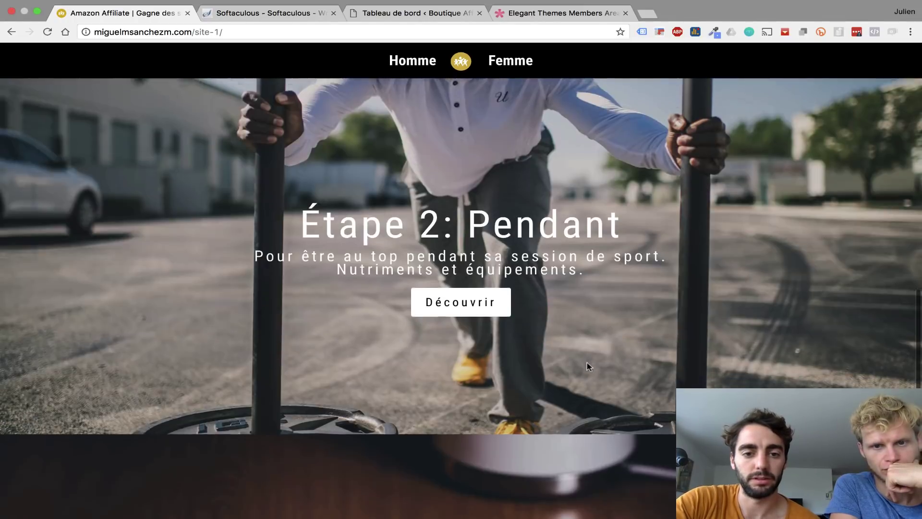
scroll(587, 362, up, 20)
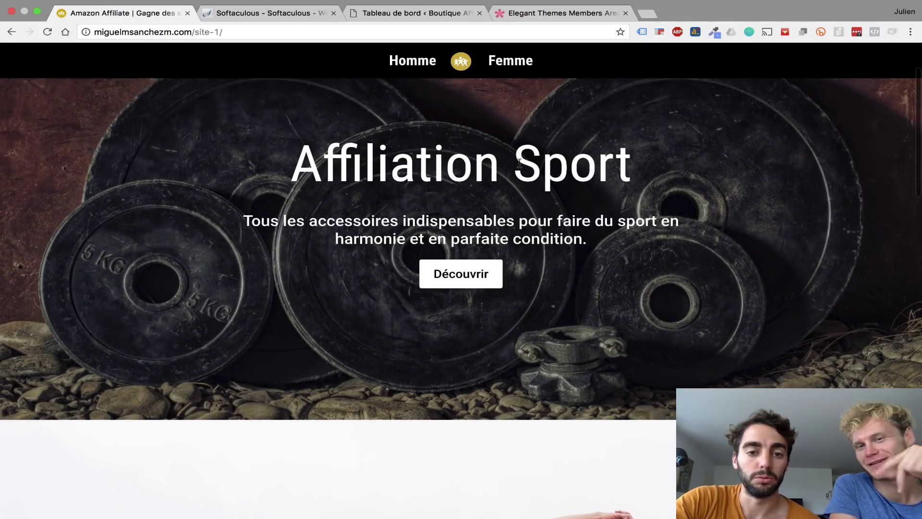
scroll(520, 165, up, 3)
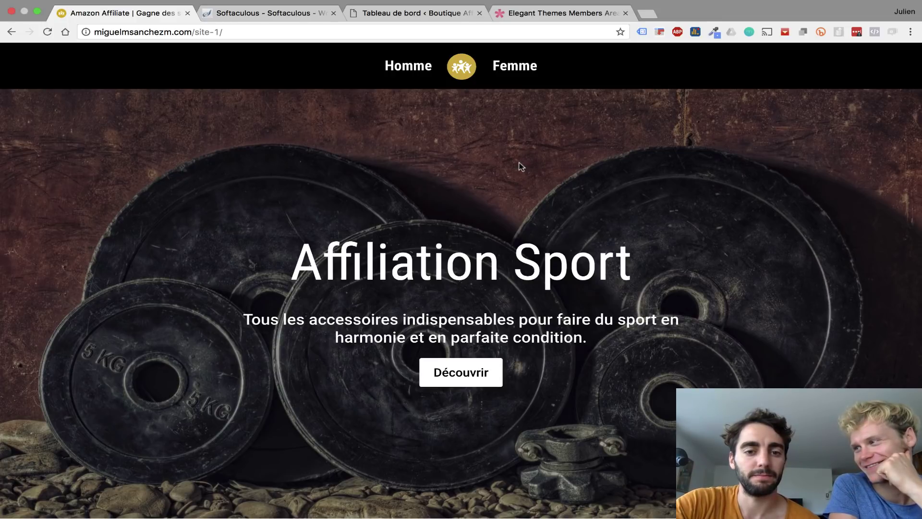
scroll(520, 166, down, 6)
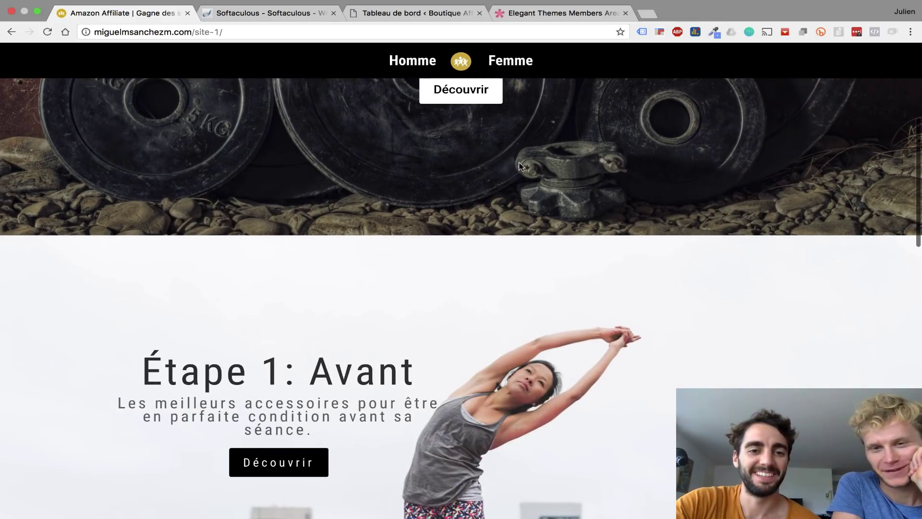
scroll(520, 165, down, 3)
scroll(520, 165, down, 6)
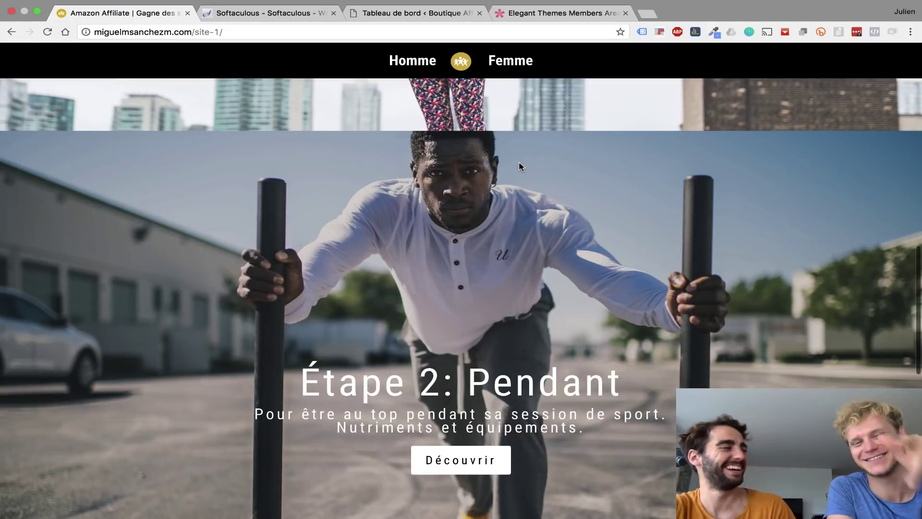
scroll(521, 167, down, 10)
scroll(521, 166, up, 20)
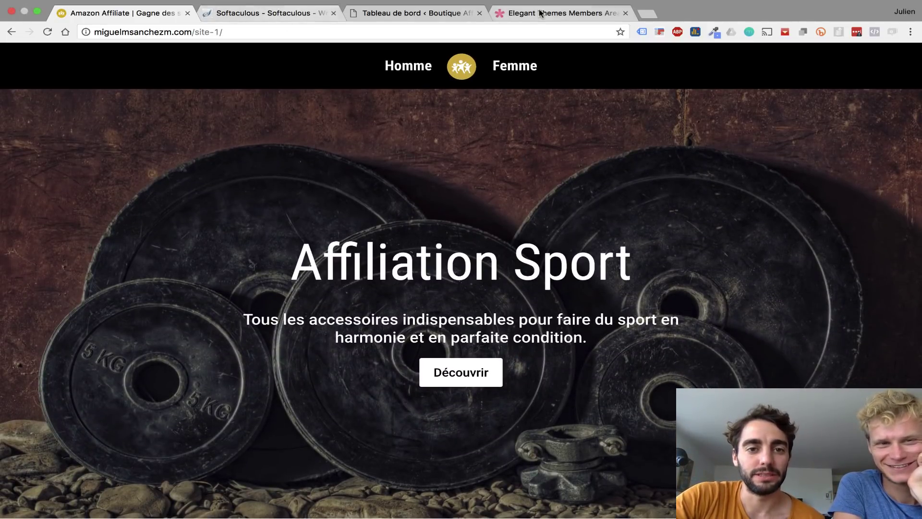
click(413, 13)
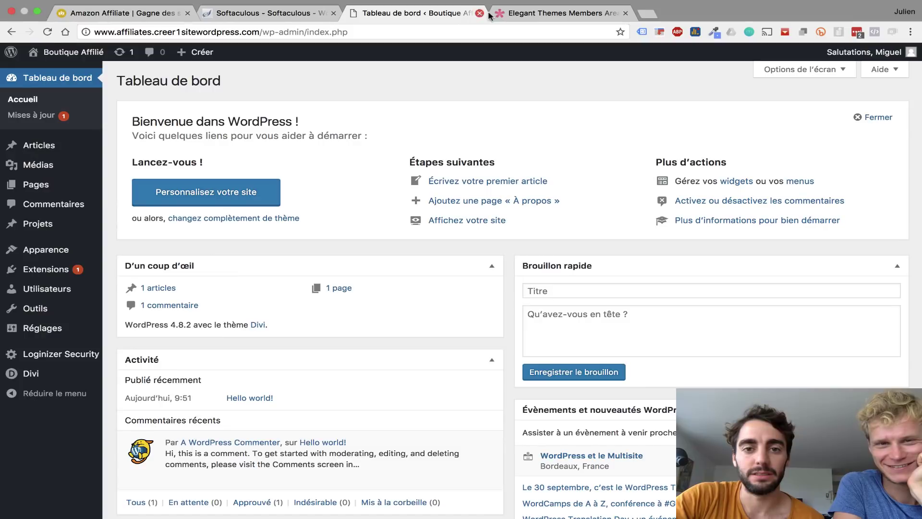
- From Pages > Toutes les pages, add a page titled 'Page principale' and enable the Divi builder
super+click(79, 55)
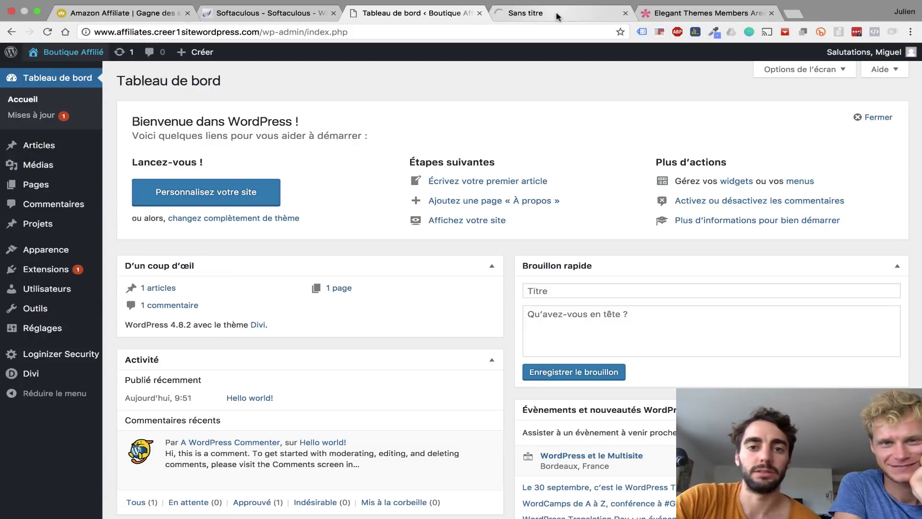
click(557, 16)
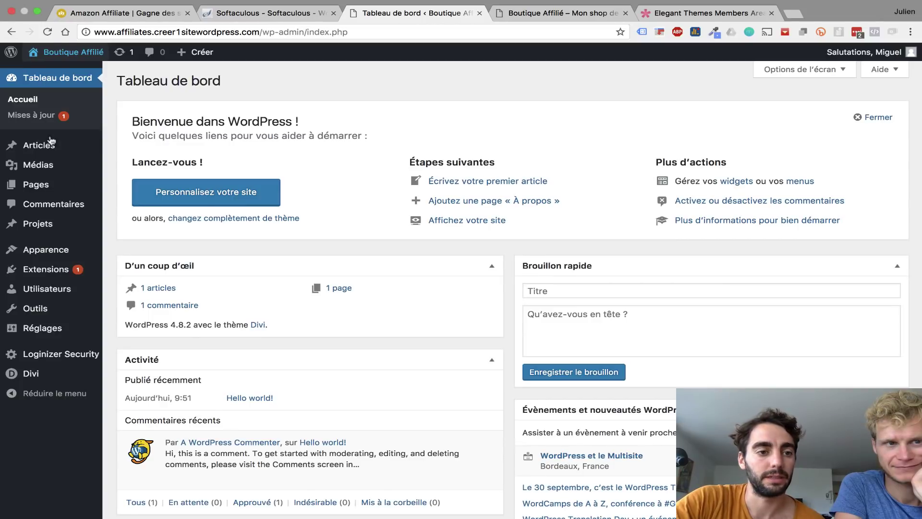
mouse_move(37, 184)
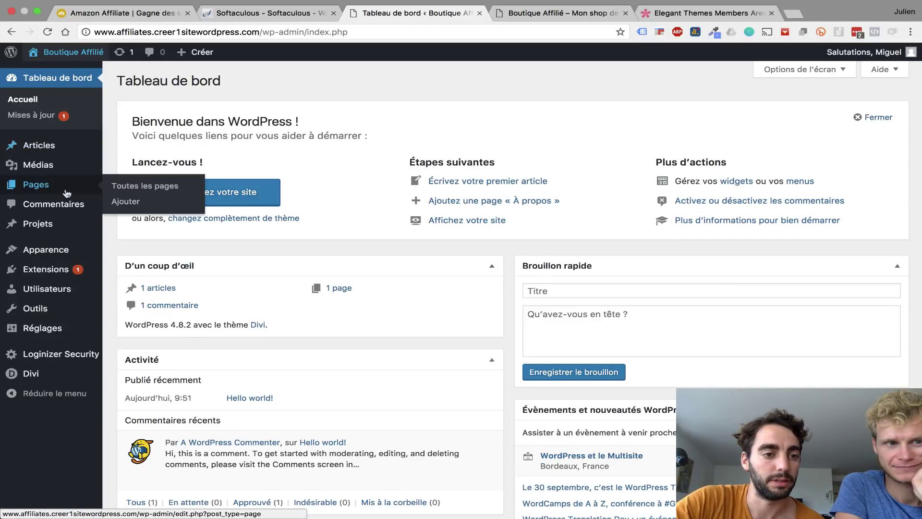
click(119, 186)
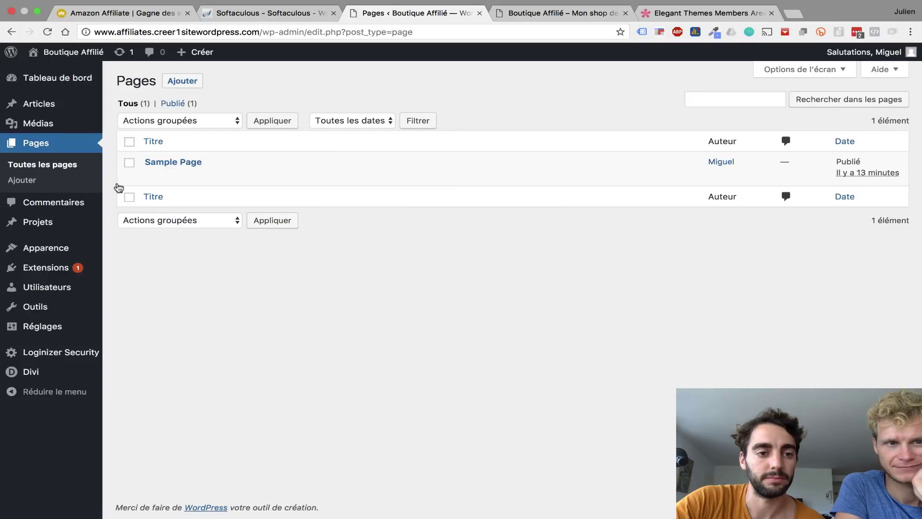
click(179, 82)
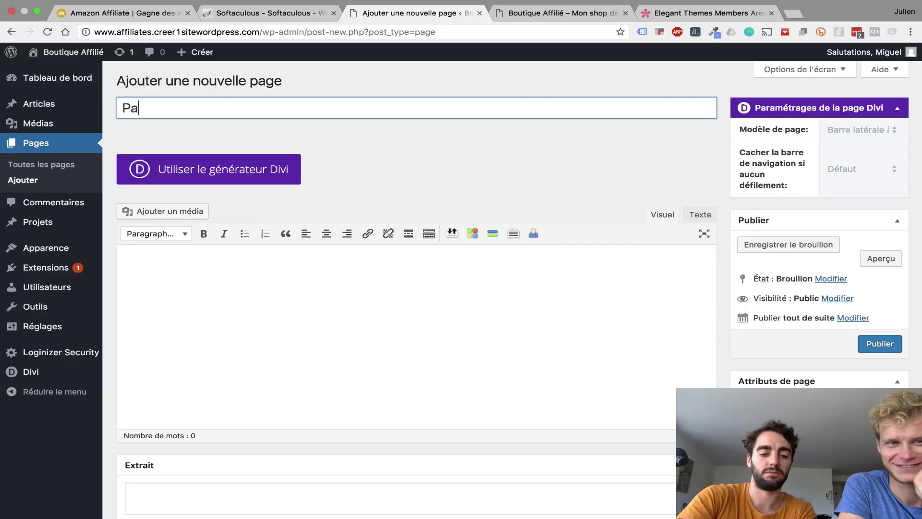
text(ge prin)
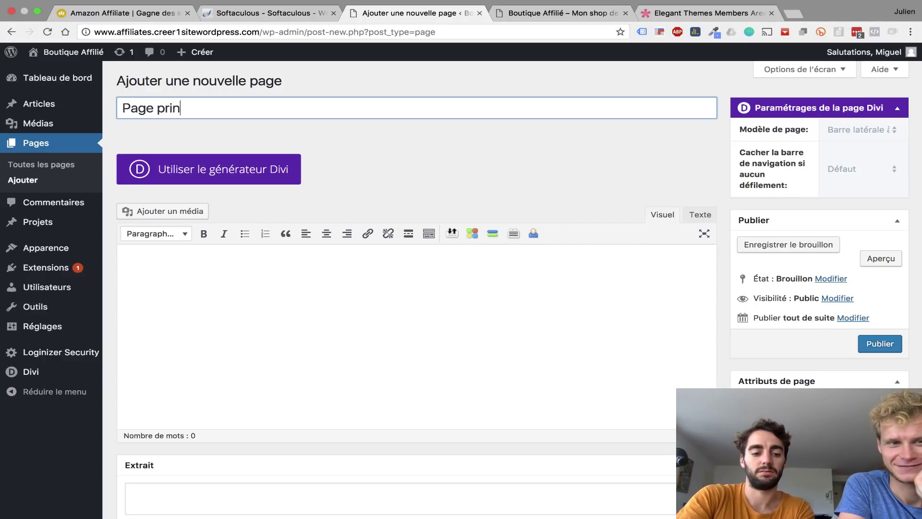
text(cipale)
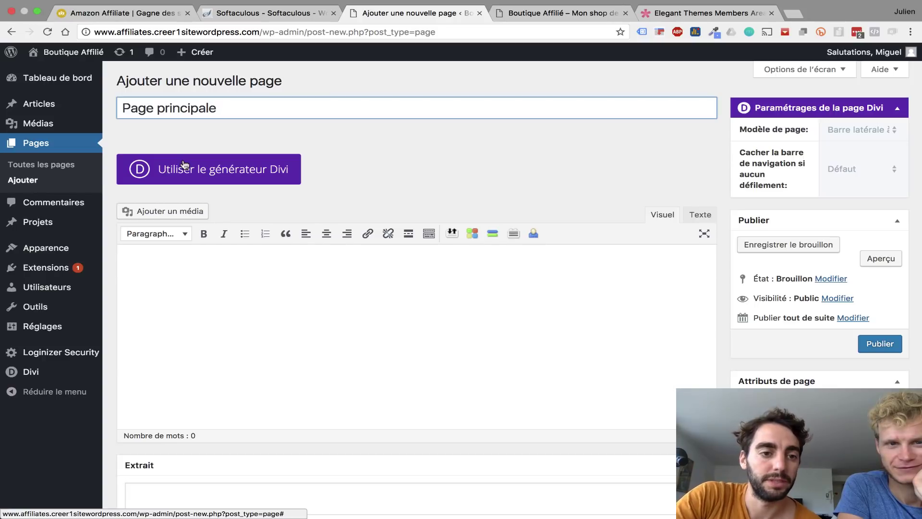
click(214, 172)
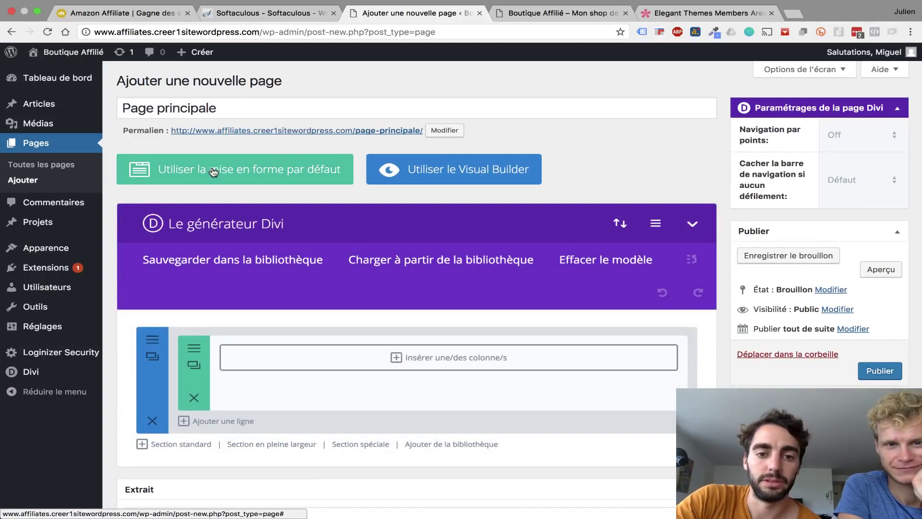
- Launch the Visual Builder, choose Commencer à construire, and close the row's column layouts without picking one
click(432, 172)
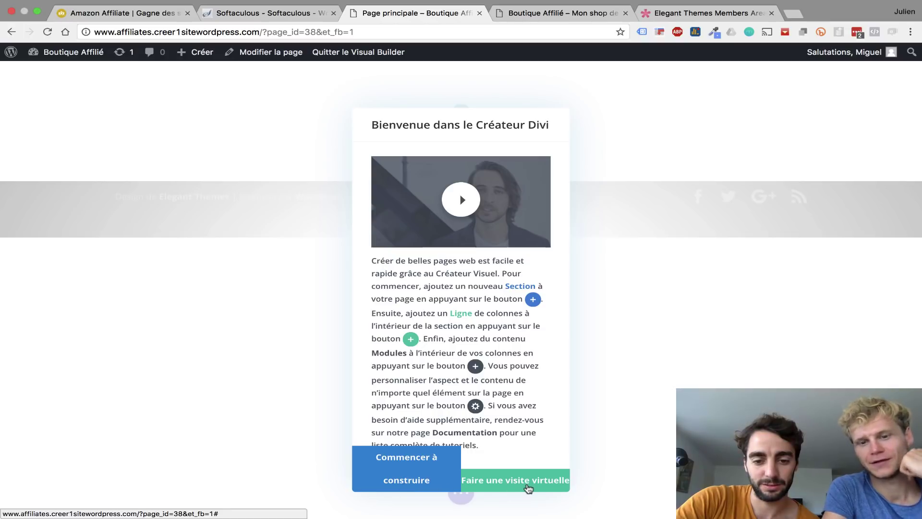
click(393, 478)
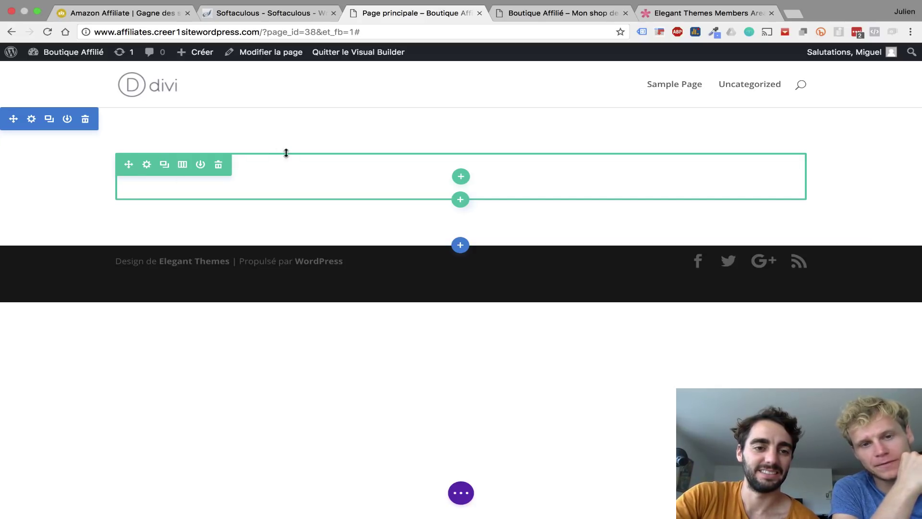
click(183, 165)
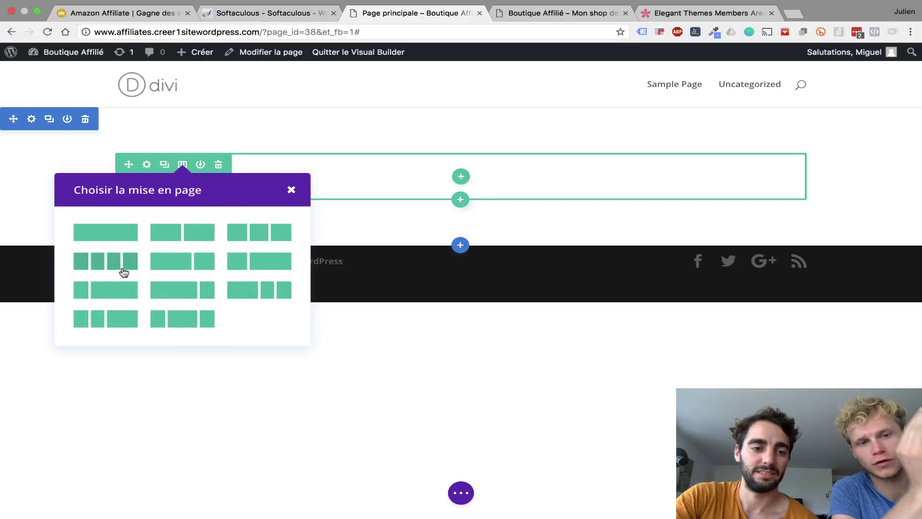
click(292, 191)
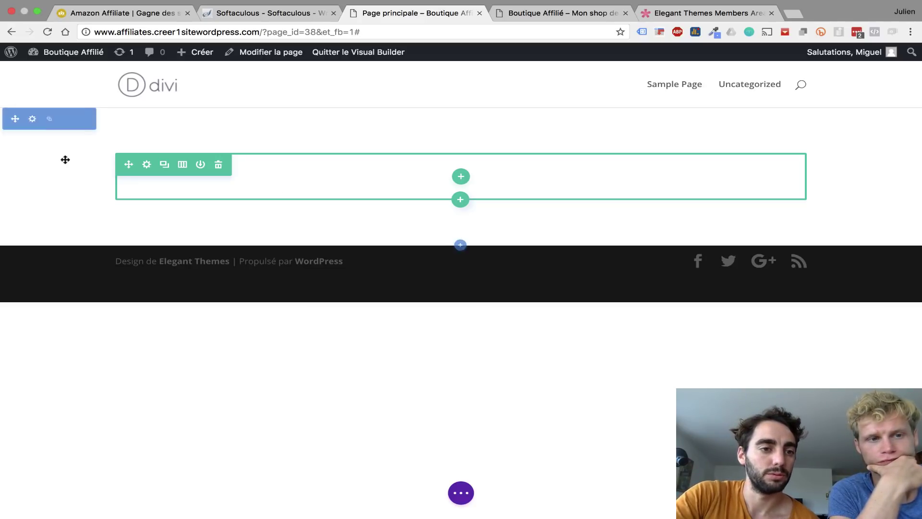
- In the section settings, expand Fond and add a background image on the image tab
click(32, 119)
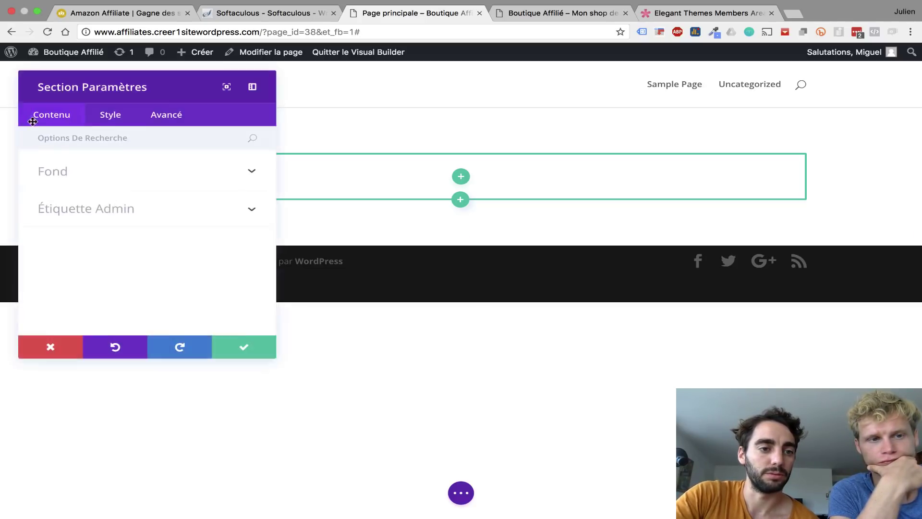
click(71, 179)
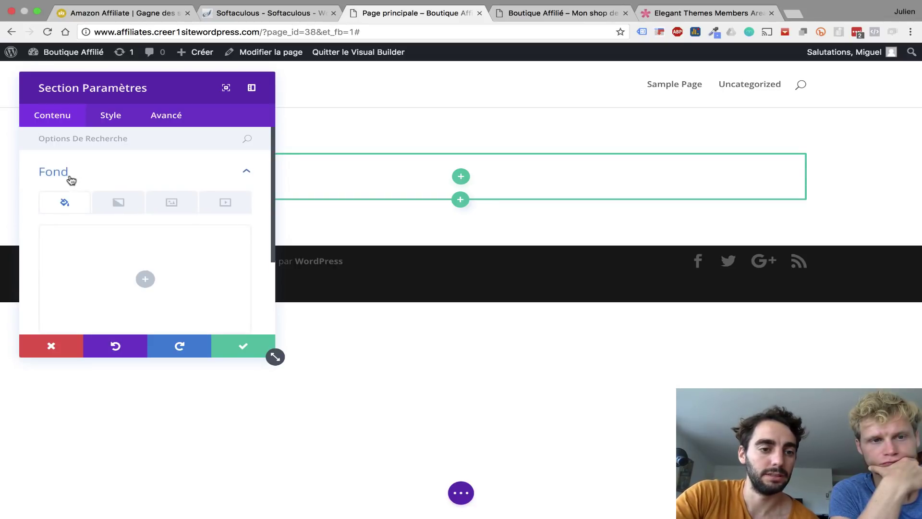
scroll(195, 190, down, 2)
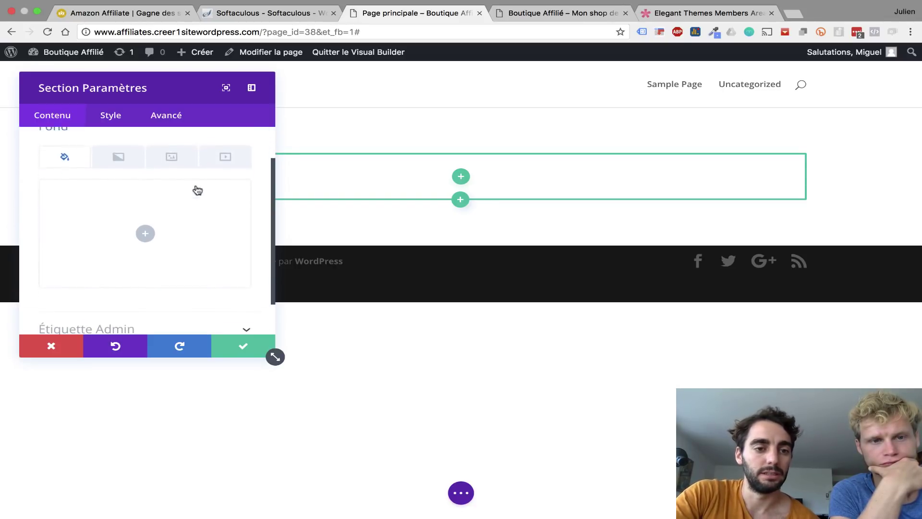
click(172, 157)
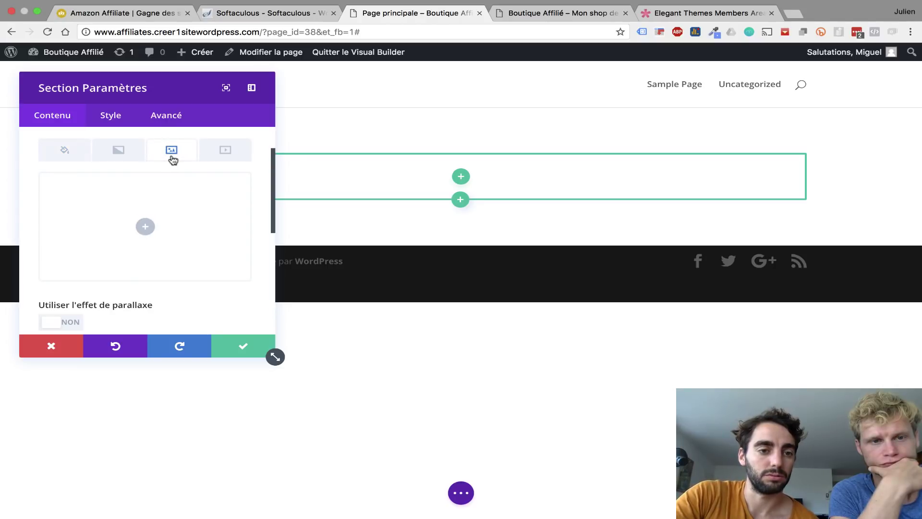
click(146, 228)
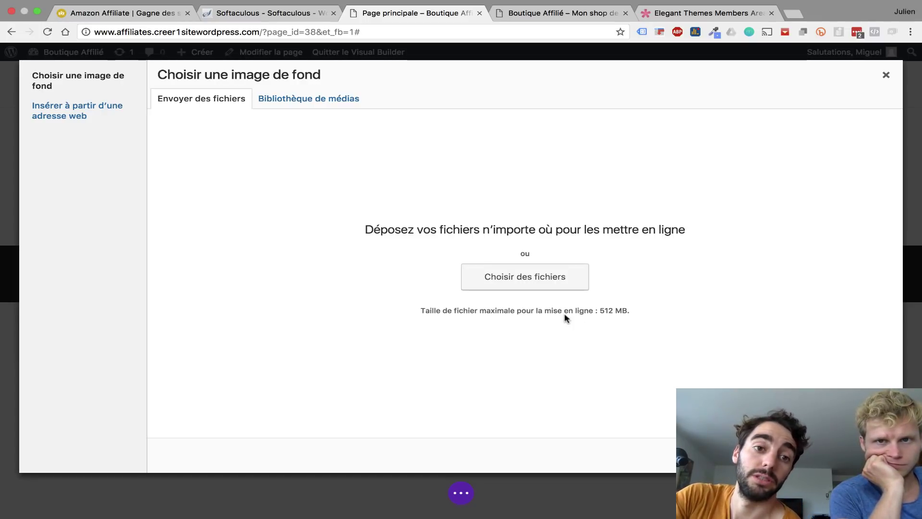
- Upload the sports-fitness-body-building-iron weight plates photo as the section background and save
click(549, 285)
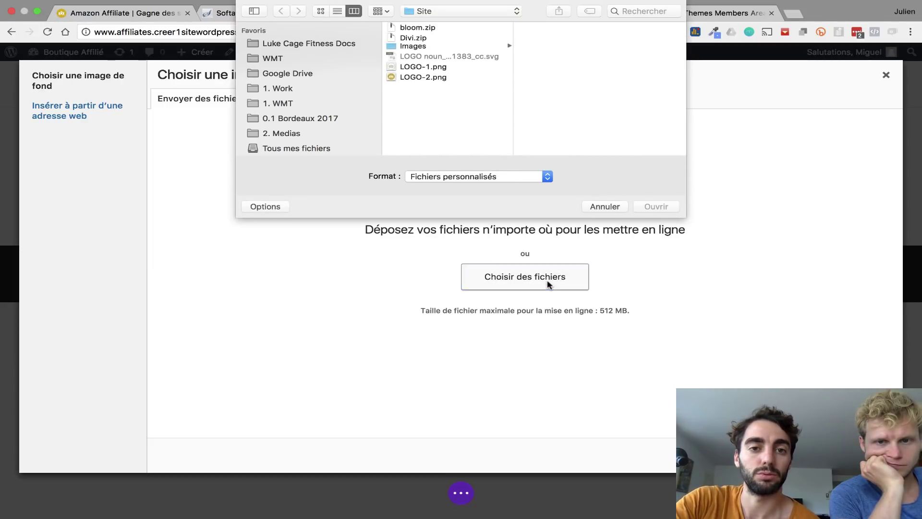
click(411, 49)
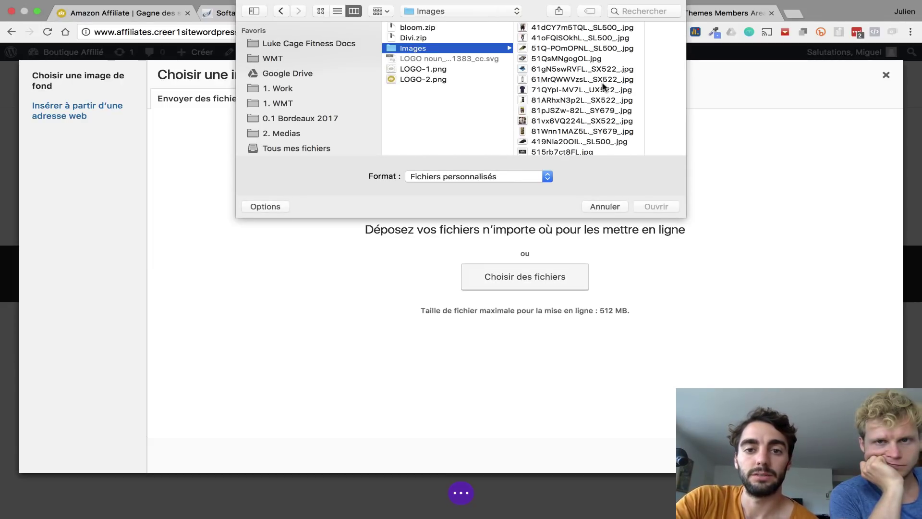
scroll(594, 98, down, 5)
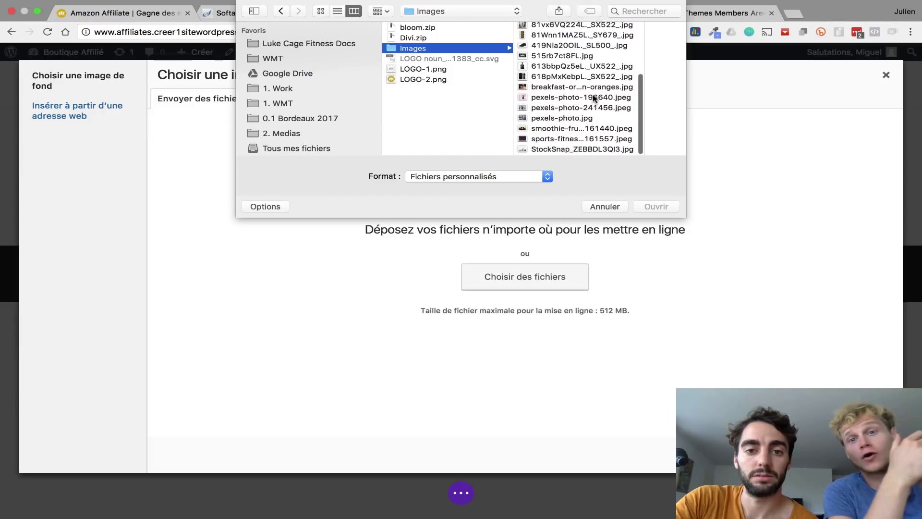
click(571, 140)
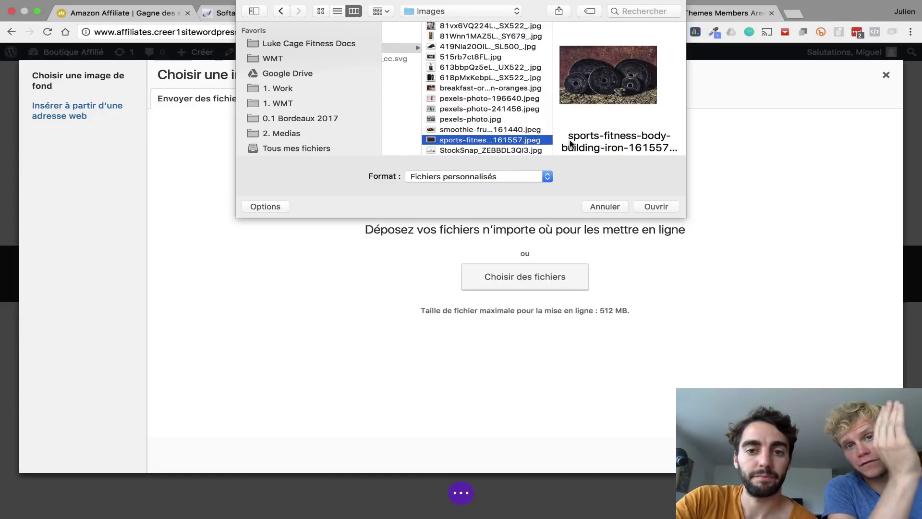
click(656, 207)
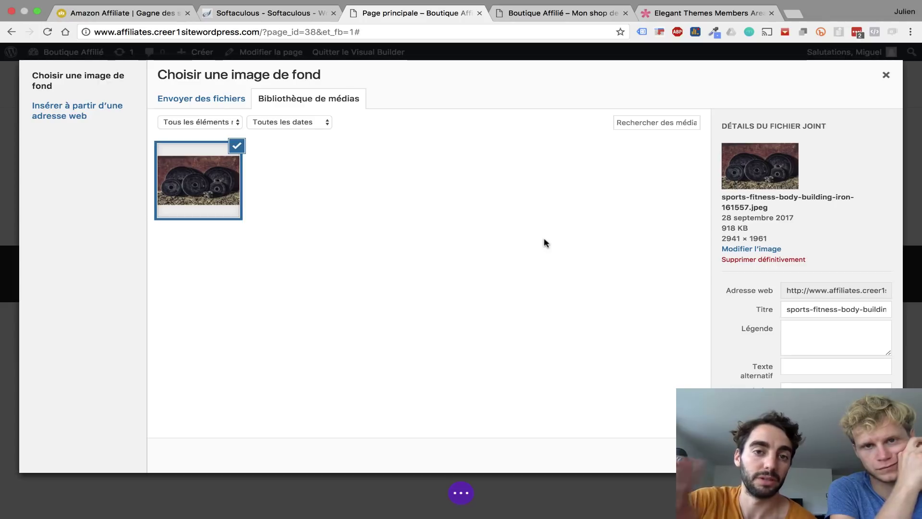
click(841, 454)
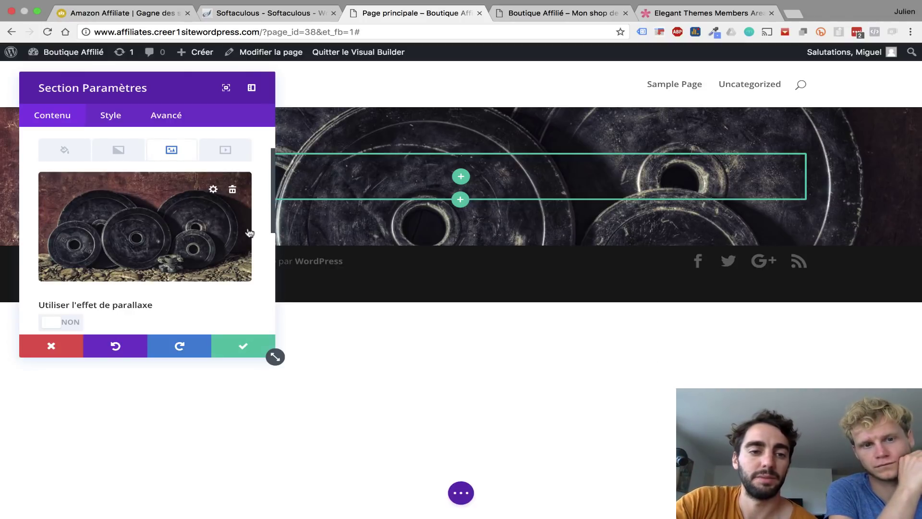
scroll(249, 232, down, 5)
scroll(250, 232, up, 5)
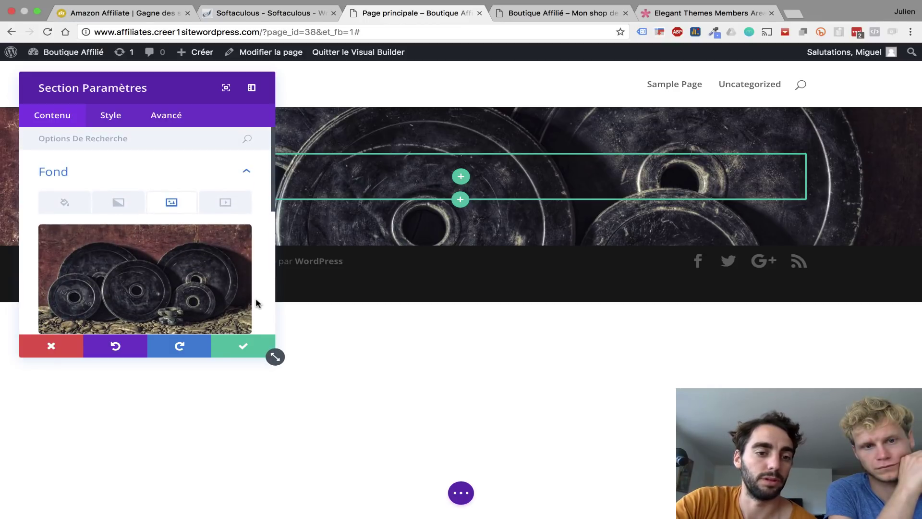
scroll(257, 303, down, 2)
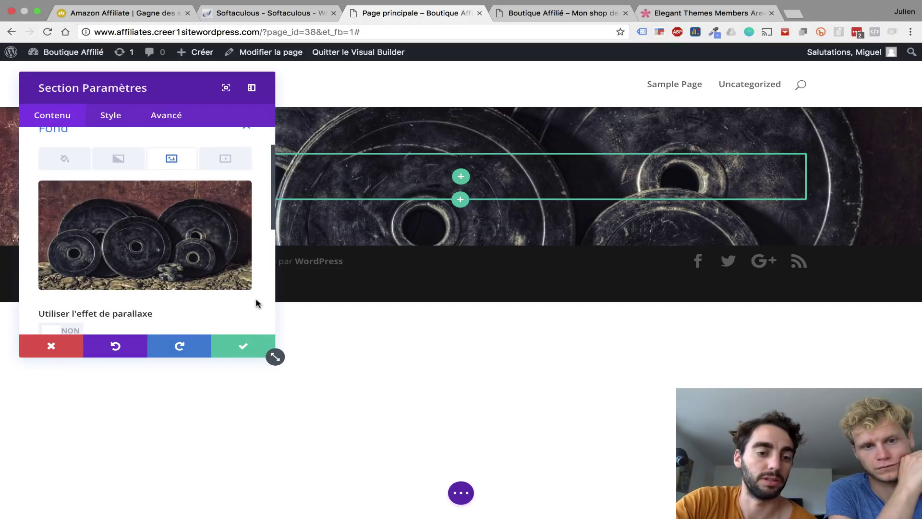
click(243, 355)
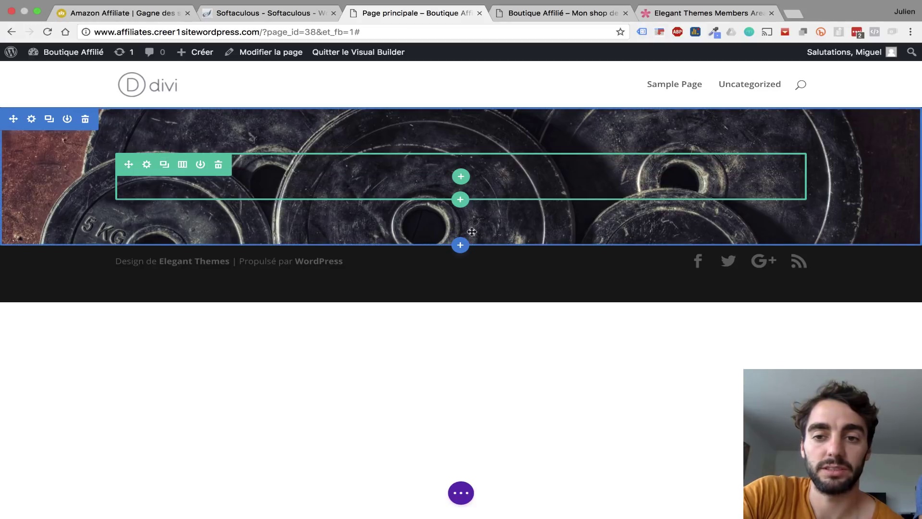
- Give the empty hero row a single full-width column and add a Call to action module to it
click(182, 164)
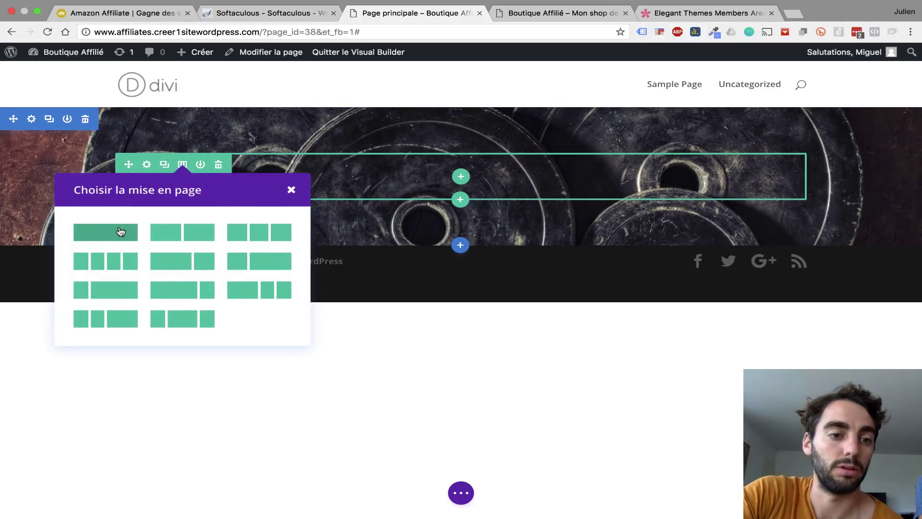
click(117, 231)
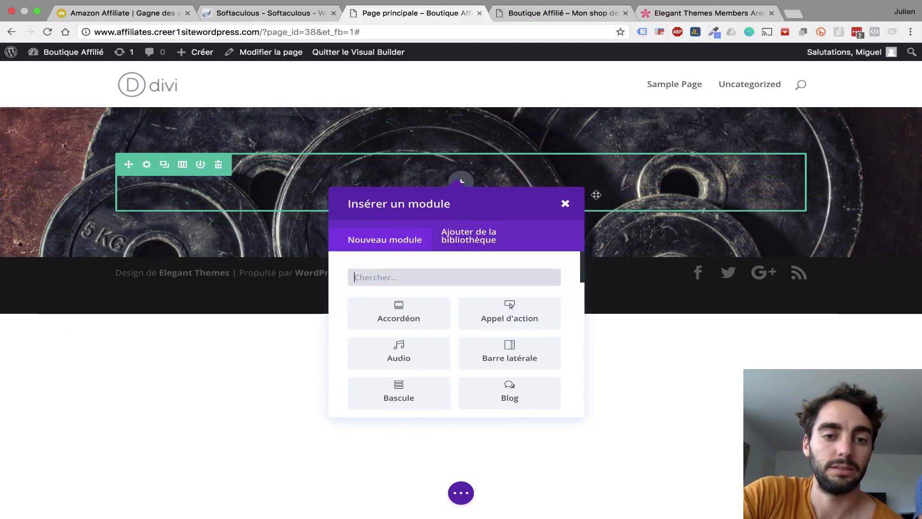
scroll(486, 389, down, 3)
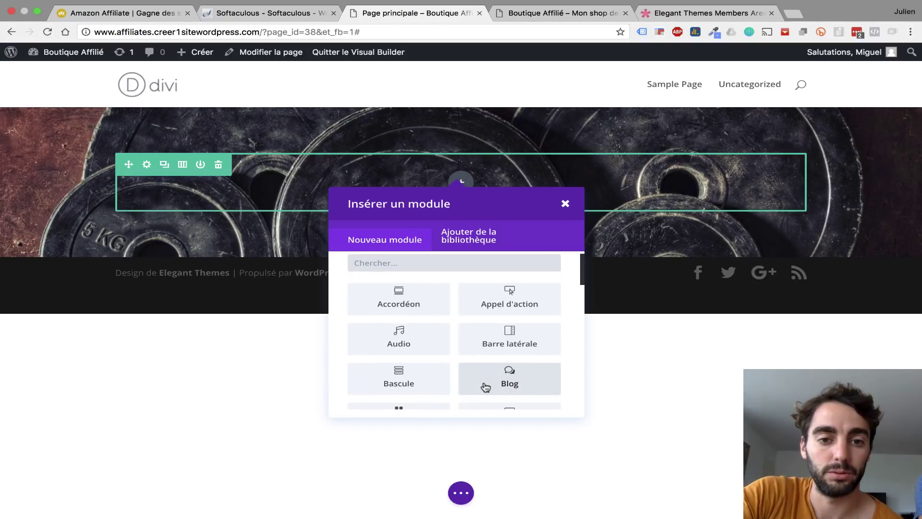
scroll(486, 387, down, 8)
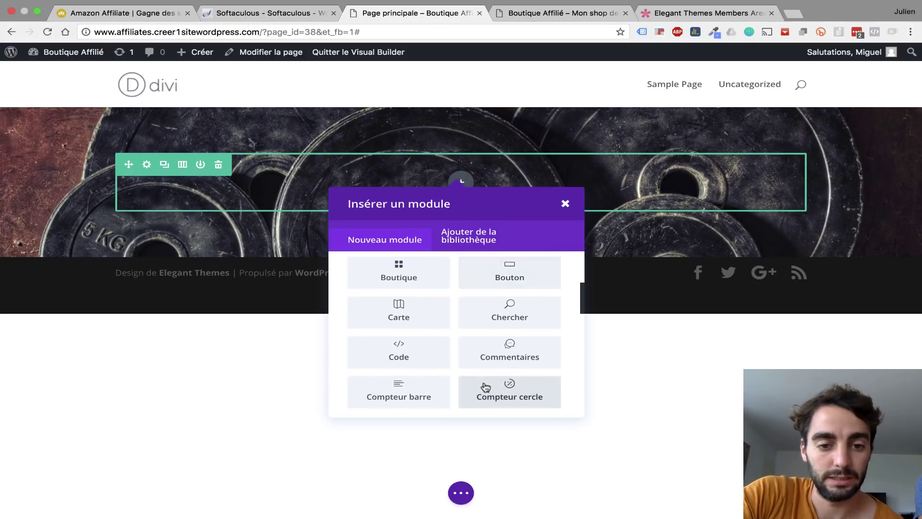
scroll(486, 387, down, 8)
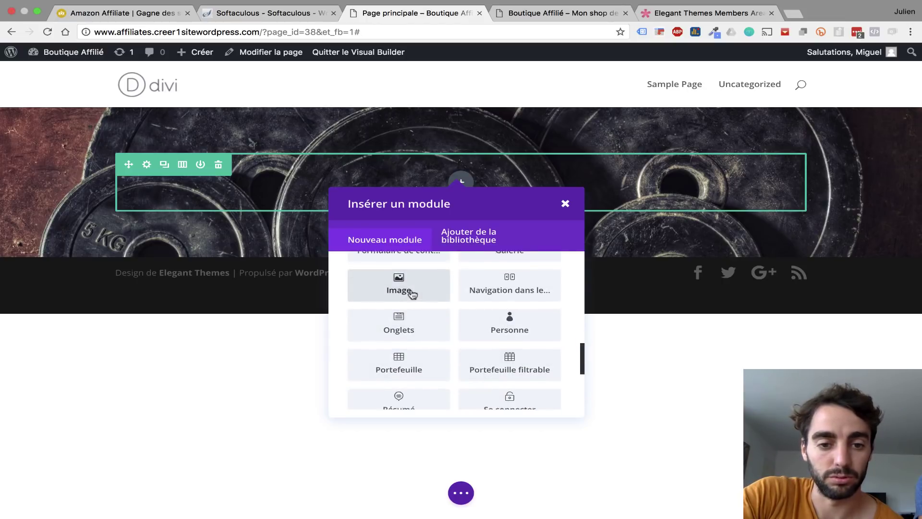
scroll(412, 293, down, 3)
scroll(463, 369, down, 4)
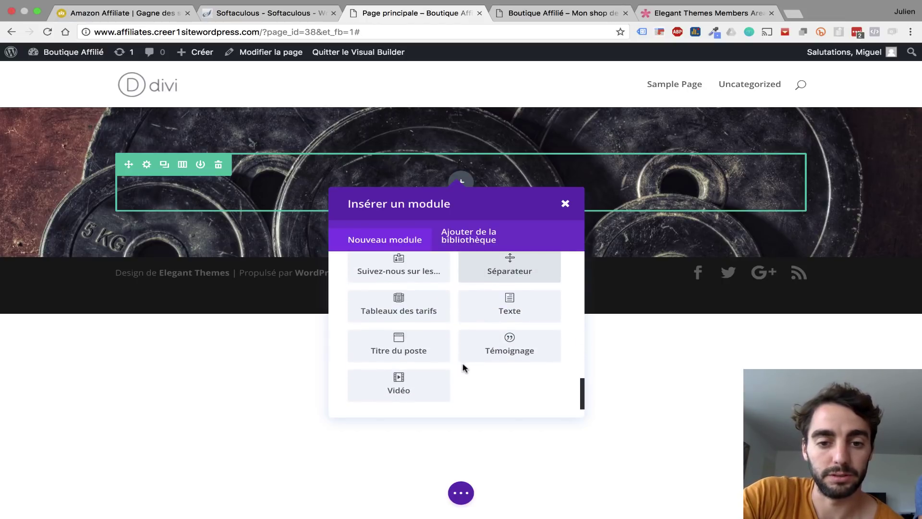
scroll(464, 365, up, 15)
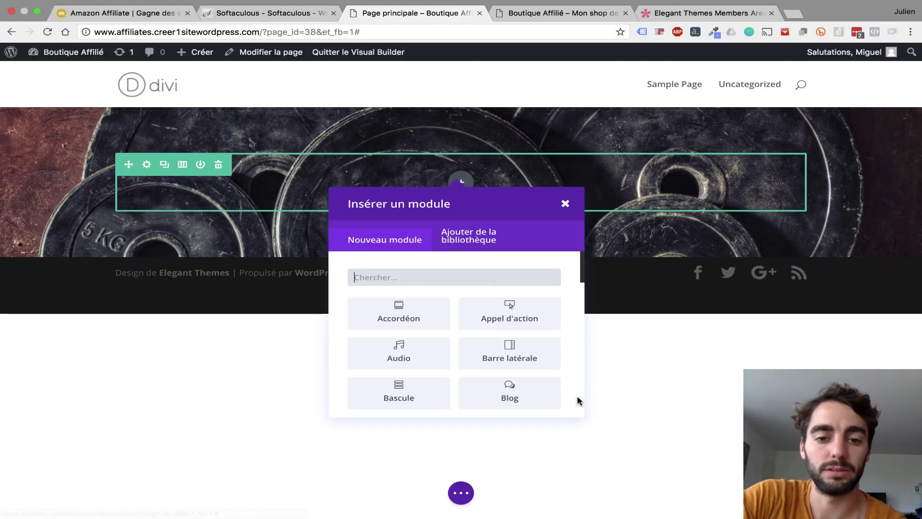
click(510, 312)
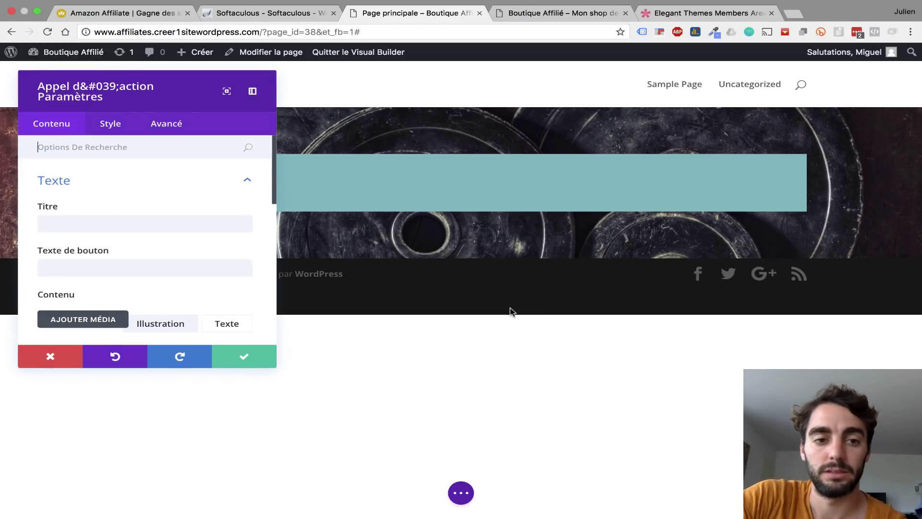
- Copy the 'Affiliation Sport' heading from the reference site into the call-to-action title
scroll(96, 201, down, 1)
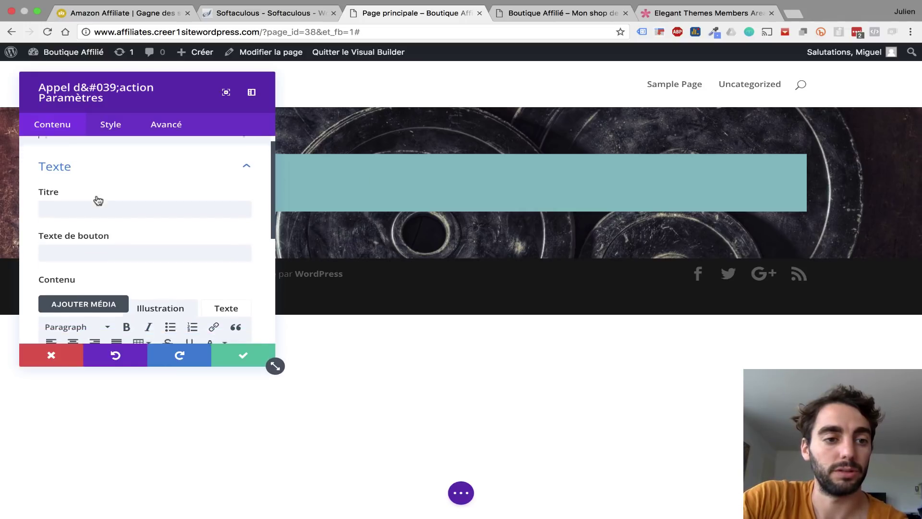
scroll(99, 200, down, 3)
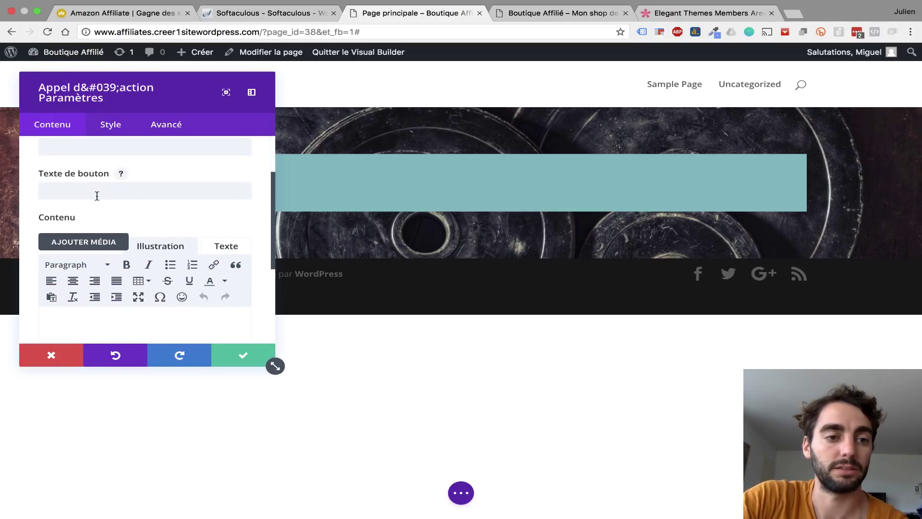
scroll(97, 196, down, 5)
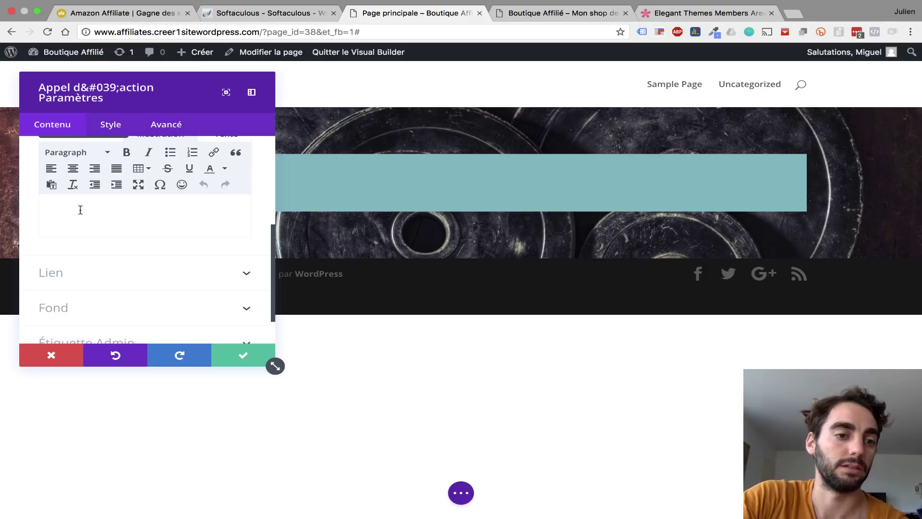
scroll(92, 229, up, 7)
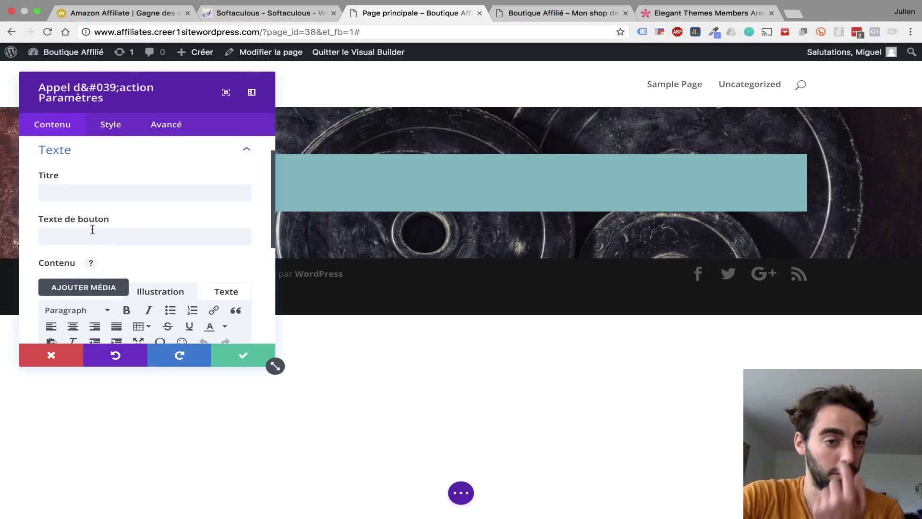
click(110, 13)
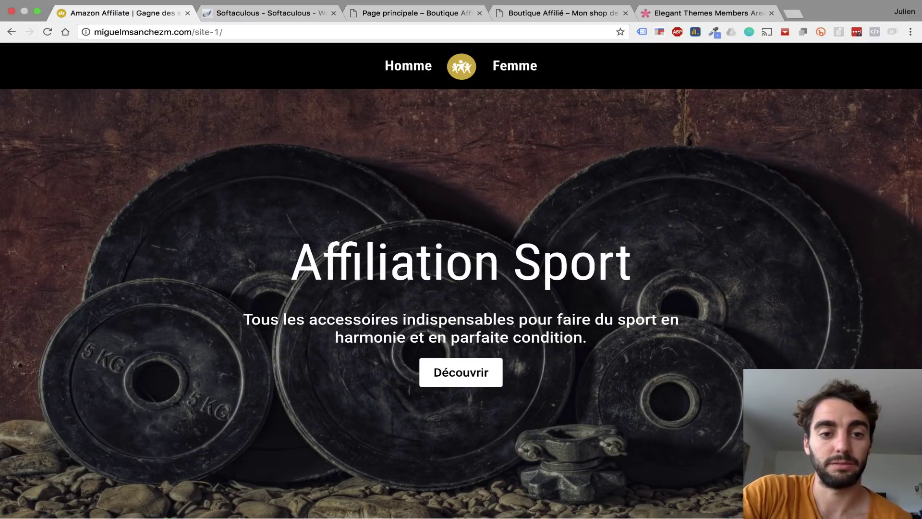
drag(292, 255, 628, 263)
key(super+c)
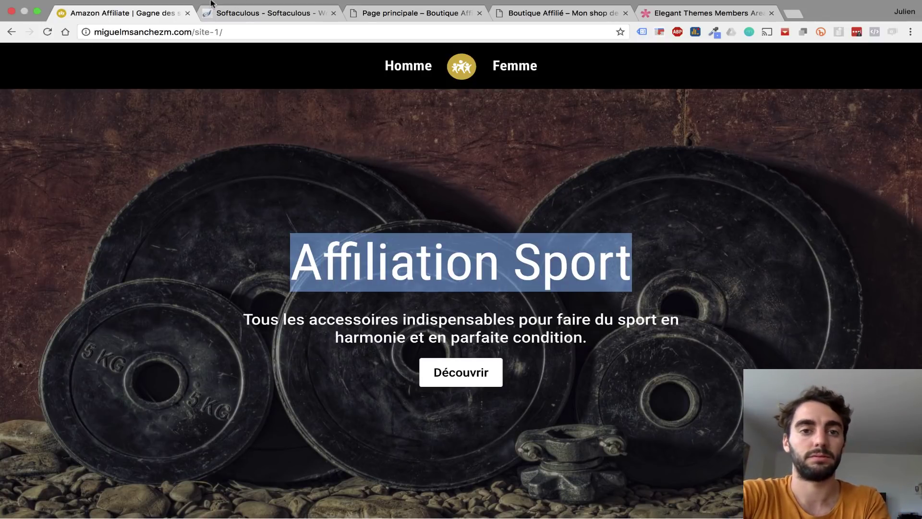
click(408, 13)
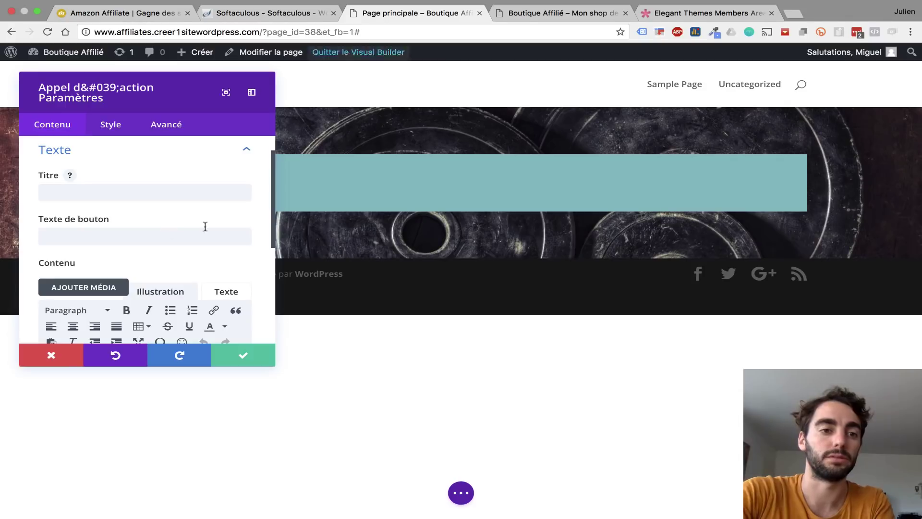
click(107, 190)
key(super+v)
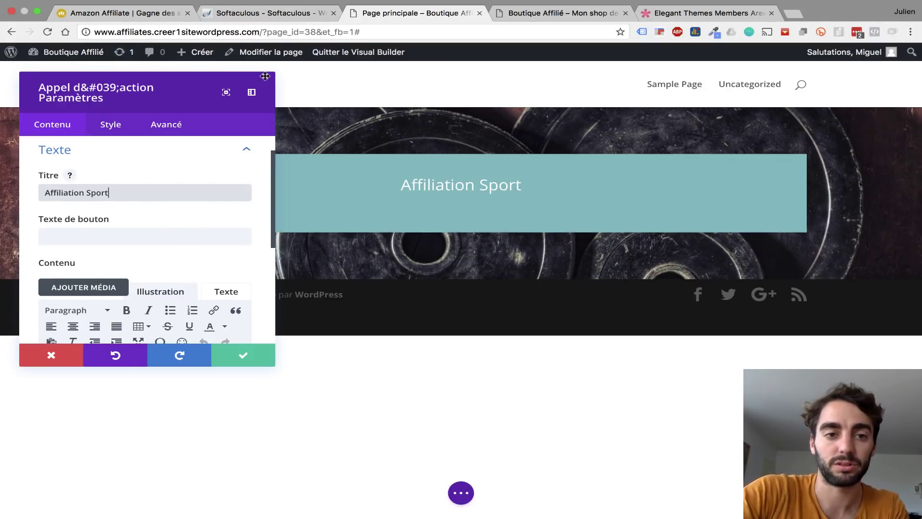
- Paste the reference site's accessories subtitle as body content and set the button text to 'Découvrir'
click(100, 11)
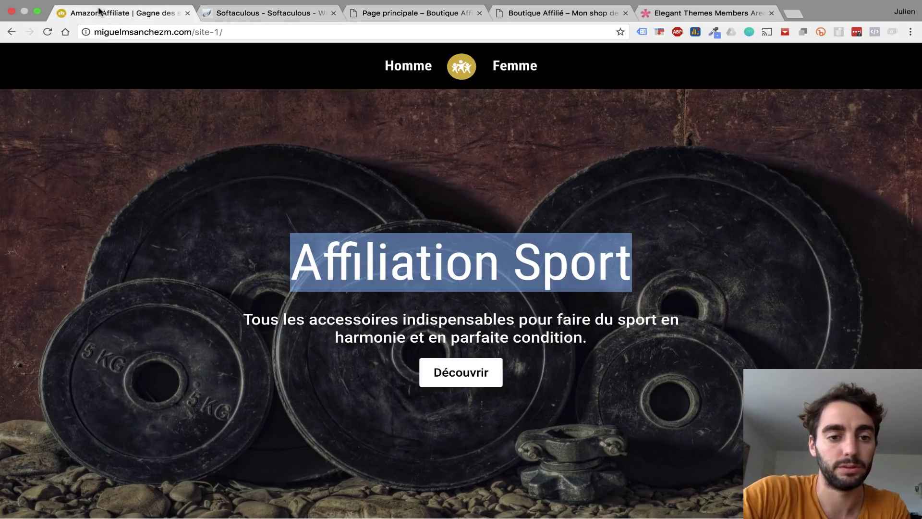
drag(244, 320, 587, 335)
key(super+c)
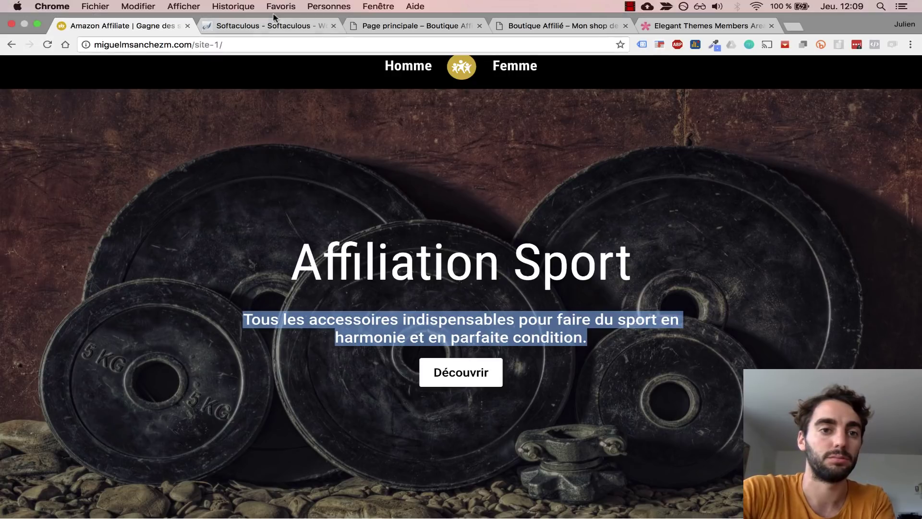
click(269, 26)
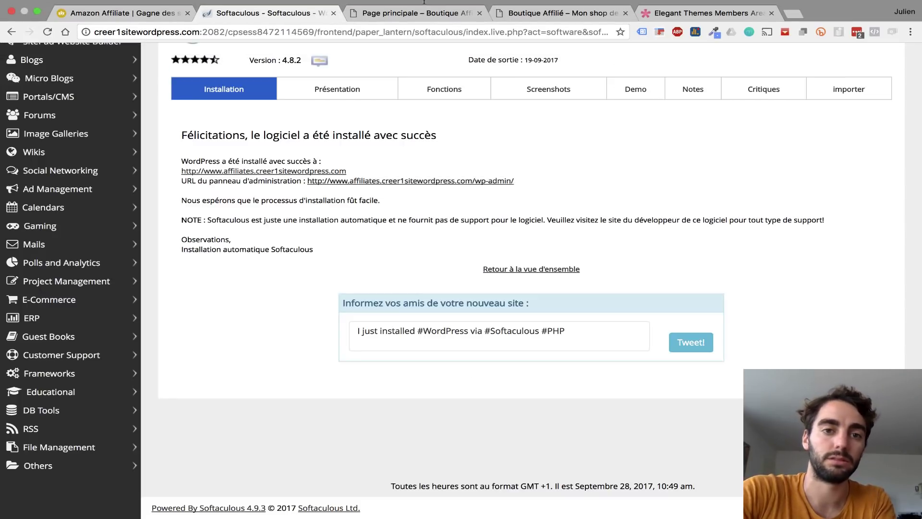
click(431, 17)
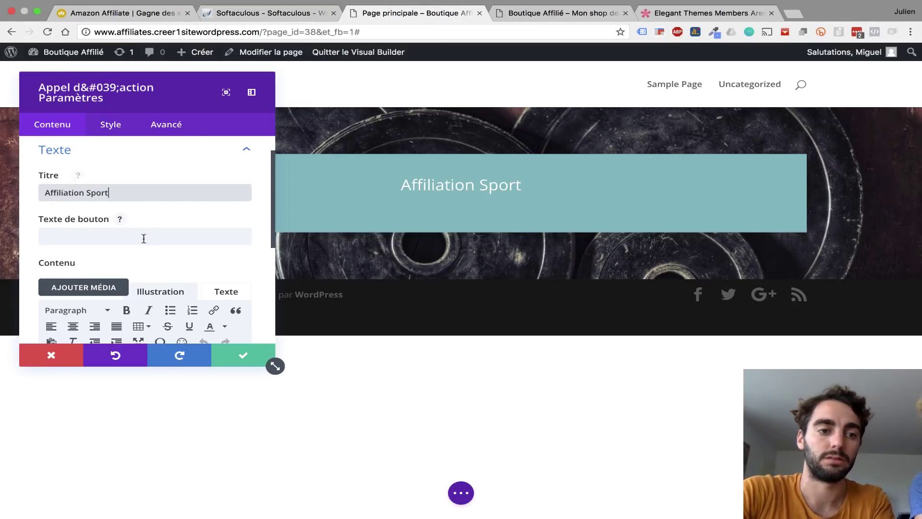
scroll(135, 255, down, 3)
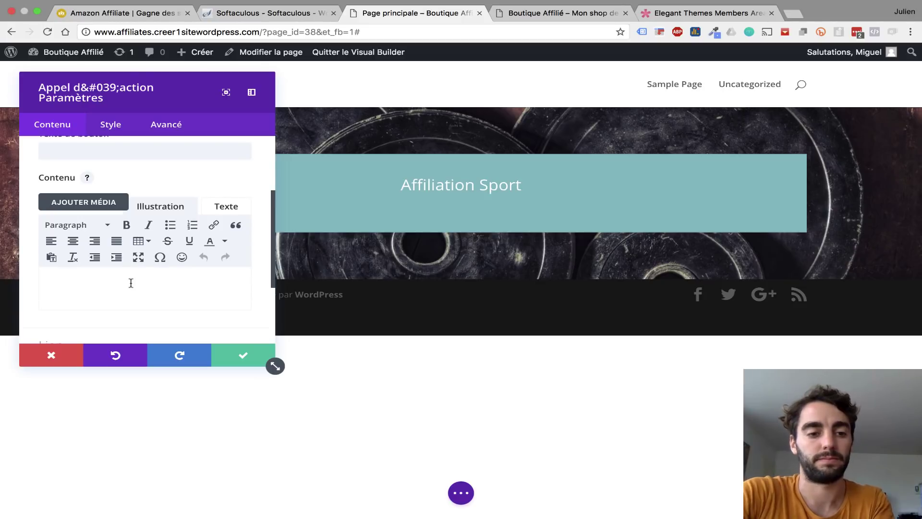
key(super+v)
scroll(130, 240, up, 5)
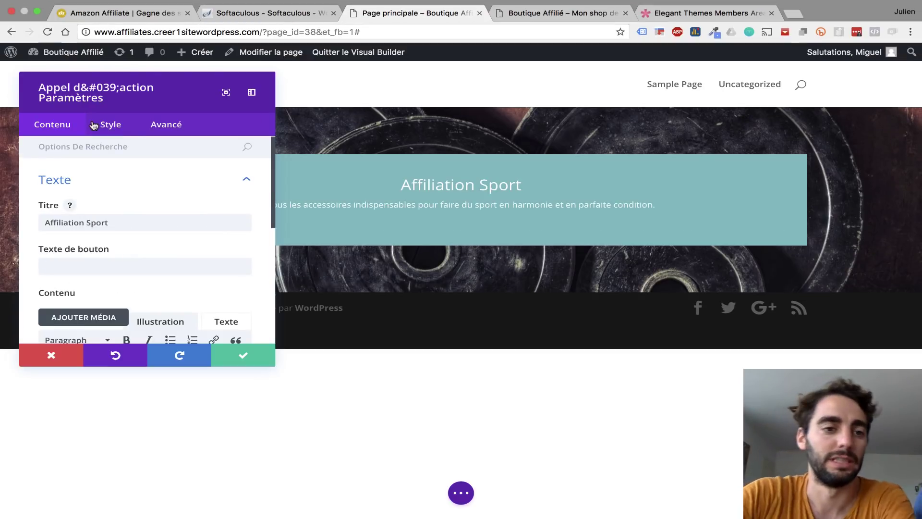
click(70, 264)
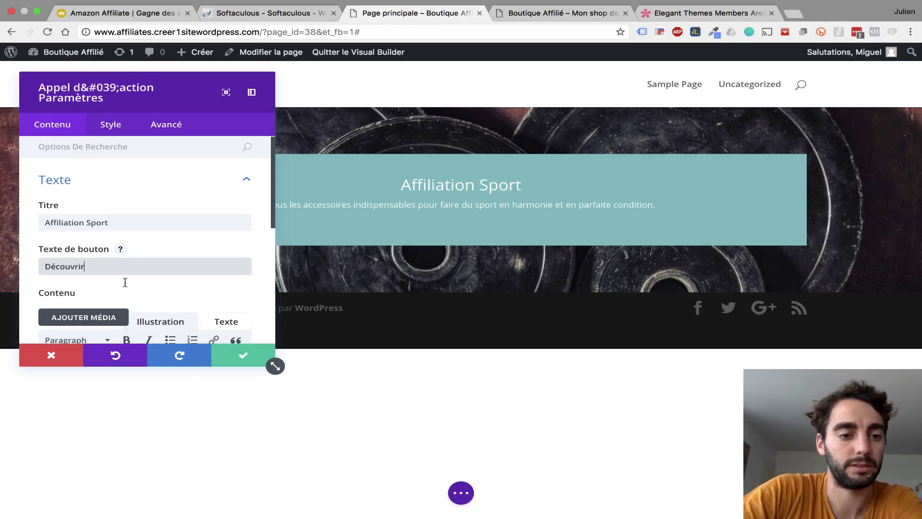
scroll(194, 288, down, 5)
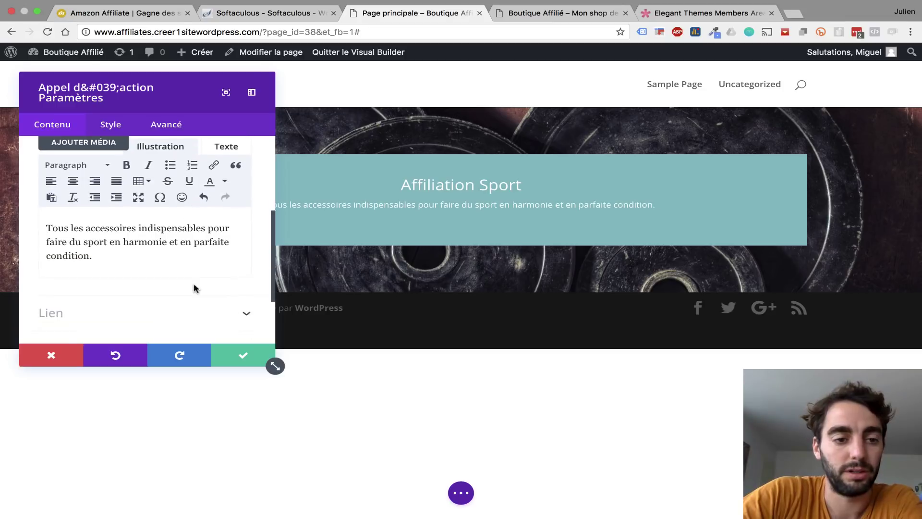
scroll(194, 287, down, 3)
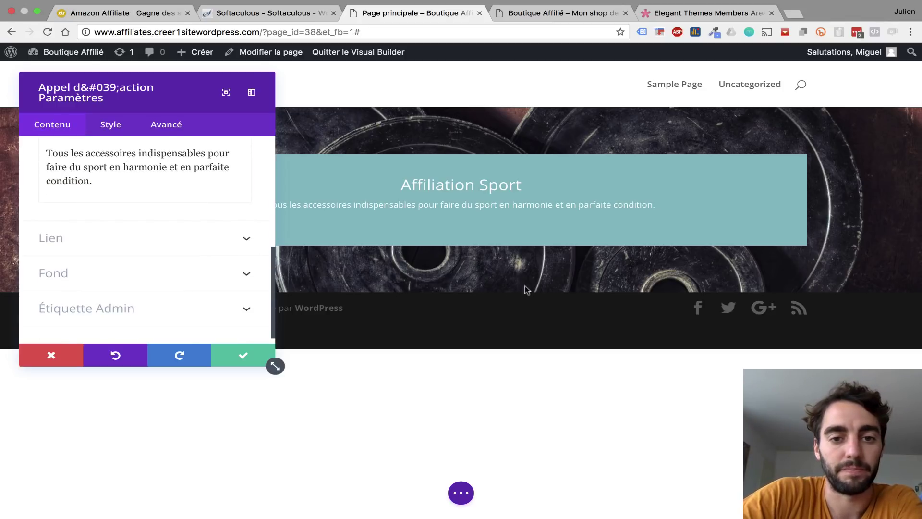
- Set the Découvrir button's link URL to #start
click(235, 236)
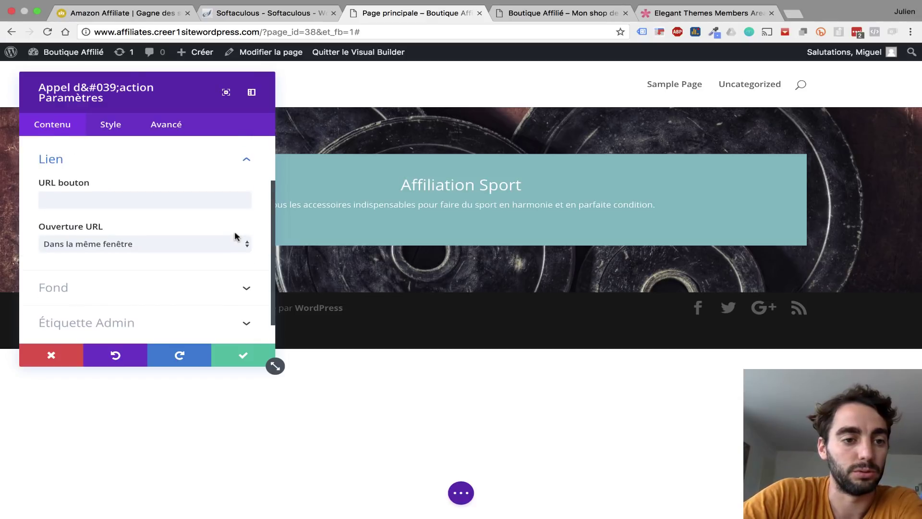
click(153, 206)
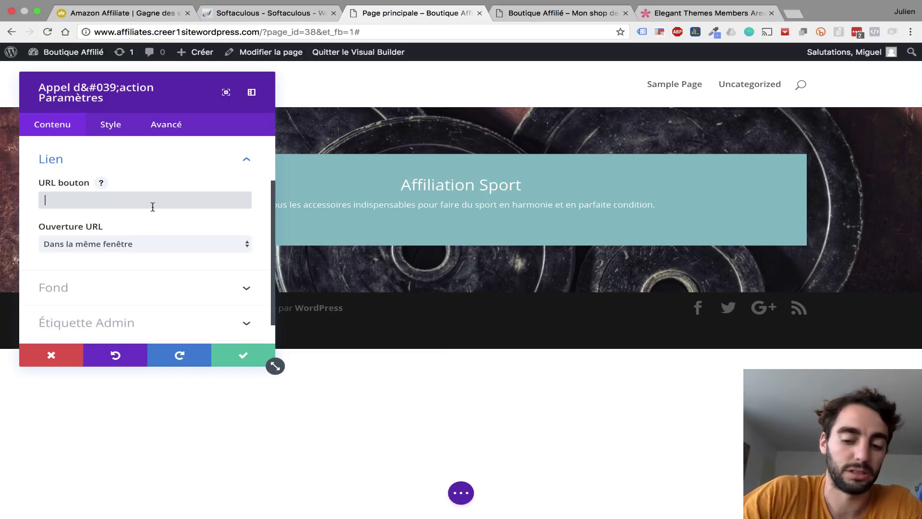
text(#)
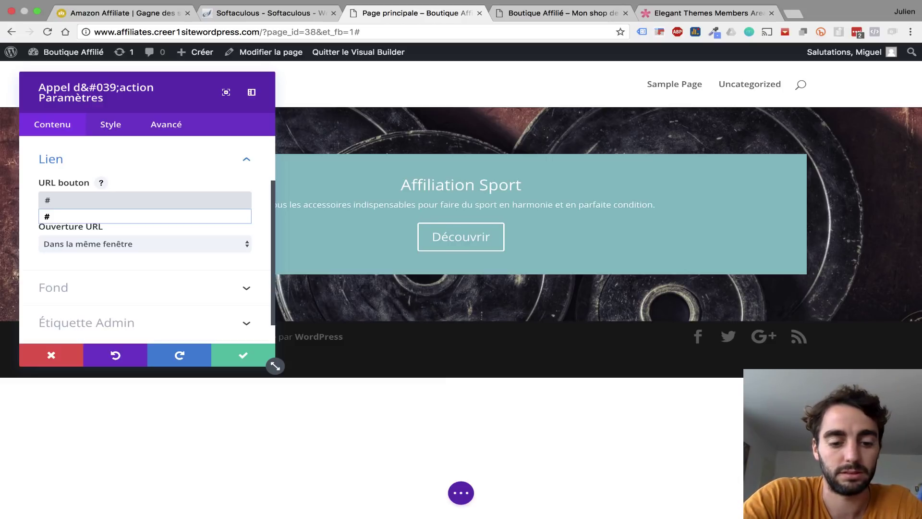
text(i)
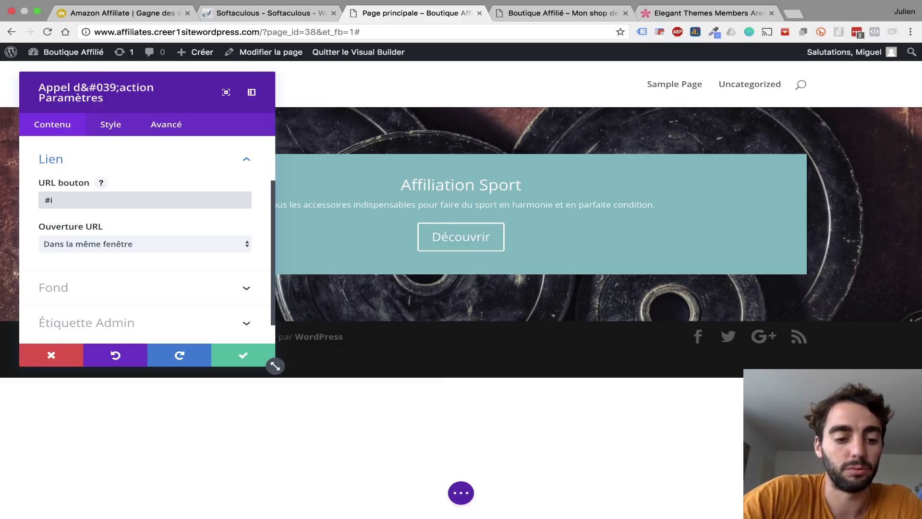
key(BackSpace)
text(start)
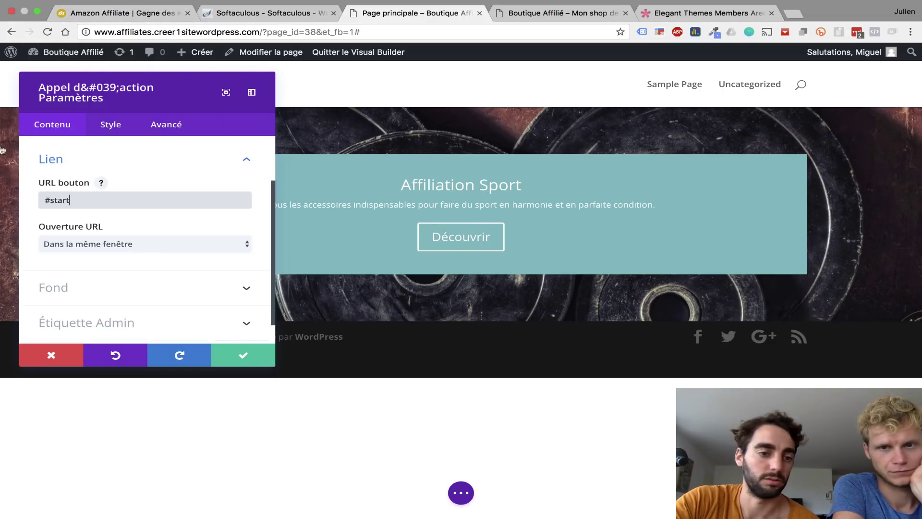
- Turn off the call-to-action's teal background colour so the weight-plates photo shows through
click(144, 283)
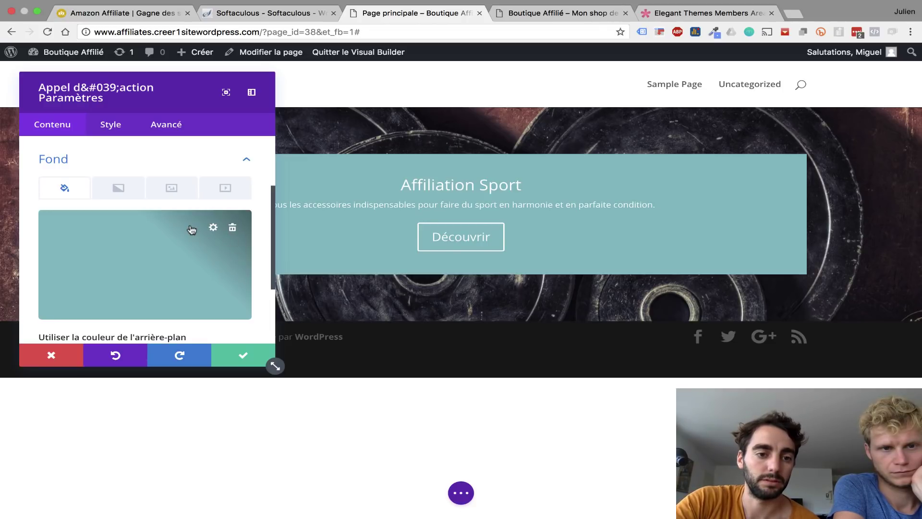
scroll(202, 228, down, 2)
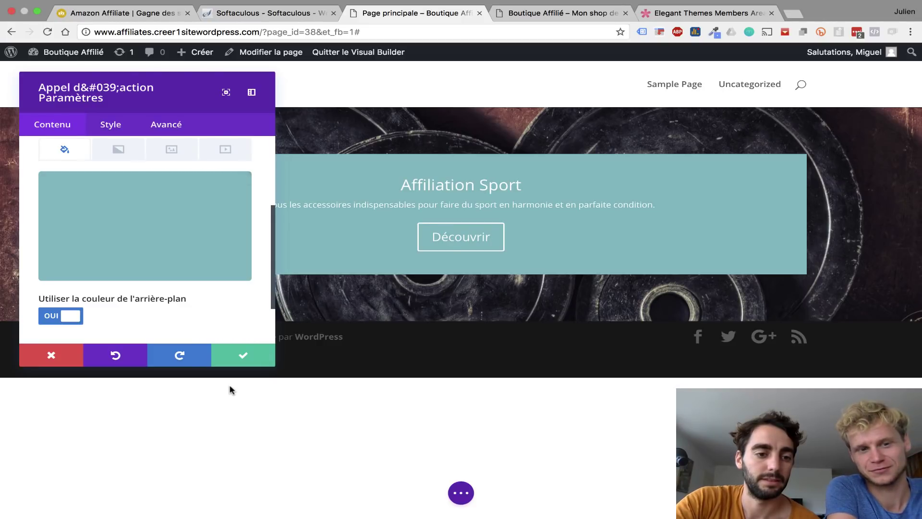
click(53, 317)
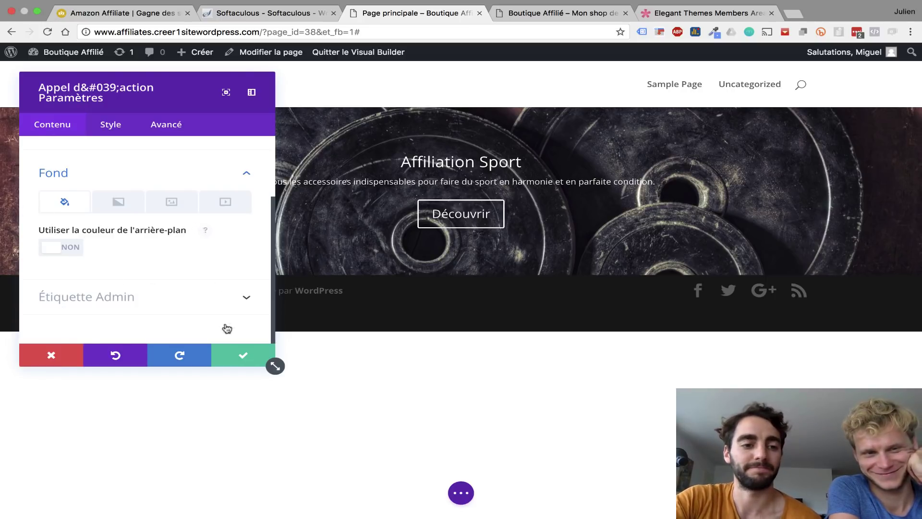
click(109, 125)
- Set the Affiliation Sport heading font size to 69px
click(94, 223)
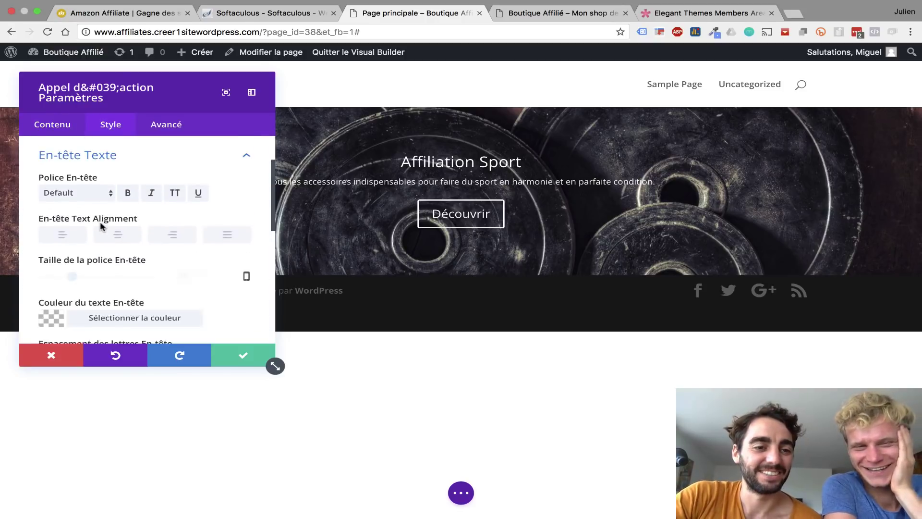
scroll(62, 171, down, 2)
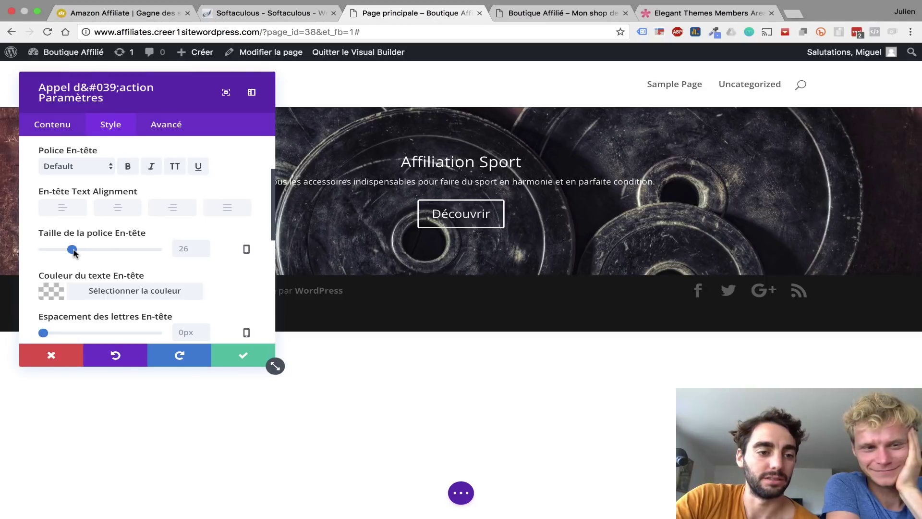
drag(74, 251, 123, 256)
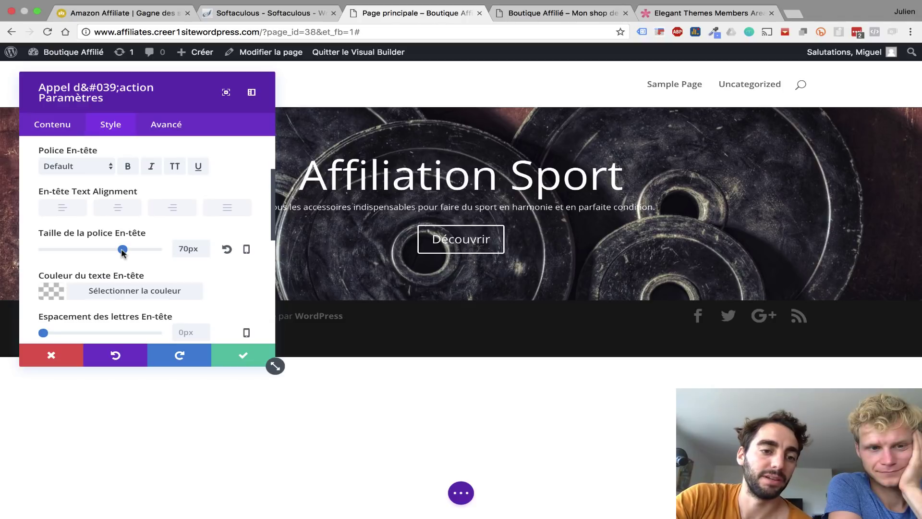
mouse_move(122, 250)
mouse_down()
mouse_move(114, 250)
mouse_move(122, 250)
mouse_up()
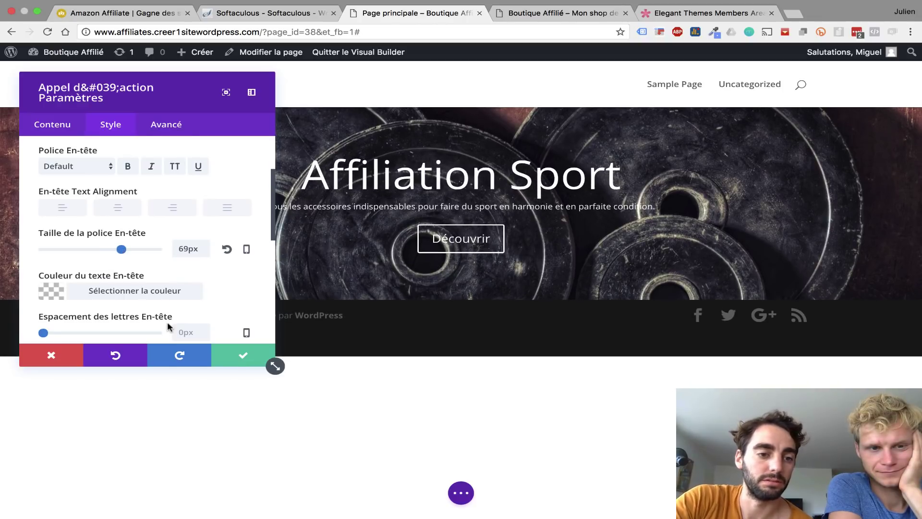
scroll(159, 288, down, 2)
scroll(129, 183, up, 2)
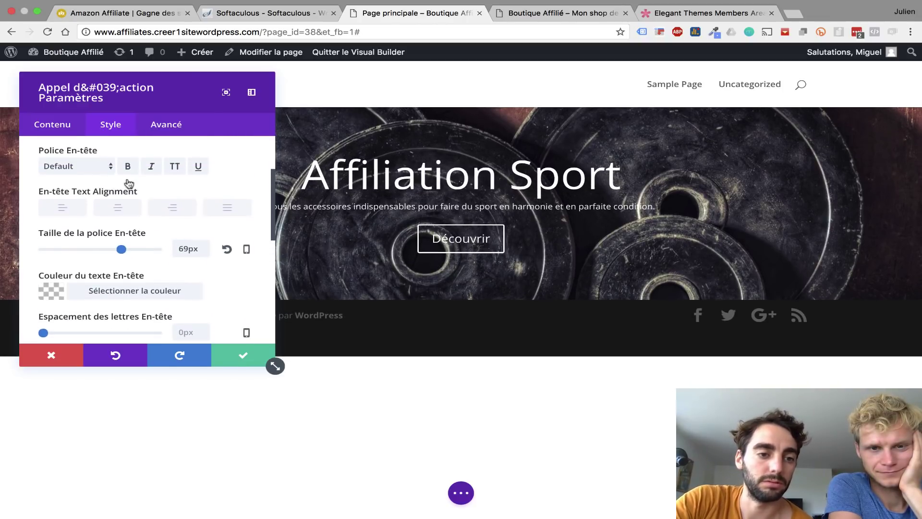
scroll(77, 141, up, 5)
click(126, 224)
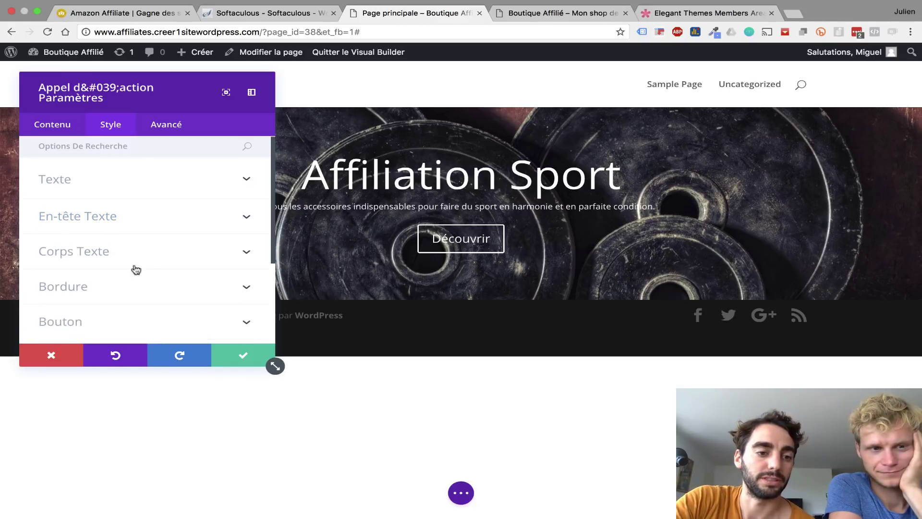
- Enlarge the call-to-action body text to 26px so the subtitle wraps onto two lines
click(102, 249)
scroll(87, 245, down, 1)
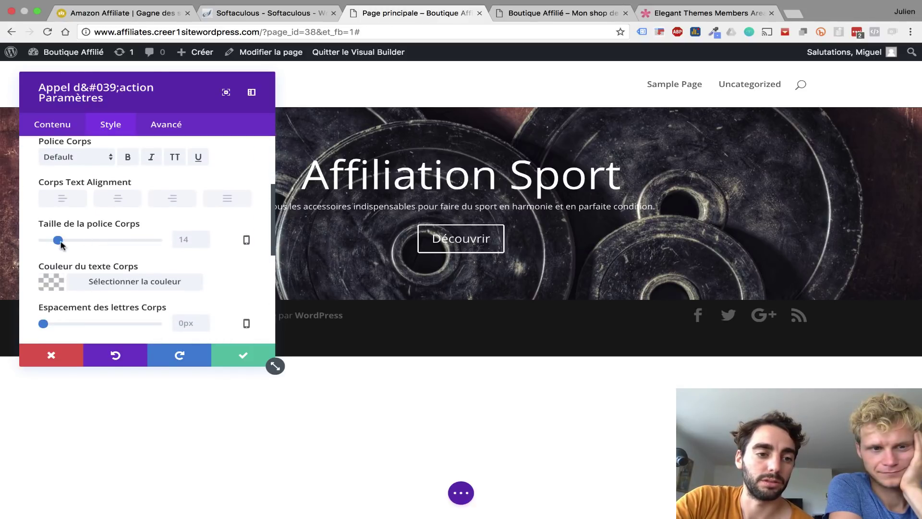
drag(60, 244, 73, 245)
scroll(169, 258, down, 5)
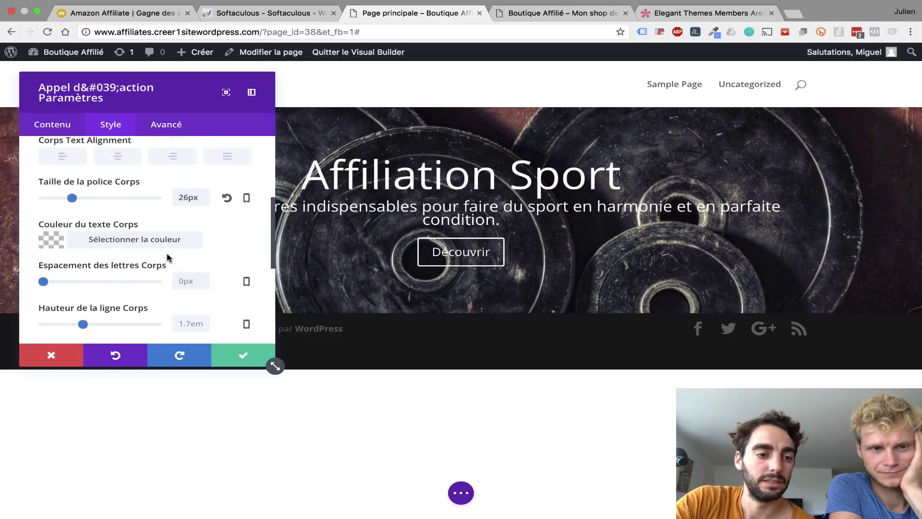
scroll(168, 258, down, 3)
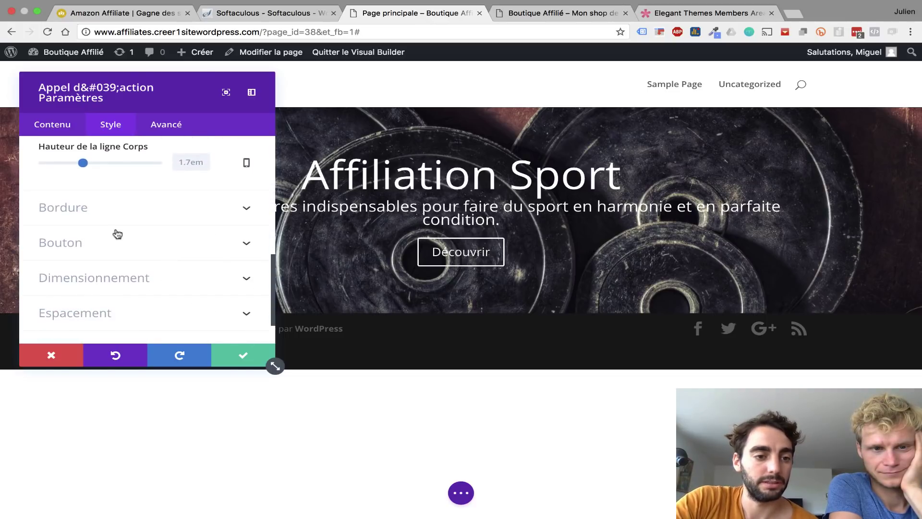
- Enable custom button styles and make the Découvrir button text black
click(126, 243)
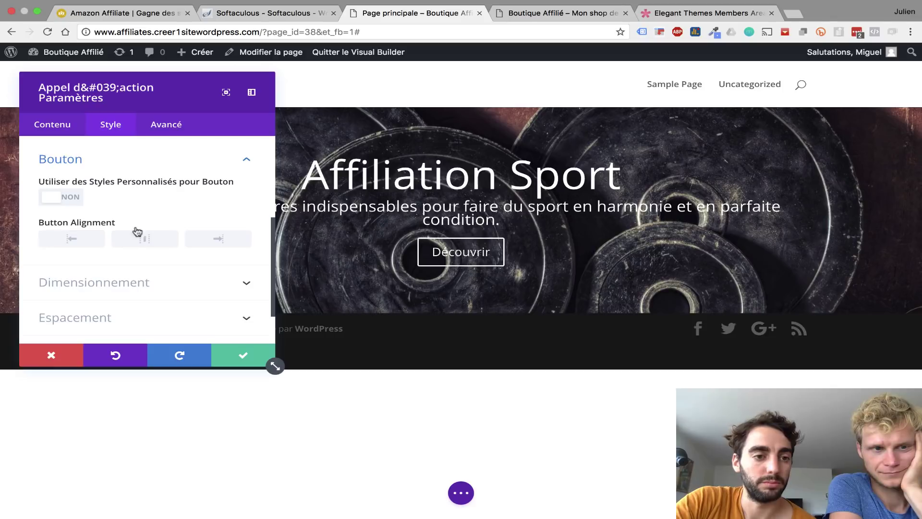
click(48, 199)
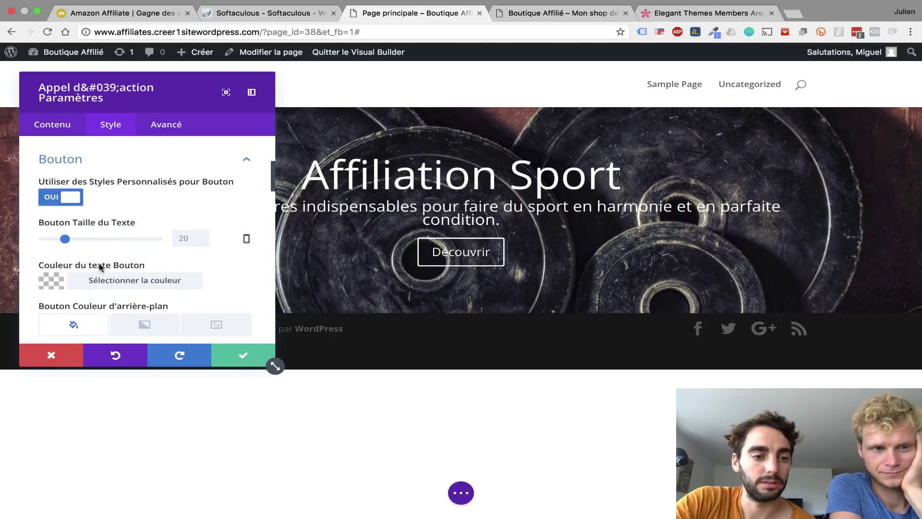
scroll(106, 267, down, 4)
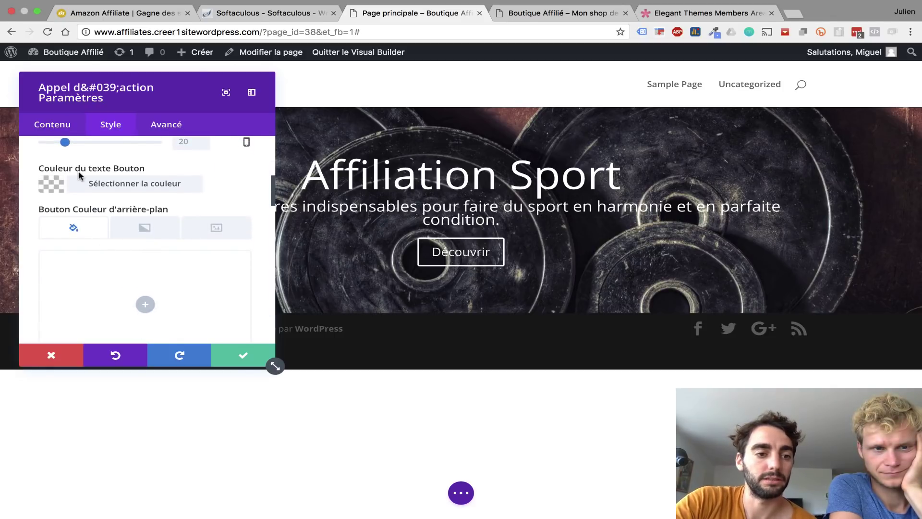
click(52, 183)
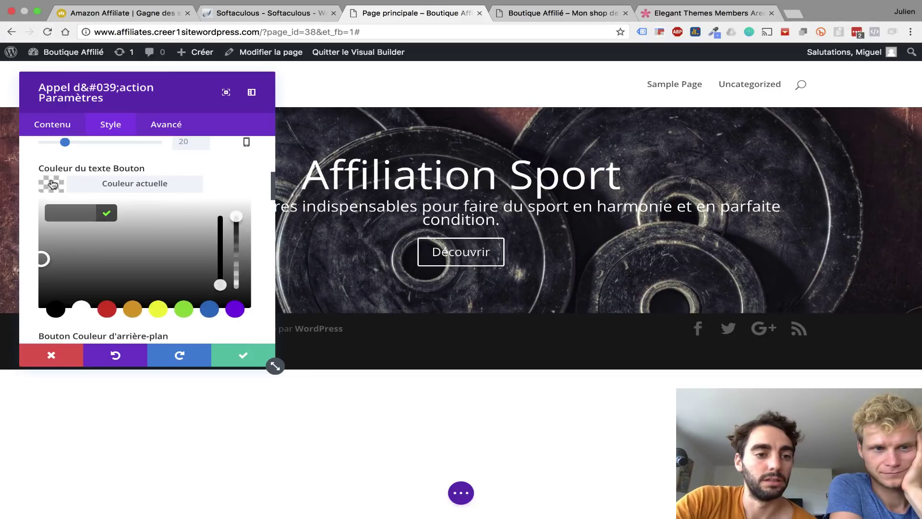
click(55, 309)
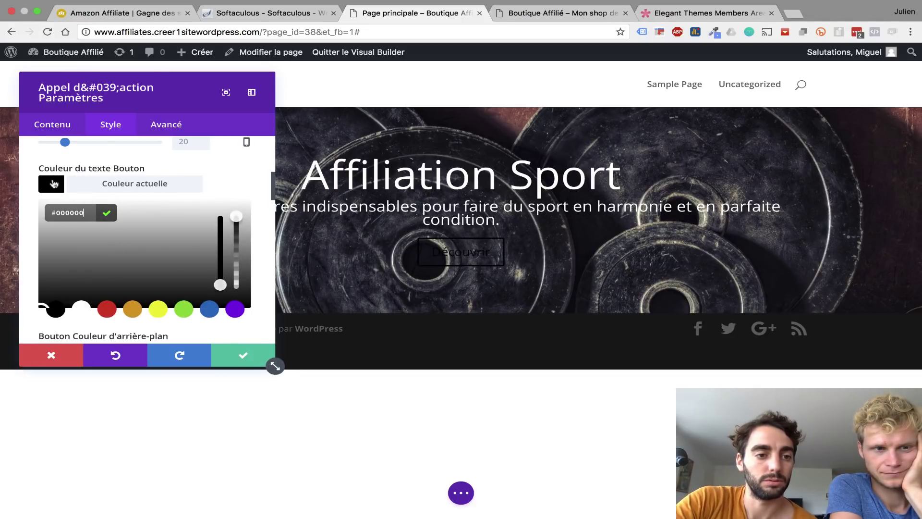
- Give the button a white border and white background, then save the call-to-action settings
scroll(57, 185, down, 5)
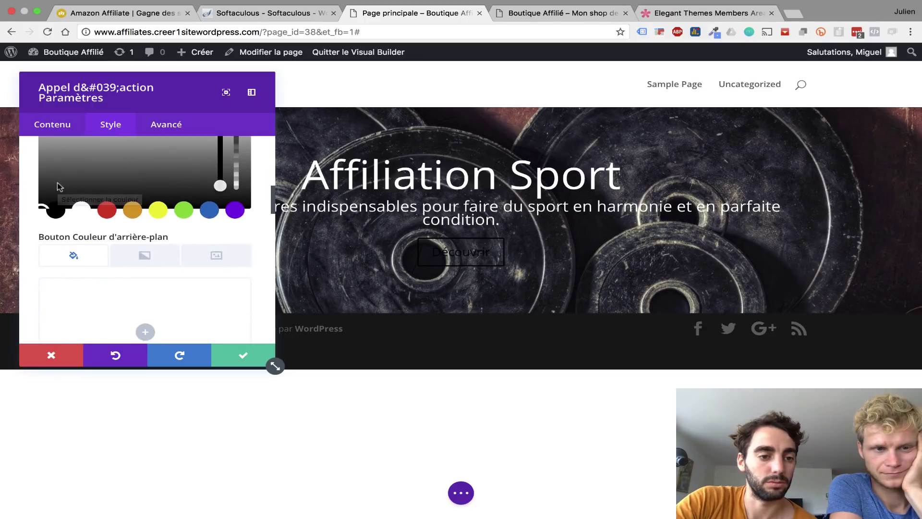
scroll(58, 186, down, 5)
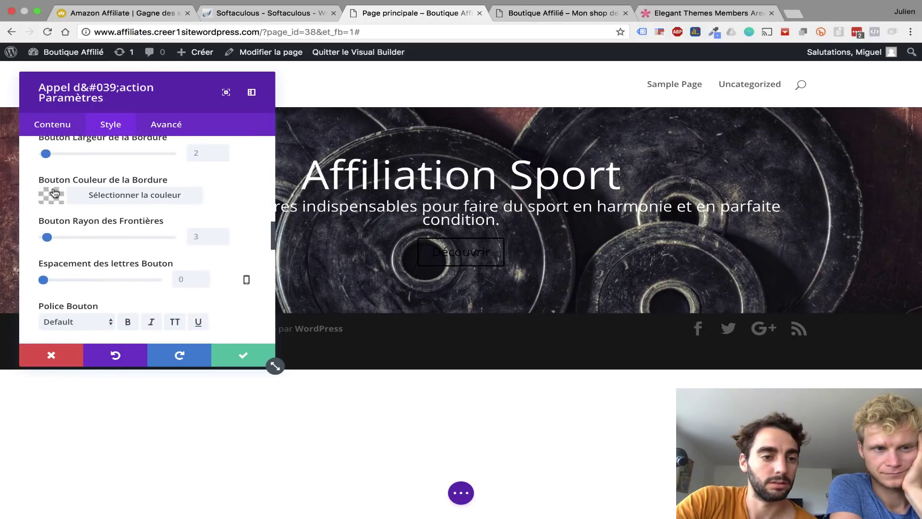
click(56, 199)
click(83, 321)
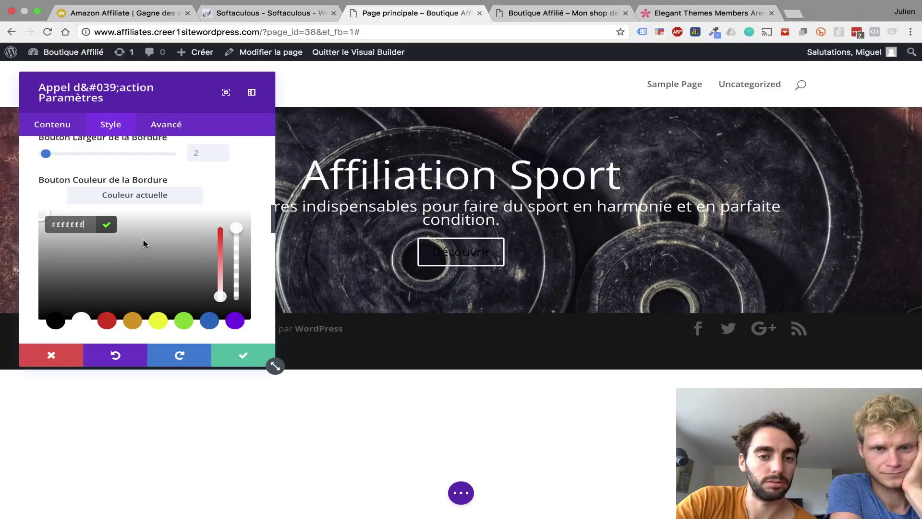
scroll(144, 242, up, 3)
scroll(144, 242, up, 4)
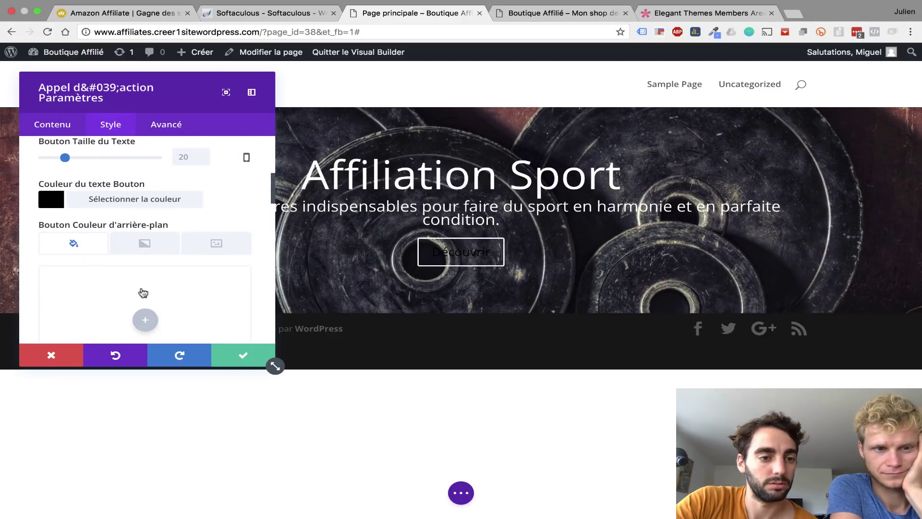
click(144, 325)
scroll(124, 310, down, 3)
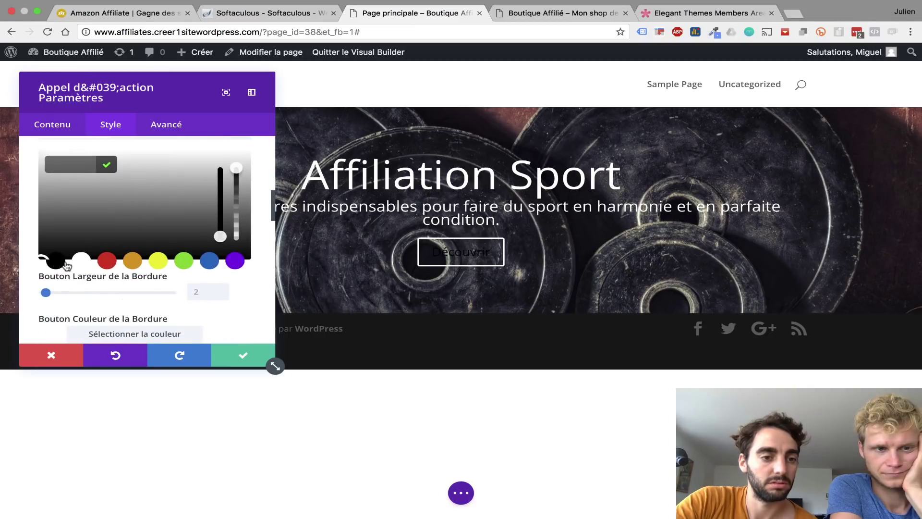
click(81, 262)
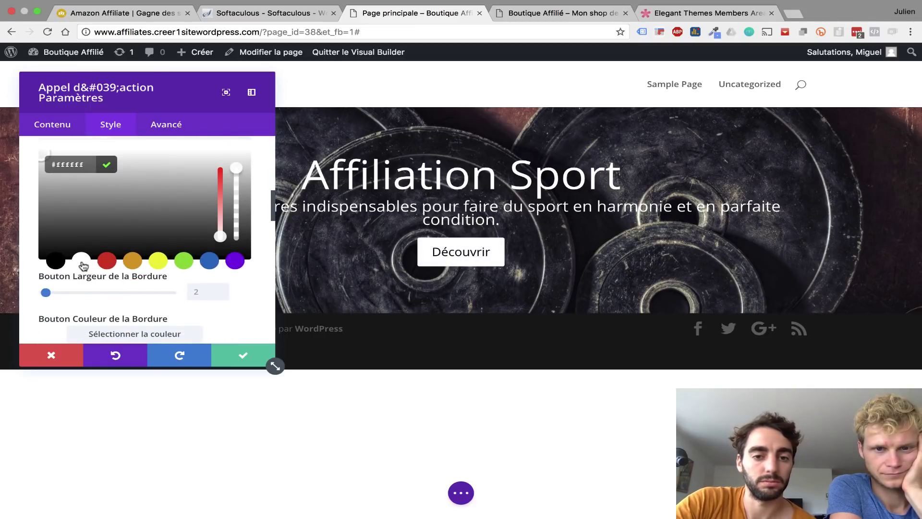
click(243, 357)
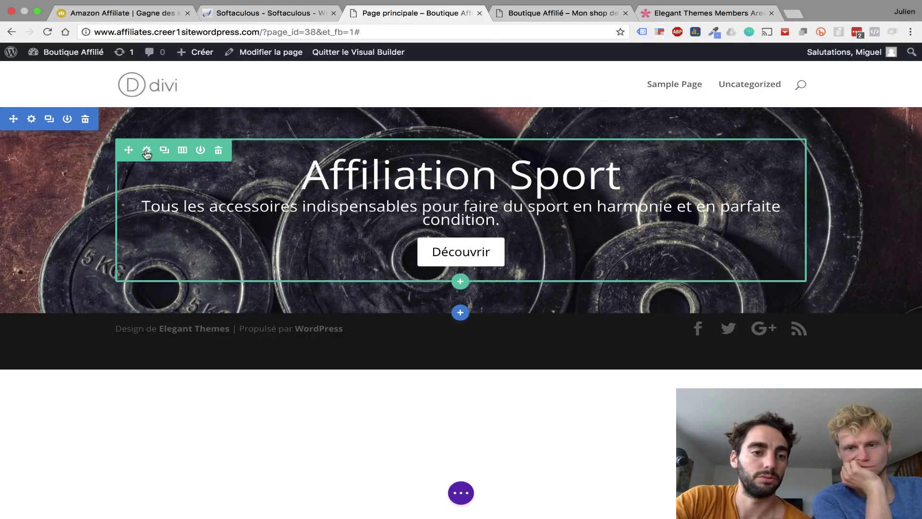
- Set the hero row's top and bottom padding to 200px each and save the row
click(146, 150)
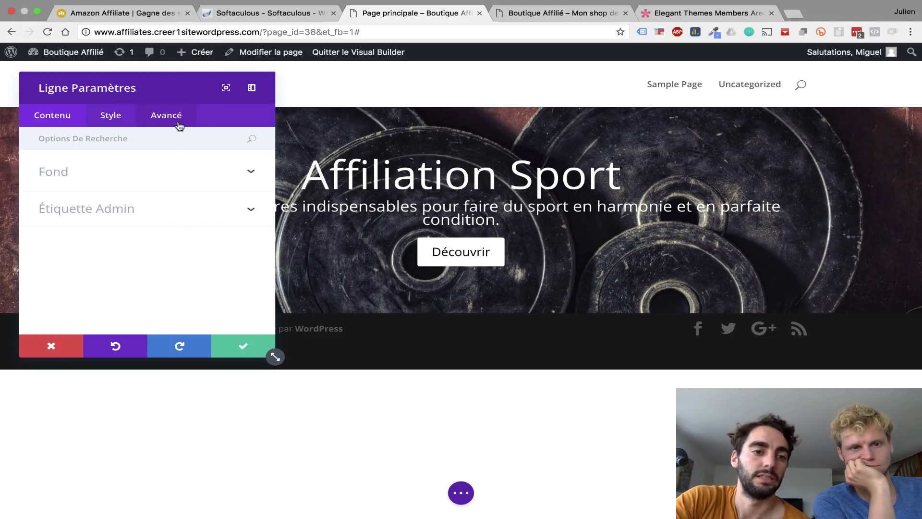
click(115, 119)
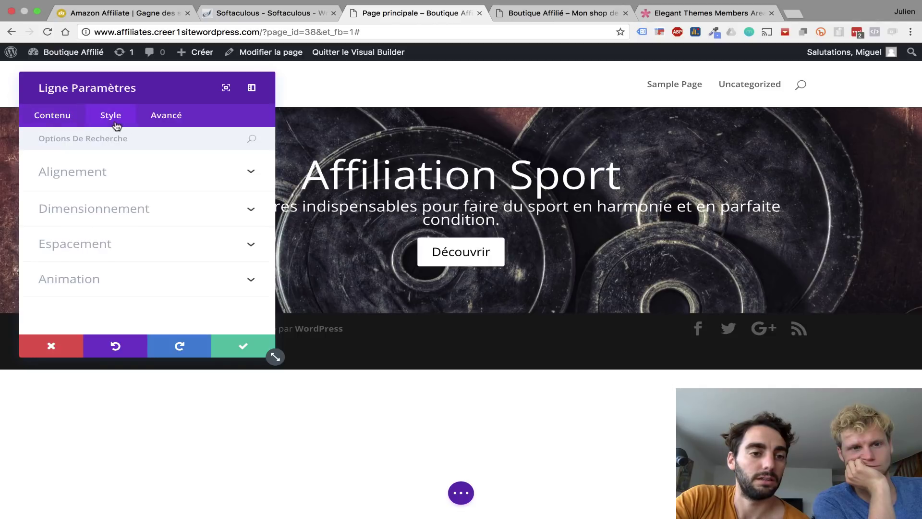
click(105, 235)
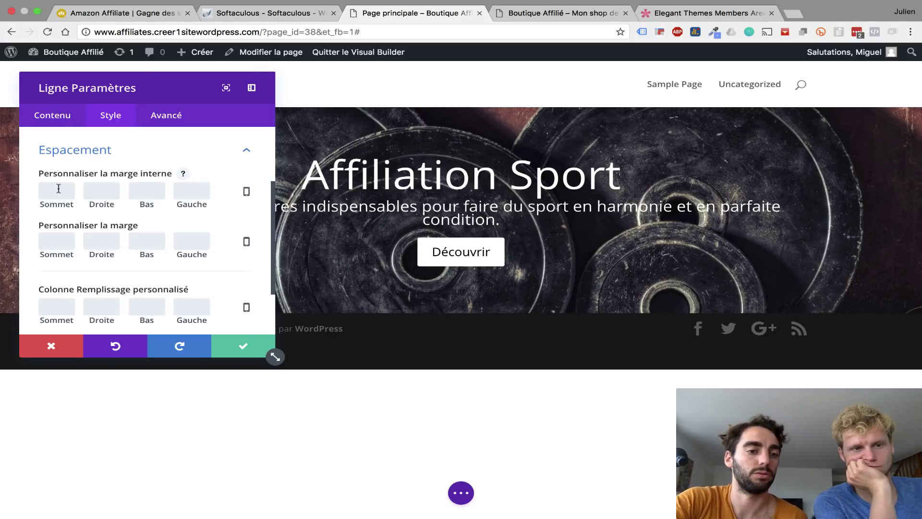
click(60, 189)
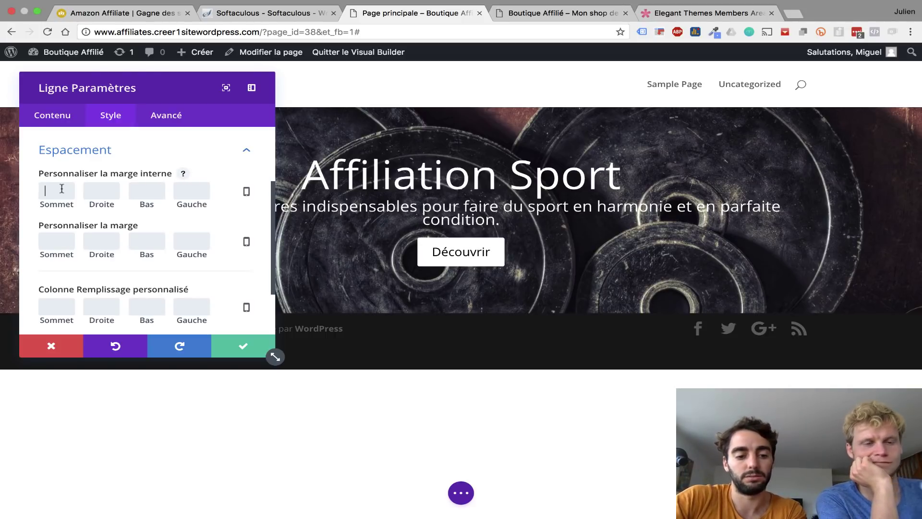
text(200px)
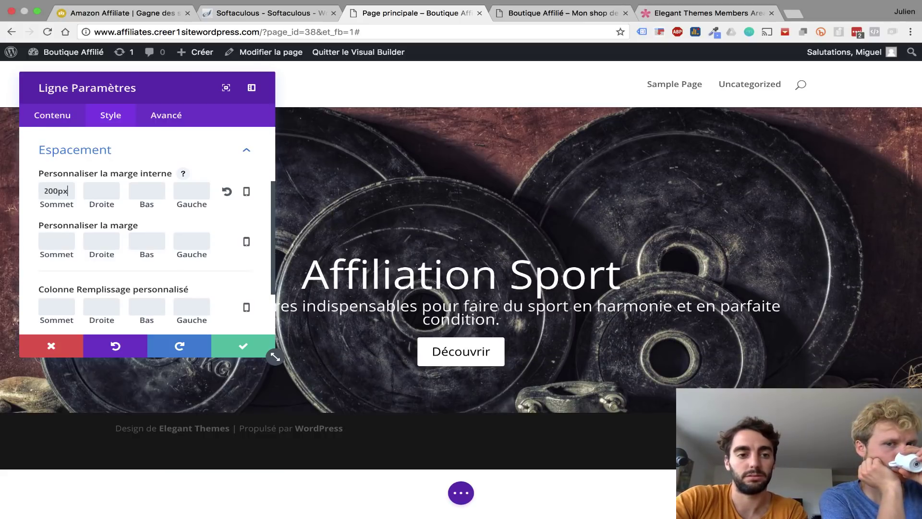
click(149, 194)
click(149, 194)
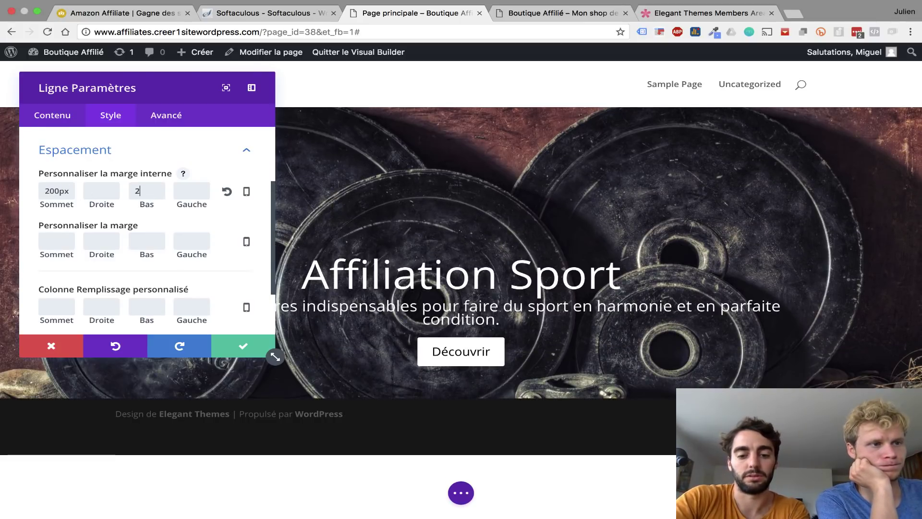
text(200px)
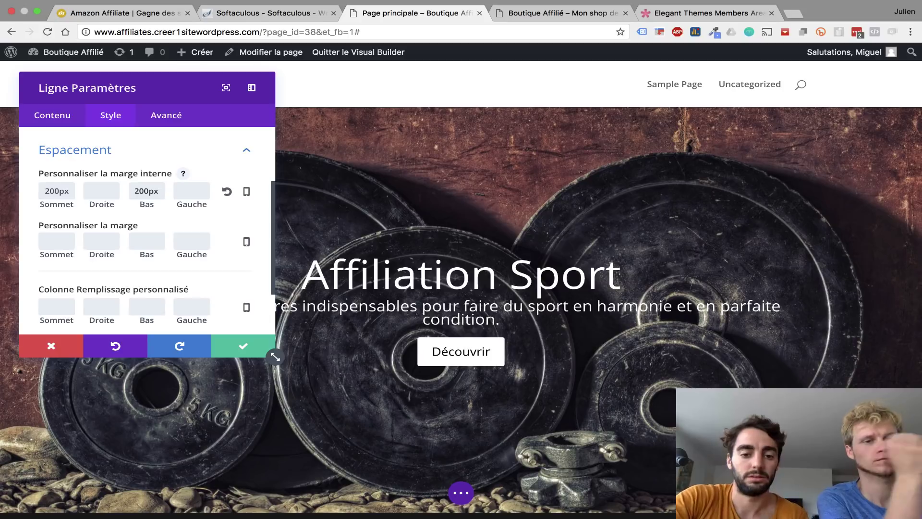
click(243, 352)
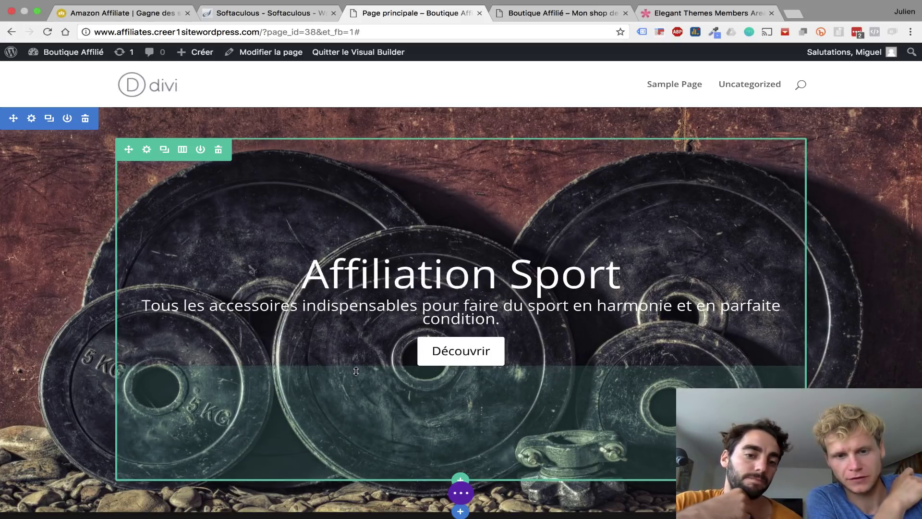
- Trim the row's bottom padding slightly, publish and save Page principale, and reveal the hero's editing controls
mouse_move(356, 368)
mouse_down()
mouse_move(360, 321)
mouse_move(365, 368)
mouse_up()
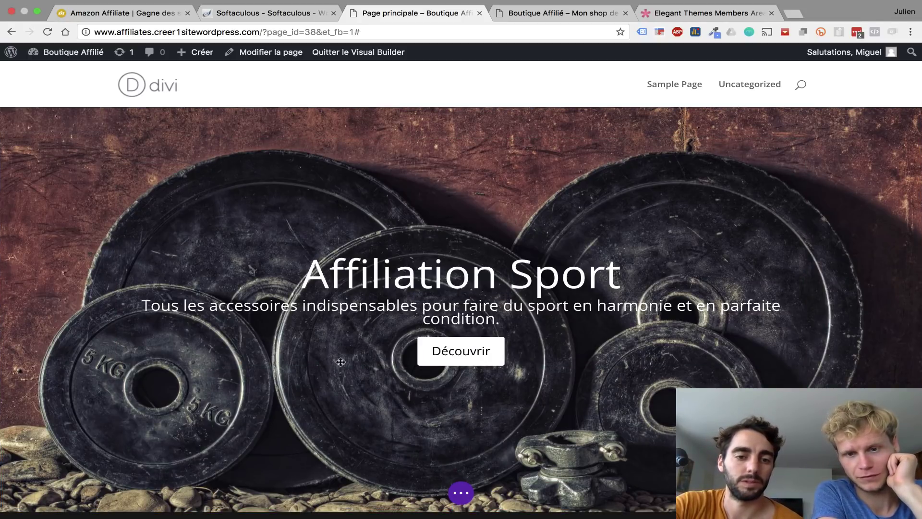
click(461, 493)
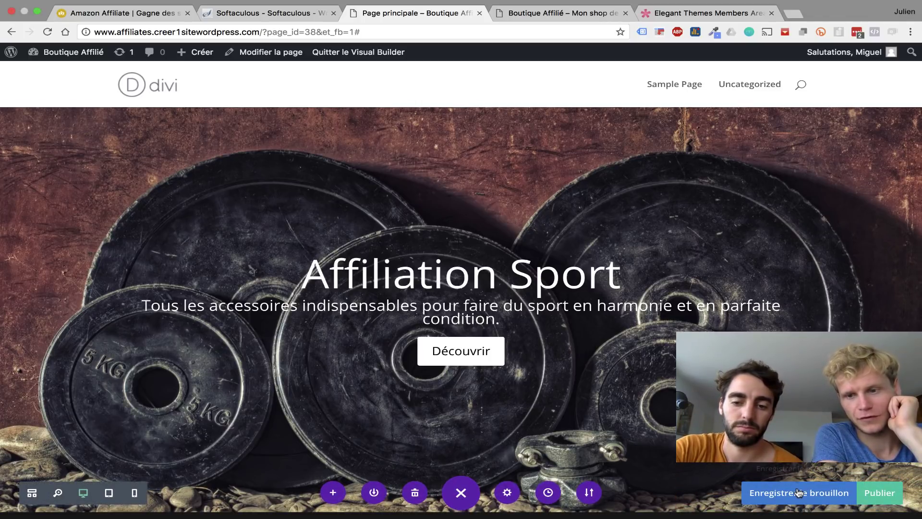
click(892, 495)
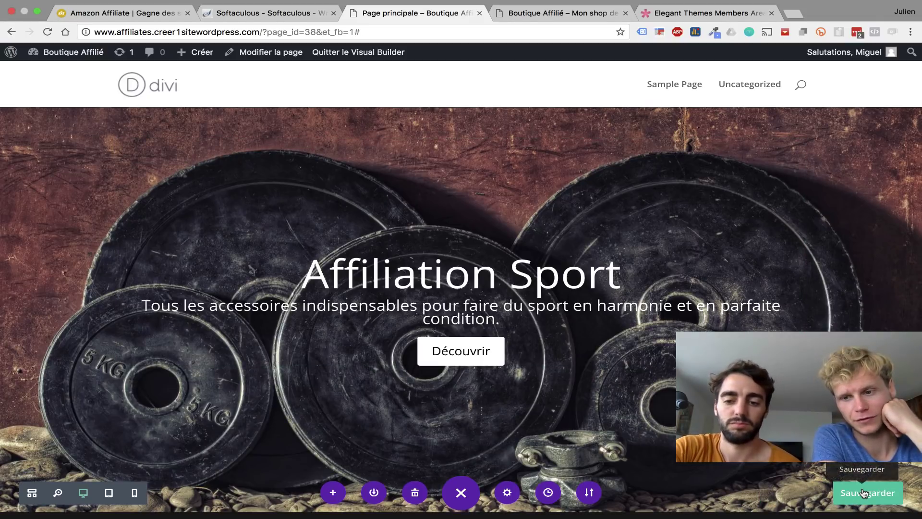
click(862, 493)
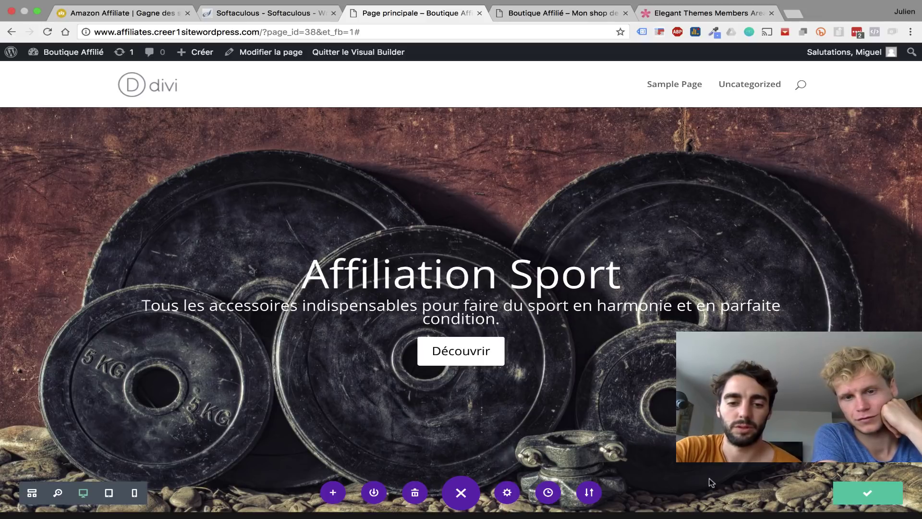
click(461, 492)
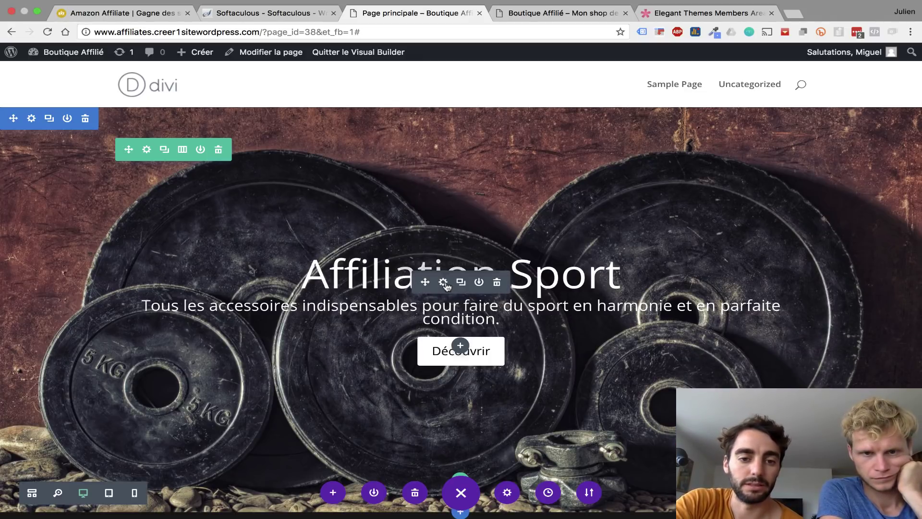
click(444, 282)
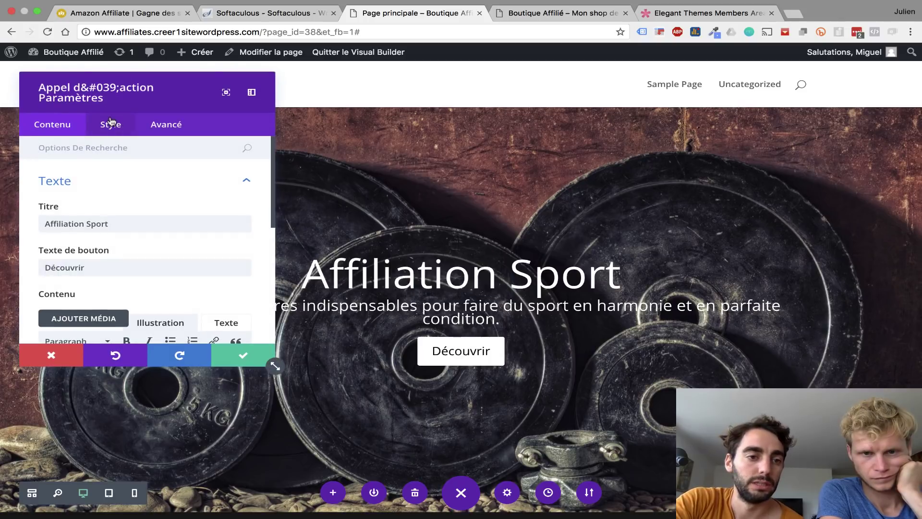
- Set the heading line height to 1.7em, loosen the subtitle's line spacing, and save the module
click(111, 124)
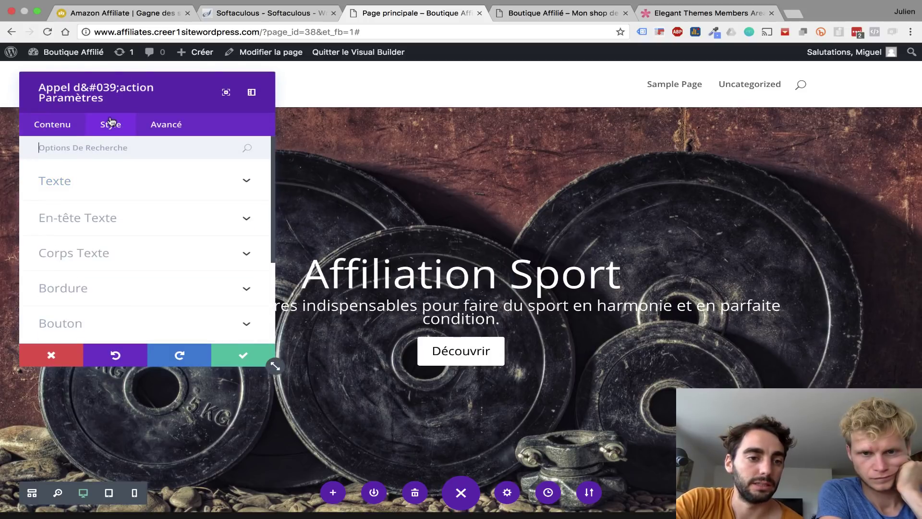
click(91, 222)
scroll(99, 247, down, 5)
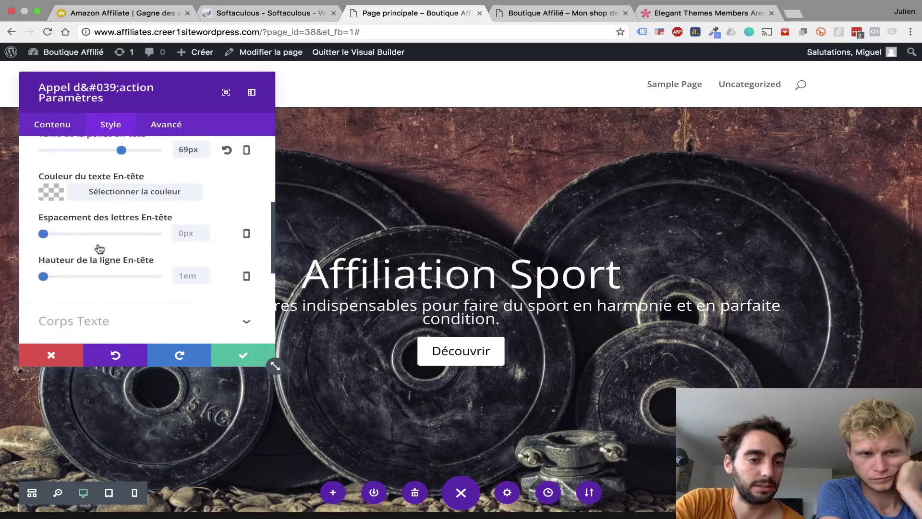
scroll(98, 247, up, 1)
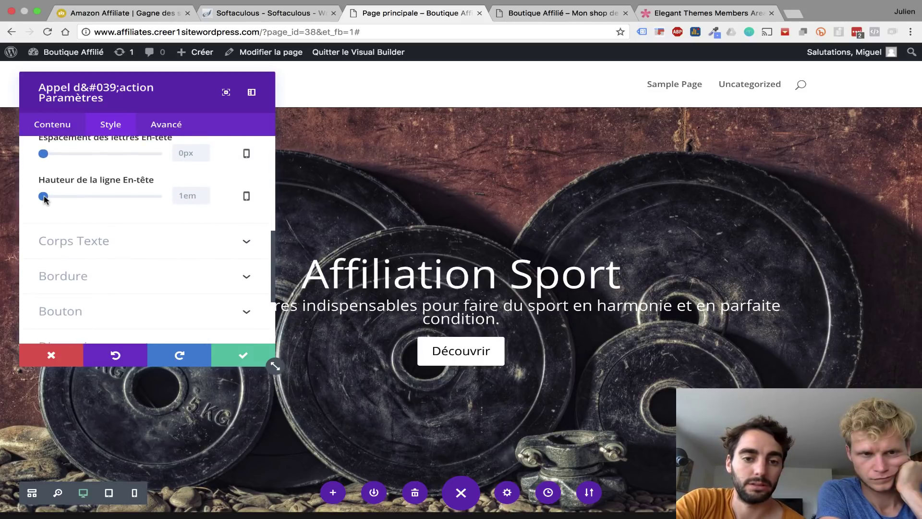
drag(44, 198, 86, 202)
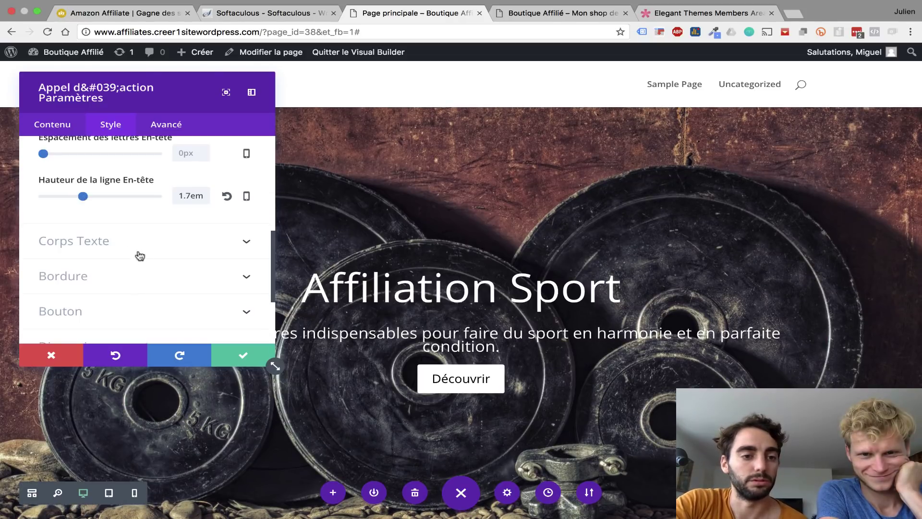
click(107, 241)
scroll(108, 242, down, 5)
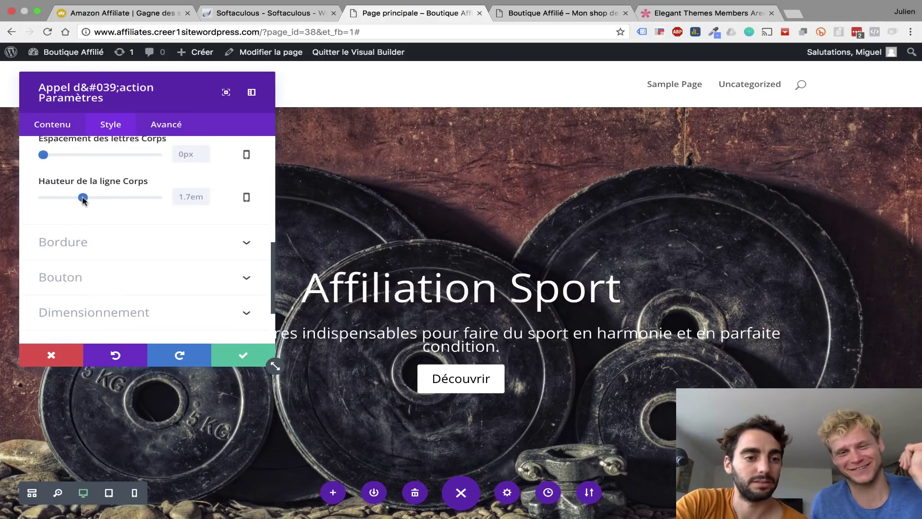
mouse_move(91, 197)
mouse_down()
mouse_move(100, 198)
mouse_move(83, 200)
mouse_up()
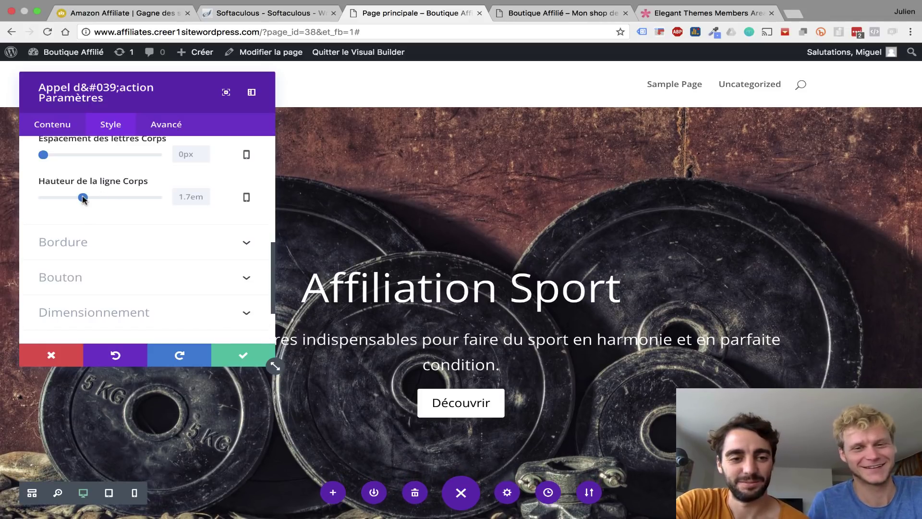
click(237, 358)
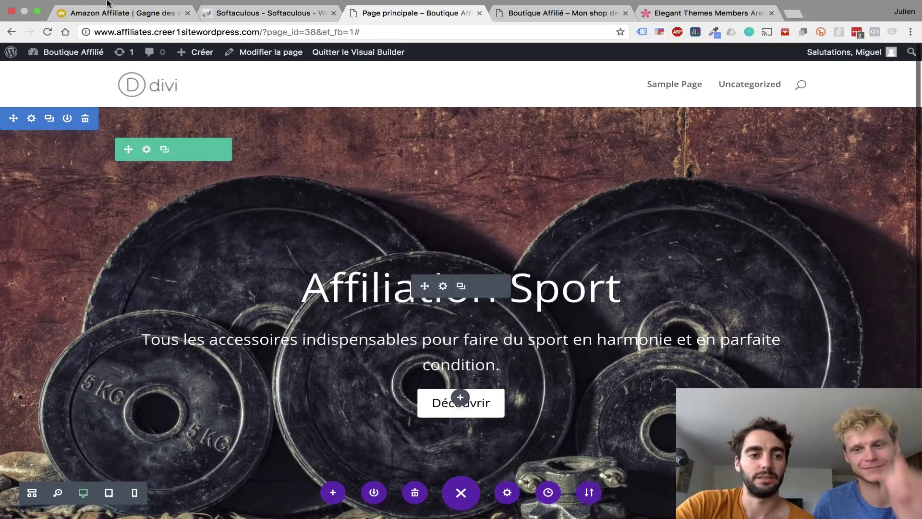
mouse_move(130, 9)
click(123, 26)
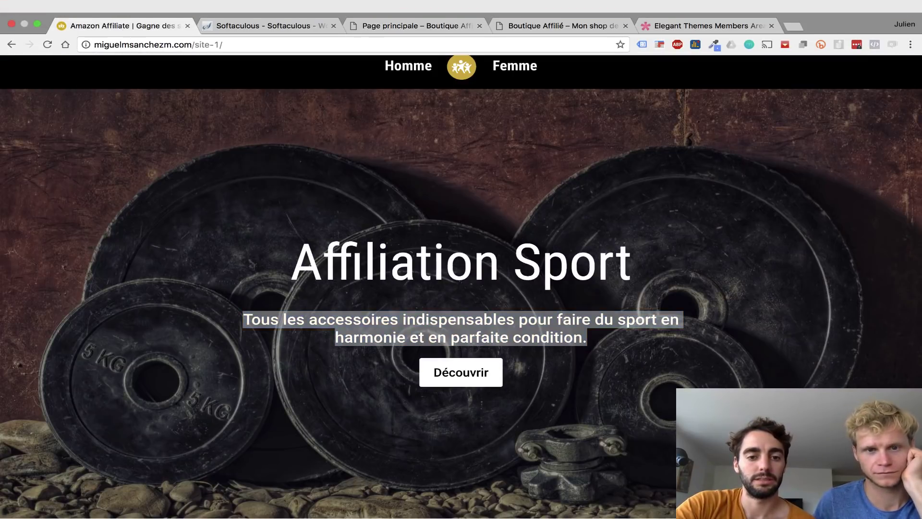
click(793, 275)
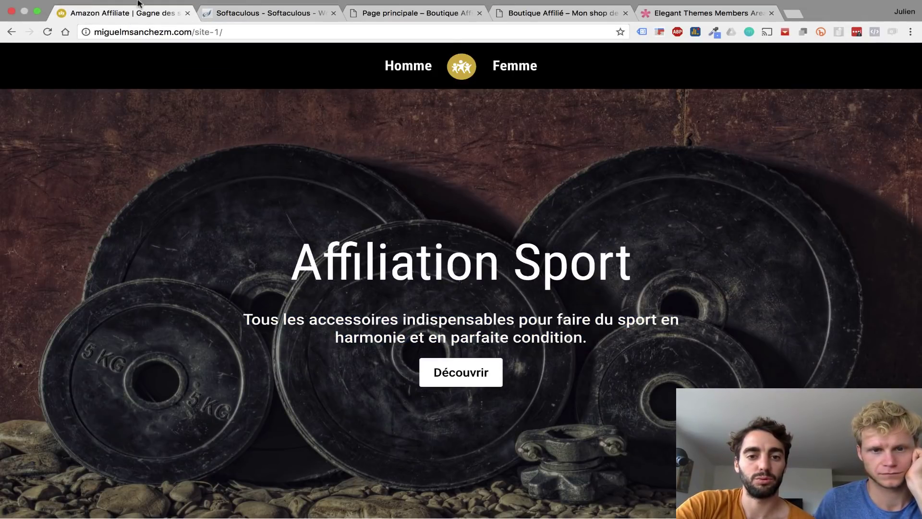
mouse_move(138, 2)
click(277, 24)
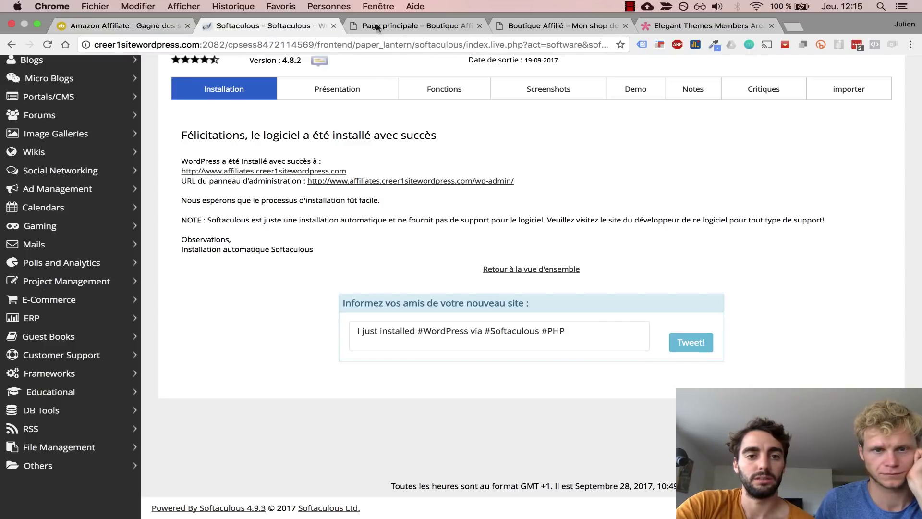
click(413, 26)
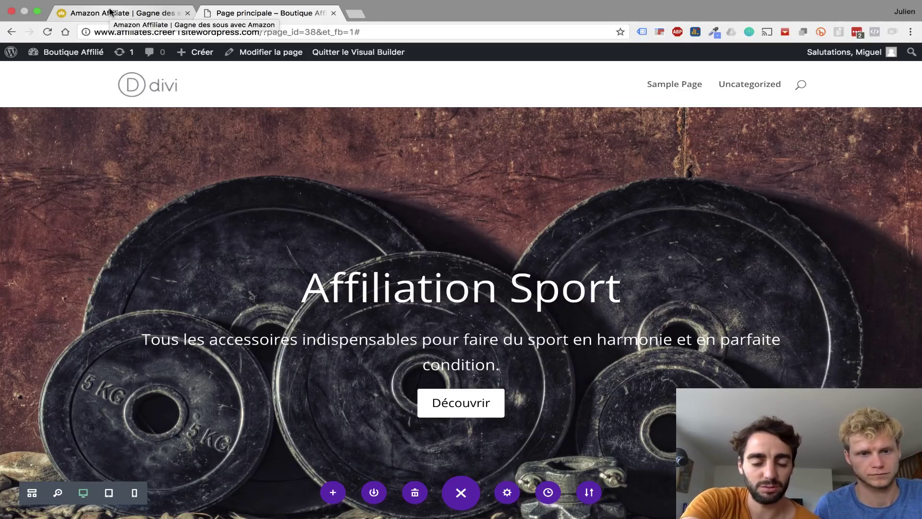
click(110, 12)
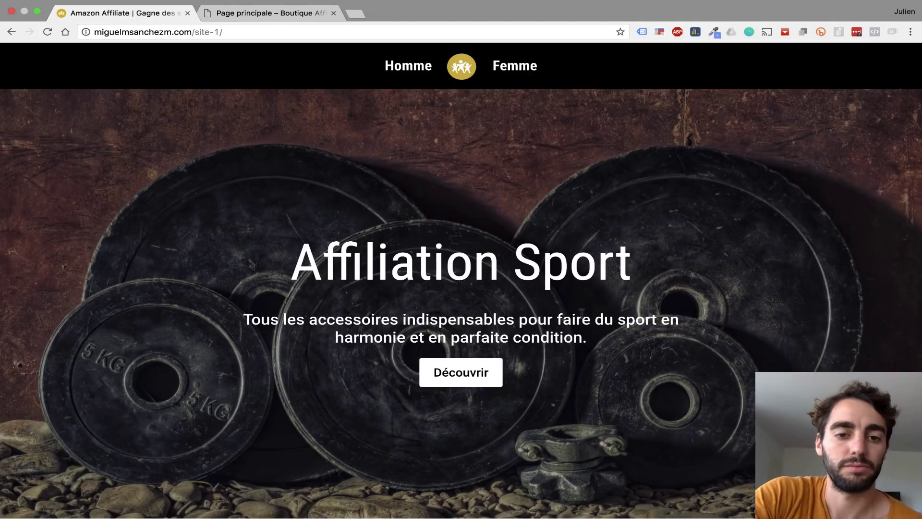
click(224, 15)
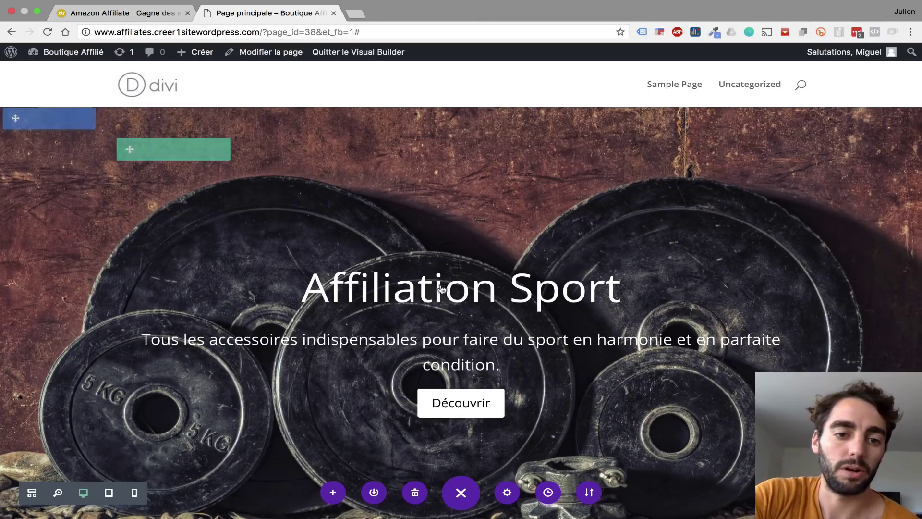
- Open the hero section's background settings, leave the image blend mode at Normal, and show the dumbbell-plate image
mouse_move(47, 128)
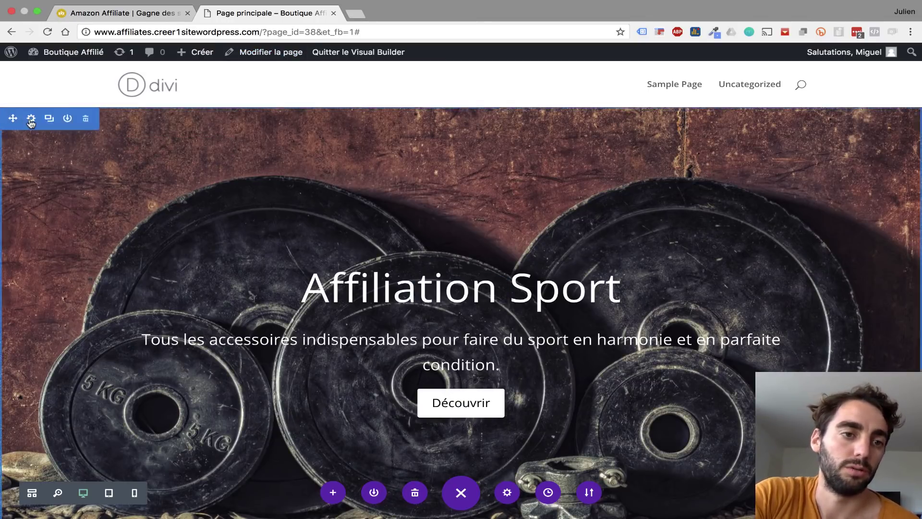
click(46, 124)
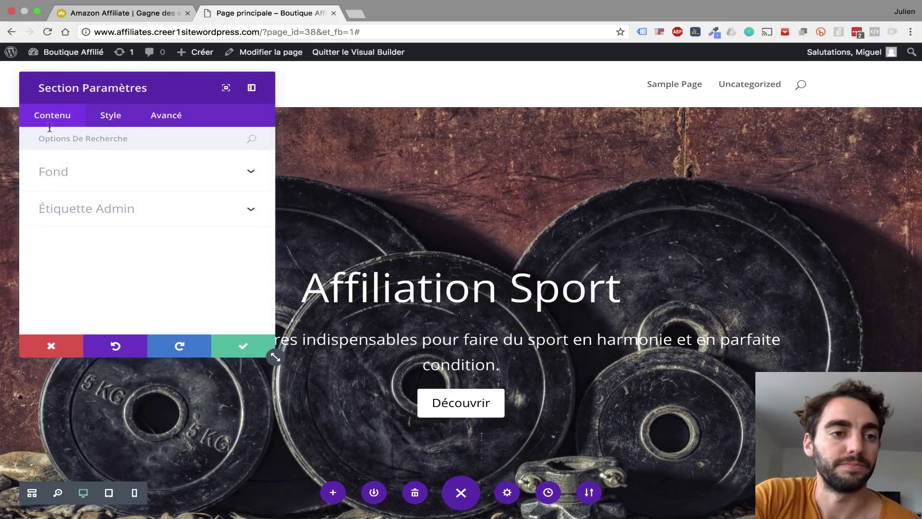
click(68, 172)
scroll(128, 248, down, 3)
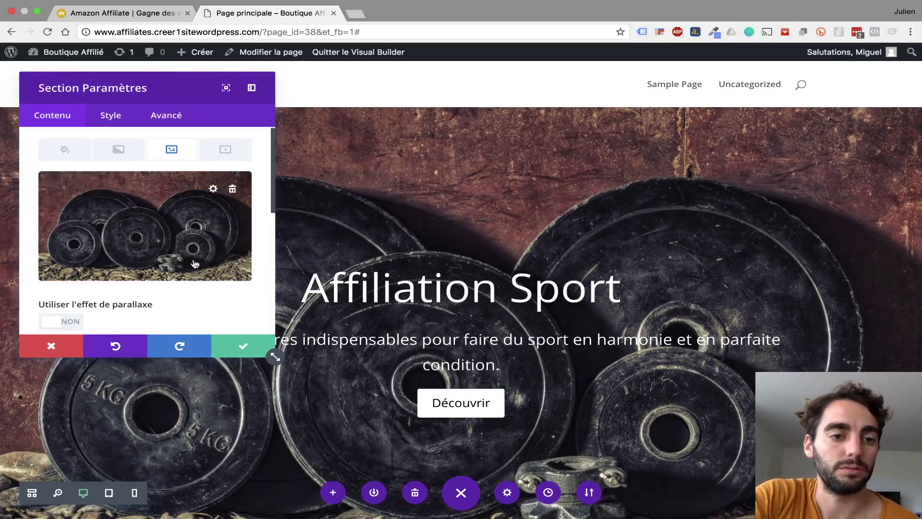
scroll(129, 248, down, 5)
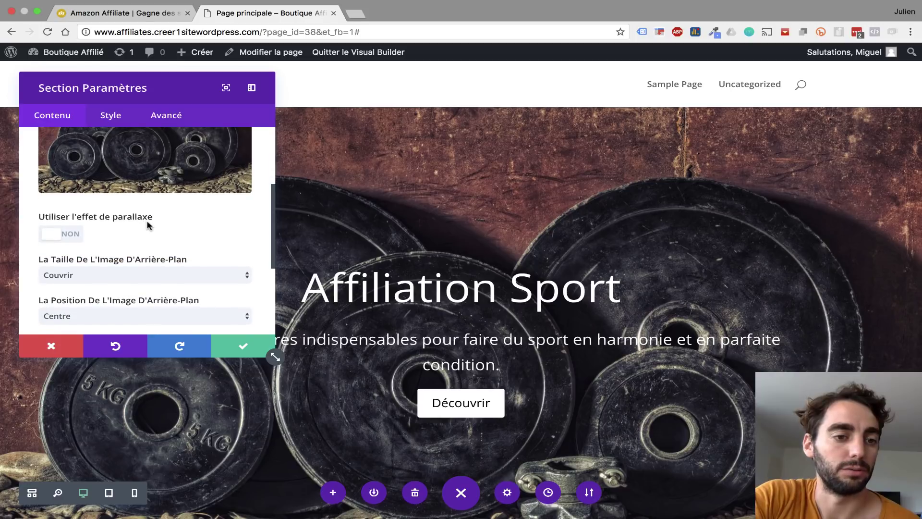
scroll(149, 225, down, 3)
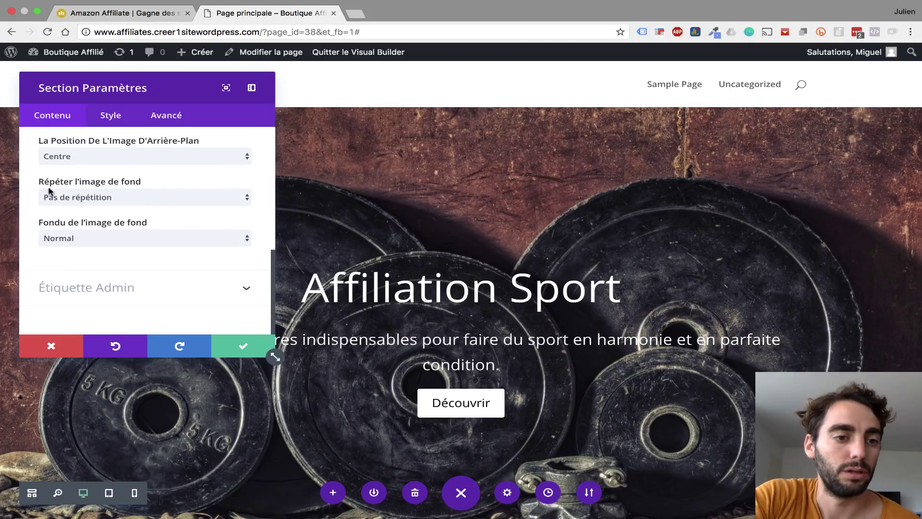
drag(39, 225, 146, 224)
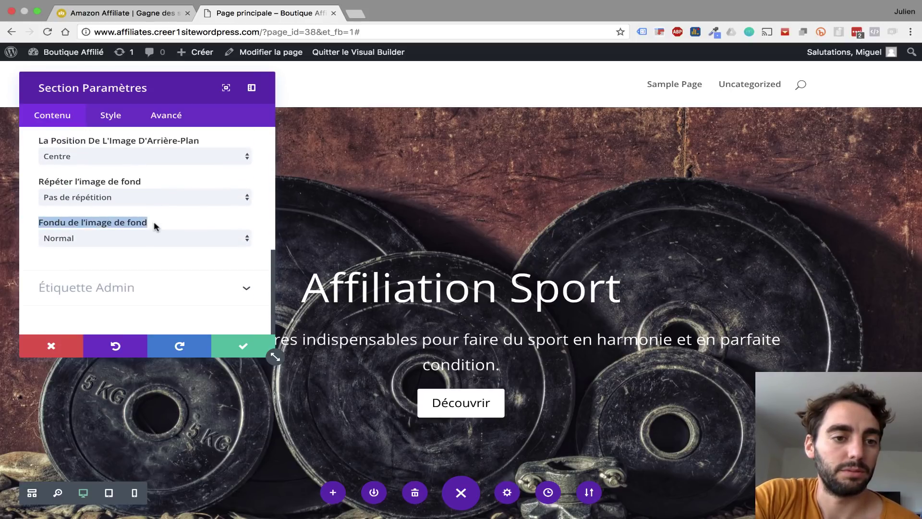
click(88, 223)
click(153, 240)
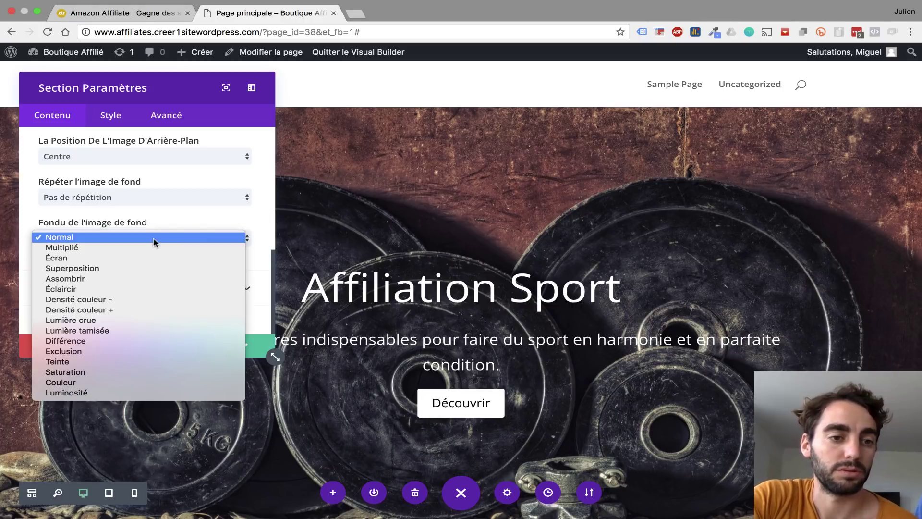
click(91, 248)
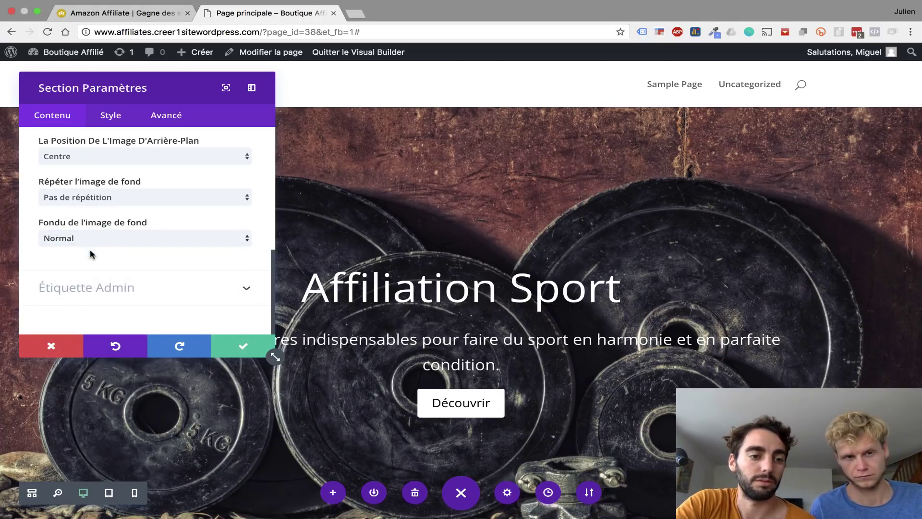
scroll(220, 282, up, 8)
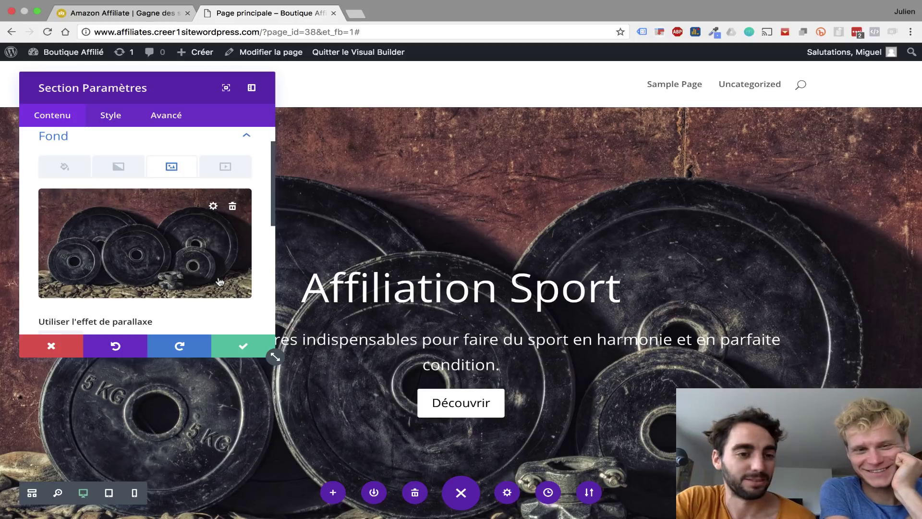
scroll(220, 282, up, 2)
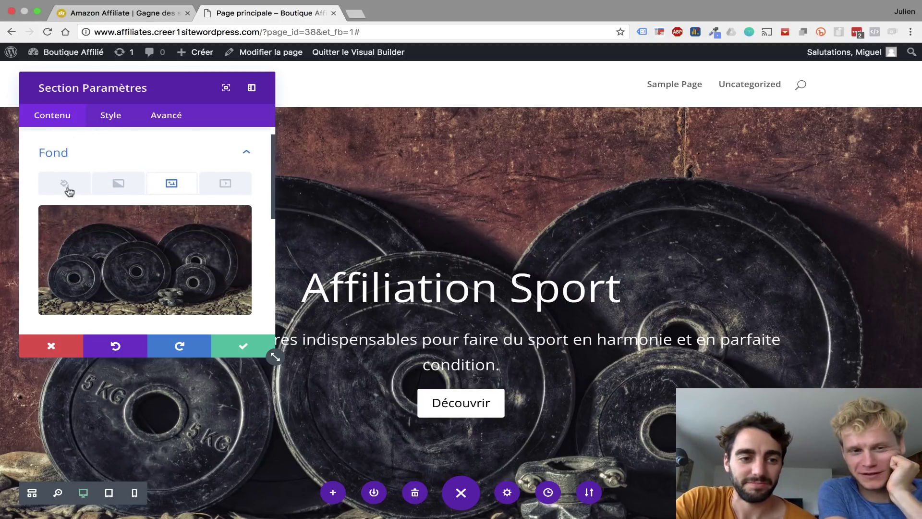
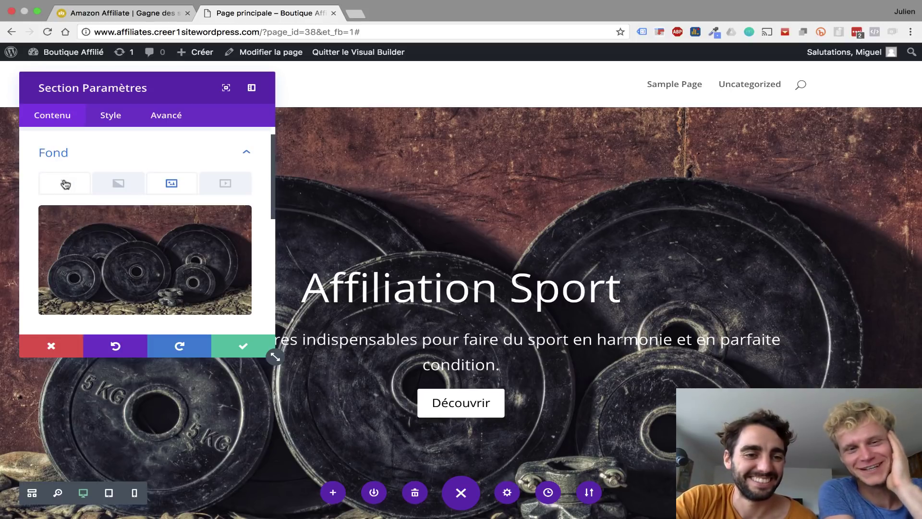
- Lay a faint black overlay, rgba(0,0,0,0.11), over the hero's weights photo and save the section
click(66, 184)
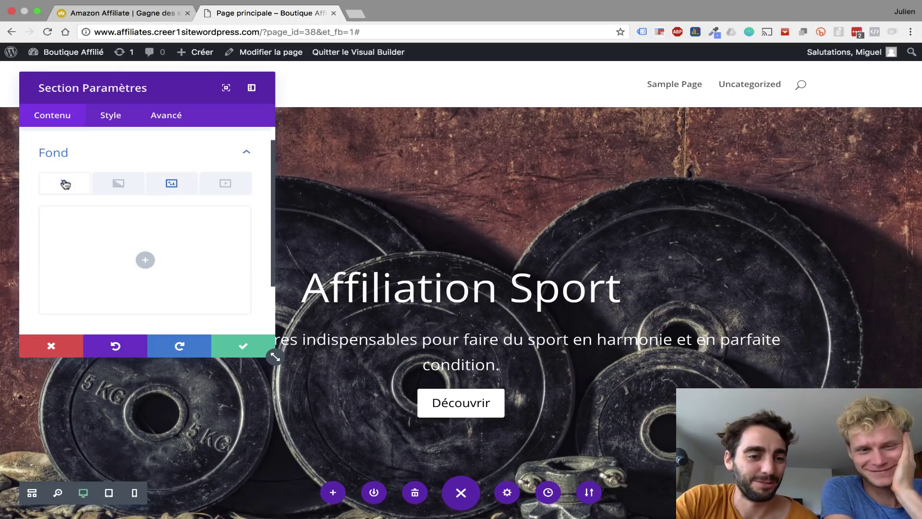
click(140, 260)
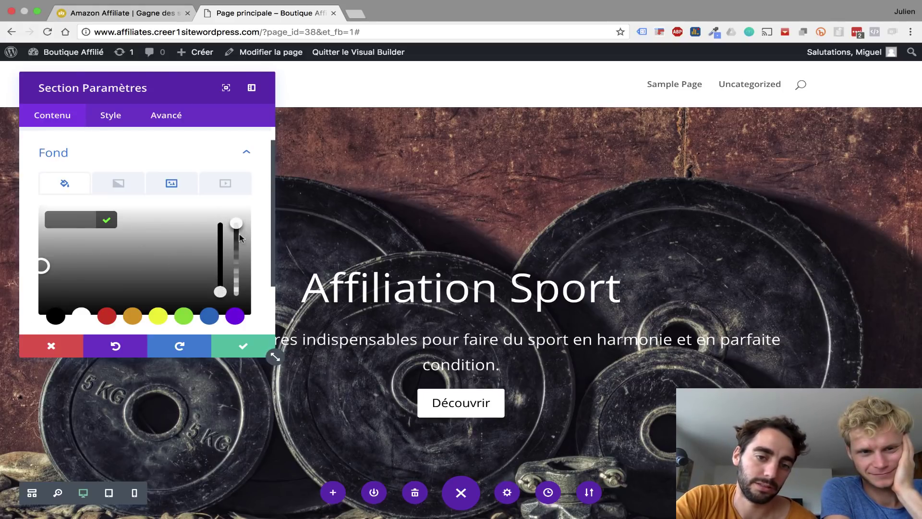
drag(239, 236, 244, 291)
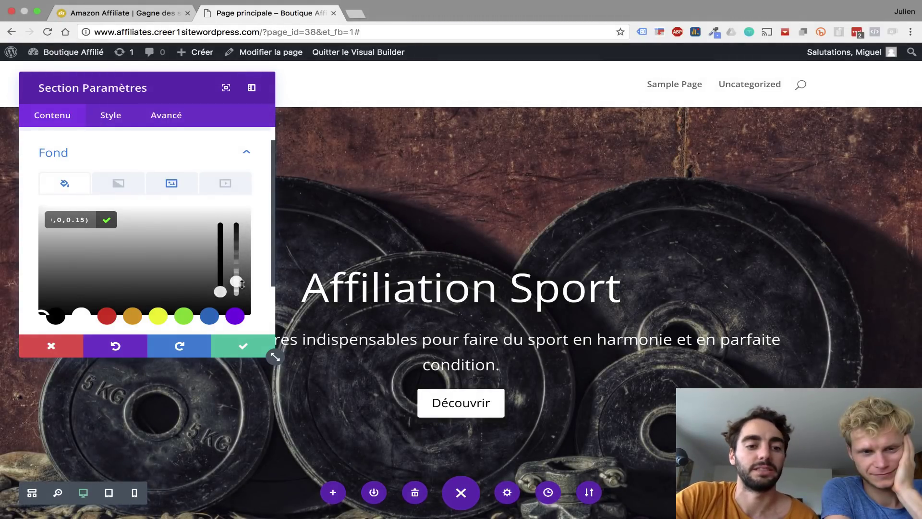
drag(238, 282, 243, 294)
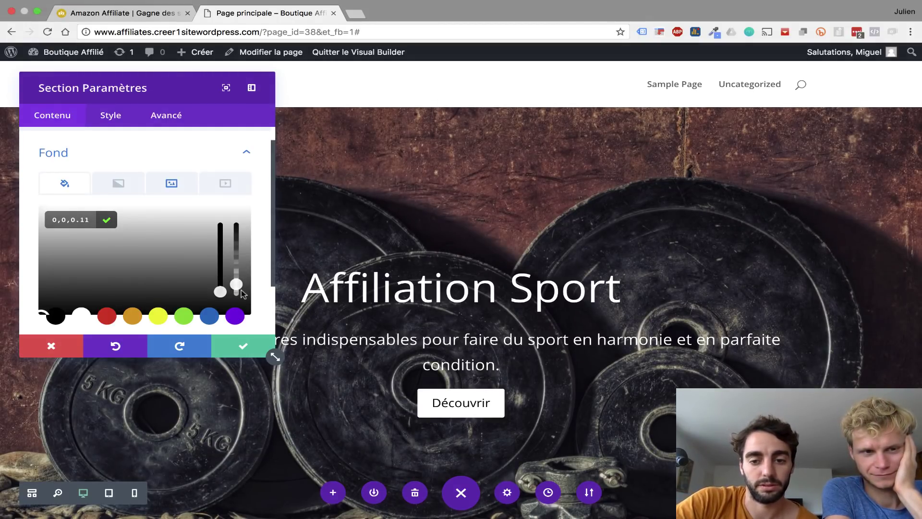
click(265, 347)
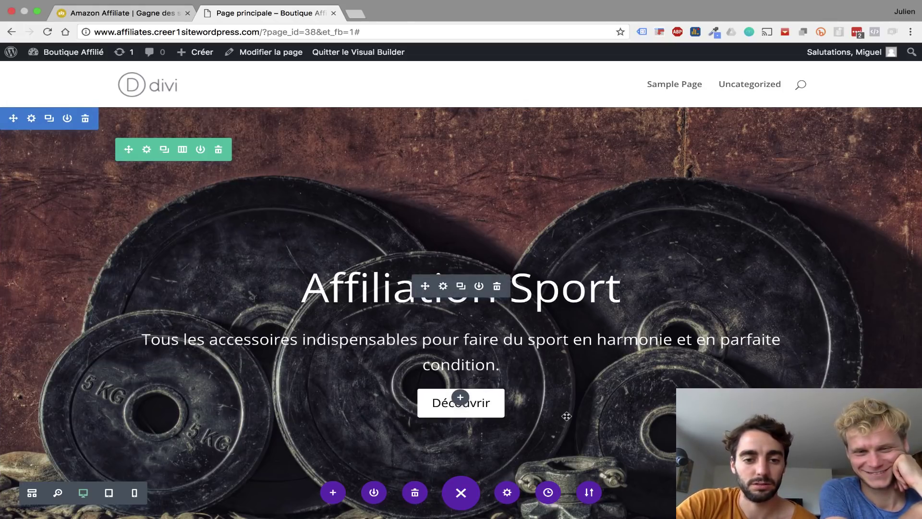
scroll(566, 416, down, 3)
- Add a Normal section with a two-column row below the hero
scroll(566, 416, up, 2)
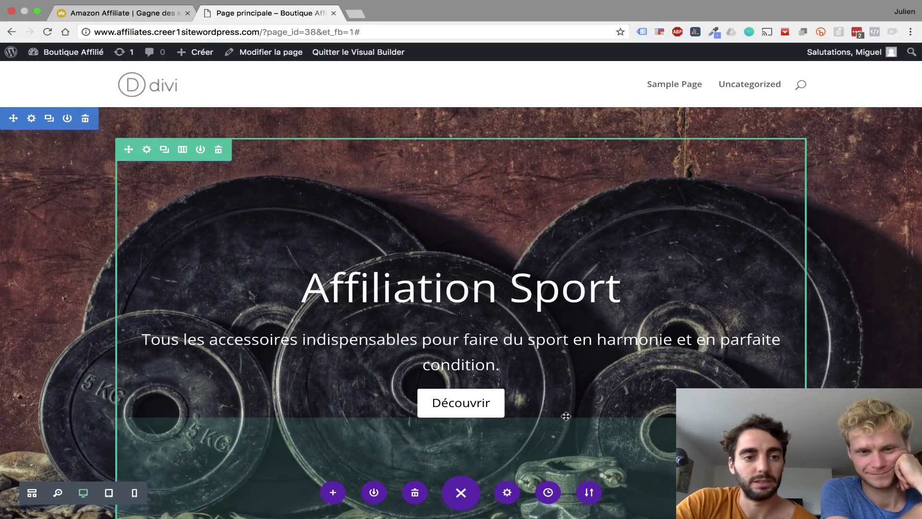
scroll(565, 416, down, 2)
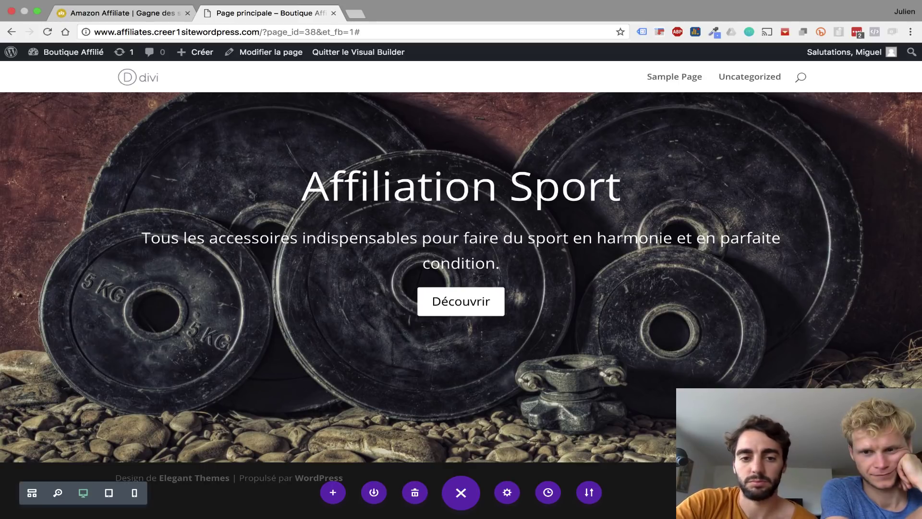
scroll(730, 314, up, 3)
scroll(461, 432, down, 3)
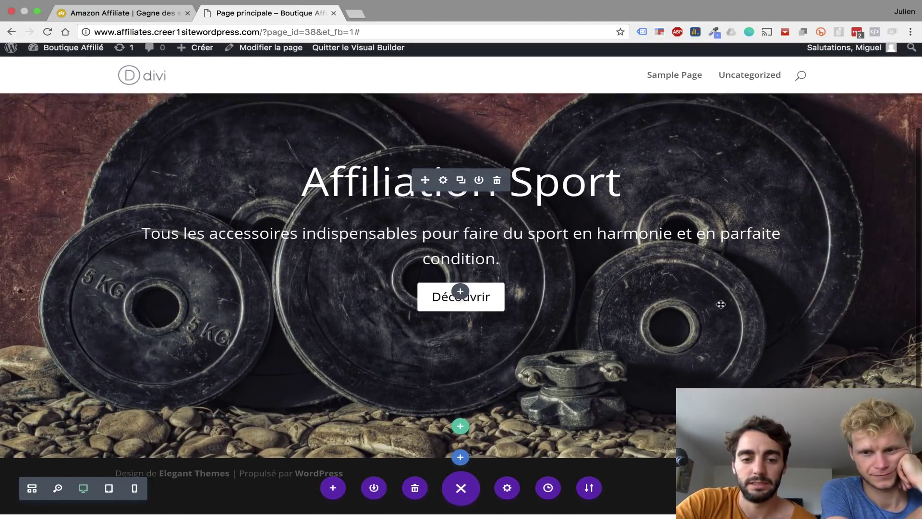
click(460, 464)
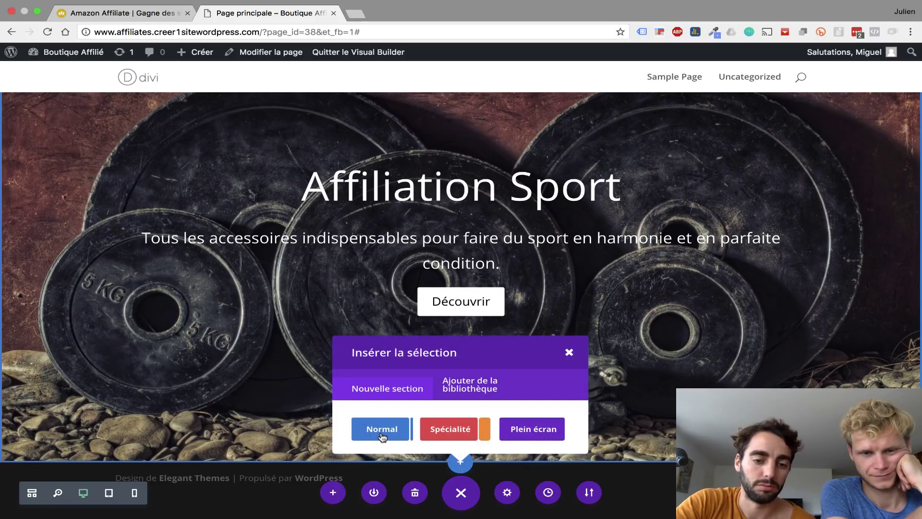
click(382, 435)
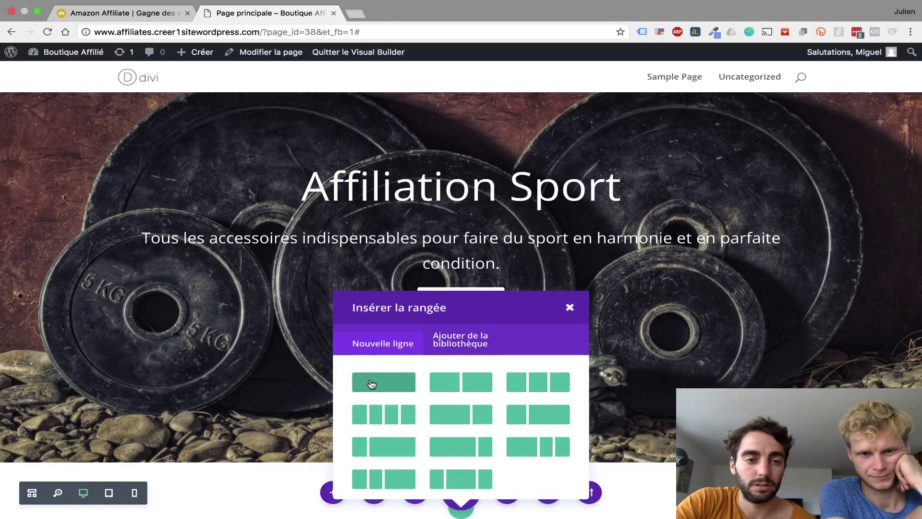
click(459, 382)
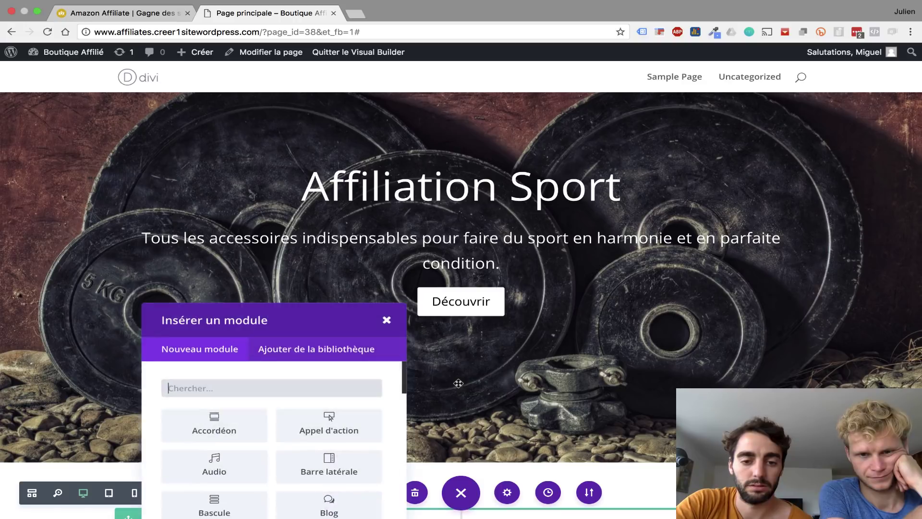
- Insert an Appel d'action module into the left column and close its settings
scroll(458, 383, down, 5)
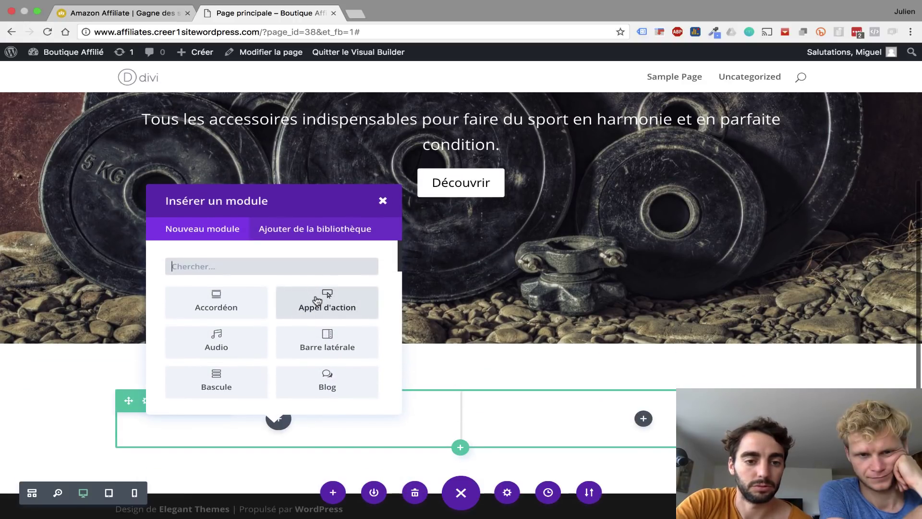
click(317, 301)
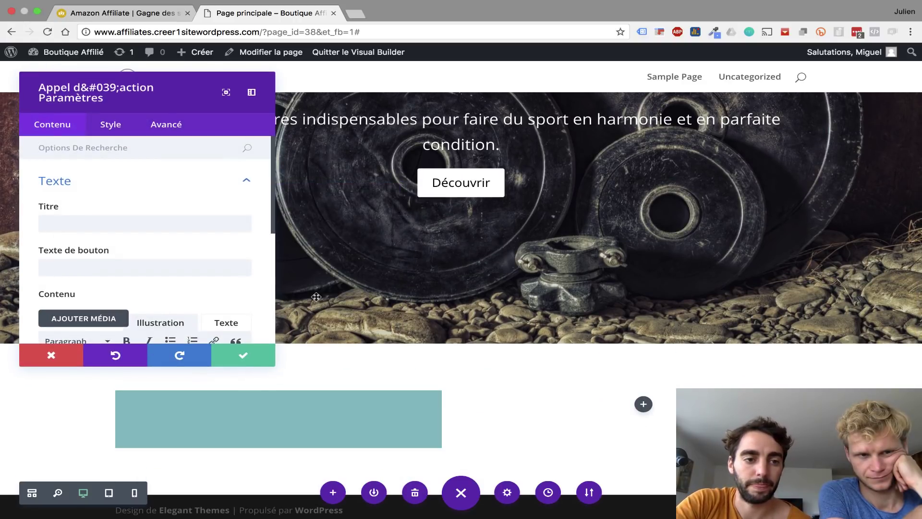
click(57, 356)
scroll(58, 353, down, 2)
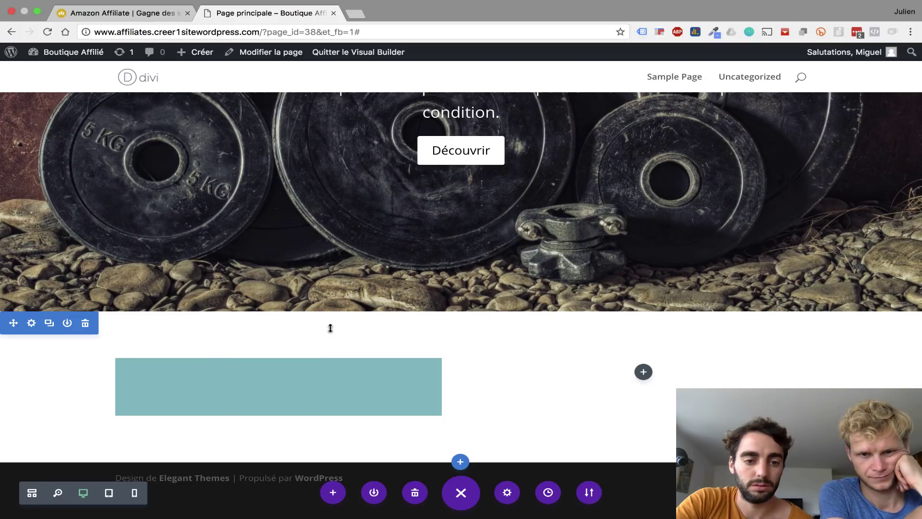
click(32, 325)
- Upload StockSnap_ZEBBDL3QI3.jpg as the new section's background image and save the section
click(102, 175)
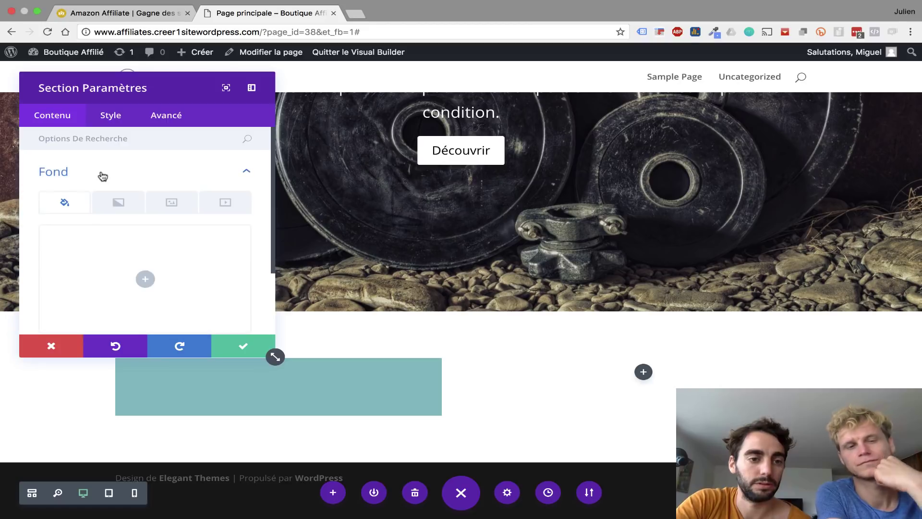
click(182, 204)
click(146, 279)
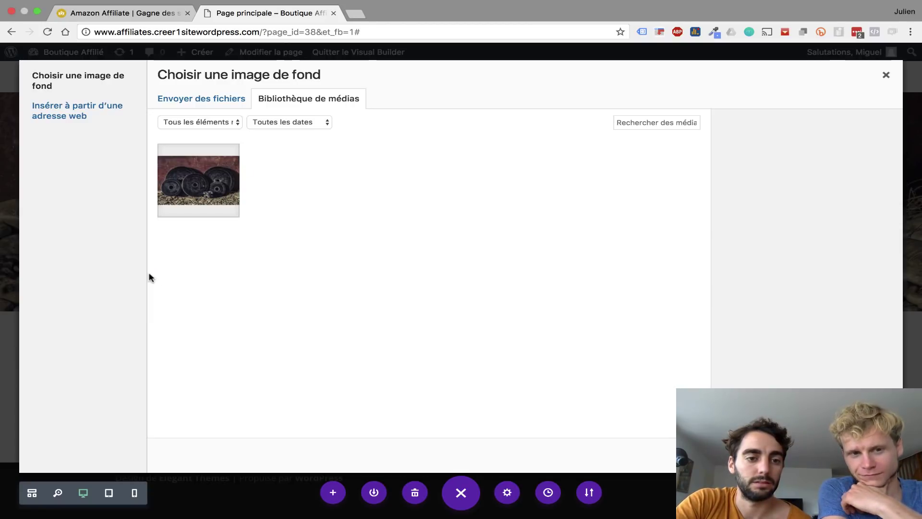
click(188, 104)
click(686, 211)
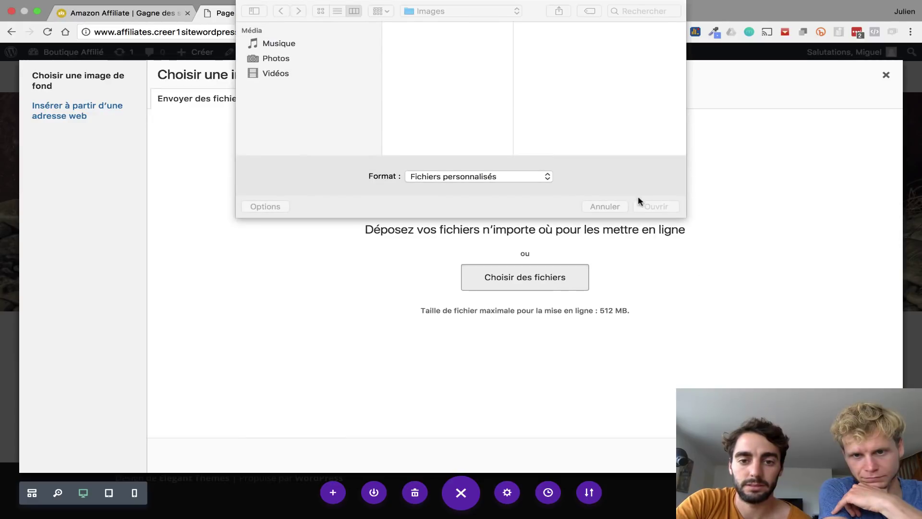
scroll(437, 100, down, 5)
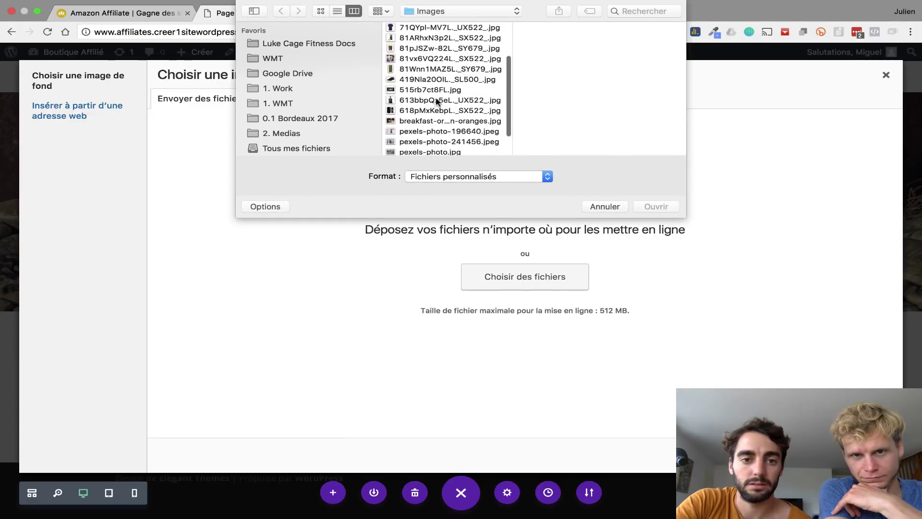
click(440, 150)
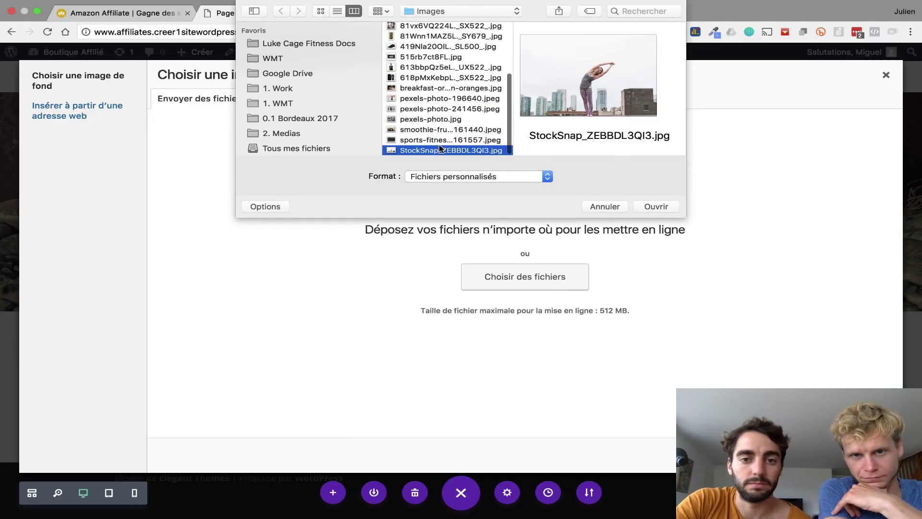
click(647, 207)
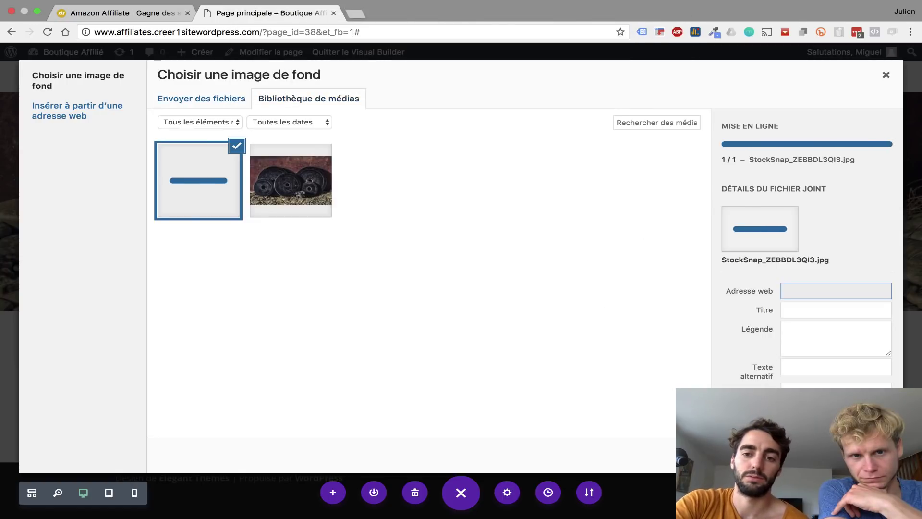
click(855, 454)
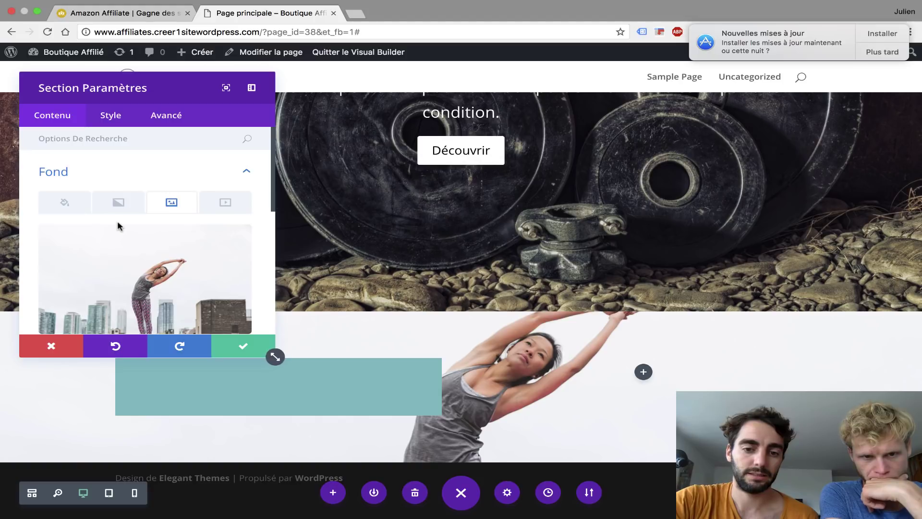
scroll(210, 187, down, 2)
scroll(210, 187, down, 2)
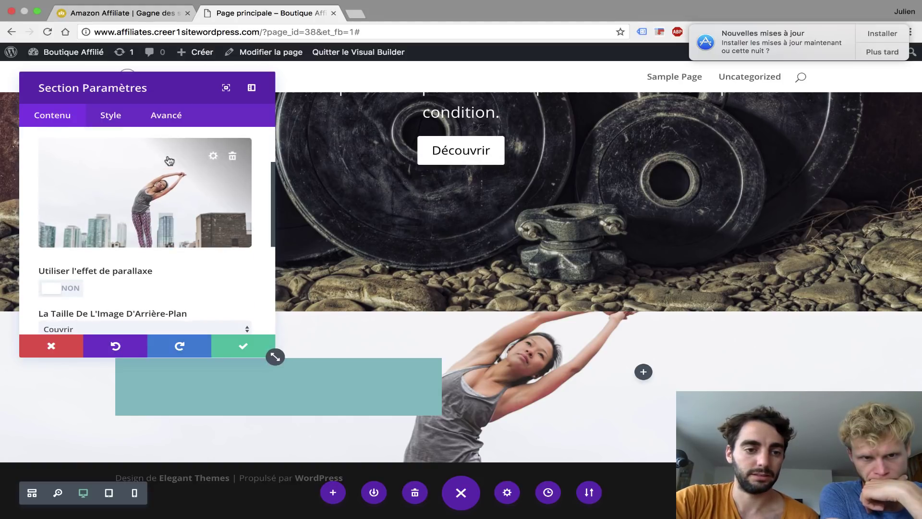
click(243, 346)
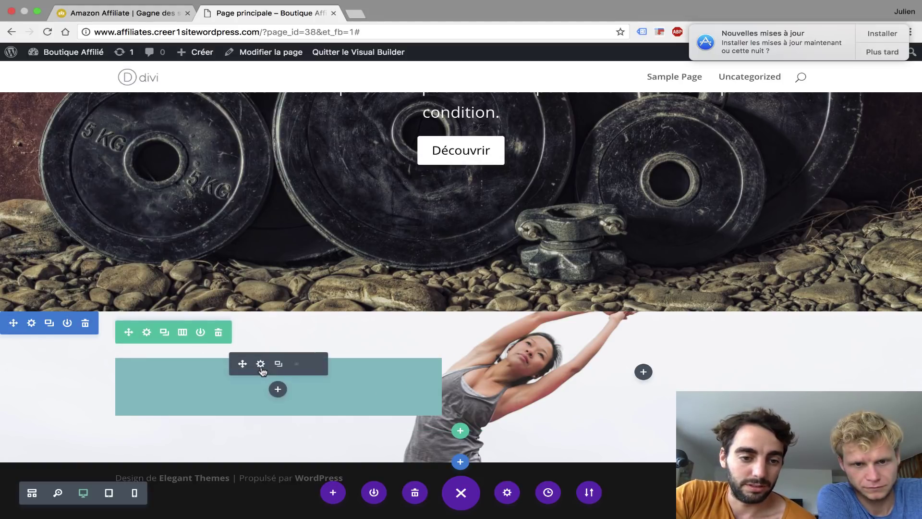
- Fill the call-to-action with the title 'Étape 1: Avant', the description text and the button text
click(261, 366)
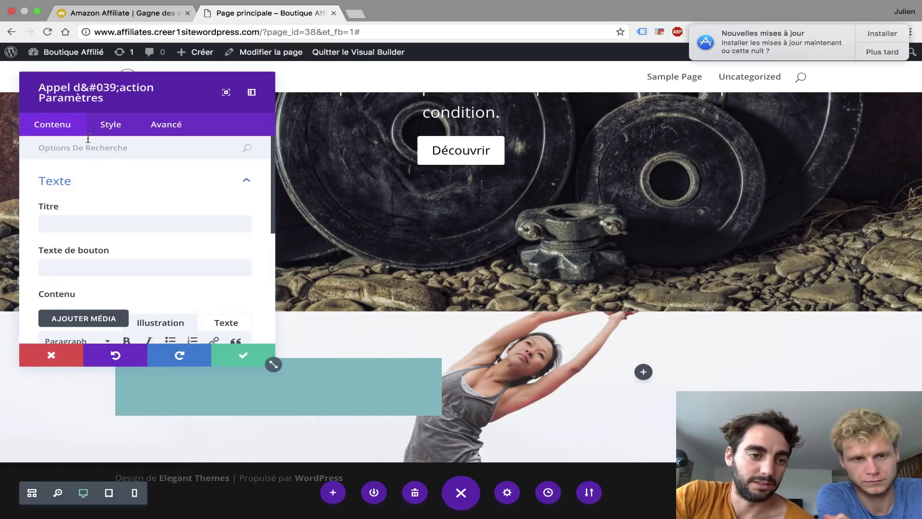
click(87, 215)
text(Étape 1: Avant)
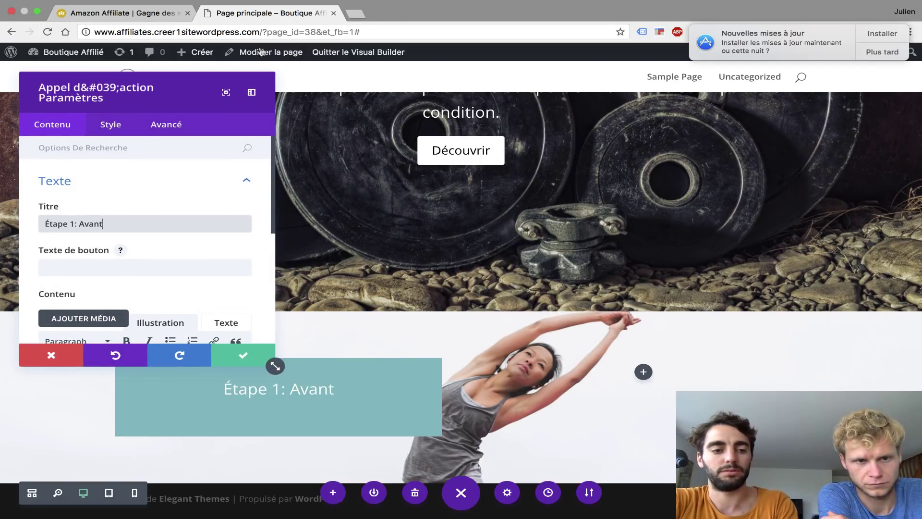
scroll(83, 261, down, 5)
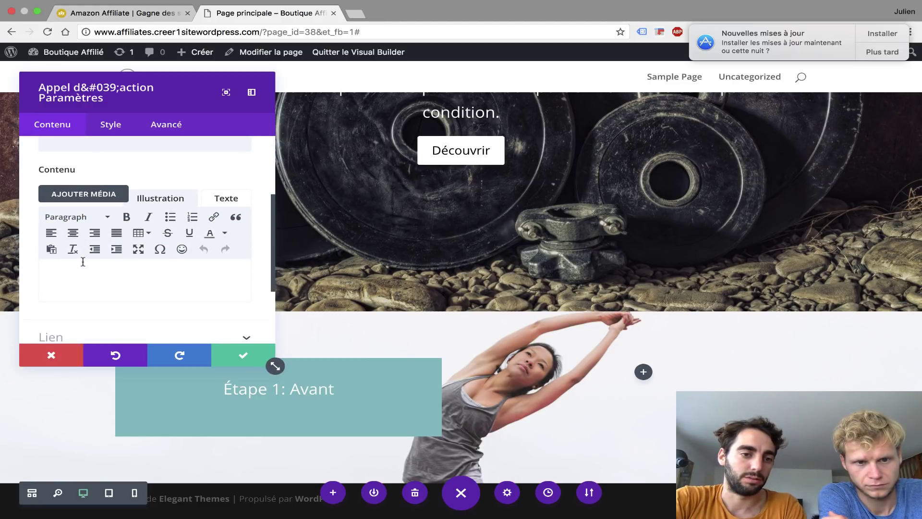
click(82, 262)
text(Les meilleurs accessoires pour être en parfaite condition avant sa séance.)
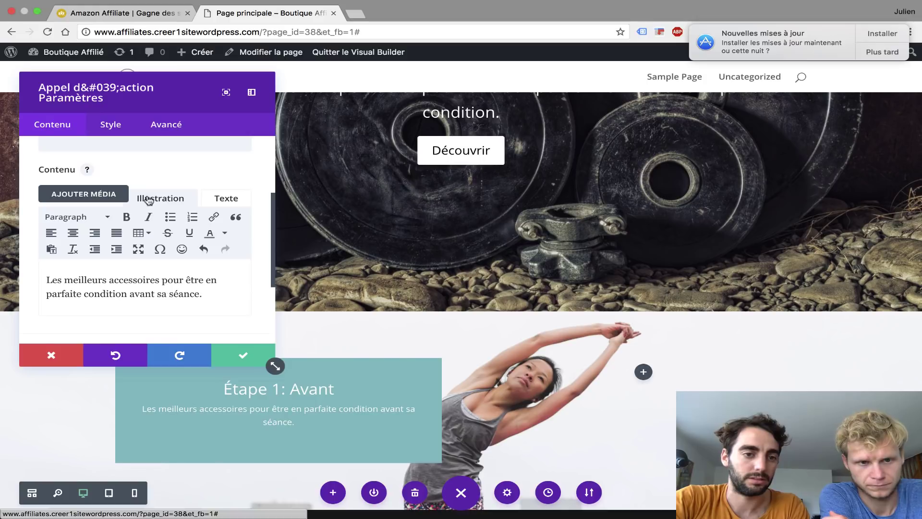
scroll(72, 230, up, 3)
click(54, 213)
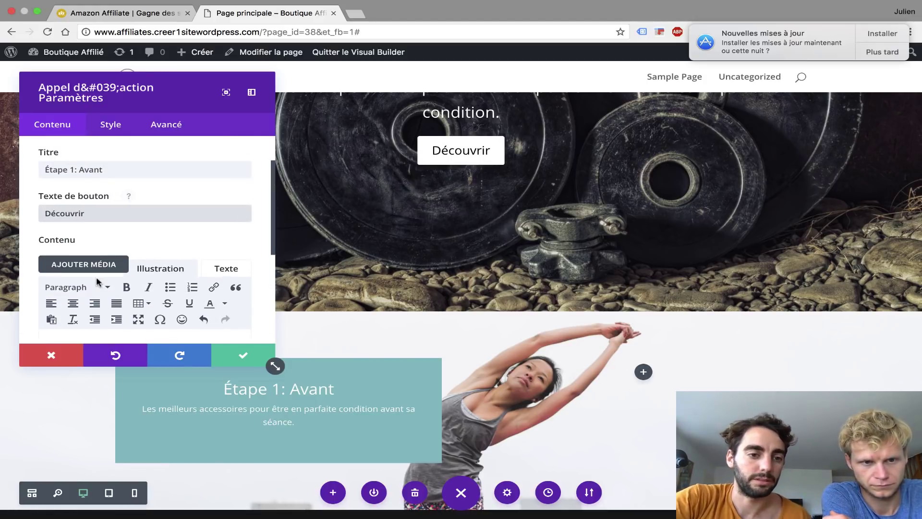
- Set 'Utiliser la couleur de l'arrière-plan' to NON to remove the teal background
scroll(97, 280, down, 5)
scroll(174, 308, down, 2)
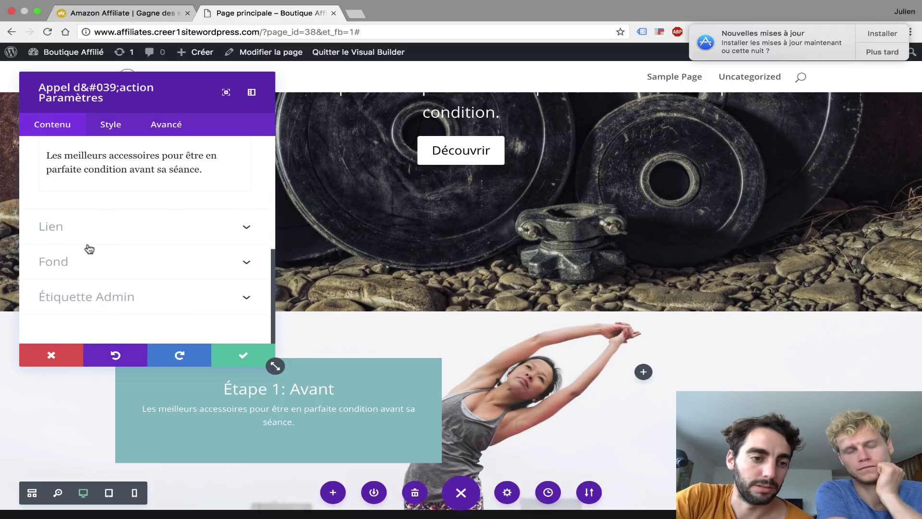
click(118, 272)
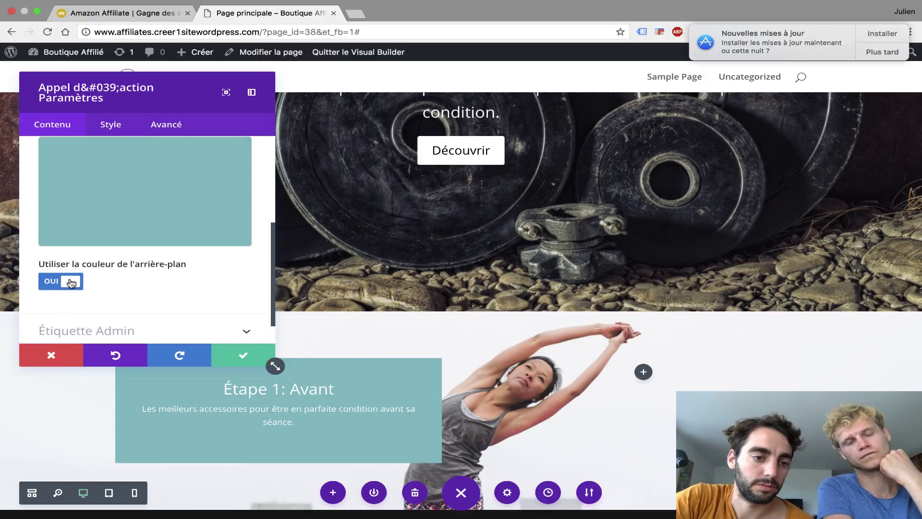
click(71, 283)
scroll(71, 282, up, 2)
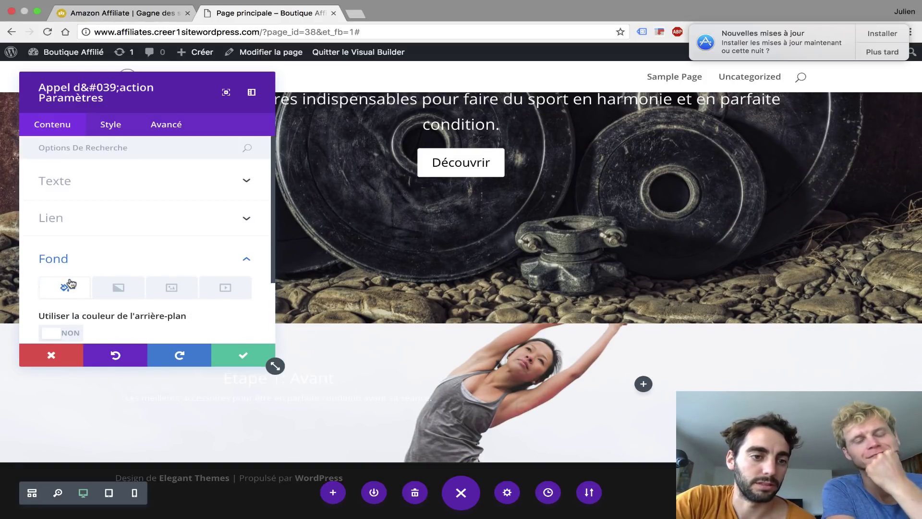
click(75, 182)
click(121, 125)
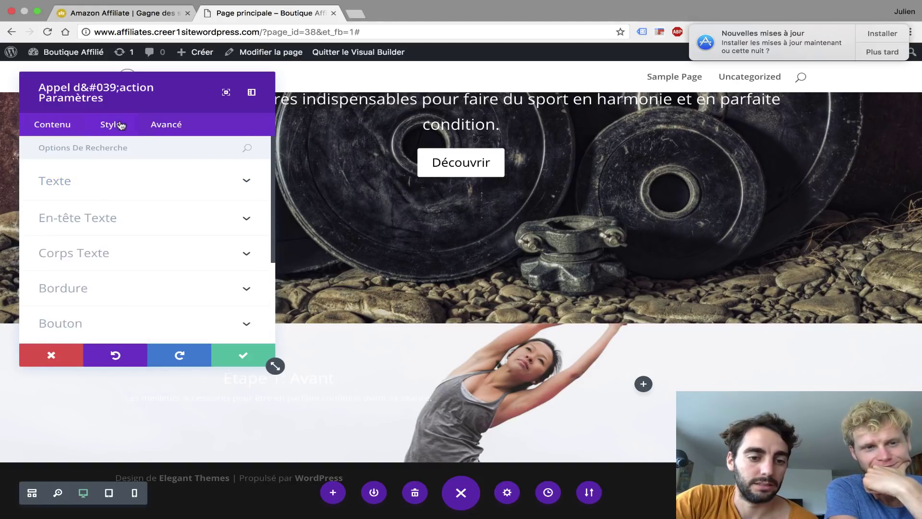
- Set the module's text colour to Foncé (dark)
click(91, 188)
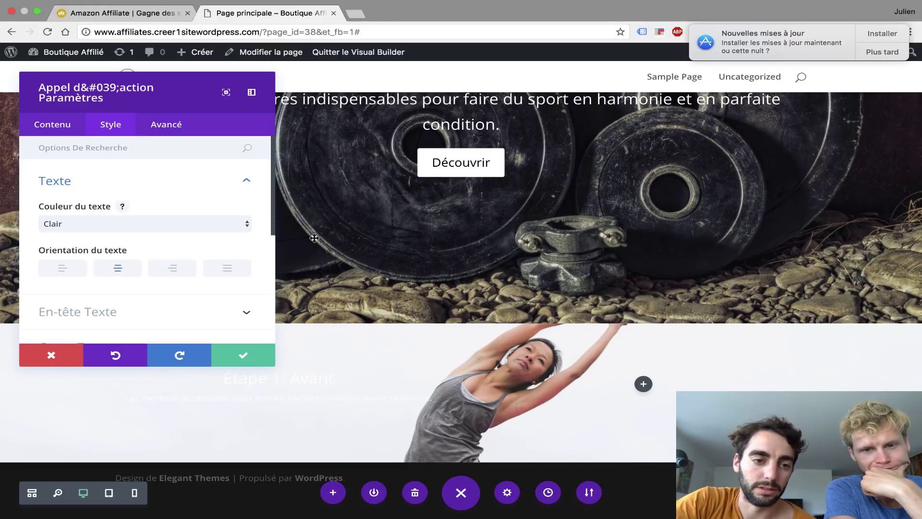
click(90, 224)
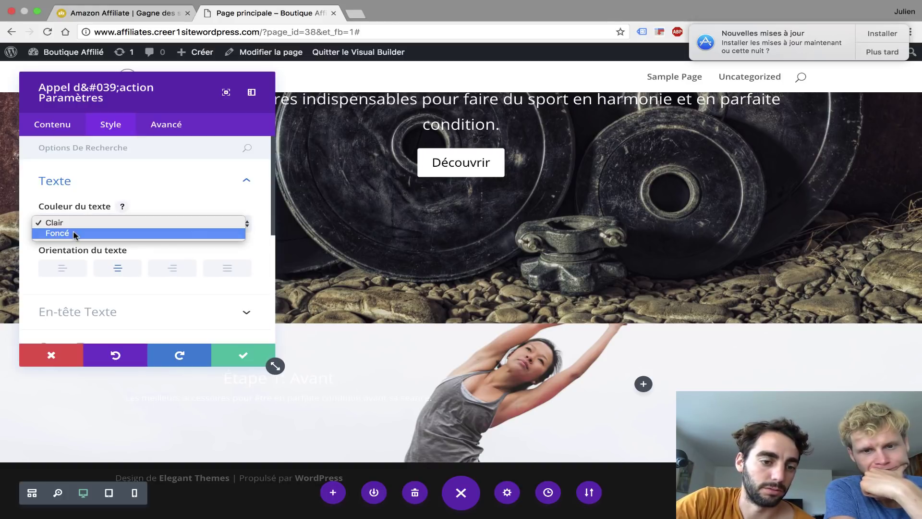
click(75, 233)
scroll(75, 235, down, 3)
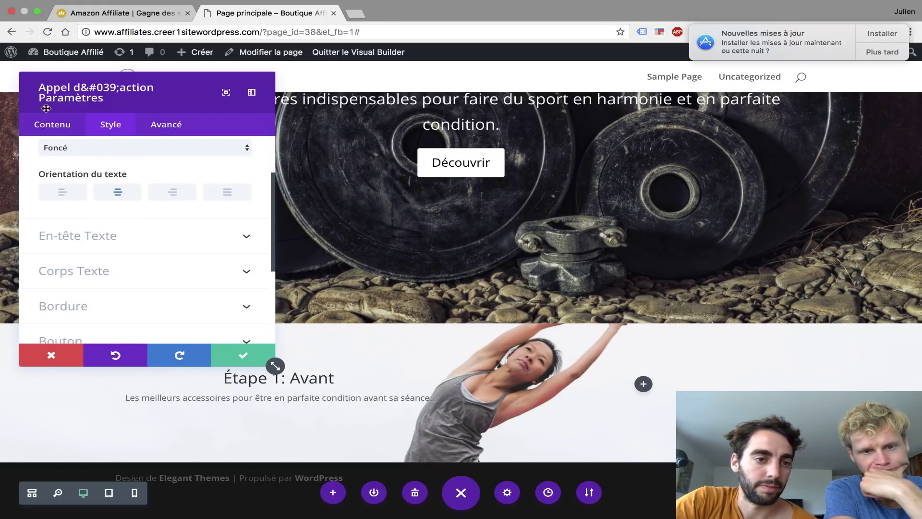
- Set the Découvrir button URL to '#'
click(61, 131)
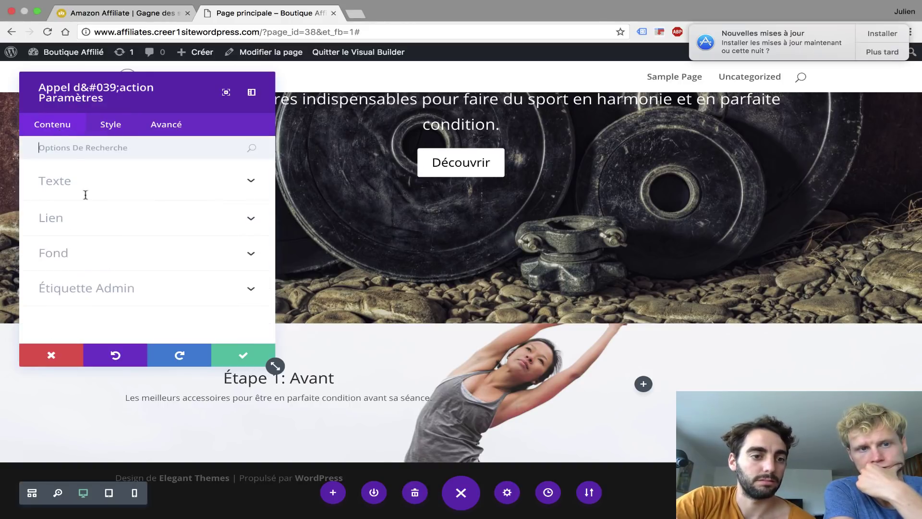
click(55, 219)
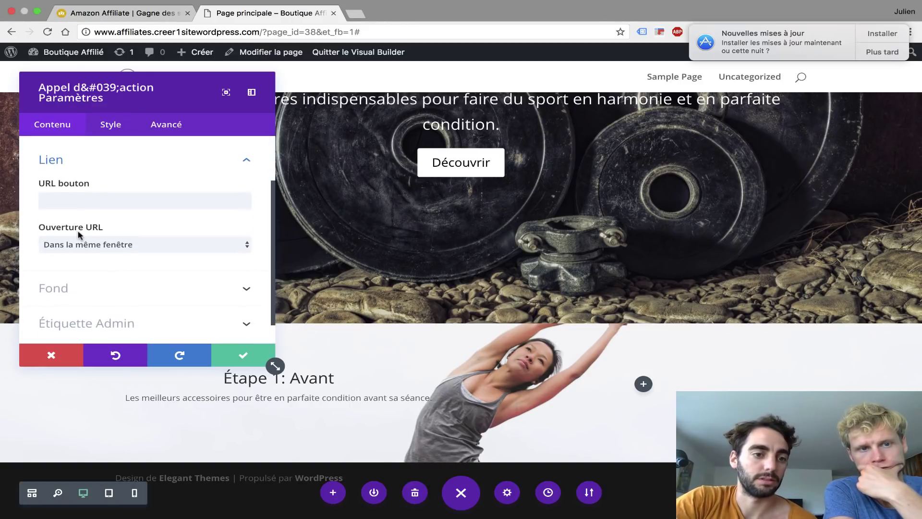
click(85, 201)
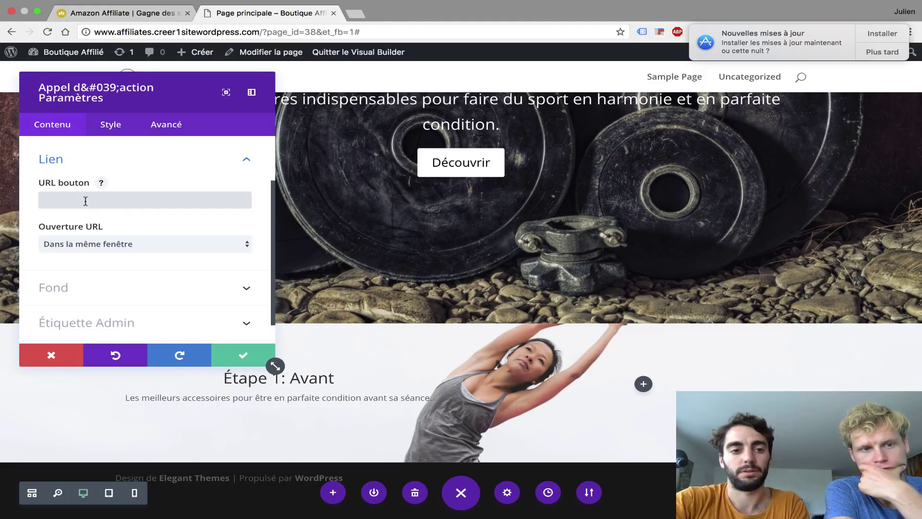
drag(260, 32, 38, 27)
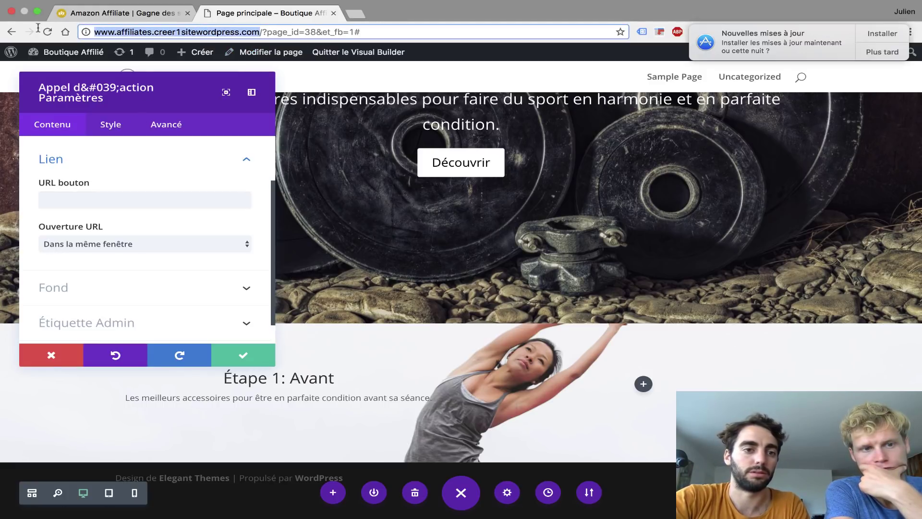
key(super+c)
click(76, 198)
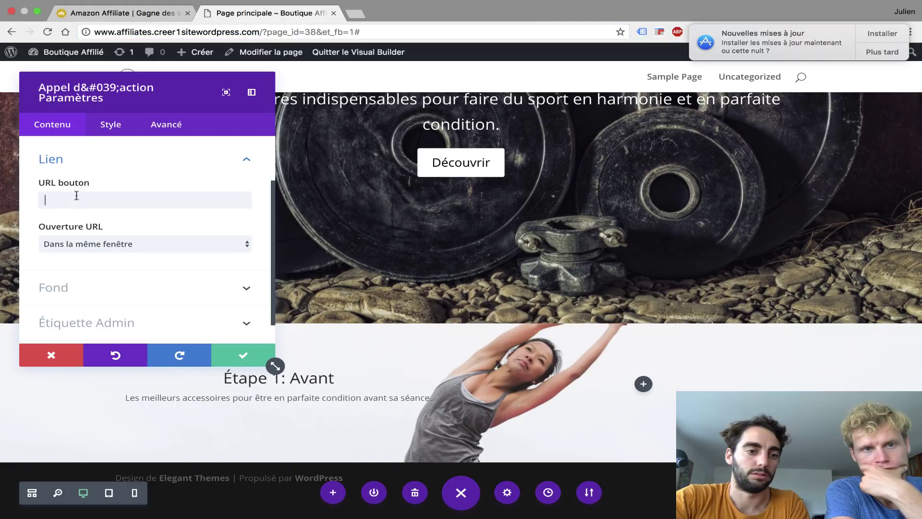
key(super+v)
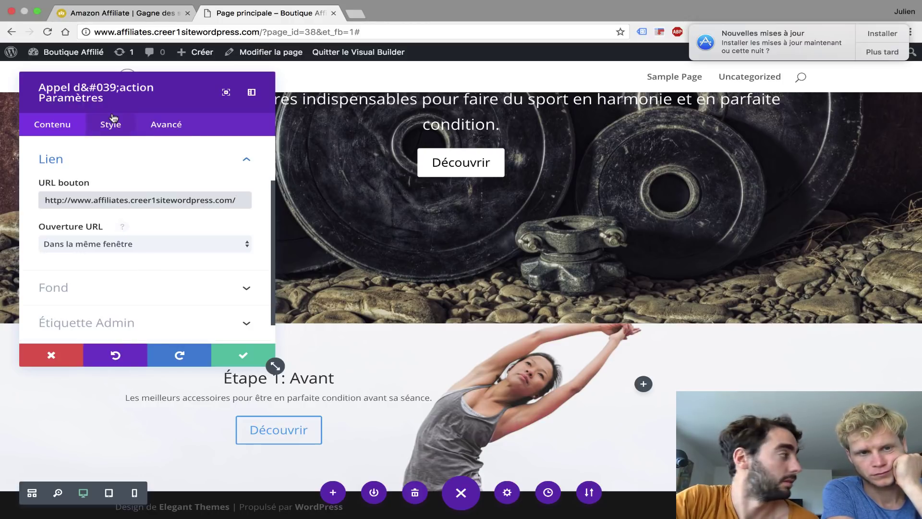
key(super+a)
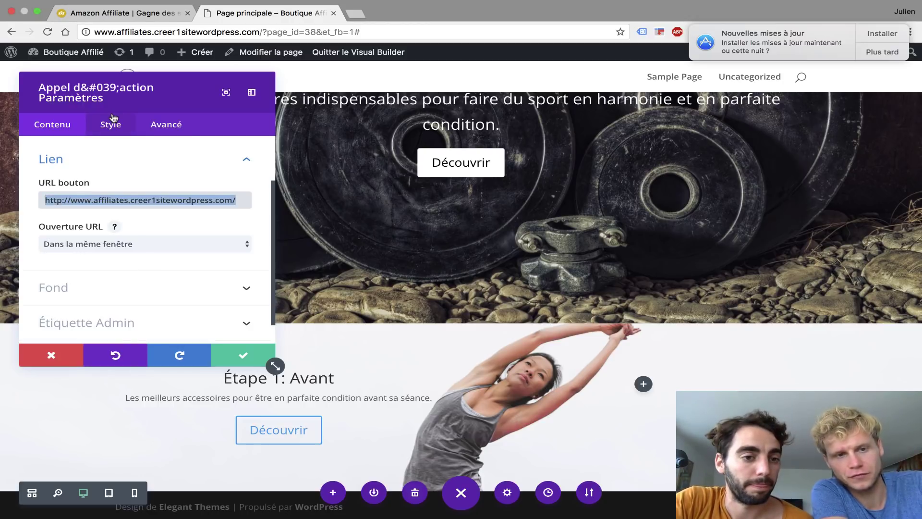
text(#)
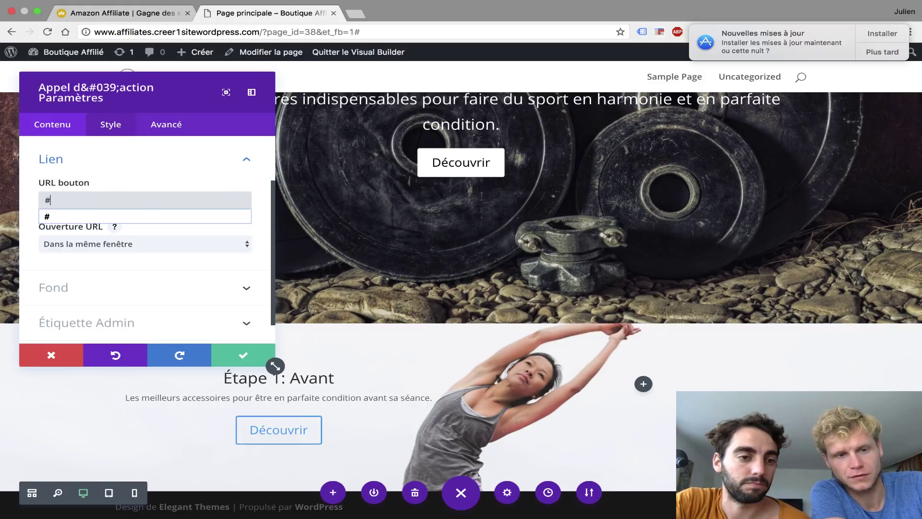
click(153, 155)
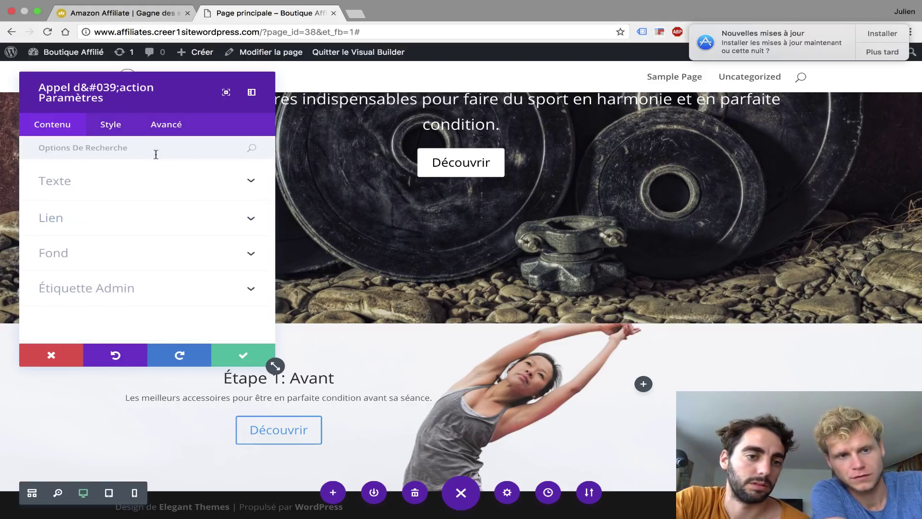
click(199, 220)
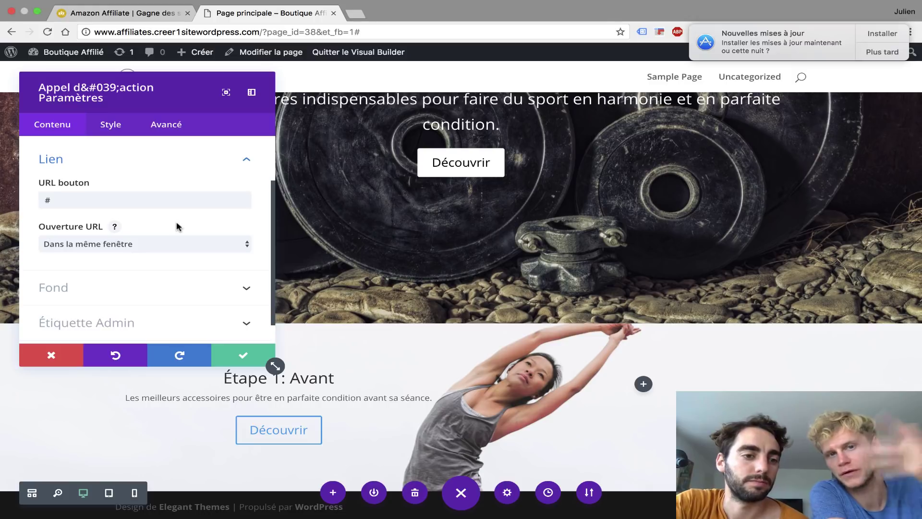
click(115, 130)
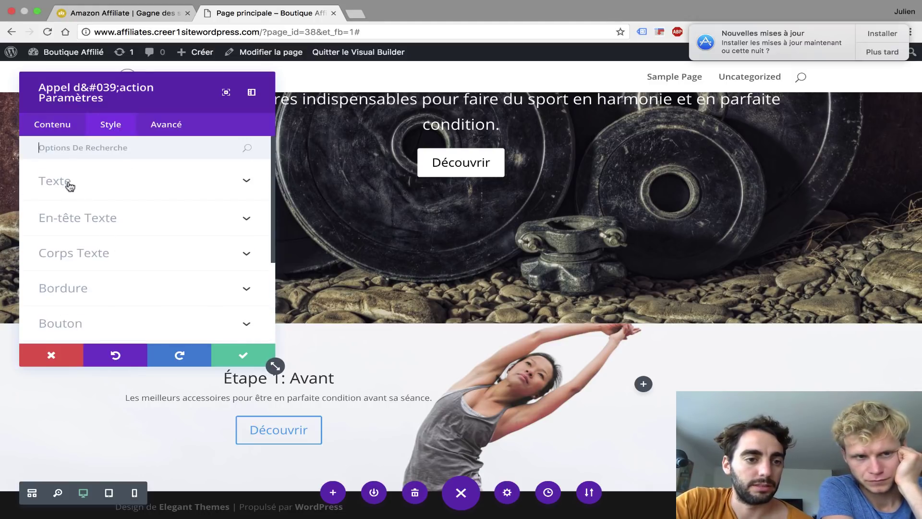
click(70, 185)
- Adjust the heading font size and enlarge the body text to 18px
scroll(78, 211, down, 3)
click(83, 202)
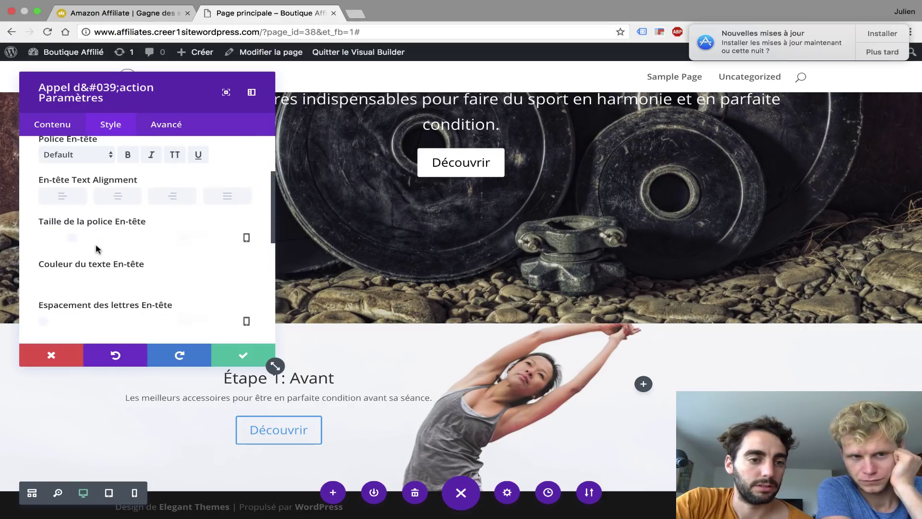
drag(77, 283, 93, 284)
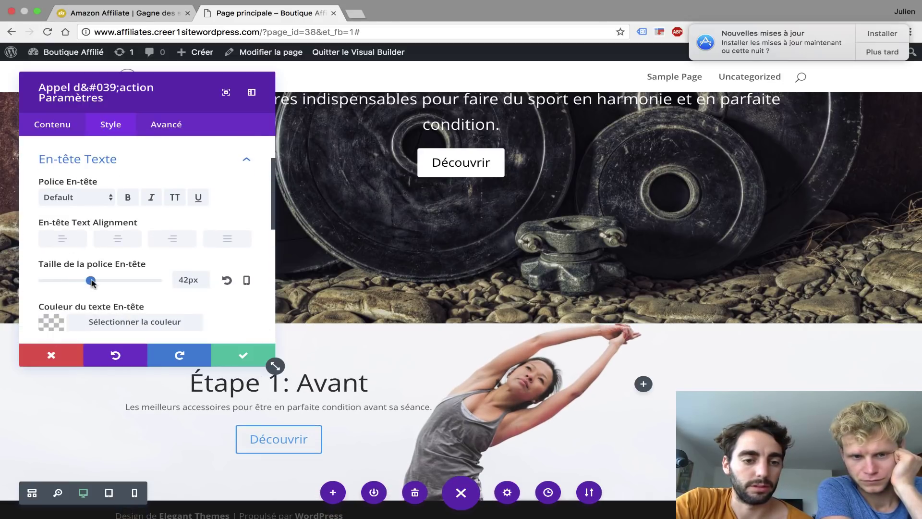
scroll(93, 283, down, 2)
scroll(91, 274, down, 5)
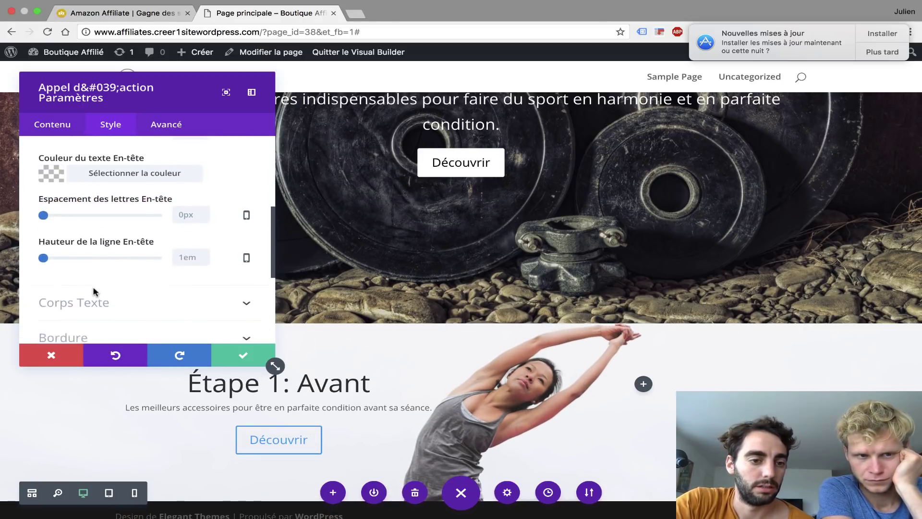
click(77, 251)
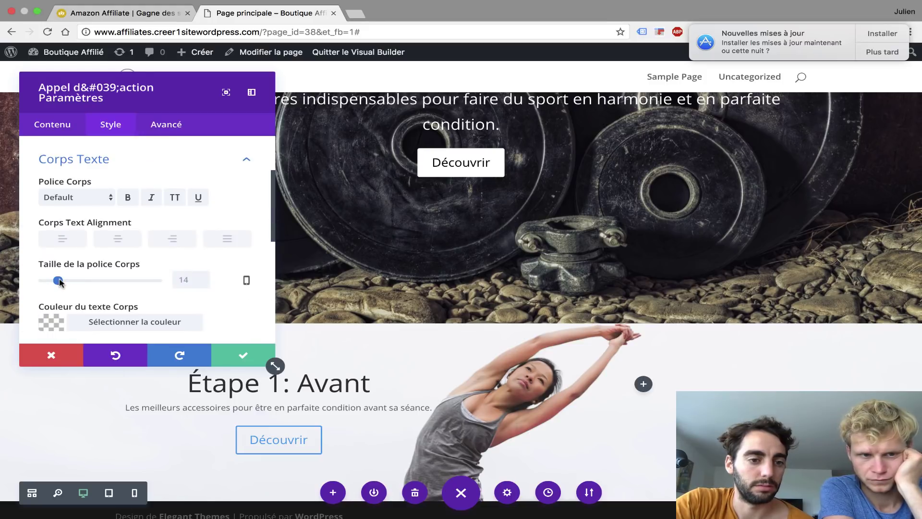
drag(60, 283, 65, 284)
scroll(64, 279, down, 5)
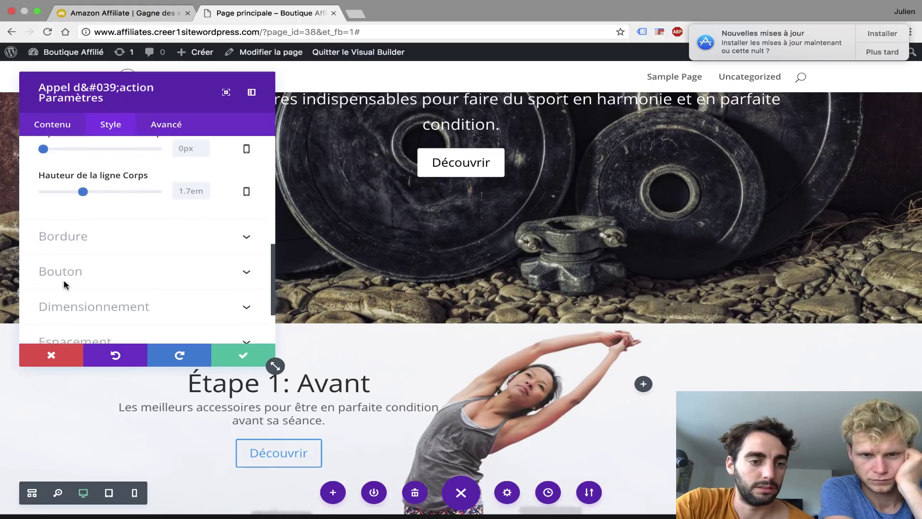
- Turn on custom button styles and make the button text white
click(80, 217)
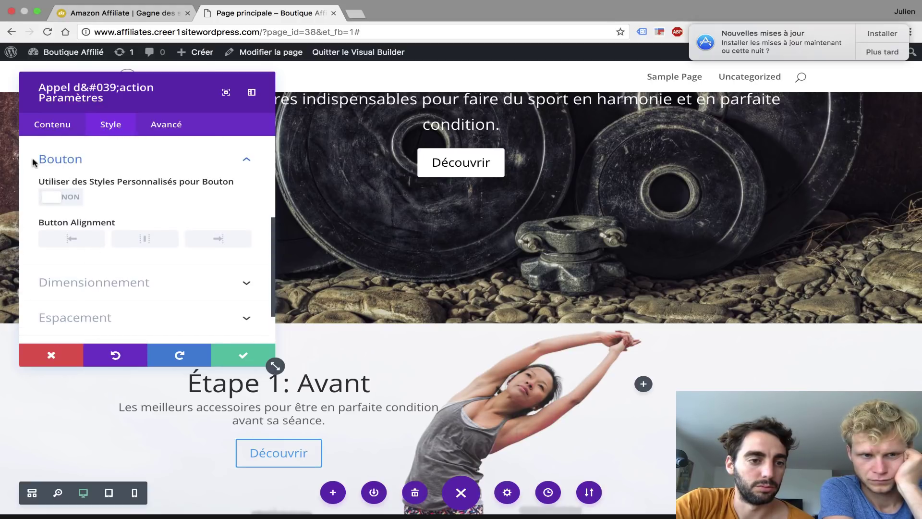
click(61, 201)
scroll(55, 201, down, 3)
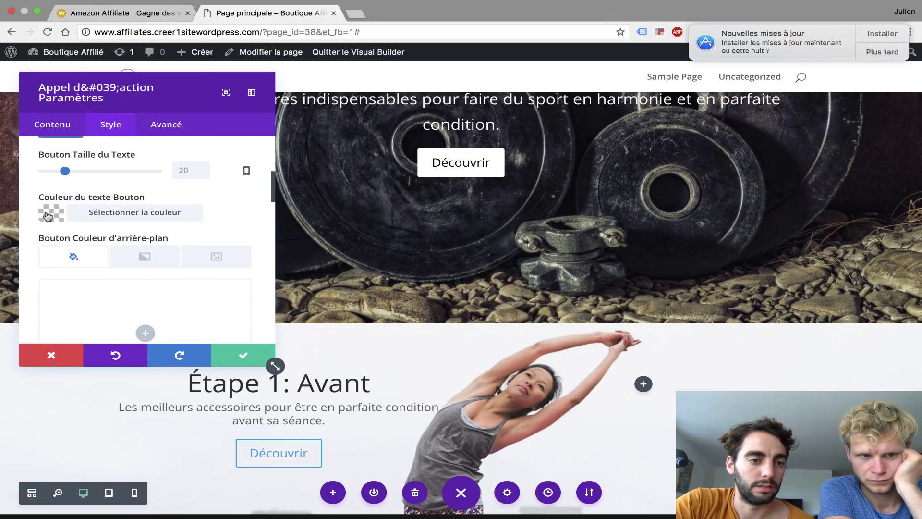
click(48, 216)
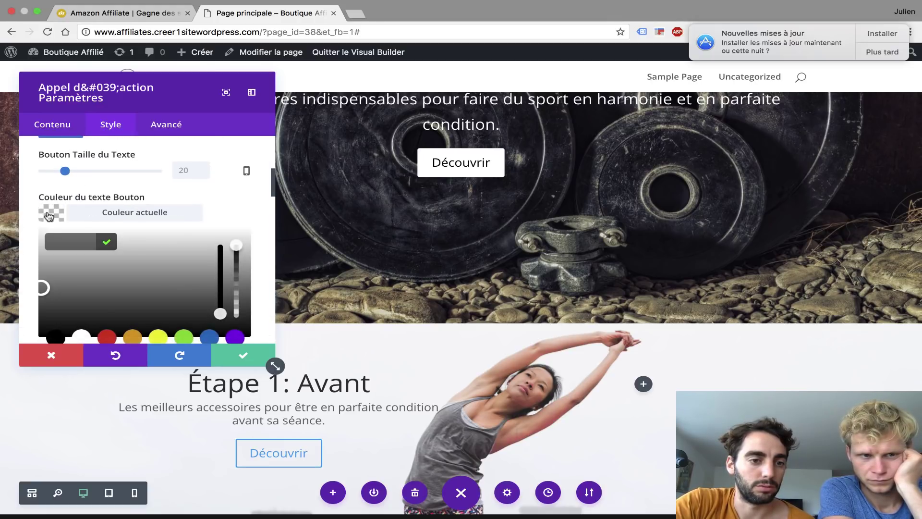
click(81, 337)
scroll(253, 180, down, 3)
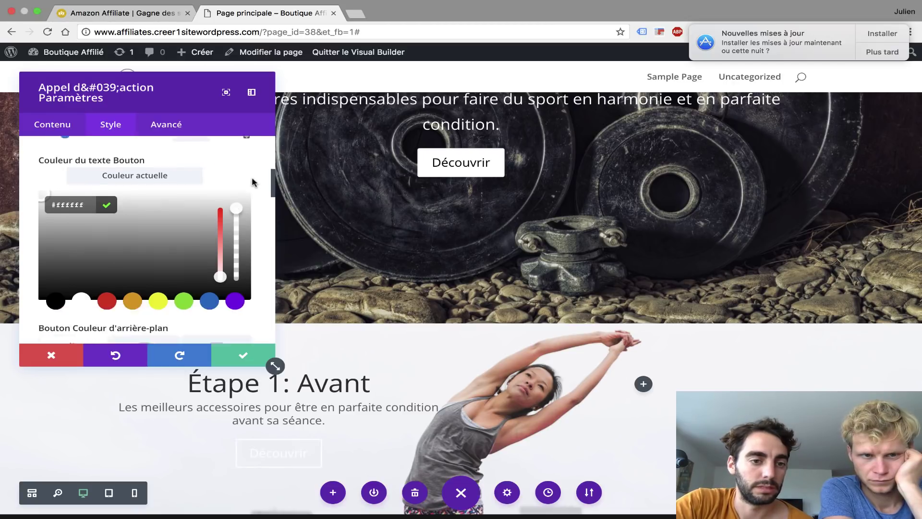
scroll(252, 176, down, 3)
scroll(252, 175, up, 2)
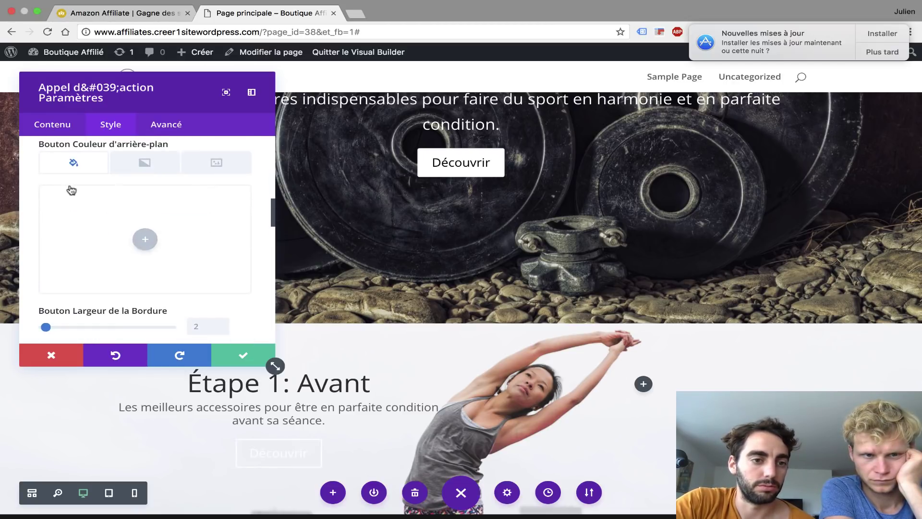
- Give the button a black background and a black #000000 border, then save
click(146, 239)
click(56, 294)
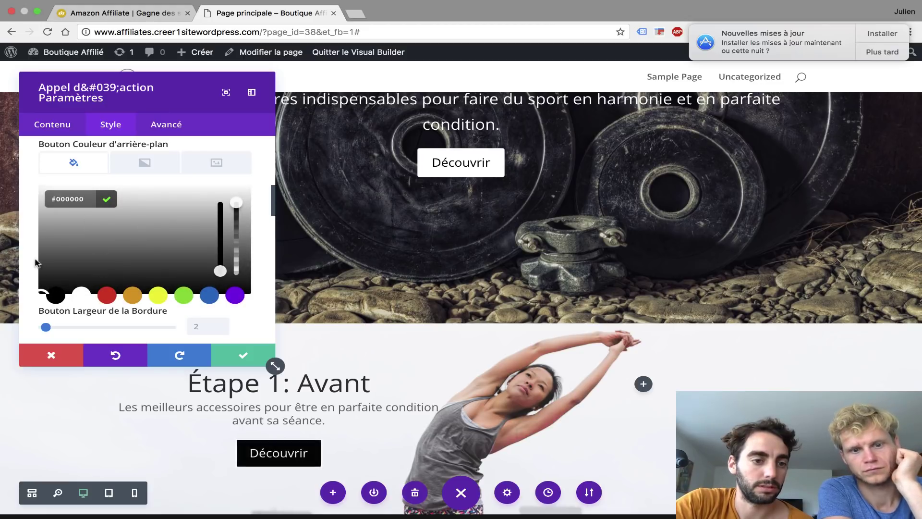
scroll(24, 245, down, 4)
click(106, 200)
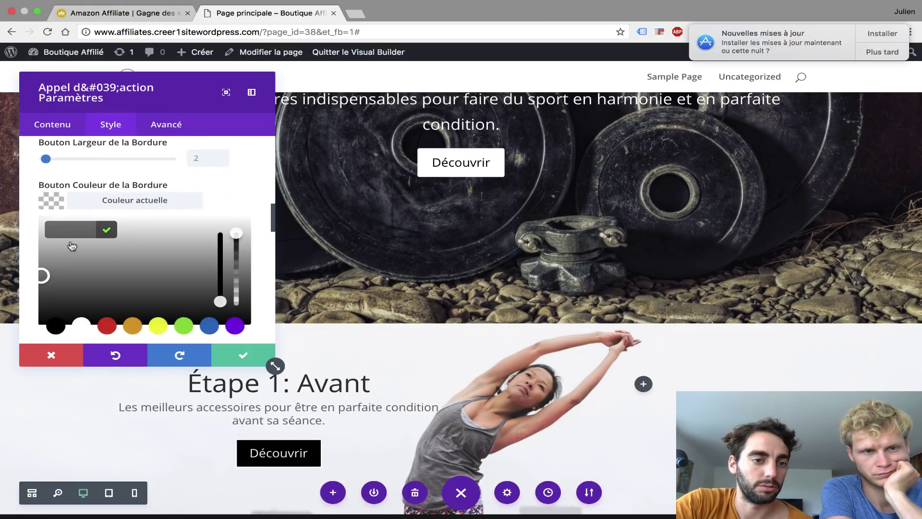
click(56, 326)
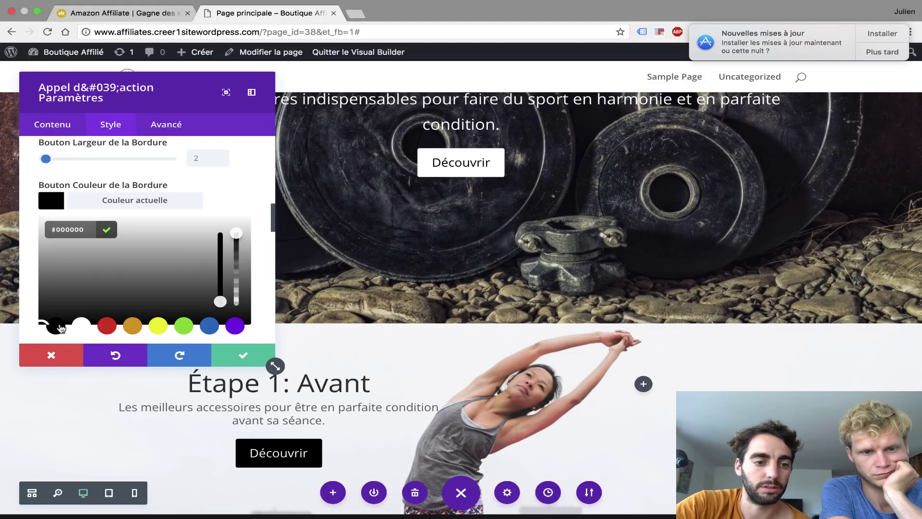
scroll(61, 328, down, 3)
scroll(158, 318, down, 3)
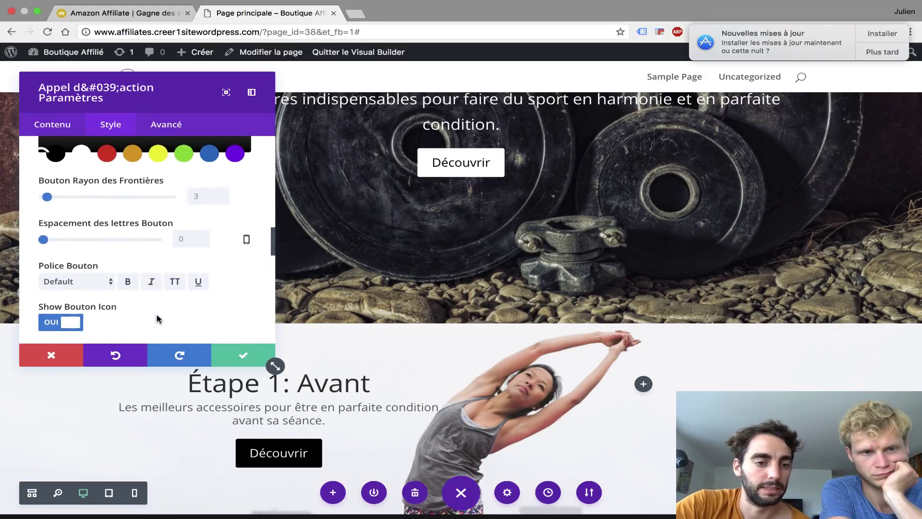
click(252, 356)
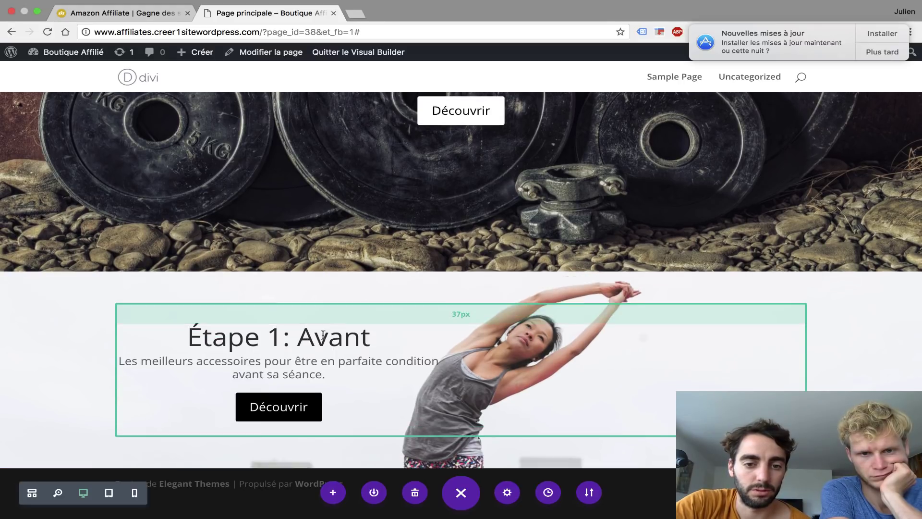
- Increase the Étape 1 row padding to about 158px top and 171px bottom
drag(321, 311, 324, 346)
scroll(344, 382, down, 2)
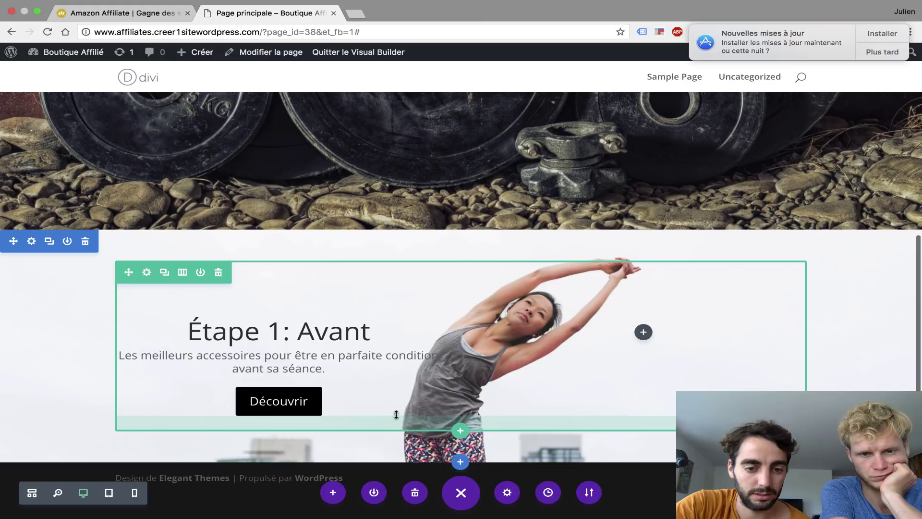
drag(396, 414, 389, 462)
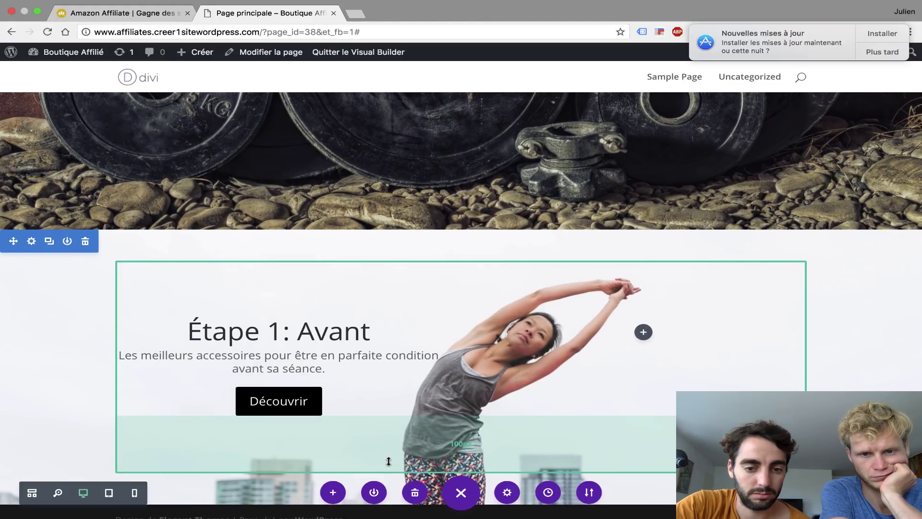
scroll(387, 461, down, 2)
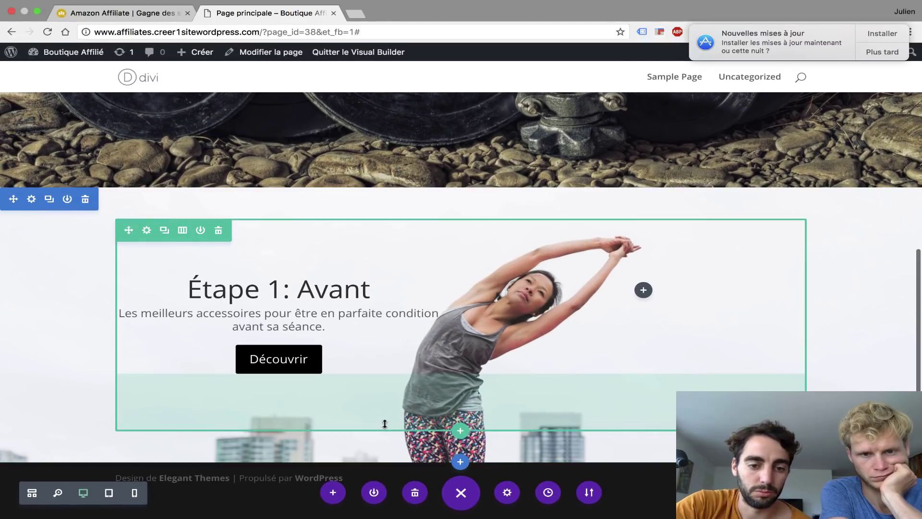
mouse_move(384, 447)
mouse_down()
mouse_move(384, 467)
mouse_move(384, 459)
mouse_up()
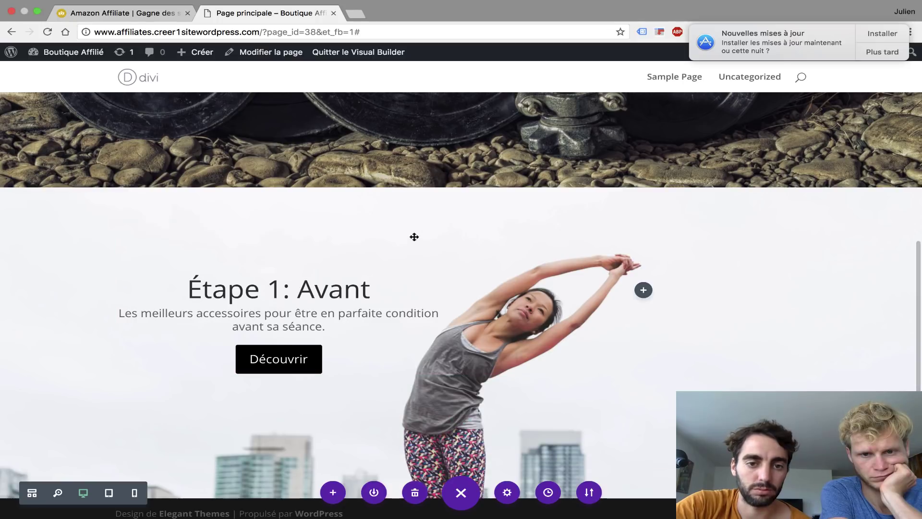
drag(403, 274, 409, 308)
scroll(409, 309, down, 3)
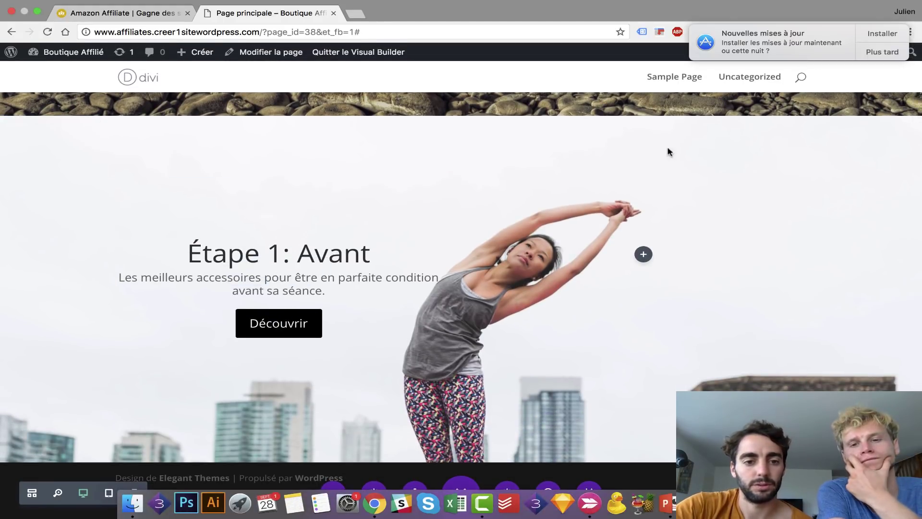
click(138, 14)
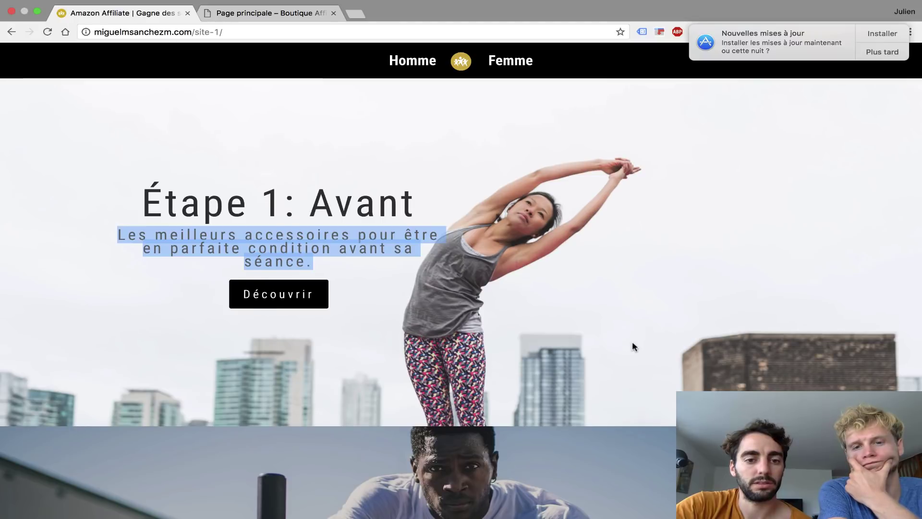
scroll(632, 345, up, 2)
click(631, 257)
mouse_move(204, 8)
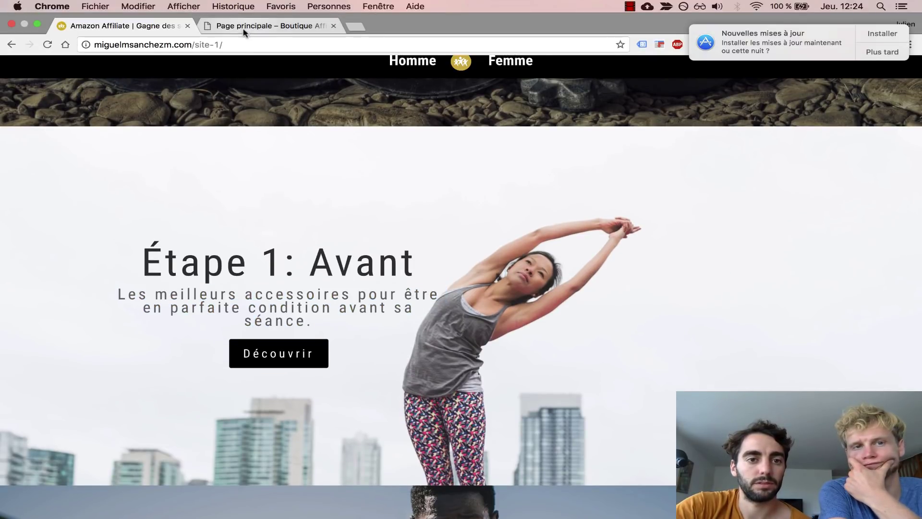
click(242, 29)
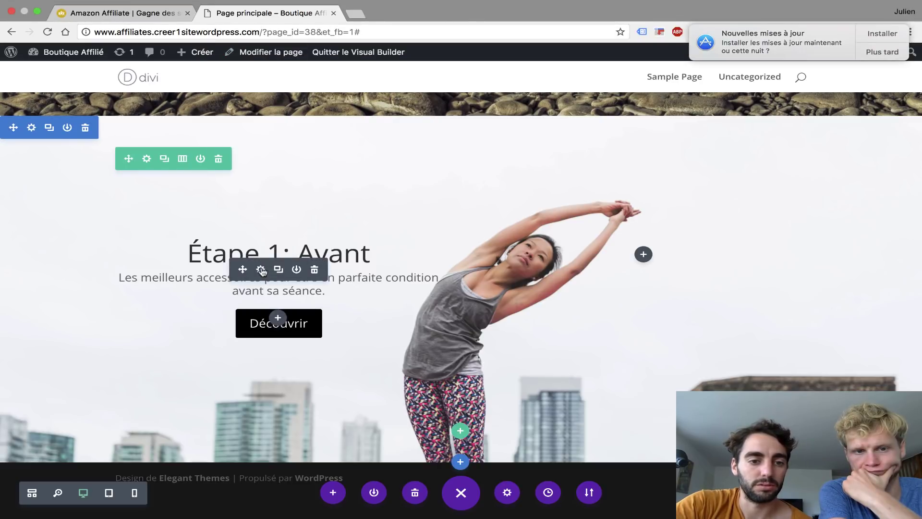
click(260, 268)
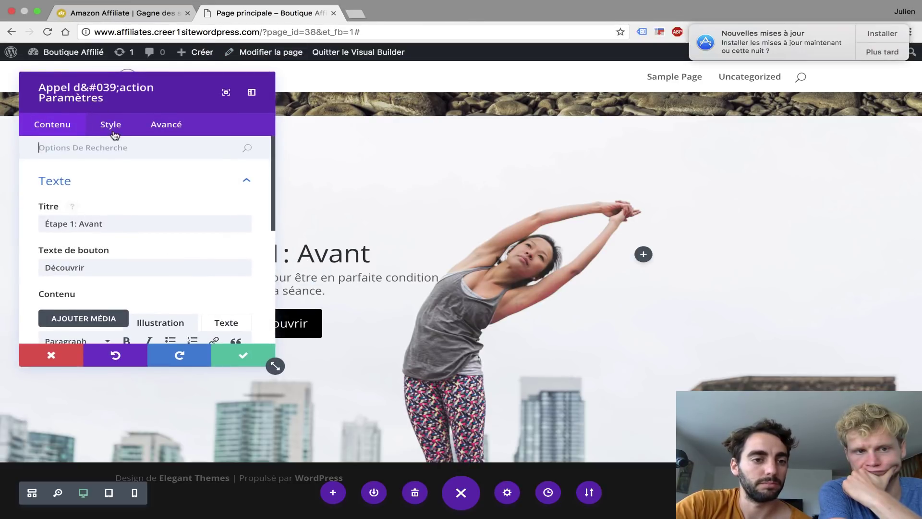
- Set the 'Étape 1: Avant' heading font size to 59px and save the module
click(111, 126)
click(145, 218)
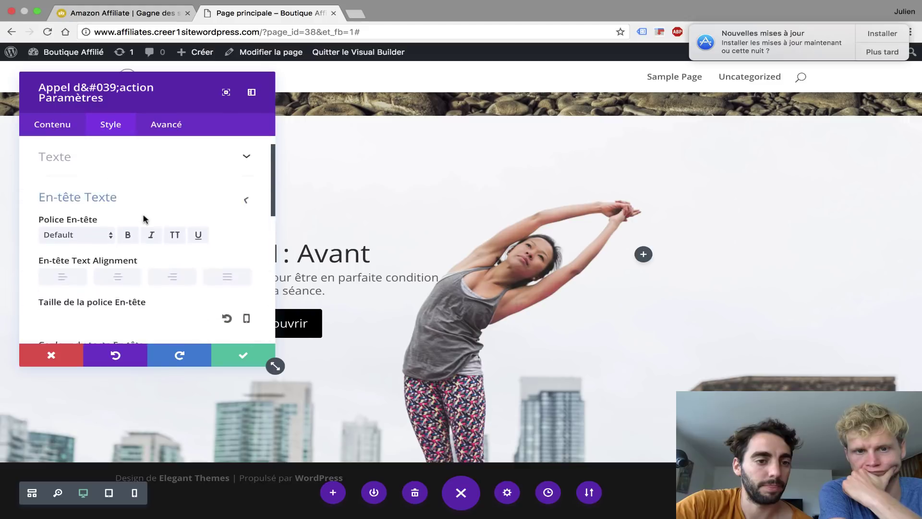
drag(91, 283, 110, 285)
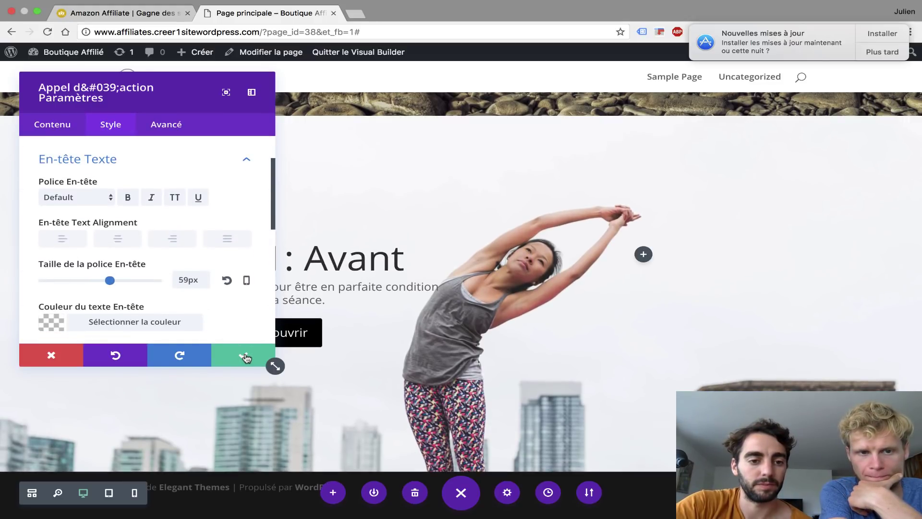
click(245, 357)
scroll(246, 354, down, 1)
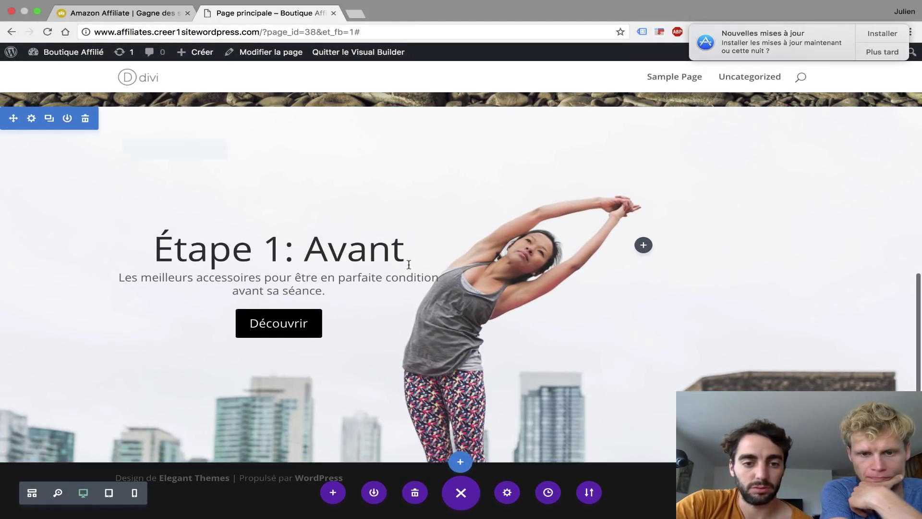
scroll(409, 265, up, 10)
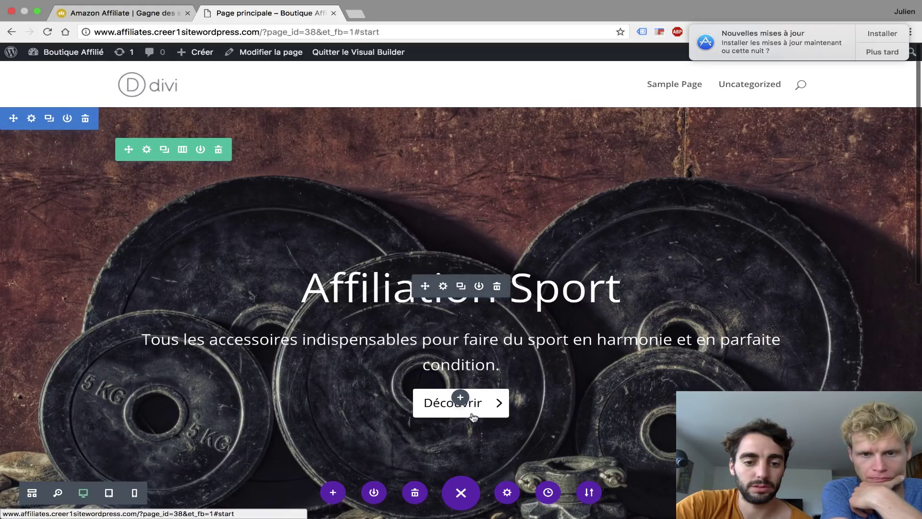
scroll(472, 417, down, 10)
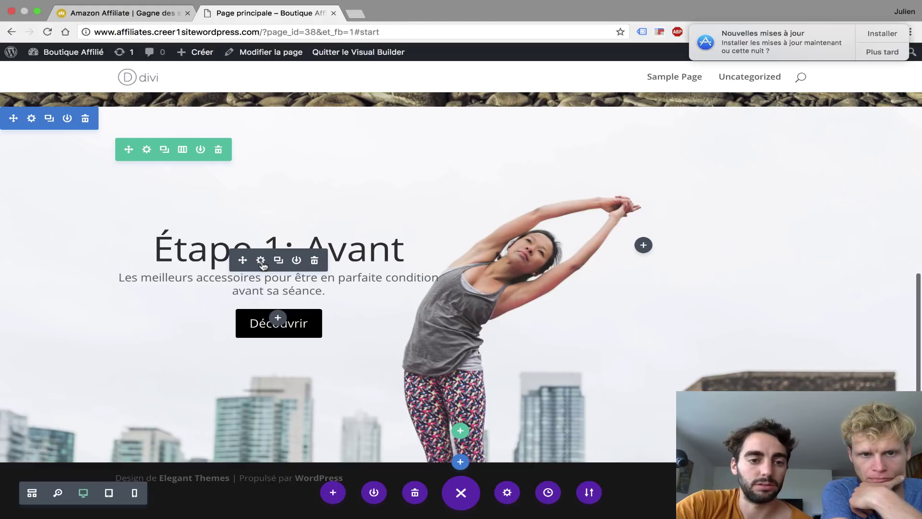
click(261, 261)
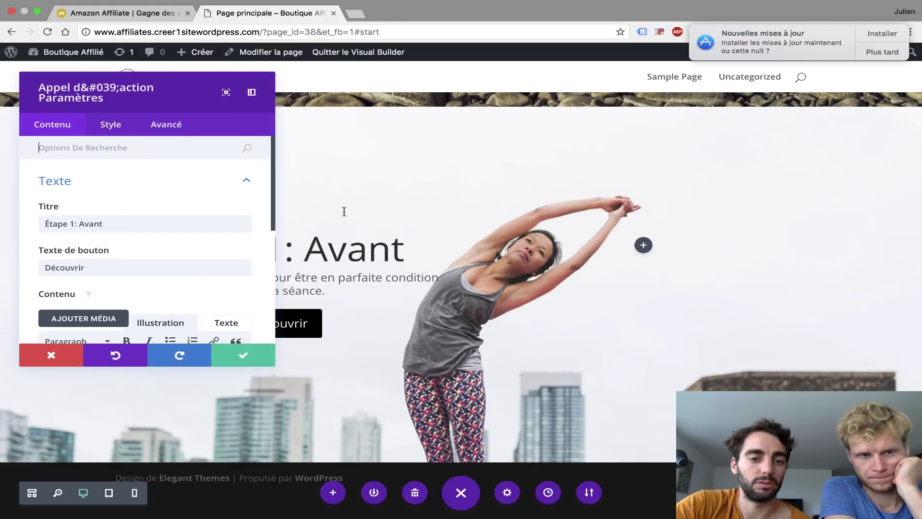
- Enter 'start' as the module's CSS ID under Avancé and save
click(162, 129)
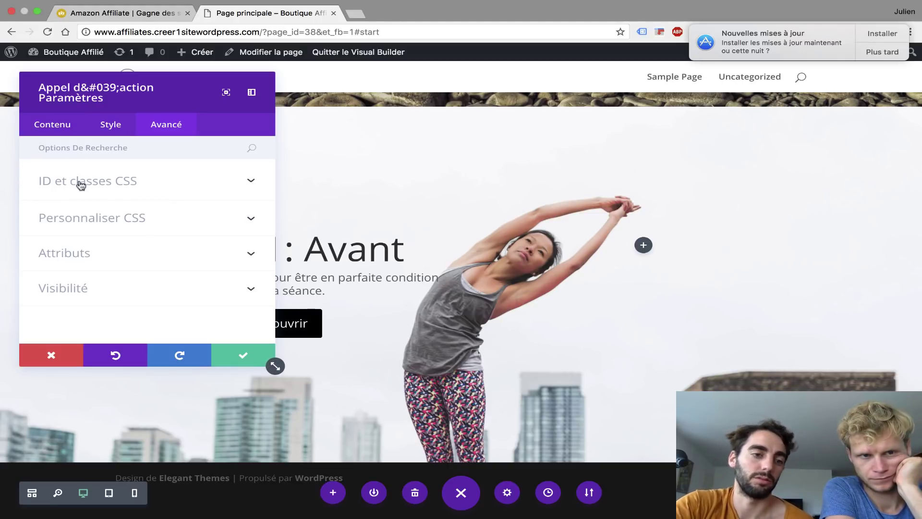
click(57, 186)
click(55, 221)
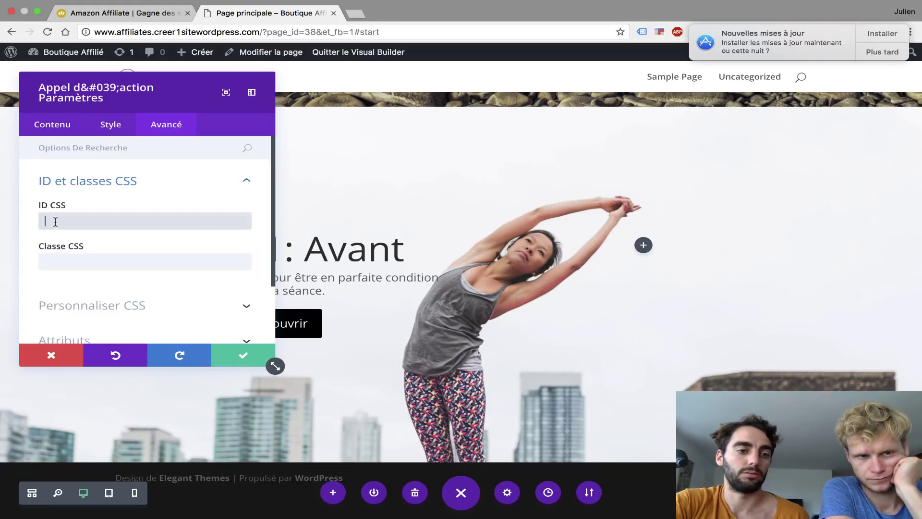
text(start)
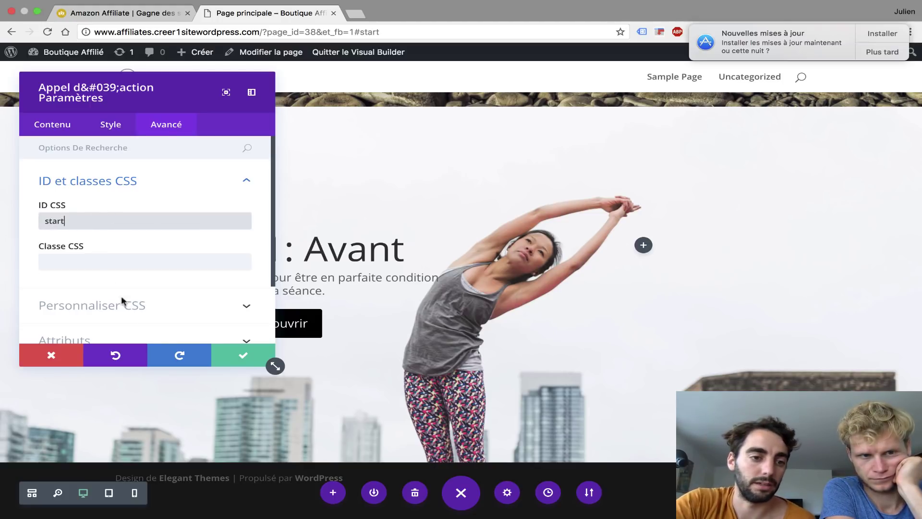
click(238, 358)
scroll(408, 140, up, 10)
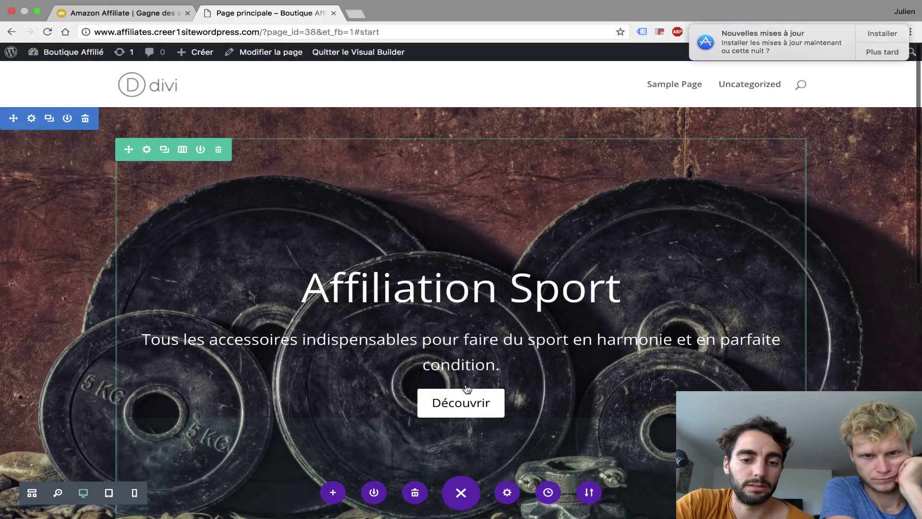
mouse_move(473, 413)
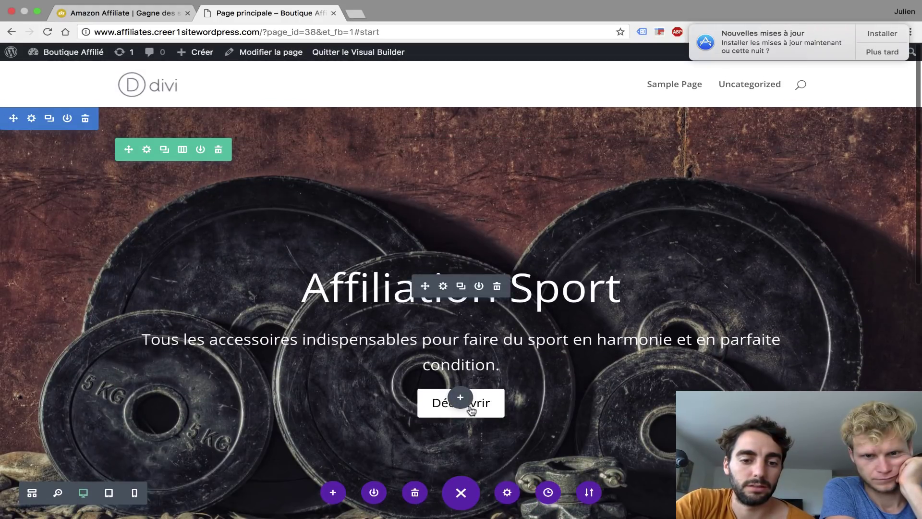
scroll(473, 412, down, 10)
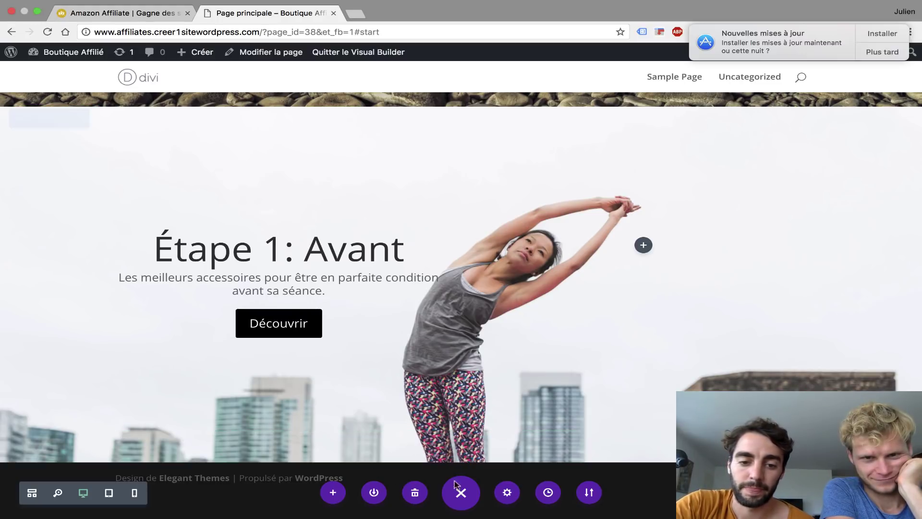
- Add a Normal section with a single-column row below Étape 1 and choose Appel d'action
click(460, 462)
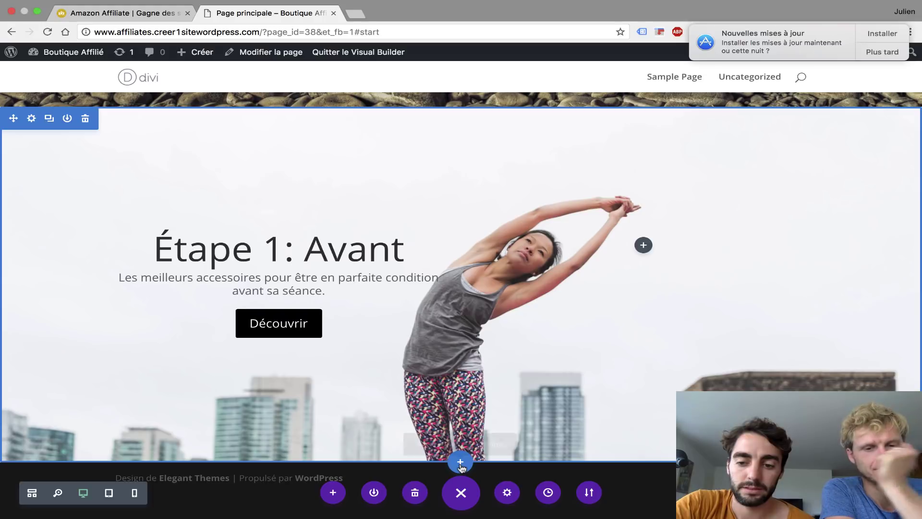
click(376, 422)
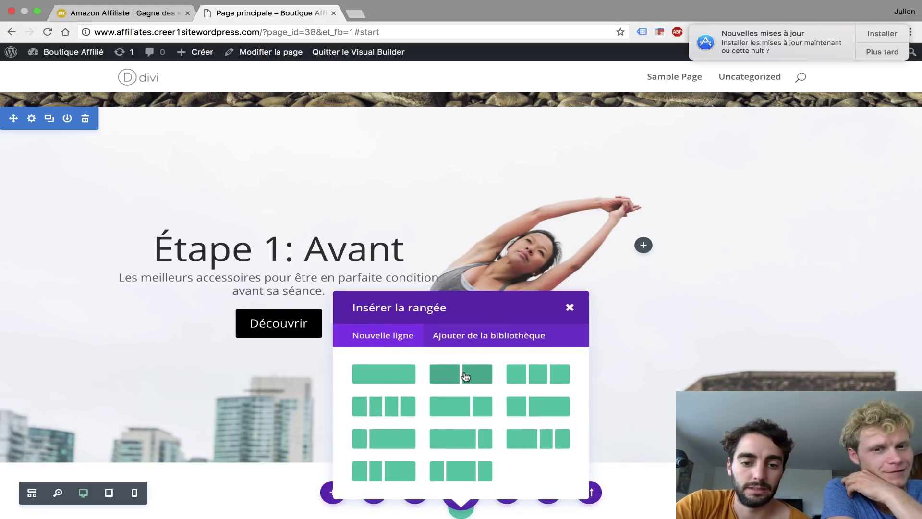
click(397, 380)
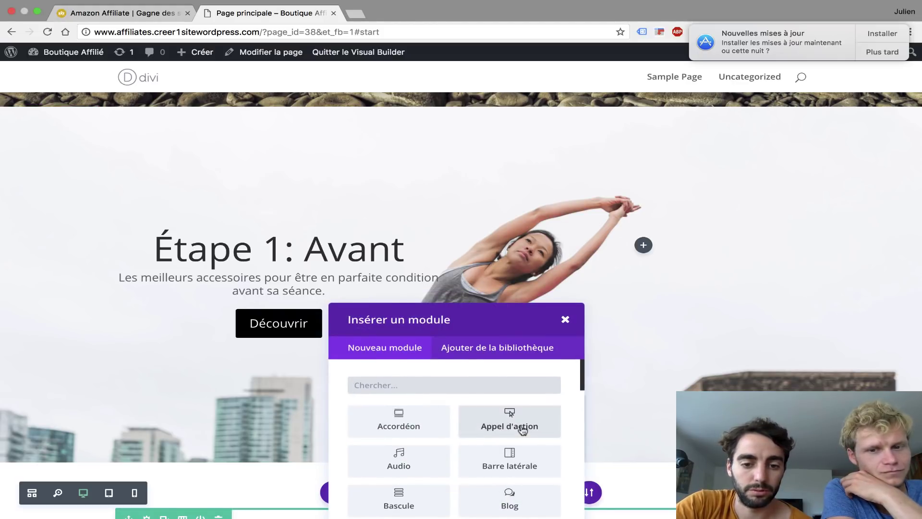
click(522, 427)
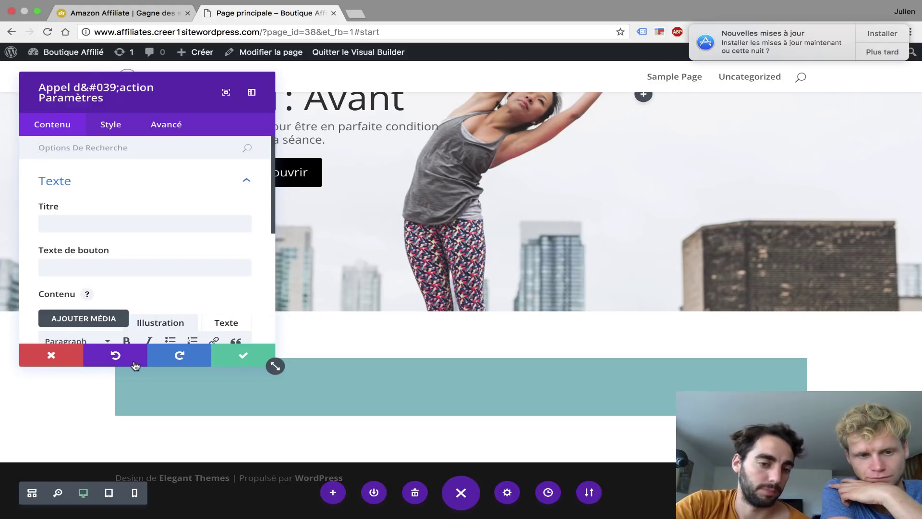
- Discard the empty call-to-action and its new section, then duplicate the Étape 1: Avant section
click(50, 356)
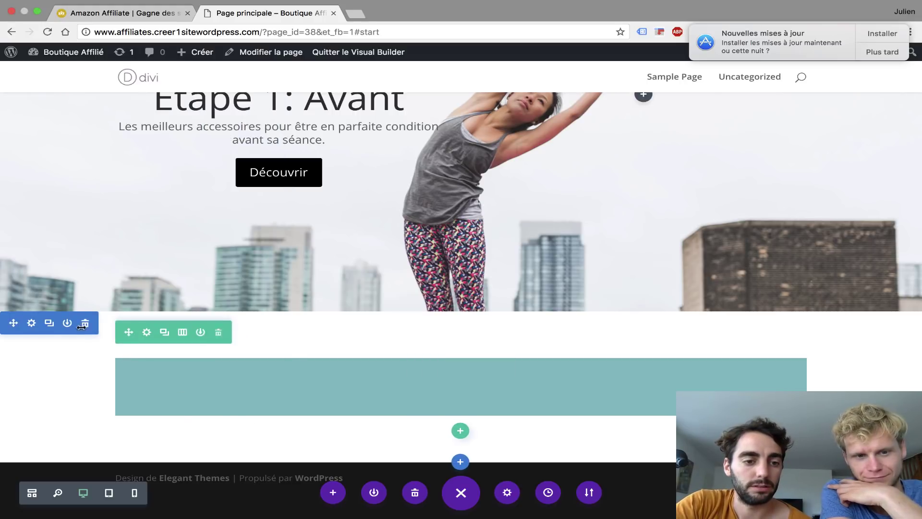
click(84, 323)
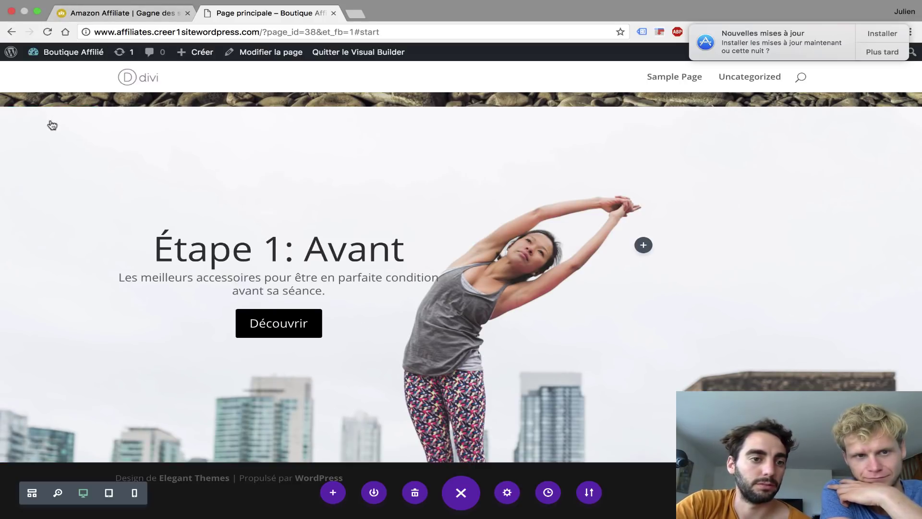
click(49, 118)
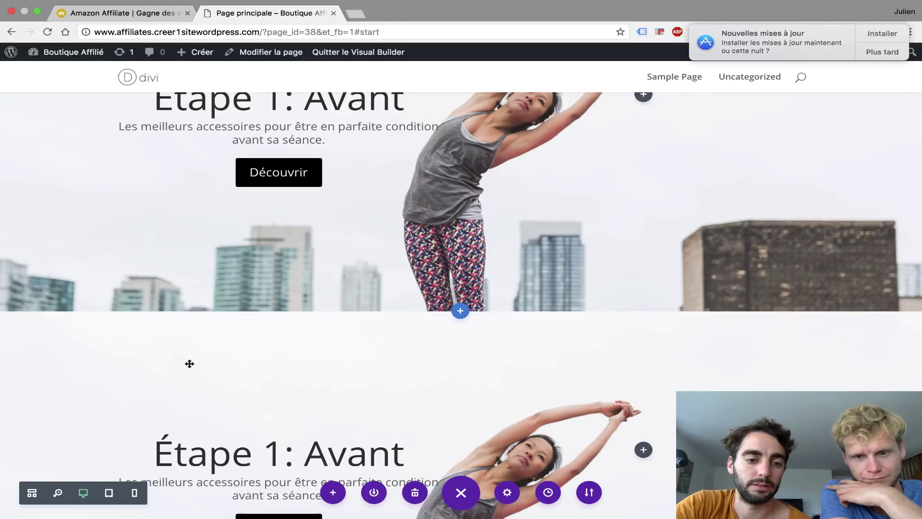
scroll(189, 362, down, 5)
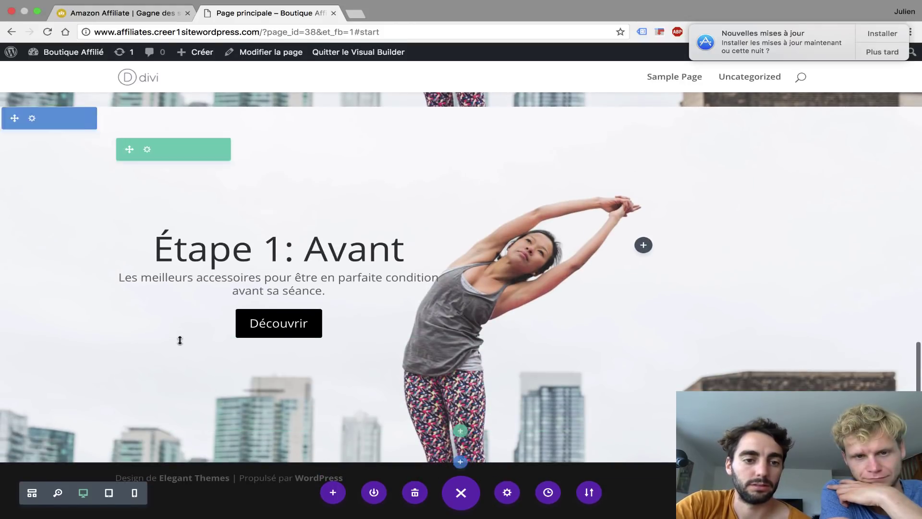
mouse_move(246, 262)
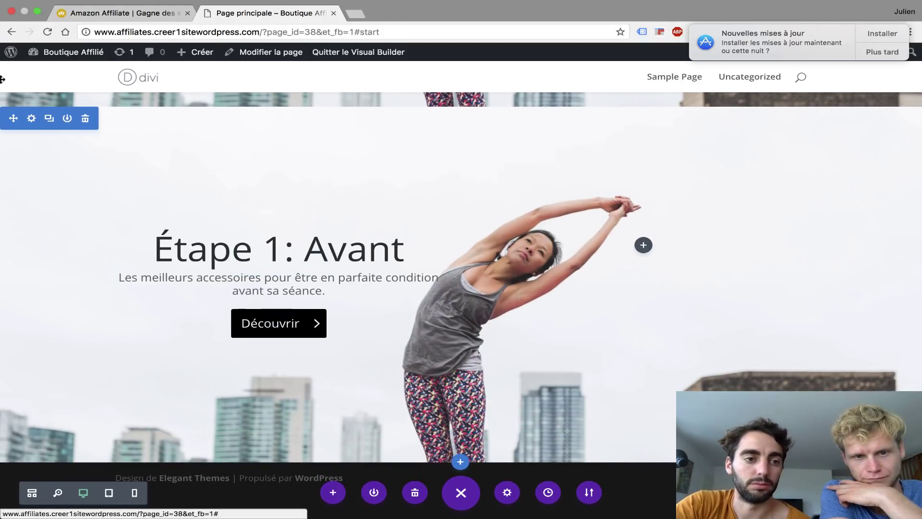
- Swap the section's stretching-woman Fond image for newly uploaded photo.jpg and save the section
click(32, 120)
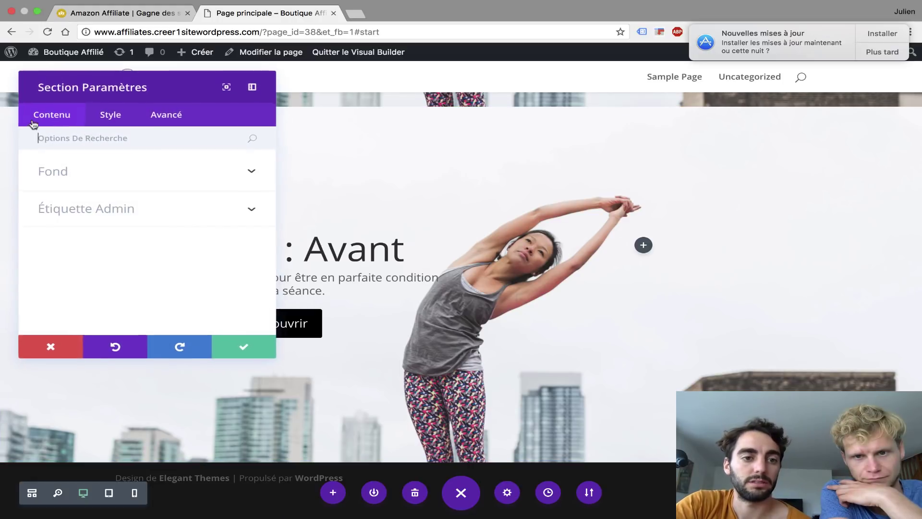
click(101, 177)
scroll(175, 273, down, 3)
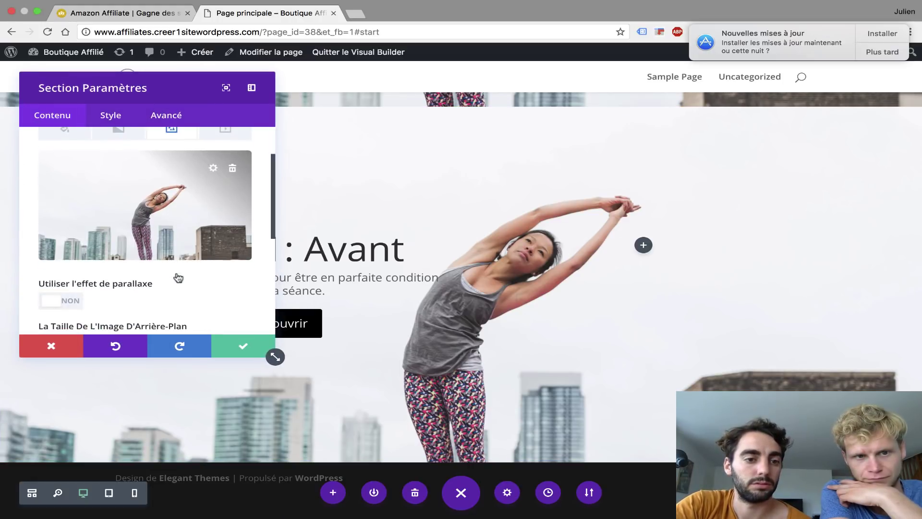
click(231, 169)
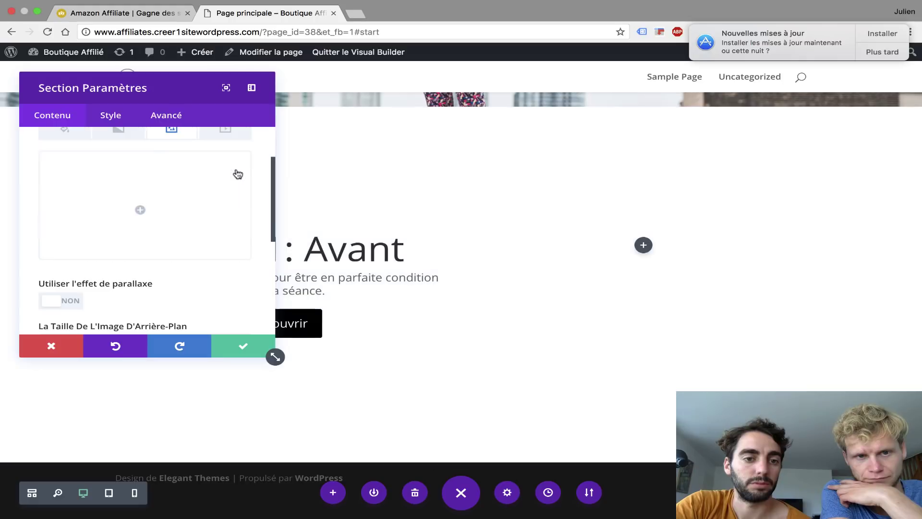
click(139, 208)
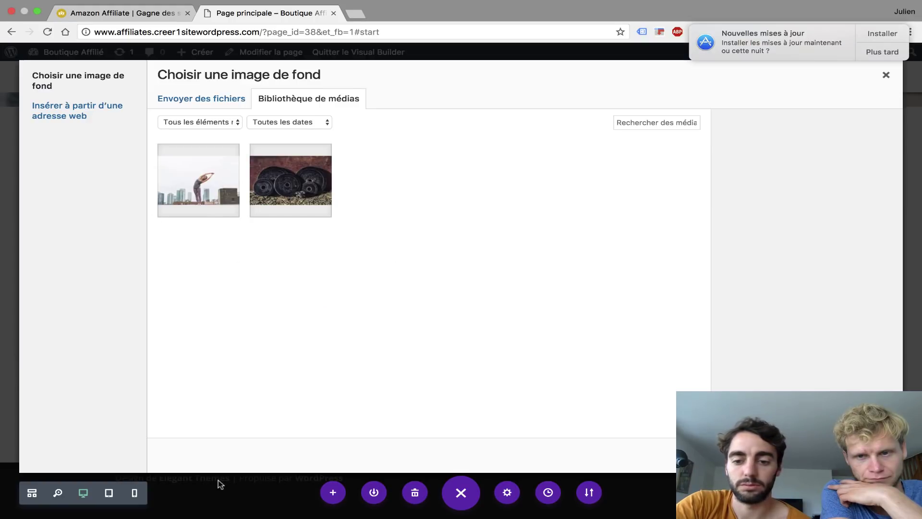
click(173, 99)
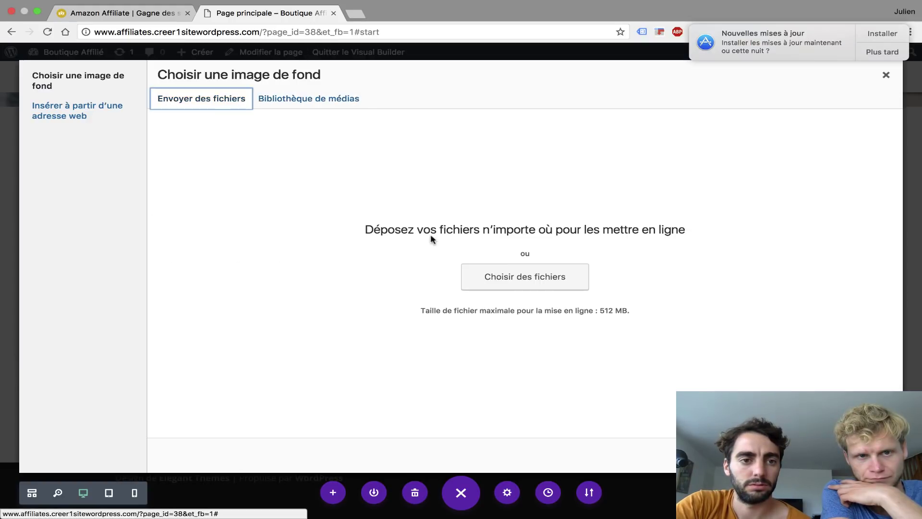
click(509, 273)
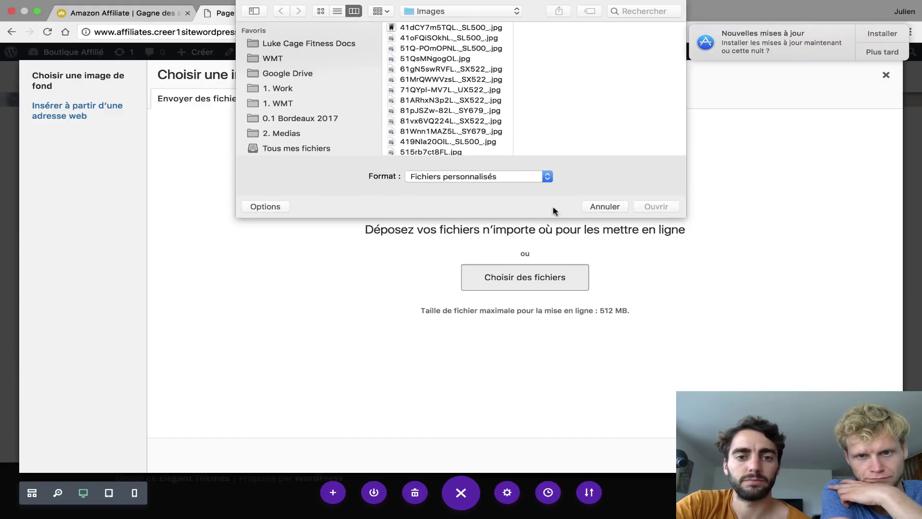
scroll(446, 116, up, 1)
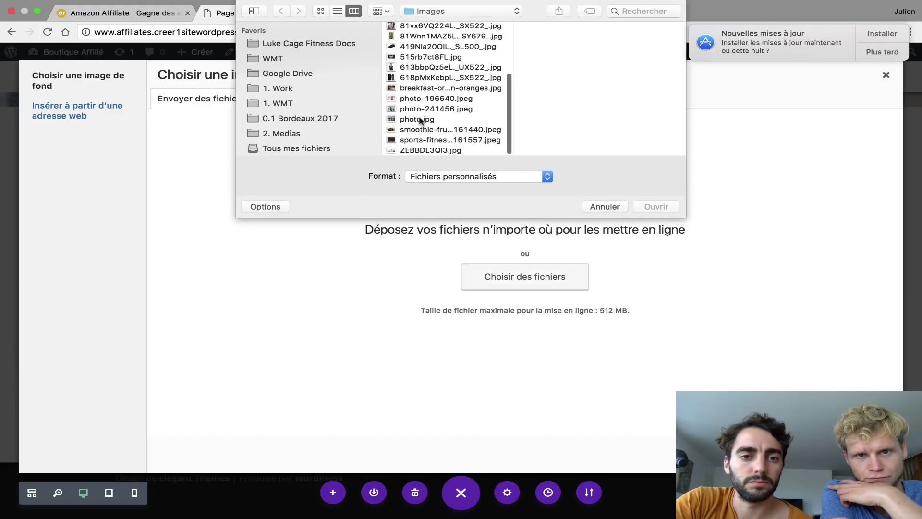
click(419, 119)
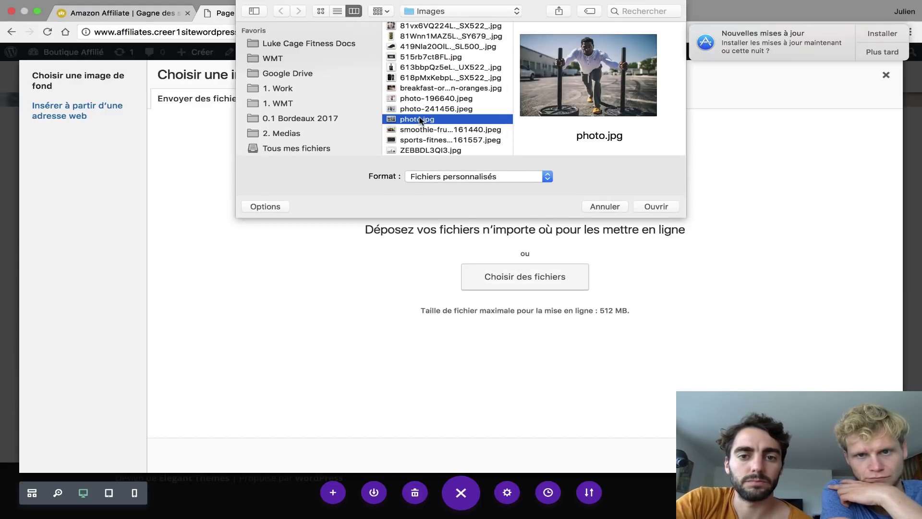
click(656, 205)
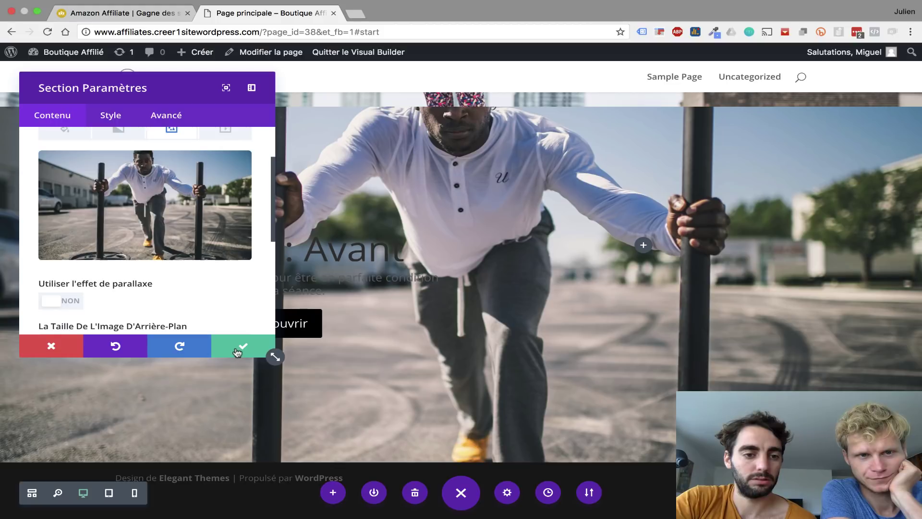
click(236, 350)
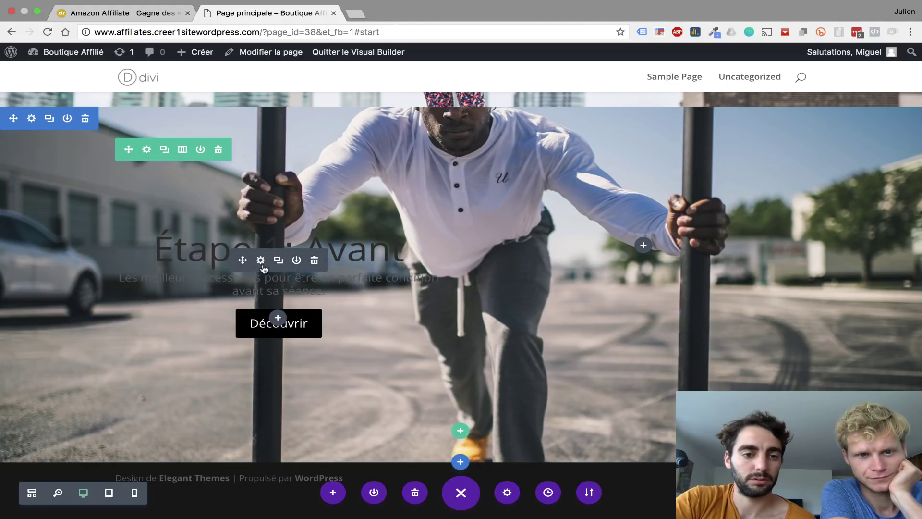
click(182, 149)
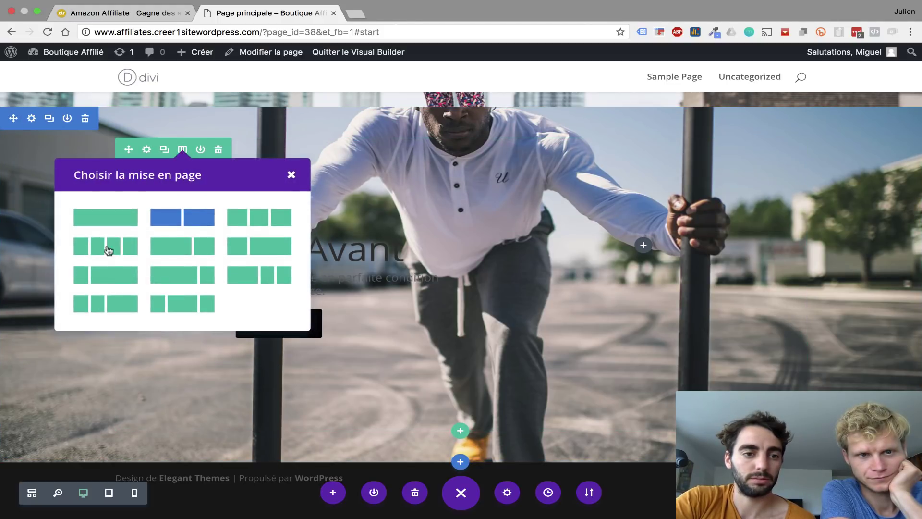
click(135, 219)
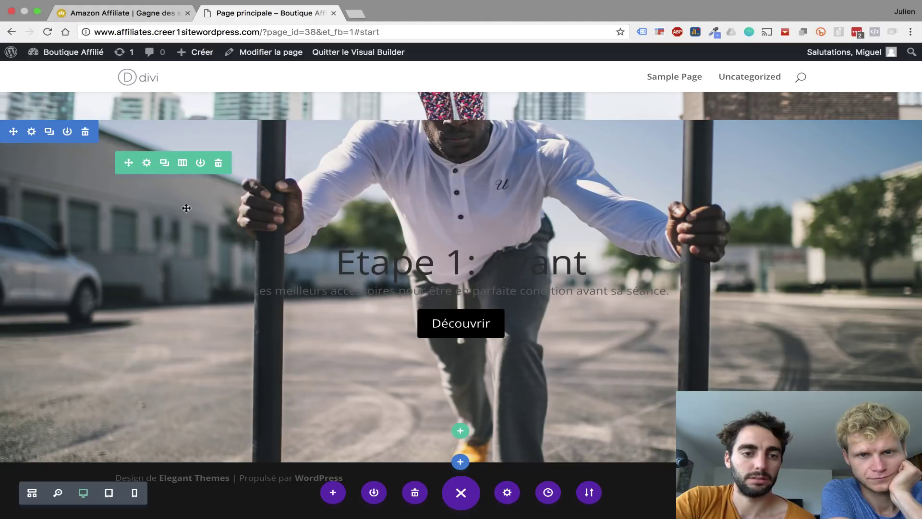
click(180, 163)
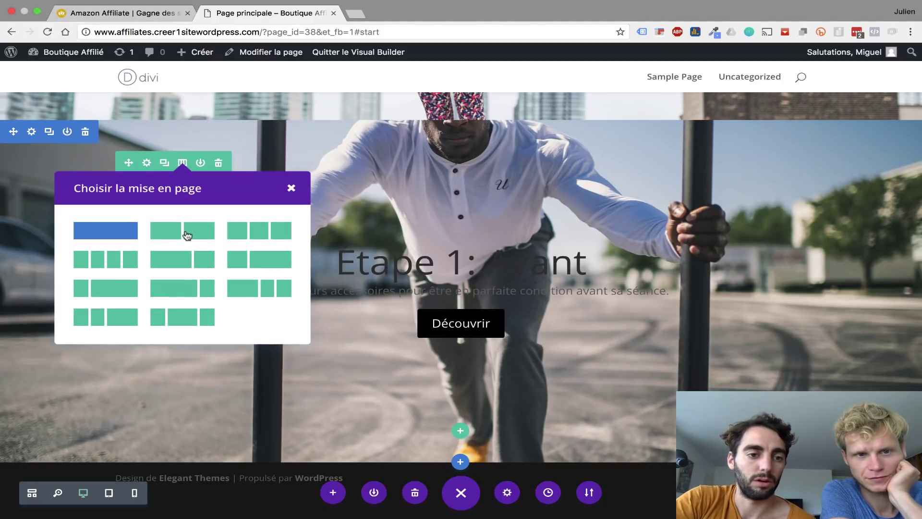
click(185, 232)
scroll(354, 233, up, 3)
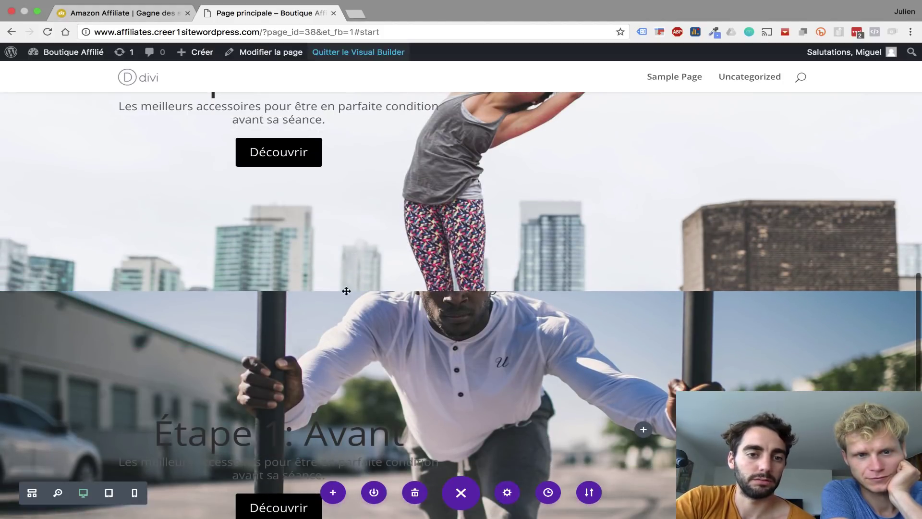
scroll(346, 290, up, 3)
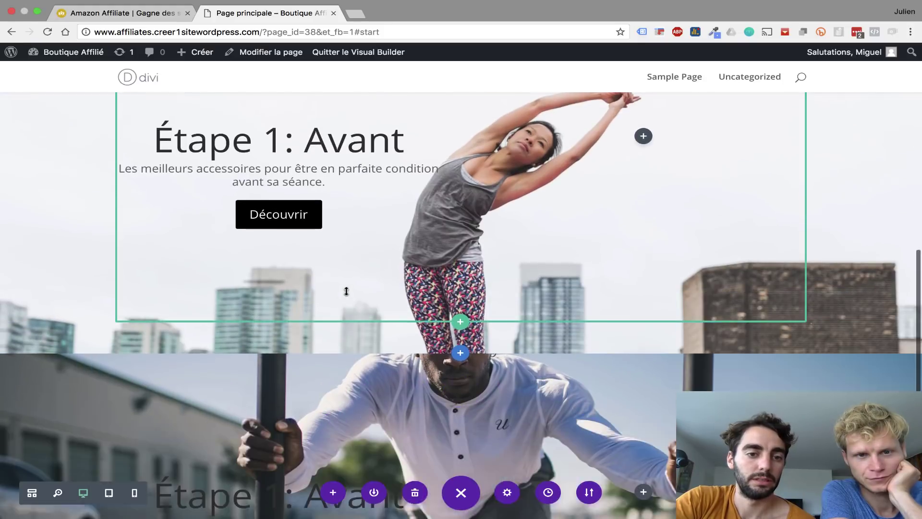
scroll(346, 290, down, 6)
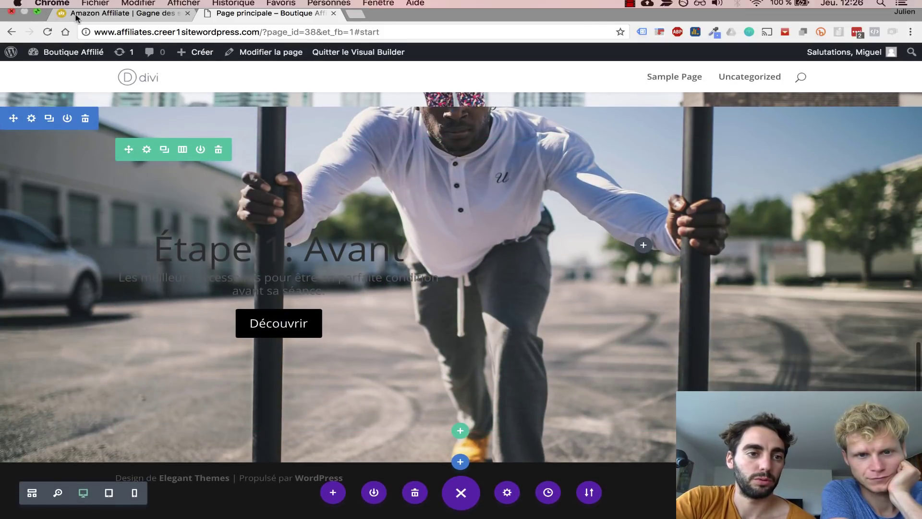
click(94, 26)
scroll(430, 385, down, 8)
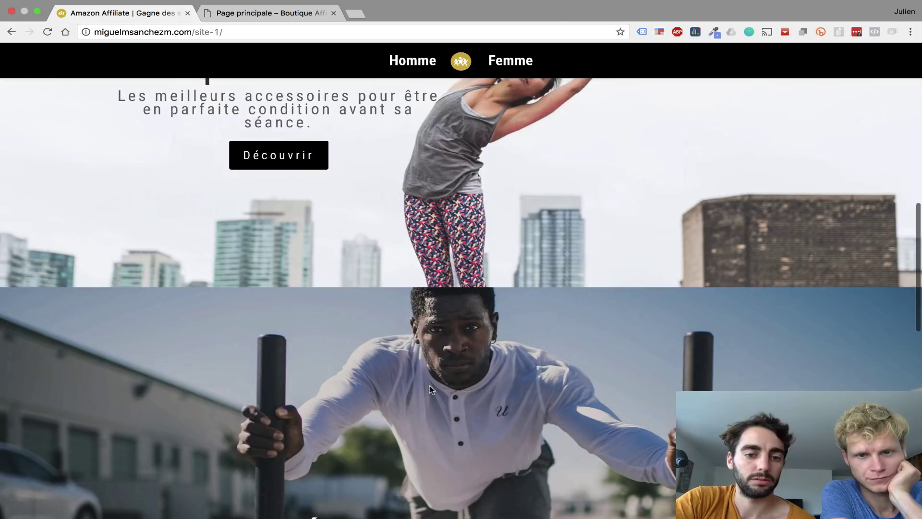
scroll(429, 385, down, 2)
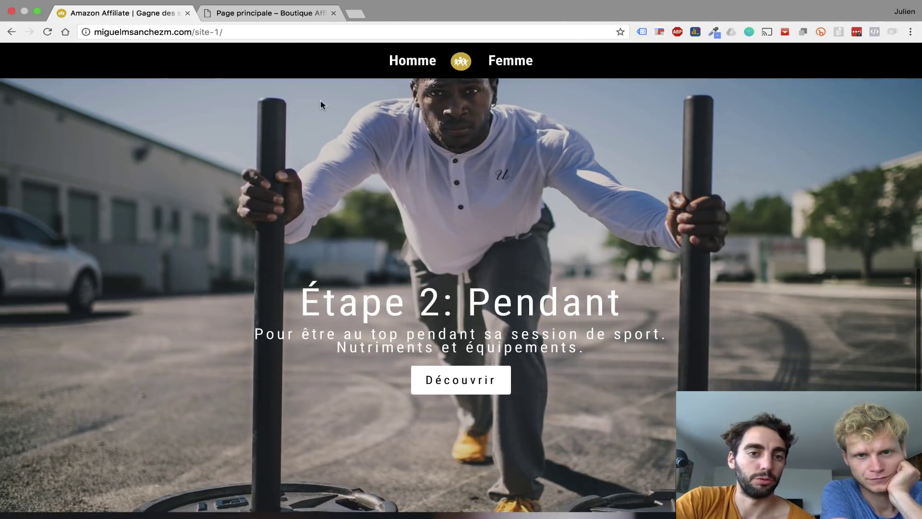
click(235, 11)
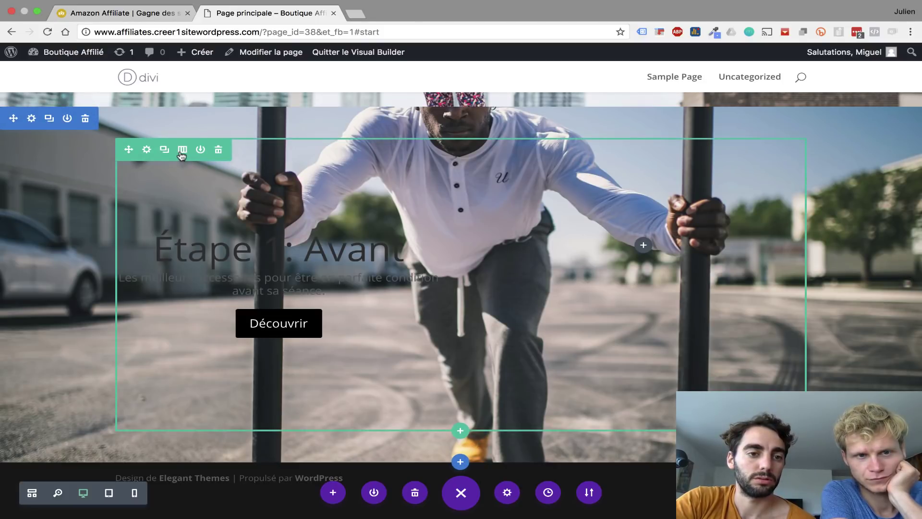
- Switch the hero row to a single full-width column and open its call-to-action module settings
click(182, 150)
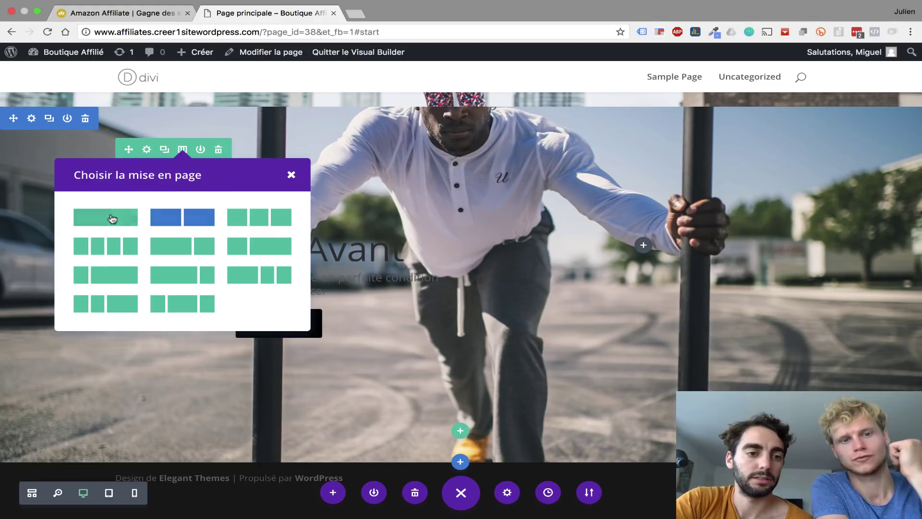
click(111, 218)
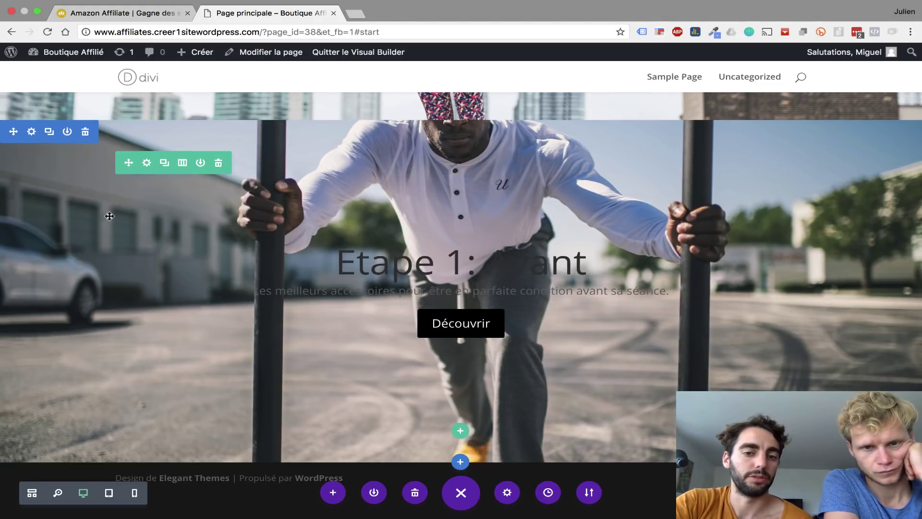
mouse_move(438, 298)
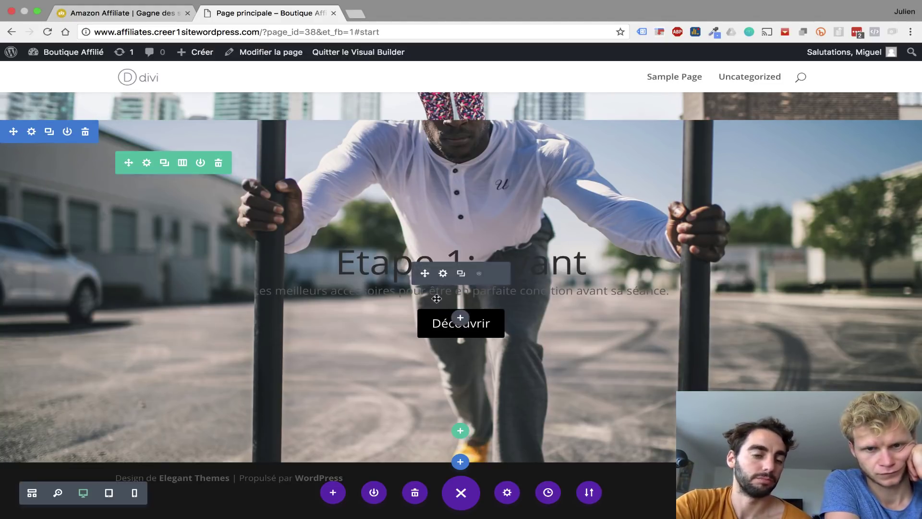
click(443, 273)
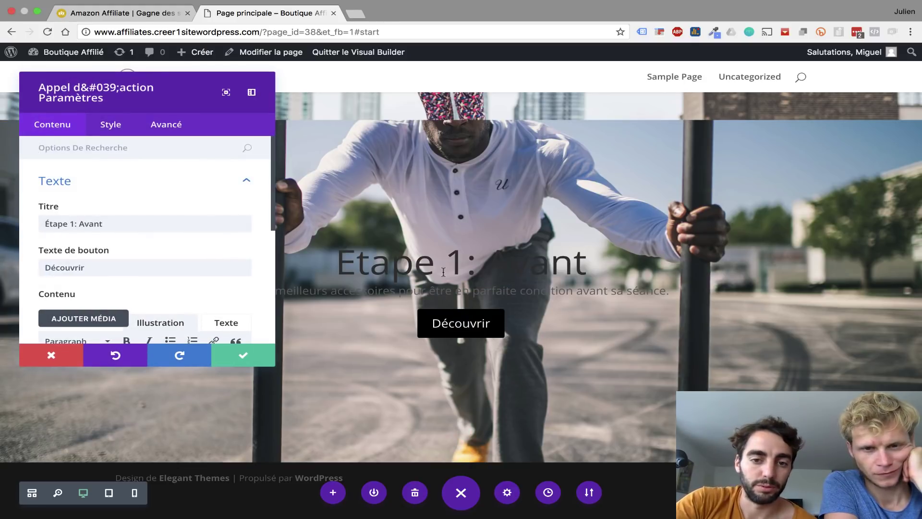
- Set the call-to-action text colour to light in the Style tab
click(115, 127)
click(100, 195)
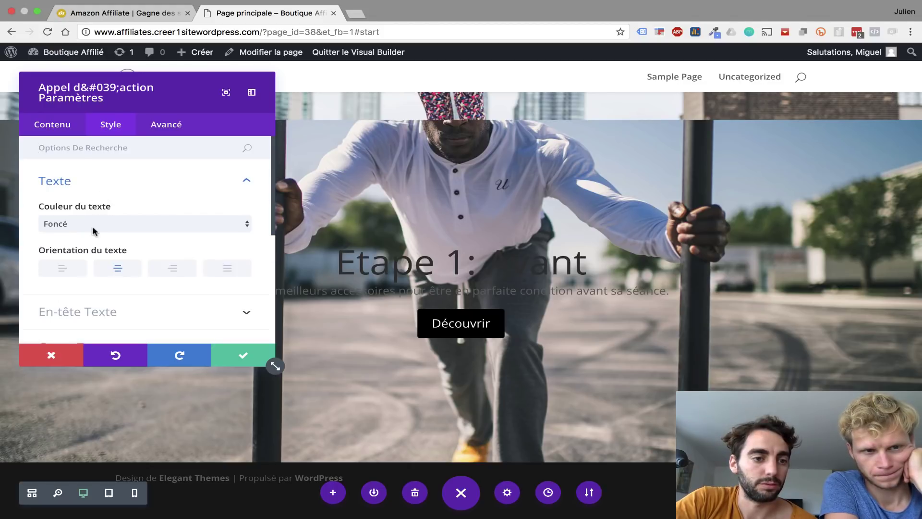
click(83, 222)
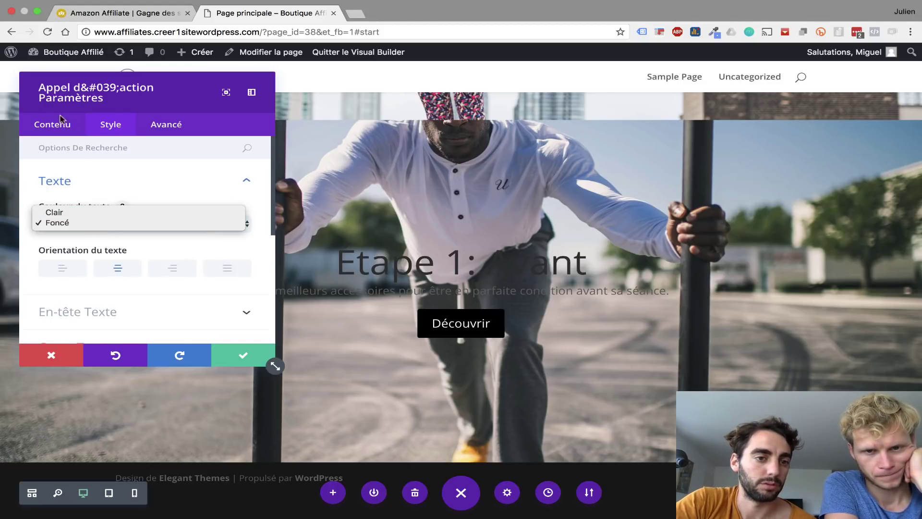
click(70, 212)
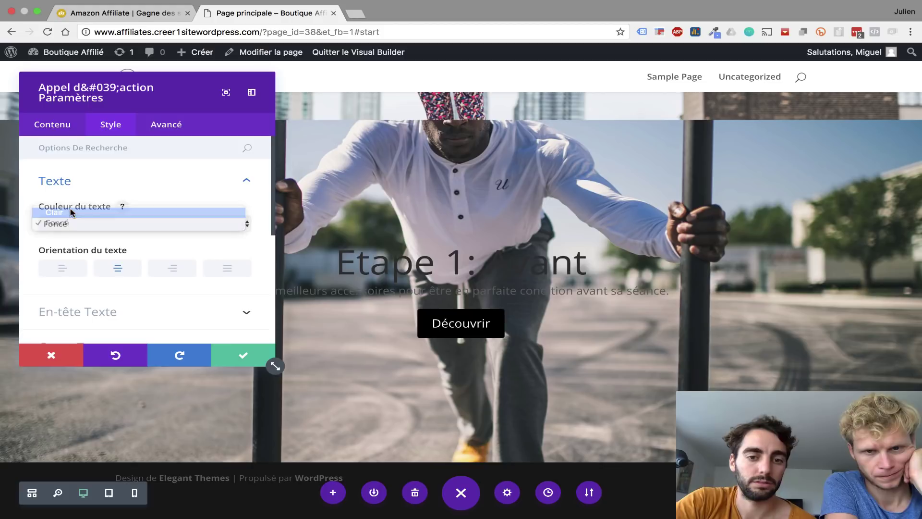
scroll(145, 161, down, 5)
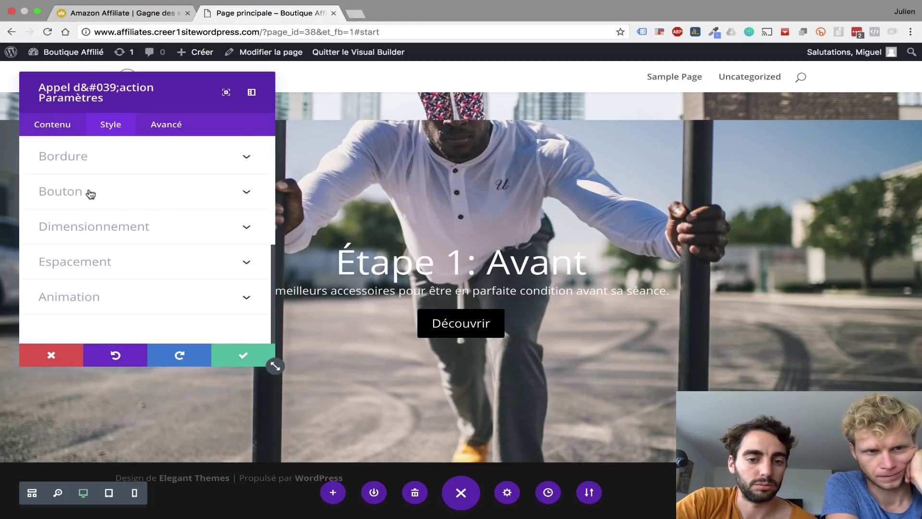
- Set the Découvrir button text colour to black
click(90, 194)
scroll(151, 250, down, 2)
click(151, 248)
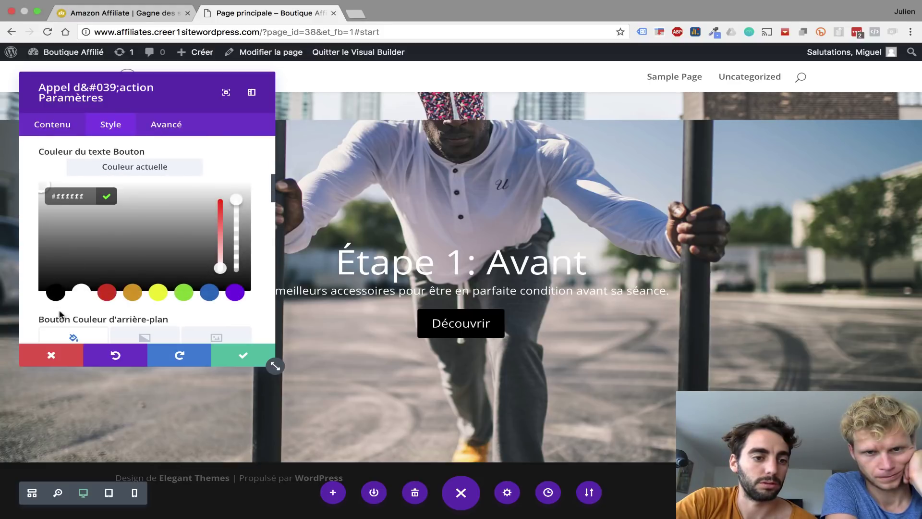
click(56, 295)
scroll(74, 195, down, 3)
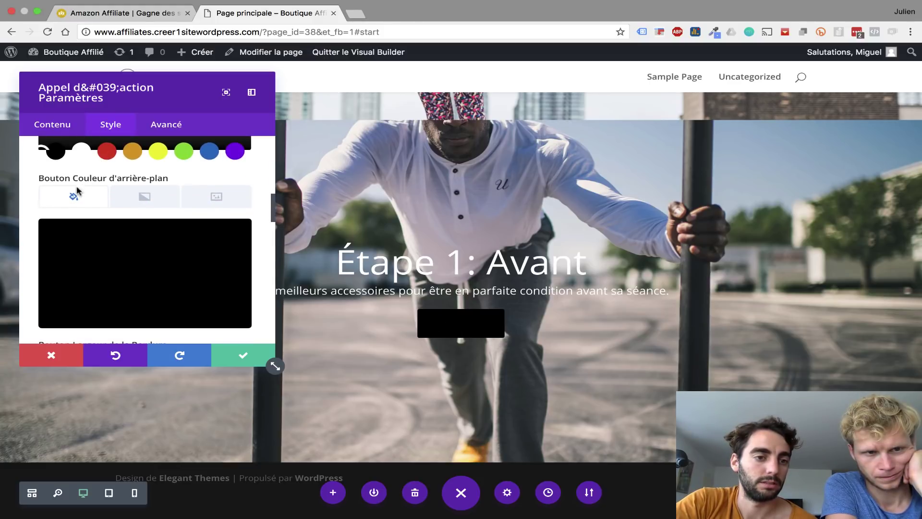
scroll(82, 260, down, 1)
- Give the button a white background and white border, and save the module
click(231, 202)
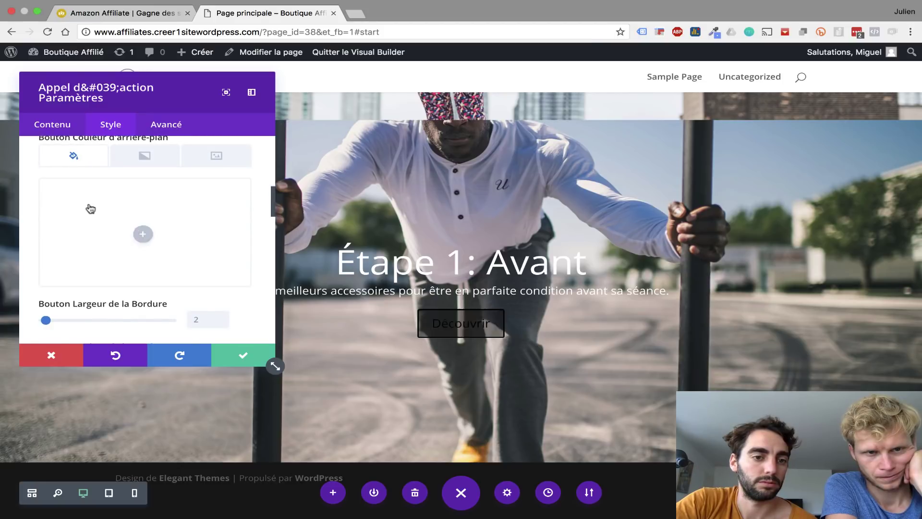
click(145, 232)
click(81, 288)
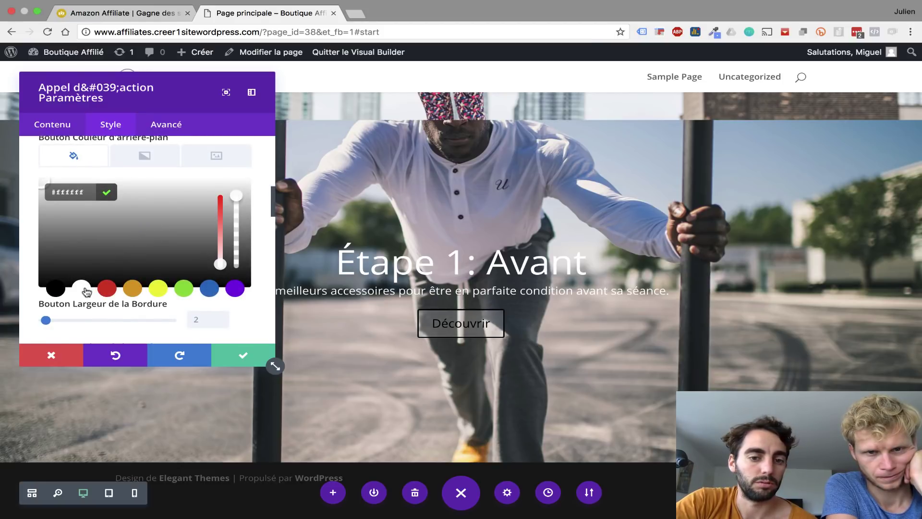
scroll(87, 290, down, 3)
scroll(72, 269, down, 3)
click(50, 222)
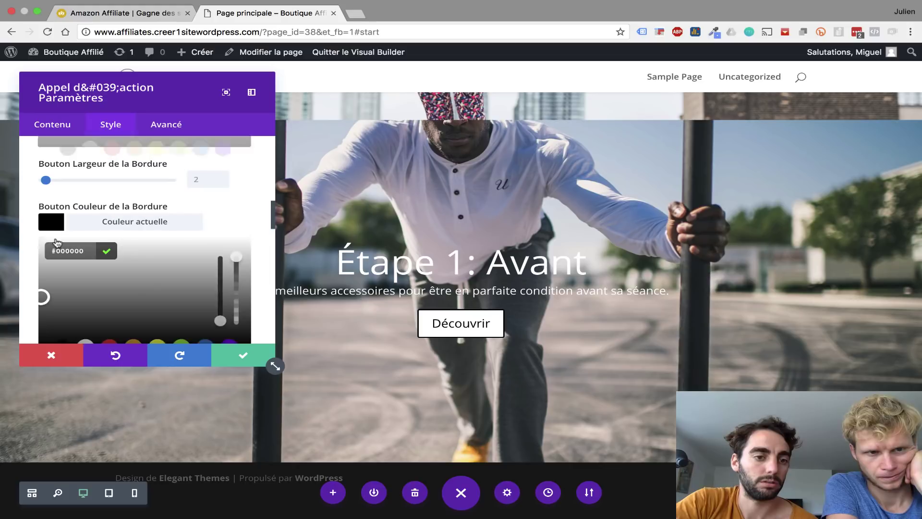
scroll(91, 284, down, 3)
click(82, 284)
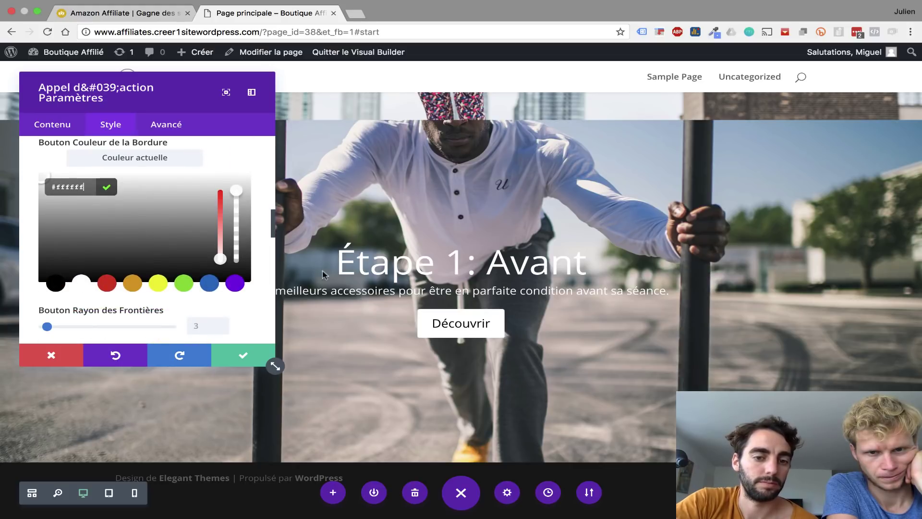
click(223, 354)
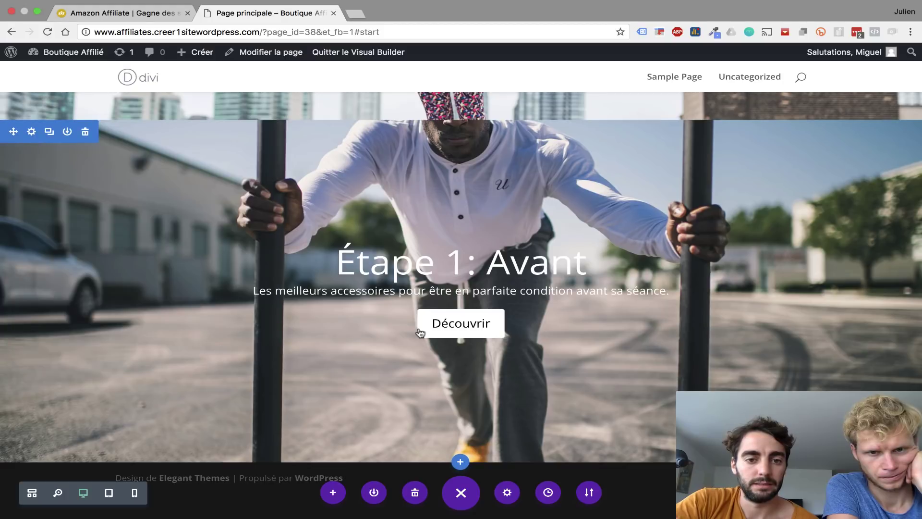
- Open the hero row's Style > Espacement settings and enter a new top padding value
scroll(419, 329, down, 3)
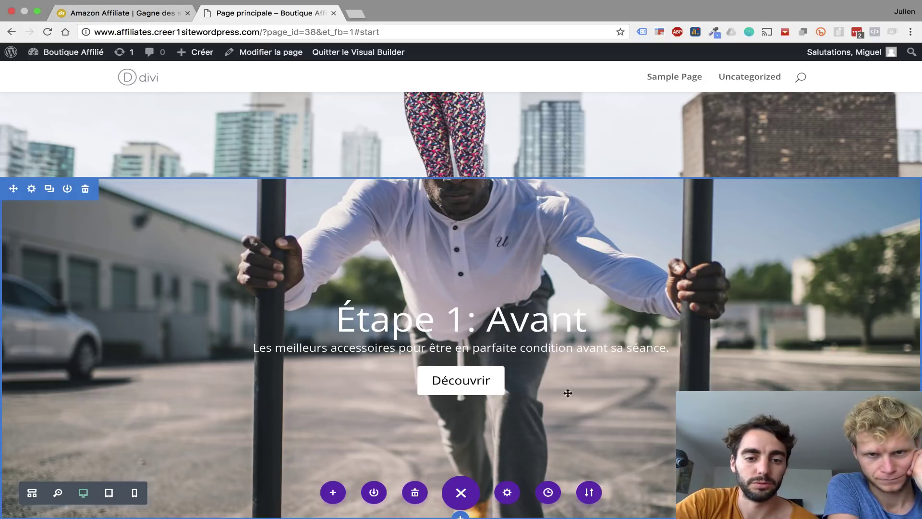
scroll(585, 411, down, 2)
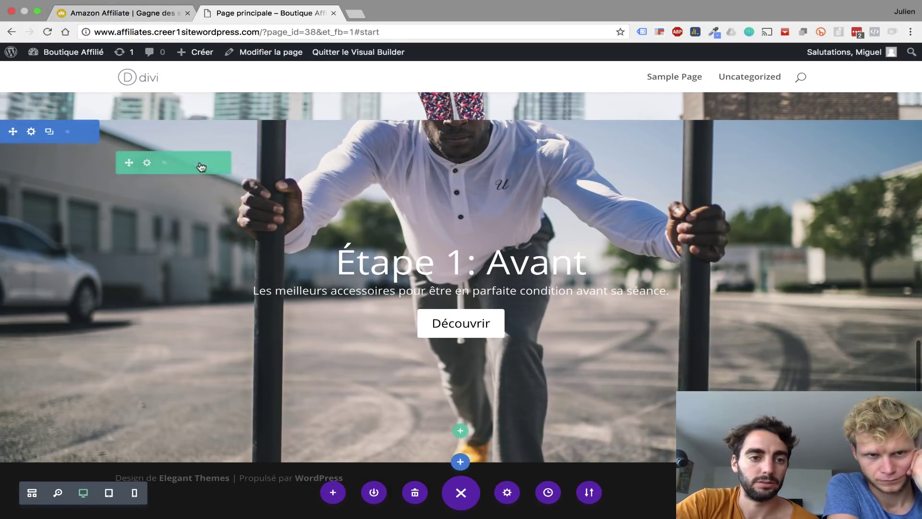
click(147, 163)
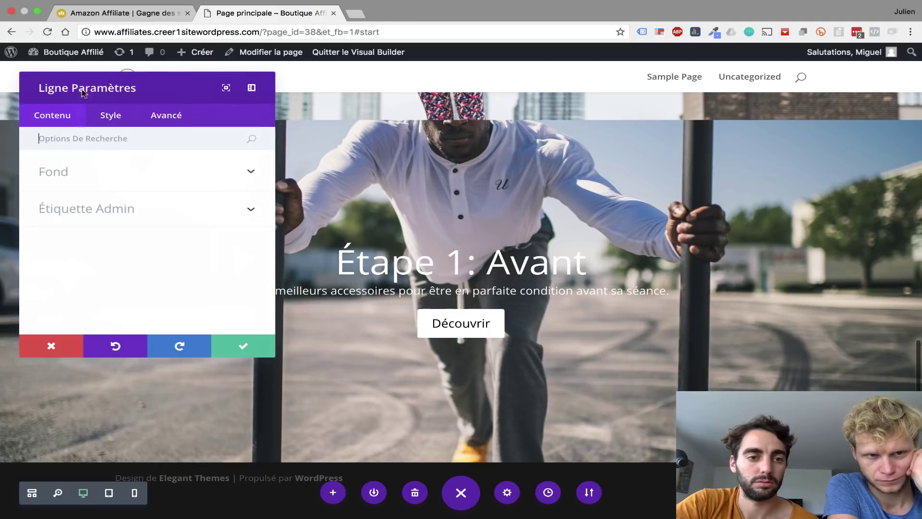
click(112, 118)
click(99, 250)
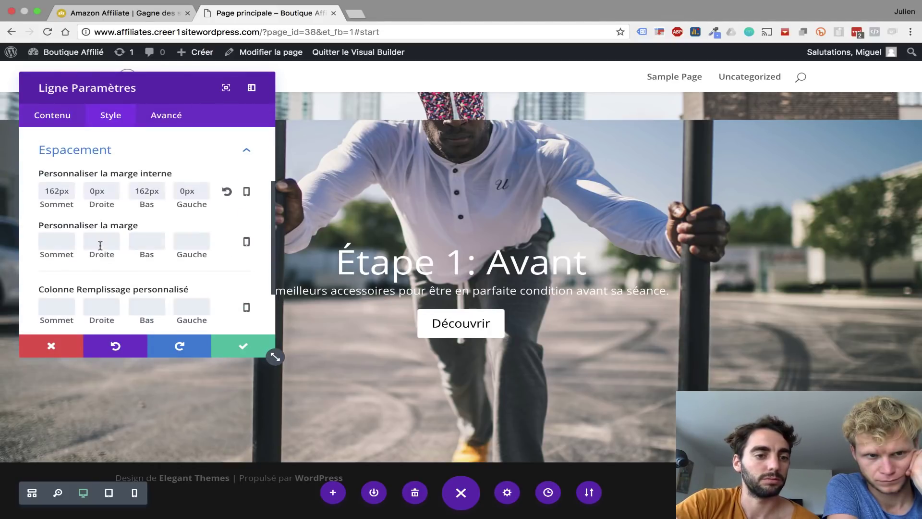
drag(55, 190, 41, 190)
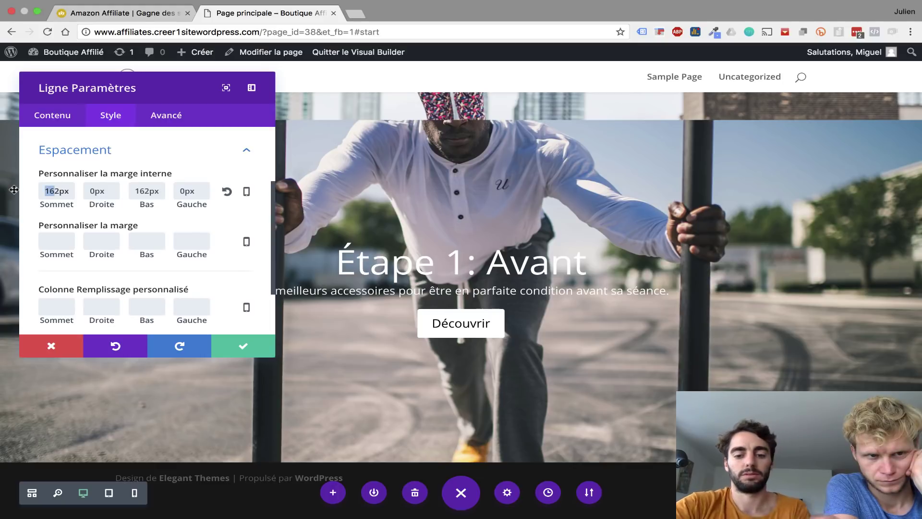
text(250)
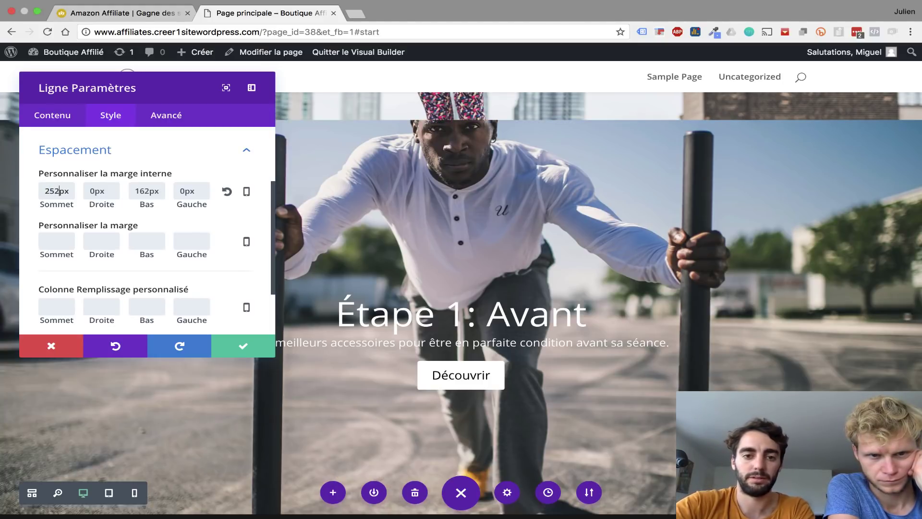
key(BackSpace)
text(0)
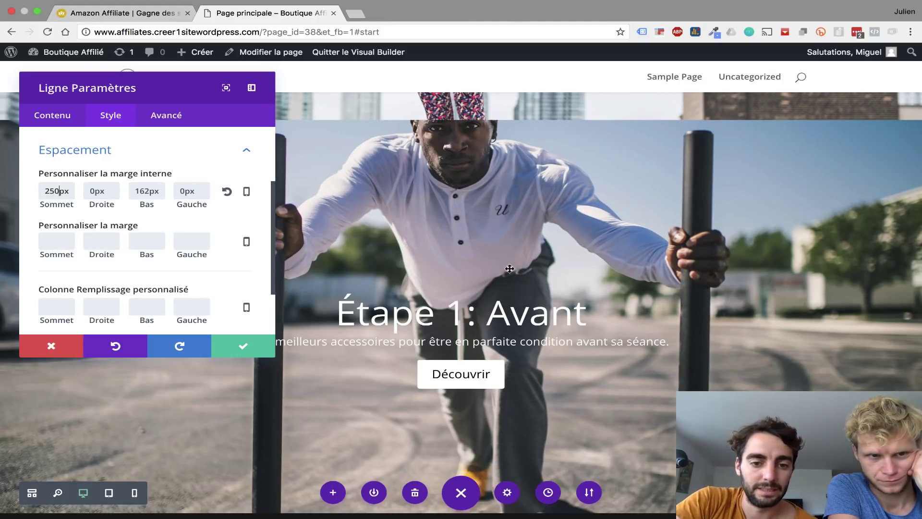
- Check the reference site, then set row padding to 290px top and 150px bottom and save
click(143, 15)
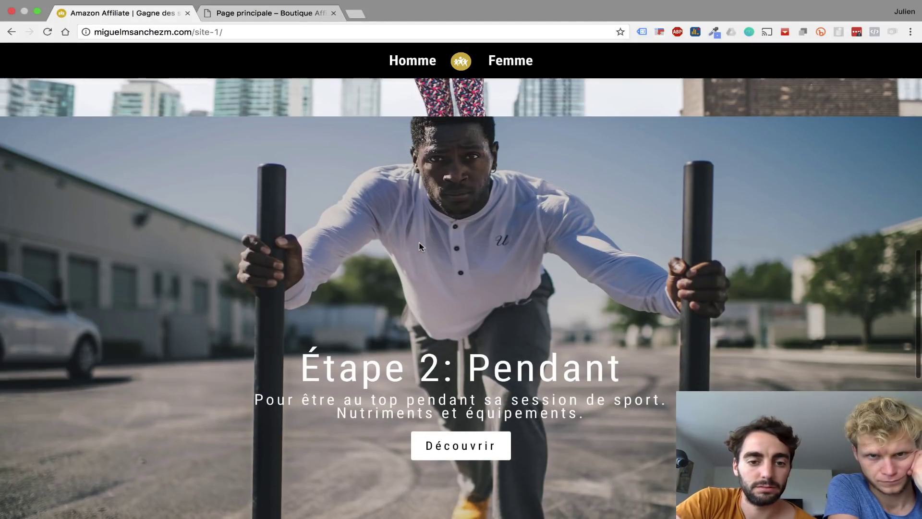
scroll(419, 246, down, 1)
scroll(419, 247, up, 3)
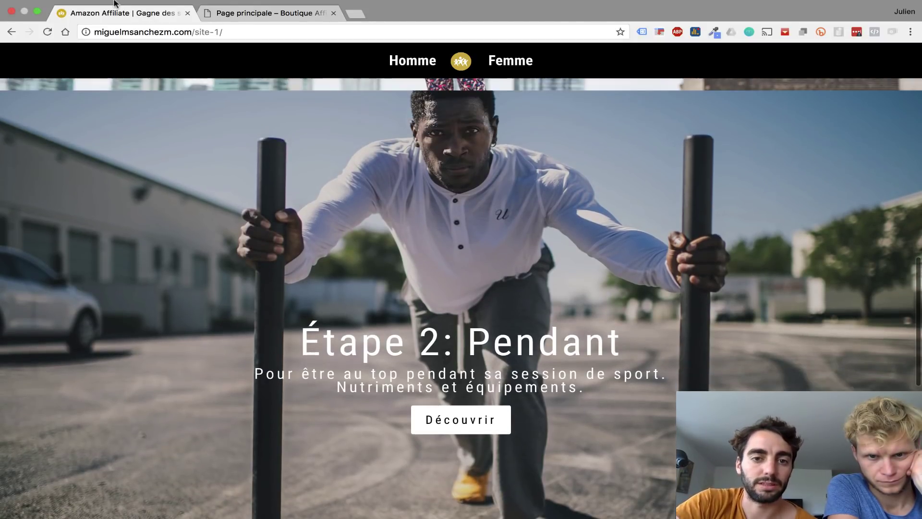
click(249, 14)
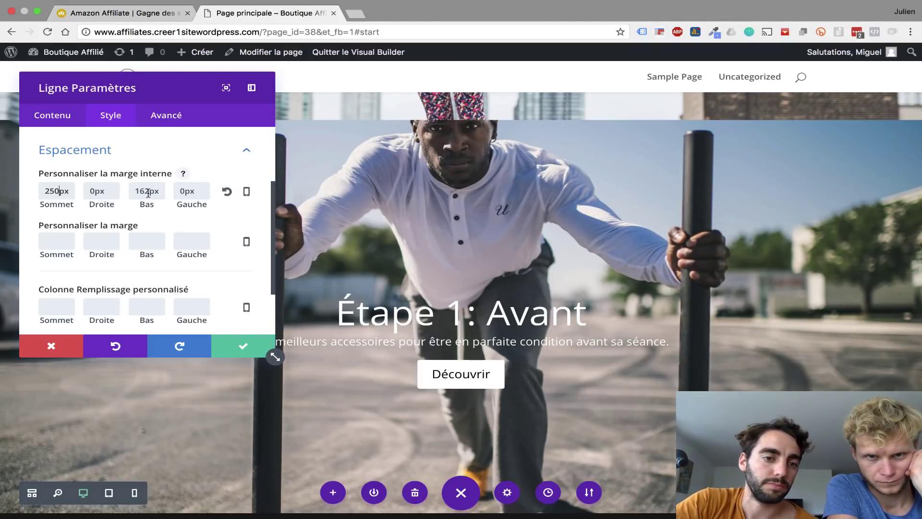
key(BackSpace)
key(BackSpace)
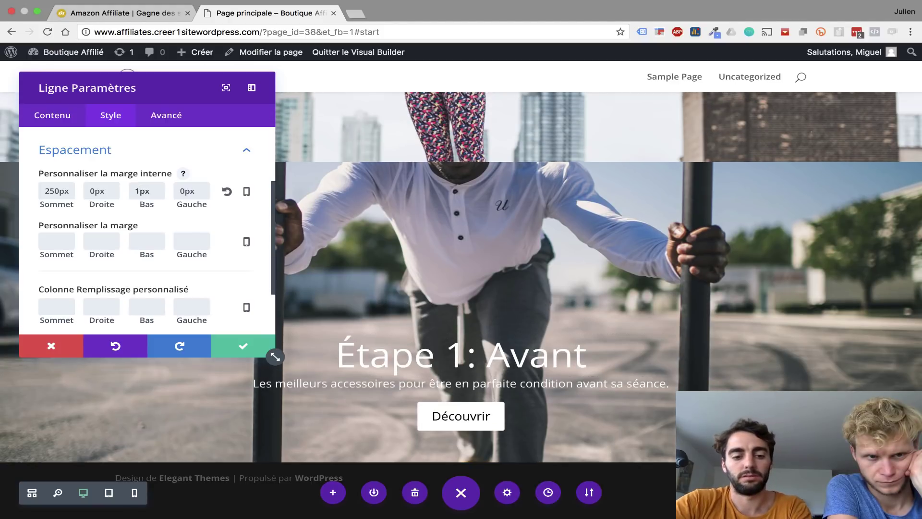
text(50)
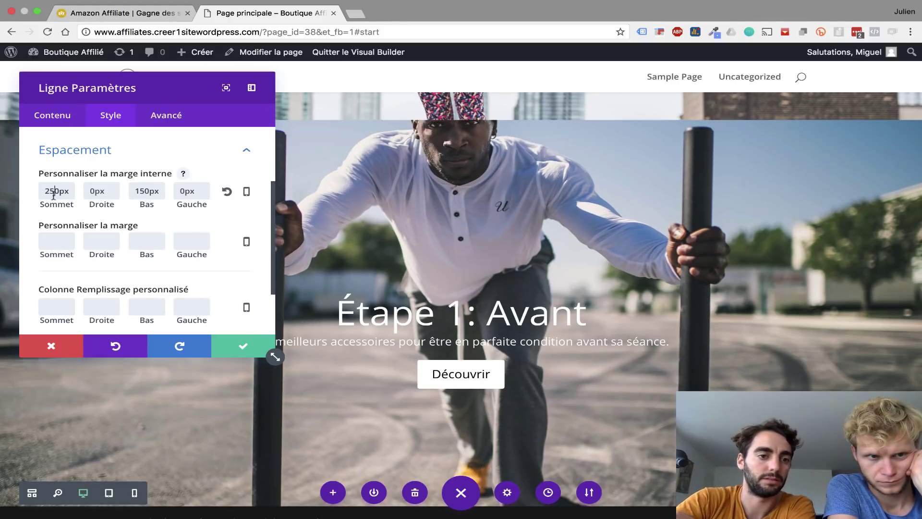
key(BackSpace)
key(BackSpace)
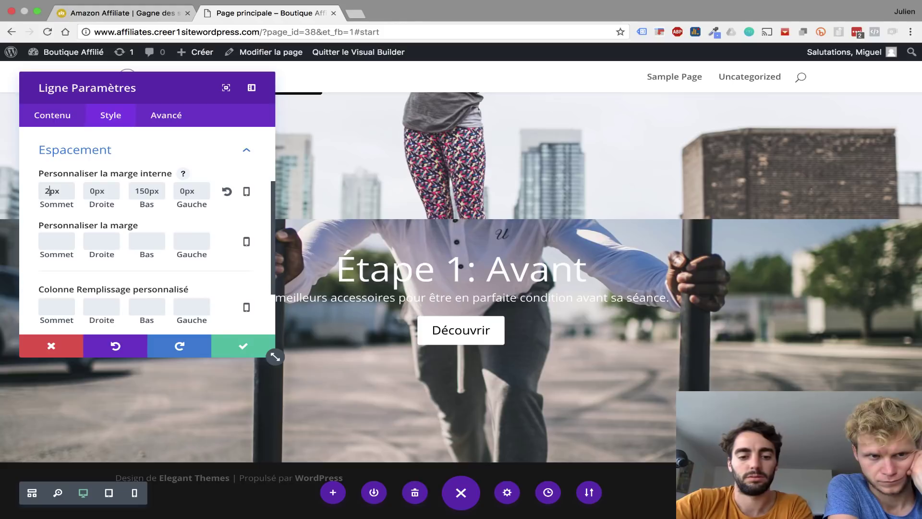
text(75)
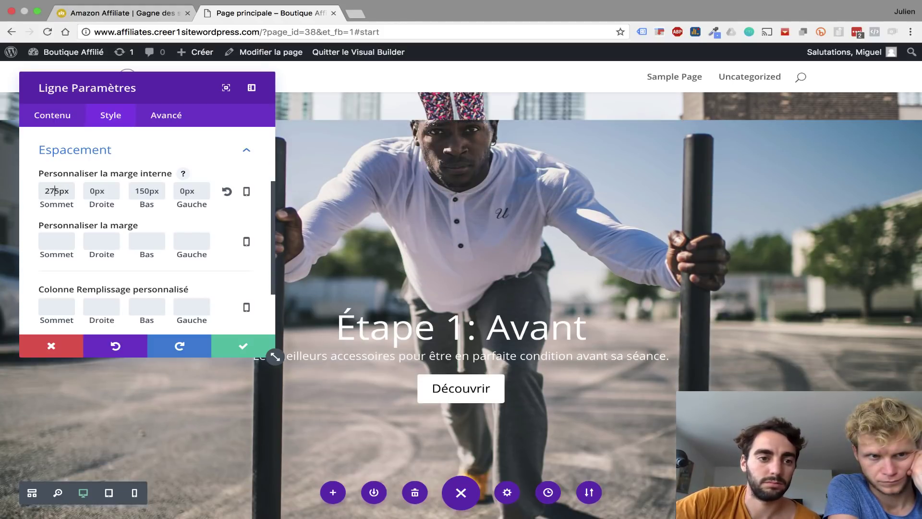
key(BackSpace)
key(BackSpace)
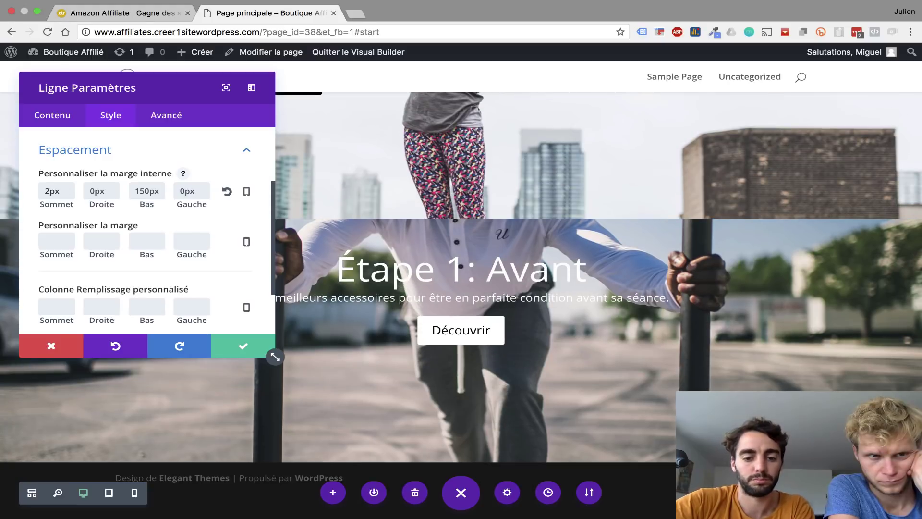
text(90)
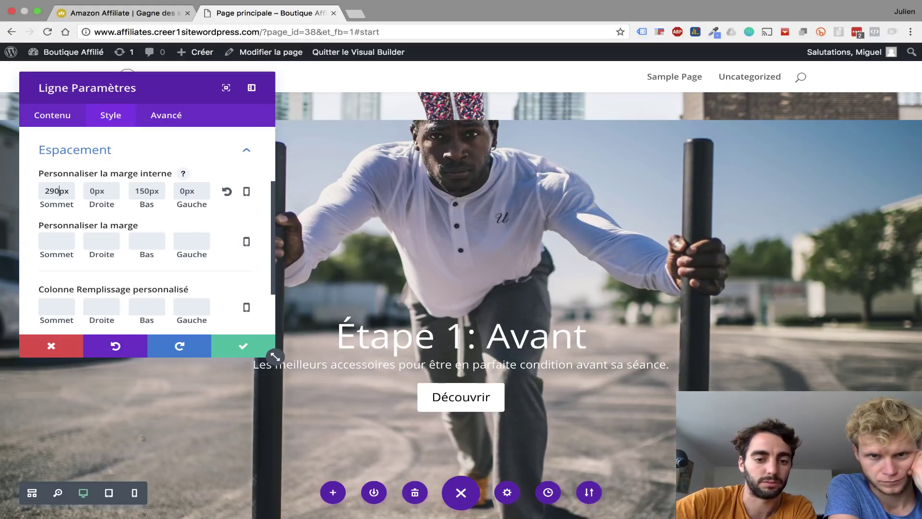
click(241, 347)
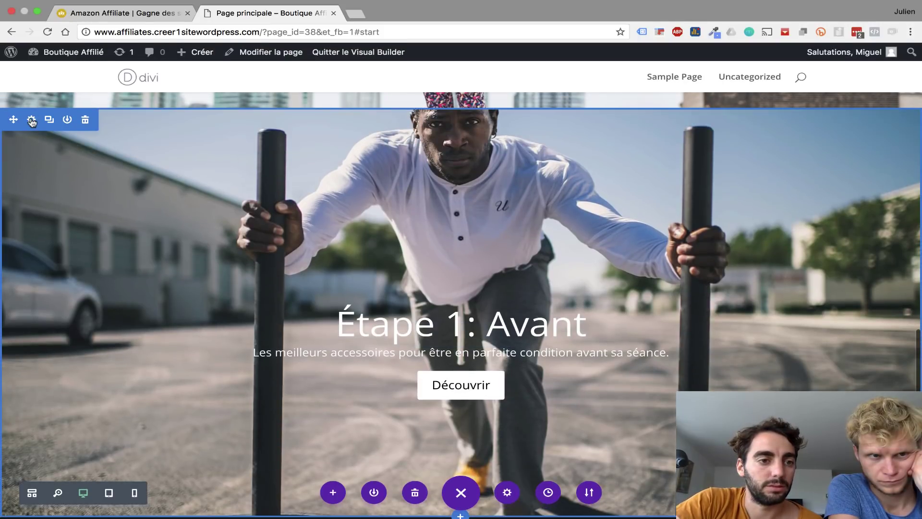
- Set the hero section's background image blend mode to Multiplier
click(32, 119)
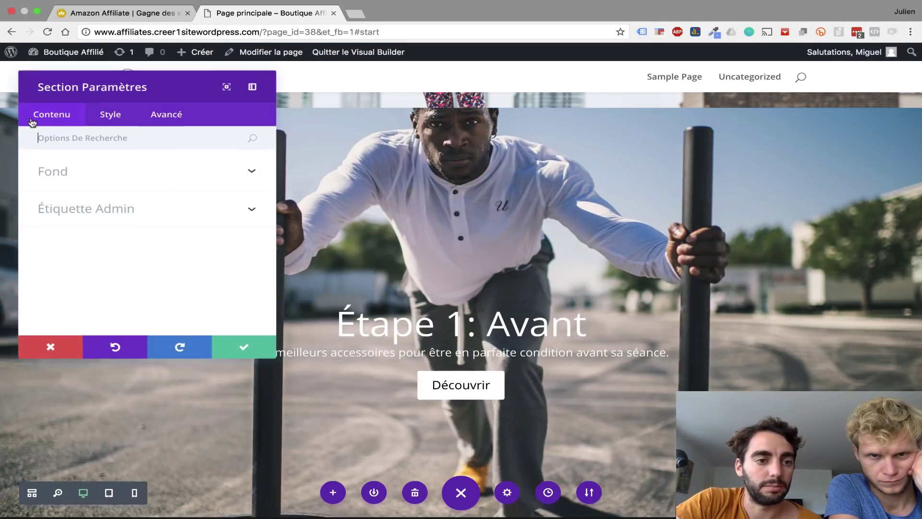
click(61, 179)
scroll(93, 209, down, 5)
scroll(92, 210, down, 2)
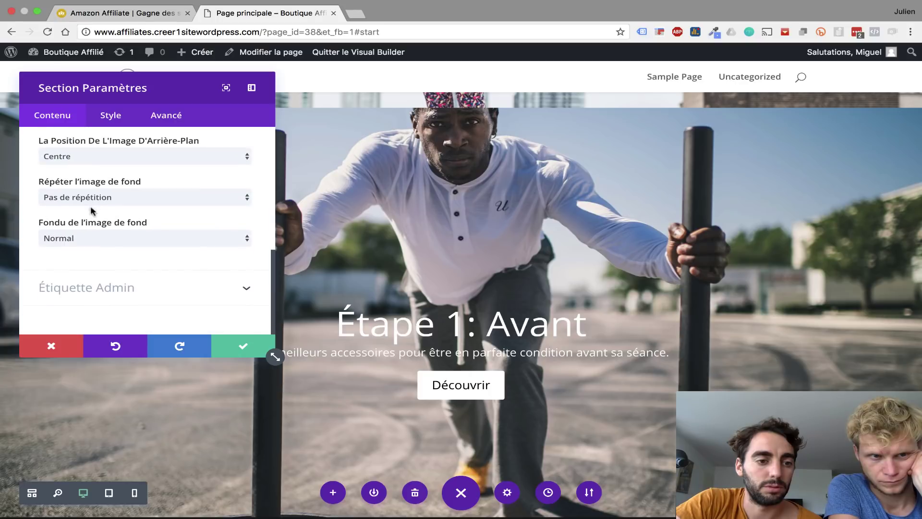
click(82, 240)
click(83, 250)
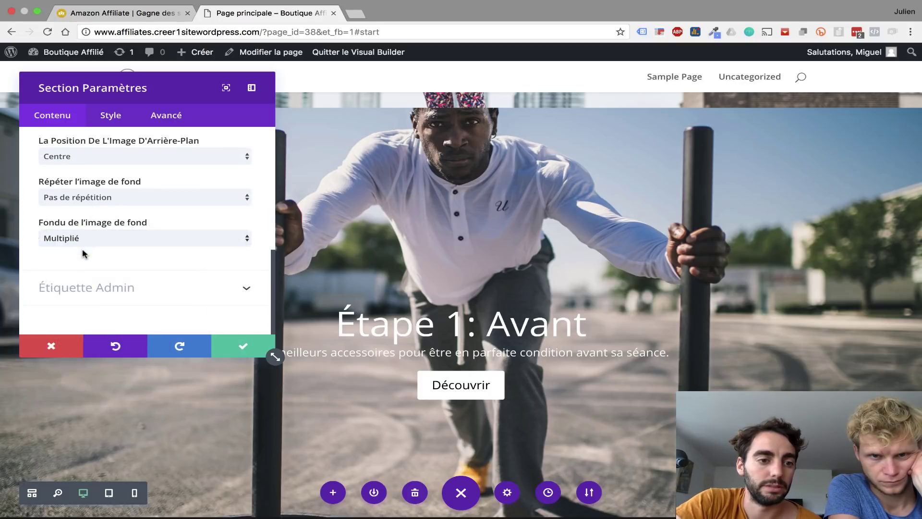
scroll(83, 253, up, 5)
scroll(82, 253, up, 5)
- Add a mostly transparent black background colour overlay and save the section
click(64, 202)
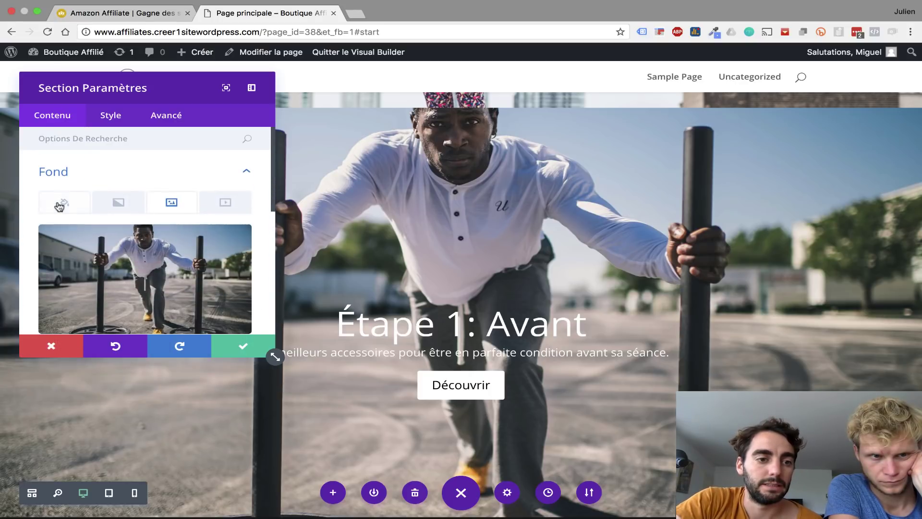
click(145, 279)
scroll(163, 288, down, 3)
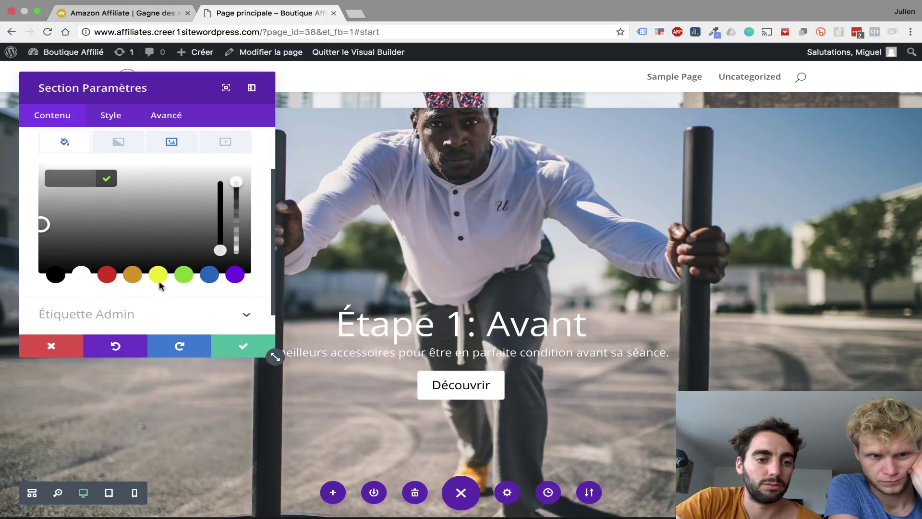
click(52, 277)
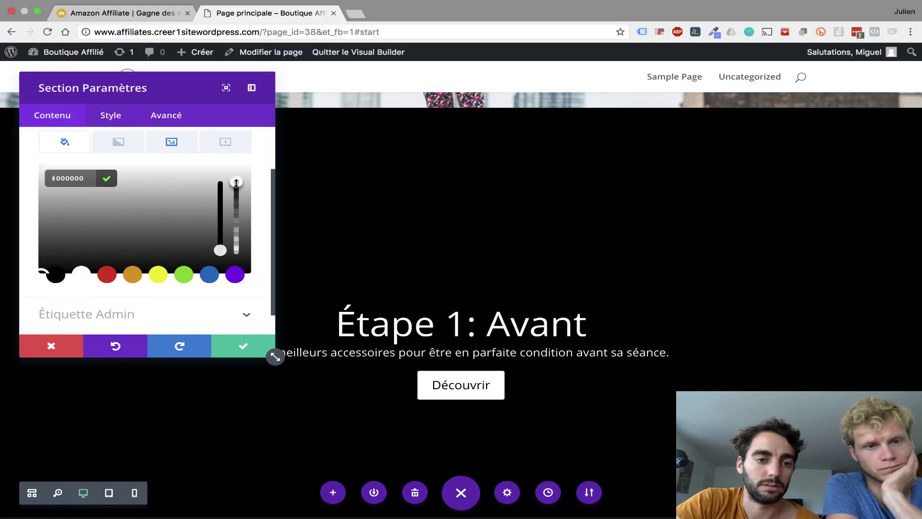
drag(237, 183, 247, 252)
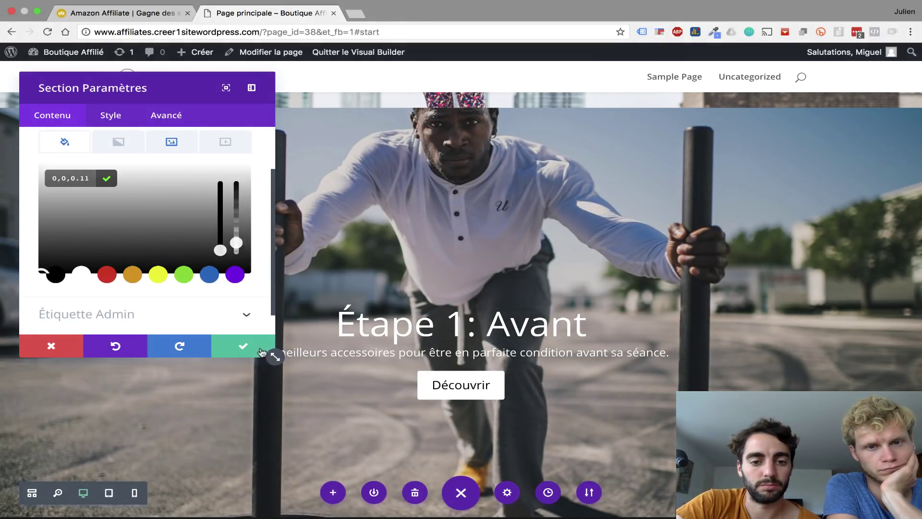
click(240, 353)
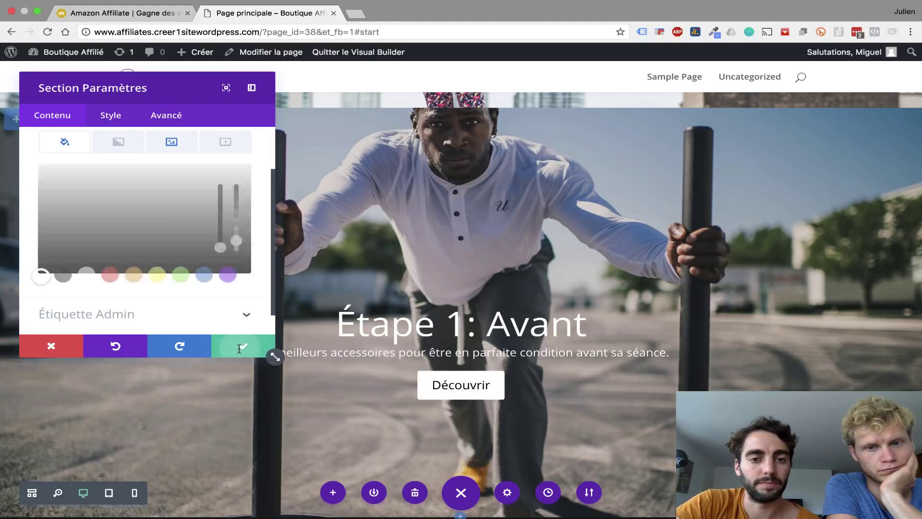
- Scroll through the page to review the sections' new order
scroll(239, 349, down, 2)
scroll(239, 349, up, 3)
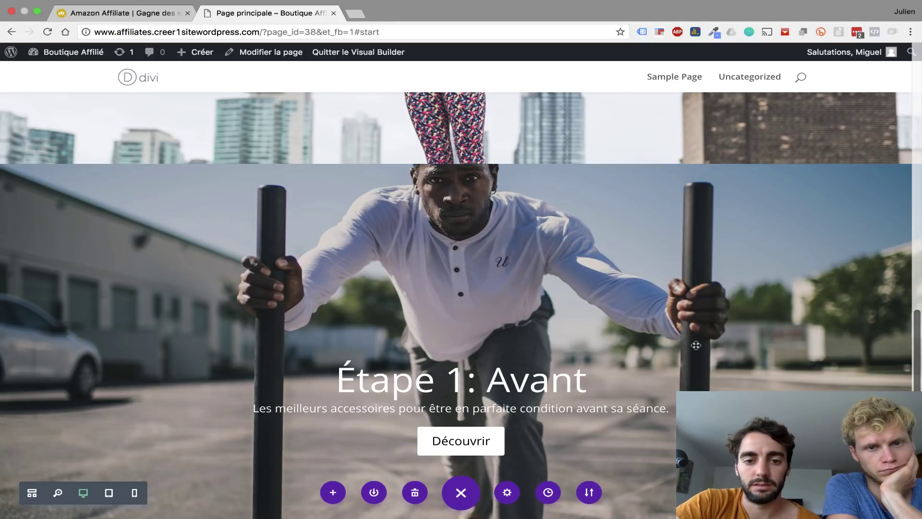
scroll(695, 345, down, 3)
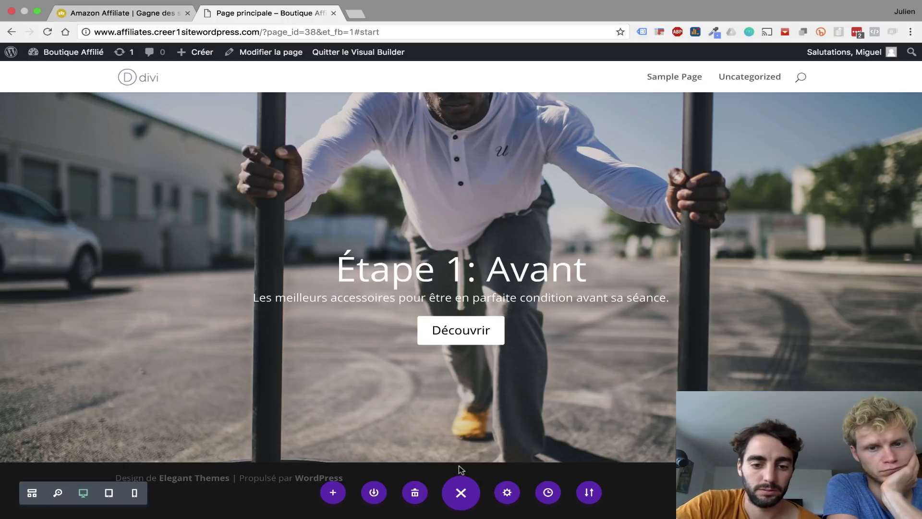
scroll(461, 461, up, 10)
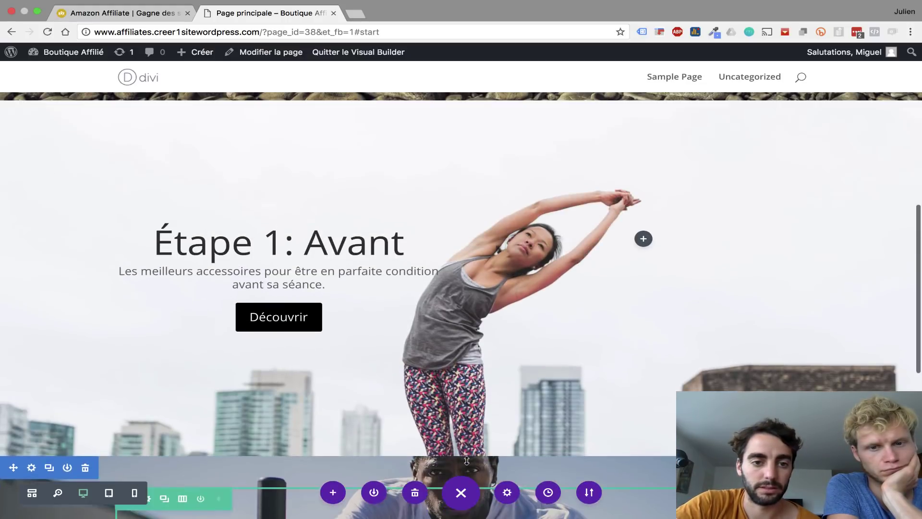
mouse_move(338, 431)
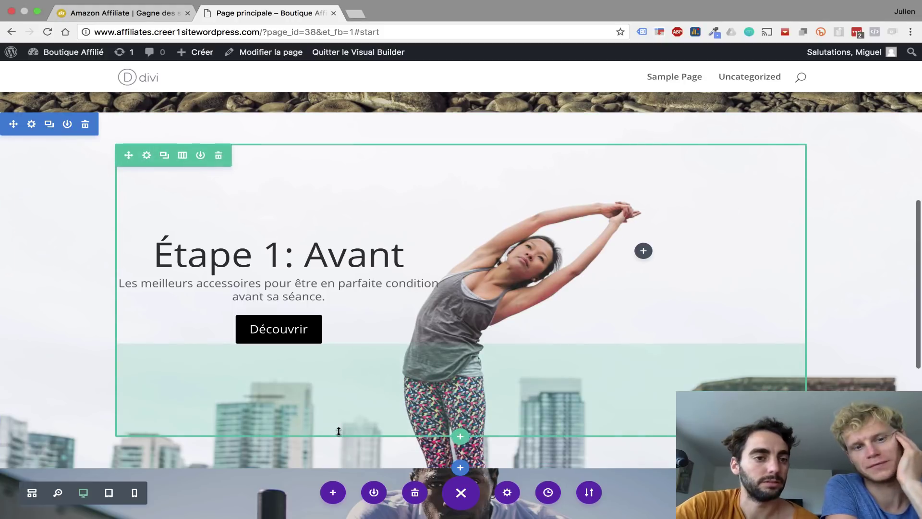
scroll(338, 431, down, 10)
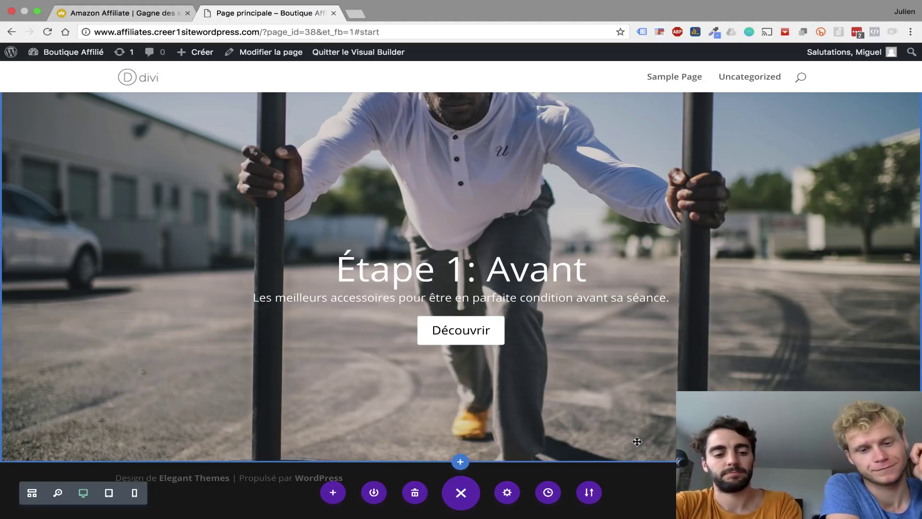
- Retitle the man-photo module 'Étape 2: Pendant', paste new sport-nutrition body text, and save
click(443, 281)
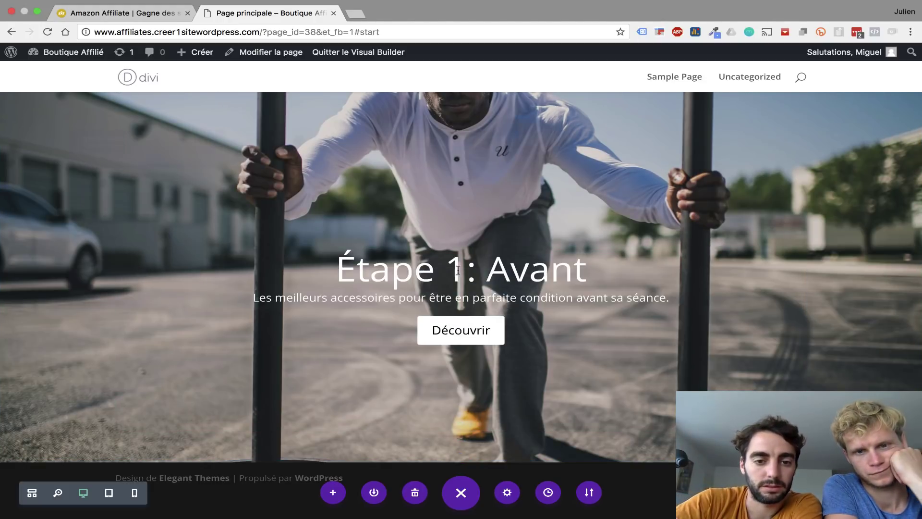
triple_click(73, 225)
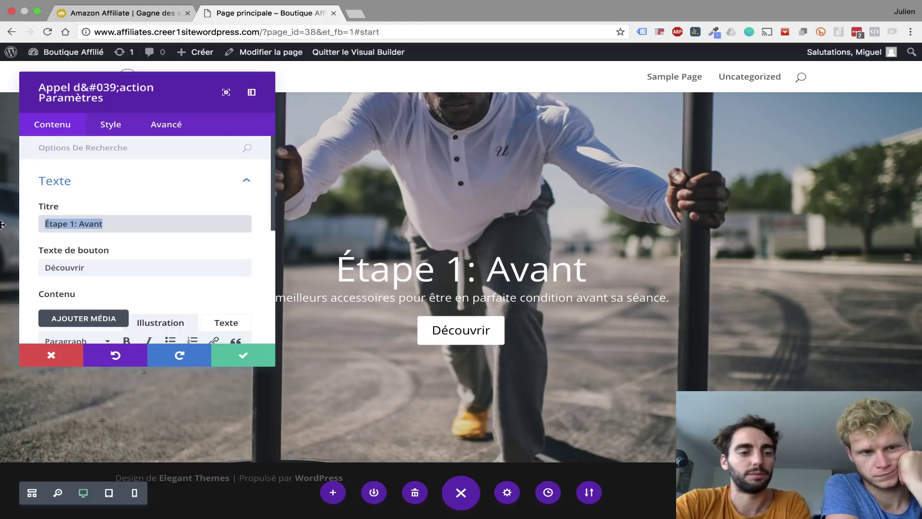
text(Étape 2: Pendant)
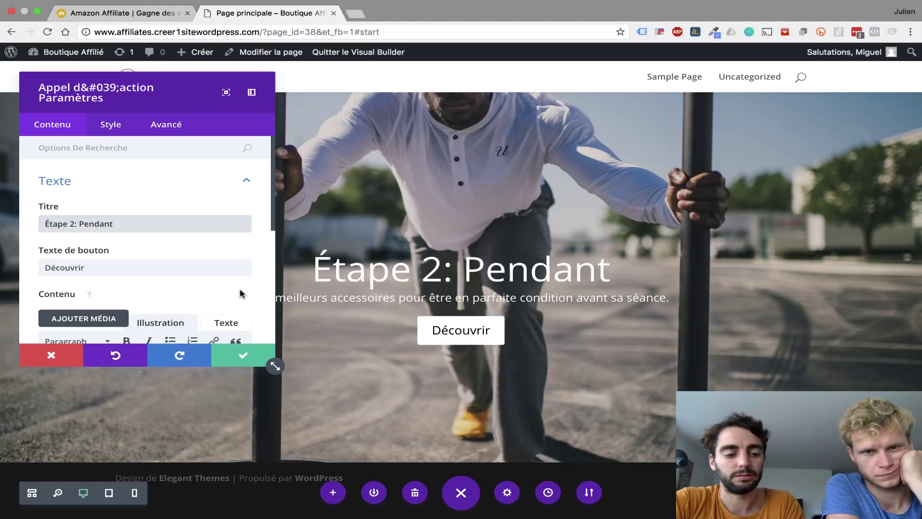
scroll(220, 308, down, 5)
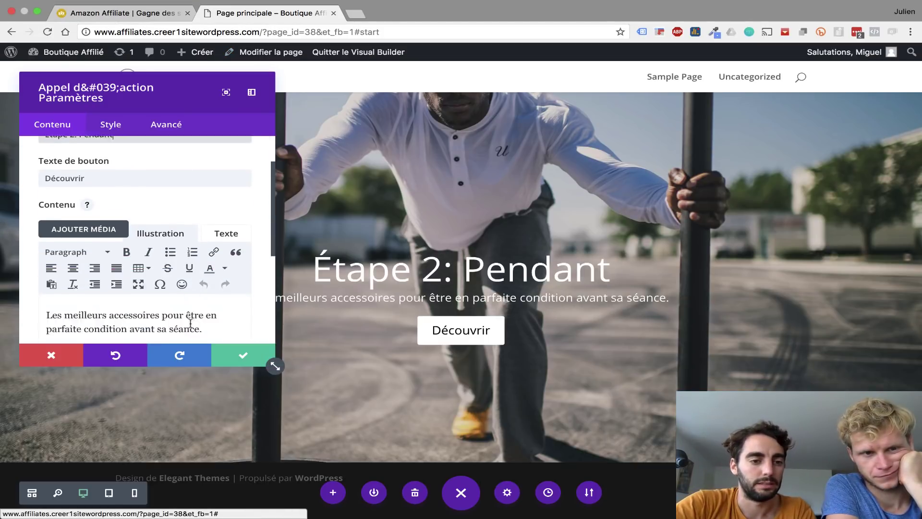
key(super+a)
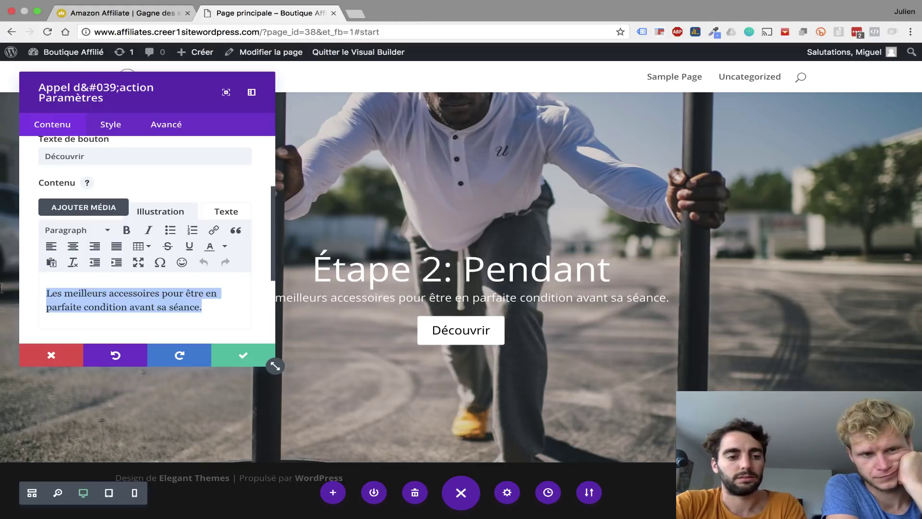
text(Pour être au top pendant sa session de sport. Nutriments et équipements.)
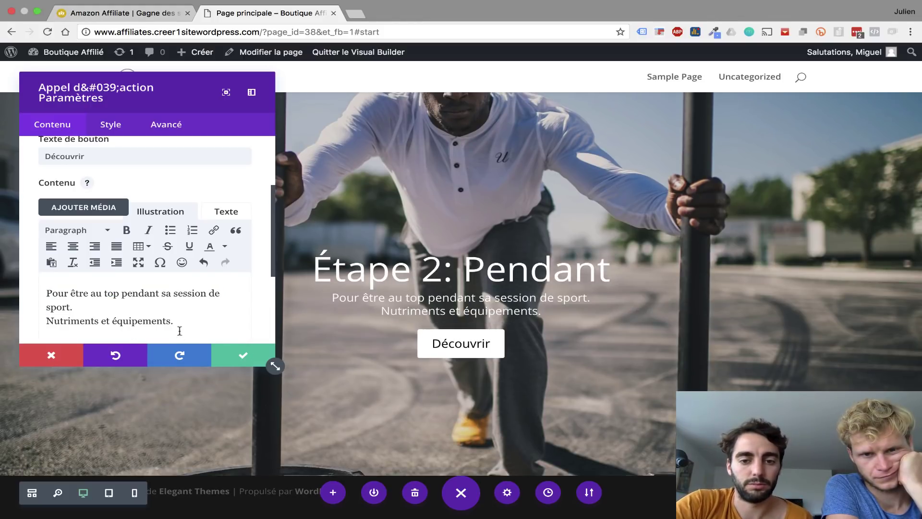
click(225, 356)
- Duplicate the yoga Étape 1: Avant section and move the copy below Étape 2: Pendant
scroll(223, 353, up, 10)
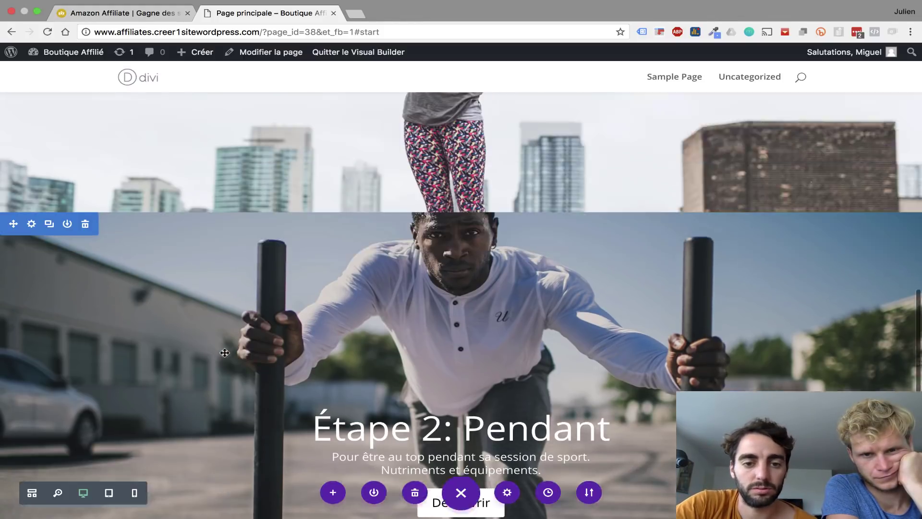
scroll(225, 353, down, 7)
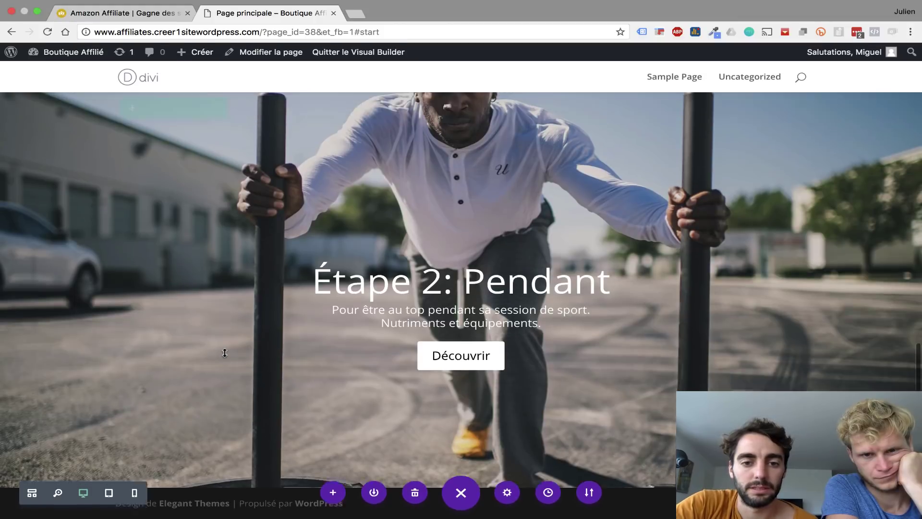
scroll(225, 353, up, 8)
scroll(225, 353, up, 6)
scroll(225, 353, down, 8)
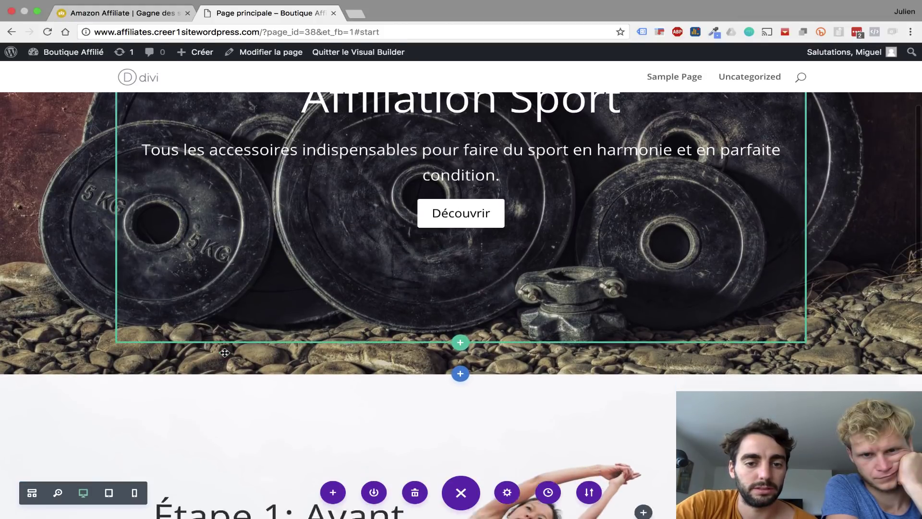
scroll(224, 352, up, 1)
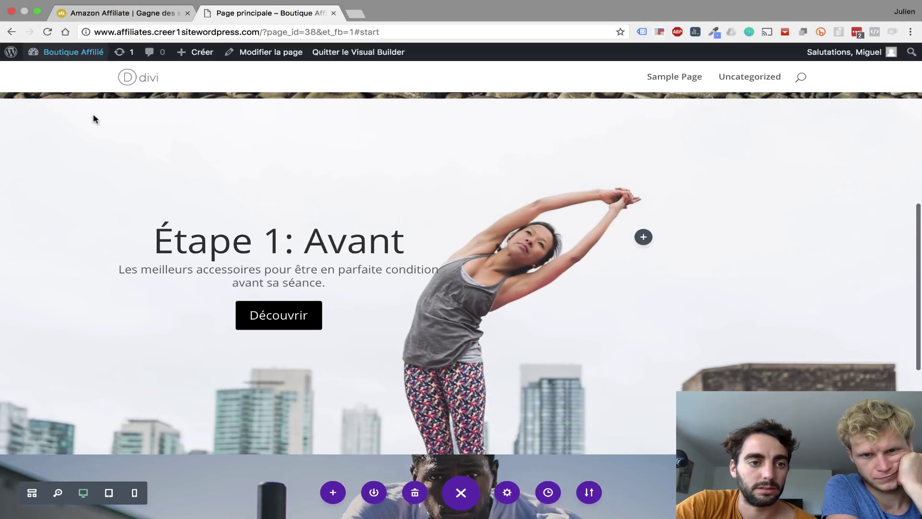
click(50, 111)
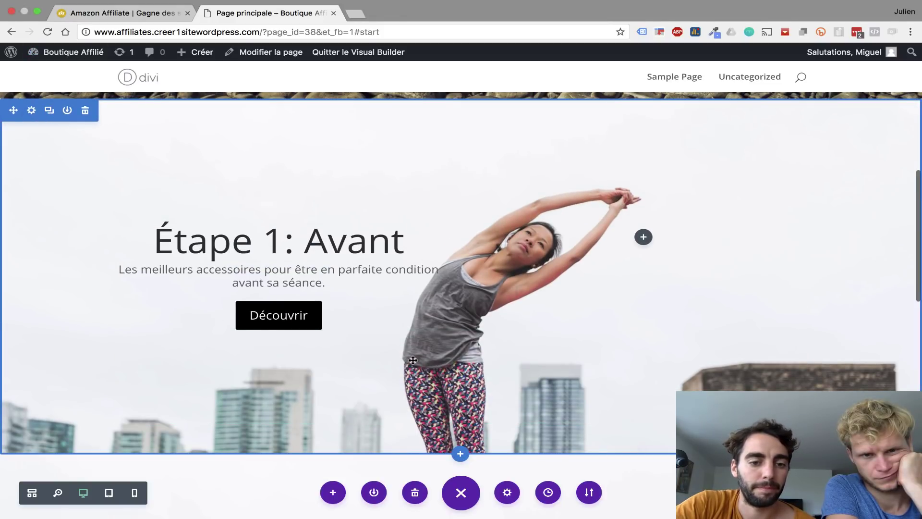
scroll(413, 360, down, 7)
scroll(413, 360, down, 1)
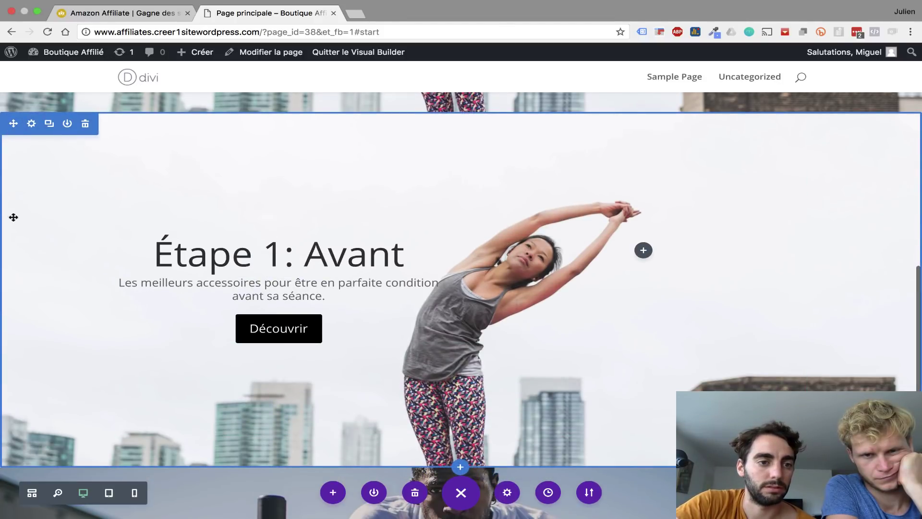
drag(14, 217, 46, 377)
scroll(46, 378, down, 6)
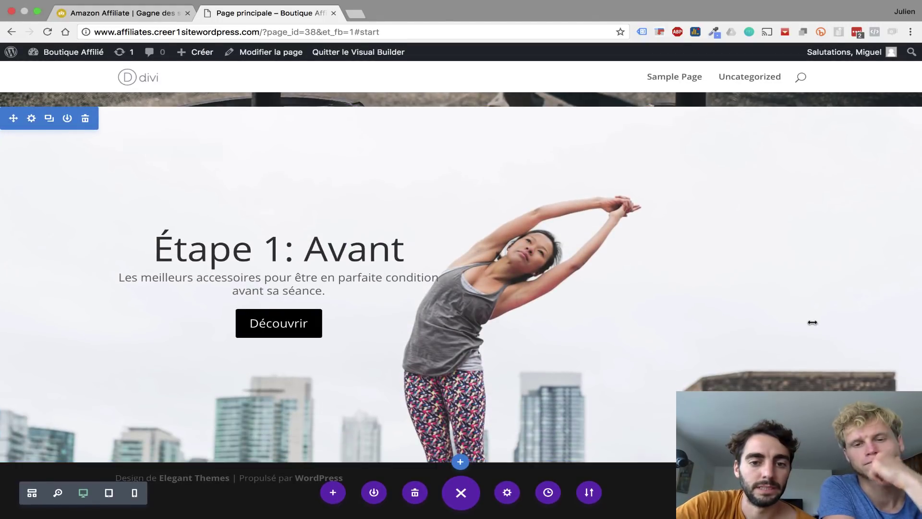
click(31, 119)
- Replace the copied section's yoga background with uploaded breakfast-orange-lemon-oranges.jpg and save
click(55, 174)
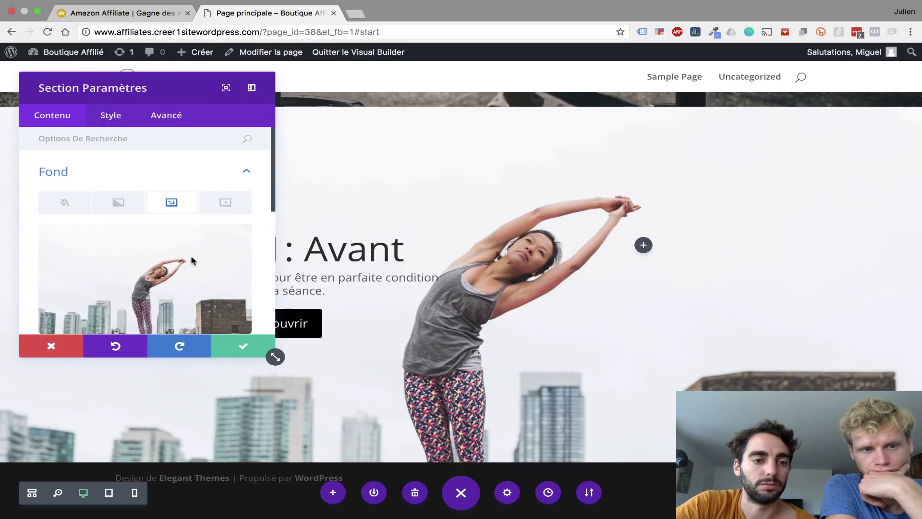
click(233, 244)
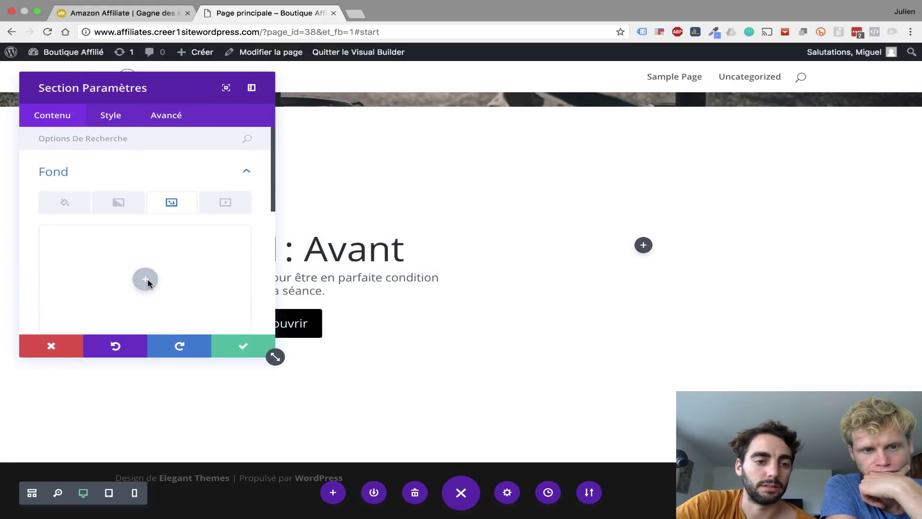
click(145, 279)
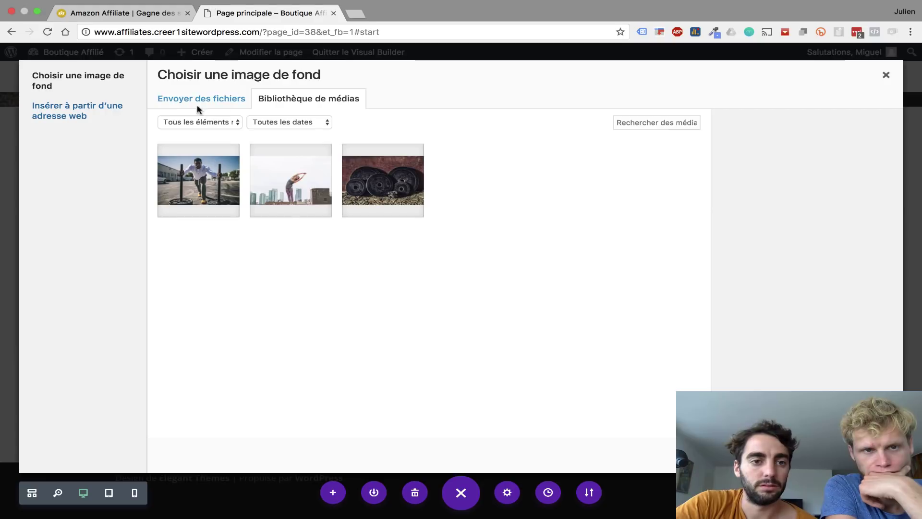
click(197, 101)
click(521, 281)
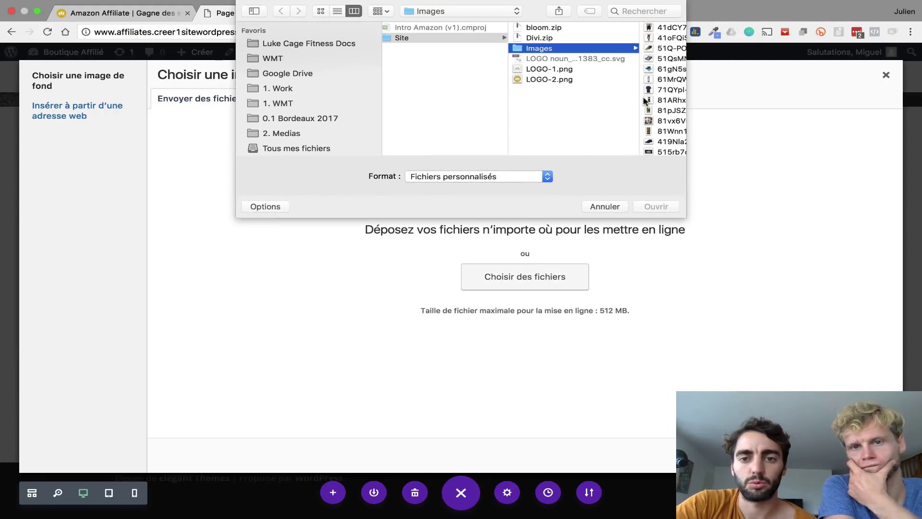
click(655, 131)
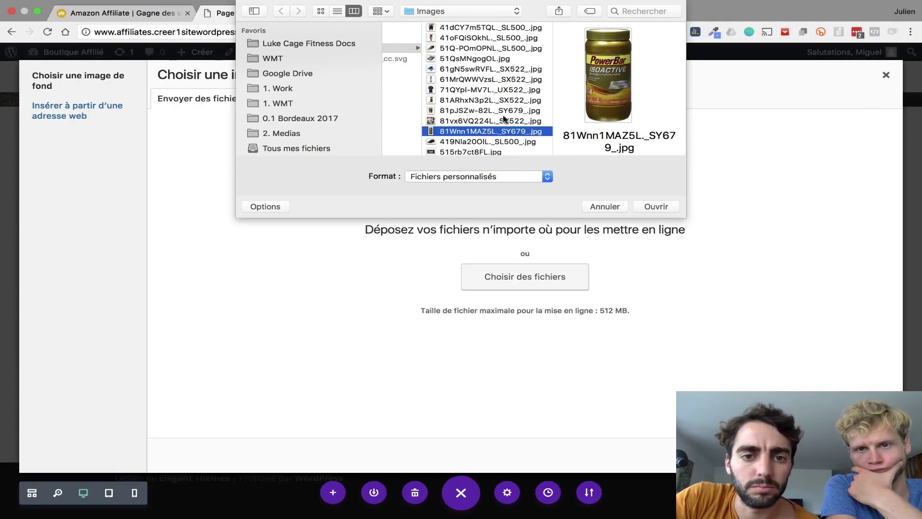
scroll(504, 119, down, 5)
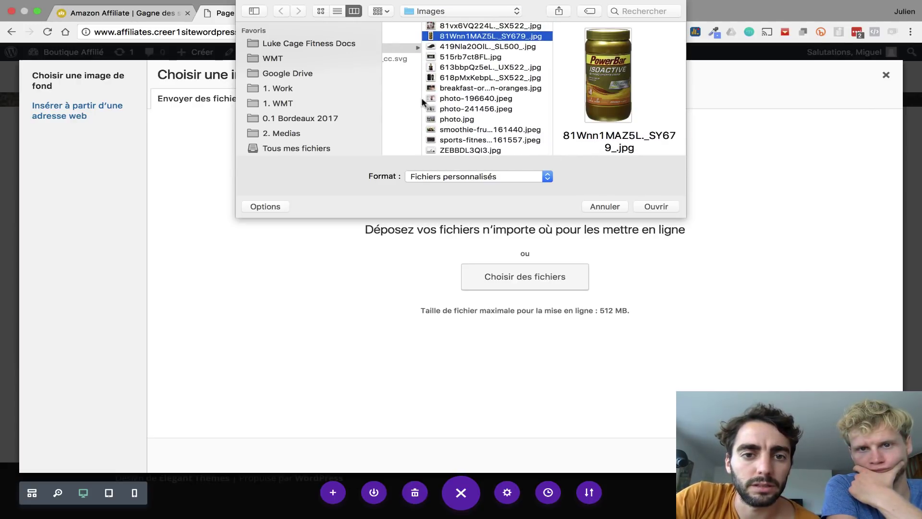
click(447, 98)
click(447, 88)
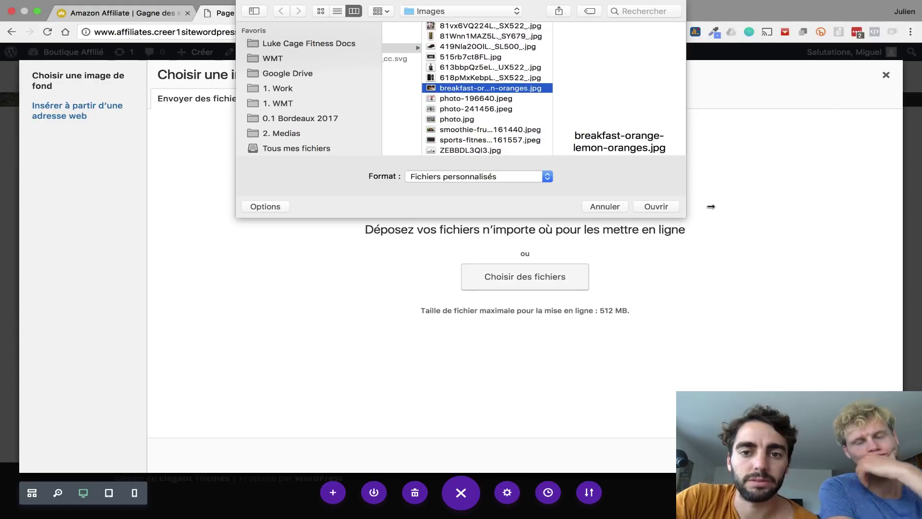
click(655, 206)
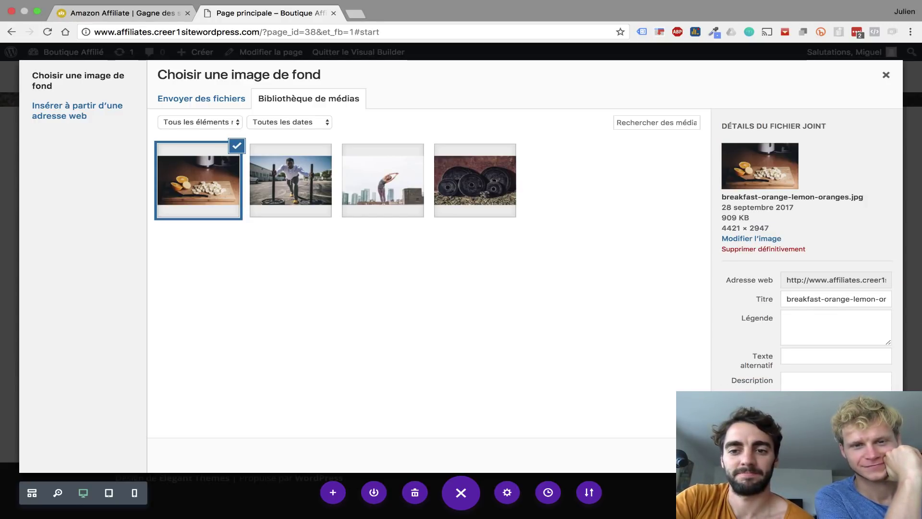
click(852, 455)
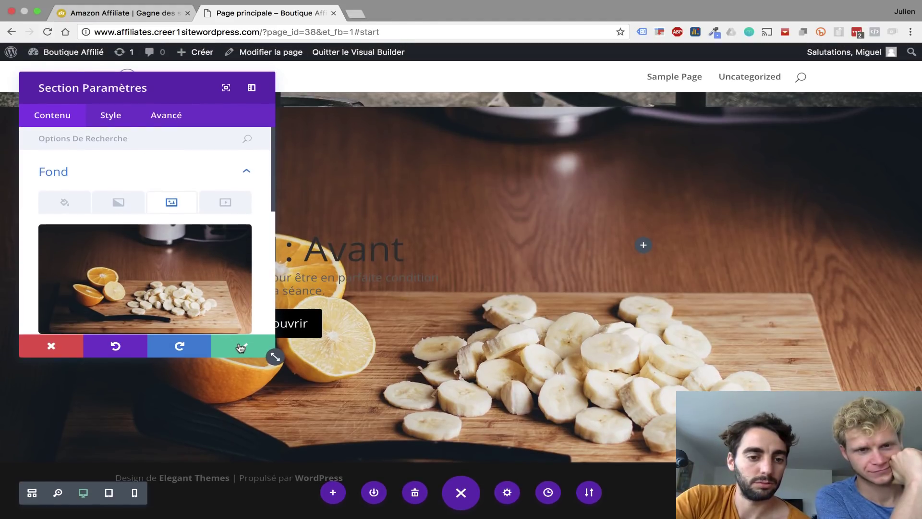
click(240, 344)
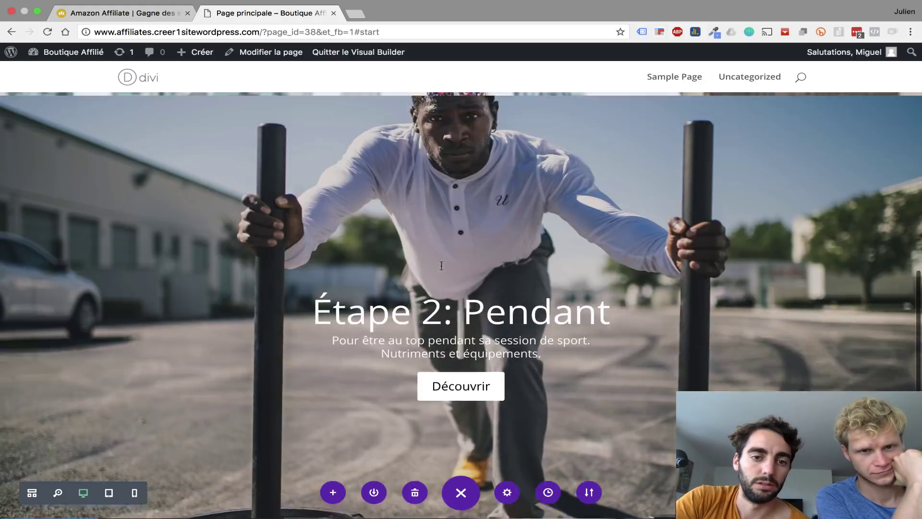
- Drag the fruit section's Étape 1: Avant module into the right column and open its settings
scroll(441, 265, up, 2)
scroll(441, 265, down, 7)
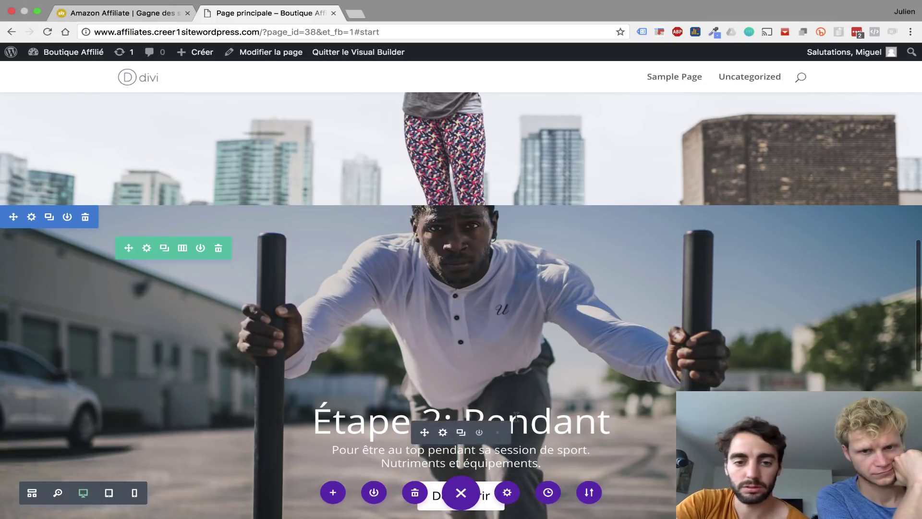
scroll(517, 417, down, 4)
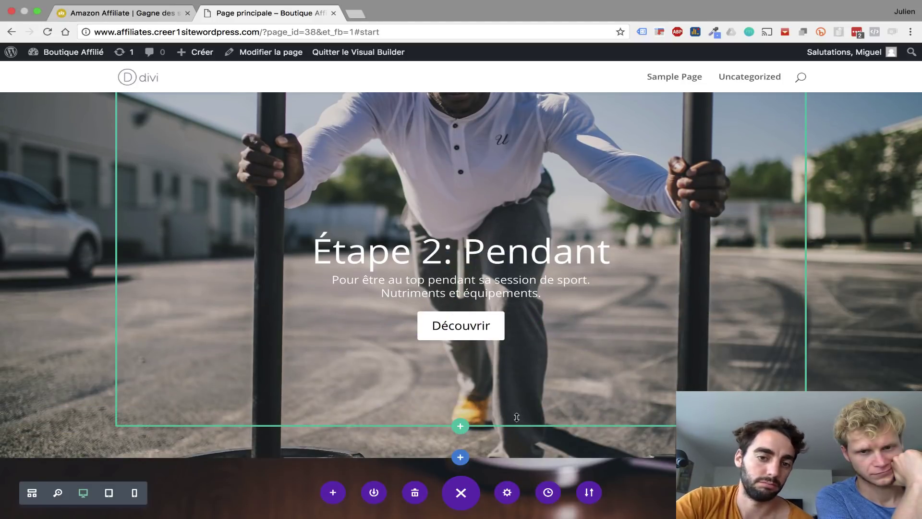
scroll(516, 417, down, 7)
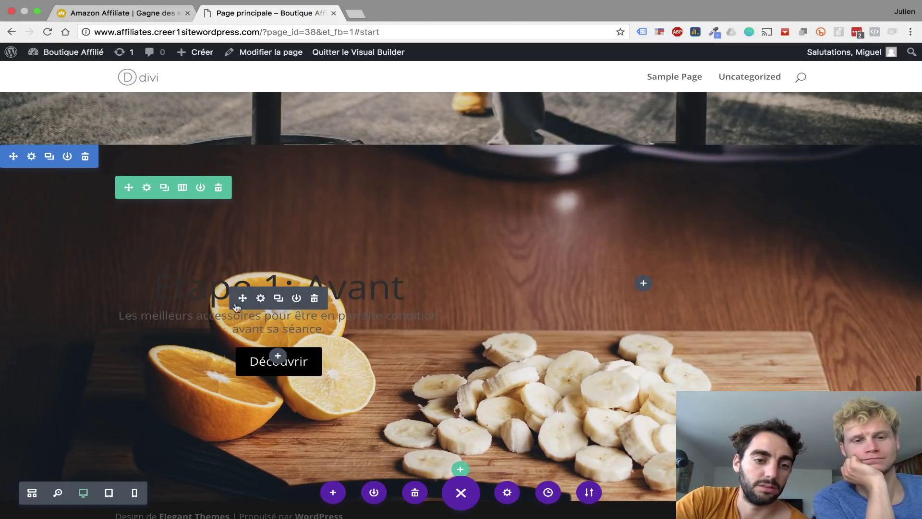
drag(243, 297, 647, 330)
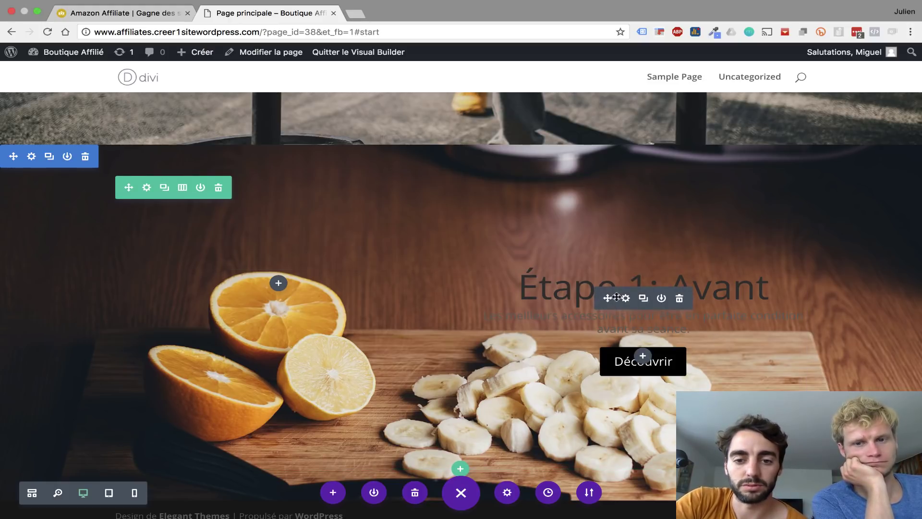
click(625, 299)
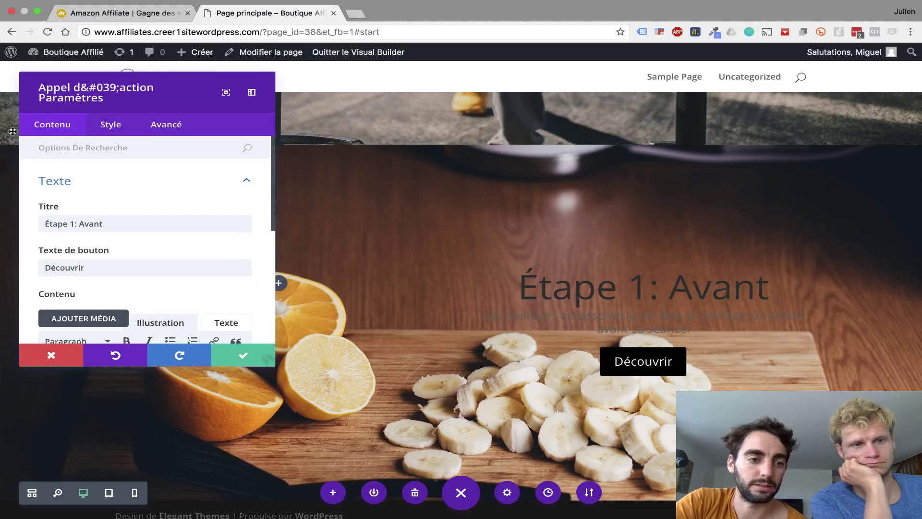
- Set the call-to-action Couleur du texte to Clair
click(120, 127)
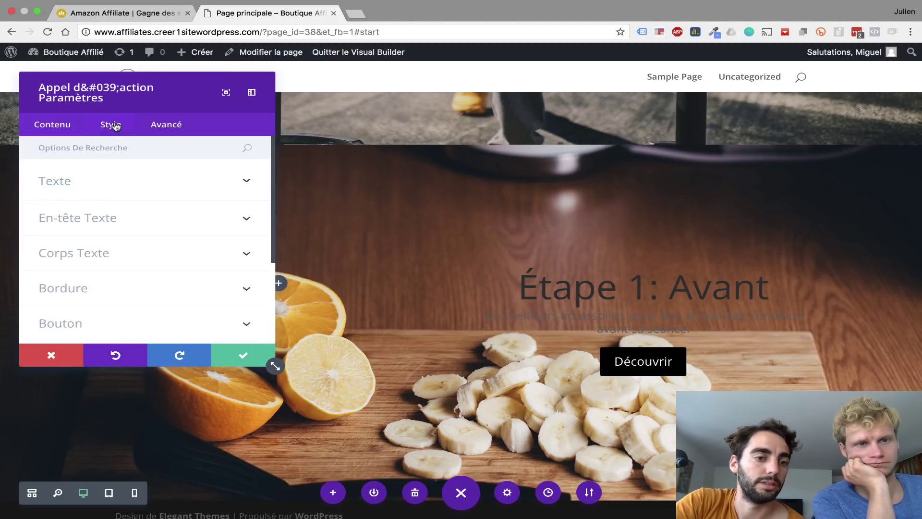
click(78, 182)
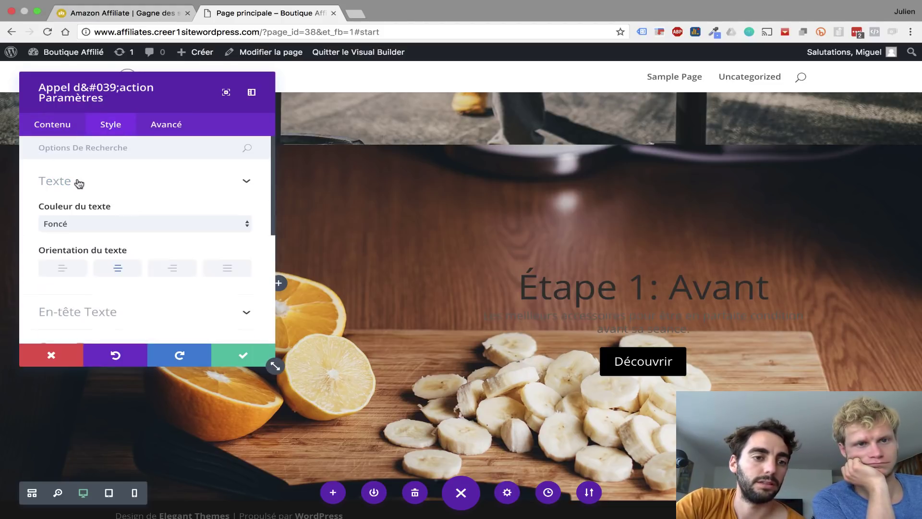
click(73, 222)
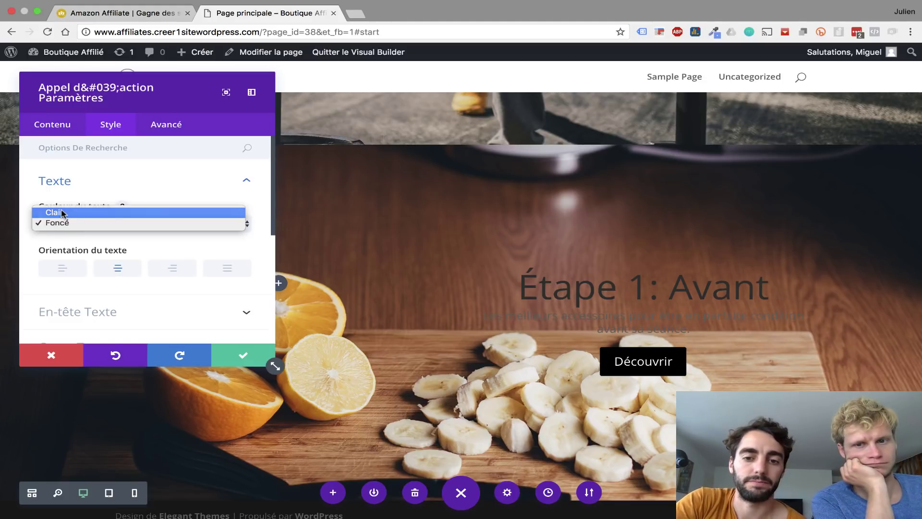
click(62, 213)
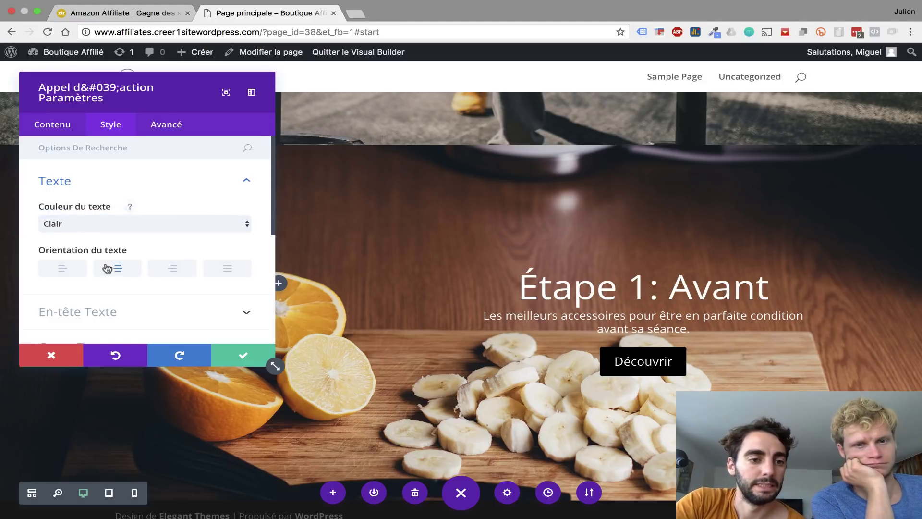
scroll(107, 268, down, 5)
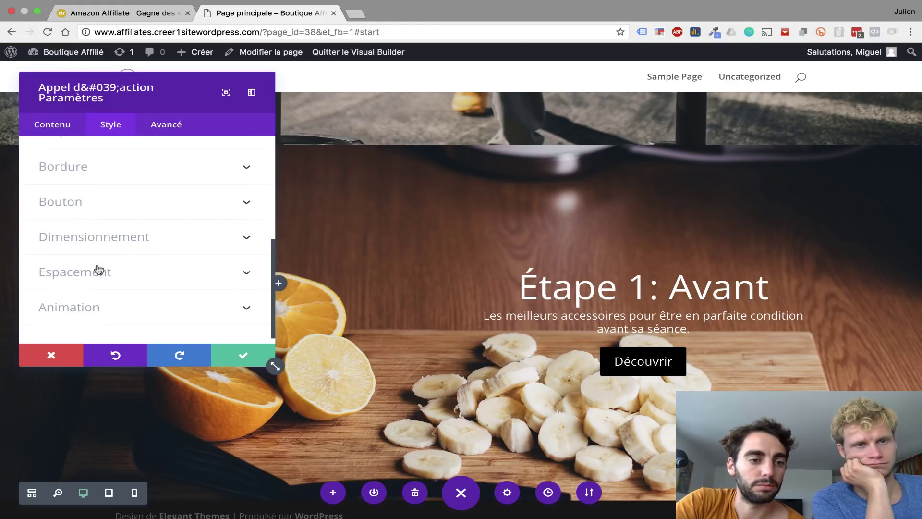
- Reset the Découvrir button's black background and make it white
click(61, 202)
scroll(144, 240, down, 6)
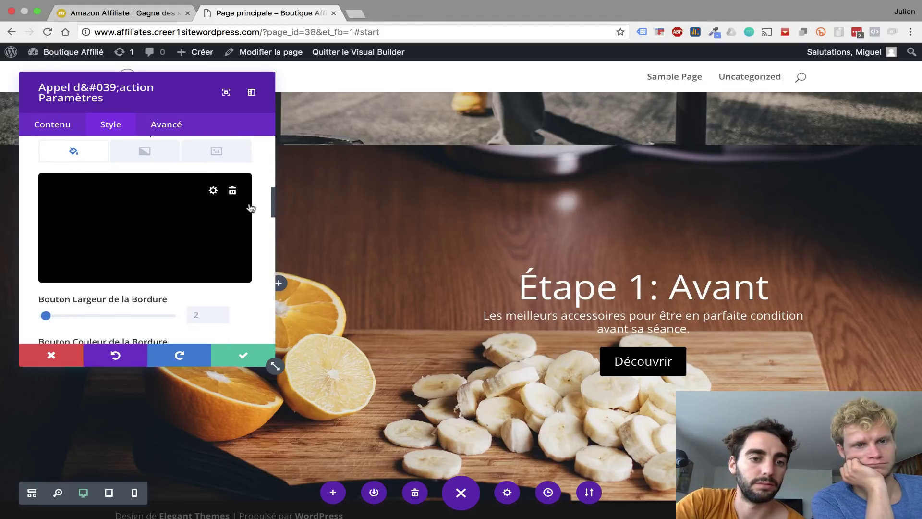
click(234, 191)
click(144, 235)
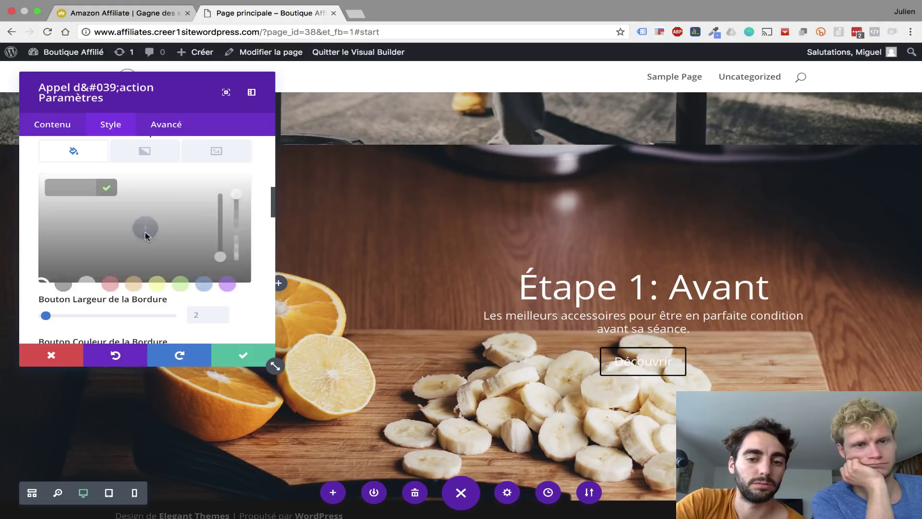
click(82, 284)
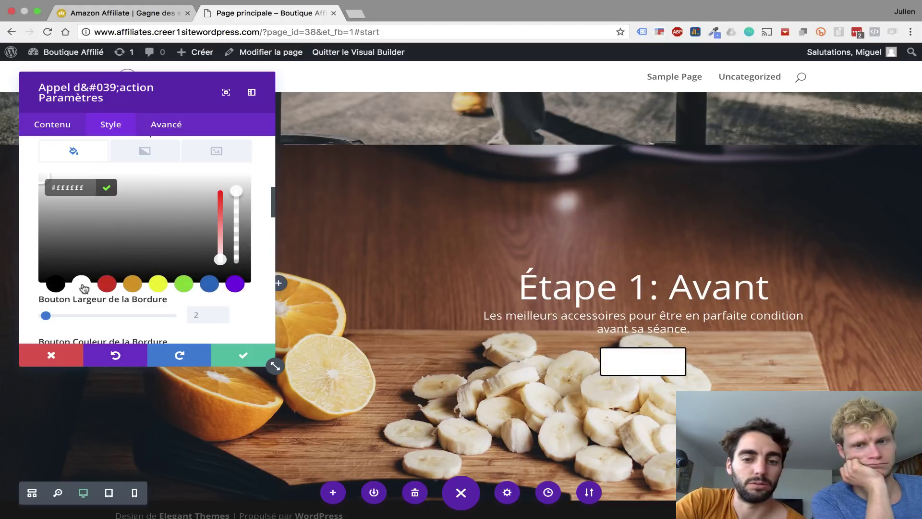
- Make the button text black and the button border white
scroll(139, 239, up, 3)
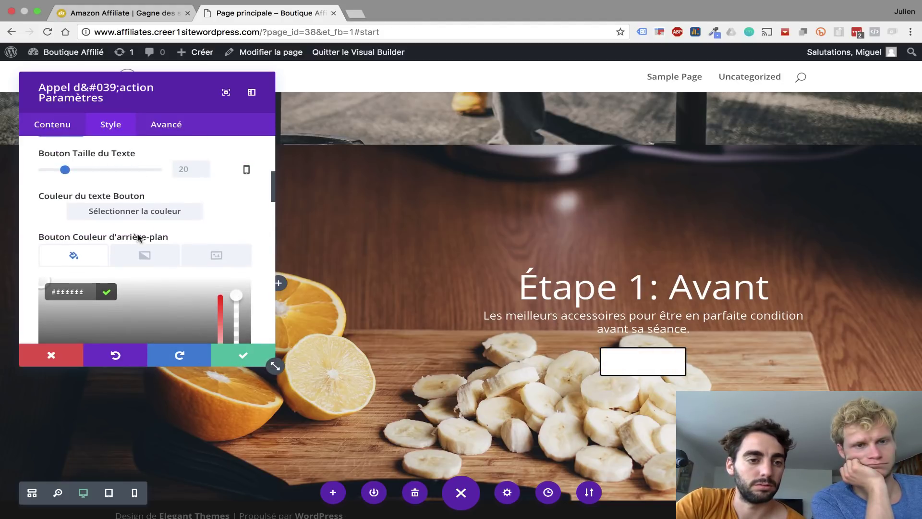
click(52, 202)
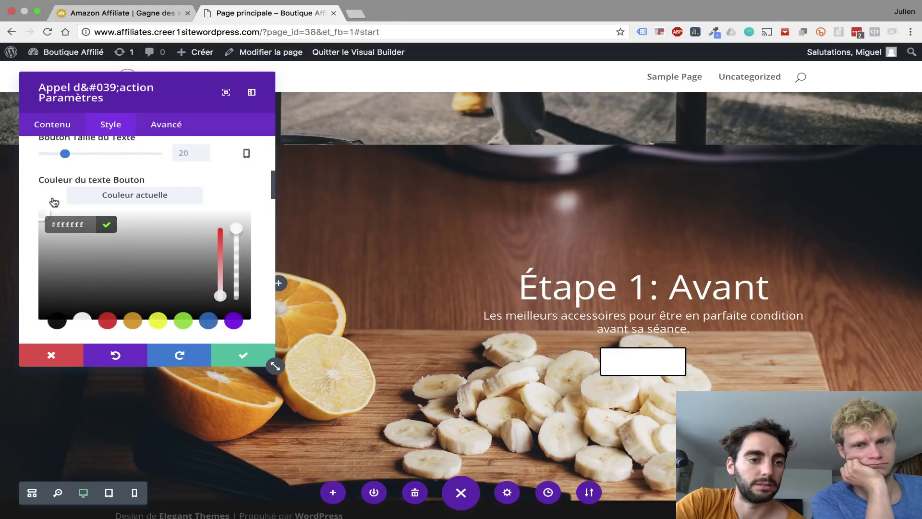
click(55, 321)
scroll(65, 325, down, 4)
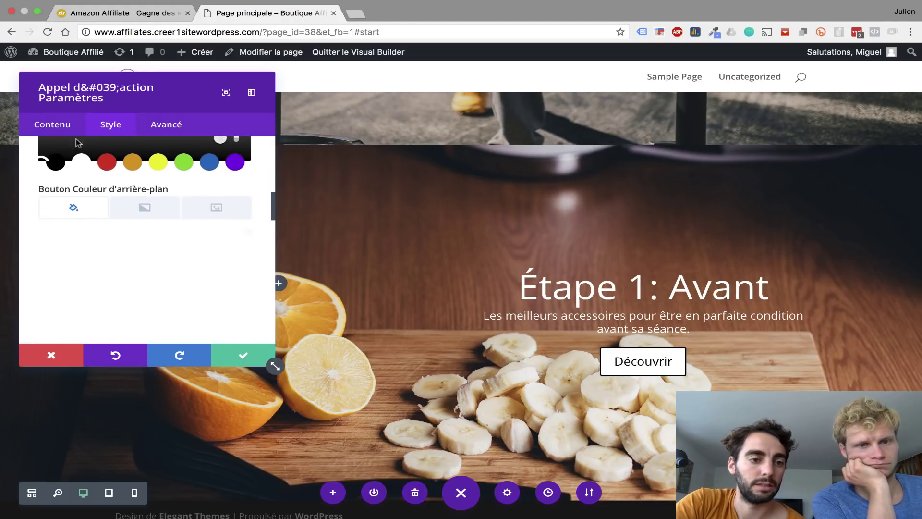
scroll(111, 271, down, 4)
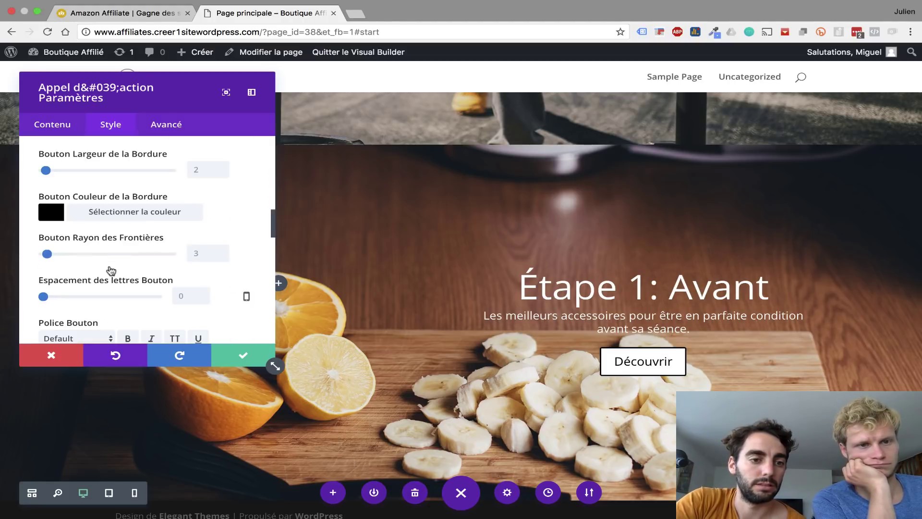
click(54, 214)
click(81, 335)
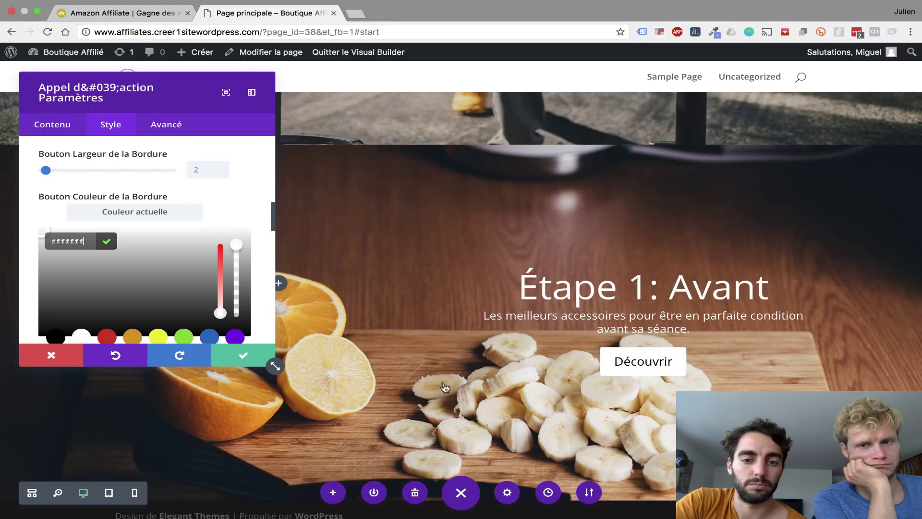
click(58, 123)
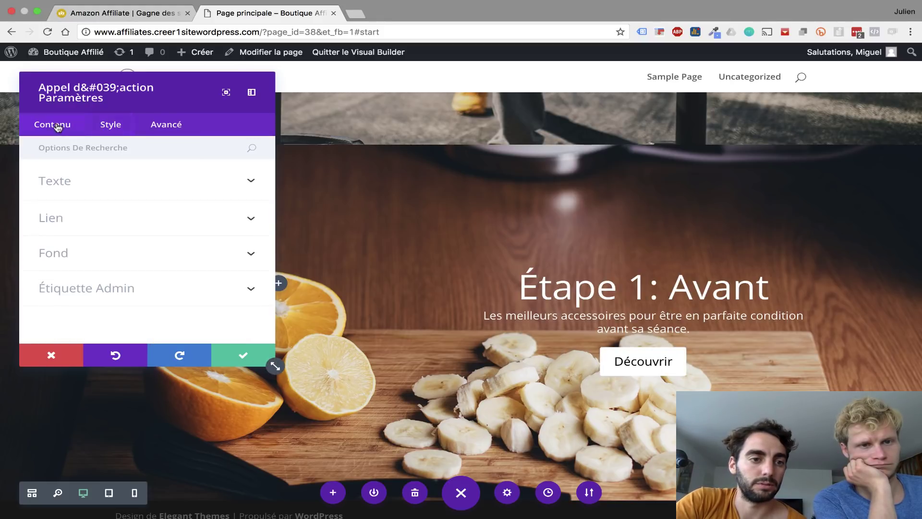
- Retitle the fruit section module 'Étape 3: Après', paste in the recovery description, and save it
click(64, 185)
scroll(191, 240, down, 2)
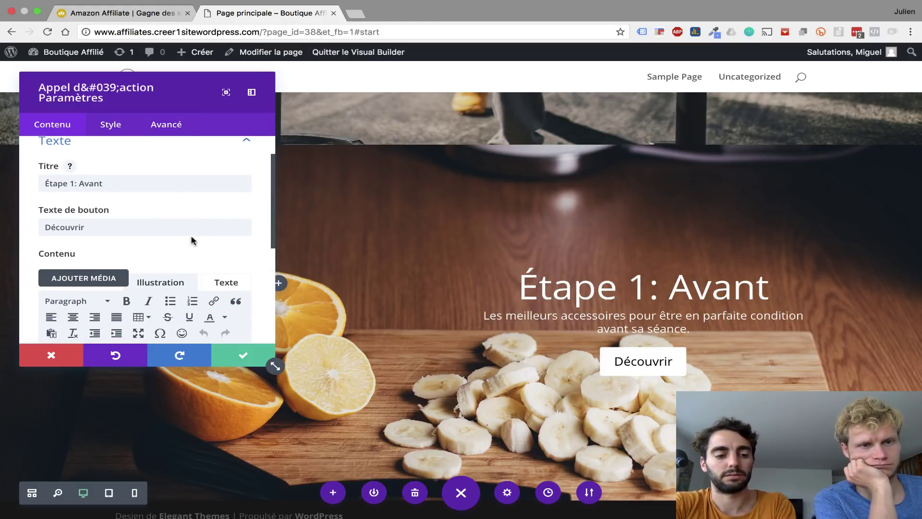
drag(115, 184, 20, 179)
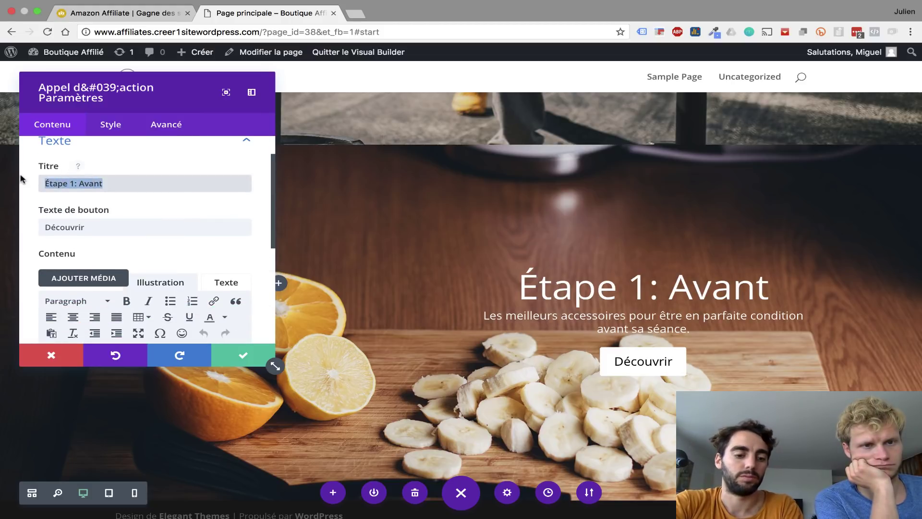
text(Étape 3: Après)
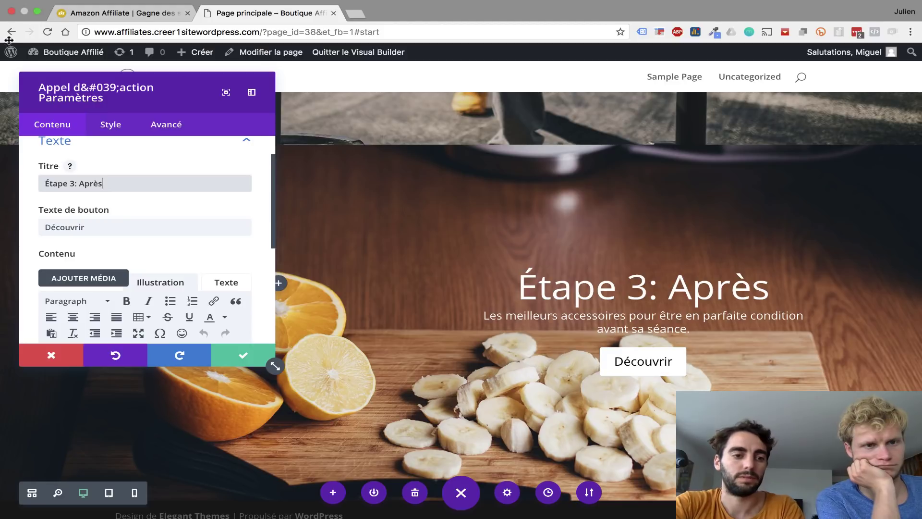
scroll(71, 214, down, 3)
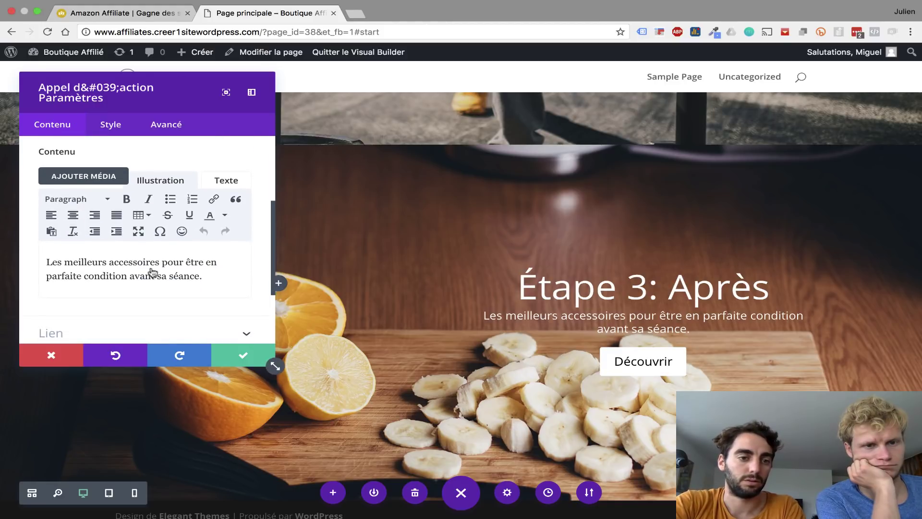
drag(211, 273, 2, 264)
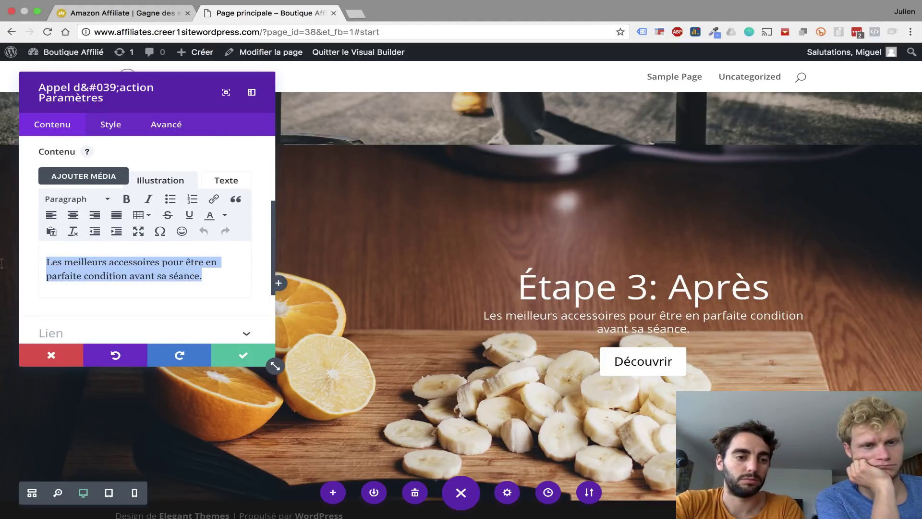
text(Bien récupérer pour être au top dans son corps et se muscler plus rapidement.)
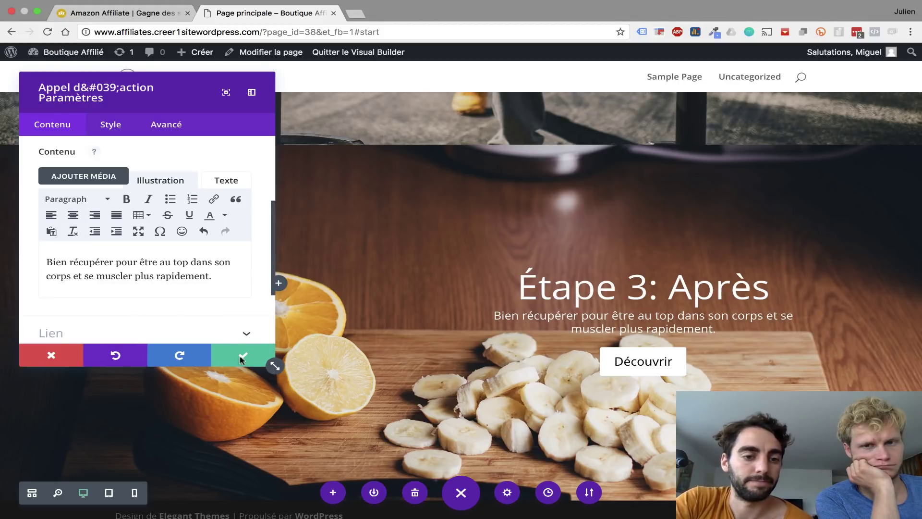
click(245, 355)
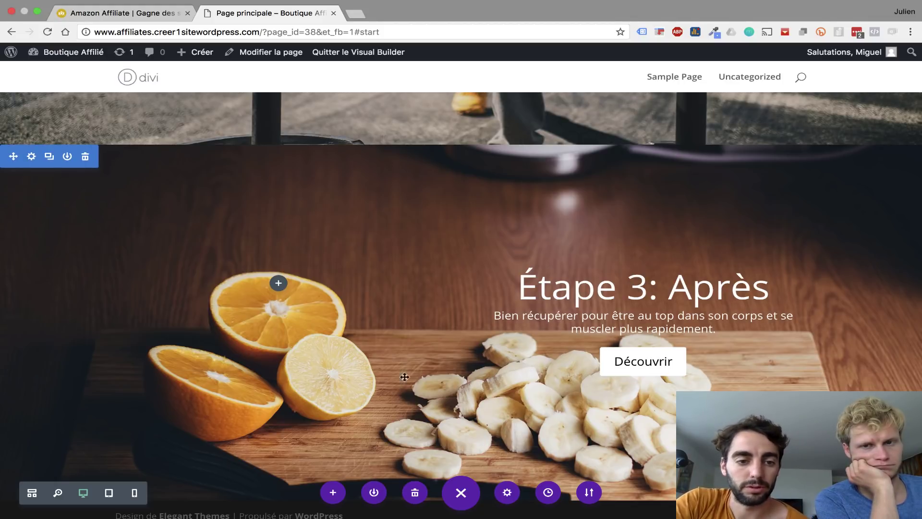
- Scroll through the edited page, then switch to the Amazon Affiliate reference site tab
scroll(413, 379, down, 2)
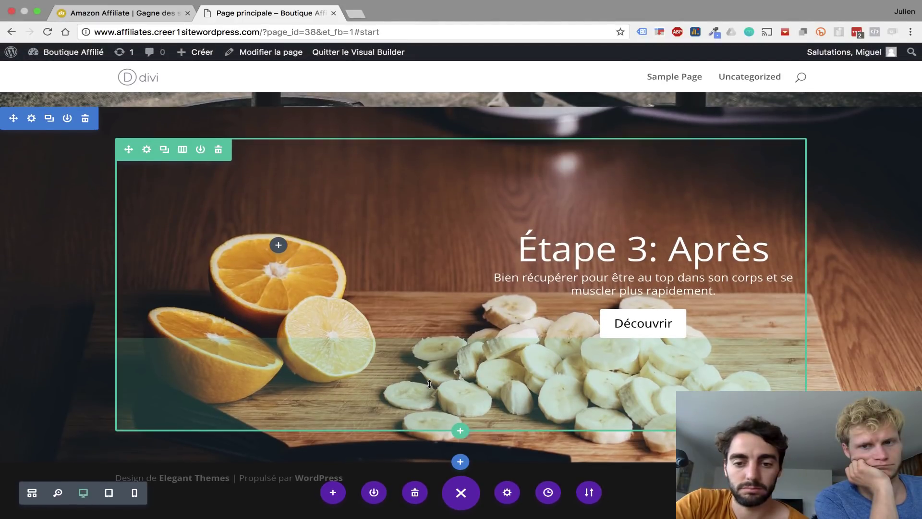
scroll(429, 384, up, 15)
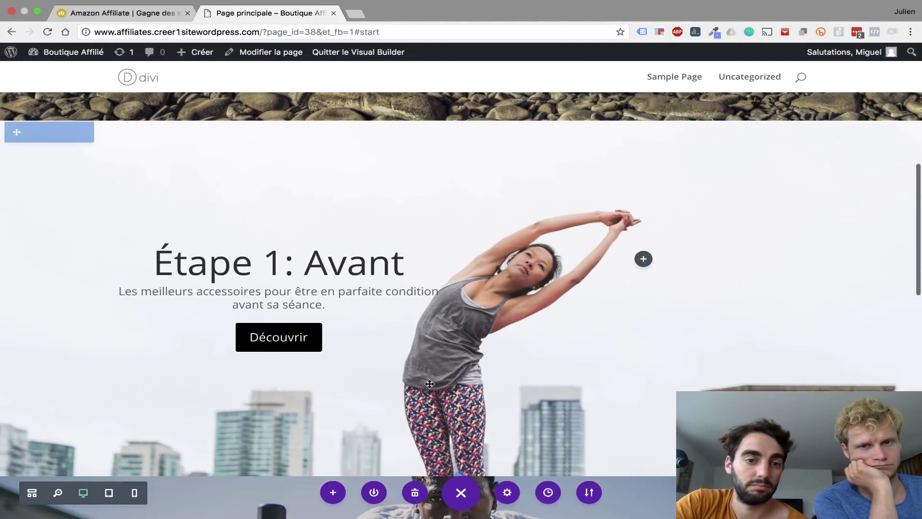
scroll(429, 383, up, 10)
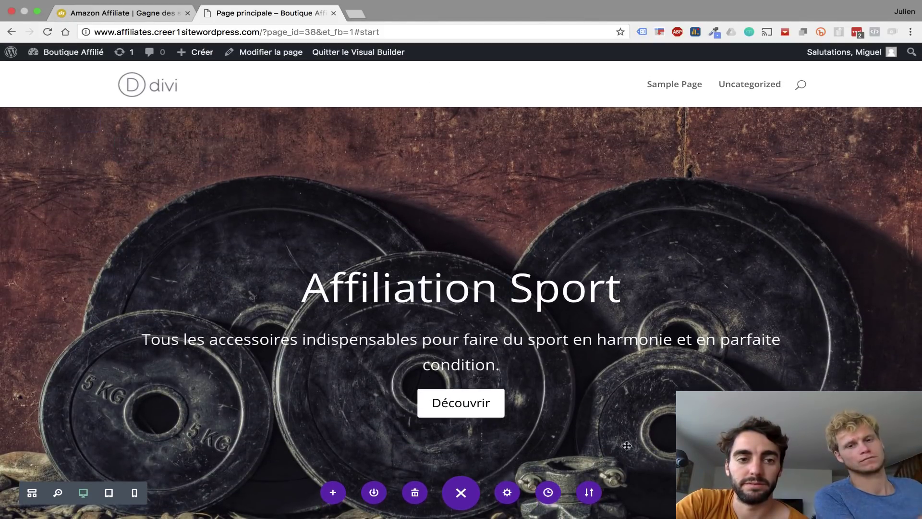
scroll(626, 445, down, 6)
scroll(626, 445, down, 15)
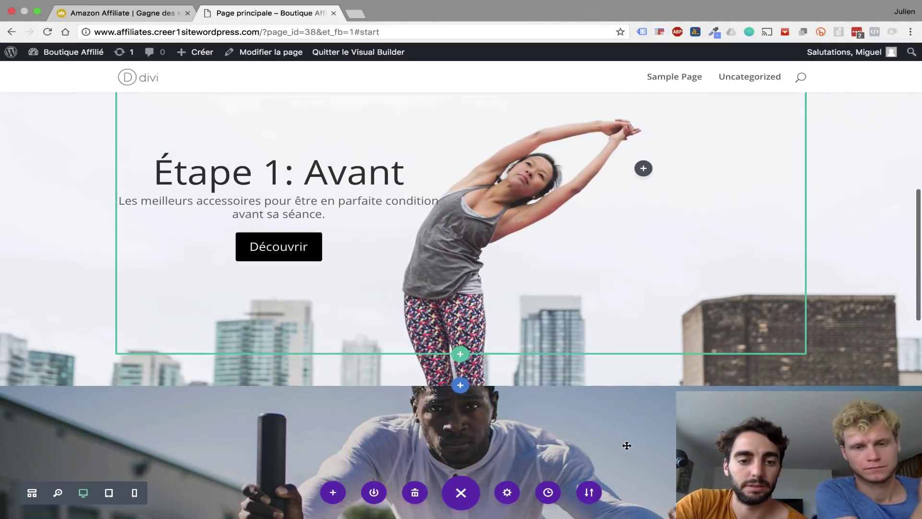
scroll(627, 446, down, 1)
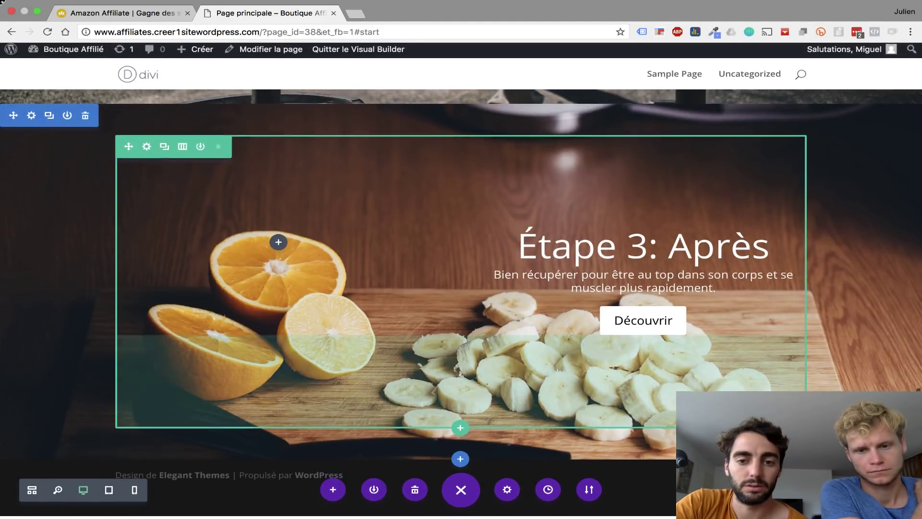
click(126, 25)
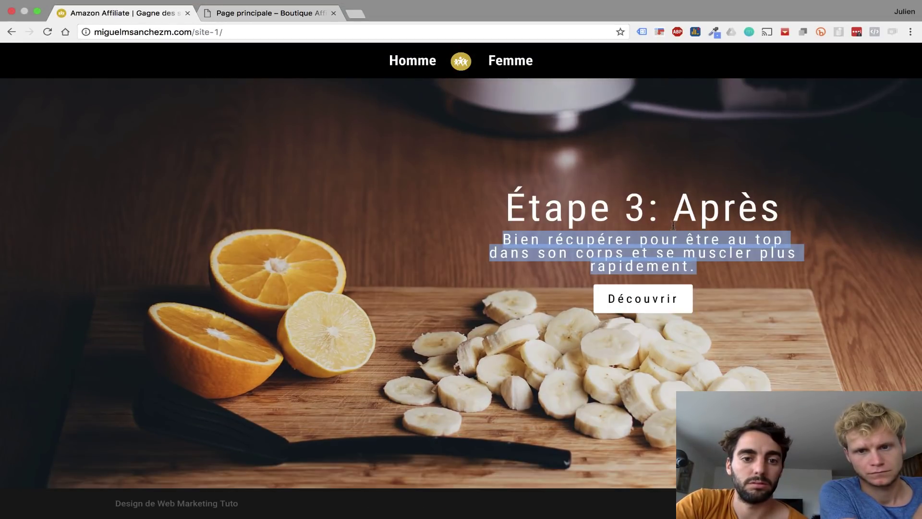
- Scroll back up through the reference site's pages
scroll(672, 224, up, 20)
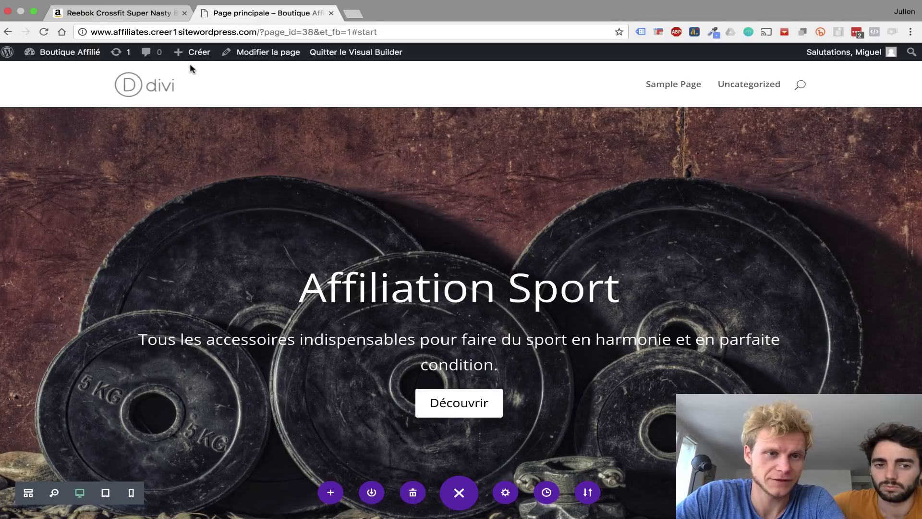
- Save and exit the Divi builder, then publish a new page titled Homme
mouse_move(194, 56)
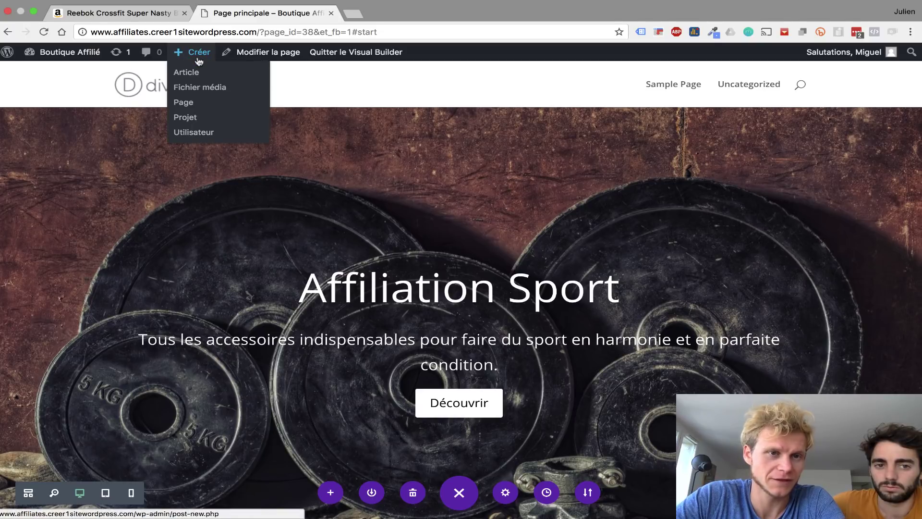
click(193, 101)
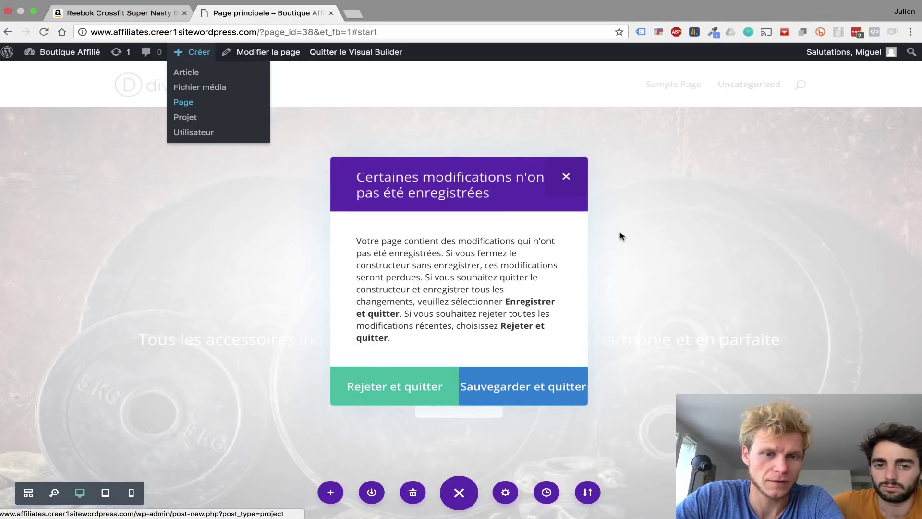
click(500, 388)
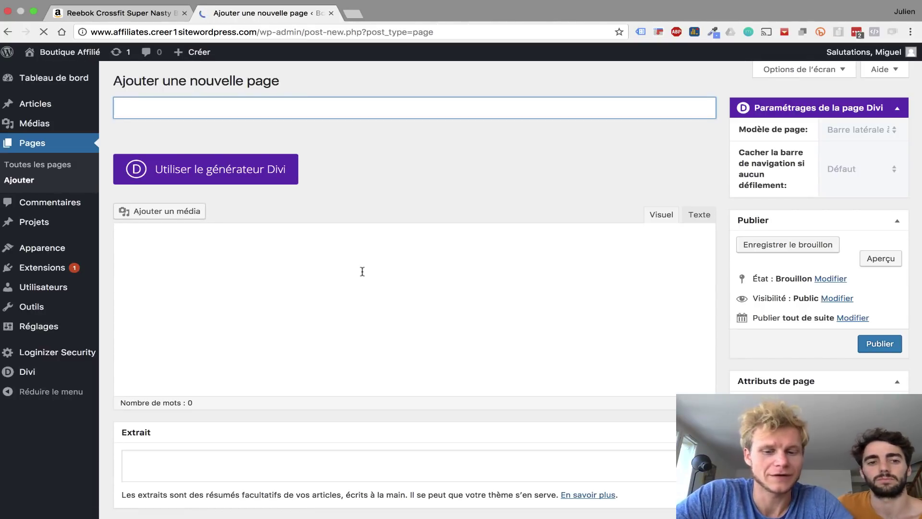
text(Homm)
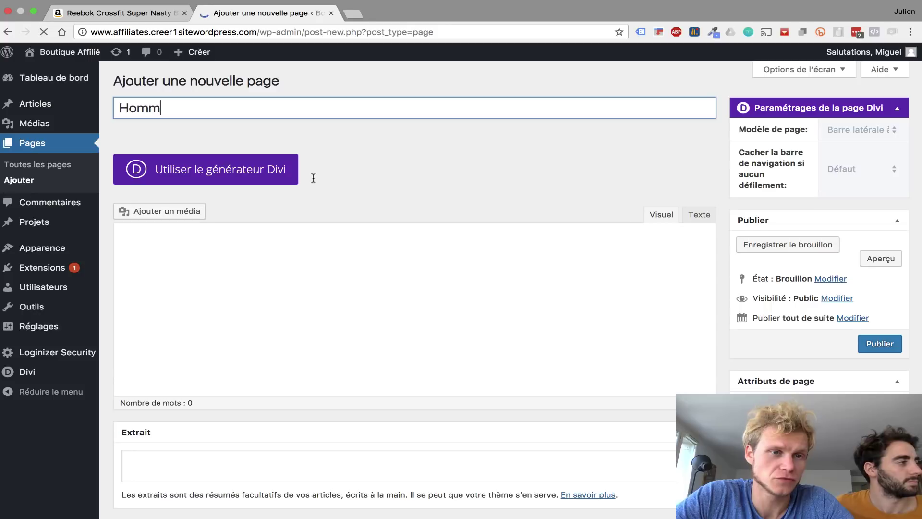
text(e)
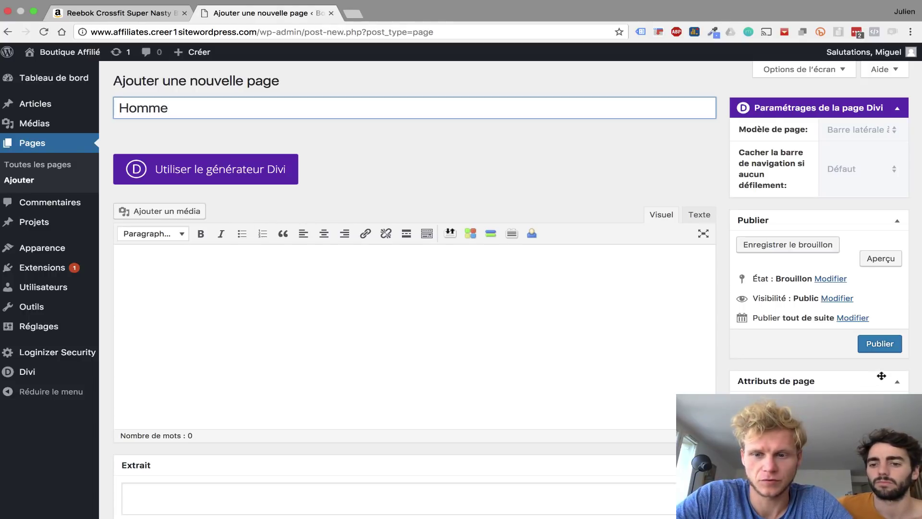
click(882, 343)
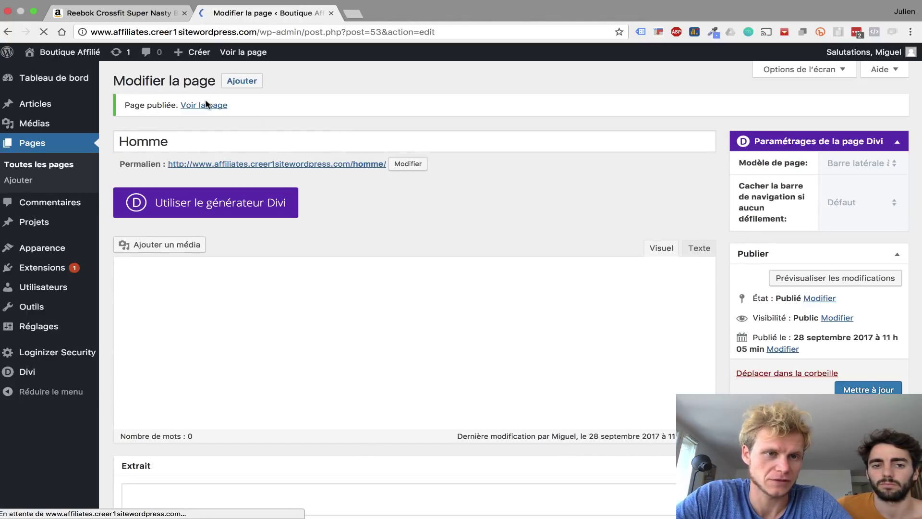
- Publish a second new page titled Femme and start another blank page
click(242, 81)
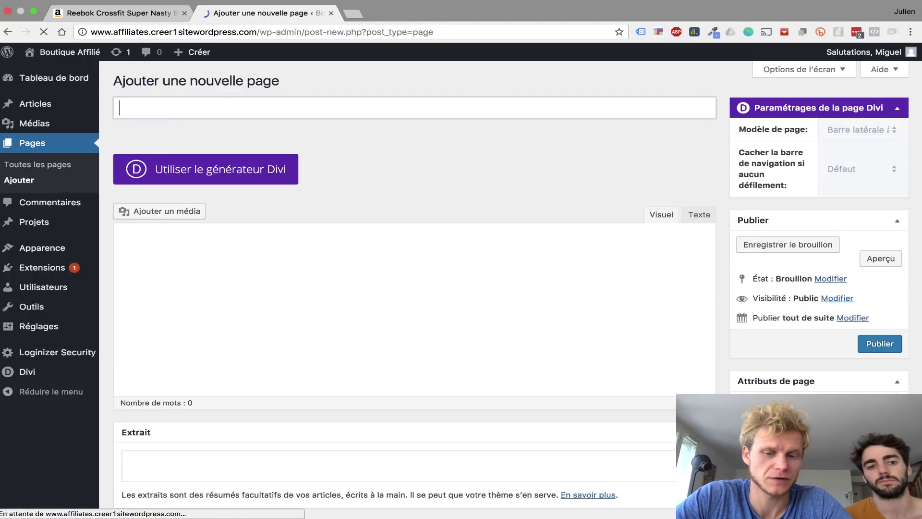
text(Femme)
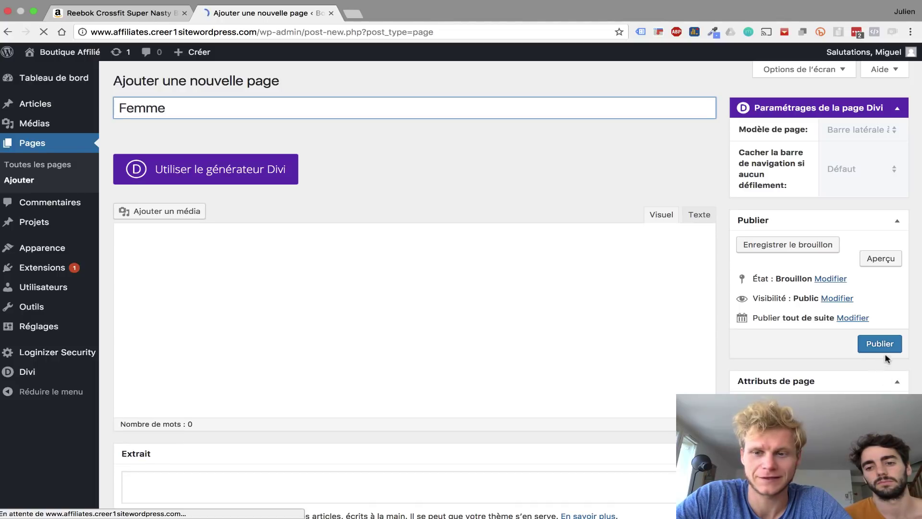
click(885, 346)
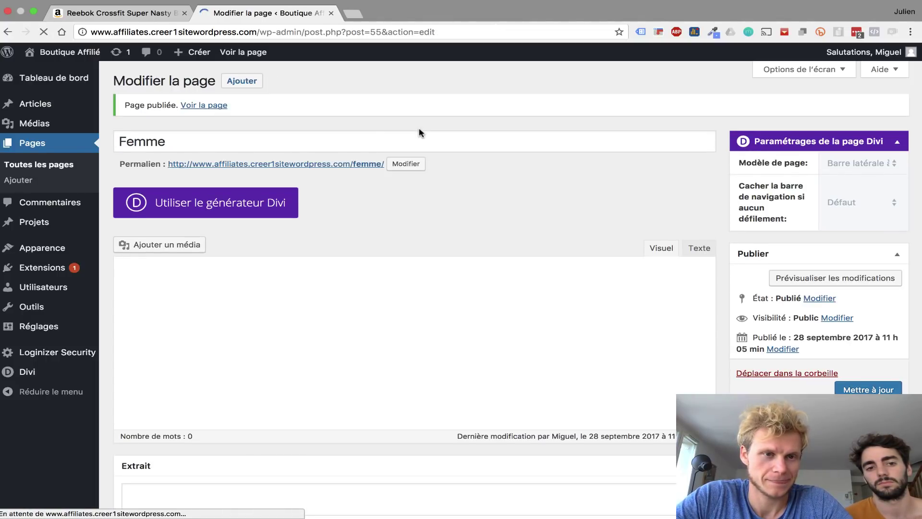
click(255, 88)
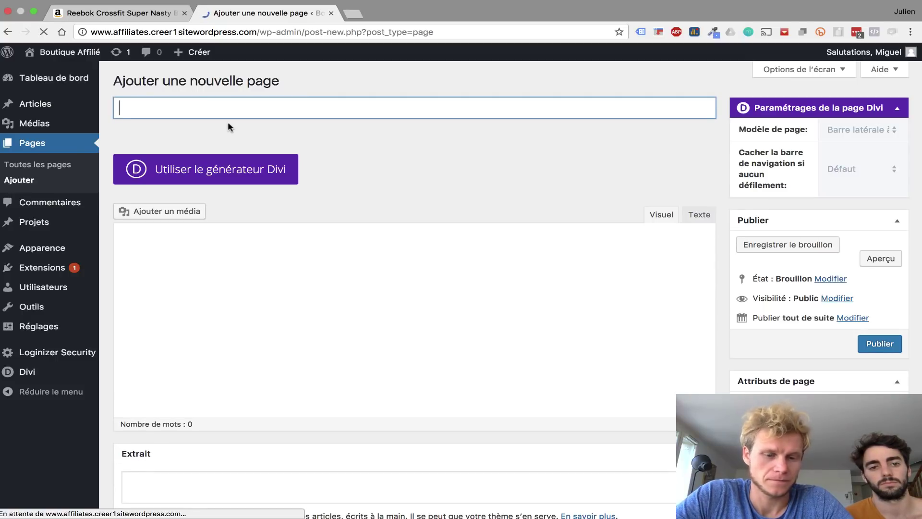
- Publish a page titled 'Etape 1 : Avant', copying its title for reuse
text(Avant)
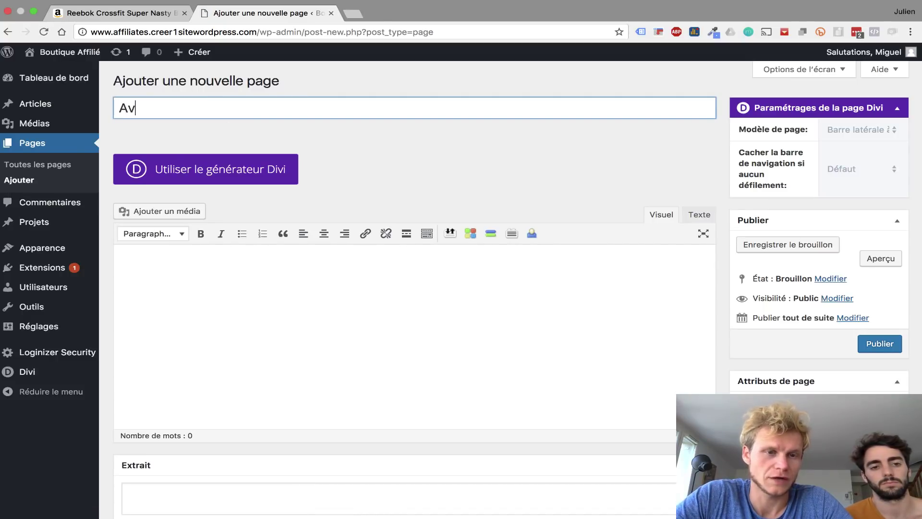
click(117, 107)
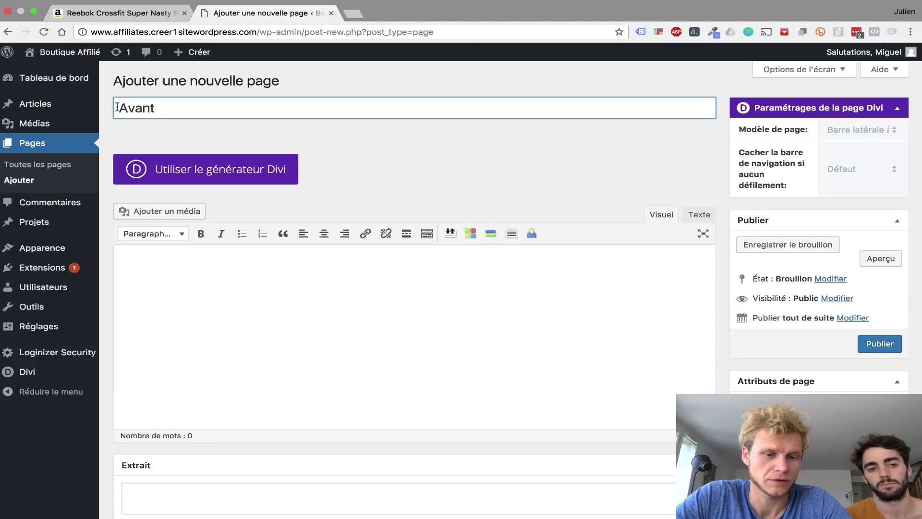
text(Etape:)
key(BackSpace)
text(1 :)
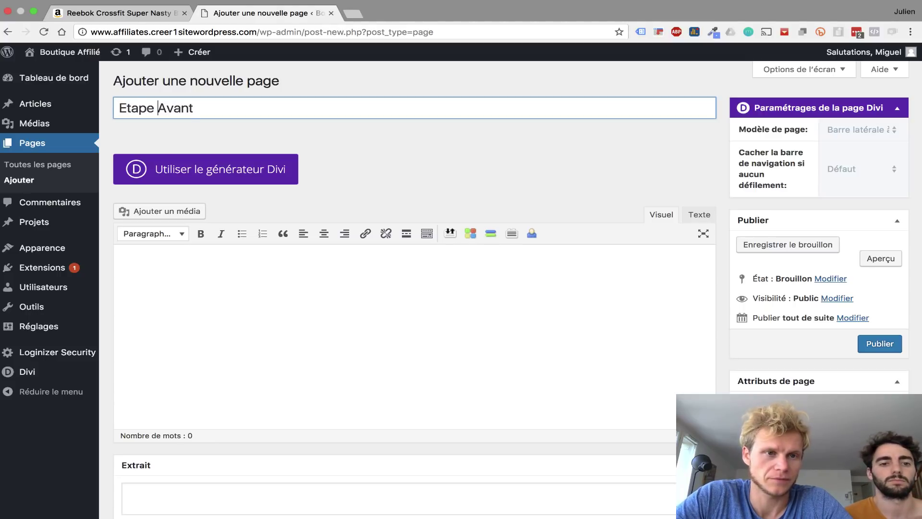
click(871, 350)
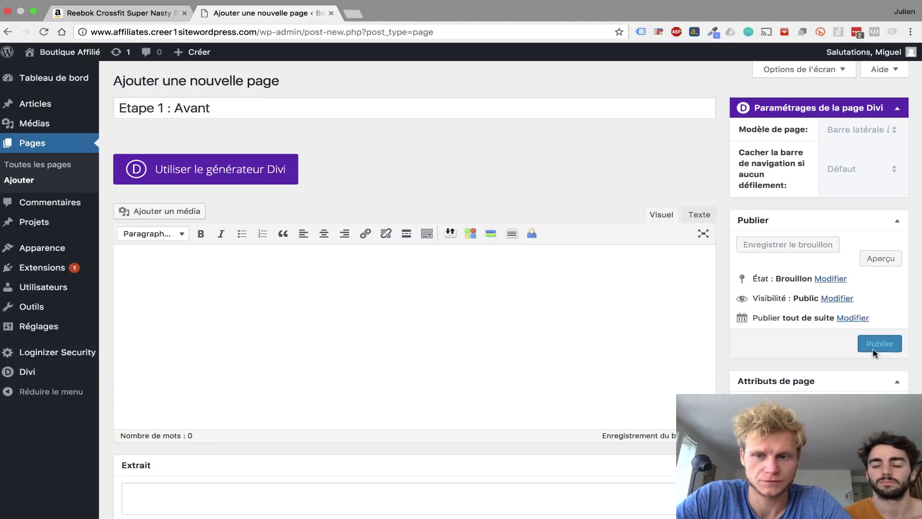
click(310, 116)
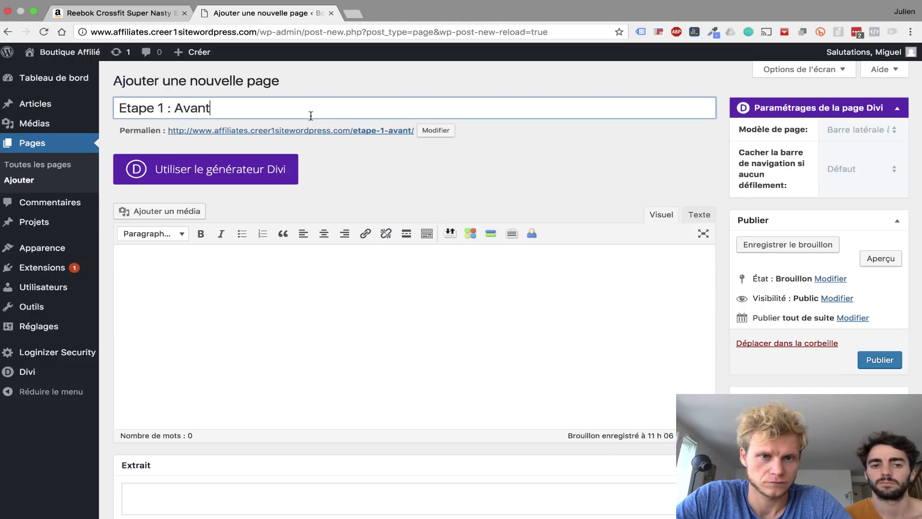
key(super+a)
key(BackSpace)
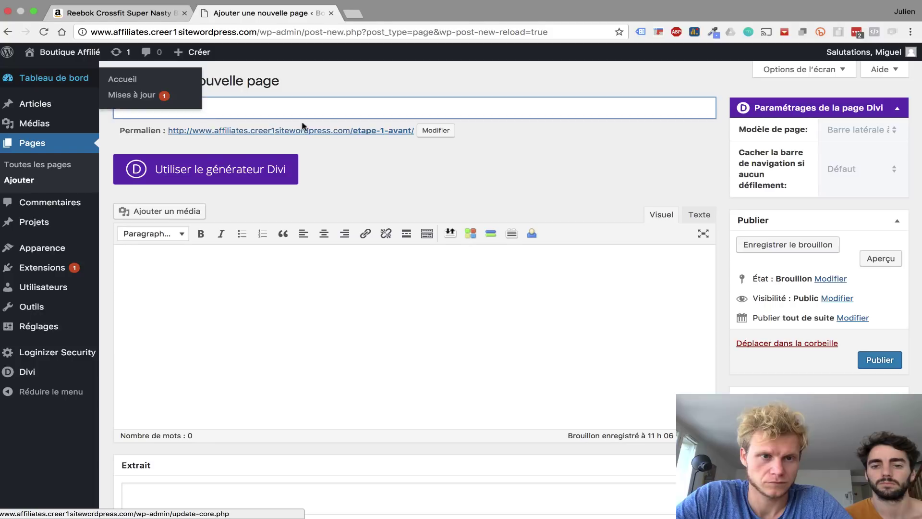
key(super+z)
key(super+c)
click(879, 360)
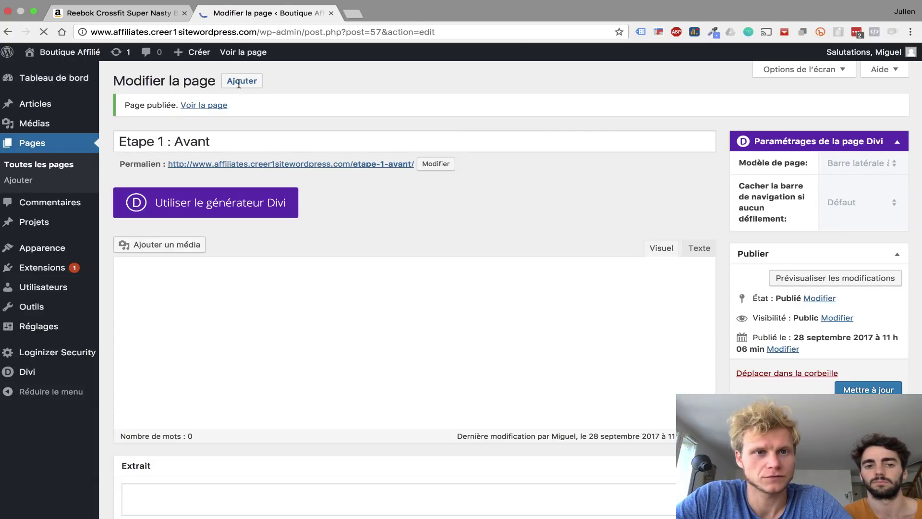
- Publish a new page titled 'Etape 2 : Pendant' from the pasted title
click(241, 81)
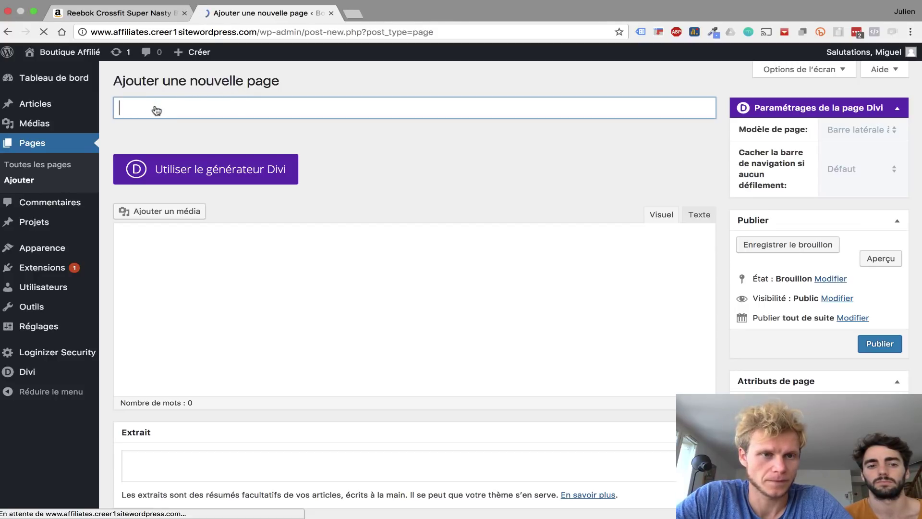
key(super+v)
key(super+z)
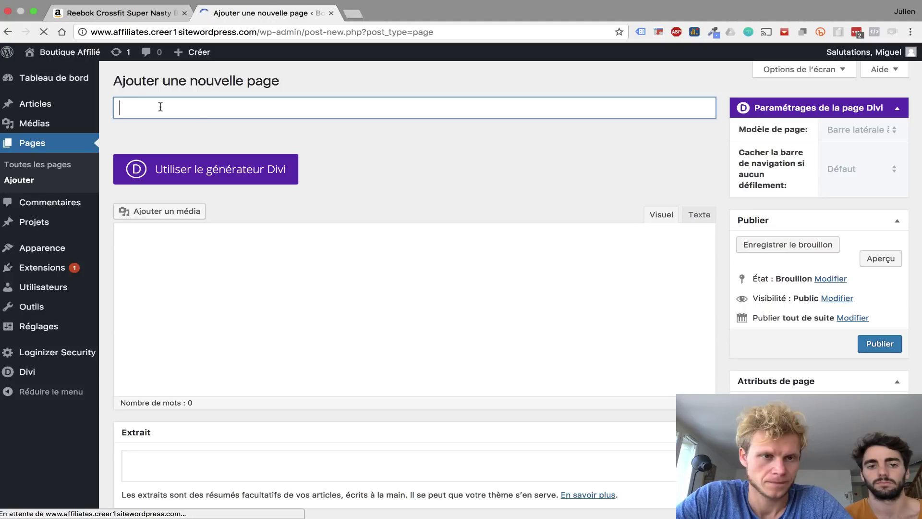
key(super+v)
double_click(161, 108)
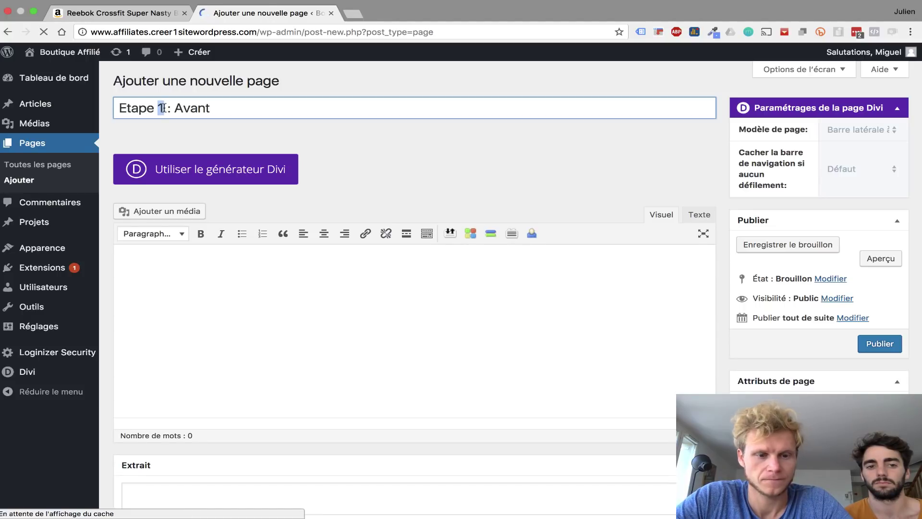
text(2)
double_click(194, 103)
text(Pendant)
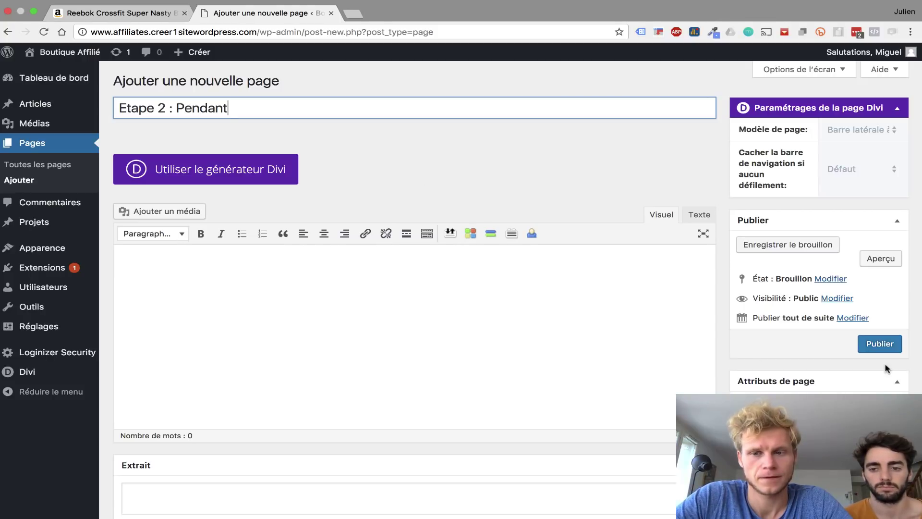
click(886, 358)
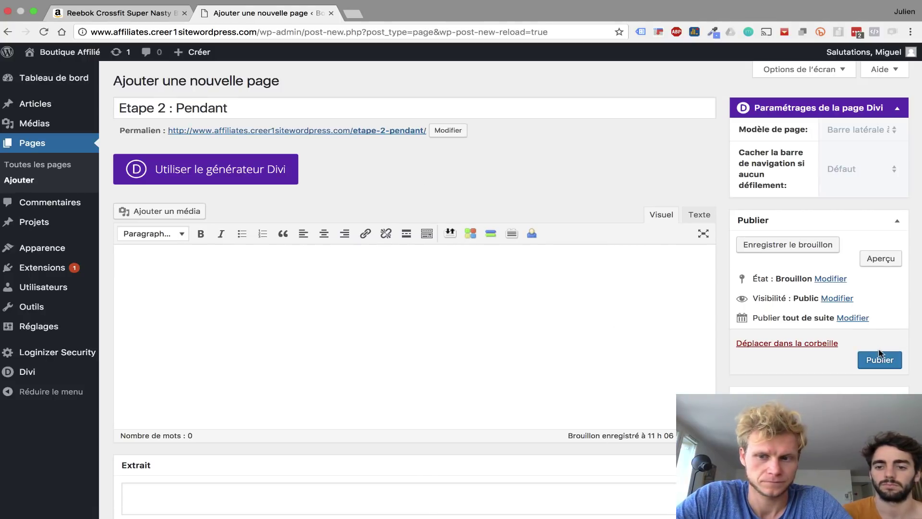
click(877, 365)
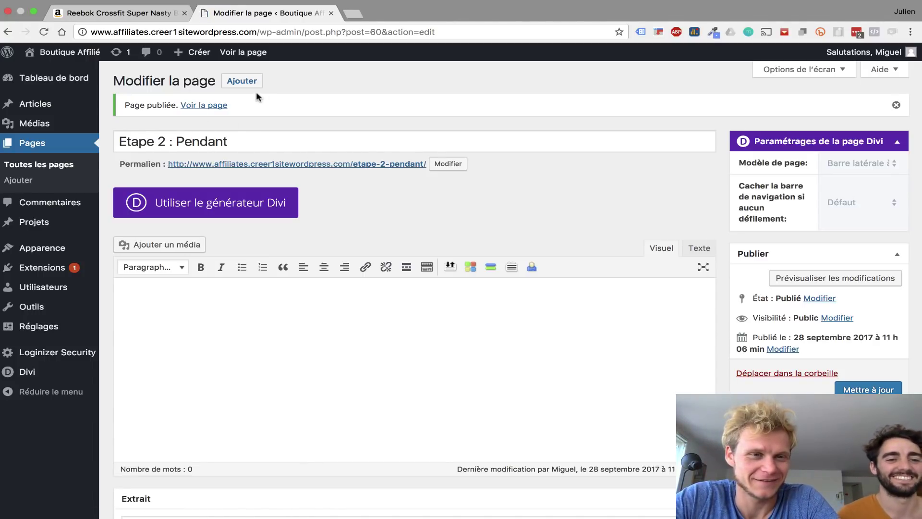
- Publish a new page titled 'Etape 3 : Après'
click(242, 81)
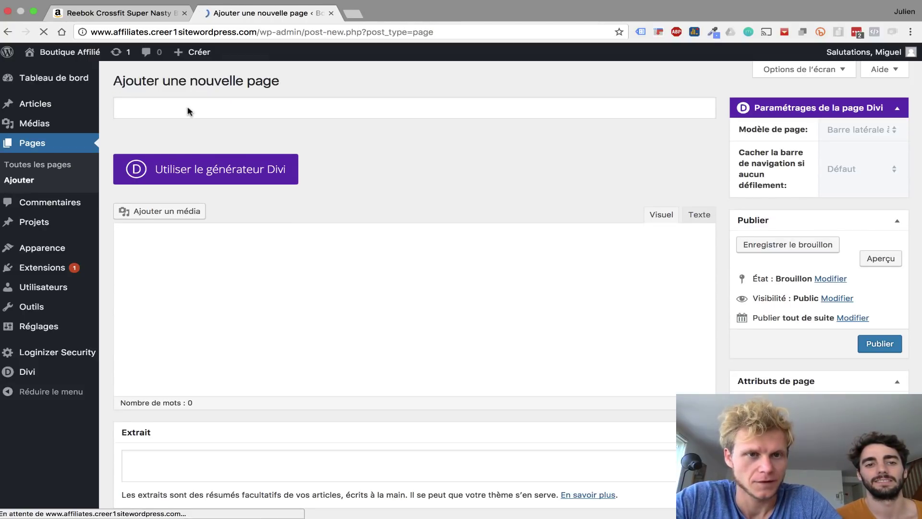
click(187, 108)
text(Etape 1 : Avant)
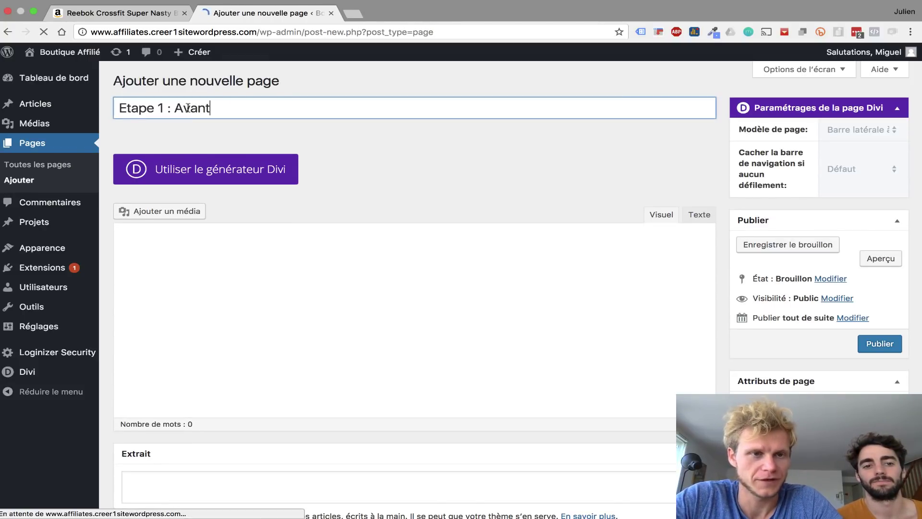
double_click(161, 108)
text(3)
double_click(213, 102)
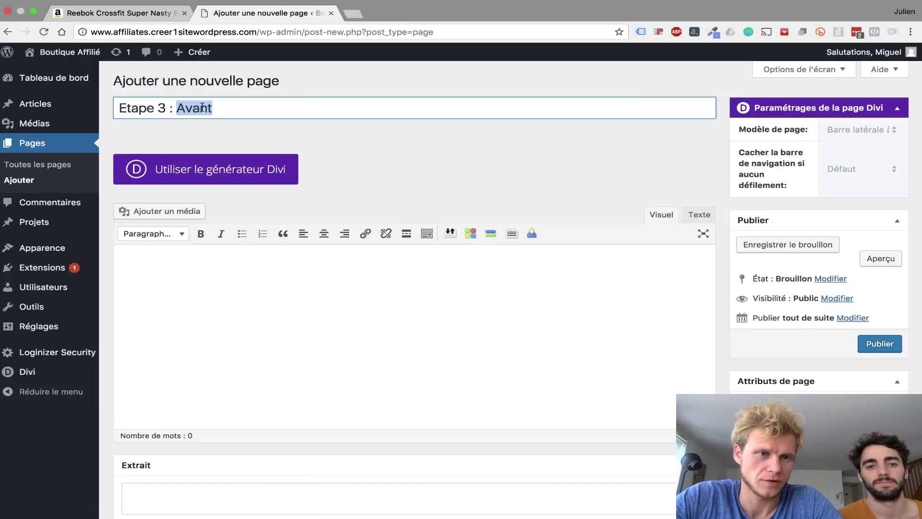
text(Après)
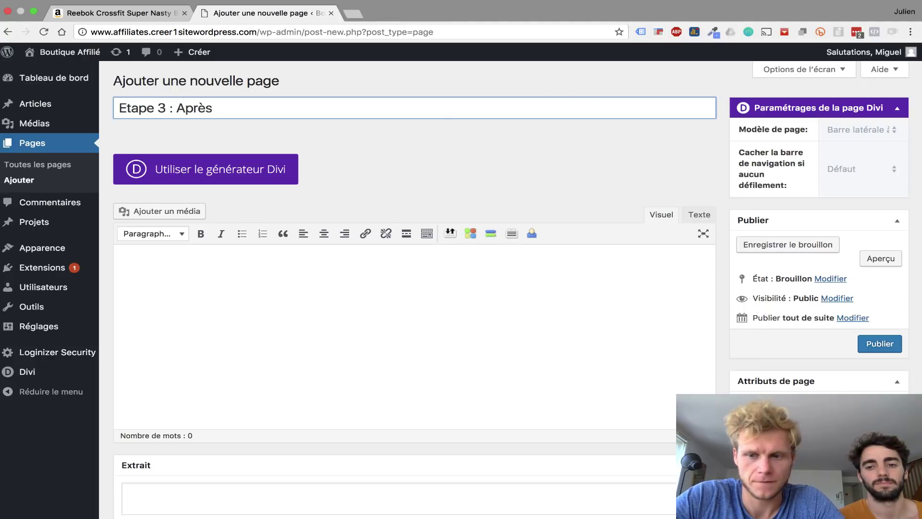
click(870, 353)
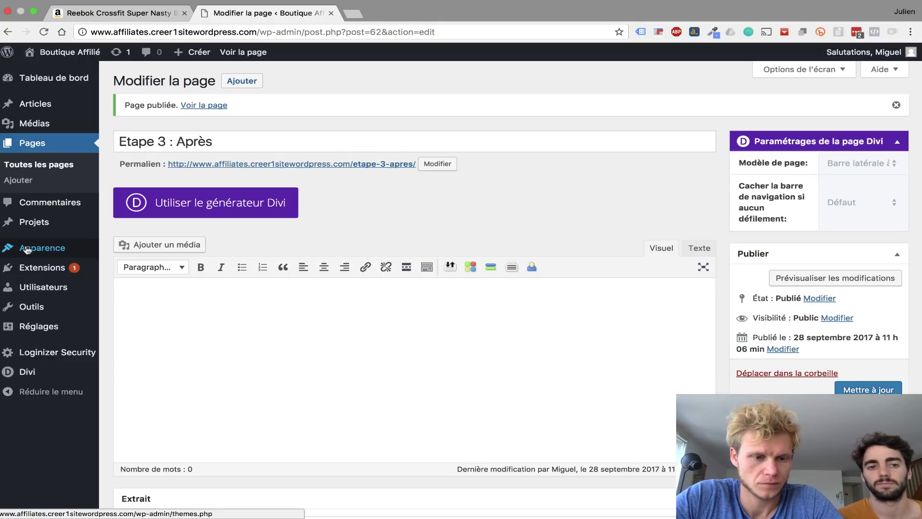
- Under Apparence > Menus, create a new menu named 'Menu Principal'
mouse_move(24, 250)
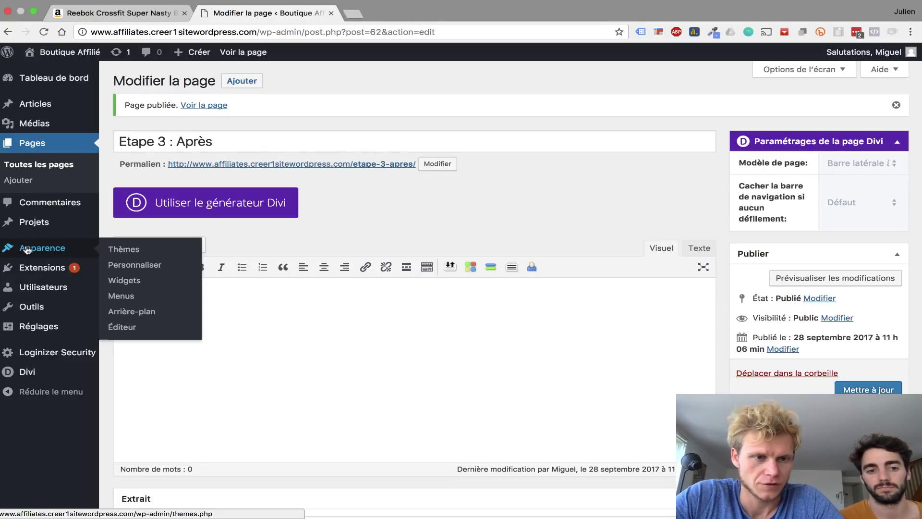
click(133, 300)
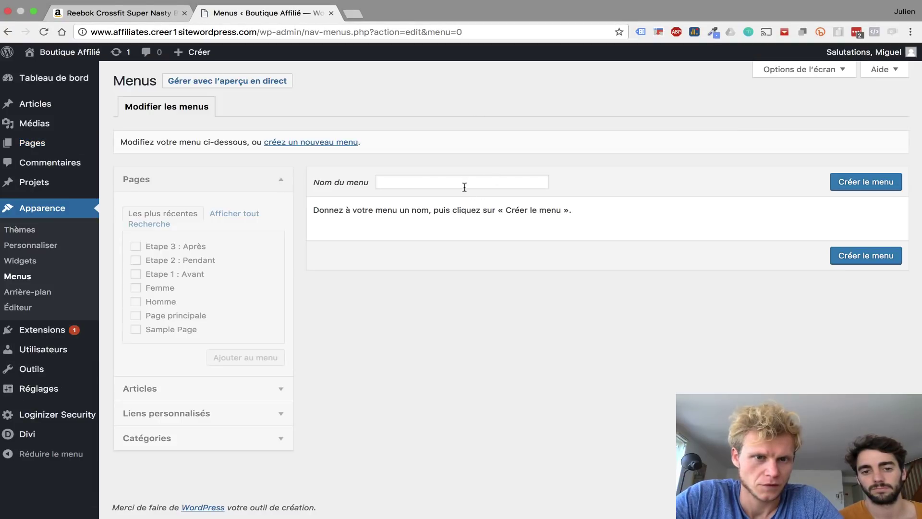
click(464, 187)
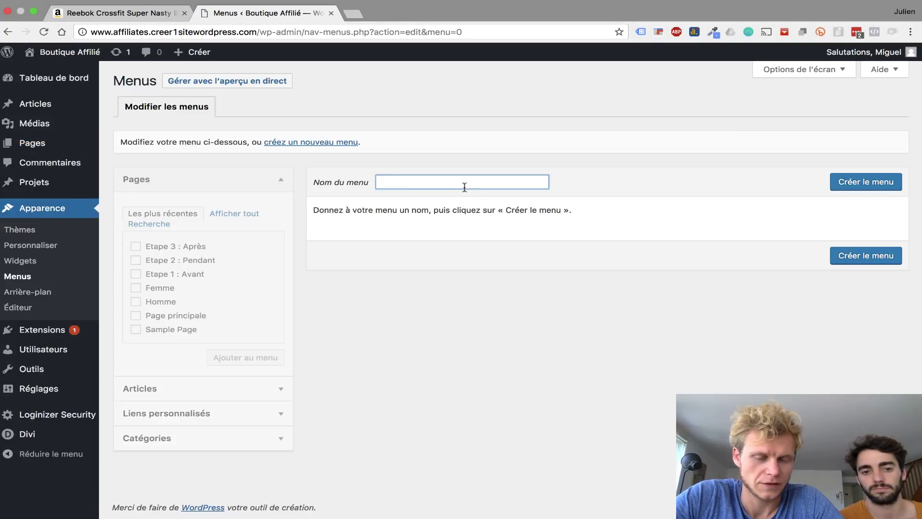
text(Menu )
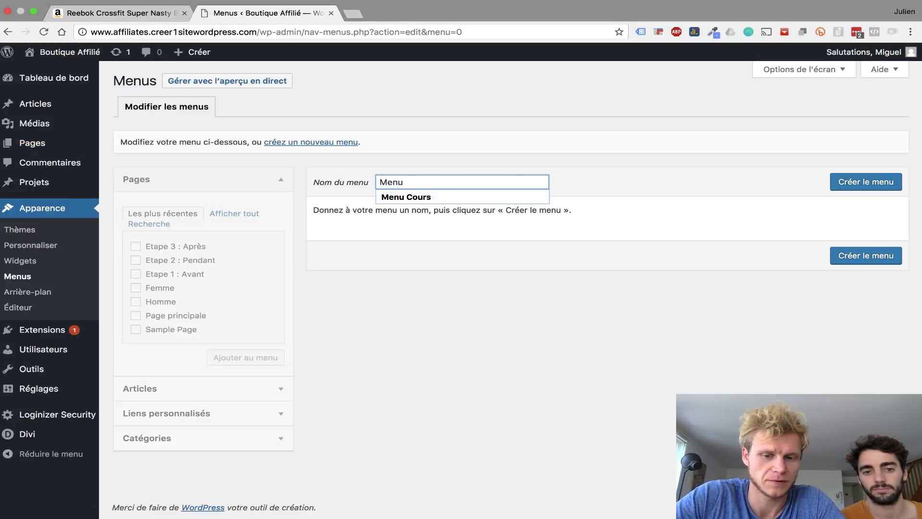
text(Principal)
key(Return)
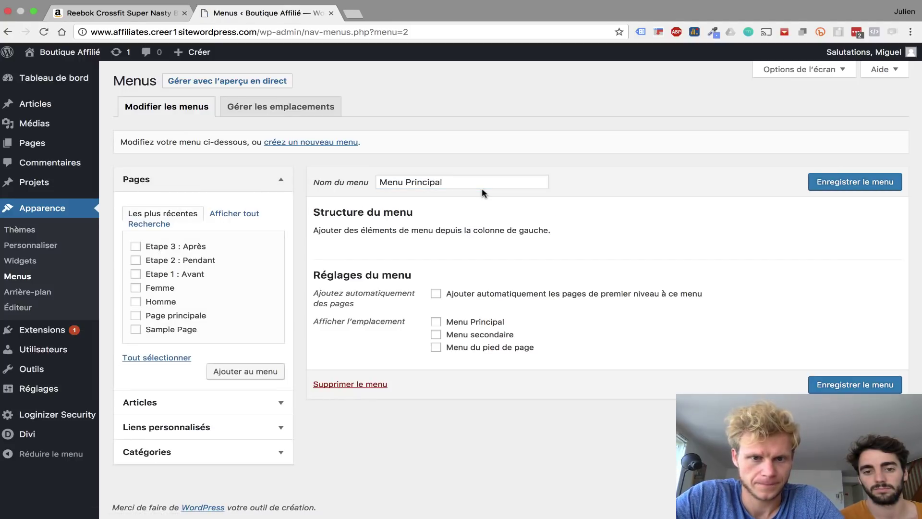
- Add the Homme and Femme pages with Homme first, save the menu, and view the site
click(136, 301)
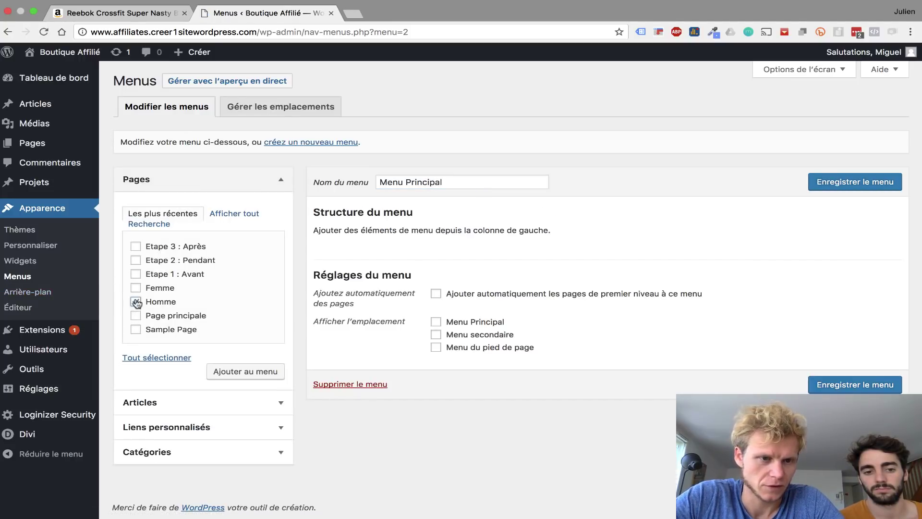
click(274, 374)
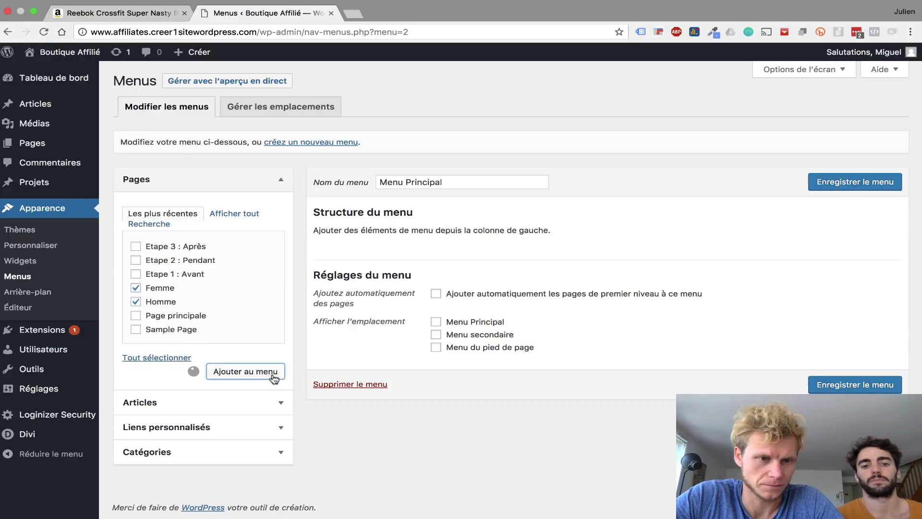
drag(356, 299, 356, 262)
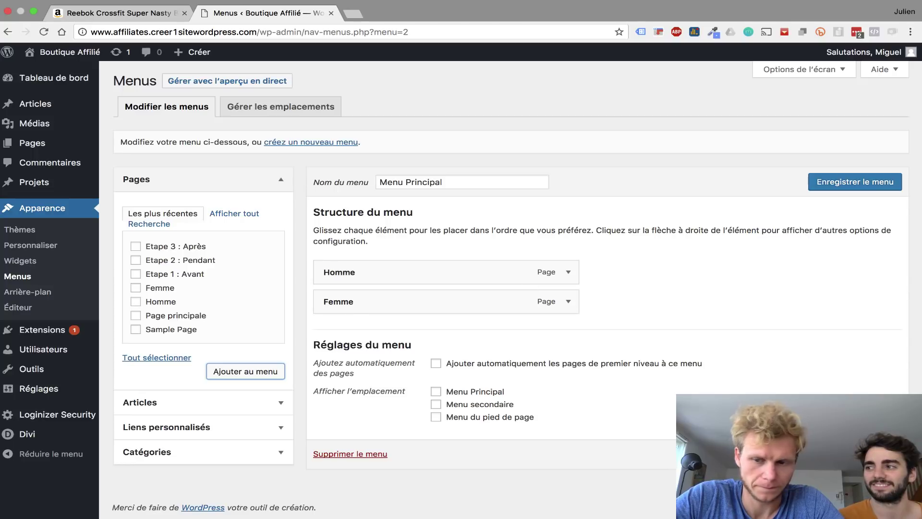
click(854, 454)
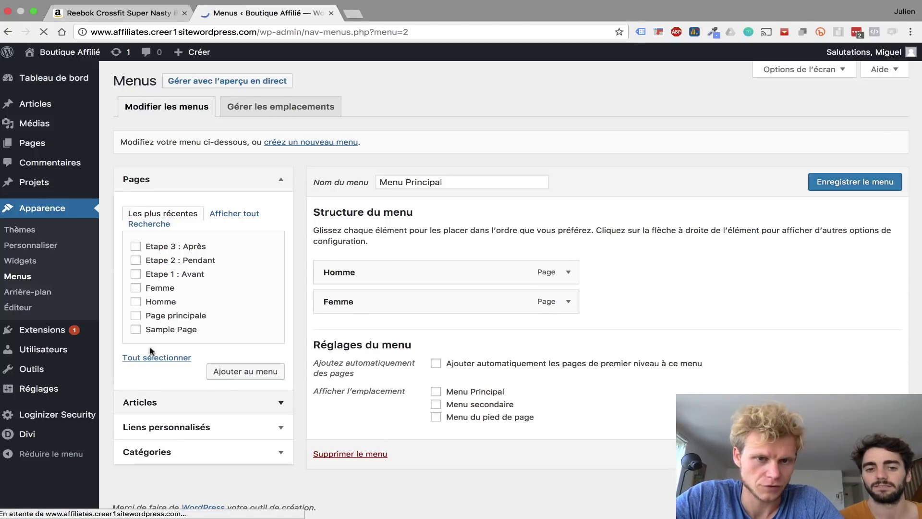
click(73, 55)
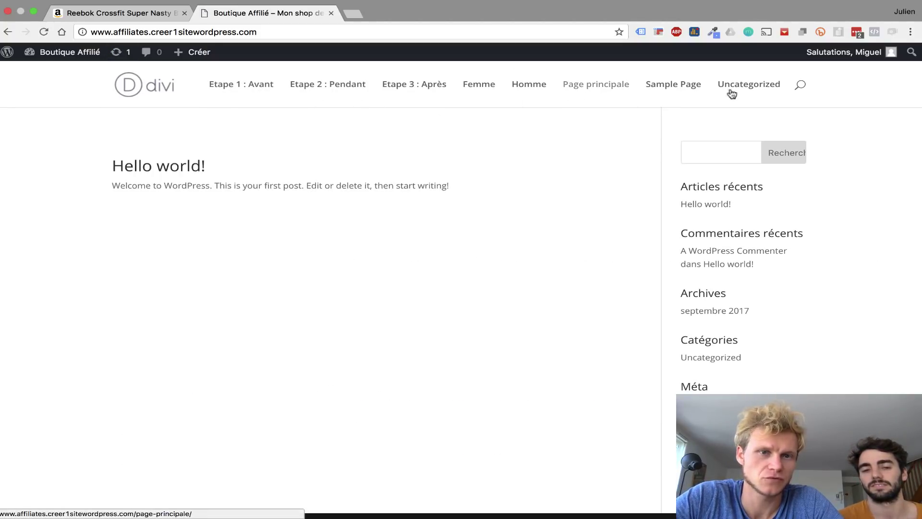
- Assign Menu Principal to the primary menu location, save, and check the site header
mouse_move(90, 56)
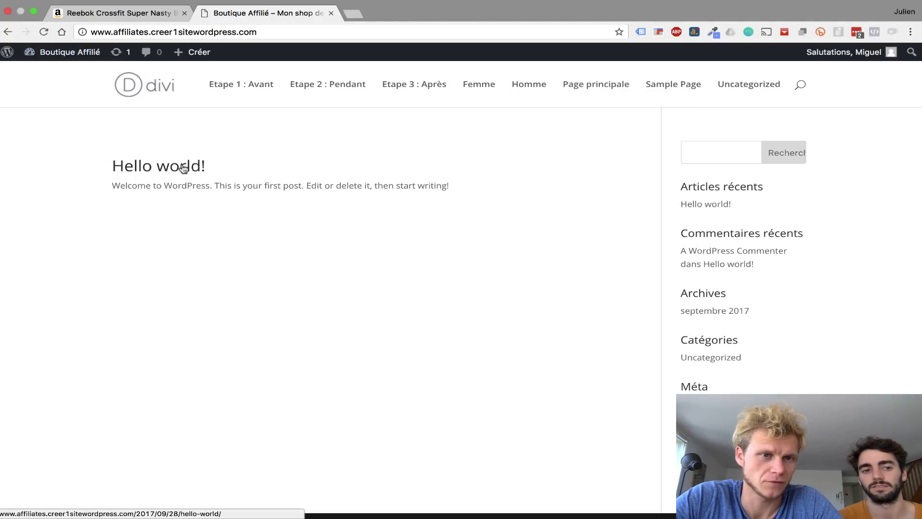
scroll(184, 169, left, 5)
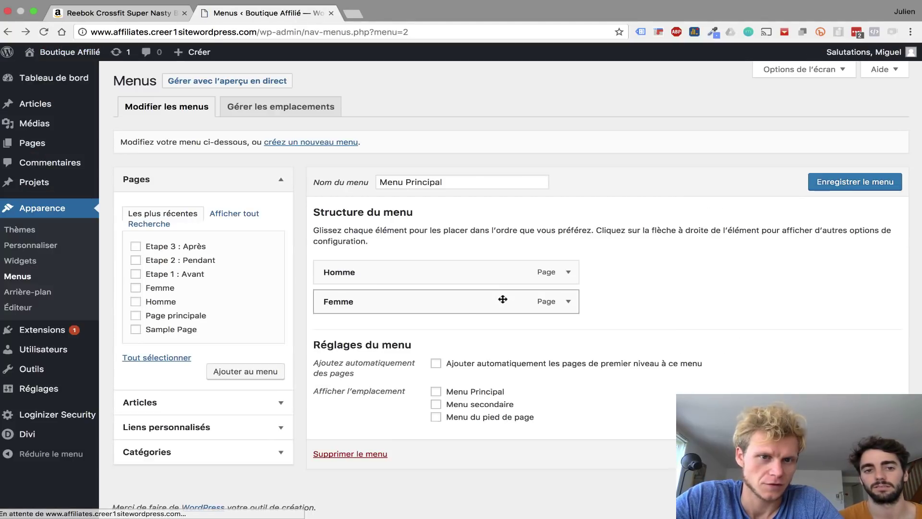
click(297, 109)
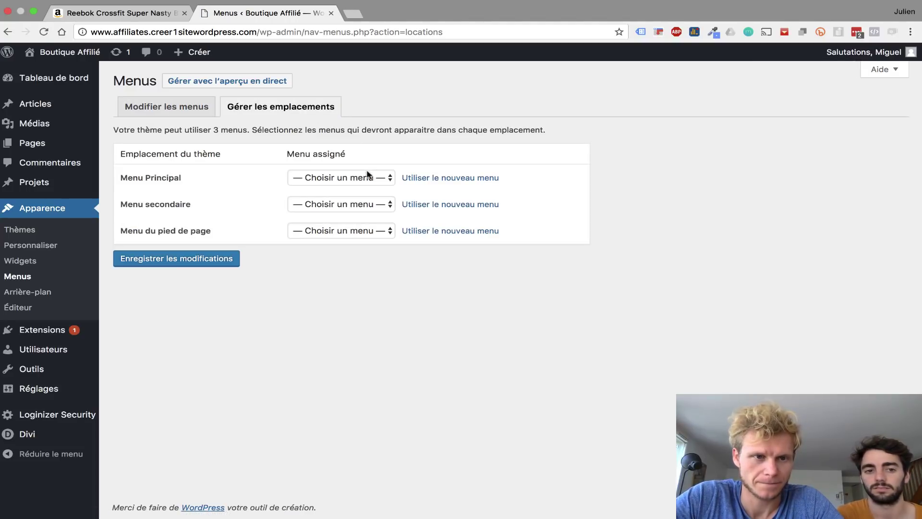
click(356, 178)
click(329, 188)
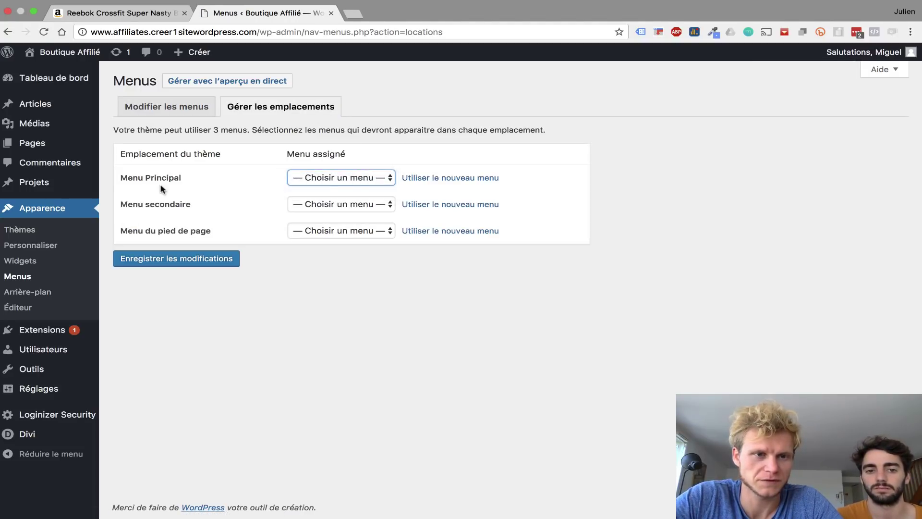
click(159, 262)
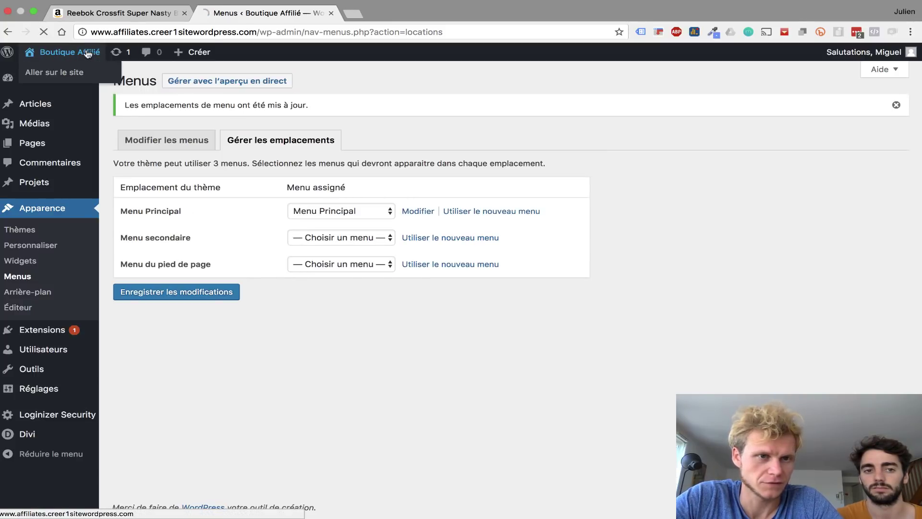
click(67, 52)
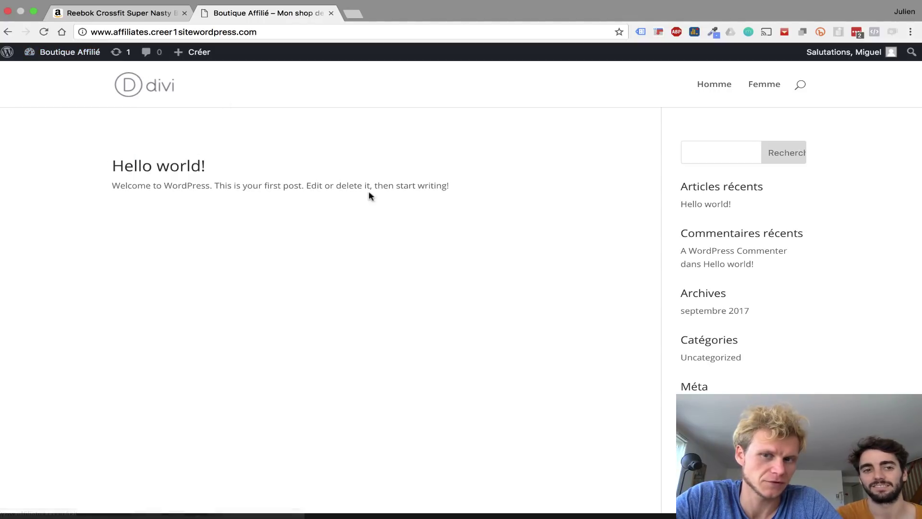
- Go back to the dashboard and open Réglages > Écriture
click(67, 56)
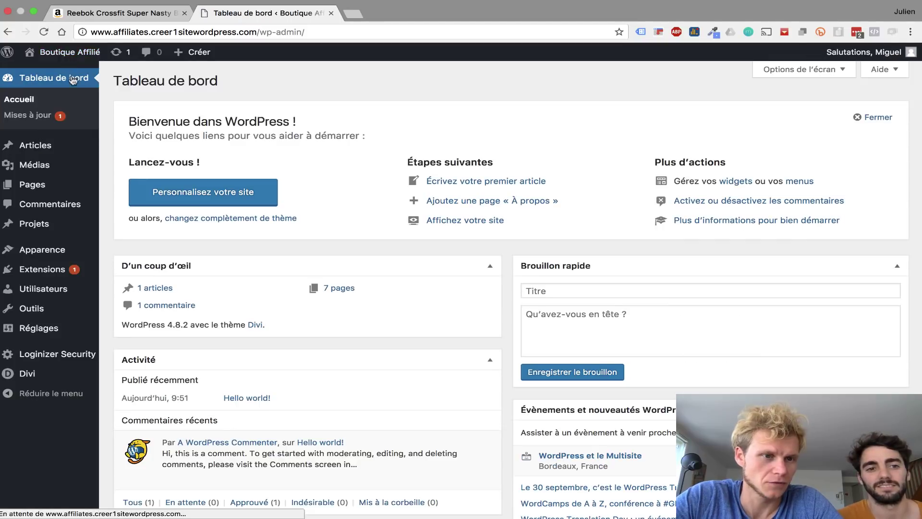
click(53, 329)
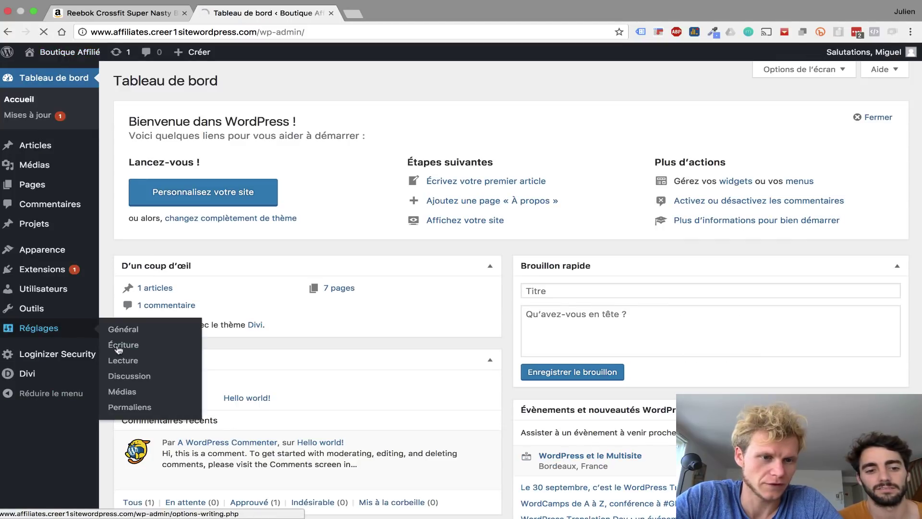
click(119, 346)
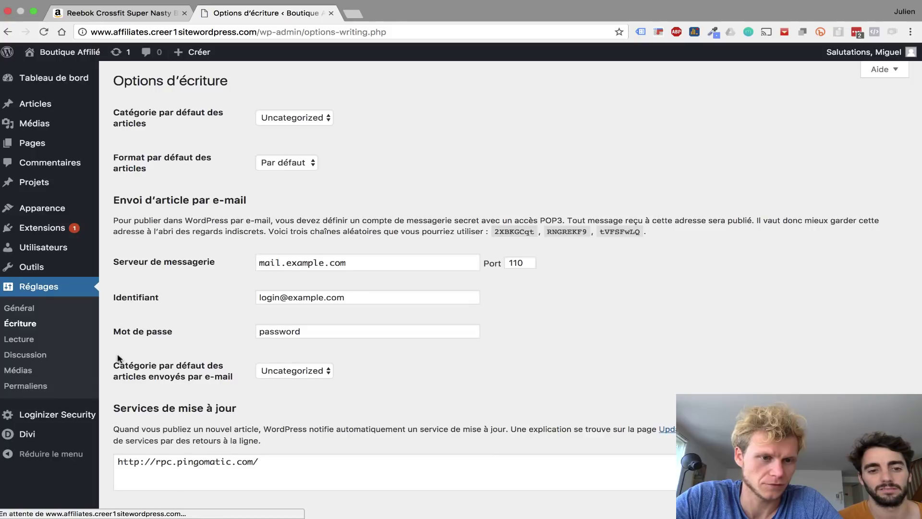
- In Réglages > Lecture, choose 'Une page statique' with Page principale as Page d'accueil and save
click(18, 339)
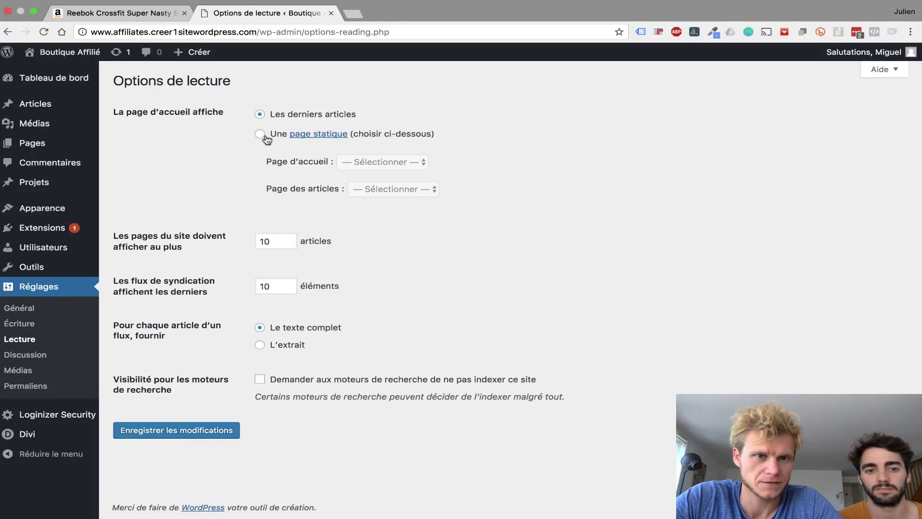
click(260, 135)
click(370, 165)
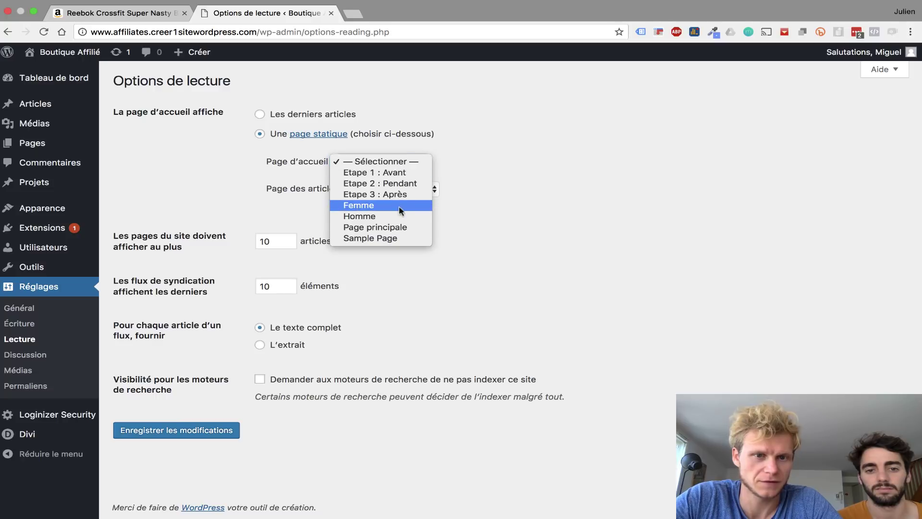
click(393, 226)
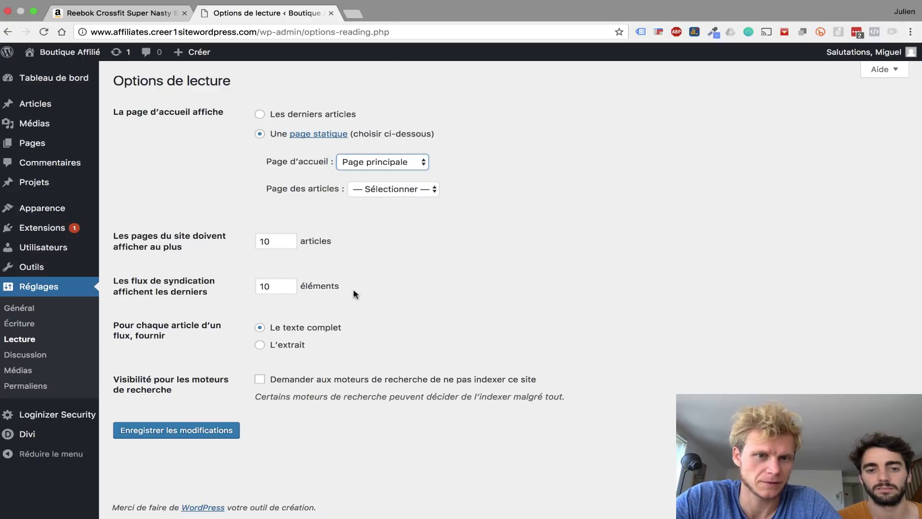
click(169, 437)
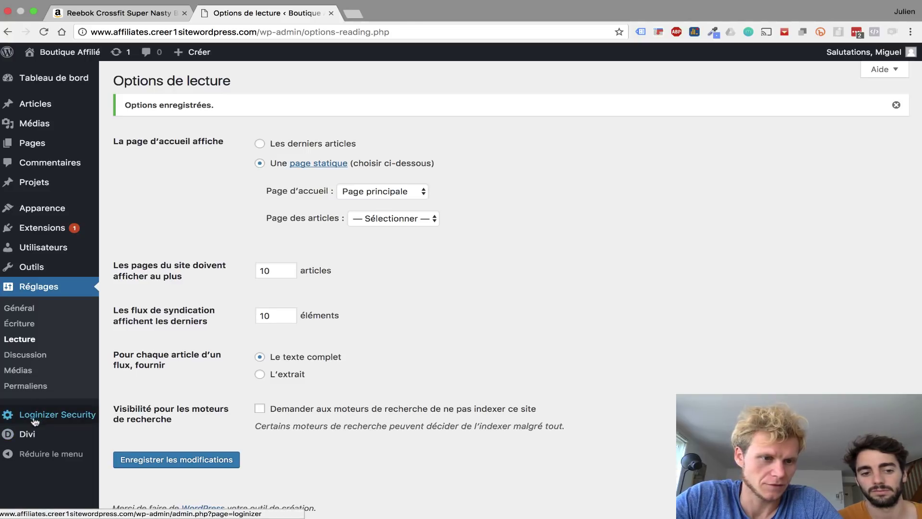
mouse_move(34, 433)
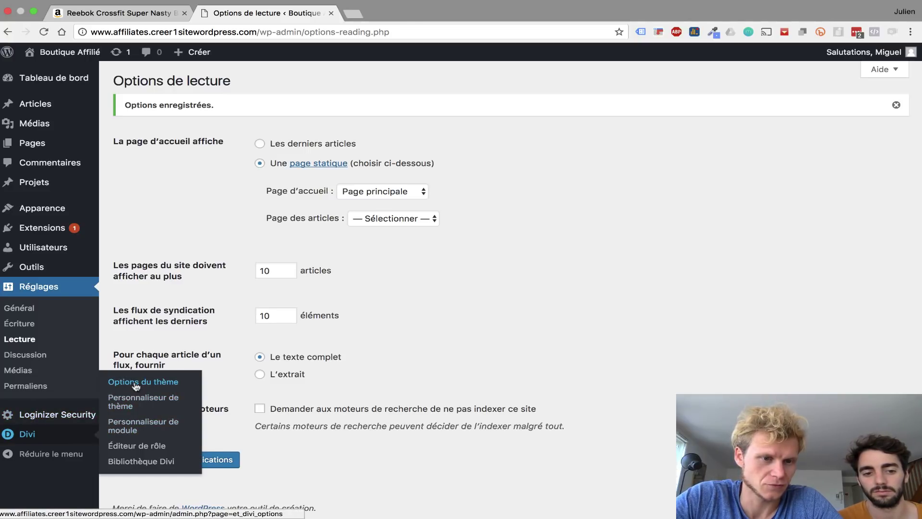
- In the Divi theme customizer, set the header format to 'Logo inline centré'
click(131, 407)
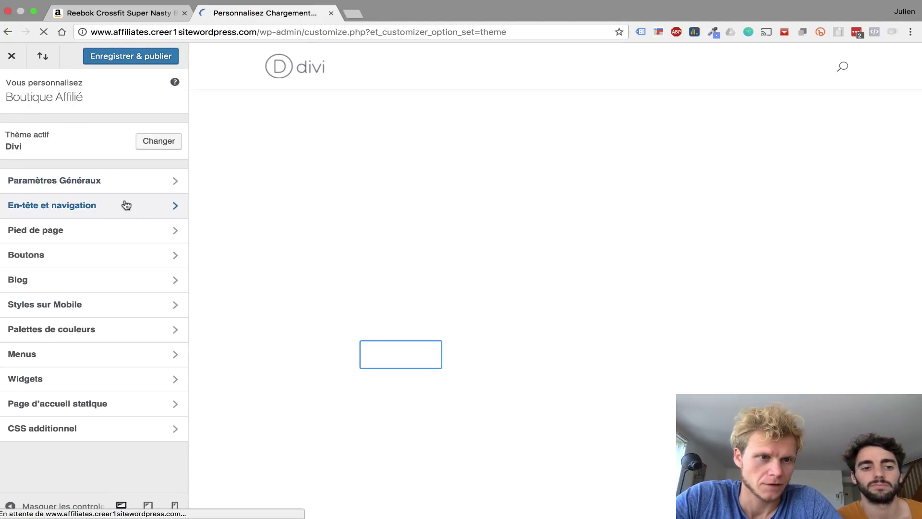
click(126, 205)
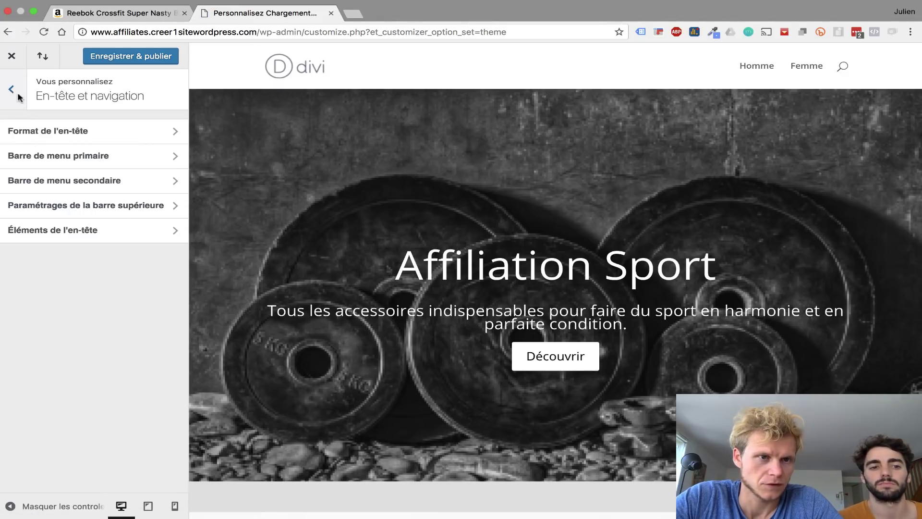
click(105, 138)
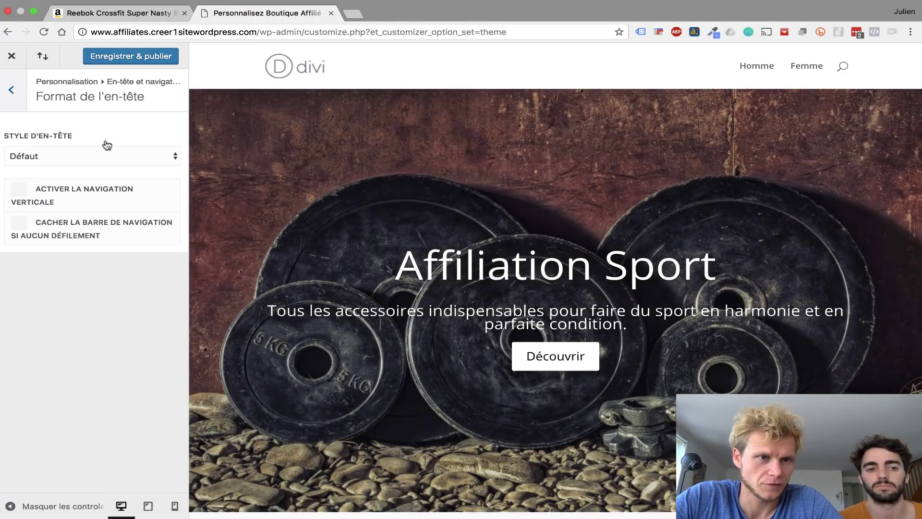
click(156, 163)
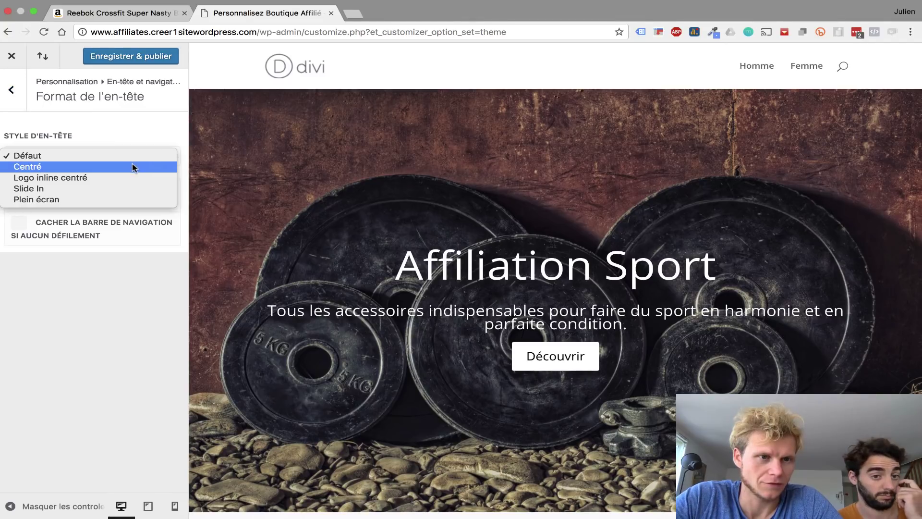
click(133, 166)
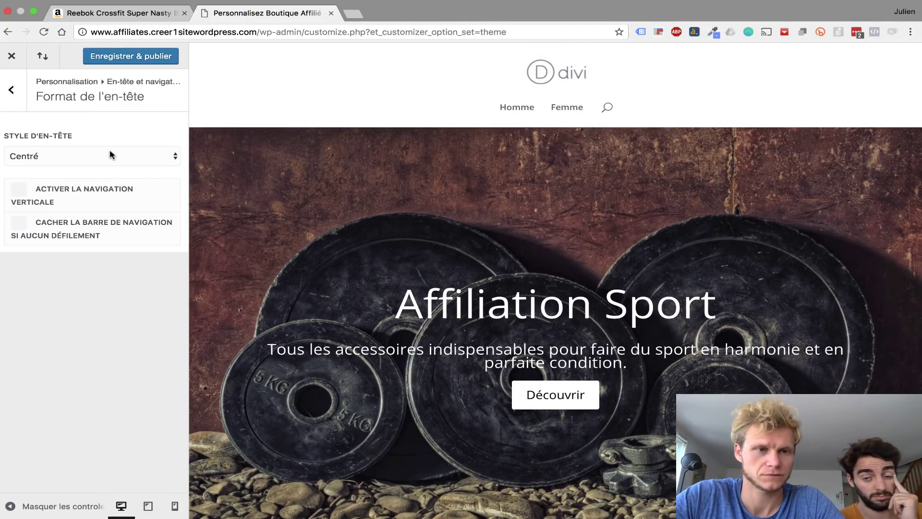
click(110, 154)
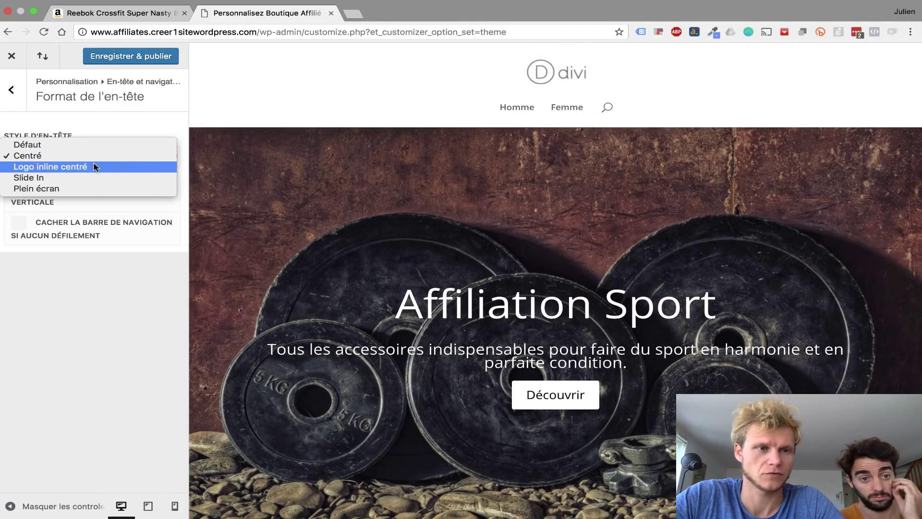
click(92, 167)
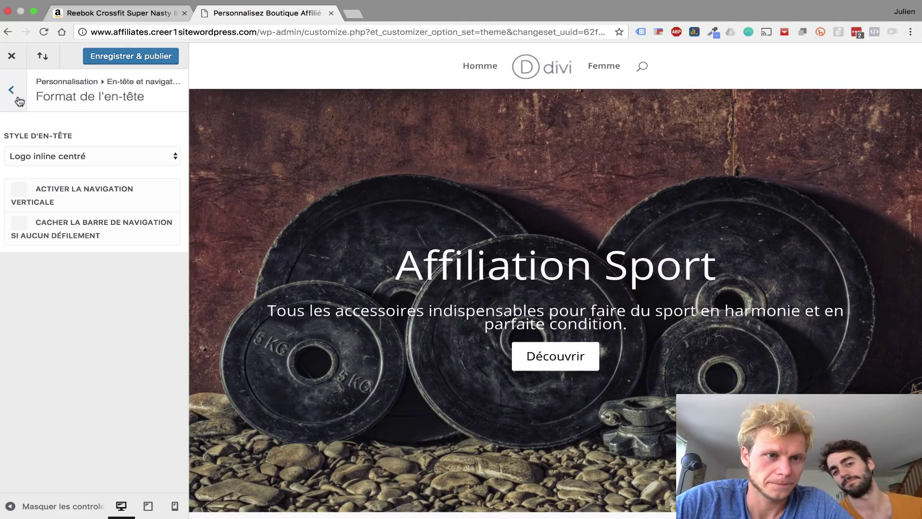
- Uncheck the search icon in Éléments de l'en-tête, then go to Barre de menu primaire
click(12, 90)
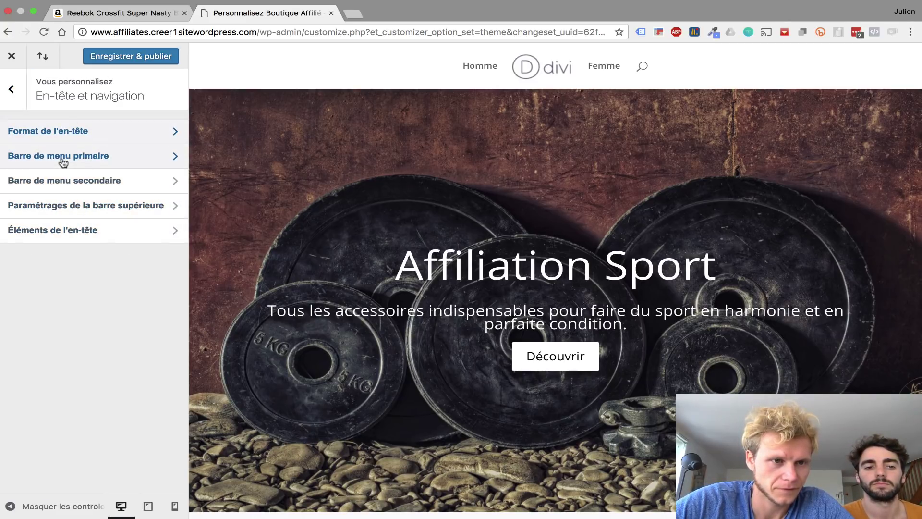
click(63, 229)
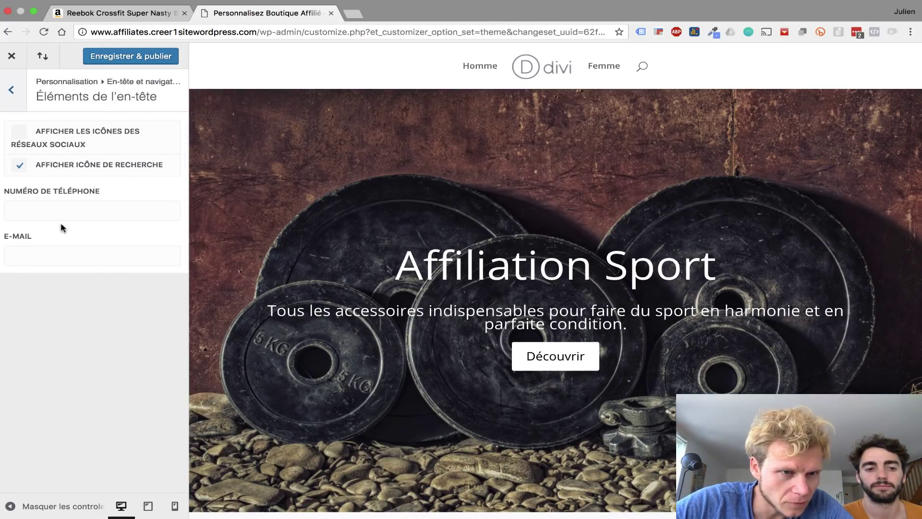
click(20, 165)
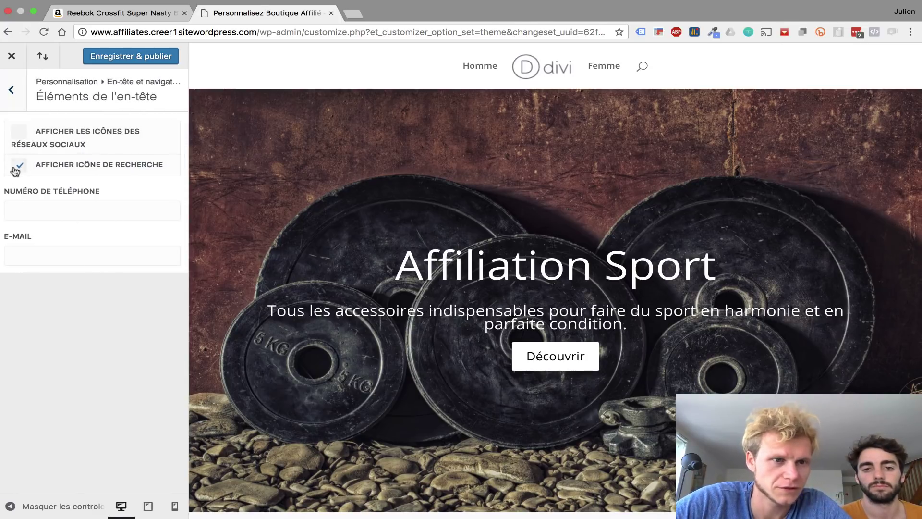
click(16, 90)
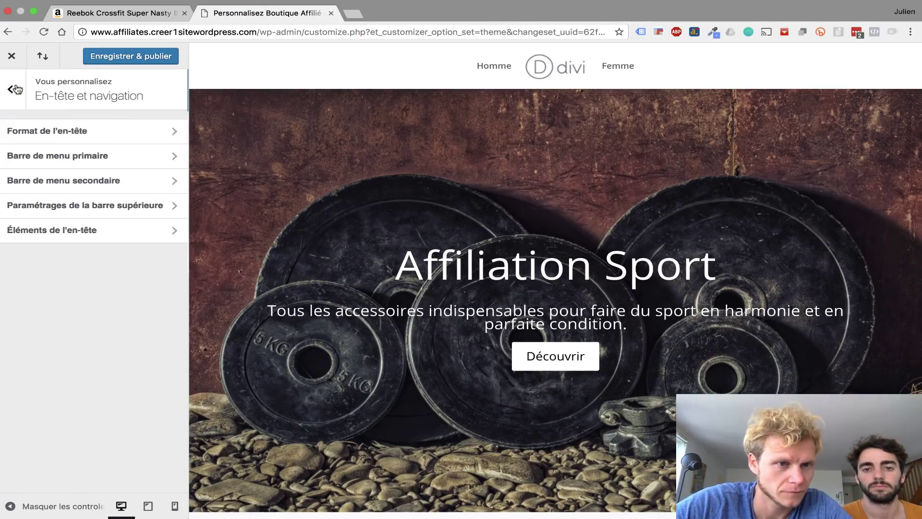
click(124, 163)
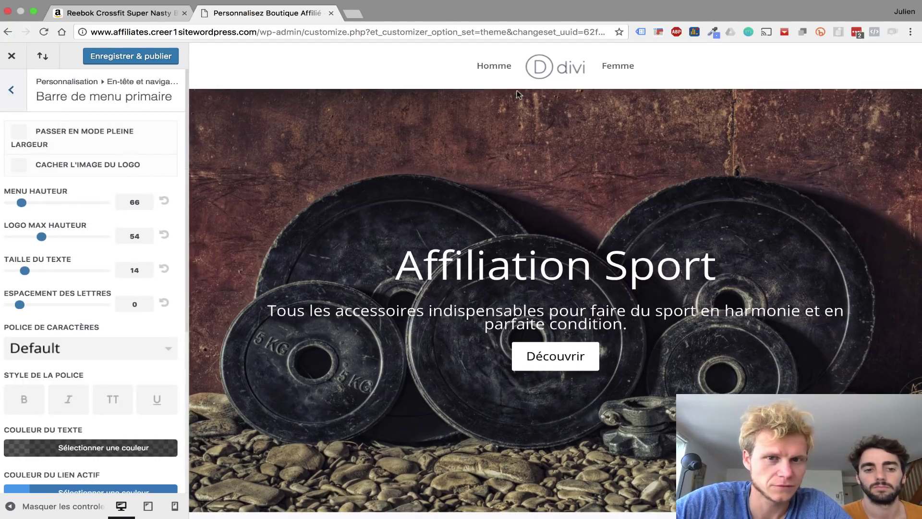
- Set menu height 89, logo max height 30, text size 18 and letter spacing 3
mouse_move(23, 204)
mouse_down()
mouse_move(55, 204)
mouse_move(30, 203)
mouse_up()
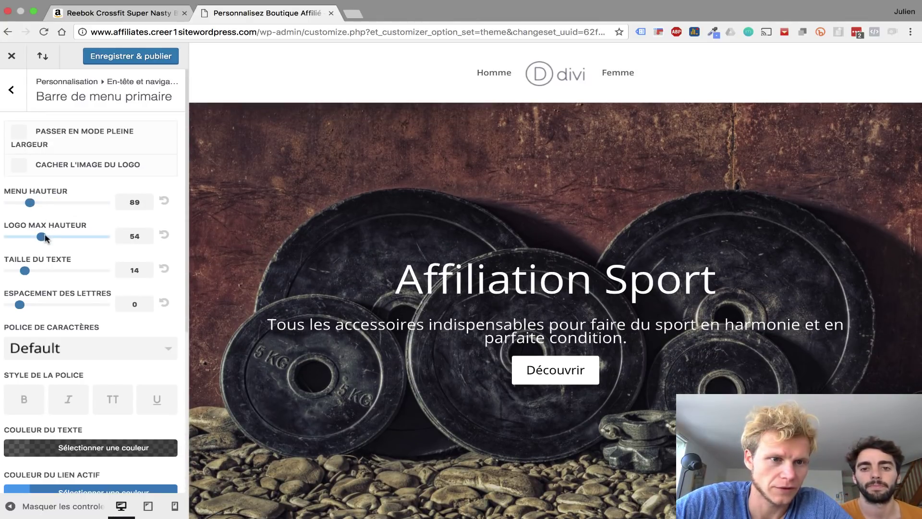
drag(42, 238, 70, 239)
click(96, 239)
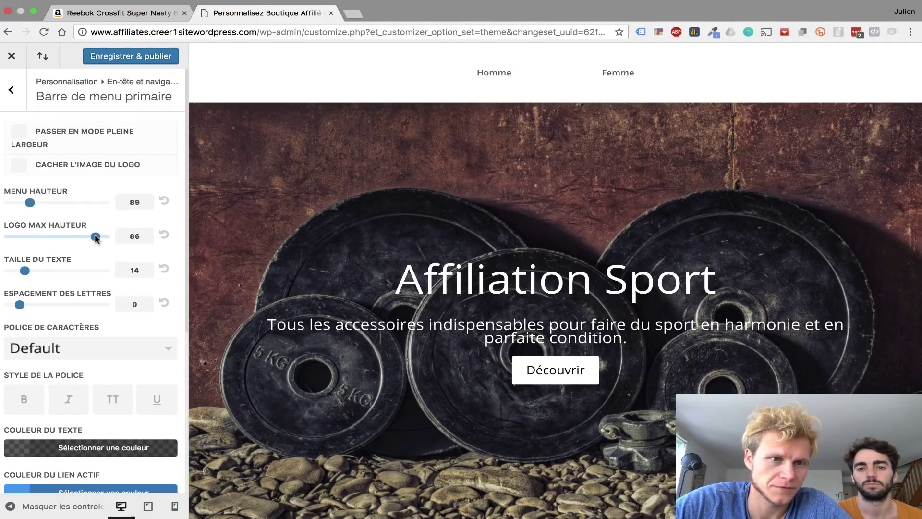
click(9, 236)
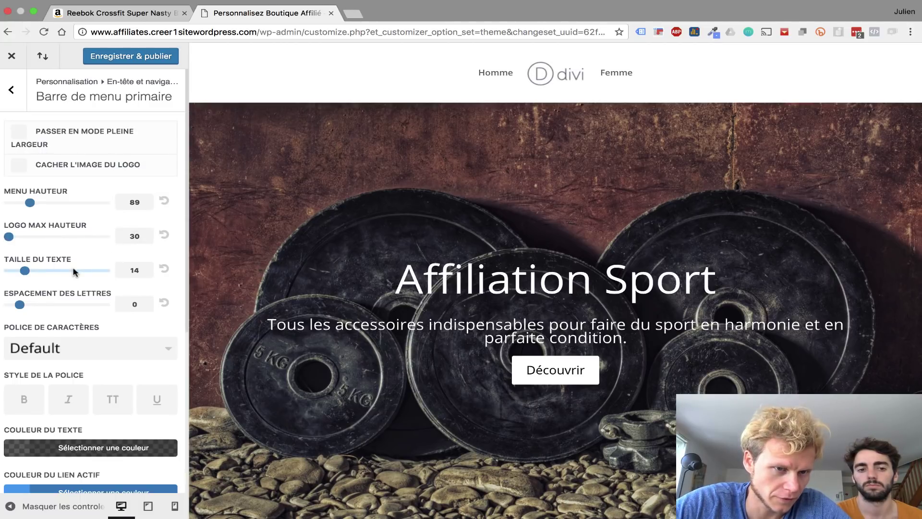
scroll(72, 269, down, 2)
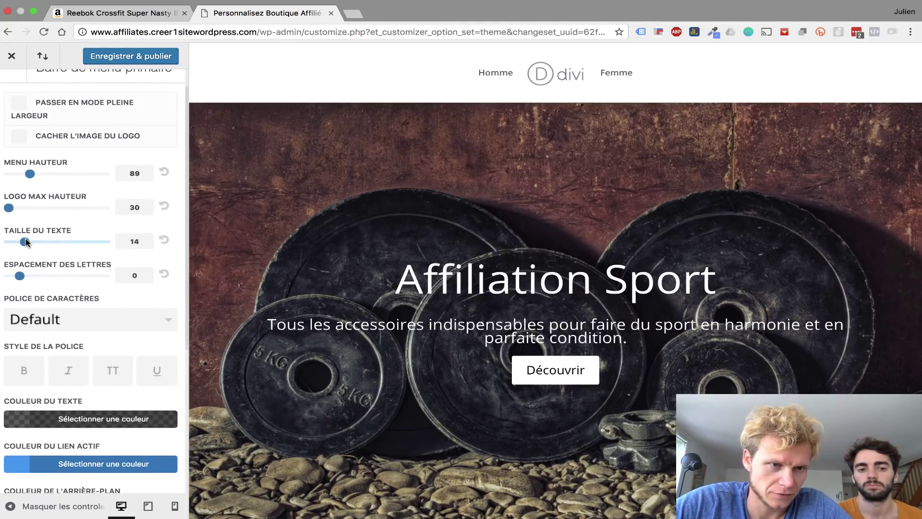
drag(25, 242, 56, 242)
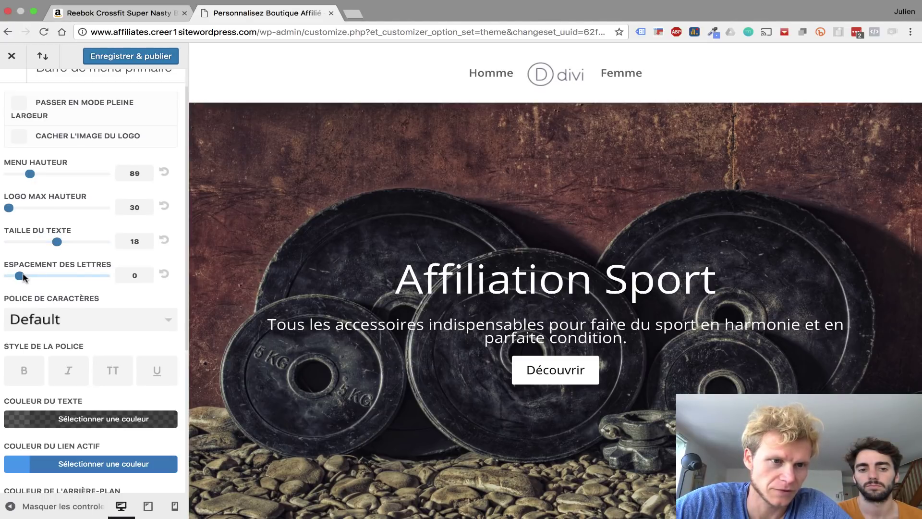
drag(23, 277, 56, 276)
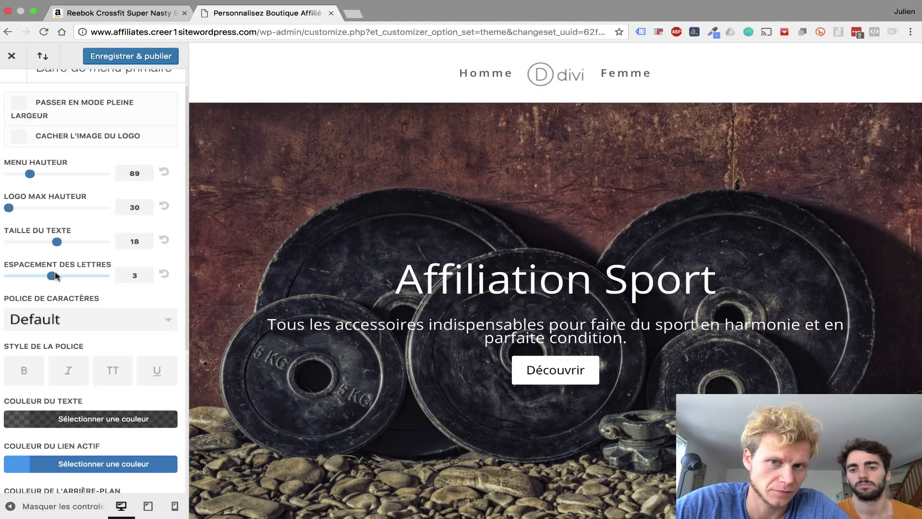
- Make the menu text white and the menu bar background black #000000
scroll(51, 312, down, 2)
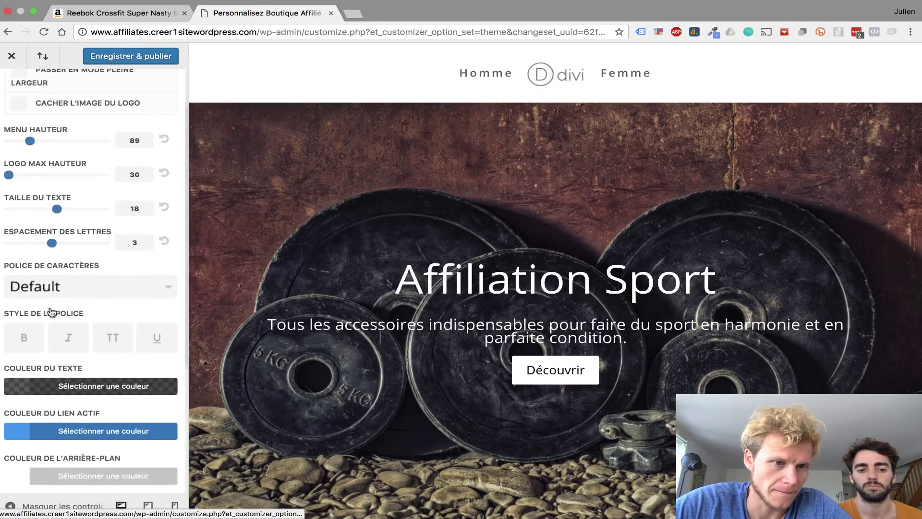
scroll(51, 311, down, 6)
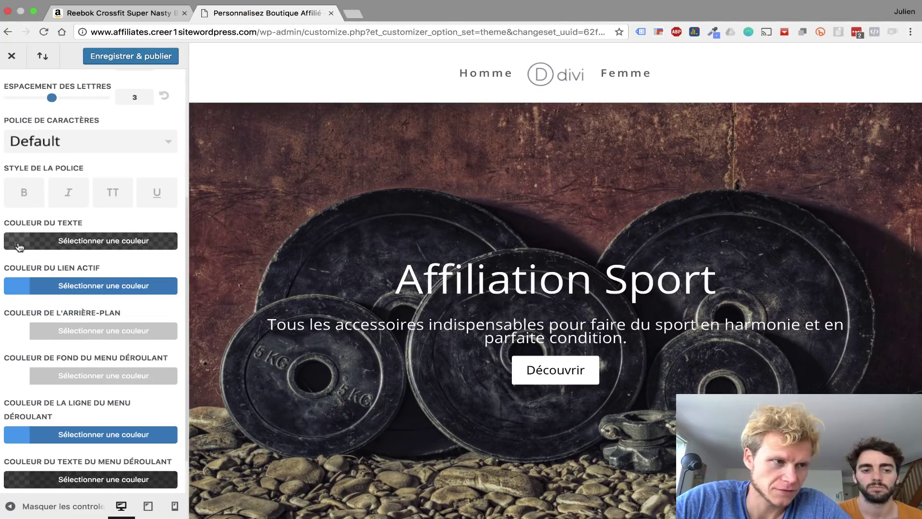
click(19, 247)
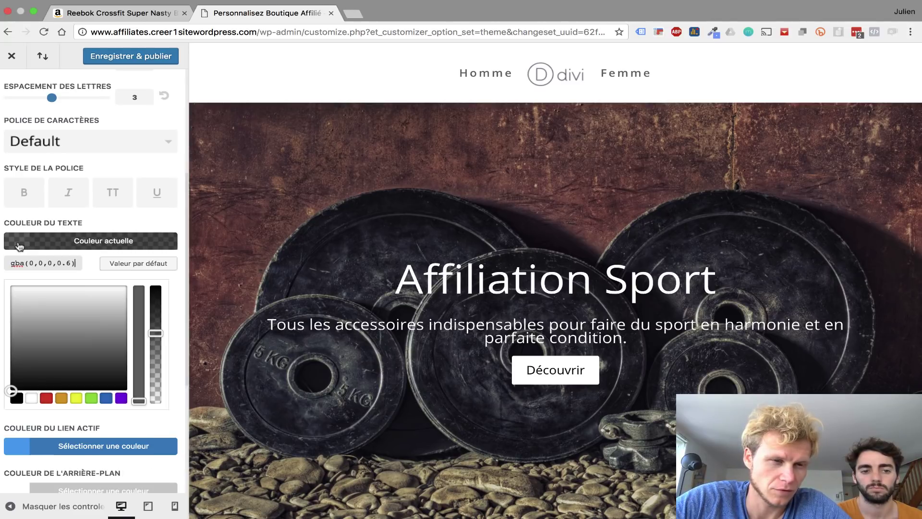
click(37, 400)
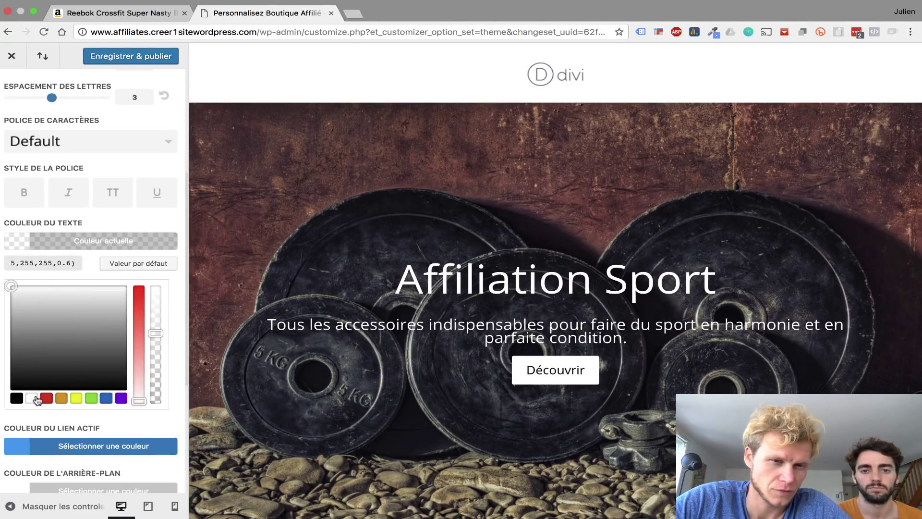
scroll(66, 439, down, 5)
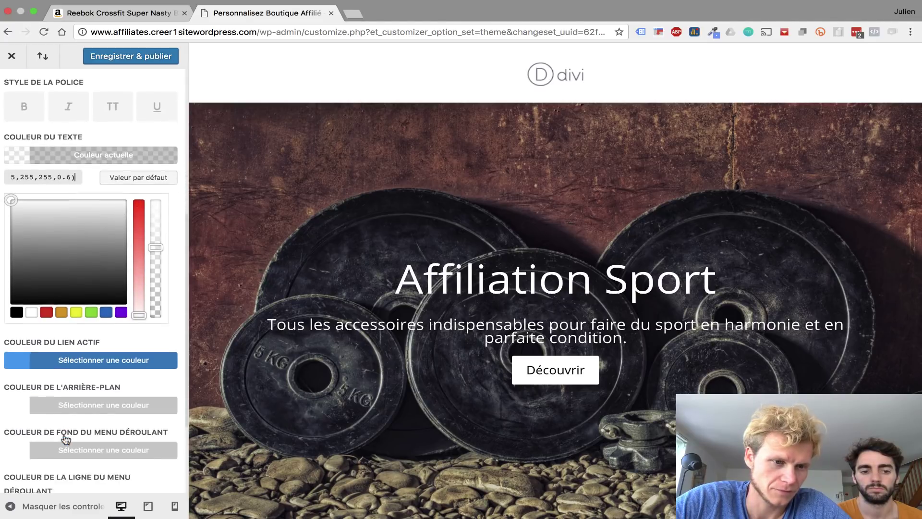
click(5, 343)
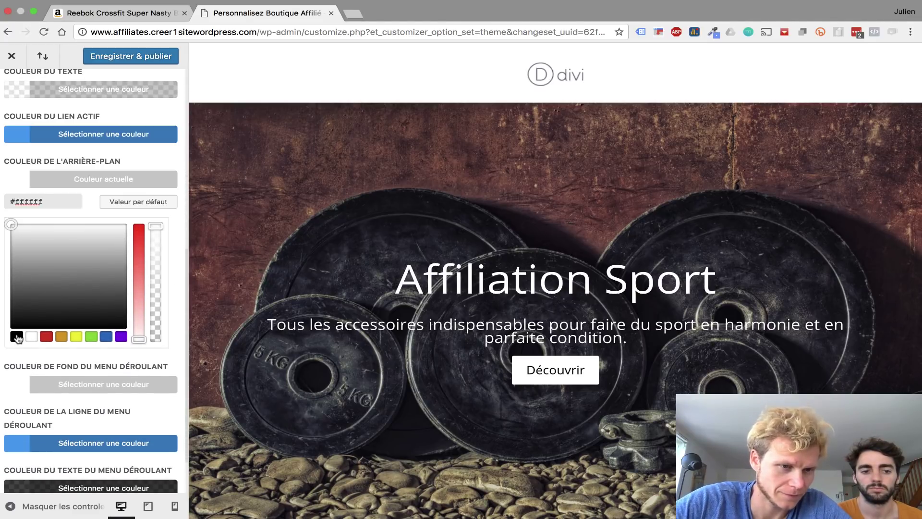
click(17, 337)
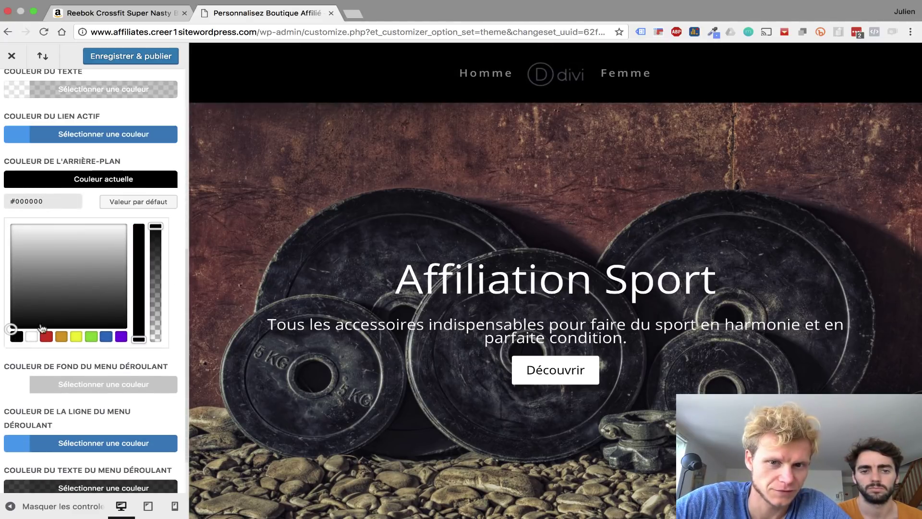
scroll(658, 274, down, 5)
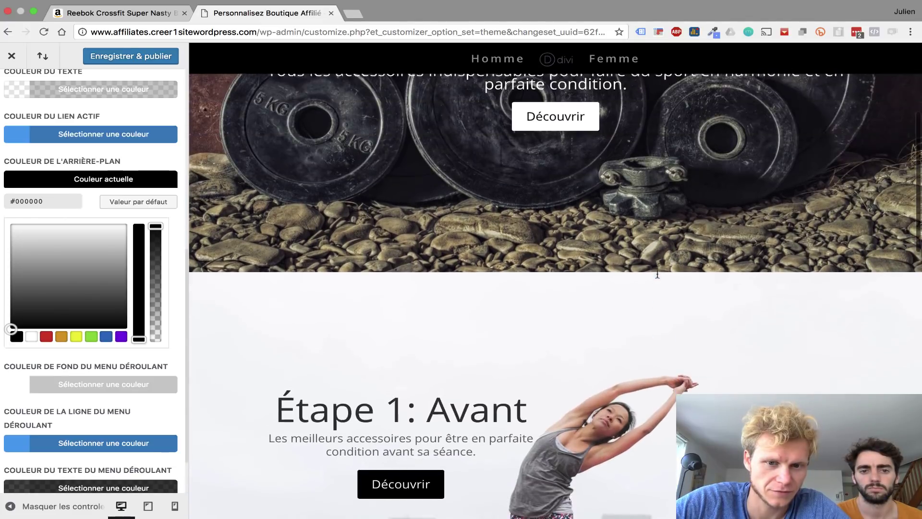
scroll(657, 274, up, 5)
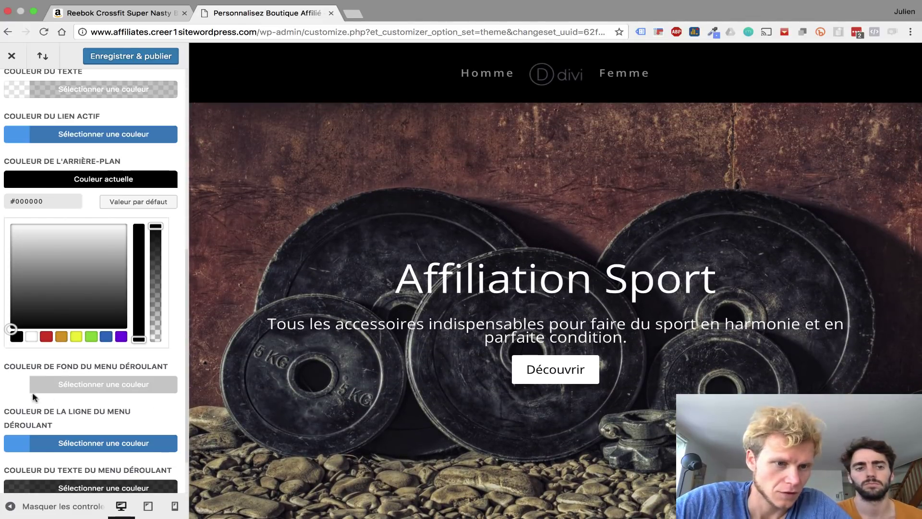
click(123, 161)
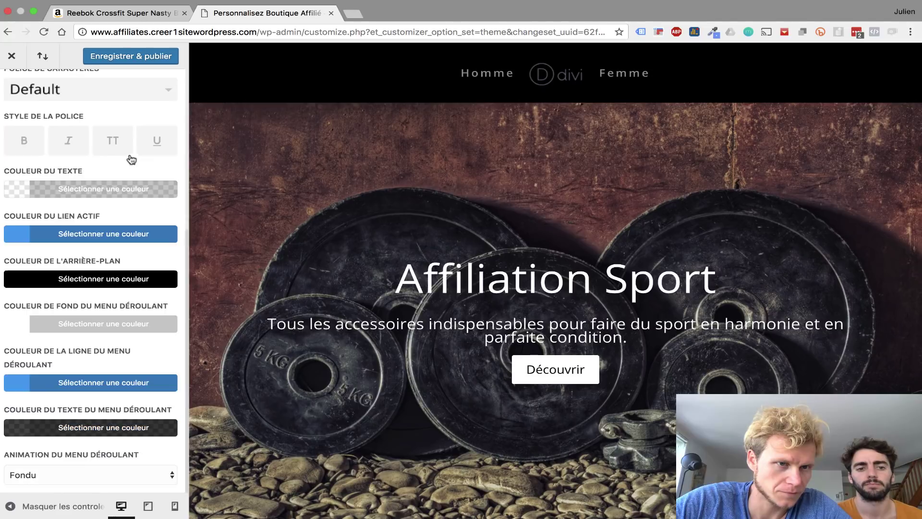
- Make the white menu text fully opaque
scroll(130, 156, up, 2)
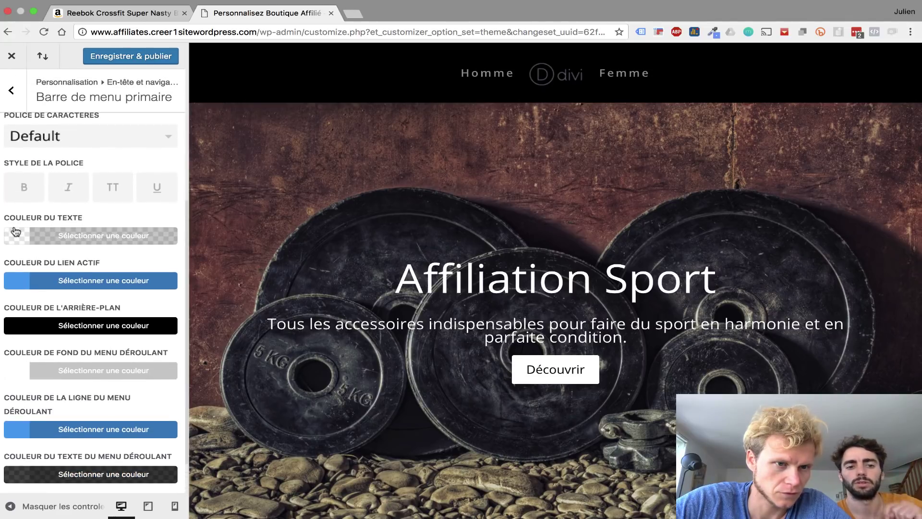
click(16, 236)
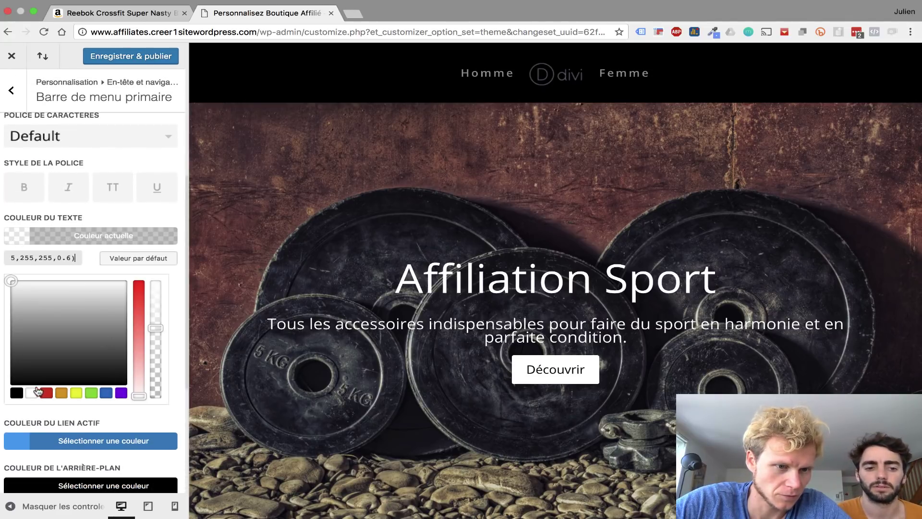
drag(157, 317, 157, 277)
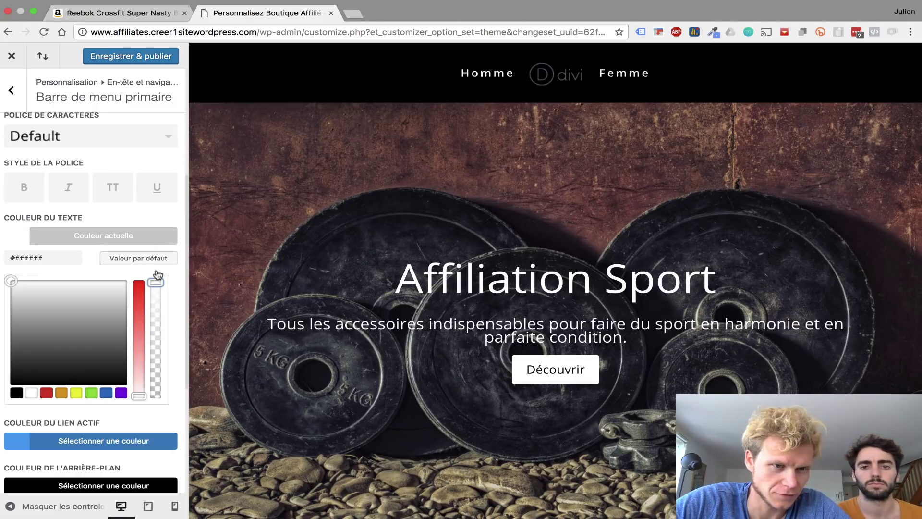
click(174, 217)
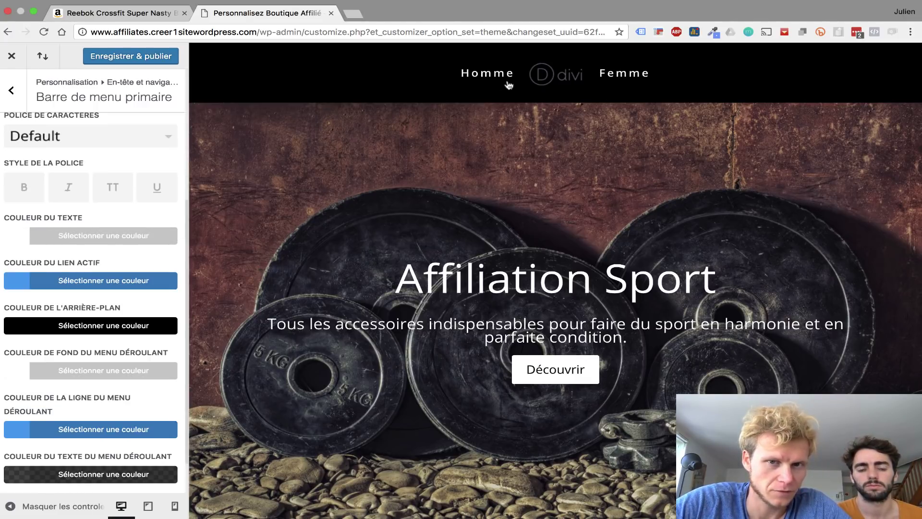
- Set the active link colour to #24af37
click(8, 287)
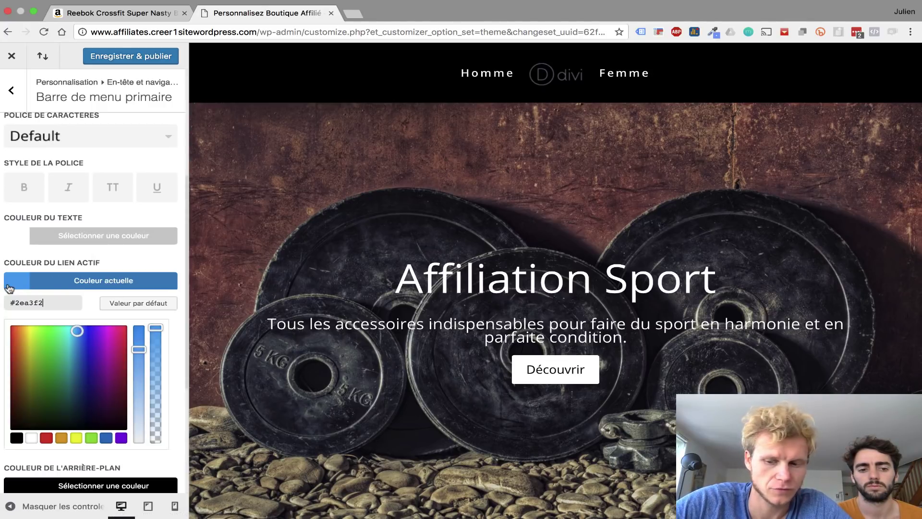
key(BackSpace)
key(BackSpace)
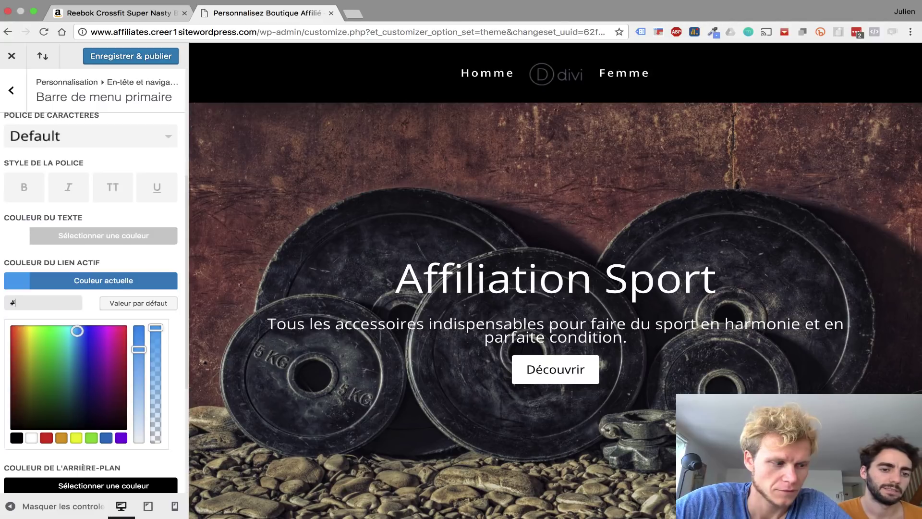
text(24)
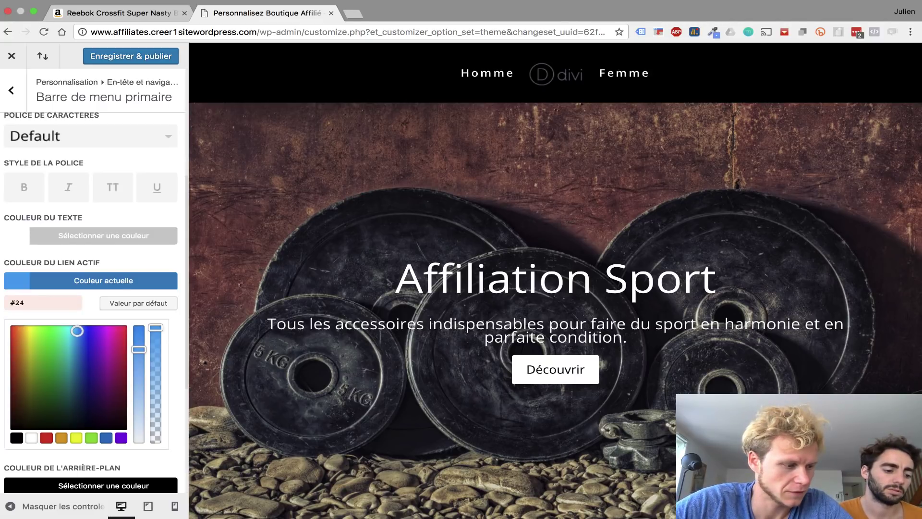
text(af37)
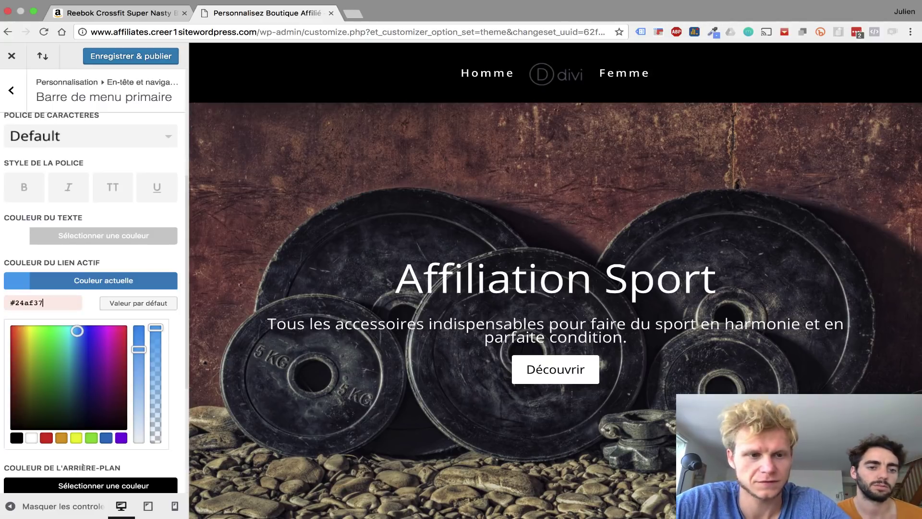
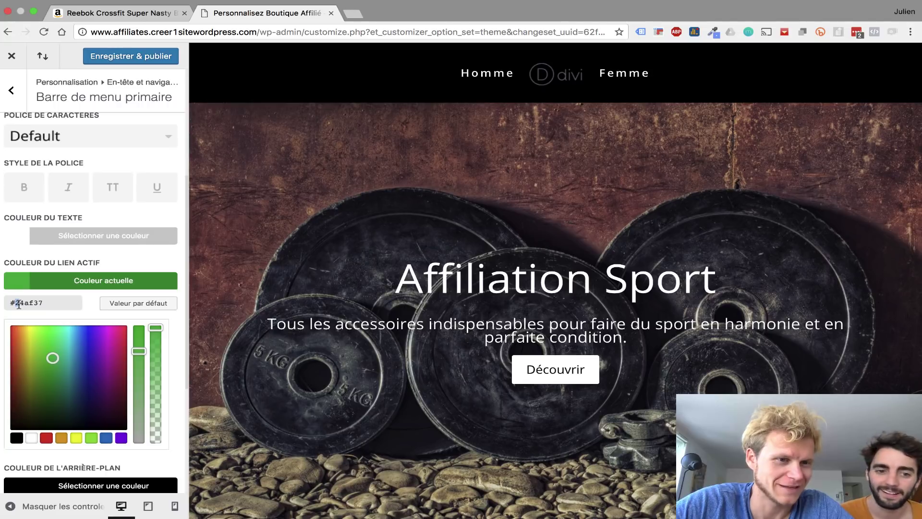
- Enter gold #d4af37 as the active link colour and copy that hex value
key(Right)
key(Right)
key(Right)
key(Right)
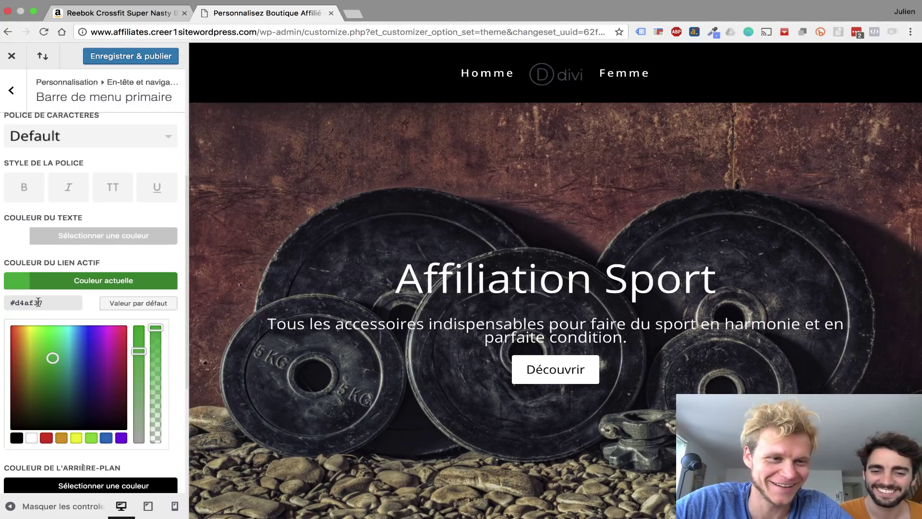
click(133, 264)
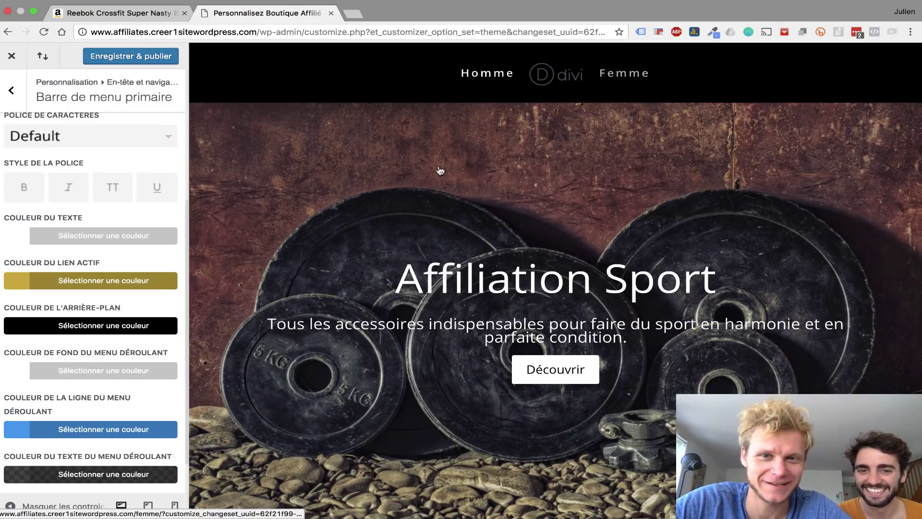
scroll(38, 358, down, 2)
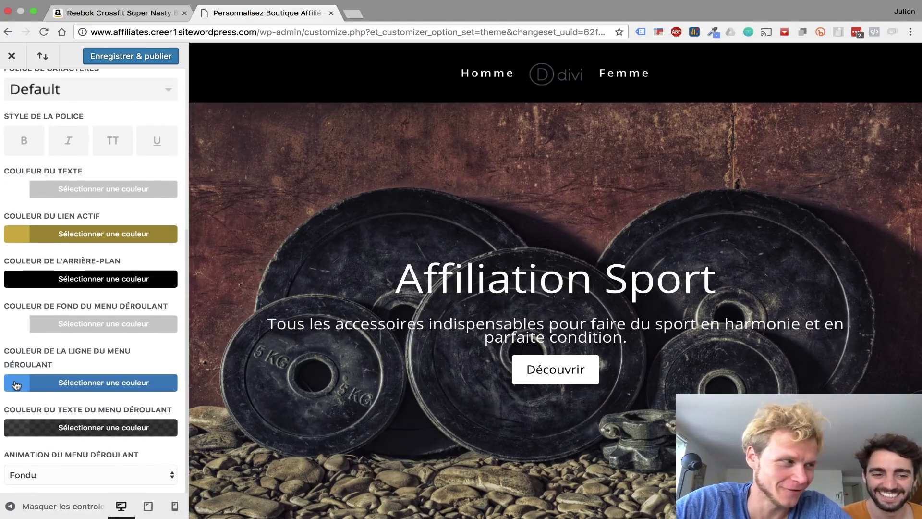
click(22, 384)
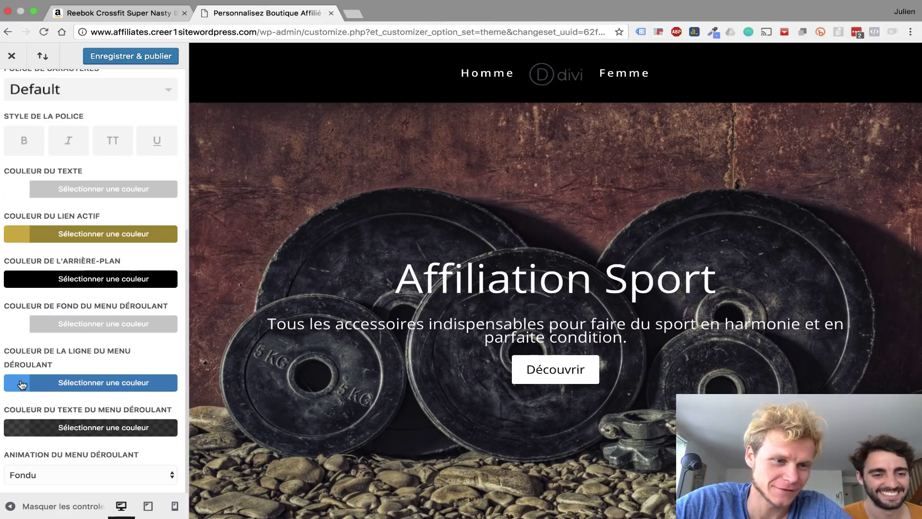
click(48, 240)
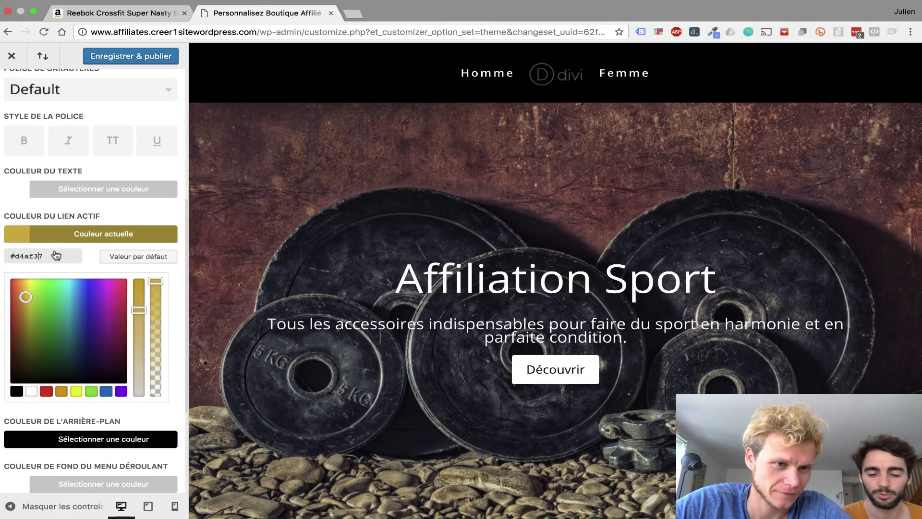
triple_click(52, 254)
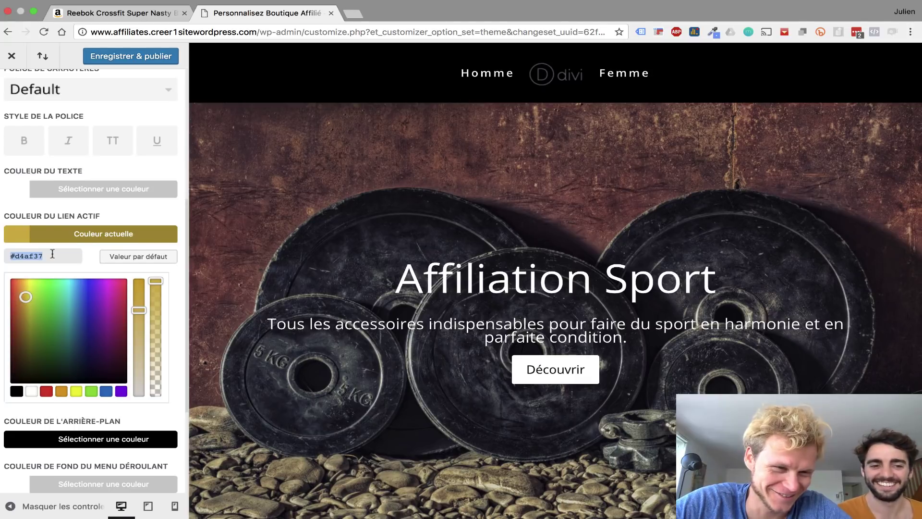
- Make the dropdown menu text white and the dropdown line gold #d4af37
scroll(48, 269, down, 3)
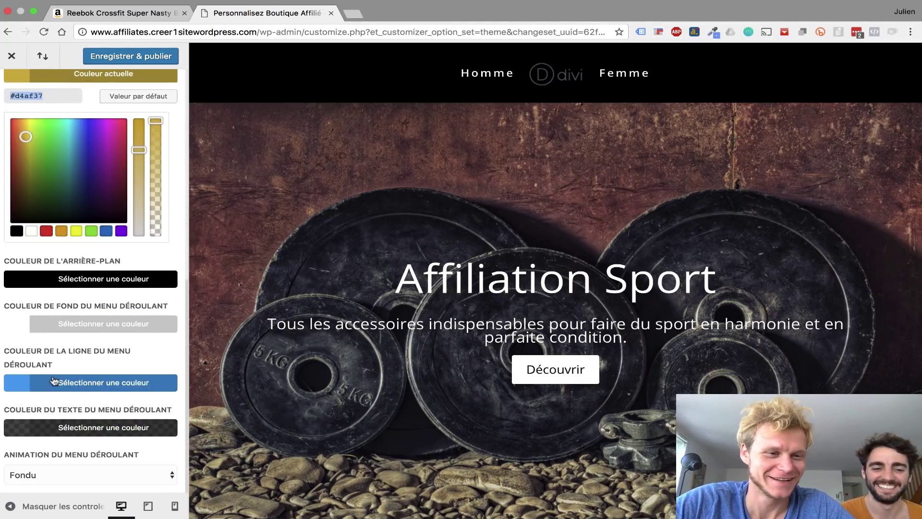
click(61, 427)
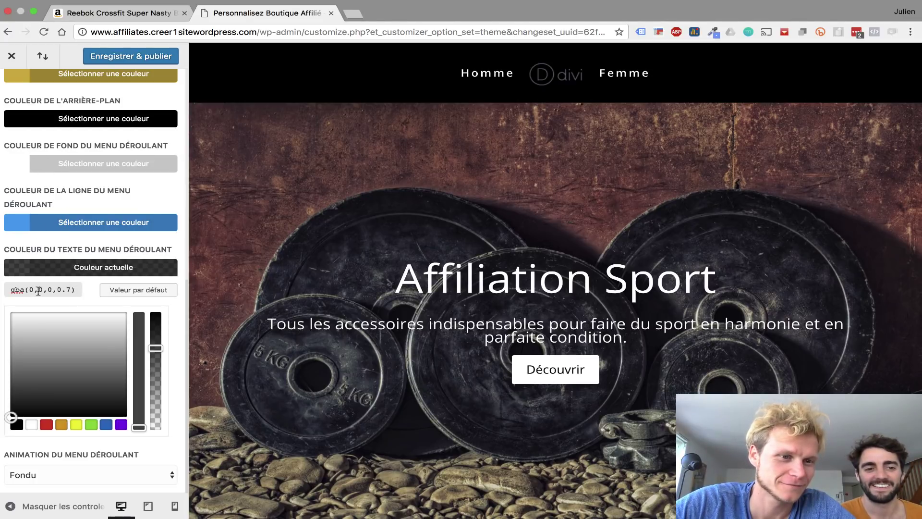
click(31, 424)
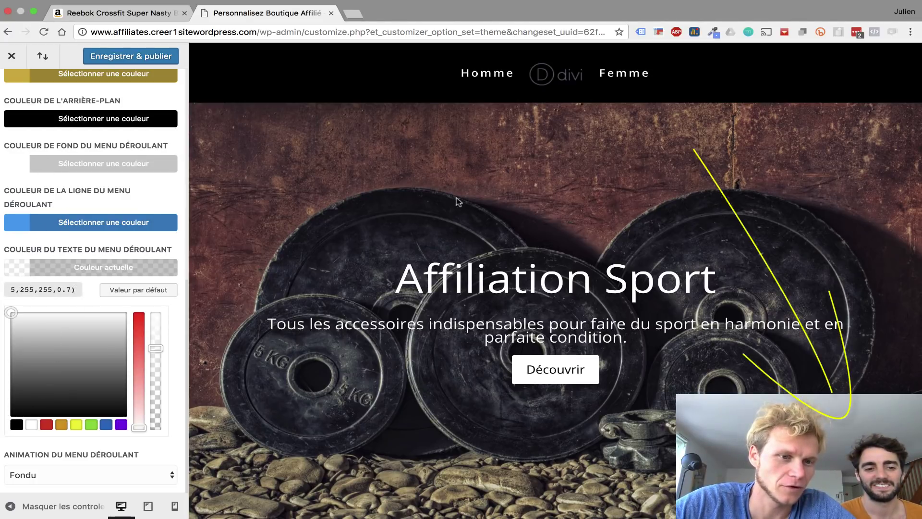
click(131, 205)
scroll(132, 204, up, 2)
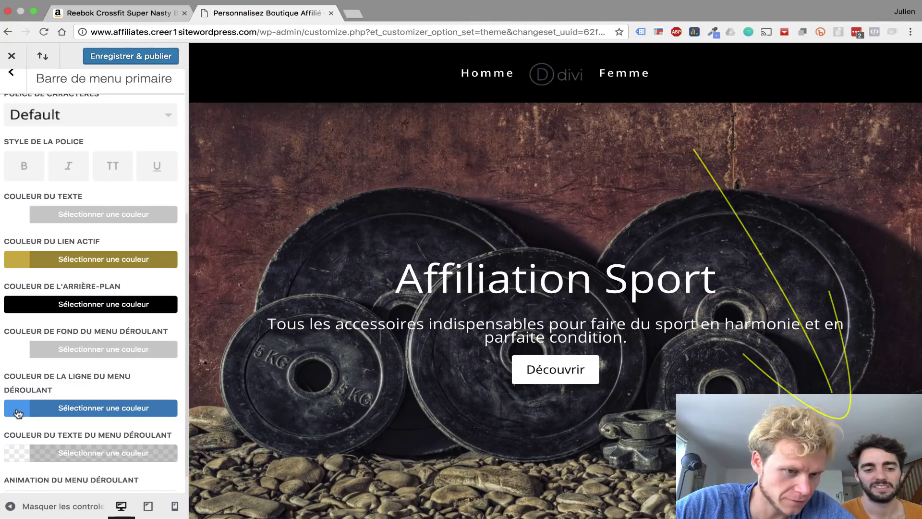
scroll(132, 336, down, 1)
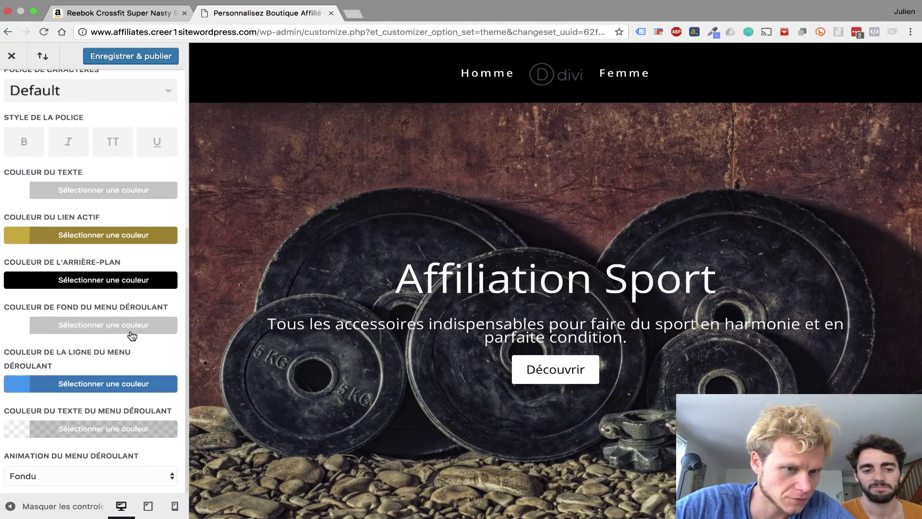
click(79, 388)
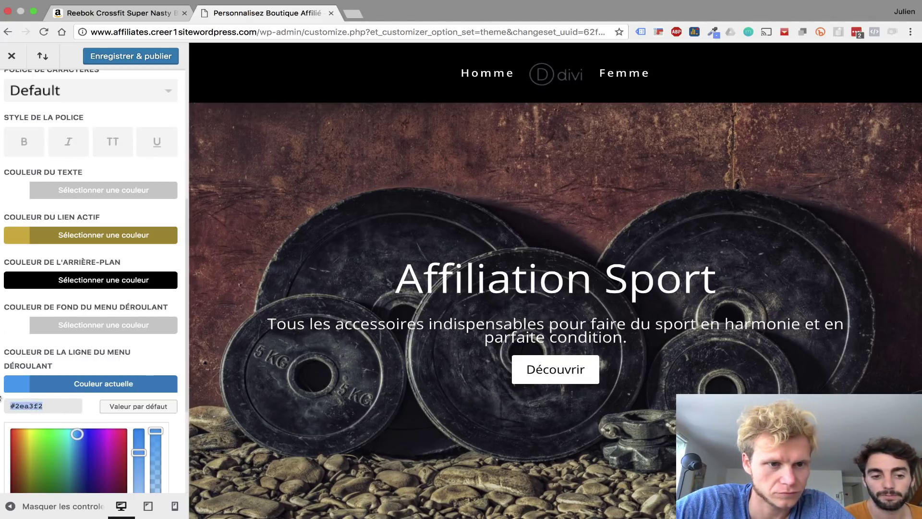
click(149, 358)
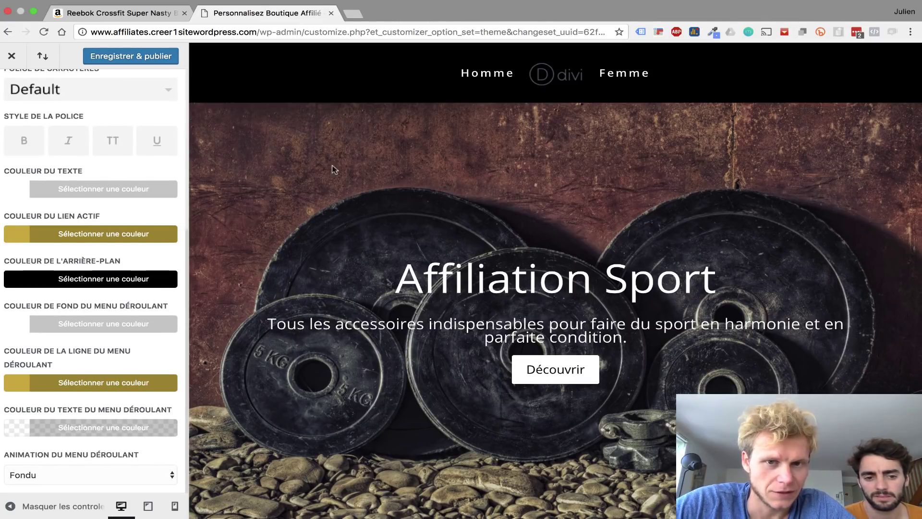
- Try the Étendre dropdown animation, then set it back to Fondu
click(139, 473)
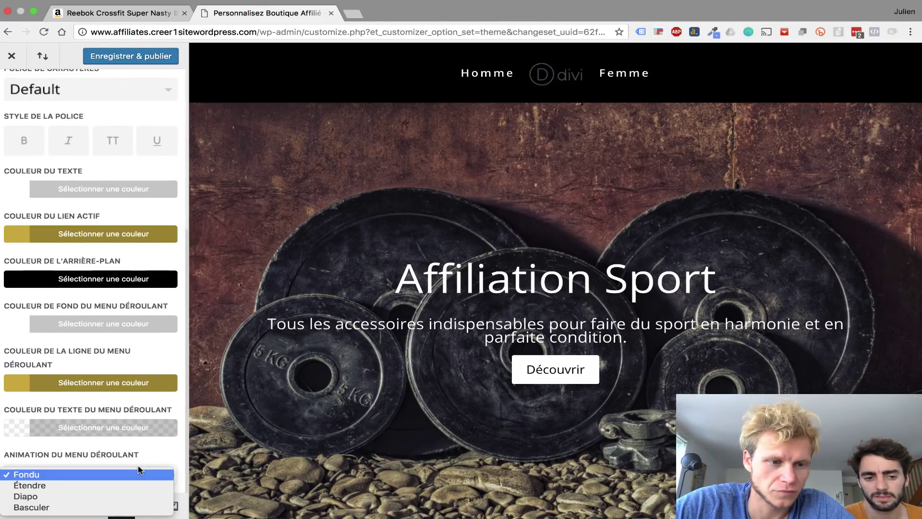
click(122, 485)
scroll(353, 215, down, 3)
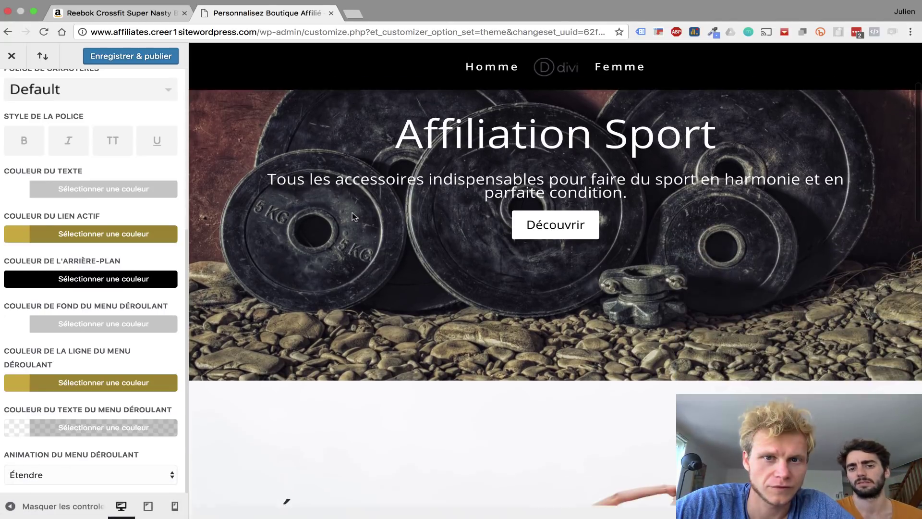
scroll(352, 214, down, 3)
scroll(352, 214, up, 6)
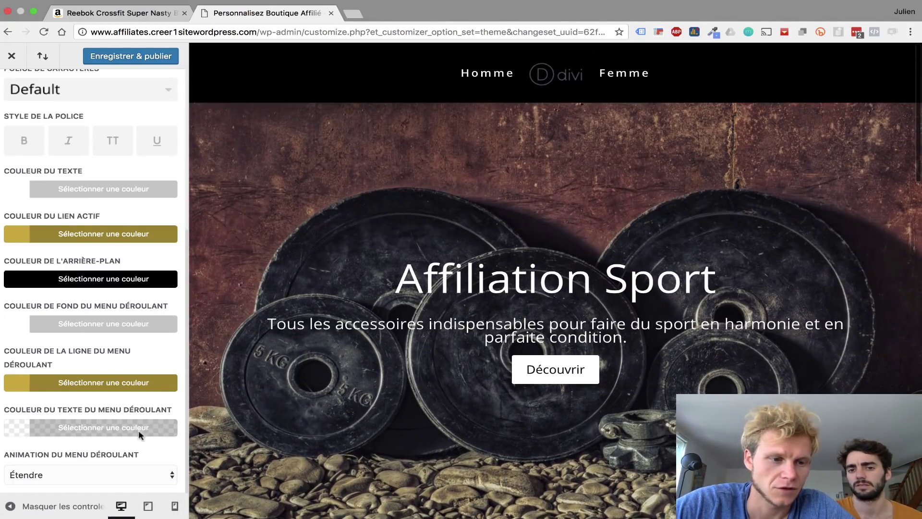
click(99, 476)
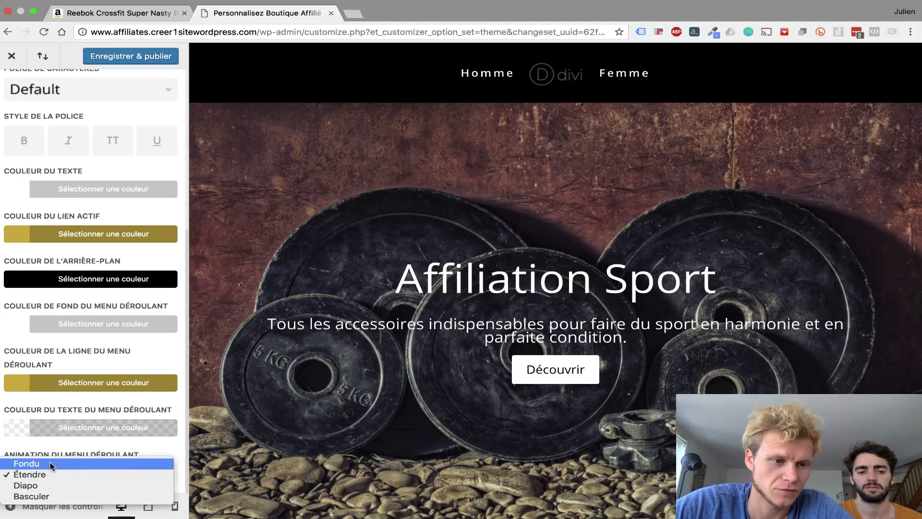
click(274, 270)
- Publish the menu bar changes with Enregistrer & publier and close the customizer
scroll(283, 268, down, 5)
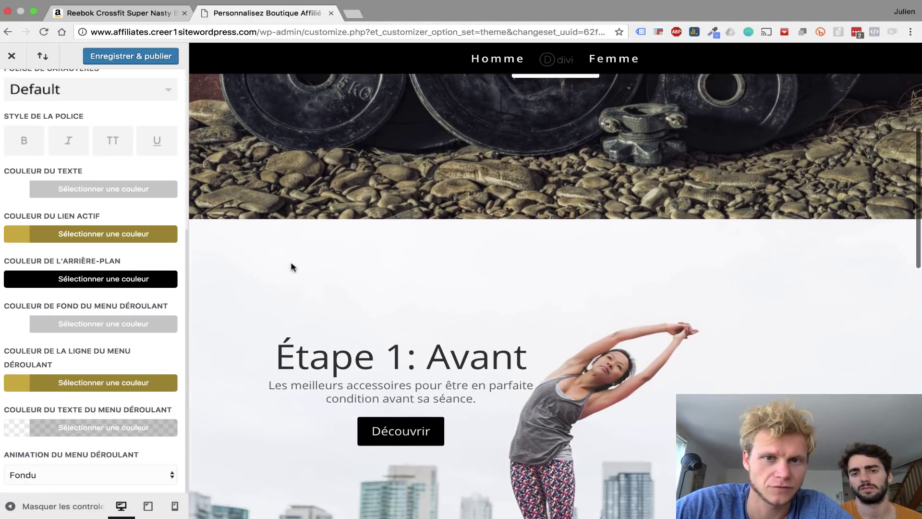
scroll(291, 267, up, 4)
scroll(293, 267, up, 2)
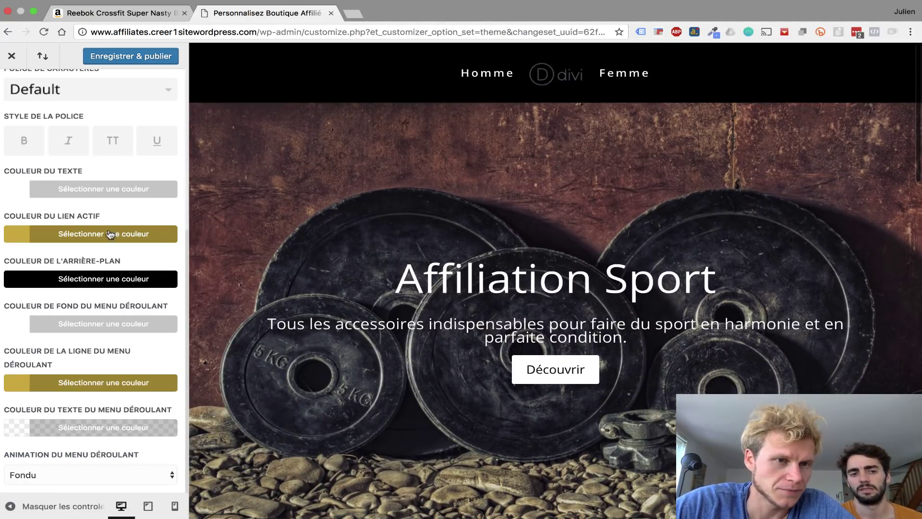
scroll(110, 234, up, 5)
click(129, 61)
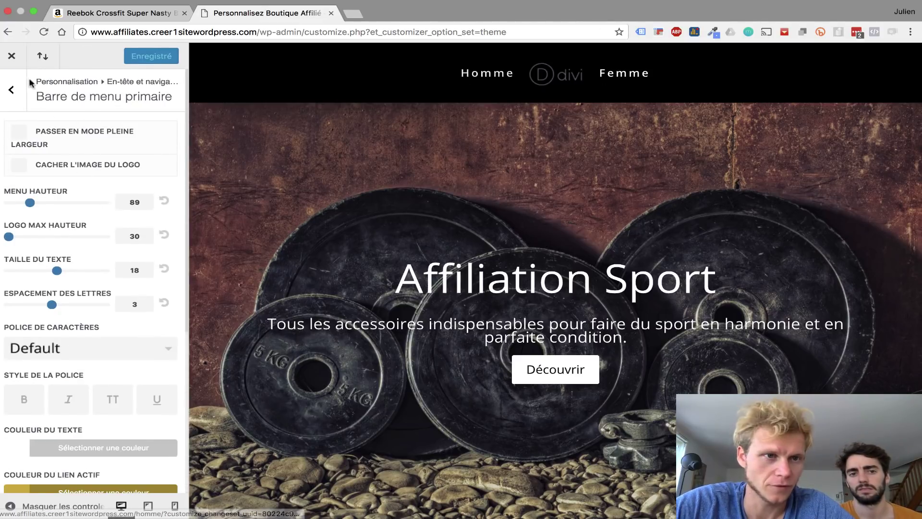
click(11, 62)
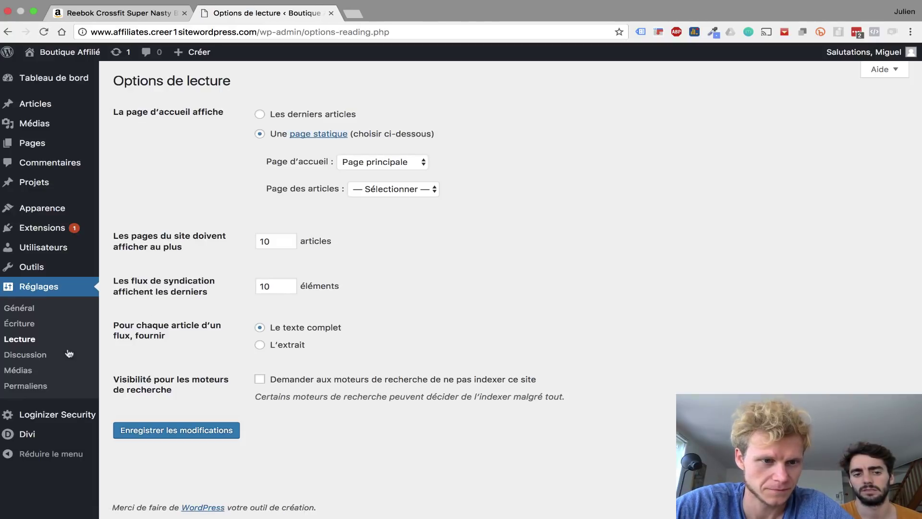
- Upload LOGO-2.png from the Site folder and set it as the Divi site logo
mouse_move(41, 435)
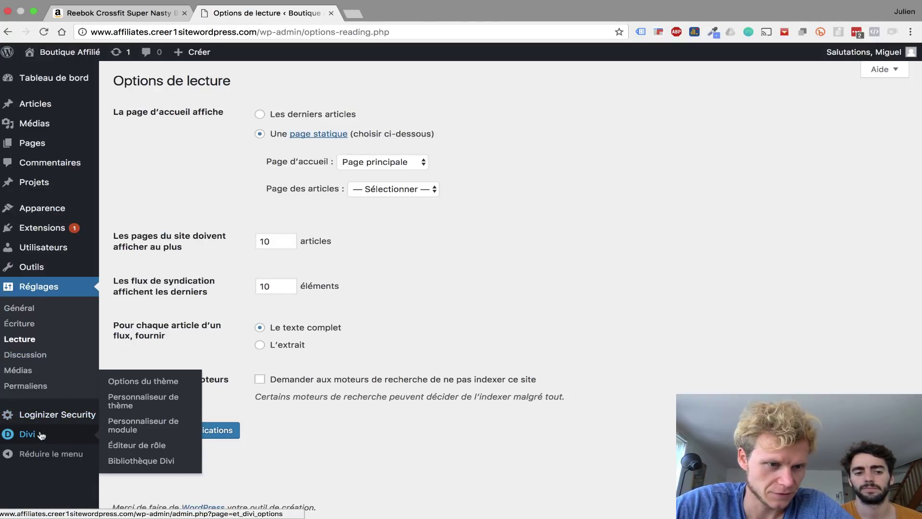
click(167, 384)
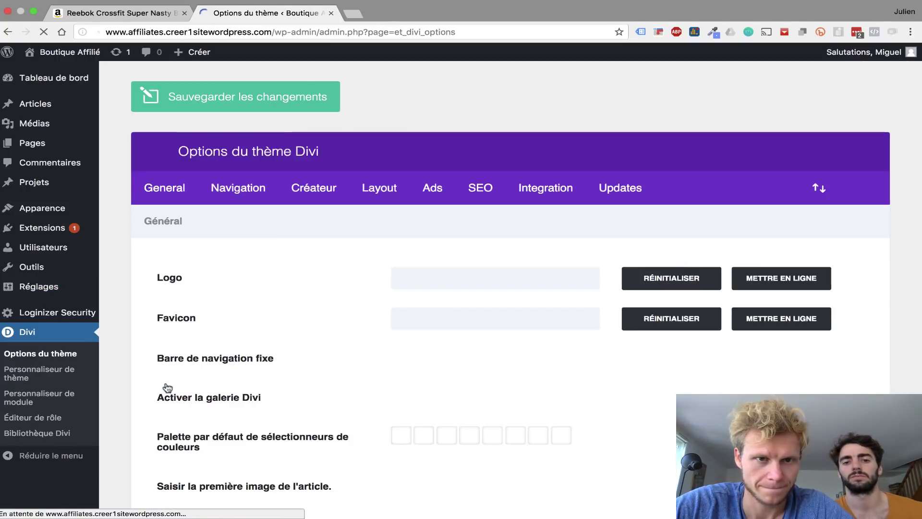
click(786, 284)
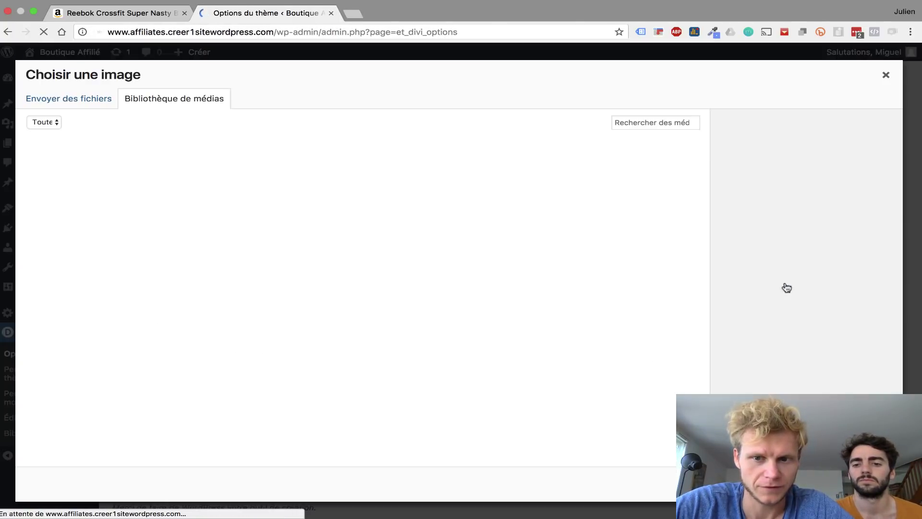
click(66, 100)
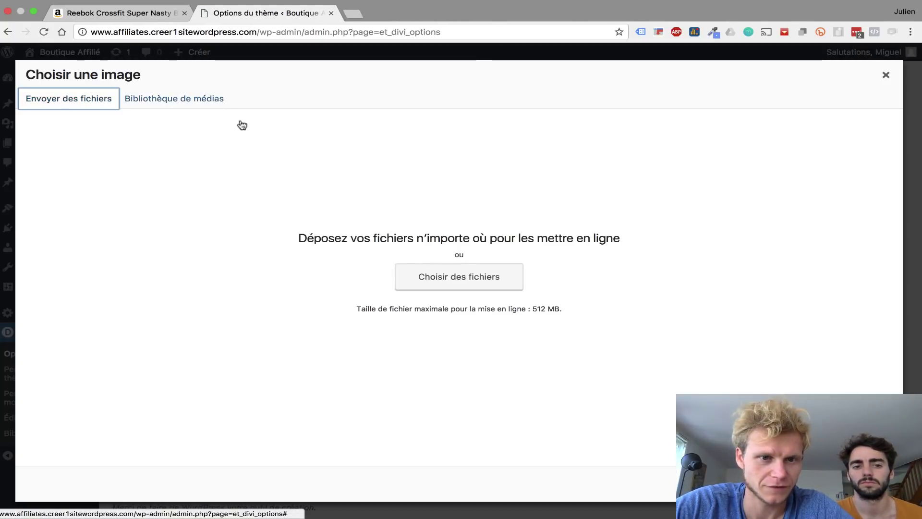
click(464, 276)
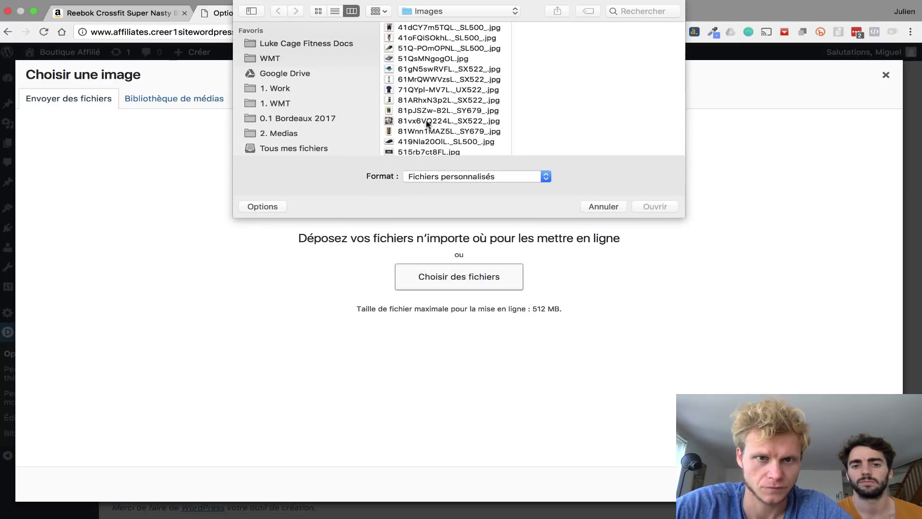
click(480, 15)
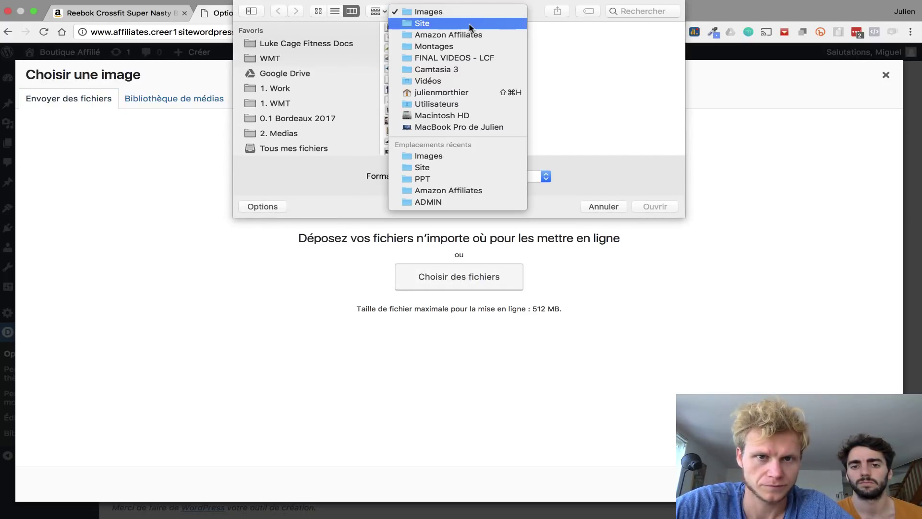
click(470, 28)
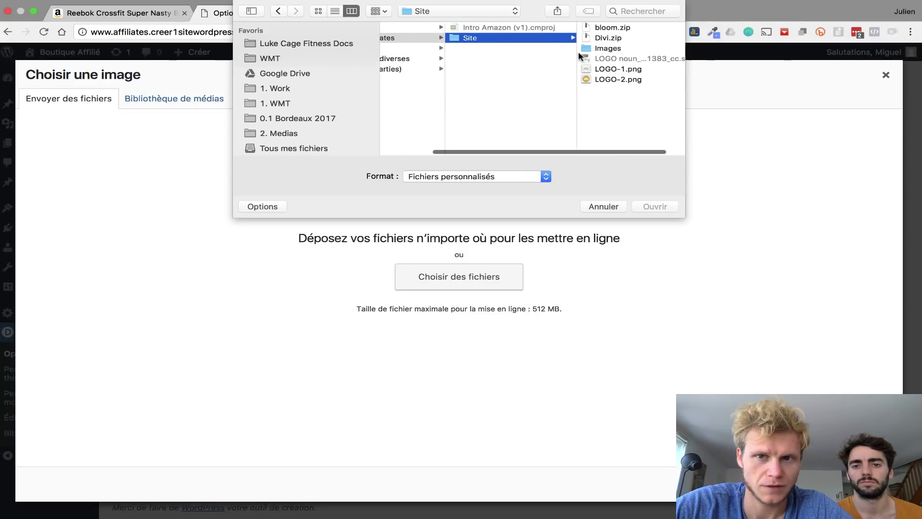
click(579, 70)
click(453, 80)
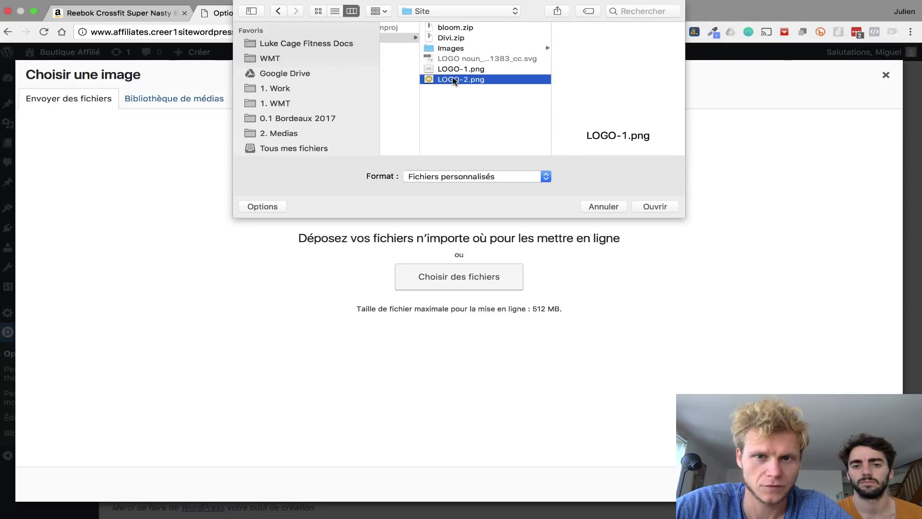
click(656, 207)
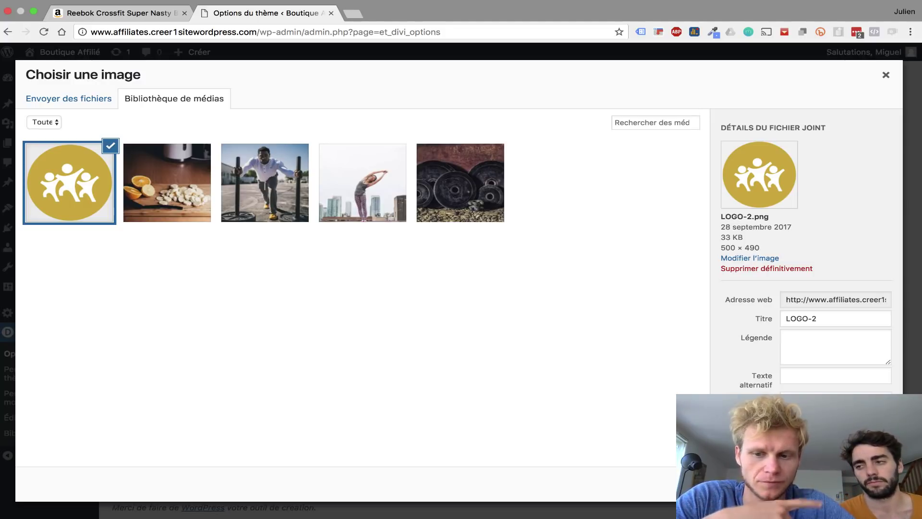
click(863, 484)
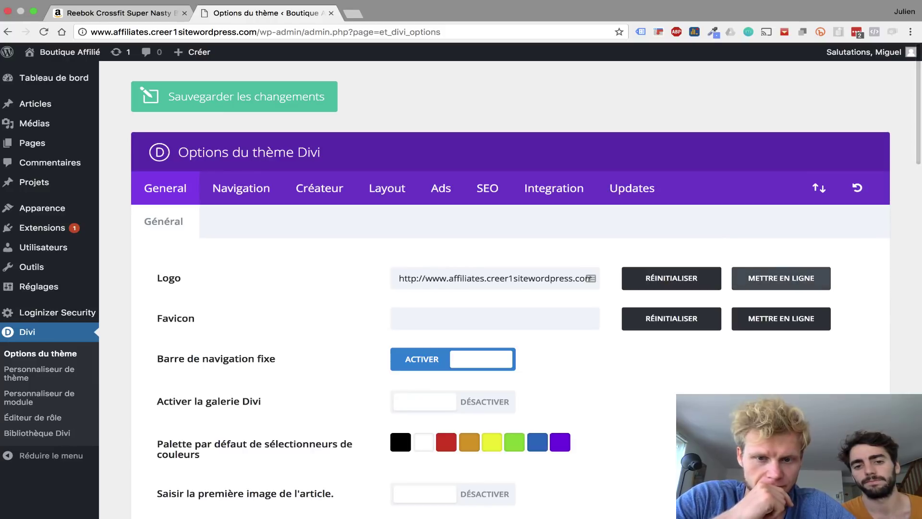
- Set LOGO-2 as the favicon and save the Divi theme options
click(765, 322)
click(97, 199)
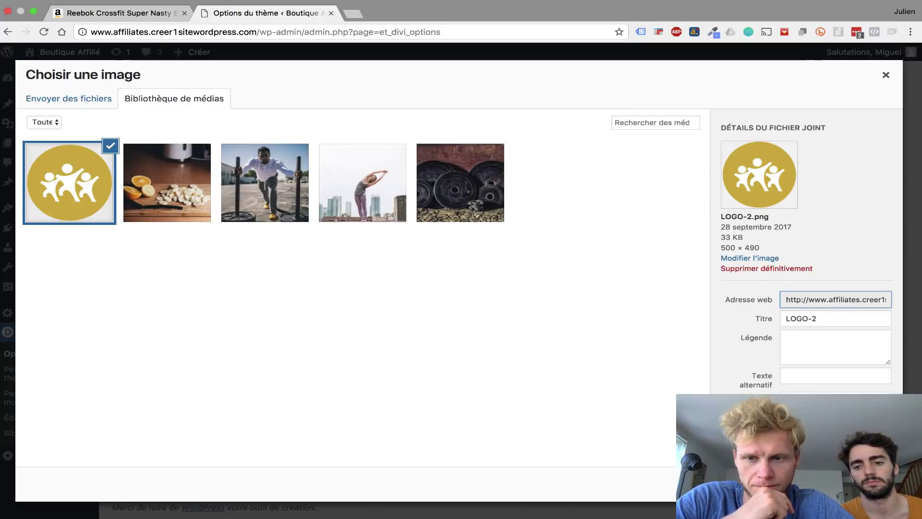
click(862, 484)
scroll(669, 402, down, 10)
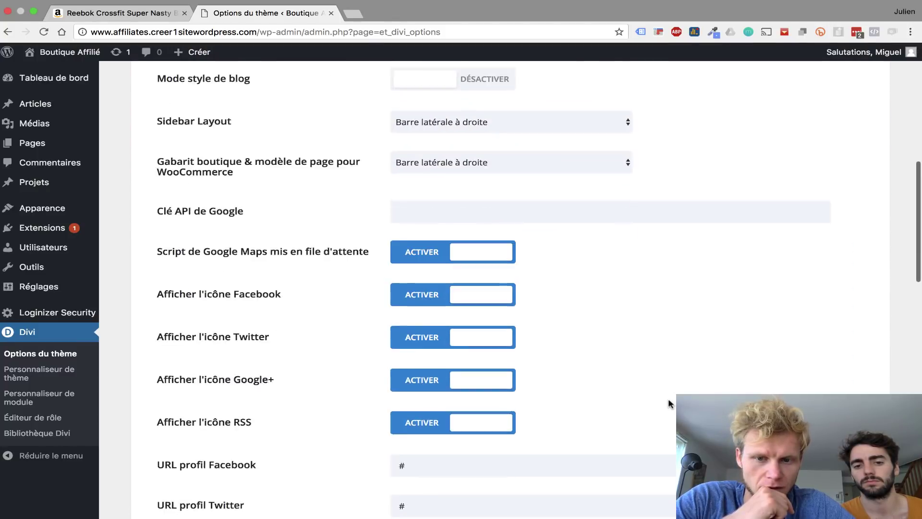
scroll(668, 399, down, 20)
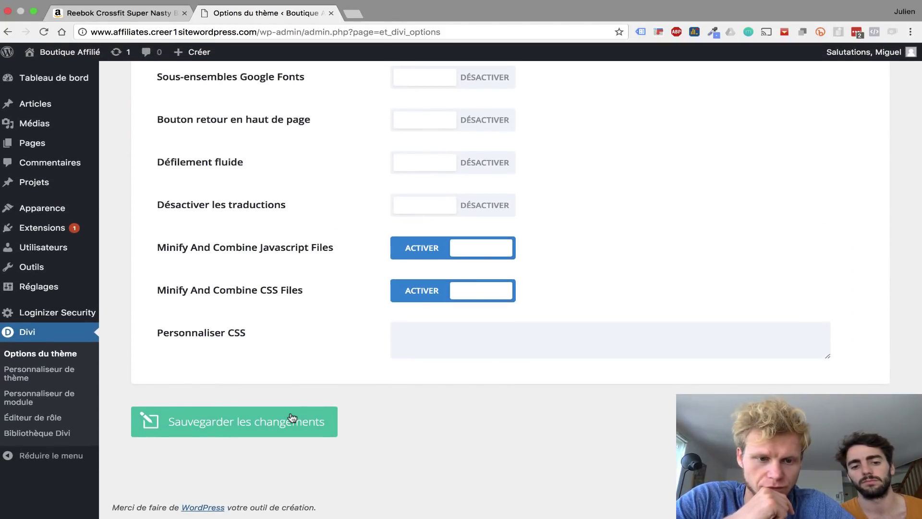
click(292, 418)
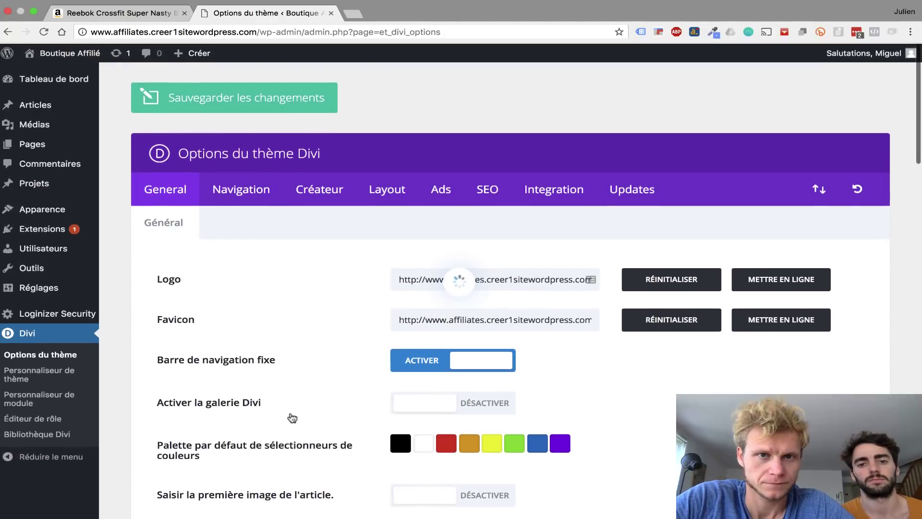
click(71, 52)
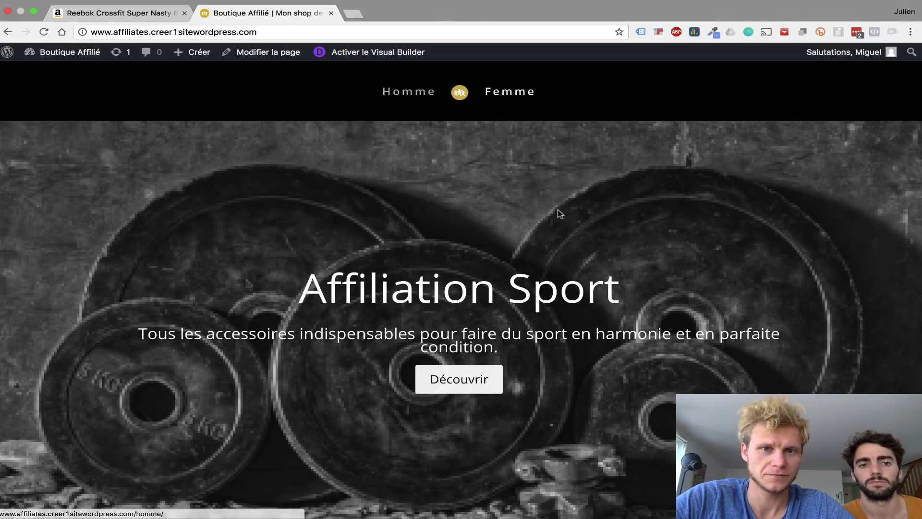
- Scroll the live homepage to check the Affiliation Sport banner and Étape 1–3 sections
scroll(521, 261, down, 3)
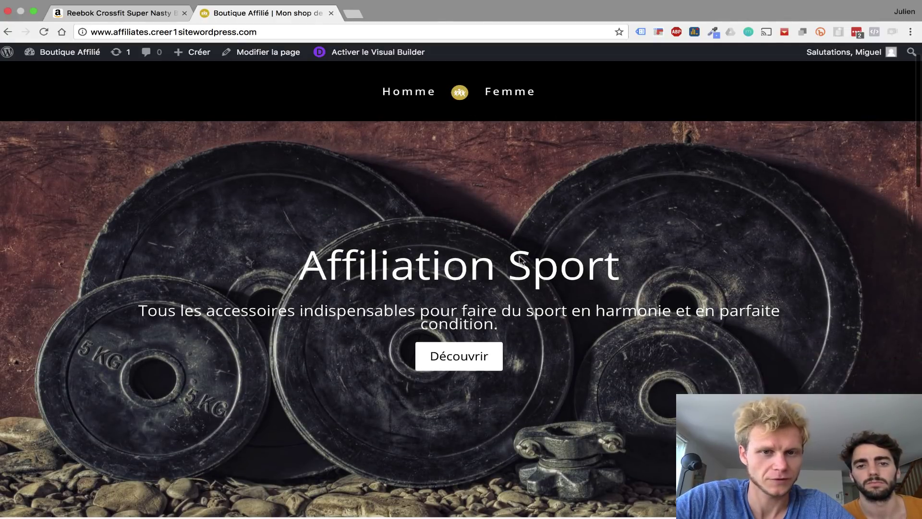
scroll(521, 261, down, 3)
scroll(521, 261, up, 5)
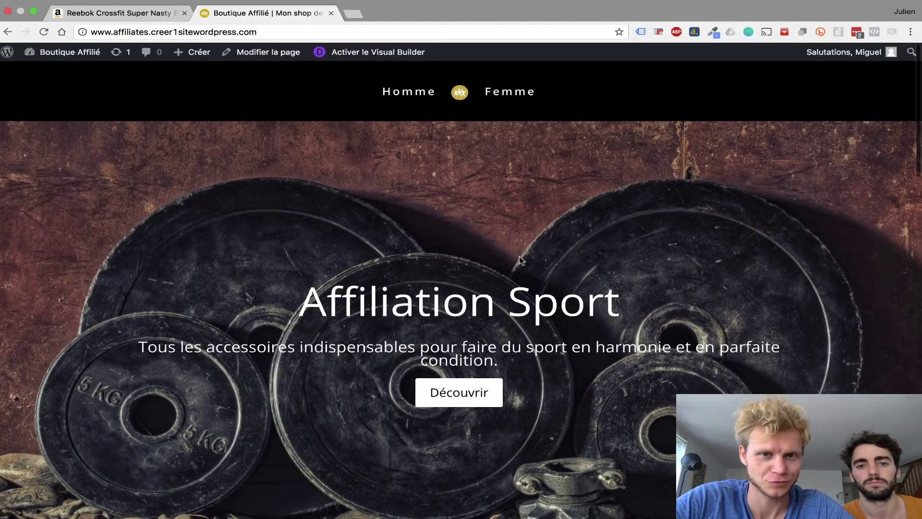
scroll(521, 261, down, 15)
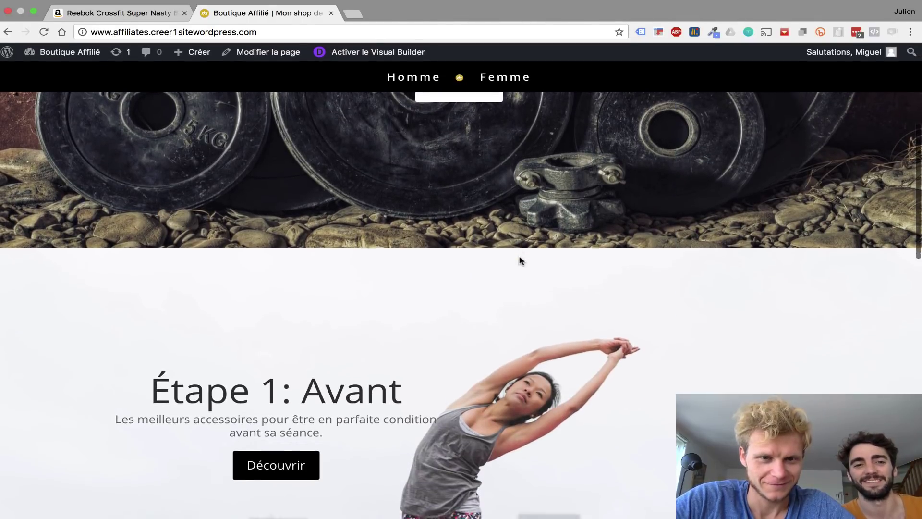
scroll(521, 261, down, 10)
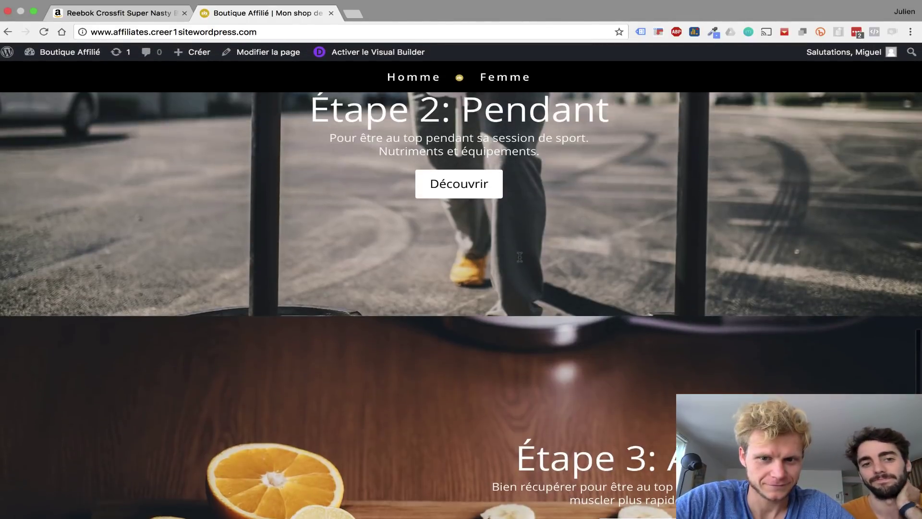
scroll(521, 257, up, 20)
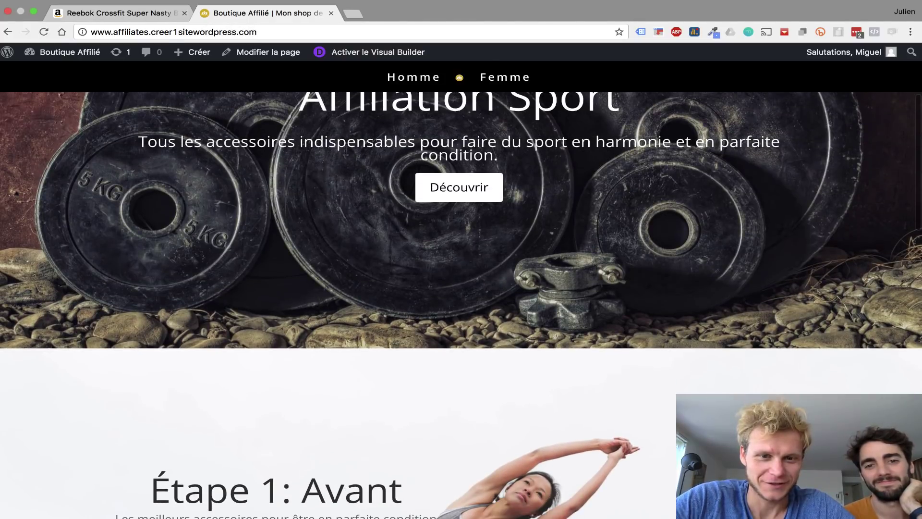
scroll(328, 465, down, 5)
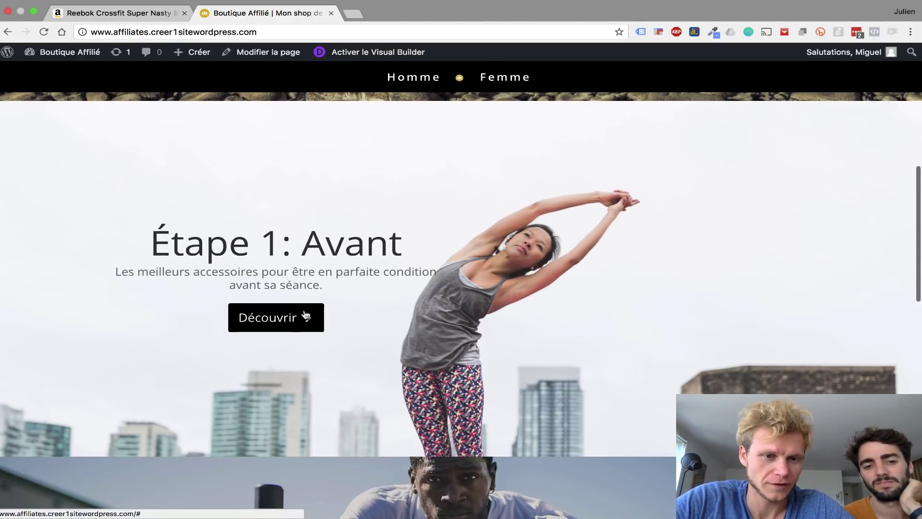
scroll(404, 342, down, 10)
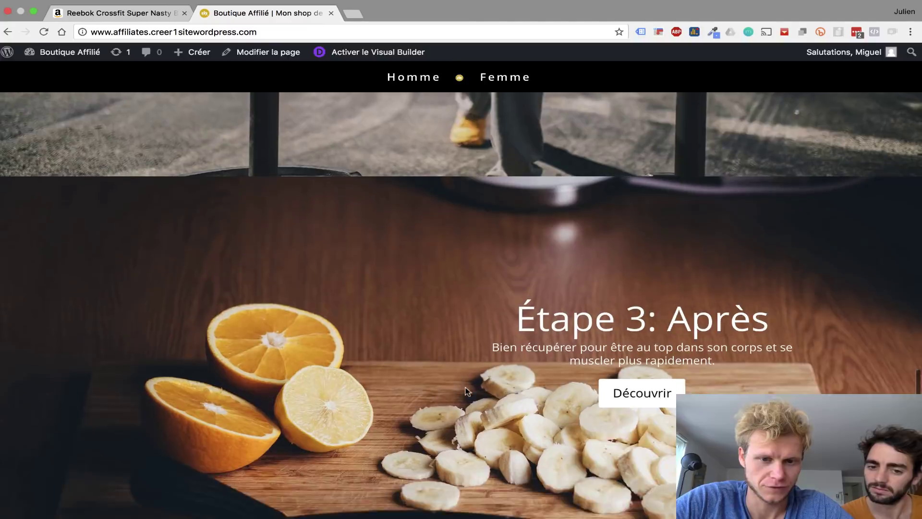
- Open the Divi customizer's Barre de menu primaire settings under header and navigation
scroll(713, 372, up, 15)
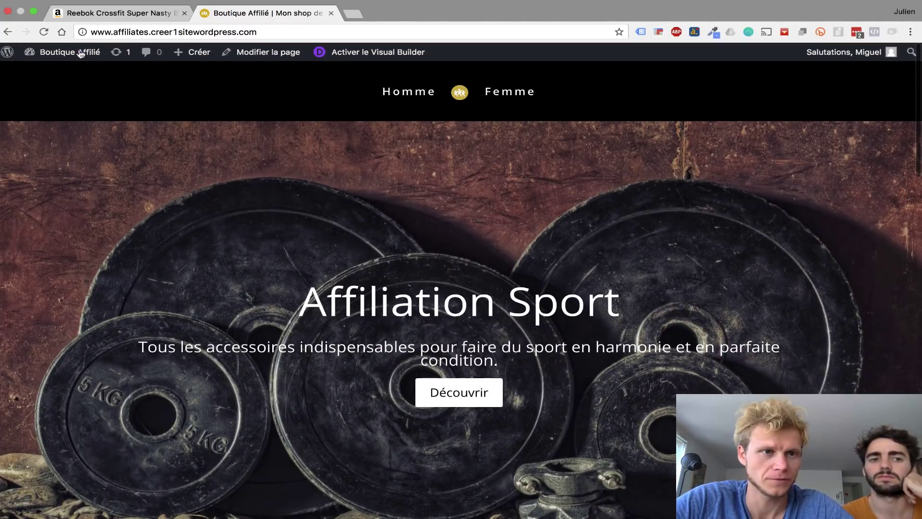
click(80, 53)
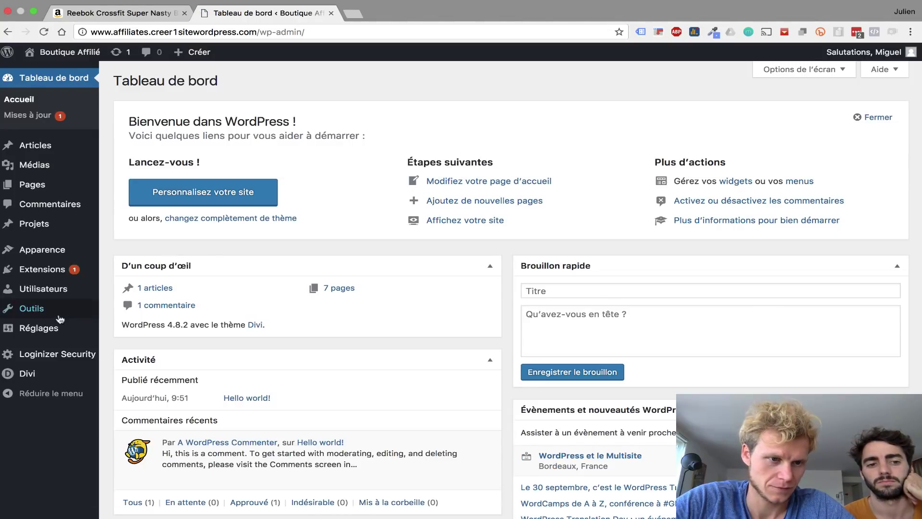
mouse_move(59, 316)
mouse_move(59, 252)
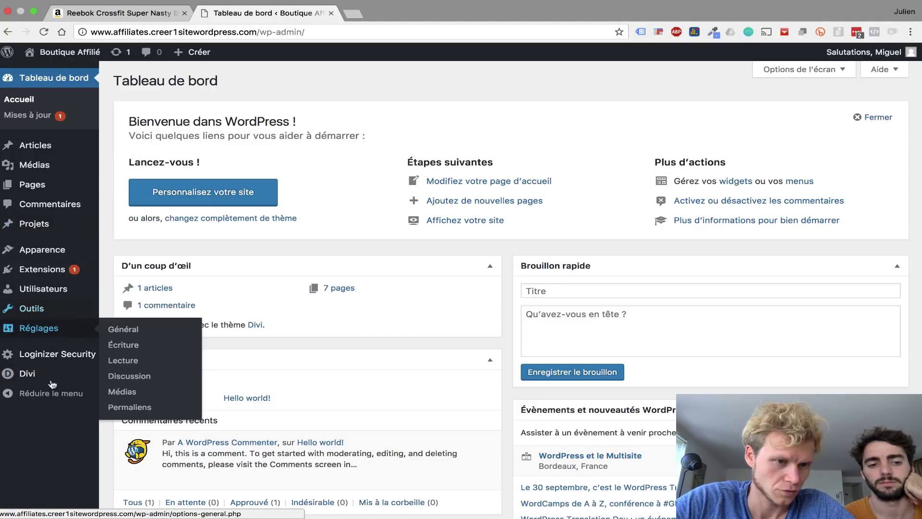
mouse_move(53, 373)
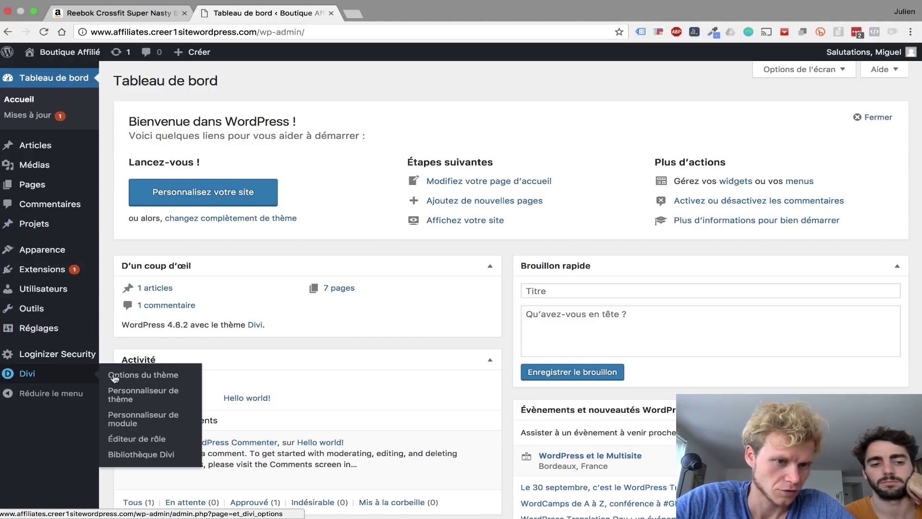
click(129, 392)
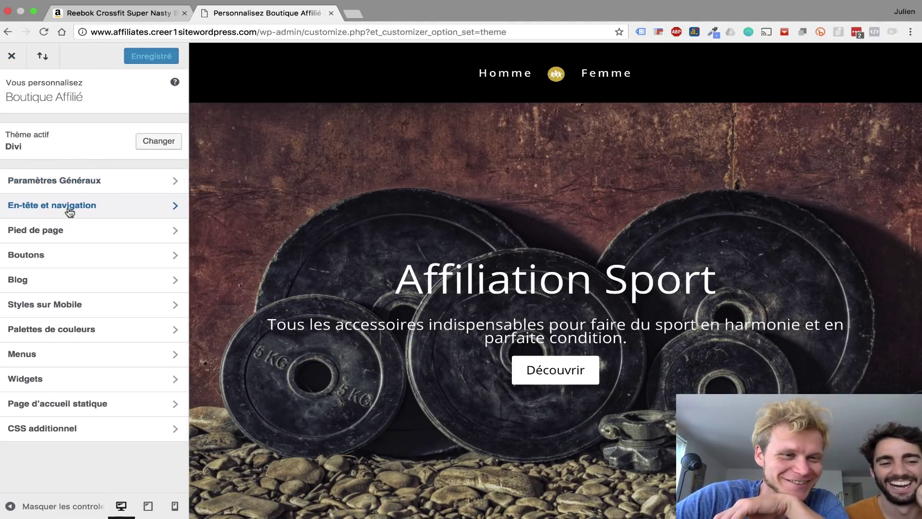
click(70, 211)
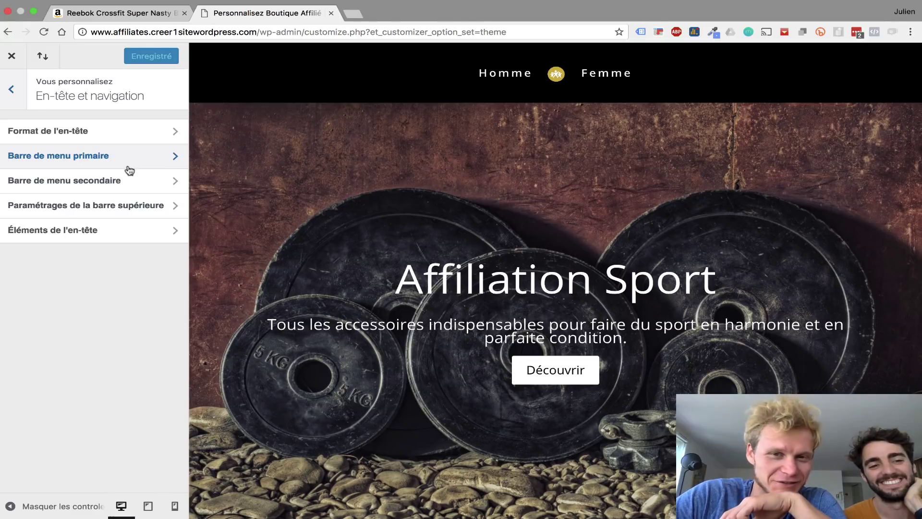
click(98, 134)
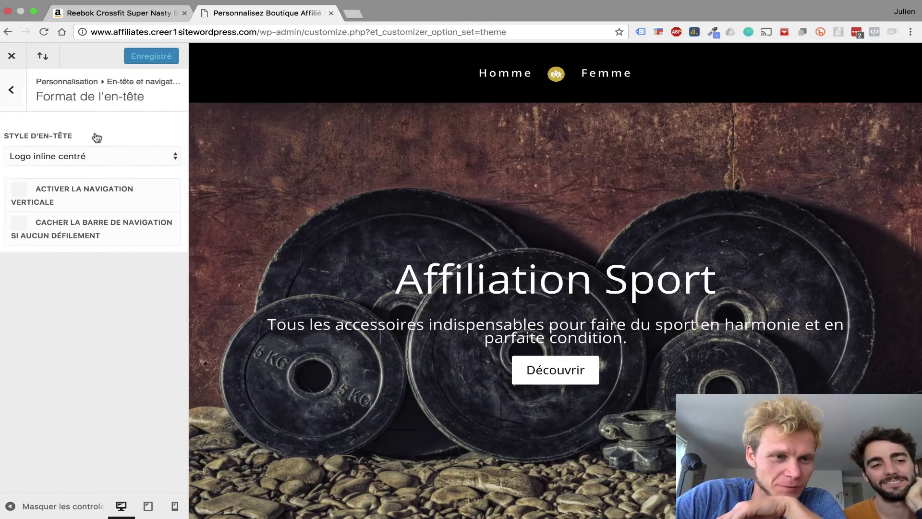
click(10, 90)
click(74, 155)
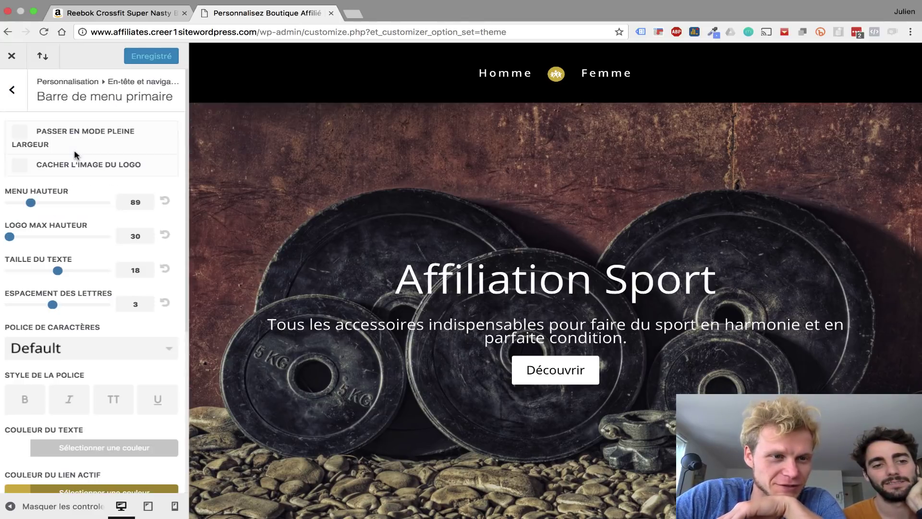
- Enlarge the header logo to max height 83 and publish the menu bar settings
drag(7, 238, 76, 237)
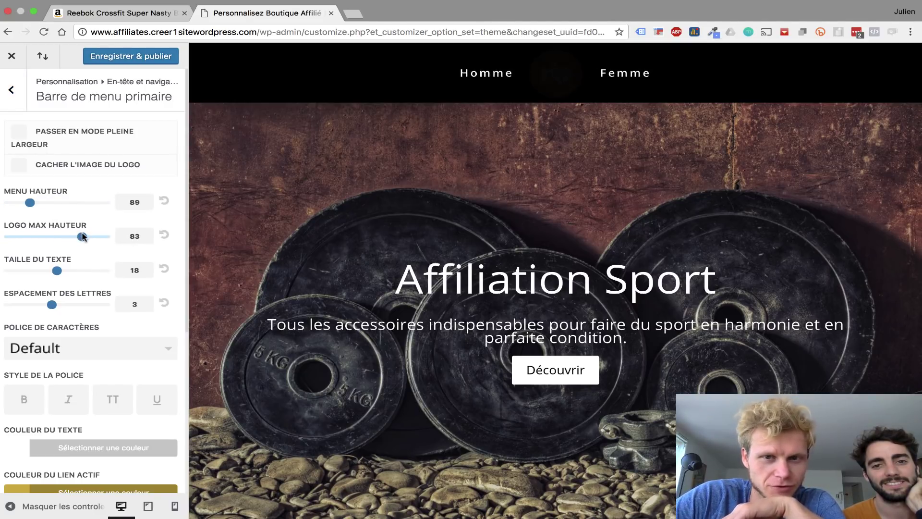
scroll(436, 160, down, 5)
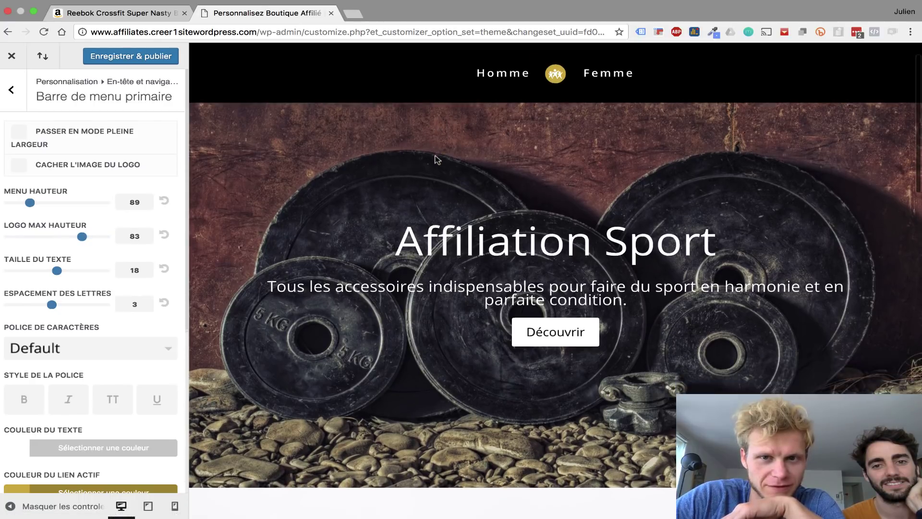
scroll(436, 160, up, 5)
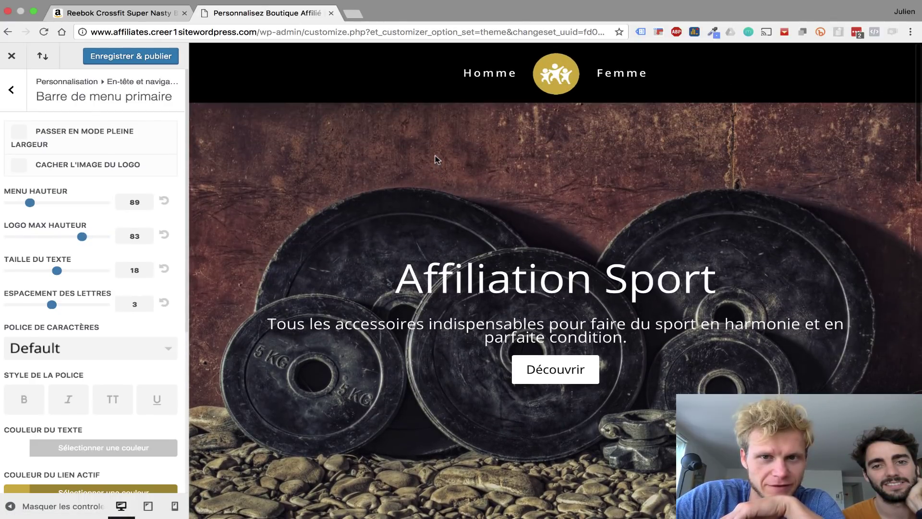
scroll(437, 159, down, 4)
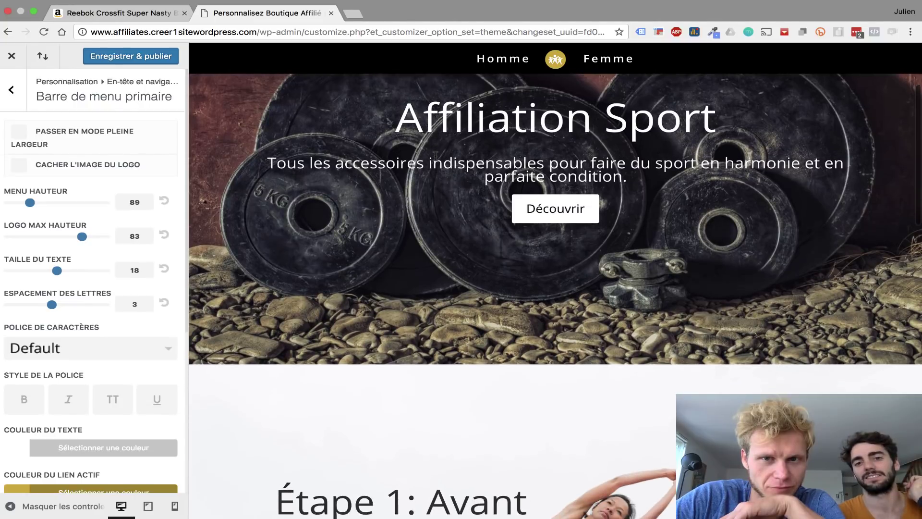
scroll(435, 156, up, 4)
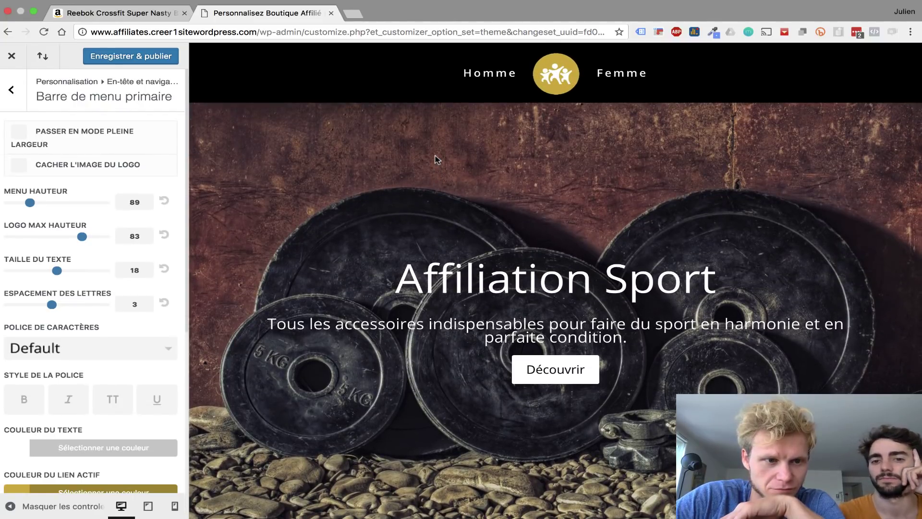
scroll(436, 158, down, 2)
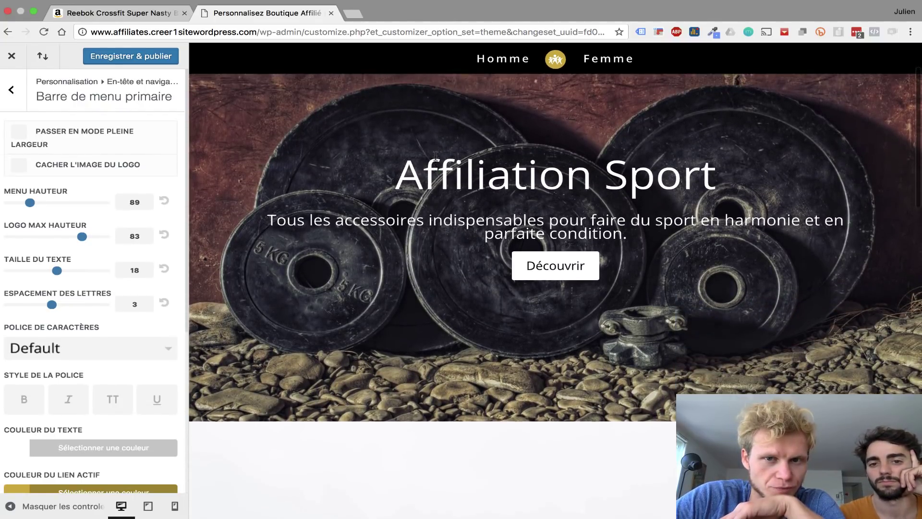
scroll(435, 156, up, 3)
scroll(434, 163, down, 5)
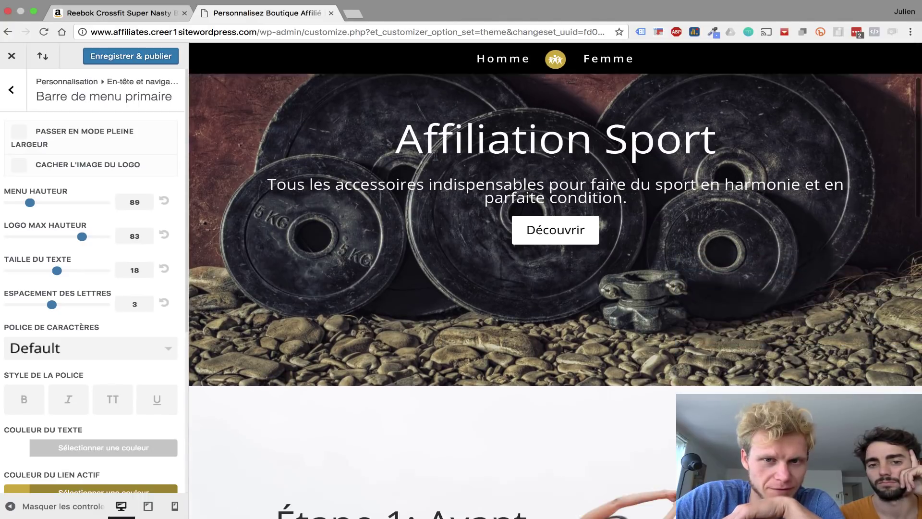
click(121, 61)
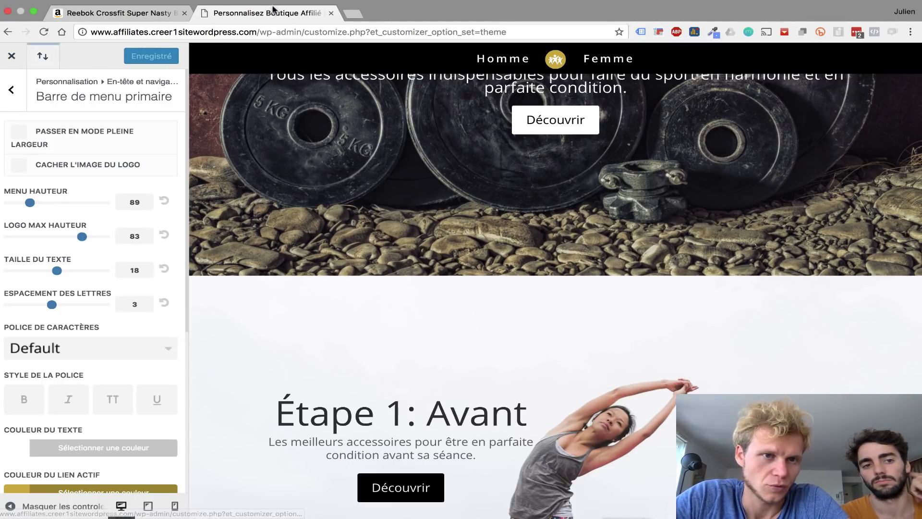
- Load the site homepage and enable the Divi Visual Builder
drag(260, 31, 791, 38)
key(BackSpace)
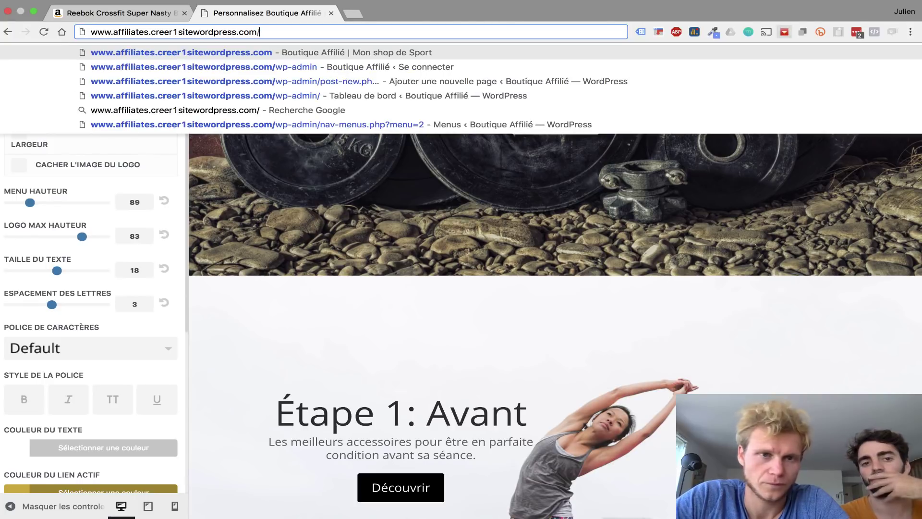
key(Return)
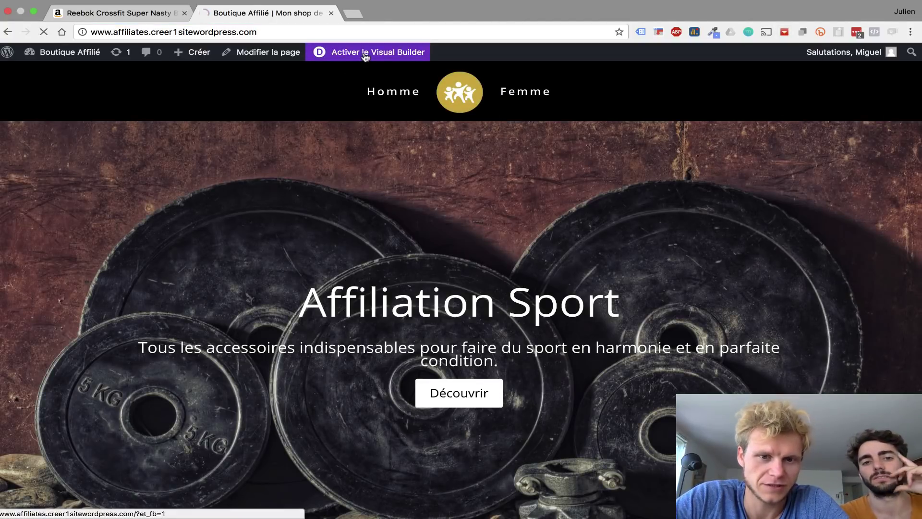
click(364, 58)
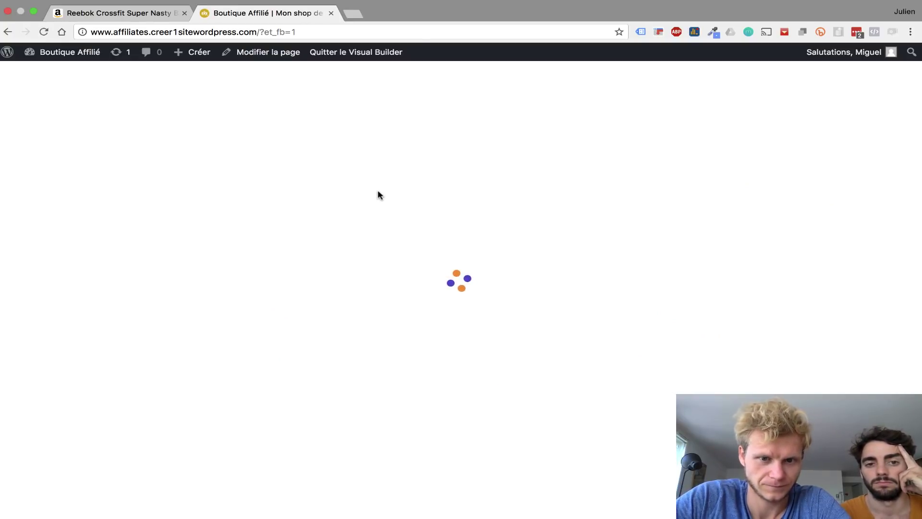
scroll(230, 248, down, 10)
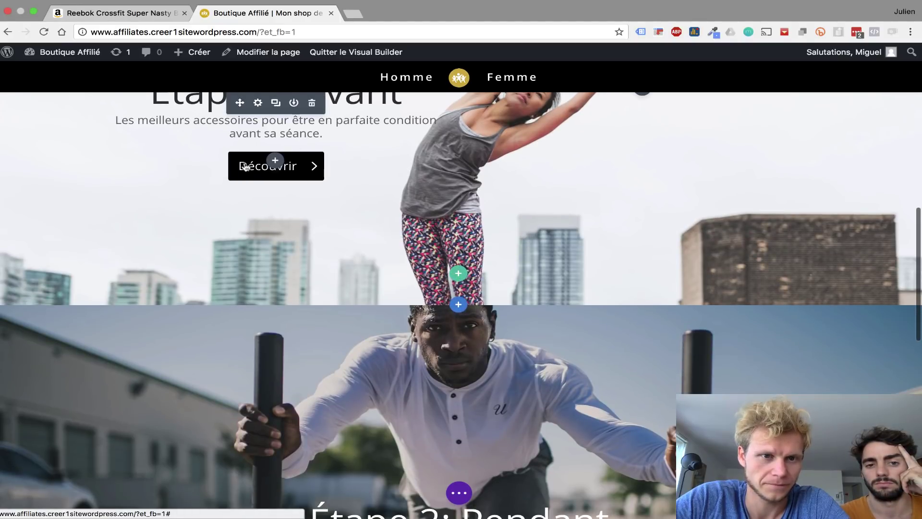
scroll(246, 165, up, 1)
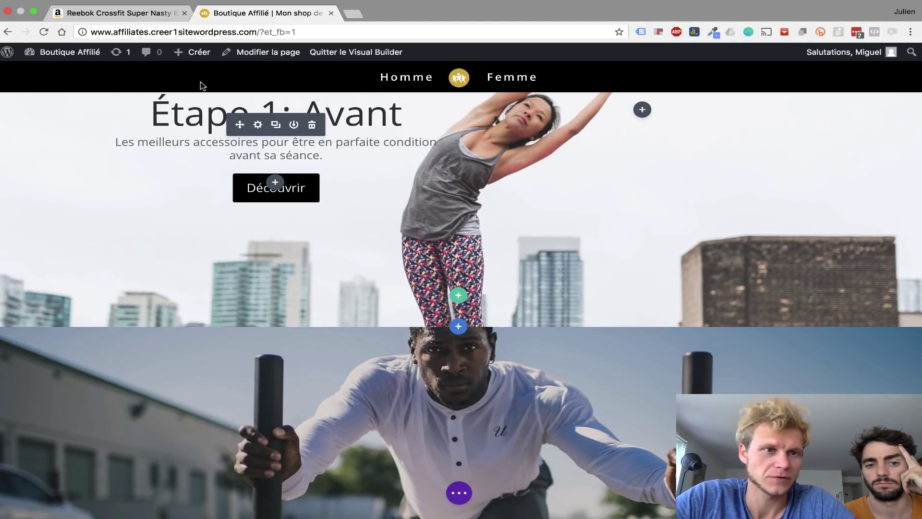
- Open the dashboard in a new tab and expand the Étape 1 call-to-action's Lien settings
super+click(69, 52)
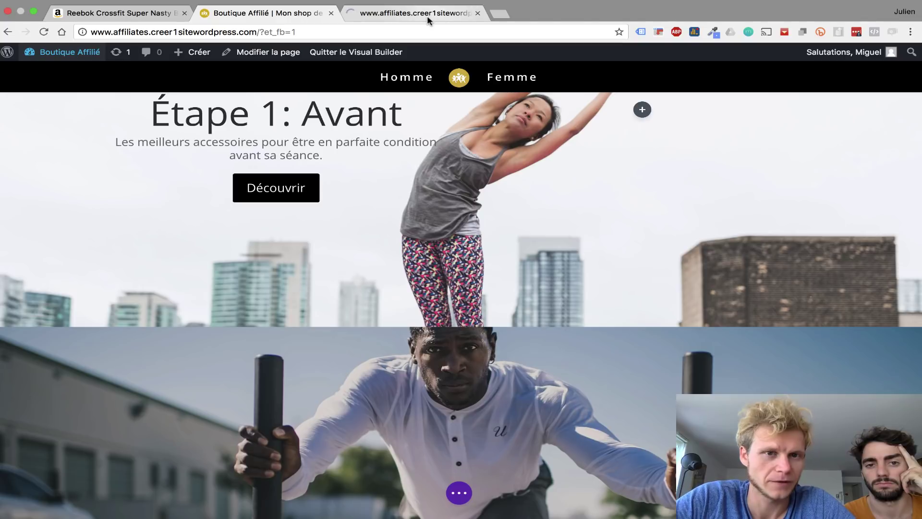
scroll(282, 185, up, 3)
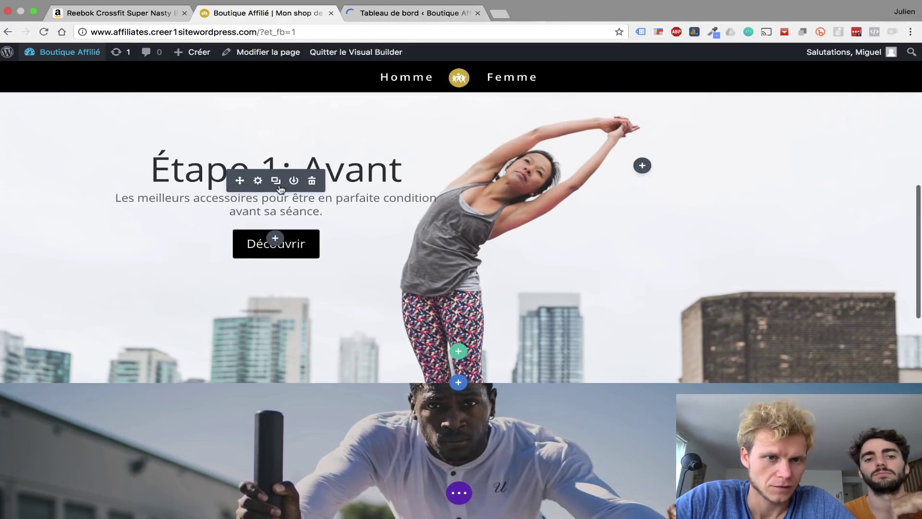
click(258, 182)
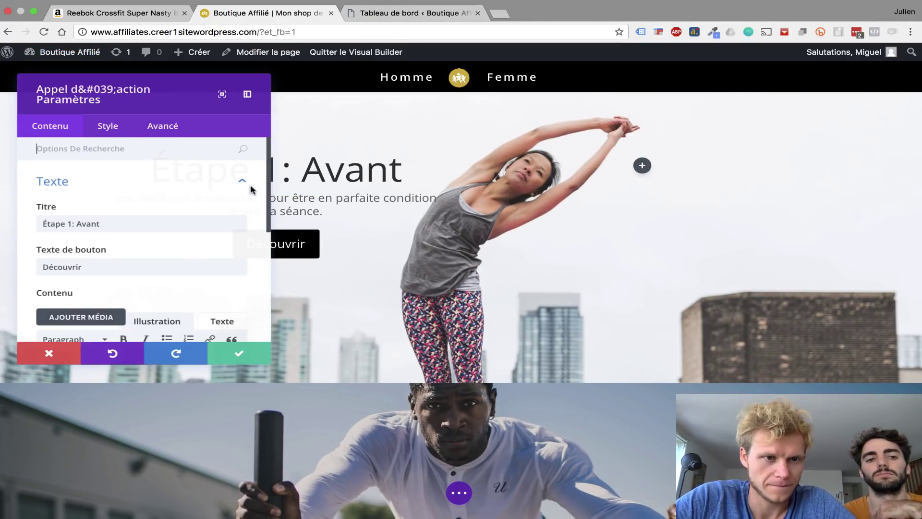
scroll(157, 215, down, 3)
scroll(157, 216, down, 5)
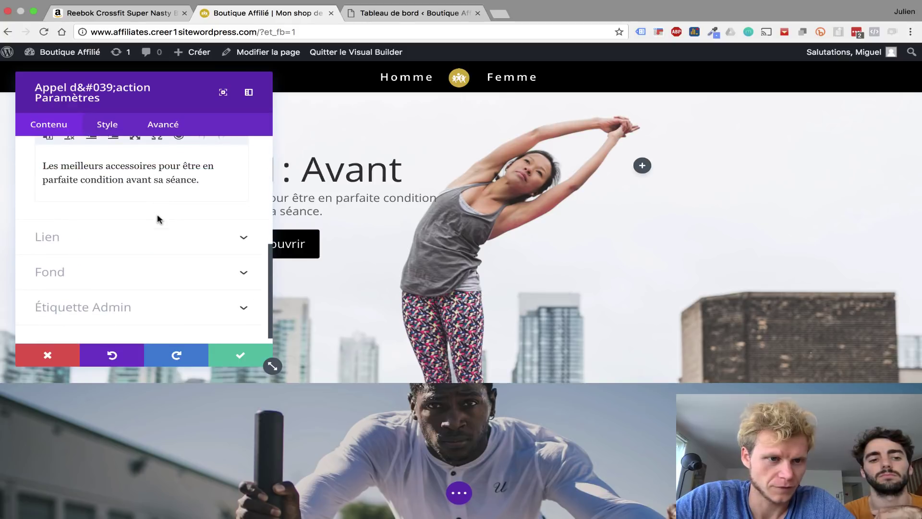
click(146, 238)
click(387, 15)
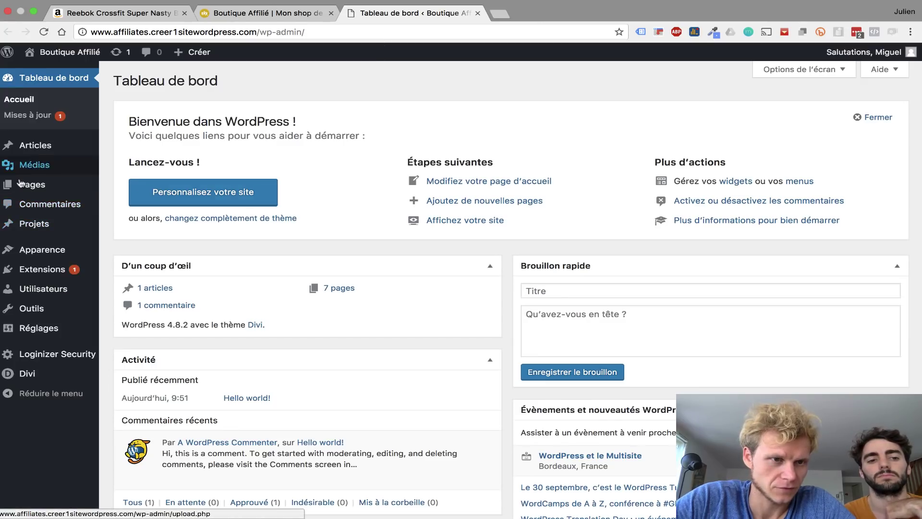
- Copy the etape-1-avant slug from the Etape 1 : Avant page and return to the builder
click(19, 184)
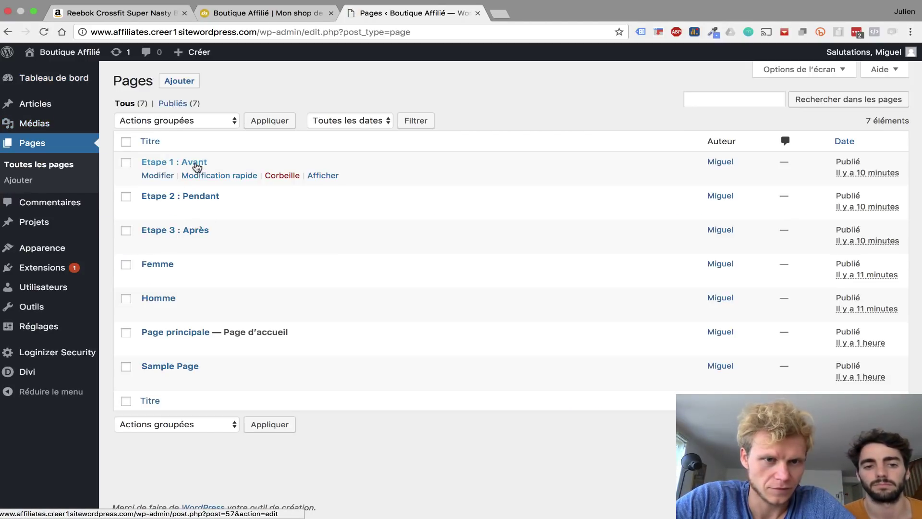
click(191, 175)
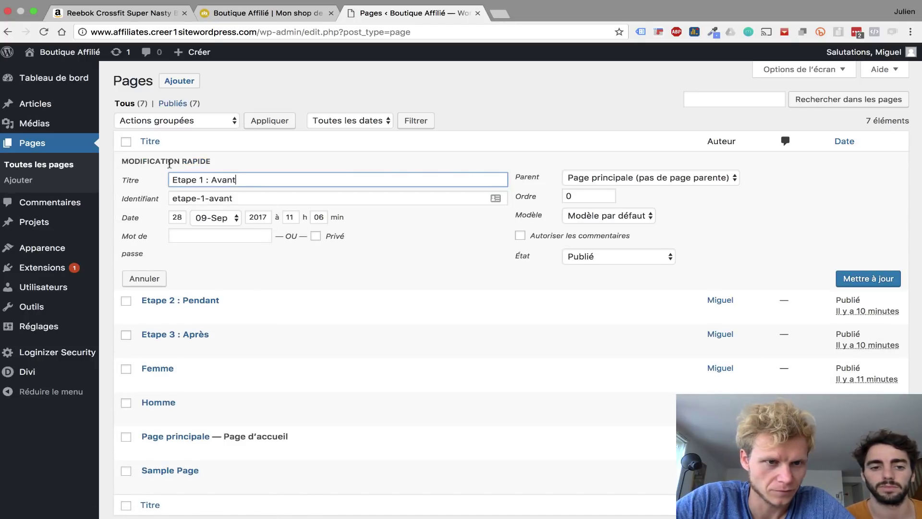
click(144, 279)
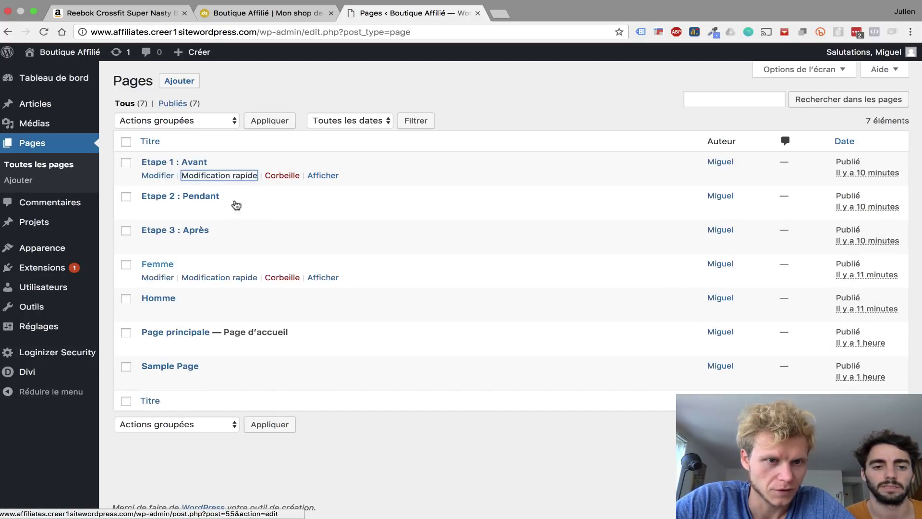
click(184, 164)
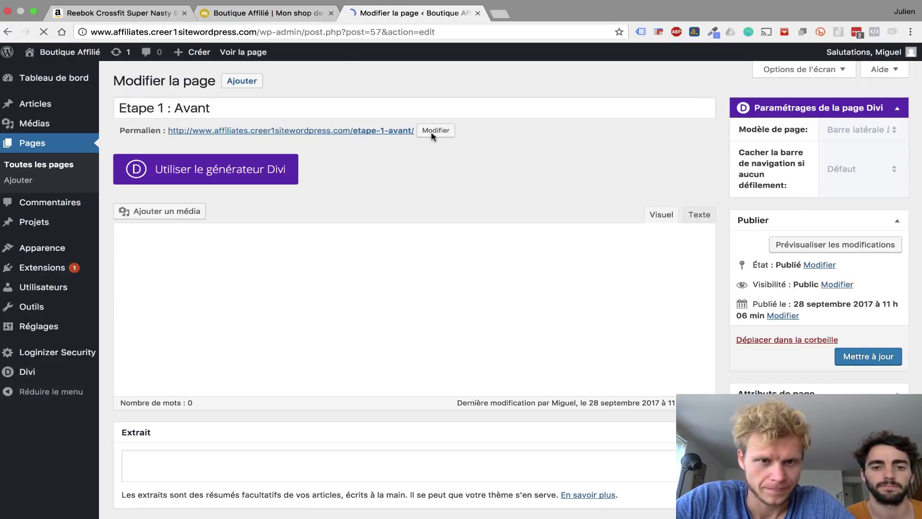
click(435, 131)
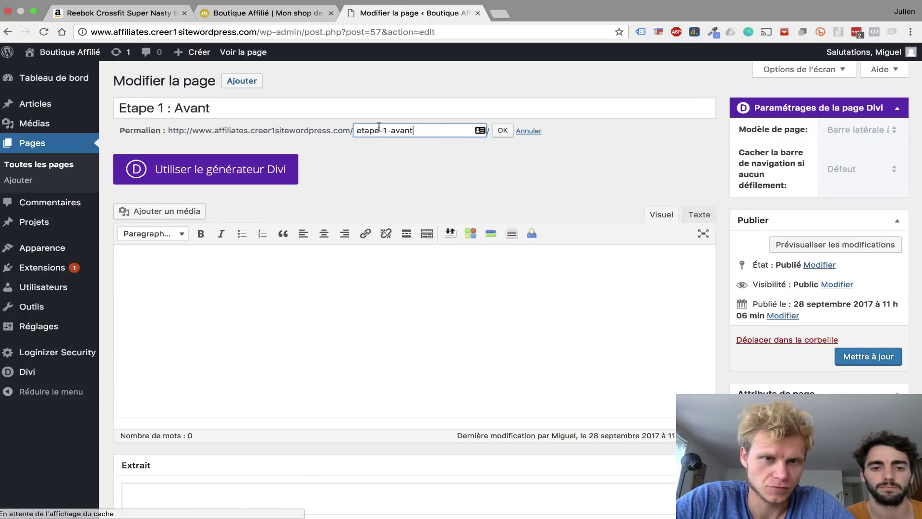
drag(435, 134, 350, 134)
key(super+c)
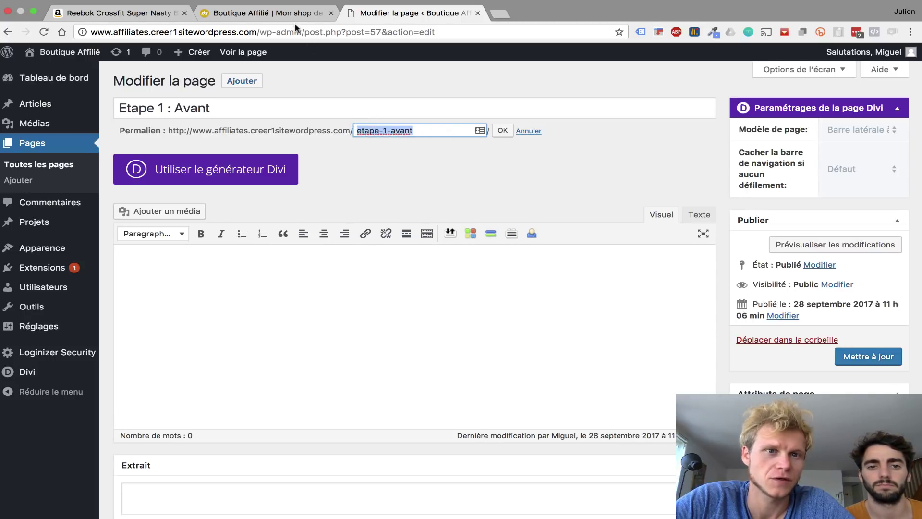
click(313, 15)
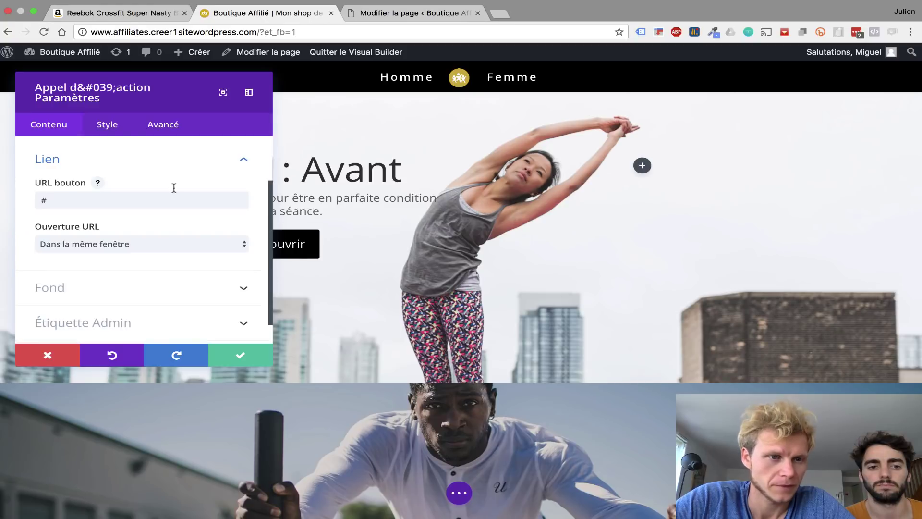
- Link the Étape 1 button to /etape-1-avant/ and copy that URL
click(164, 200)
key(BackSpace)
key(super+v)
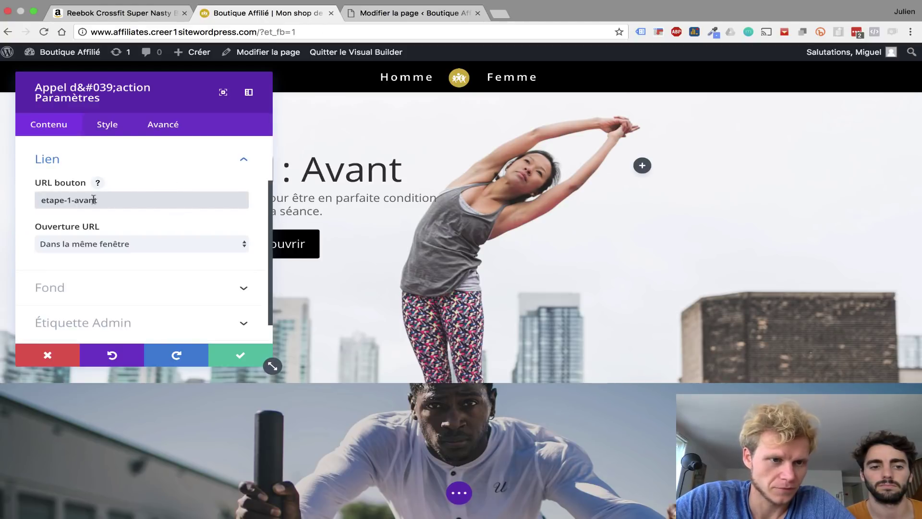
key(super+Left)
text(/)
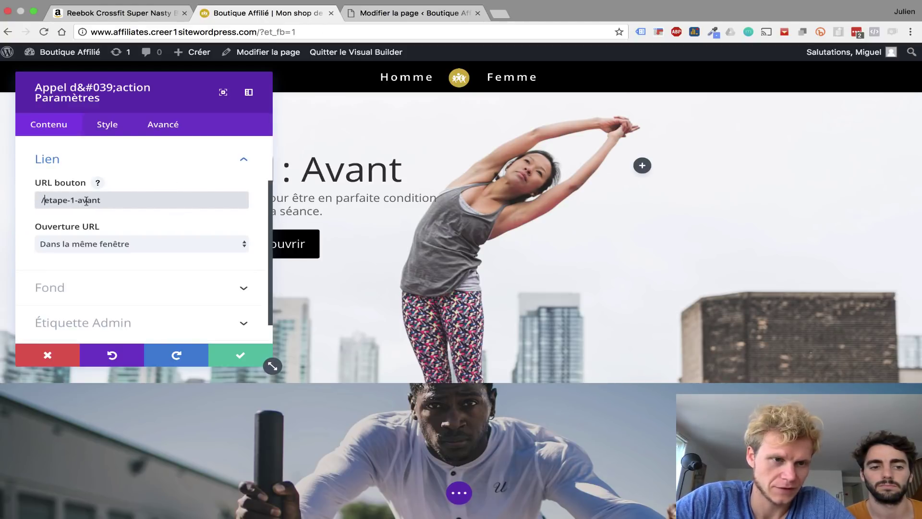
key(super+Right)
text(/)
key(super+a)
key(ctrl+c)
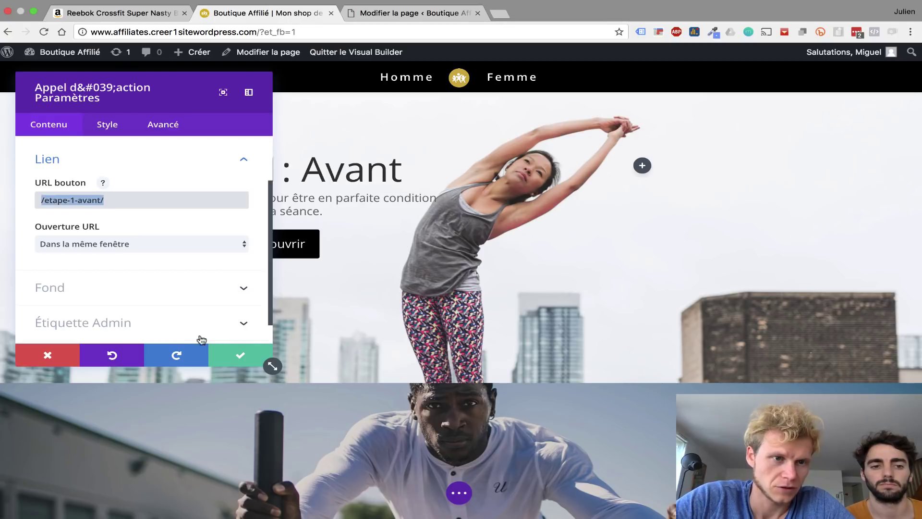
click(241, 355)
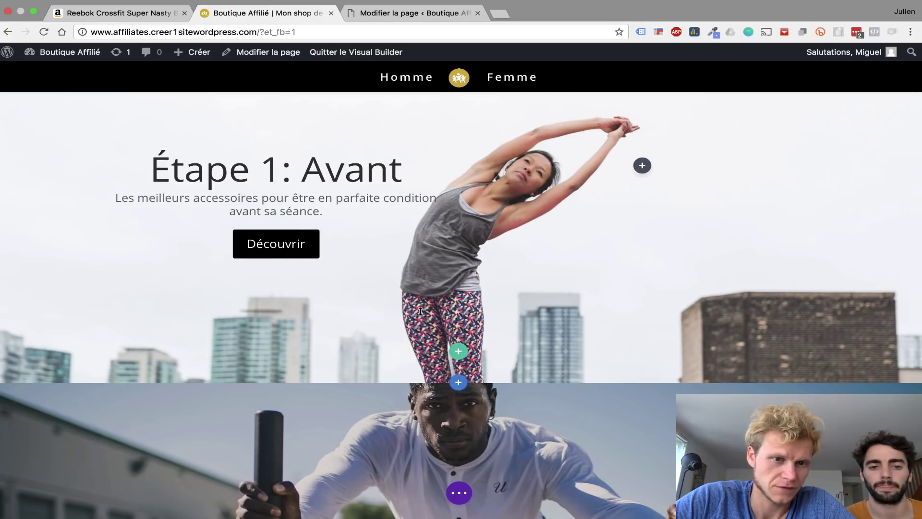
- Link the Étape 2 Découvrir button to /etape-2-pendant/
scroll(420, 311, down, 3)
scroll(448, 336, down, 3)
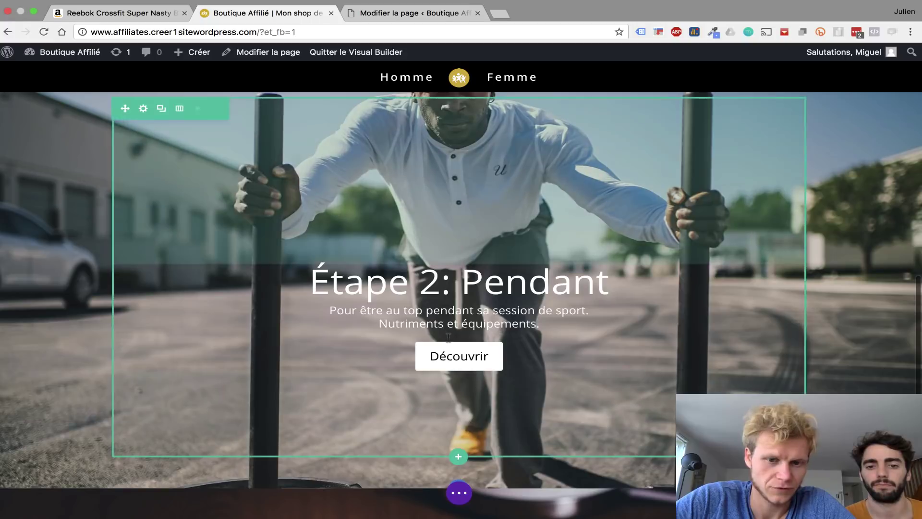
click(443, 290)
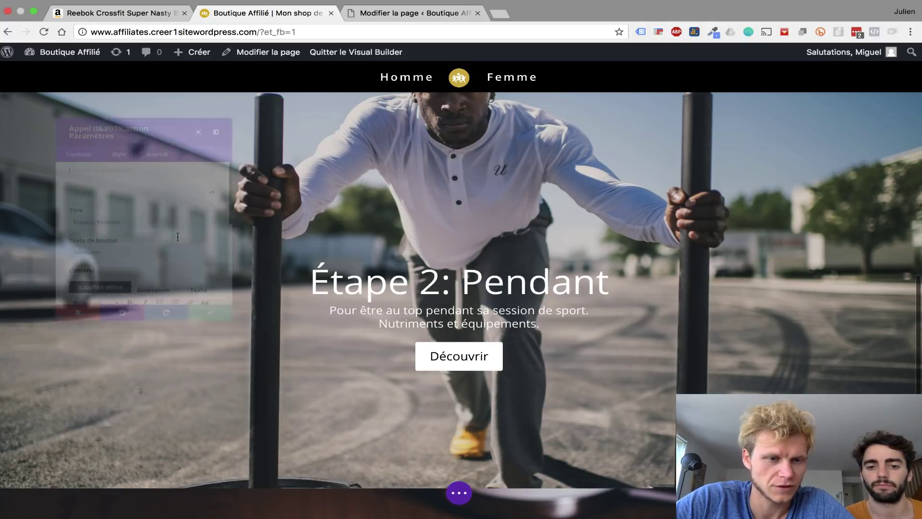
scroll(143, 226, down, 5)
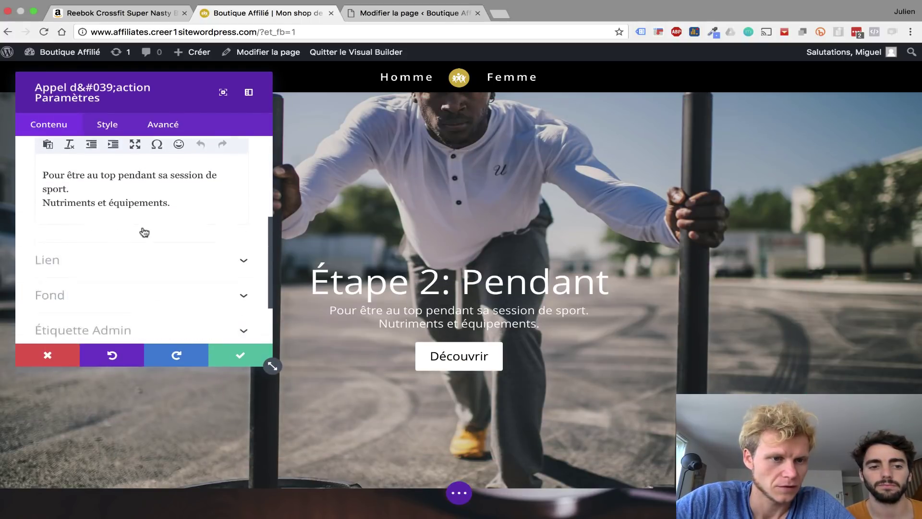
scroll(144, 233, down, 1)
click(144, 230)
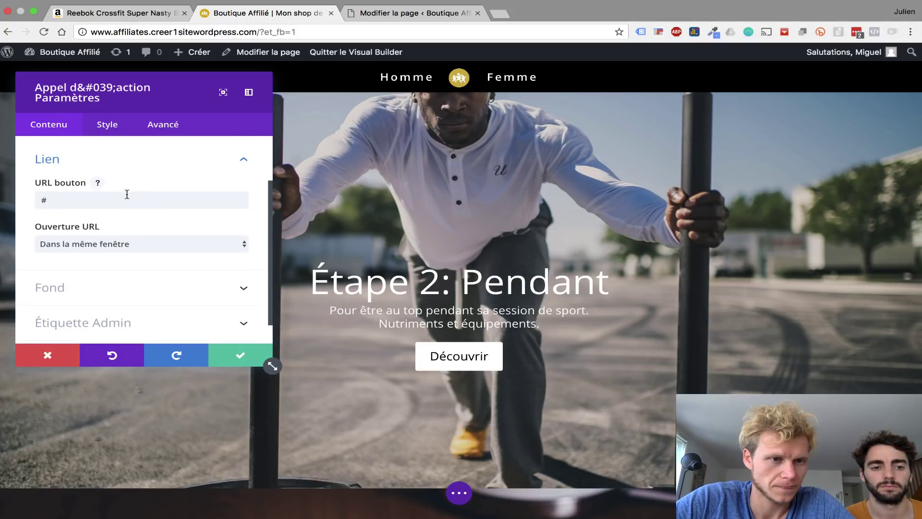
click(127, 194)
key(ctrl+a)
key(ctrl+v)
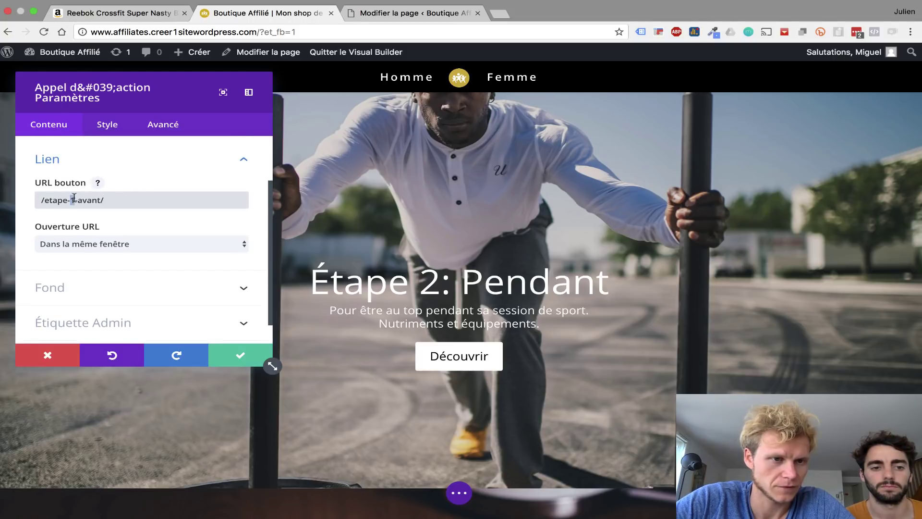
double_click(82, 197)
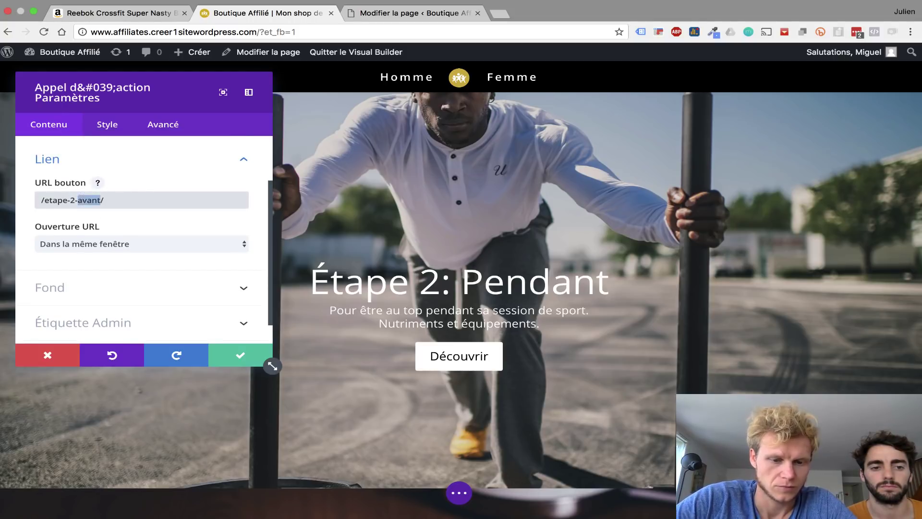
text(pendant)
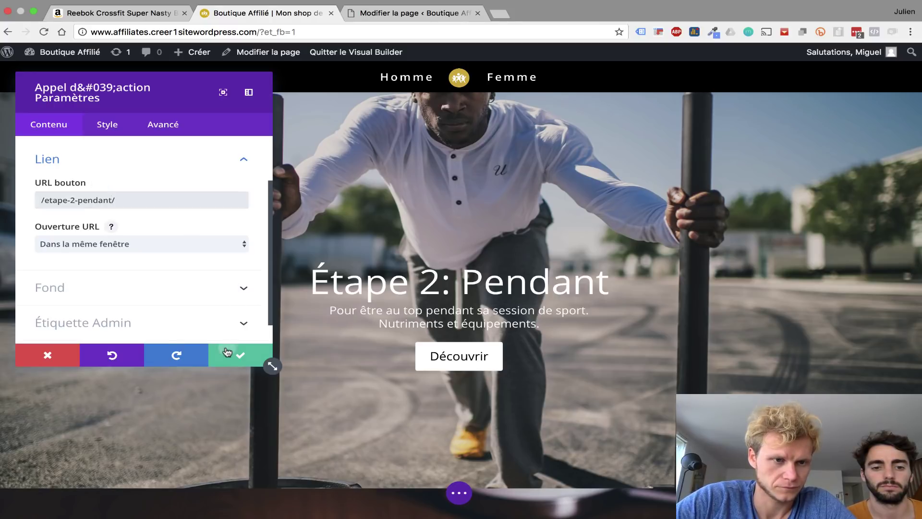
click(232, 354)
- Link the Étape 3 Découvrir button to /etape-3-apres/
scroll(395, 359, down, 3)
scroll(395, 358, down, 5)
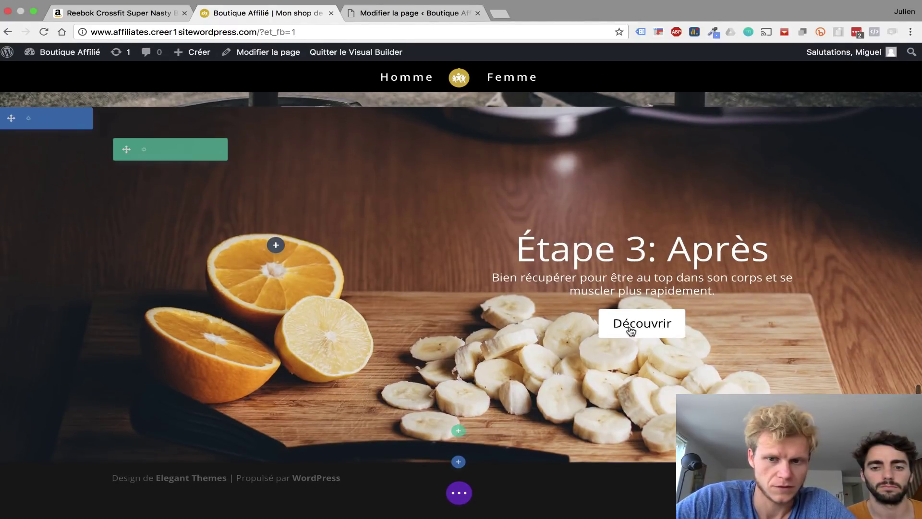
click(624, 261)
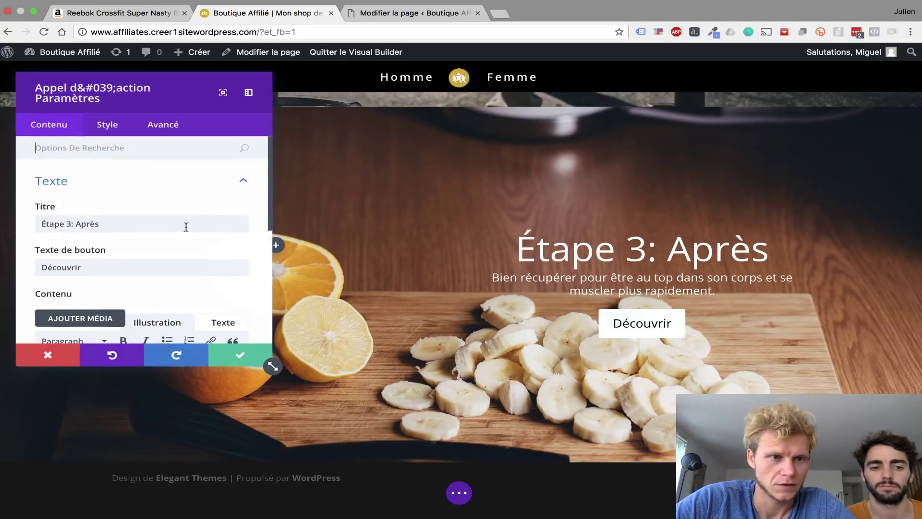
scroll(162, 253, down, 1)
scroll(162, 253, down, 5)
click(132, 226)
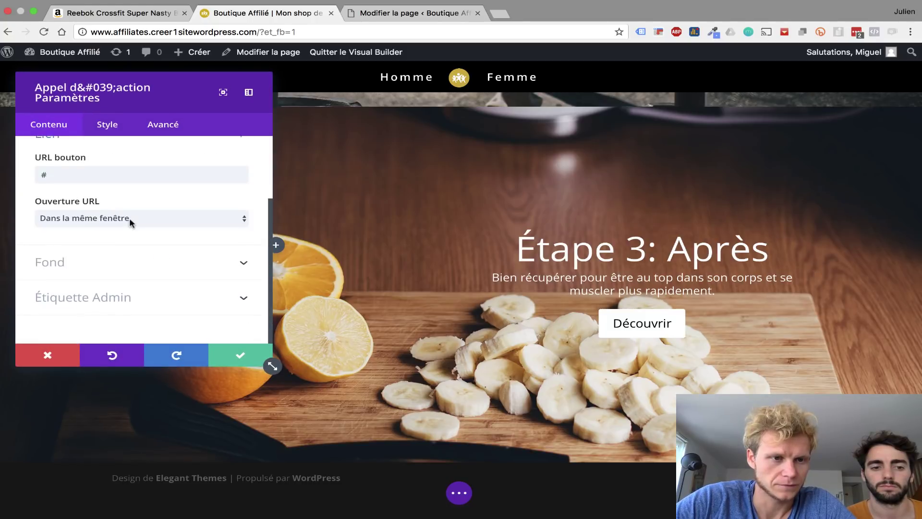
scroll(128, 217, up, 1)
click(110, 200)
key(ctrl+a)
key(ctrl+v)
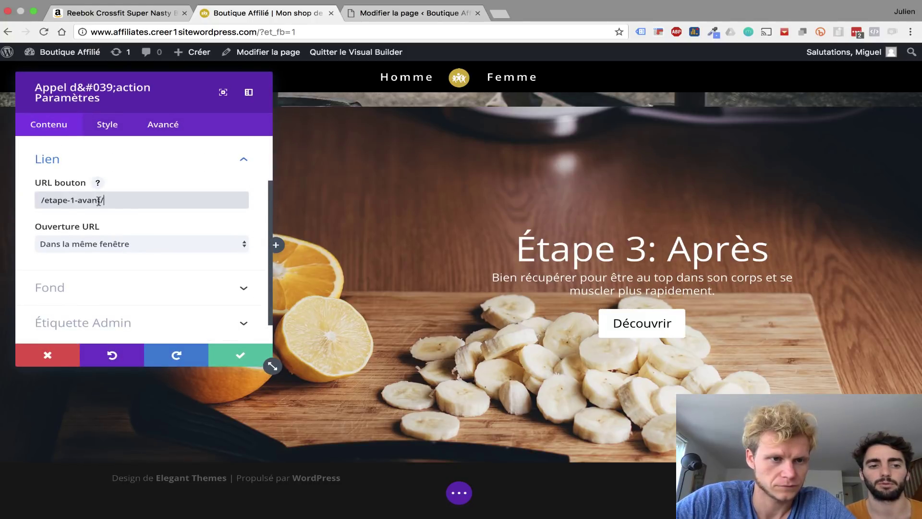
double_click(73, 200)
text(3)
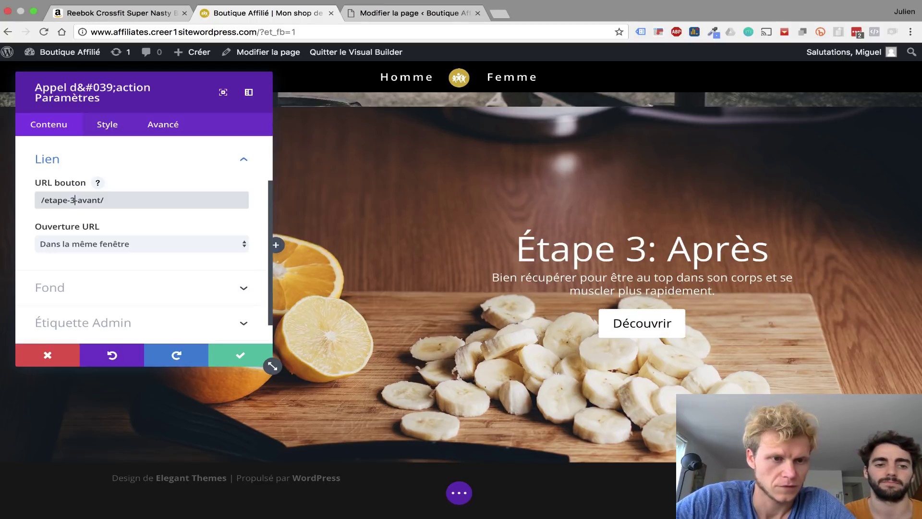
double_click(85, 200)
text(apres)
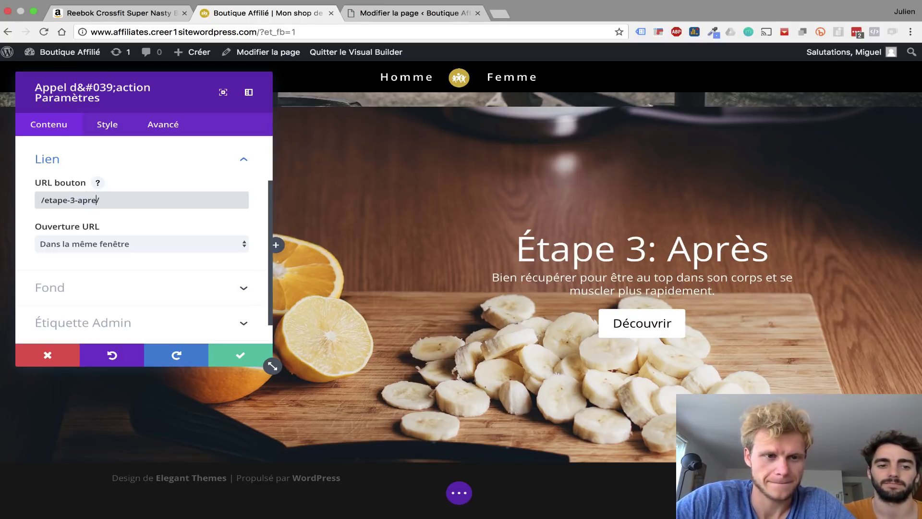
click(240, 355)
- Save the homepage and exit the Visual Builder
click(459, 492)
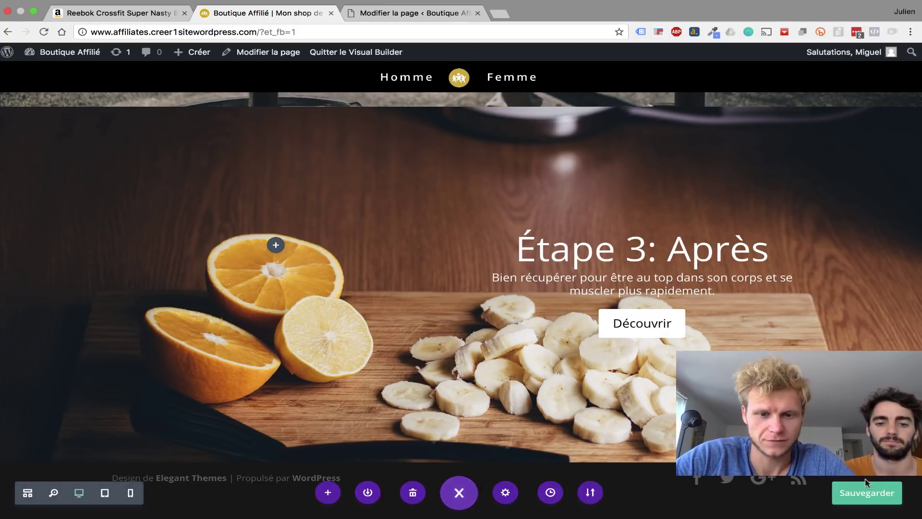
click(867, 493)
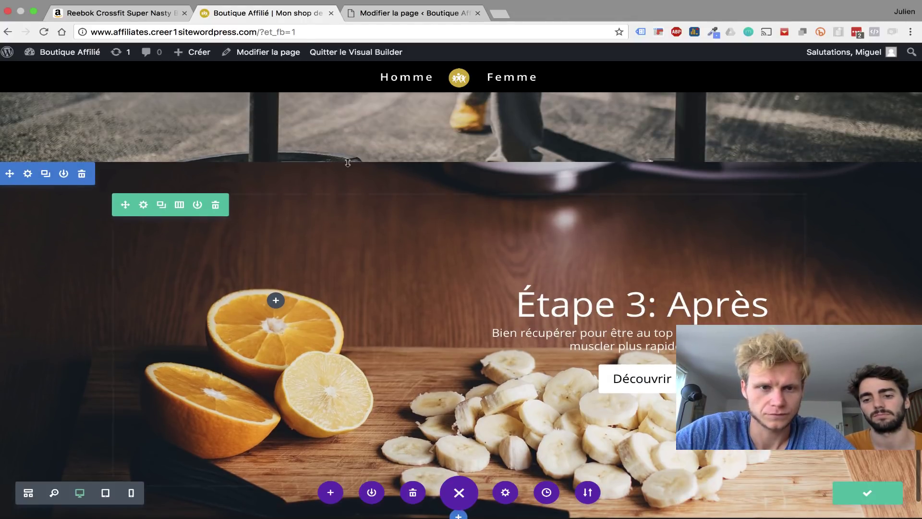
click(343, 54)
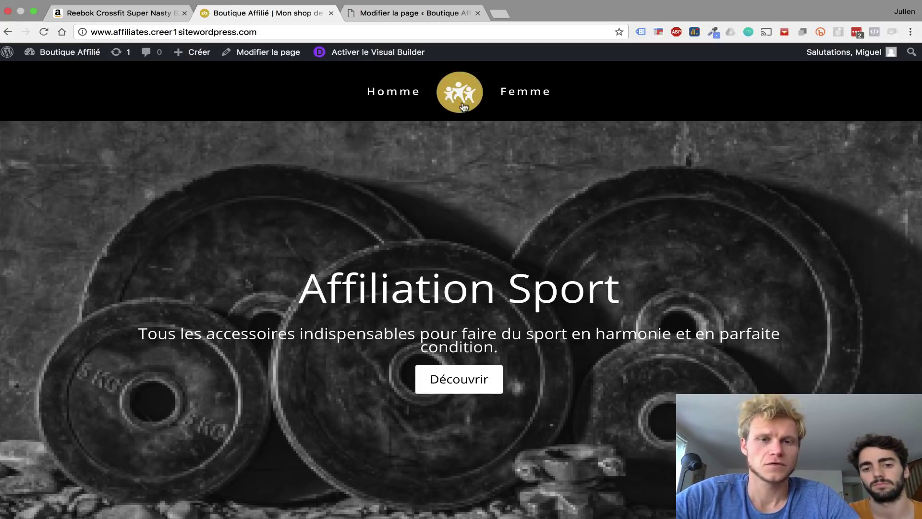
- Check that the Étape 1 Découvrir button opens its step page
scroll(502, 258, down, 5)
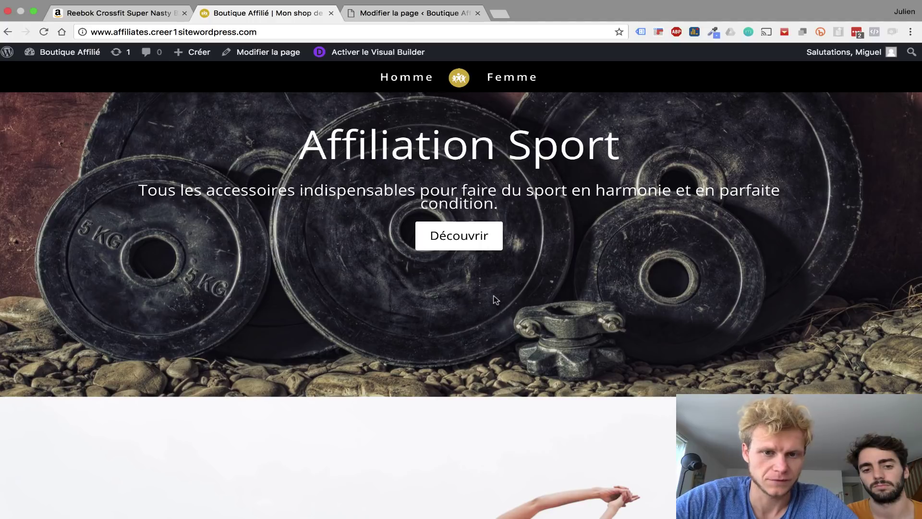
click(489, 246)
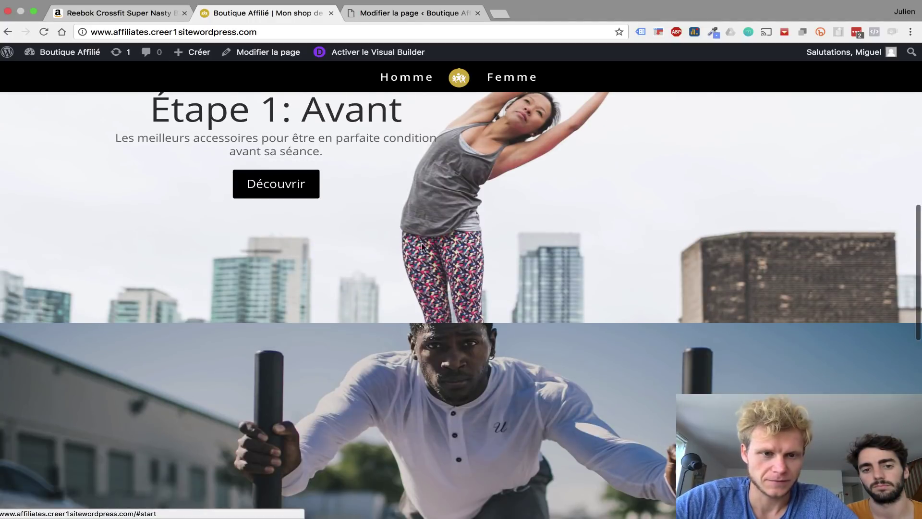
click(281, 194)
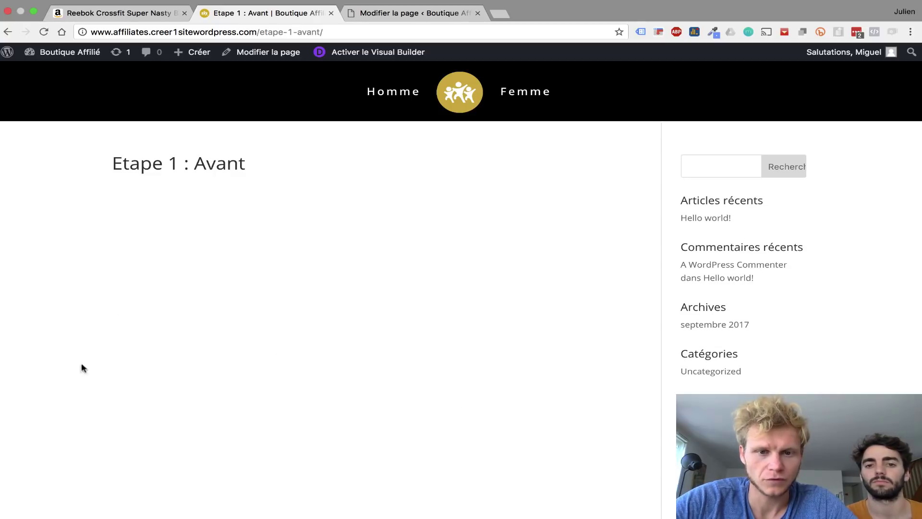
scroll(390, 353, left, 5)
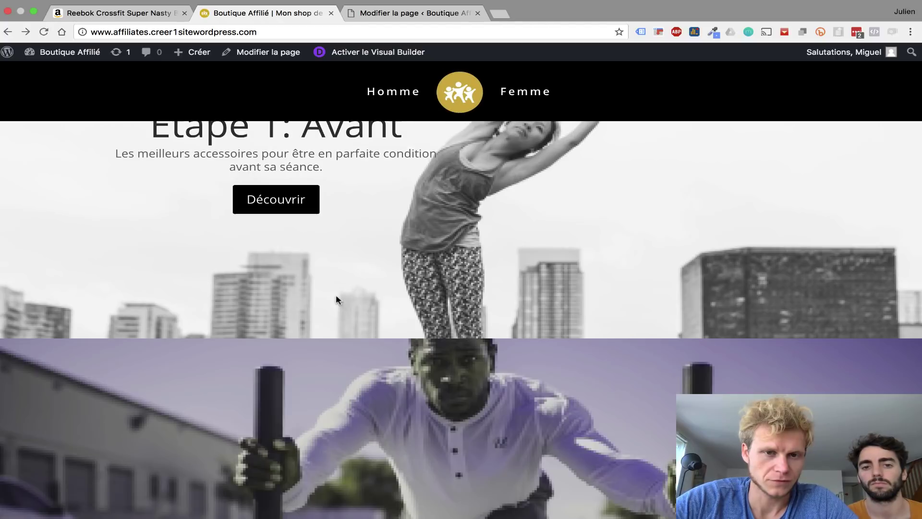
scroll(336, 299, down, 5)
scroll(339, 299, down, 3)
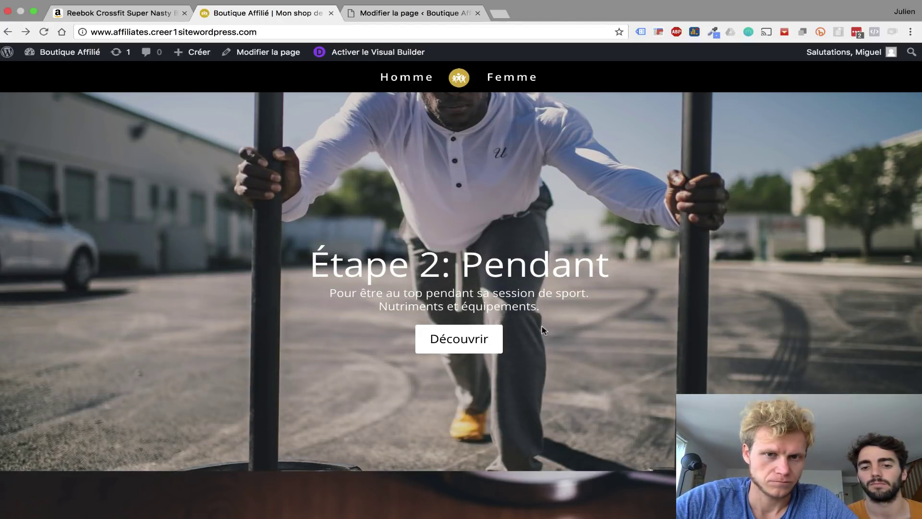
- Open the Étape 2 and Étape 3 Découvrir links in new tabs and view both pages
super+click(470, 339)
scroll(609, 341, down, 10)
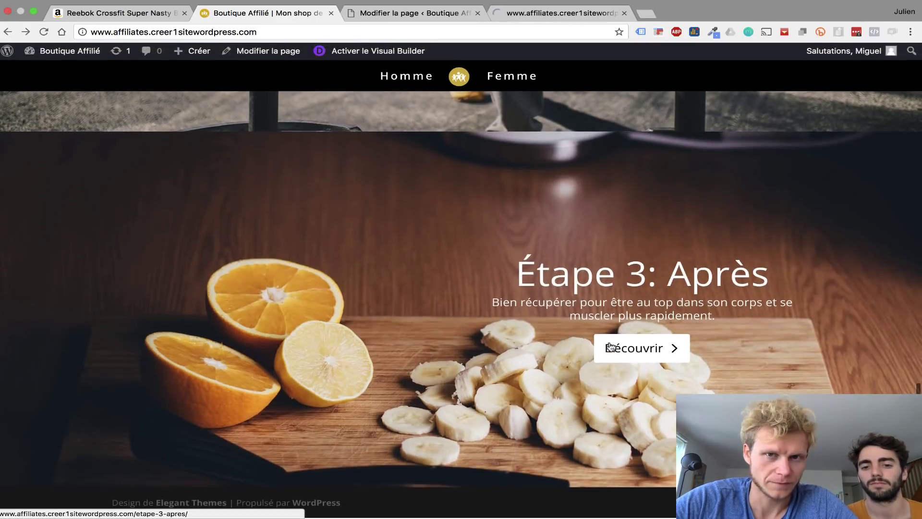
super+click(610, 346)
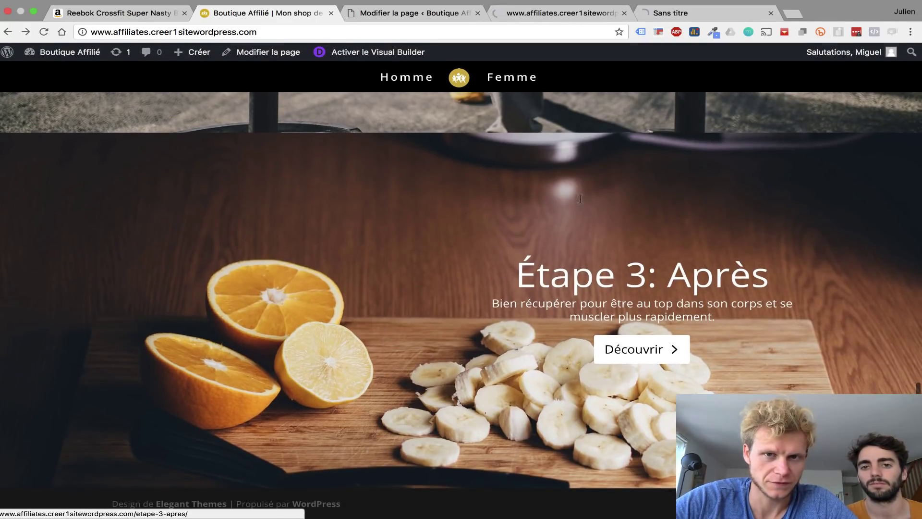
click(560, 15)
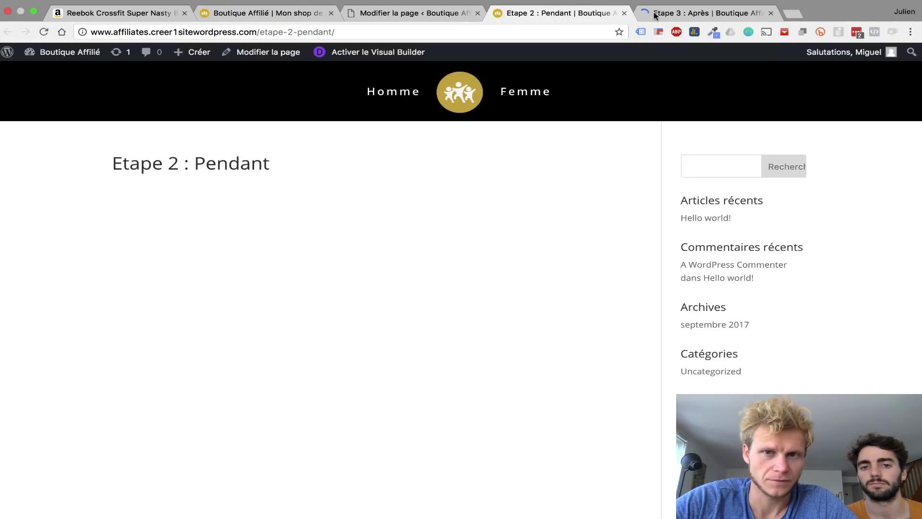
click(654, 15)
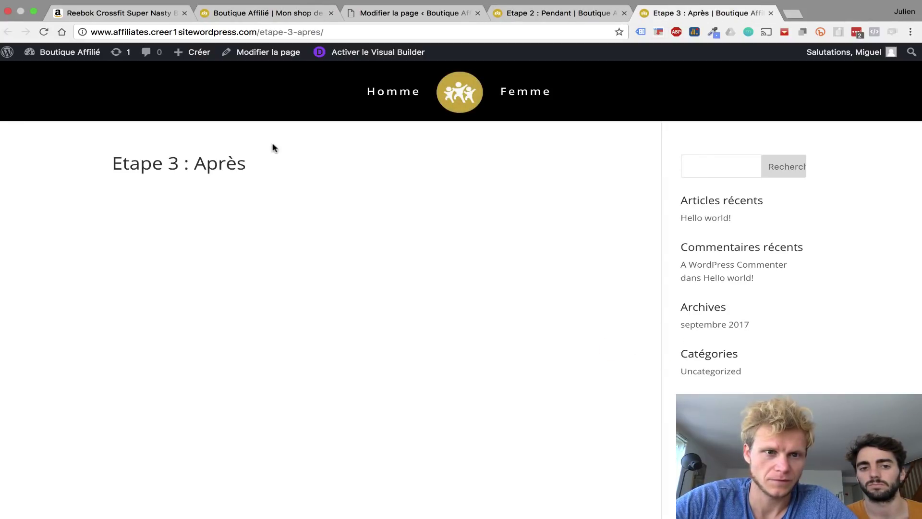
- Close the step-page tabs and the Modifier la page tab, leaving the homepage
key(super+w)
key(super+w)
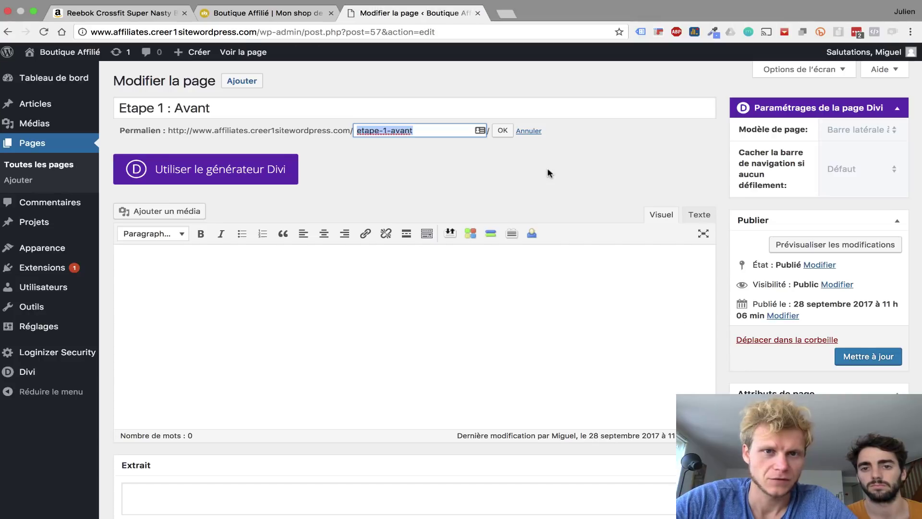
key(super+w)
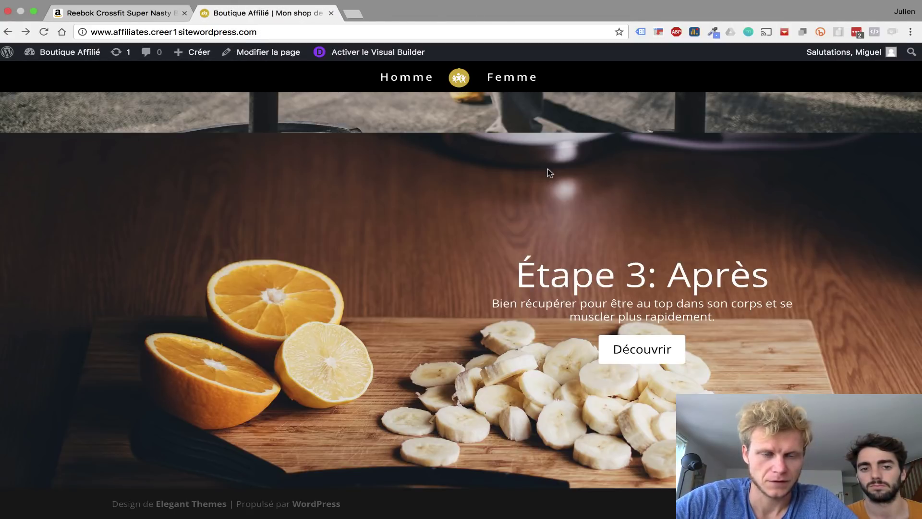
scroll(548, 169, up, 20)
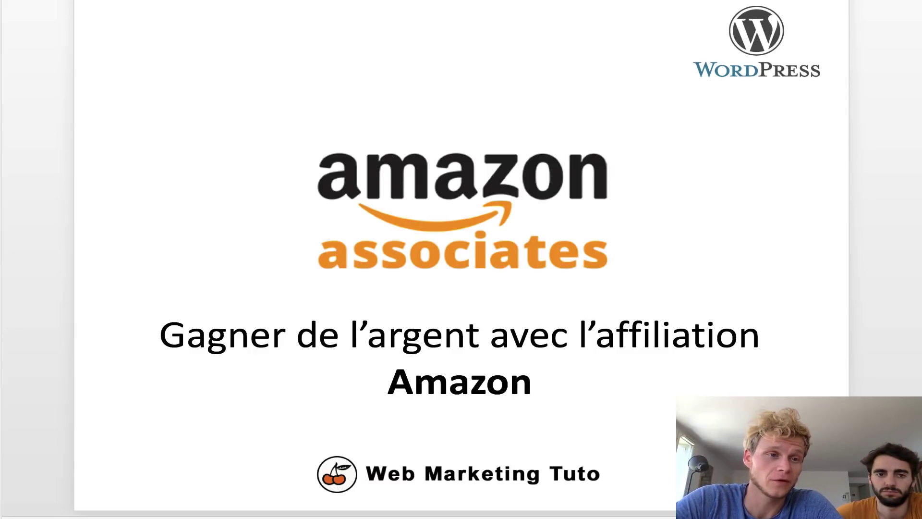
- Show the Checklist slide, highlight the first three completed steps, then return to the title slide
key(Down)
drag(162, 131, 493, 249)
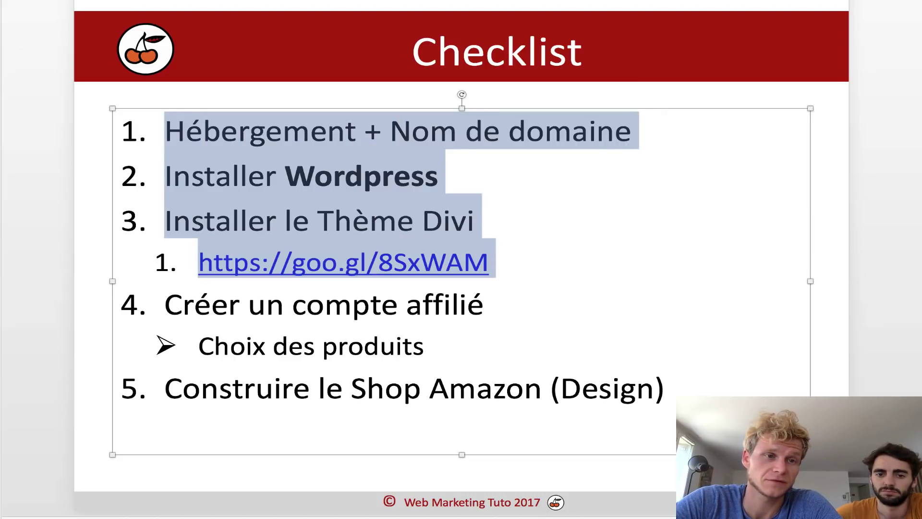
key(Page_Up)
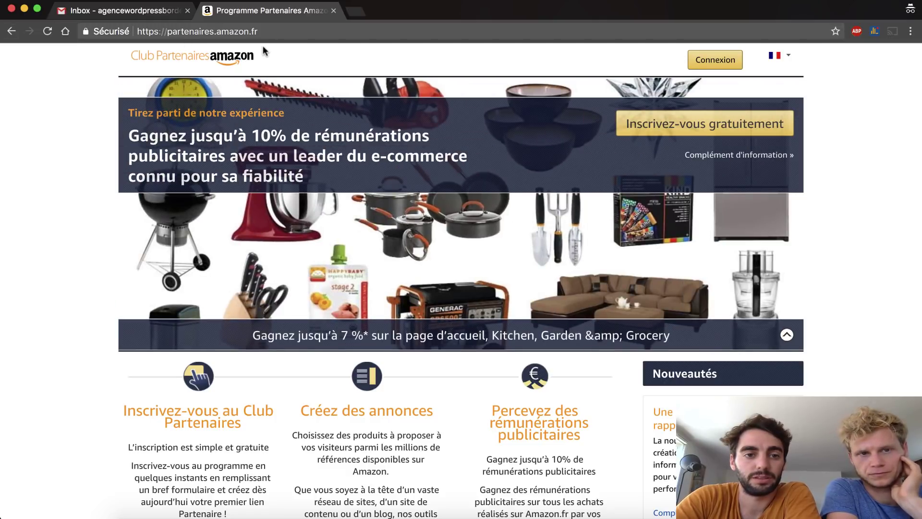
- Confirm the .fr site with France selected, then start creating an Amazon account from Connexion
click(251, 31)
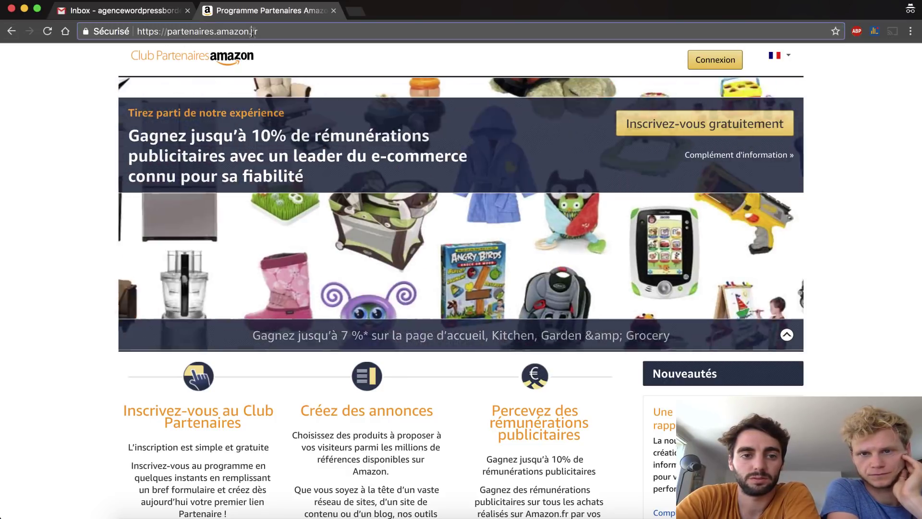
drag(251, 32, 264, 33)
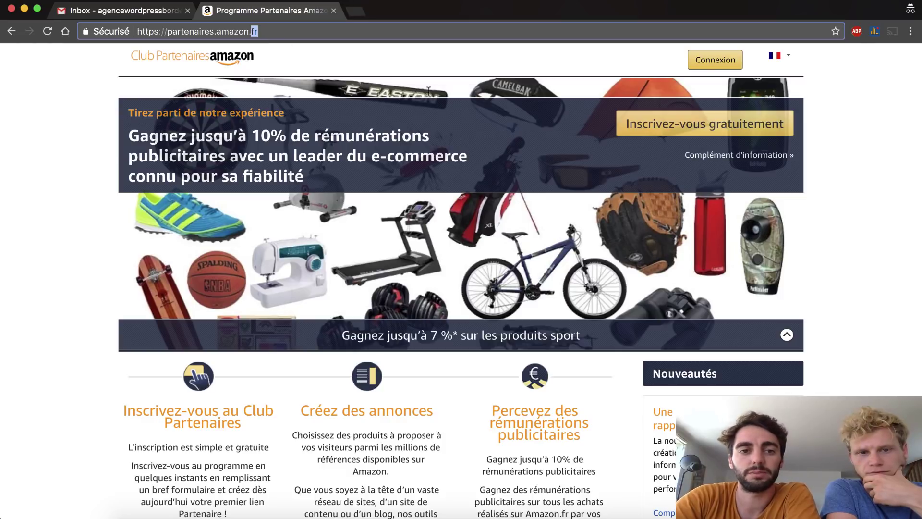
click(789, 60)
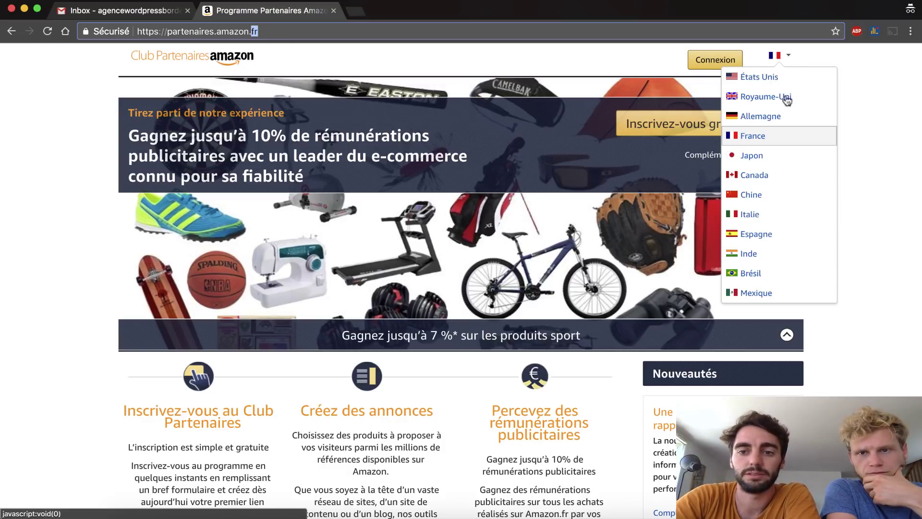
click(909, 229)
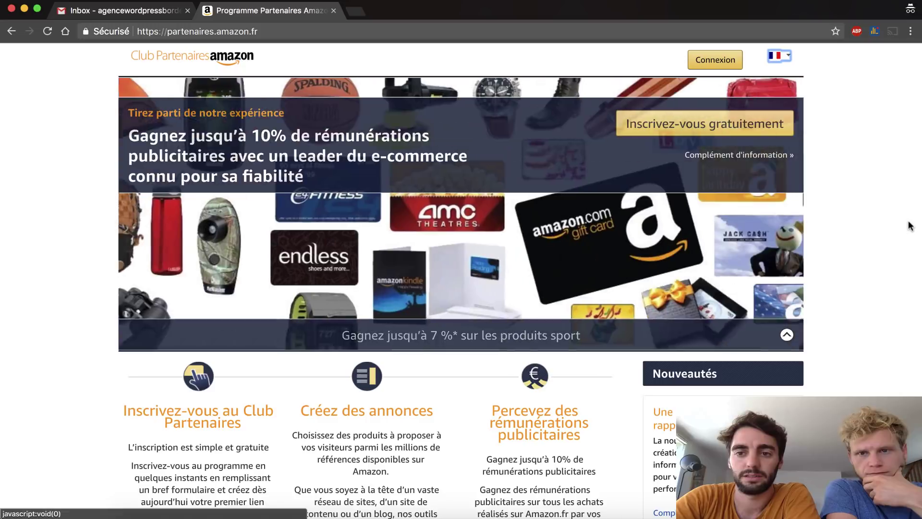
click(699, 63)
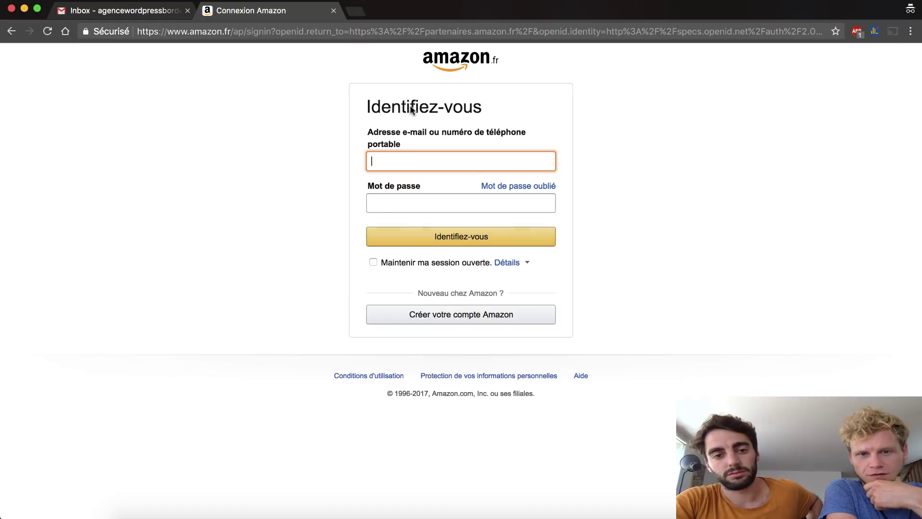
click(478, 319)
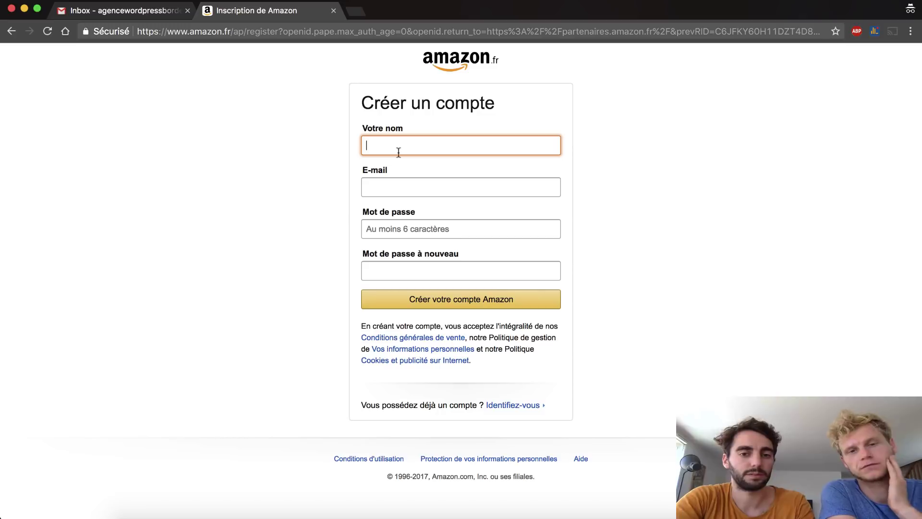
- Register the Amazon account as 'Agence Wordpress Bordeaux' with the agency e-mail and a confirmed password
text(A)
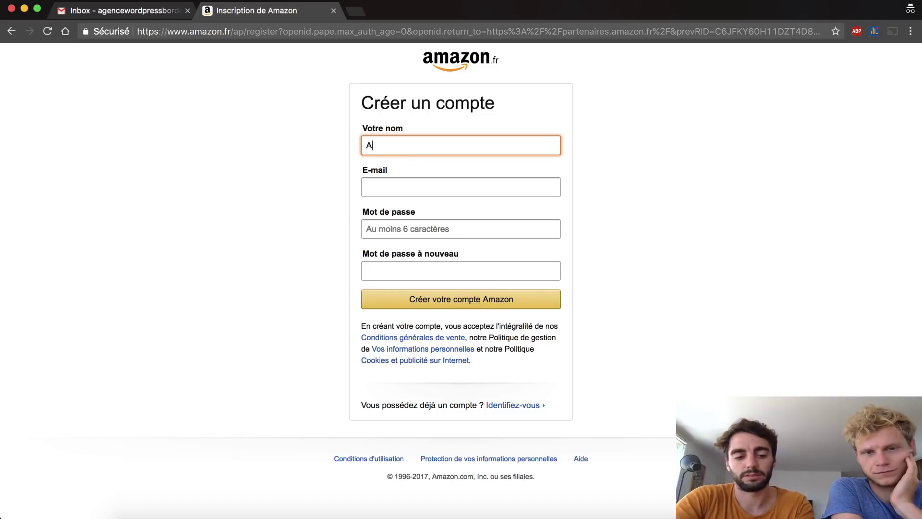
text(gence)
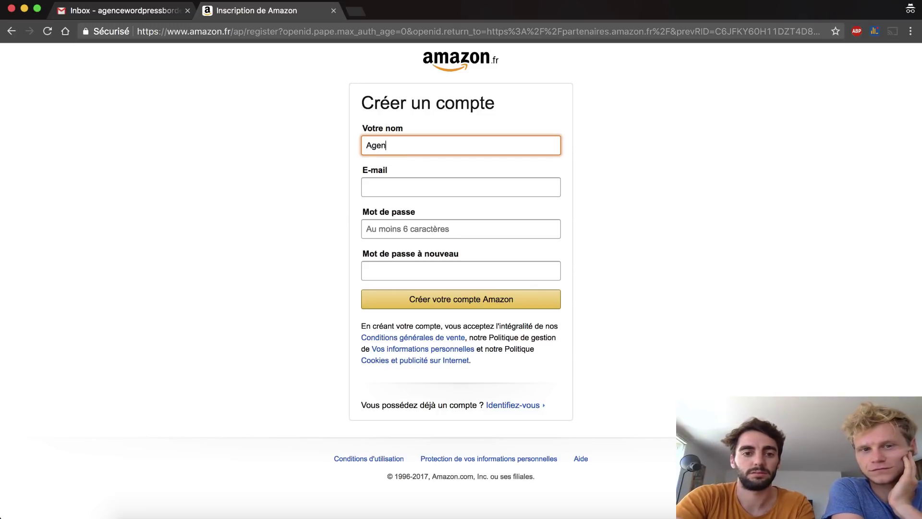
key(BackSpace)
key(BackSpace)
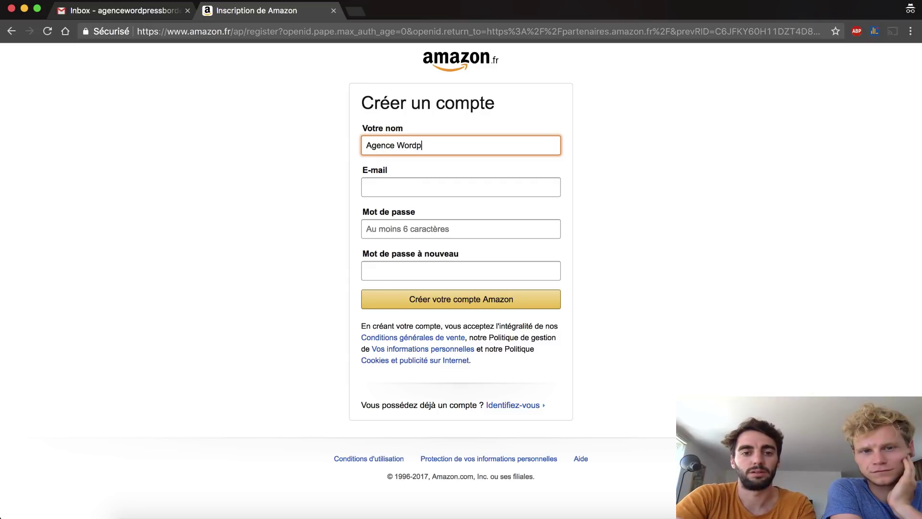
text(ce Wordpress Bordeaux)
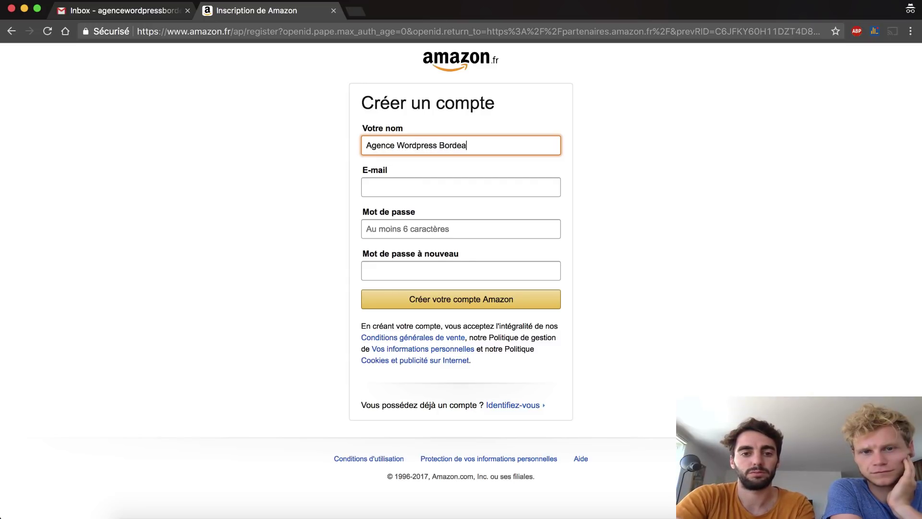
click(393, 179)
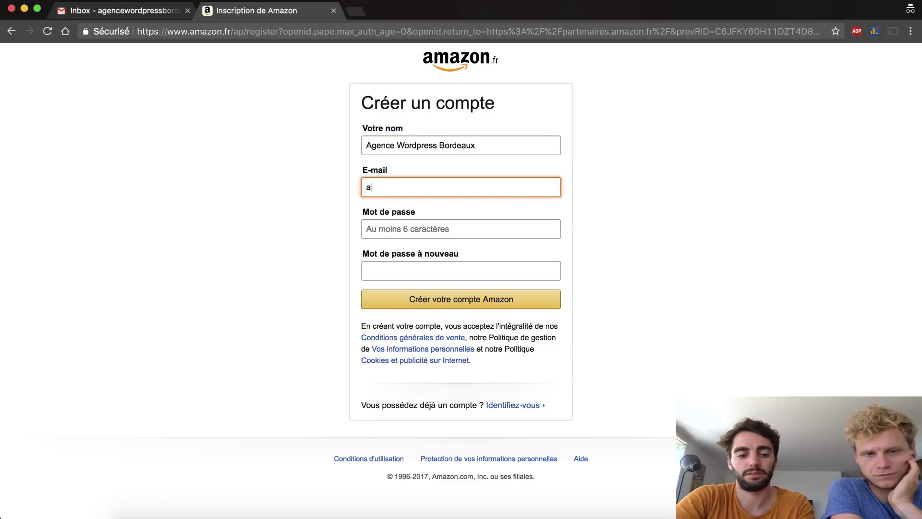
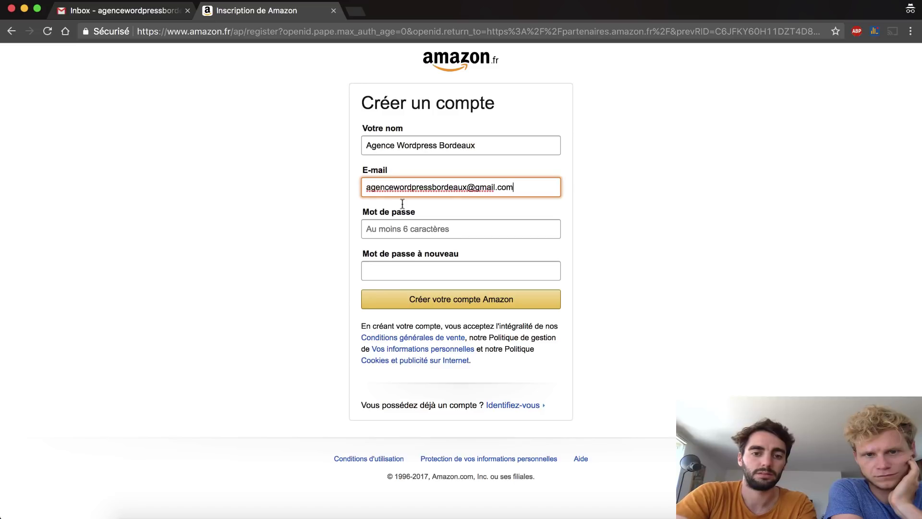
click(406, 228)
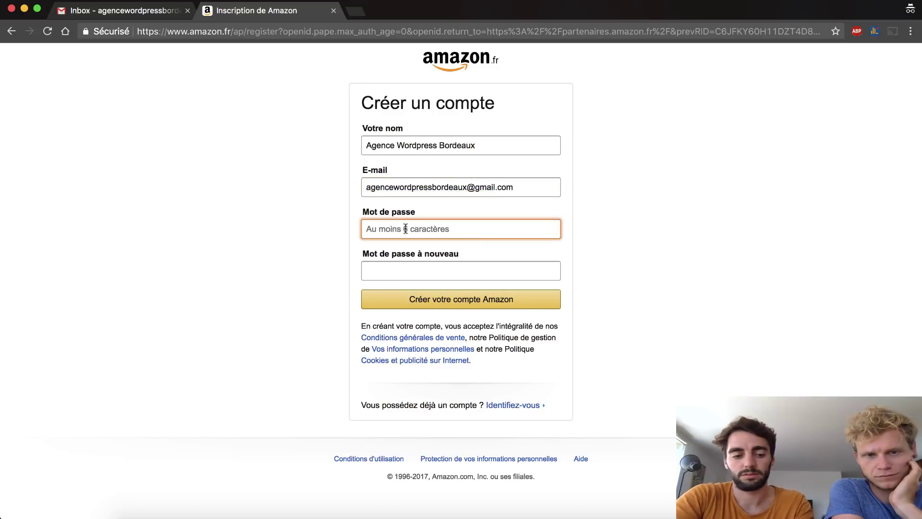
text(a)
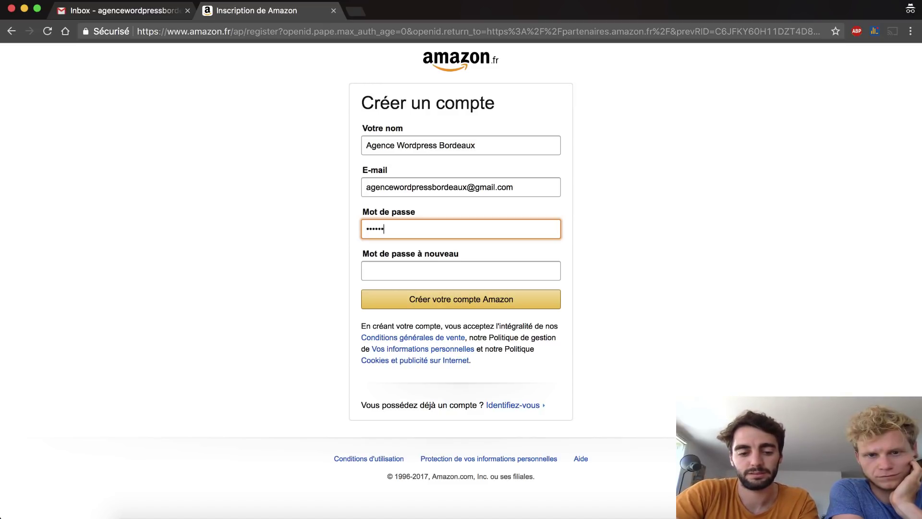
text(aaaaaaaaaa)
key(Tab)
text(aaaaaa)
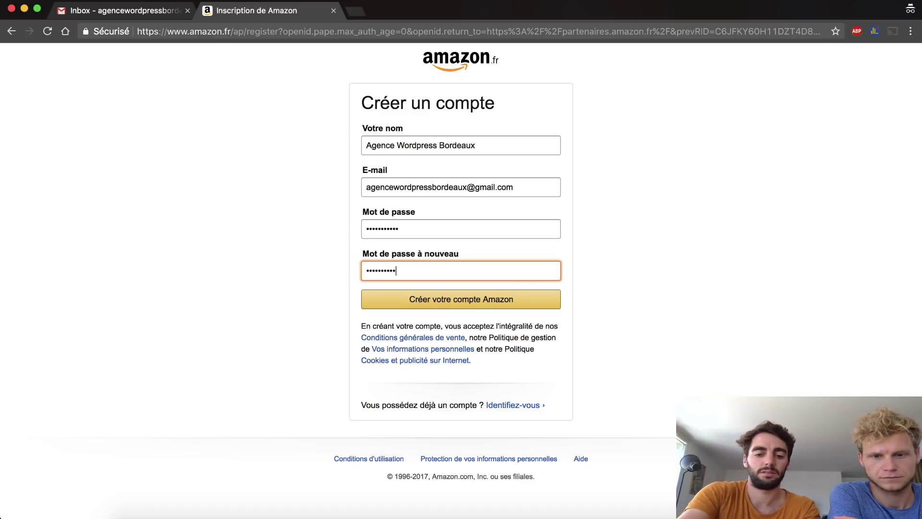
text(aaaaa)
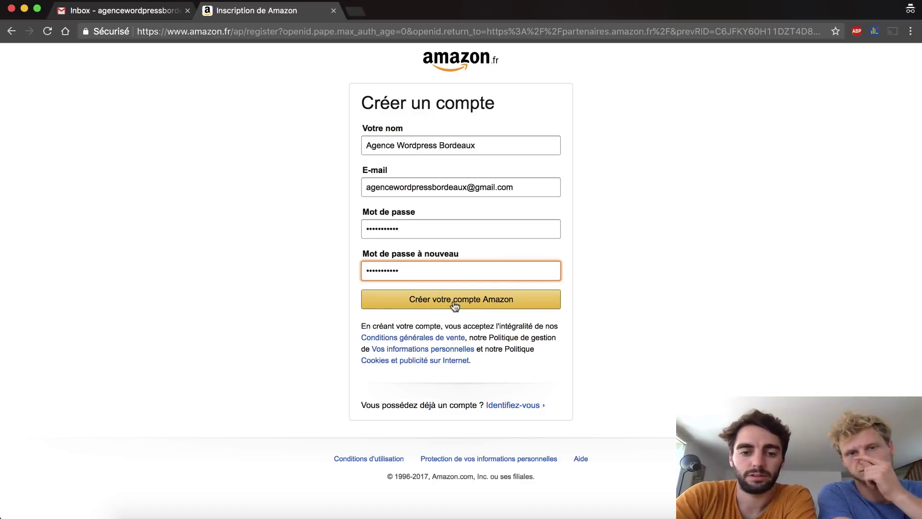
click(454, 301)
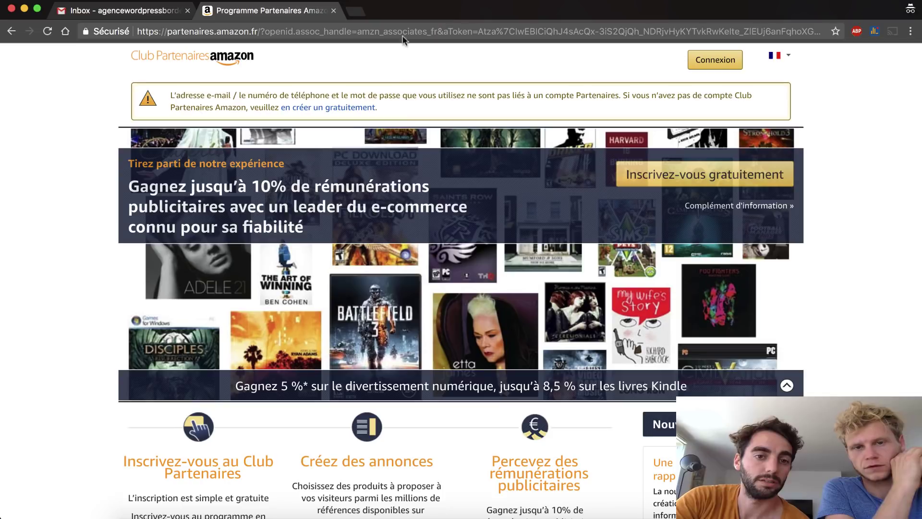
- Start the free Partenaires sign-up from the warning banner and reach the payee name field
click(326, 111)
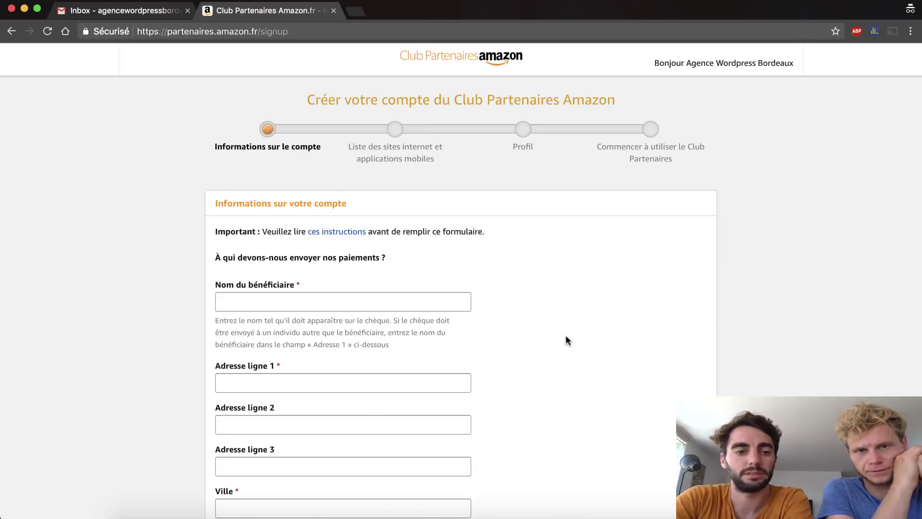
scroll(565, 336, down, 2)
scroll(566, 336, down, 3)
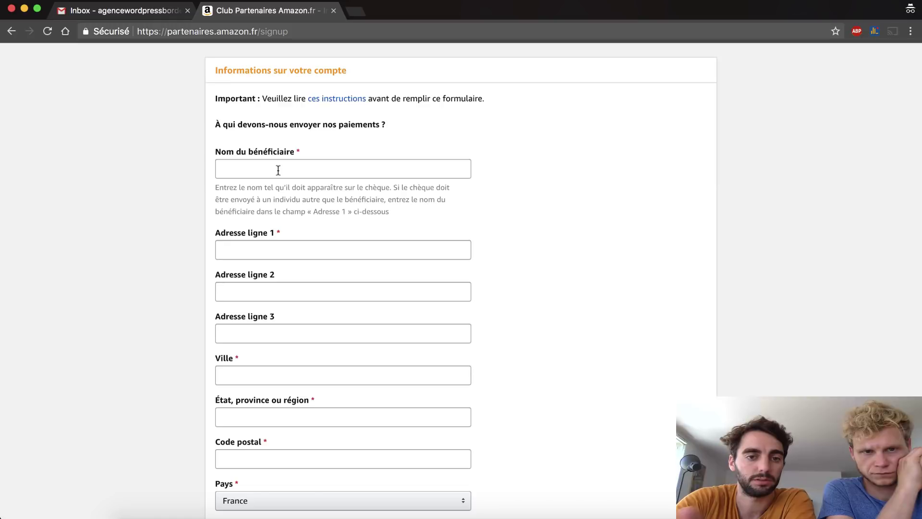
scroll(278, 170, up, 5)
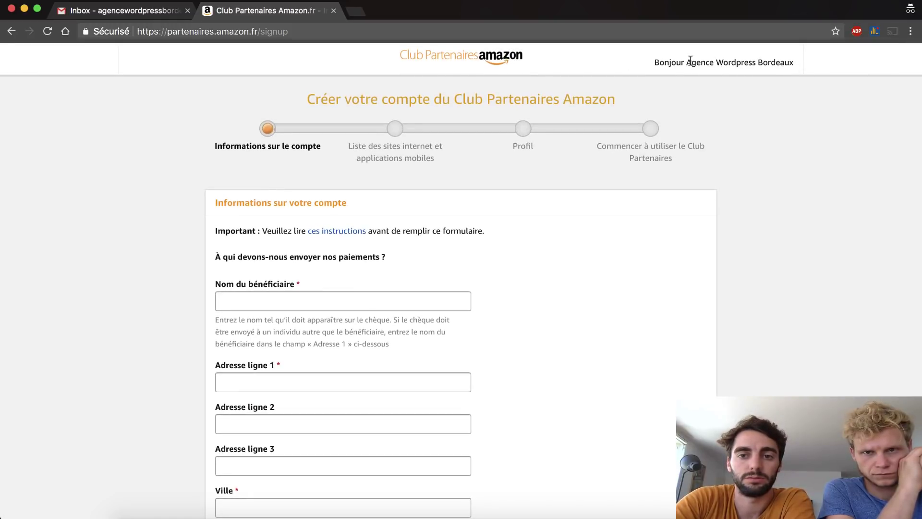
drag(687, 61, 878, 62)
click(521, 313)
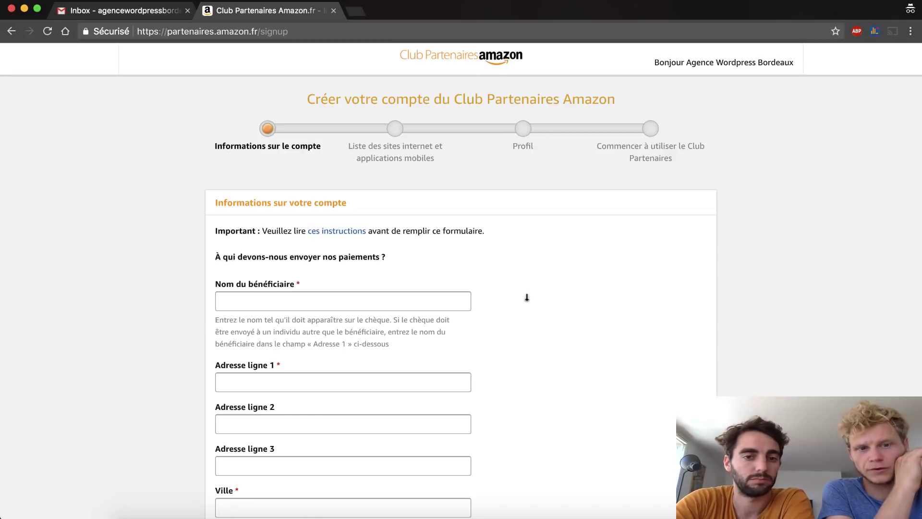
scroll(526, 298, down, 3)
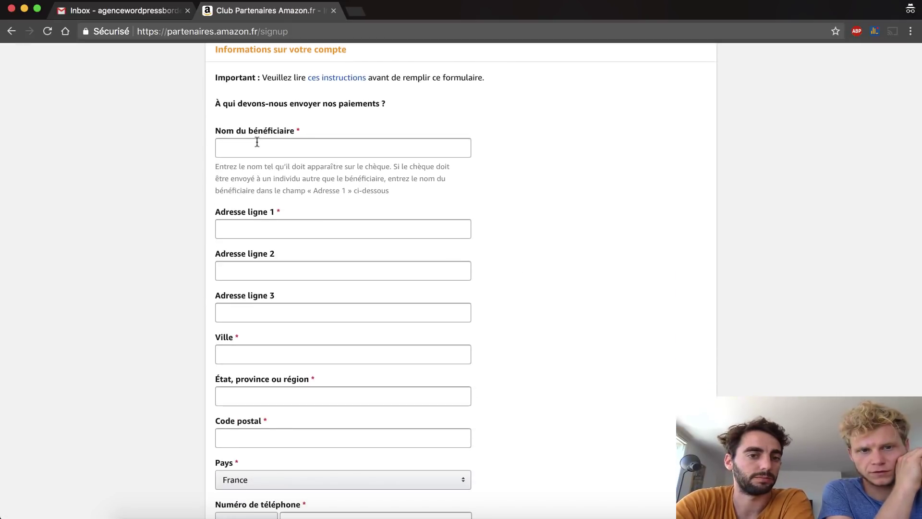
click(257, 142)
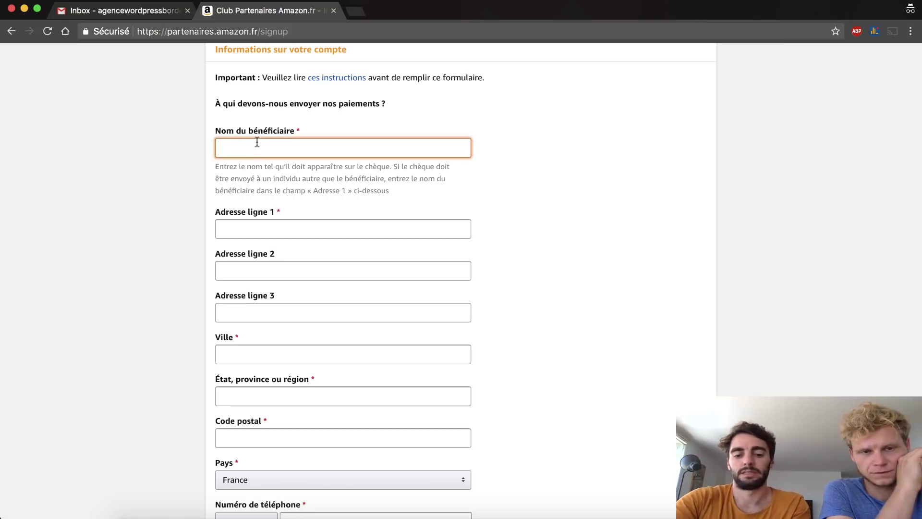
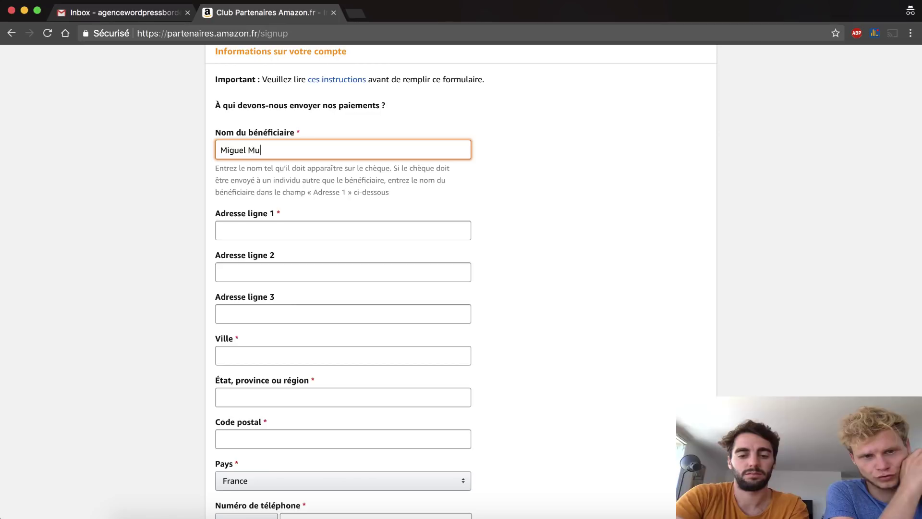
- Enter the payee's full name and the first address line
click(258, 233)
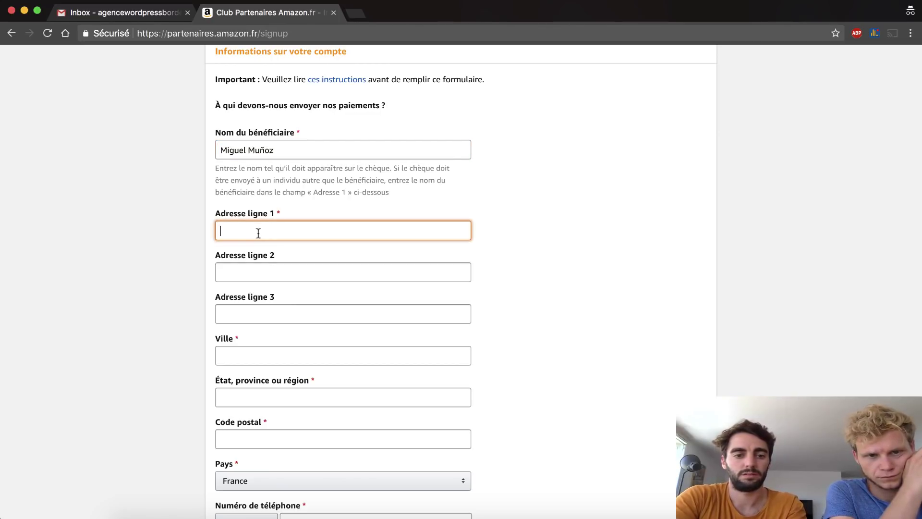
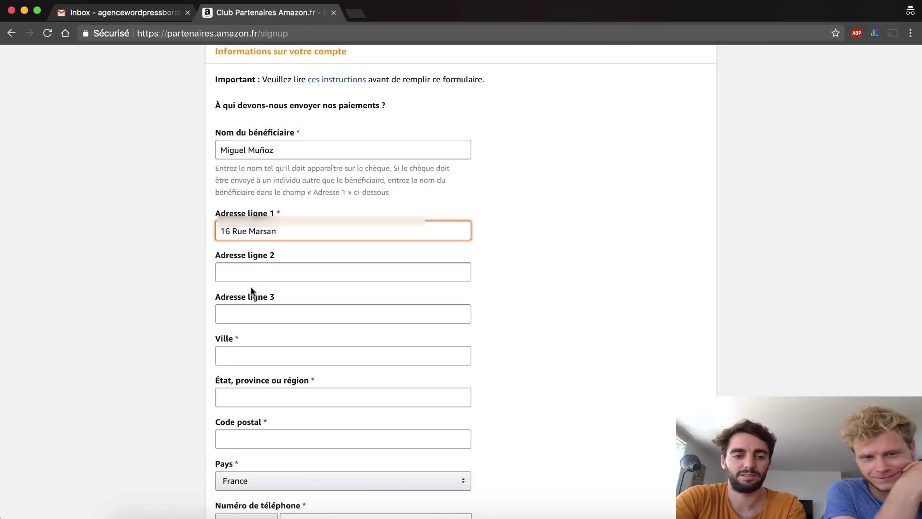
click(250, 271)
- Fill in the payee's city, region and postal code, then reach the phone field
click(240, 356)
text(Bordeaux)
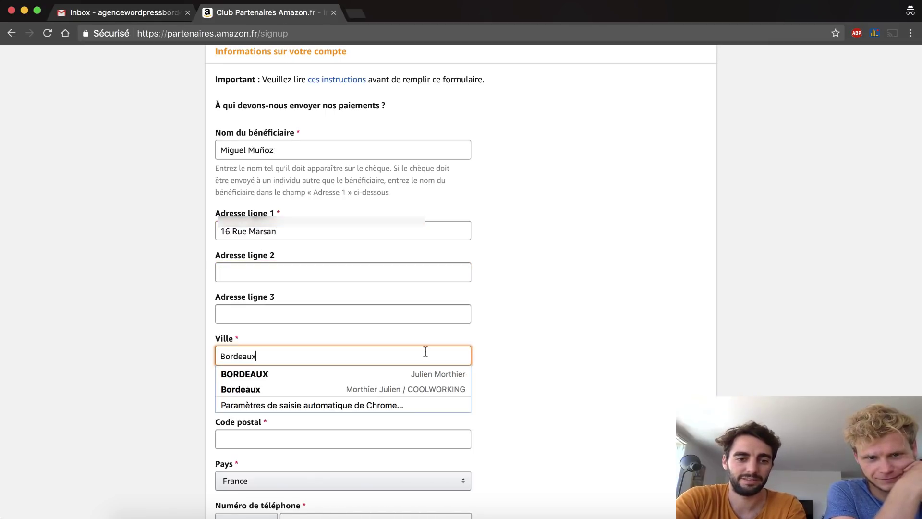
click(462, 319)
scroll(329, 323, down, 3)
click(330, 321)
text(Giron)
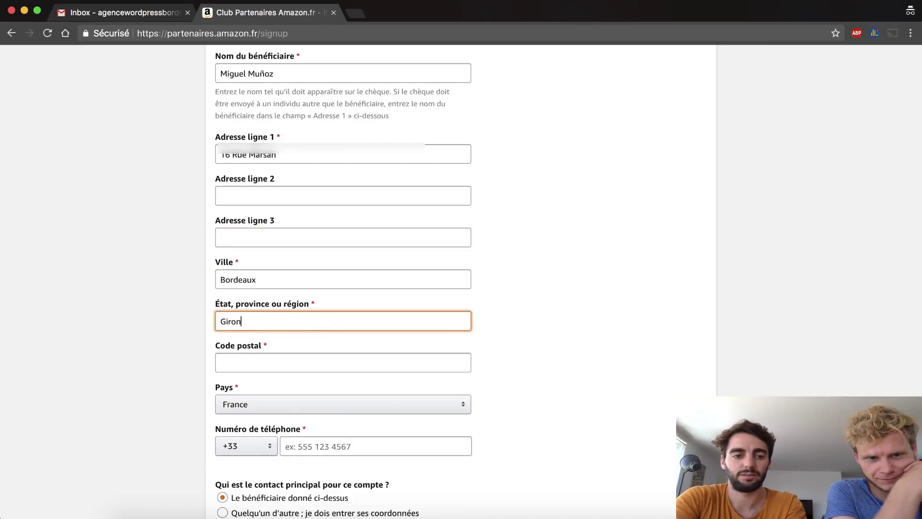
text(de)
click(318, 358)
text(33300)
click(654, 379)
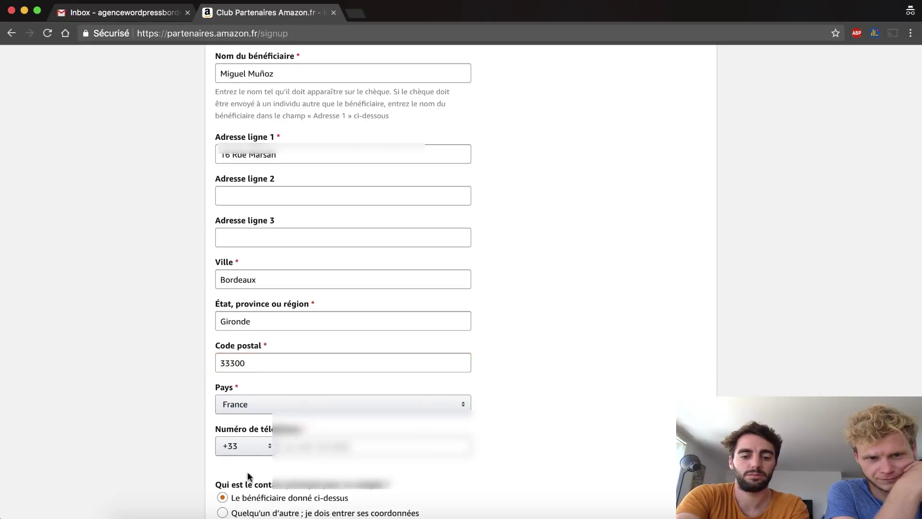
click(299, 450)
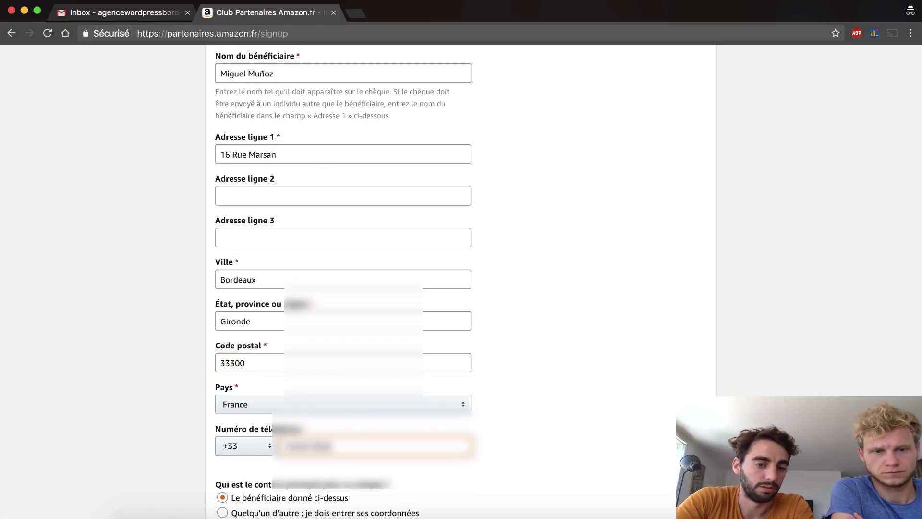
- Answer Oui to US citizenship, submit the account information, then go back to it
scroll(329, 360, down, 3)
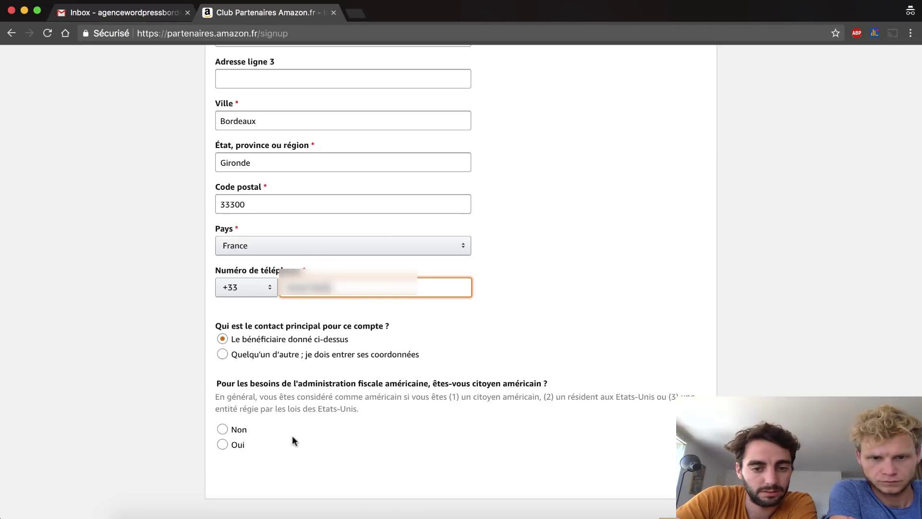
click(222, 445)
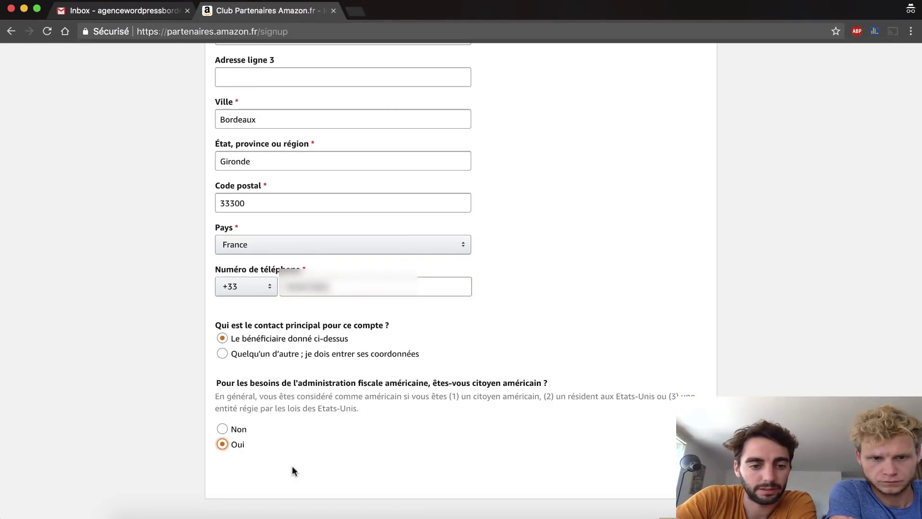
scroll(412, 485, down, 3)
click(670, 424)
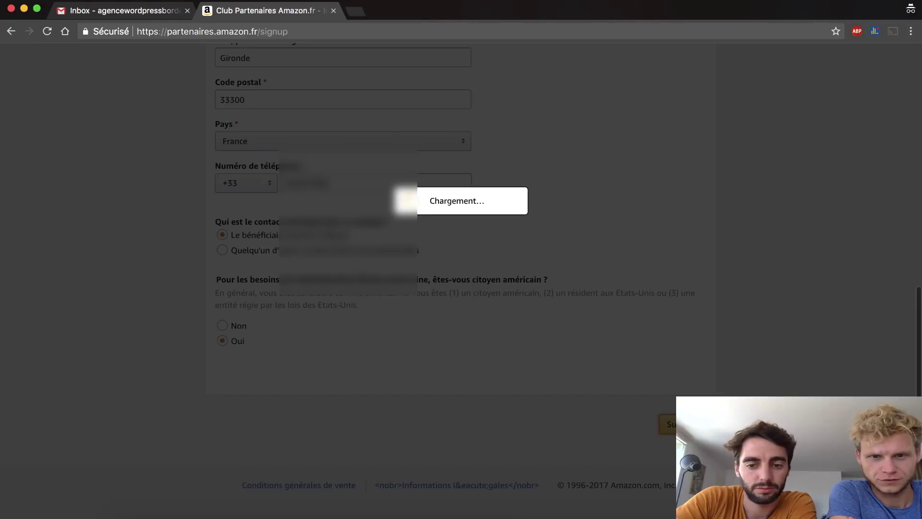
scroll(216, 437, down, 2)
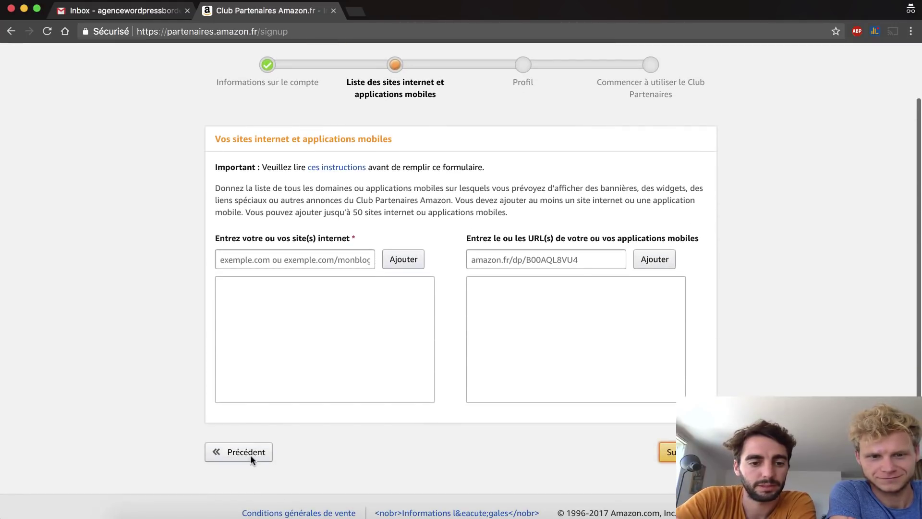
click(250, 455)
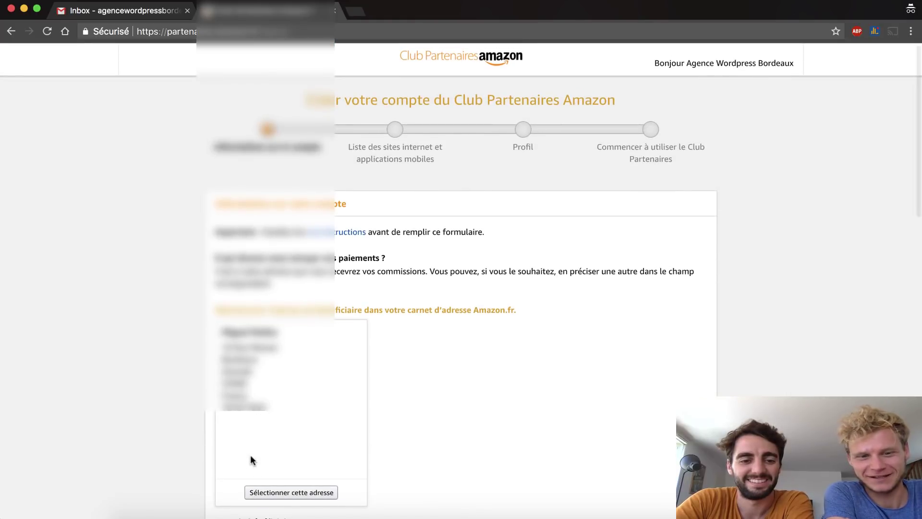
- Use the saved address and beneficiary as contact, answer Non to US citizenship, and resubmit
scroll(252, 457, down, 2)
scroll(310, 420, down, 5)
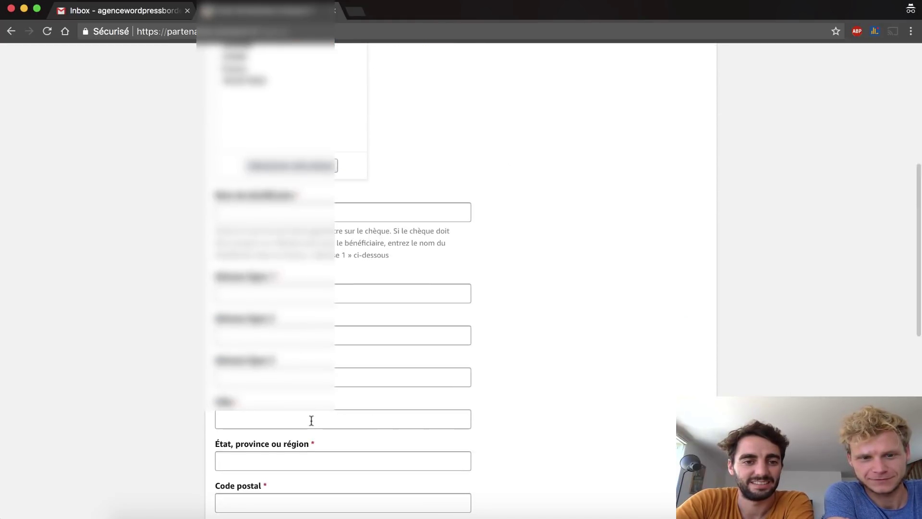
scroll(311, 421, down, 1)
click(268, 130)
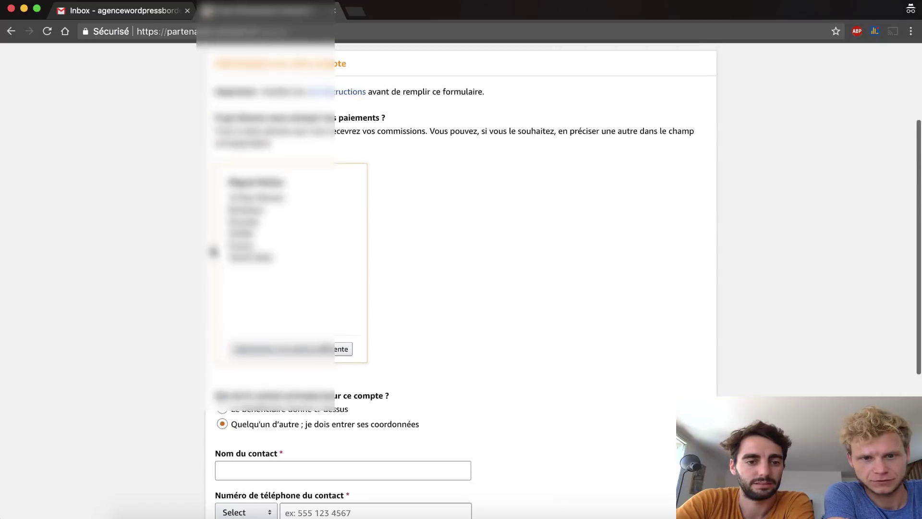
click(277, 278)
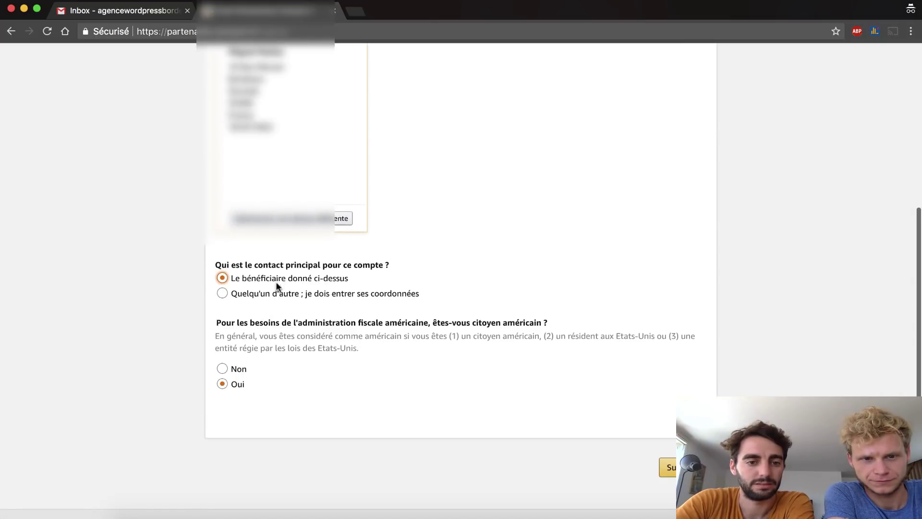
click(229, 369)
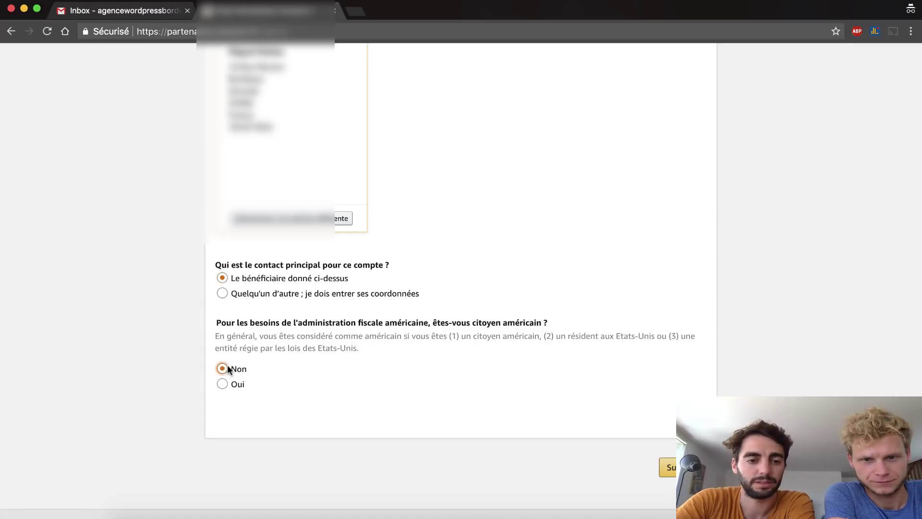
key(Return)
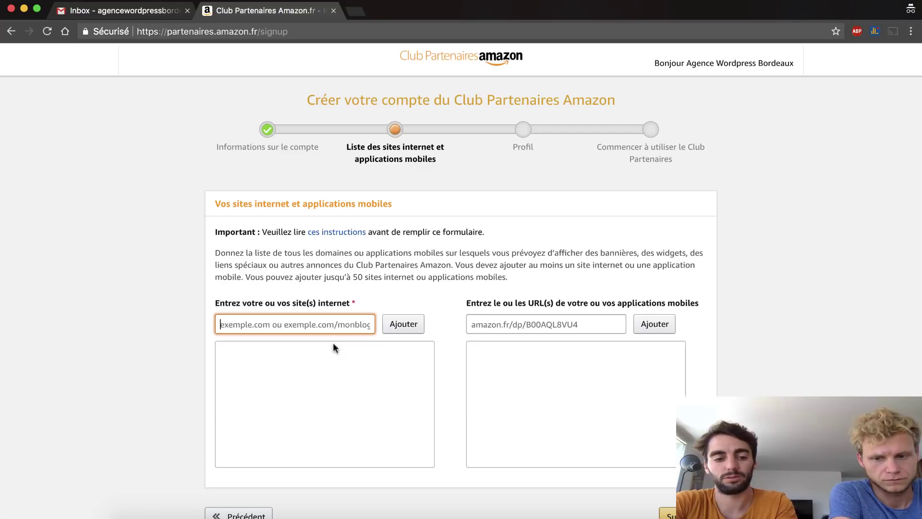
text(www.a)
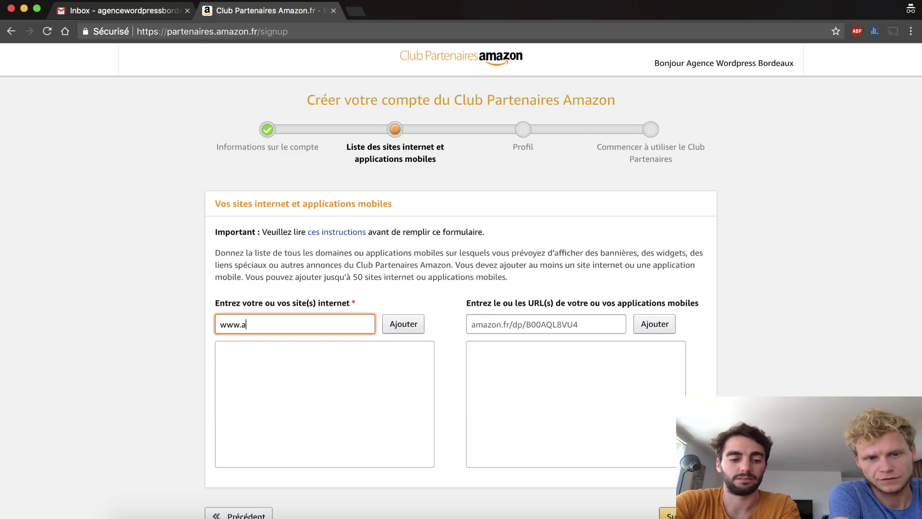
text(ffilia)
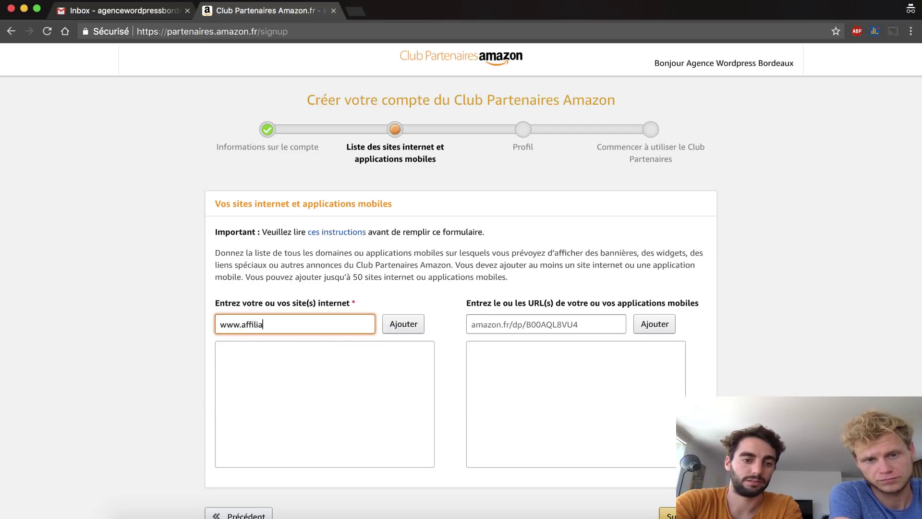
text(tions)
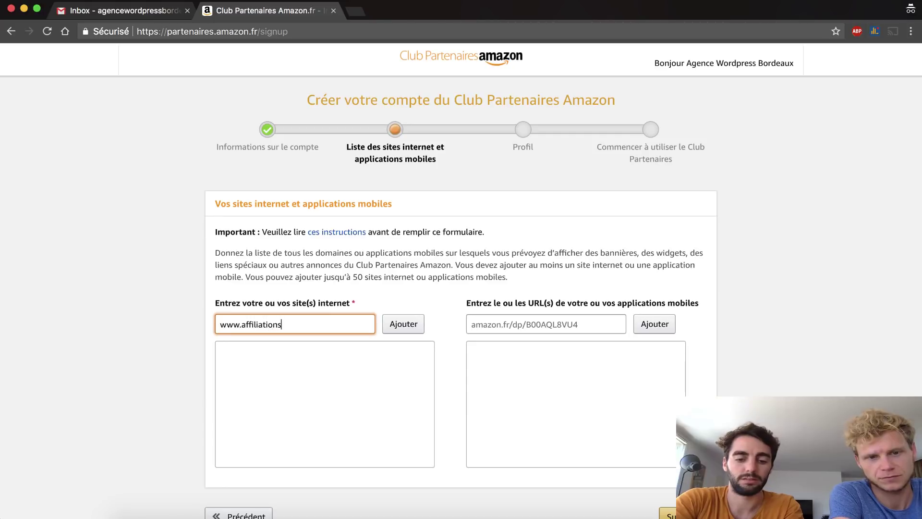
text(port.com)
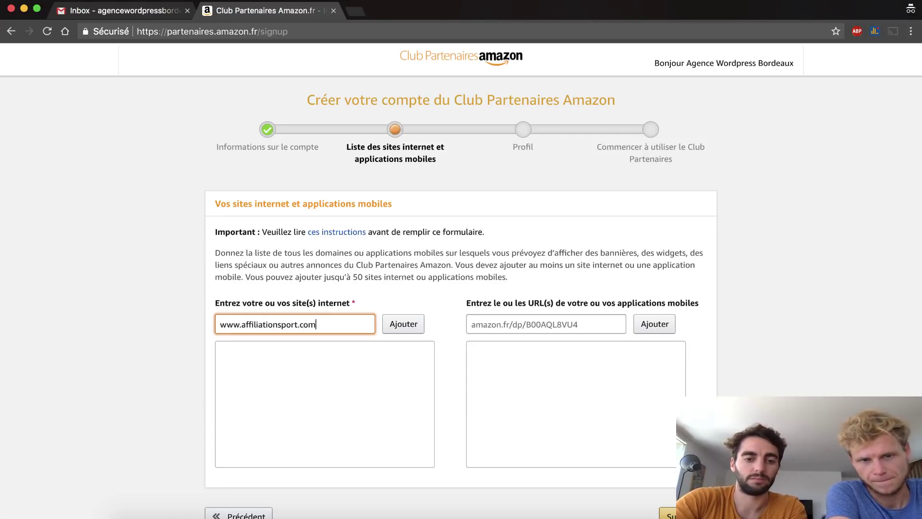
click(398, 332)
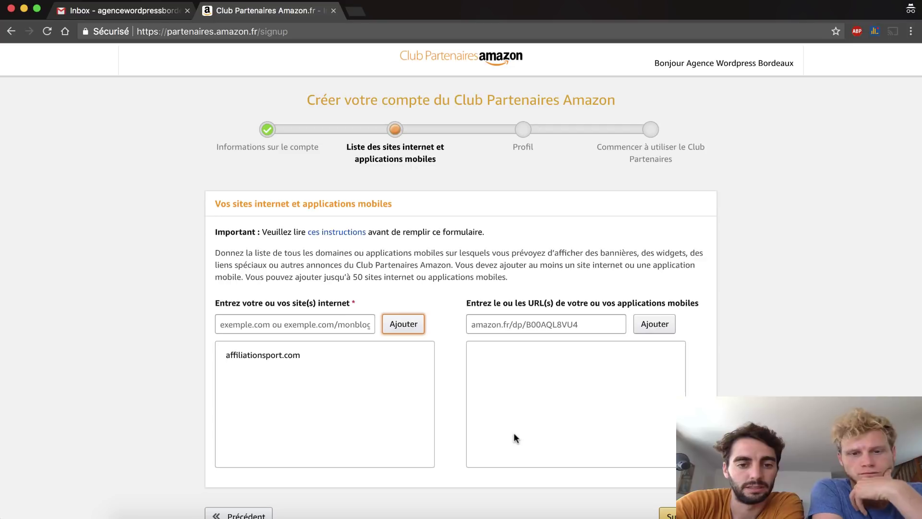
scroll(514, 432, down, 3)
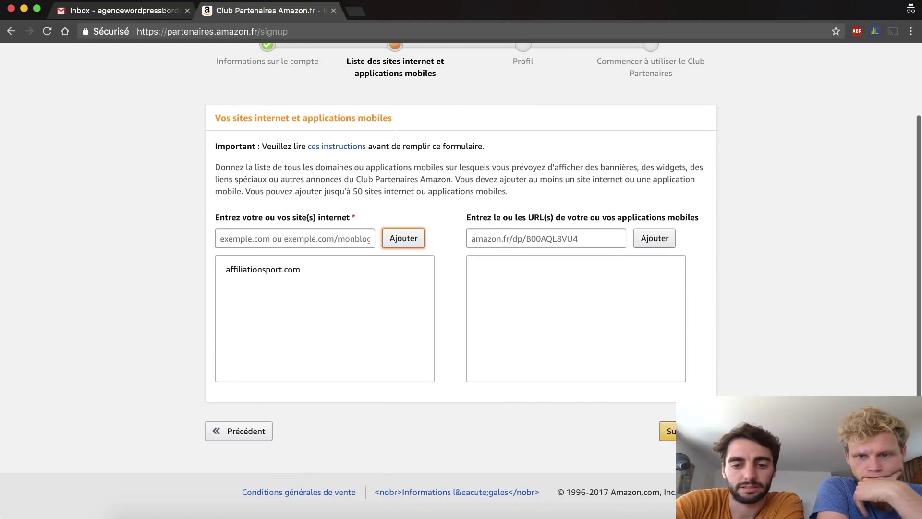
click(667, 431)
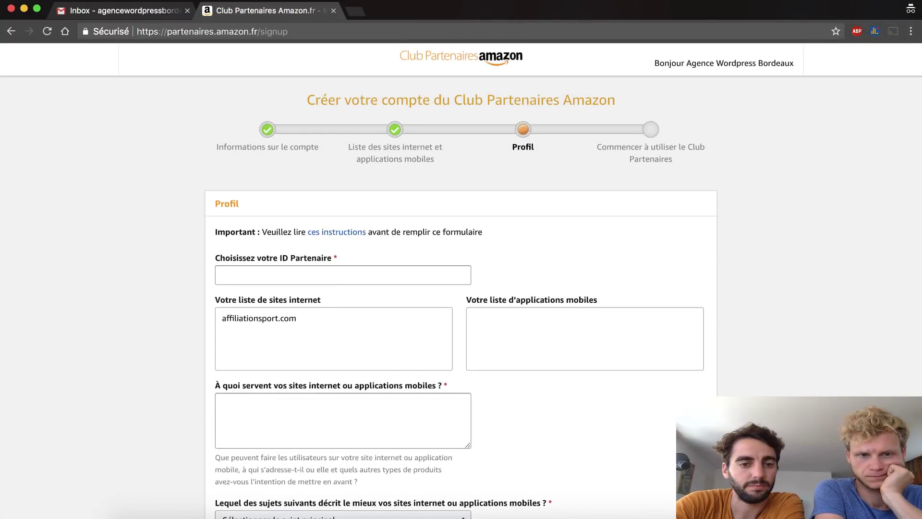
- Enter the chosen partner ID in the Profil section
scroll(148, 103, down, 3)
scroll(739, 253, up, 3)
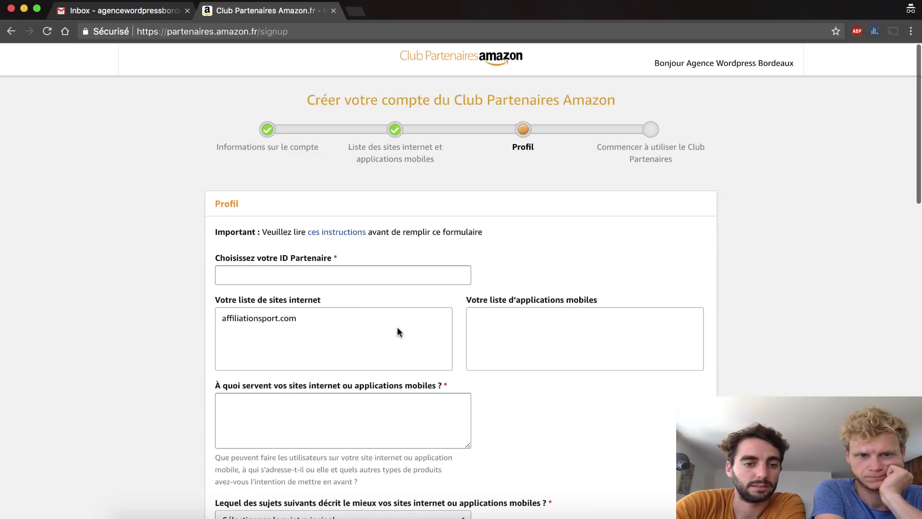
scroll(398, 332, down, 2)
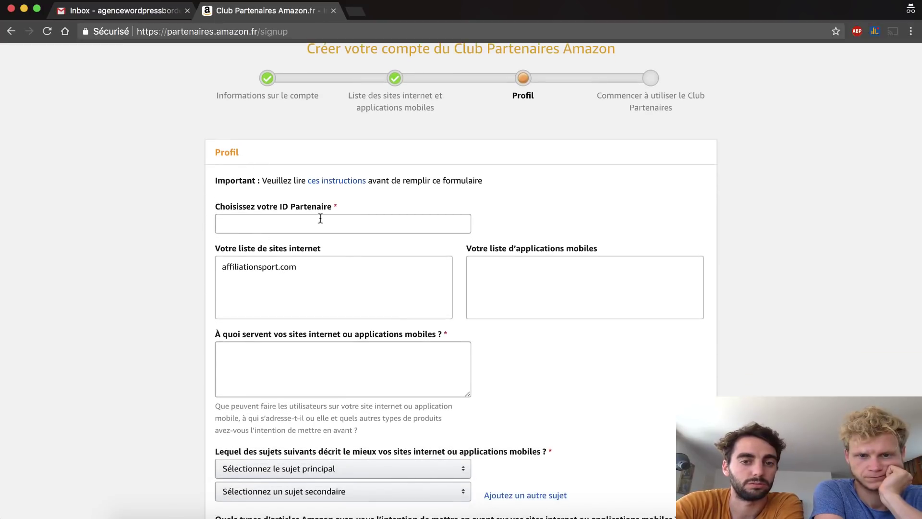
click(320, 219)
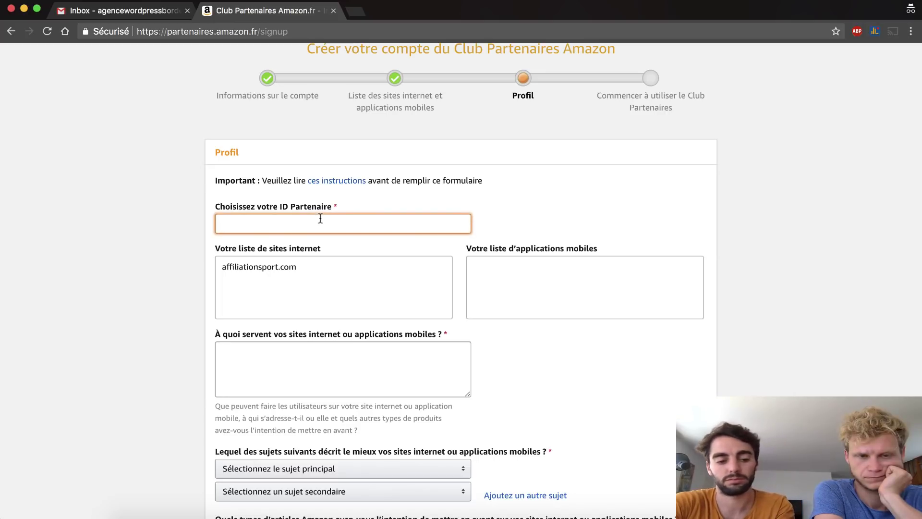
text(affili)
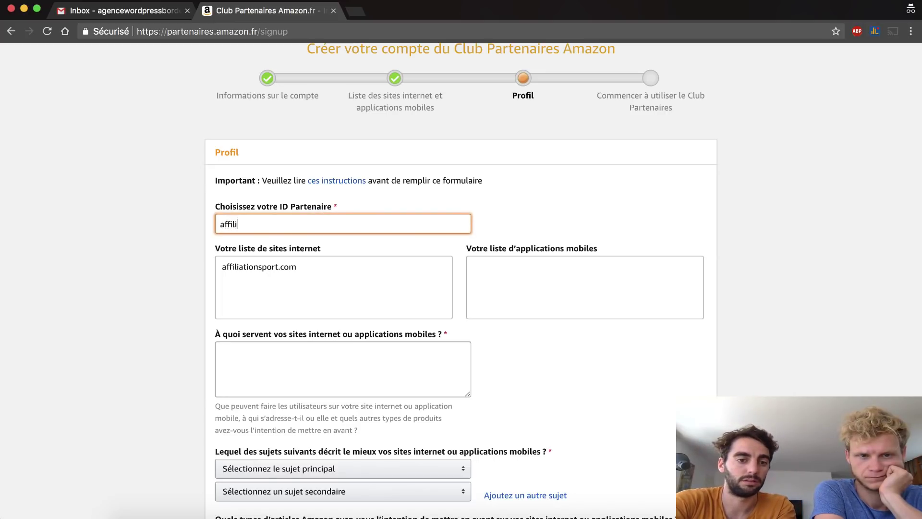
text(atio)
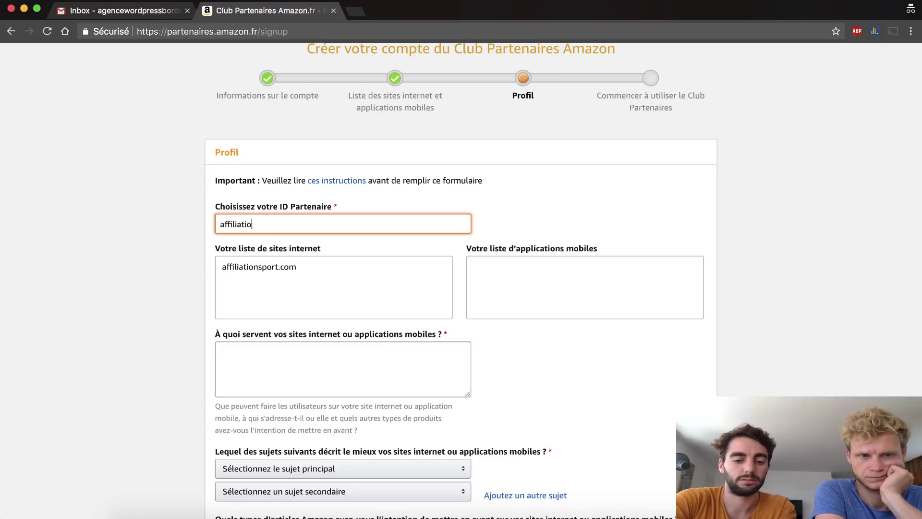
text(nsport)
click(370, 287)
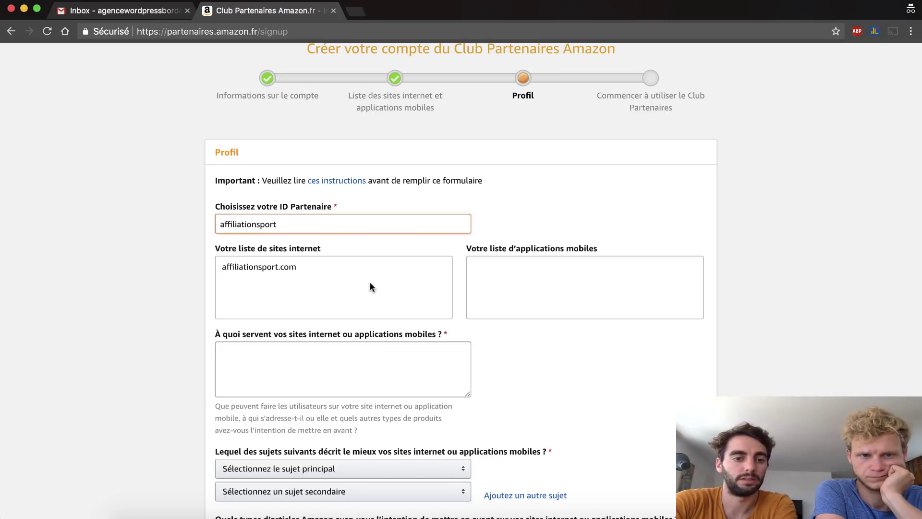
- Describe the site's purpose as 'Renseignements et conseils sportifs, blog'
scroll(463, 397, down, 2)
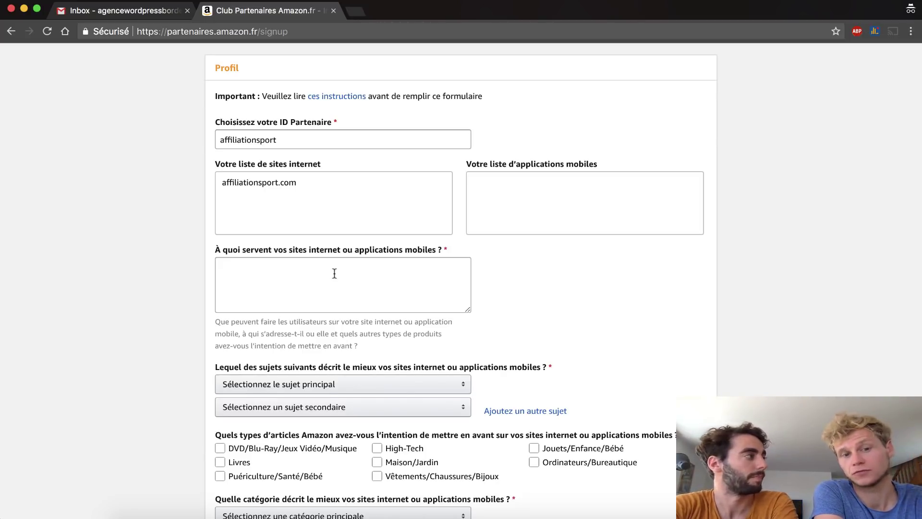
click(334, 273)
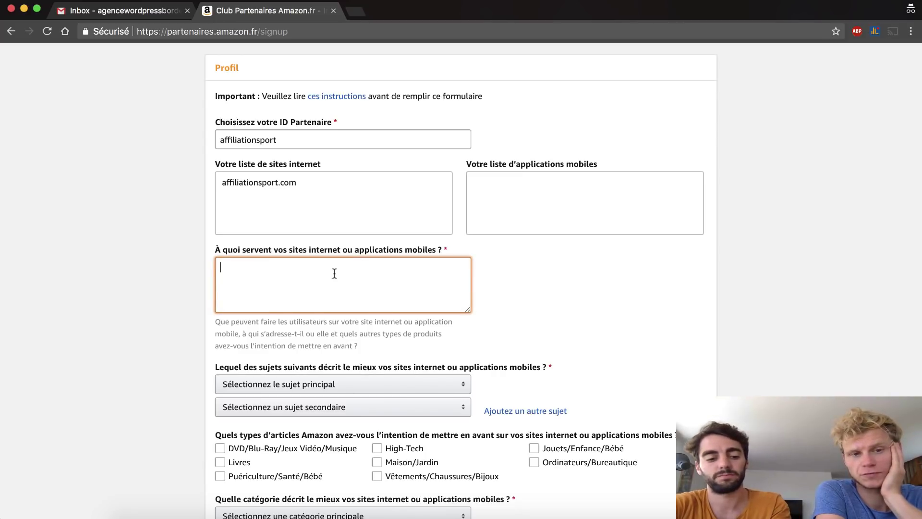
text(Rens)
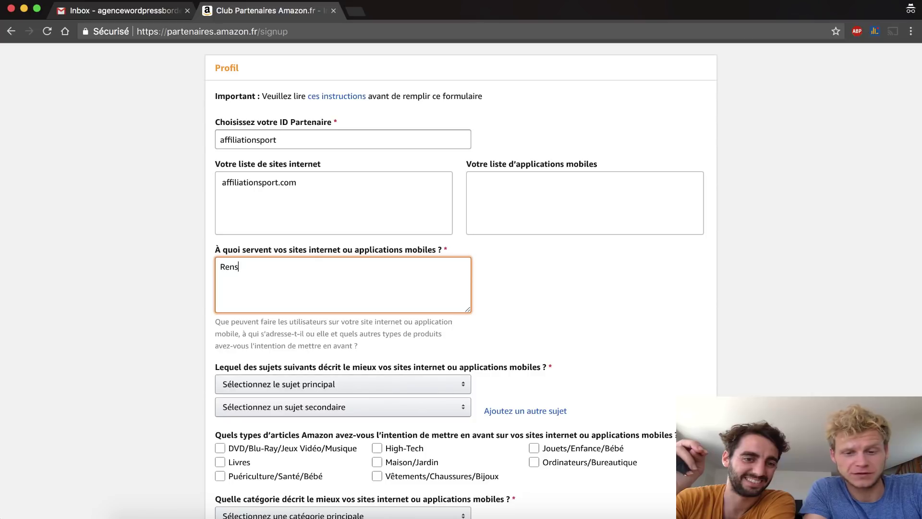
text(ei)
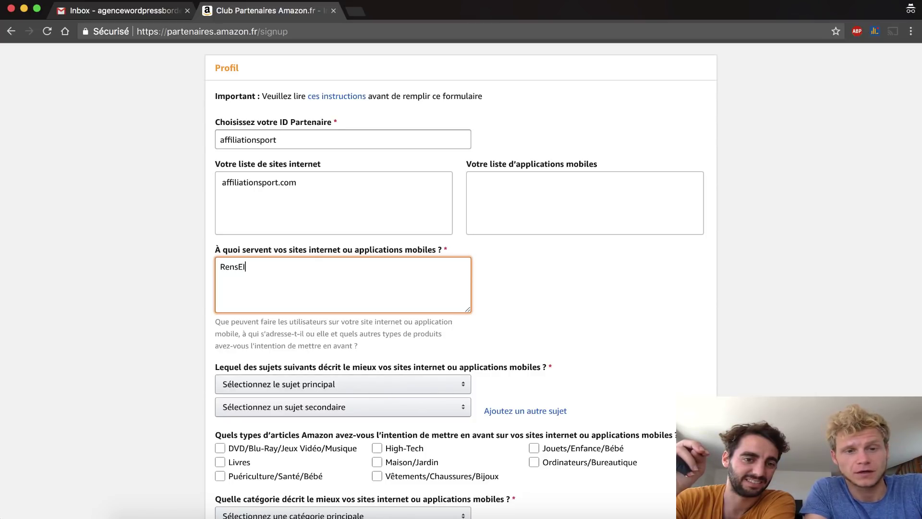
key(BackSpace)
key(BackSpace)
text(eignem)
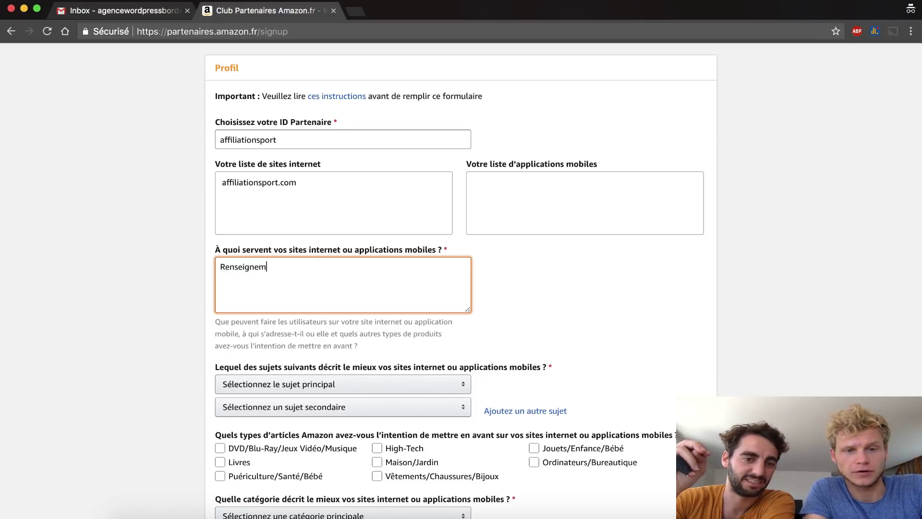
text(ents et co)
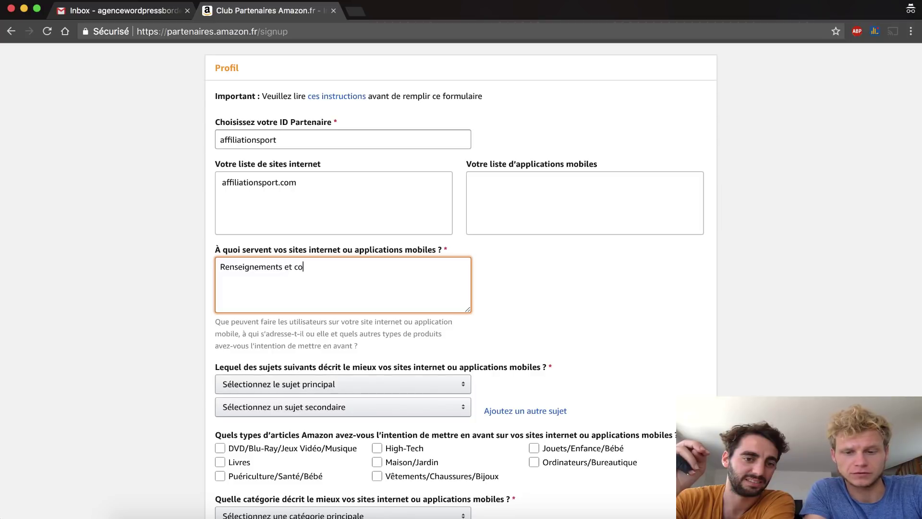
text(nseils sportifs, blog)
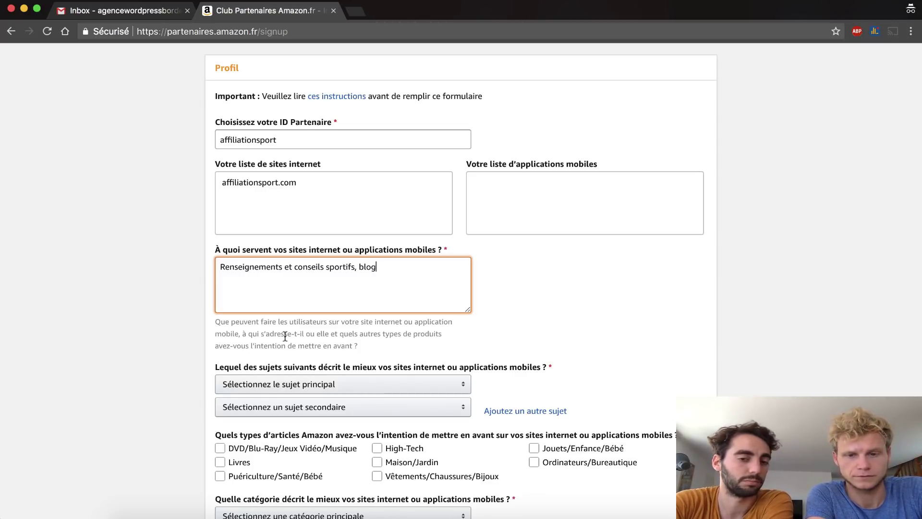
- Set the main subject to Aliments/Gourmet and the secondary subject to Médical/Santé/Beauté
scroll(285, 337, down, 3)
click(284, 339)
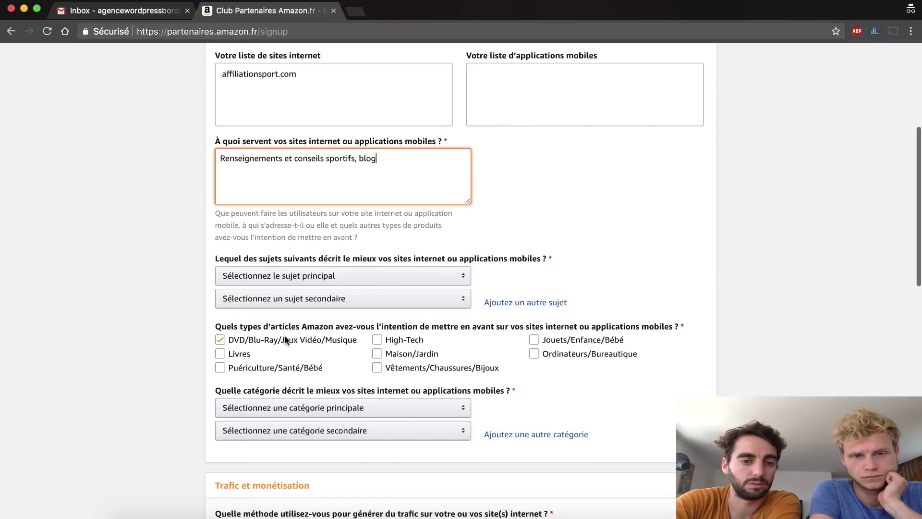
click(284, 337)
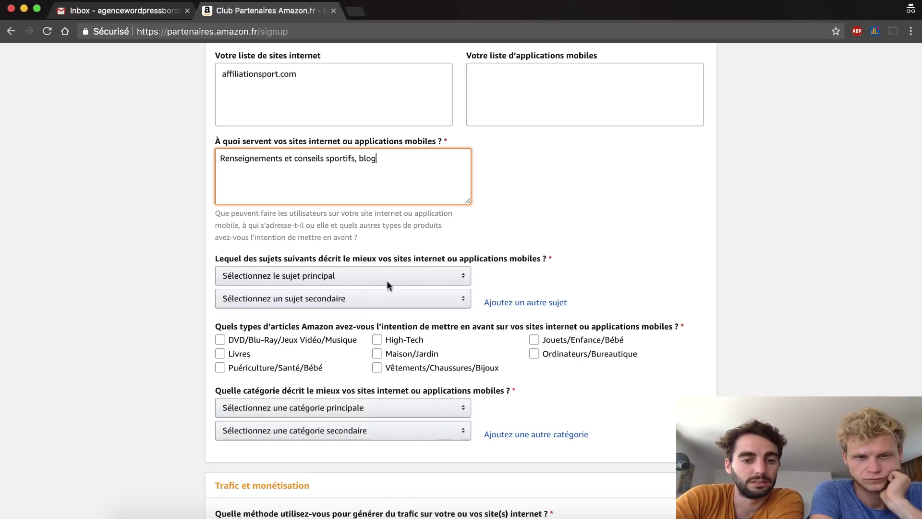
click(403, 284)
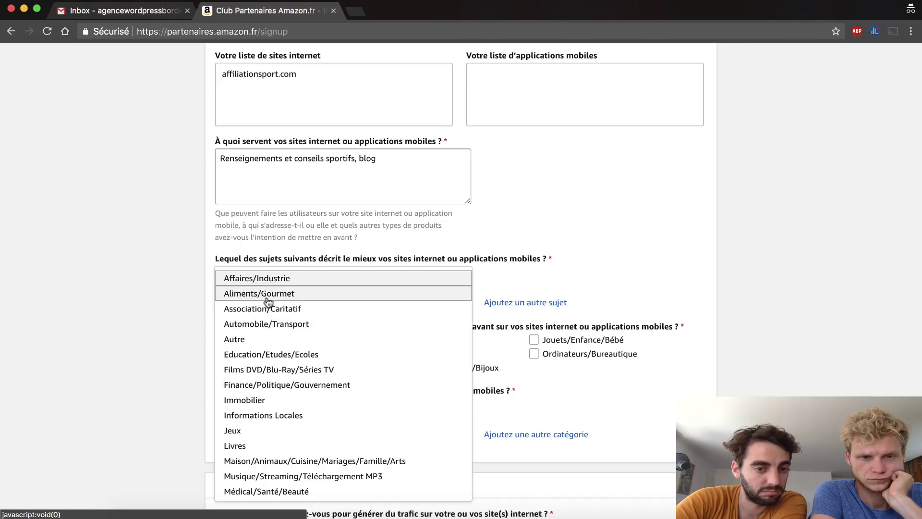
click(268, 299)
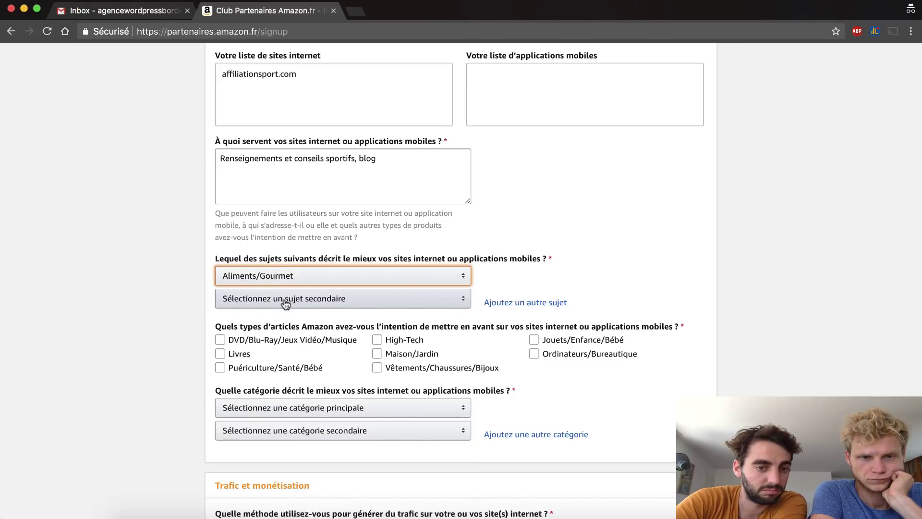
click(284, 303)
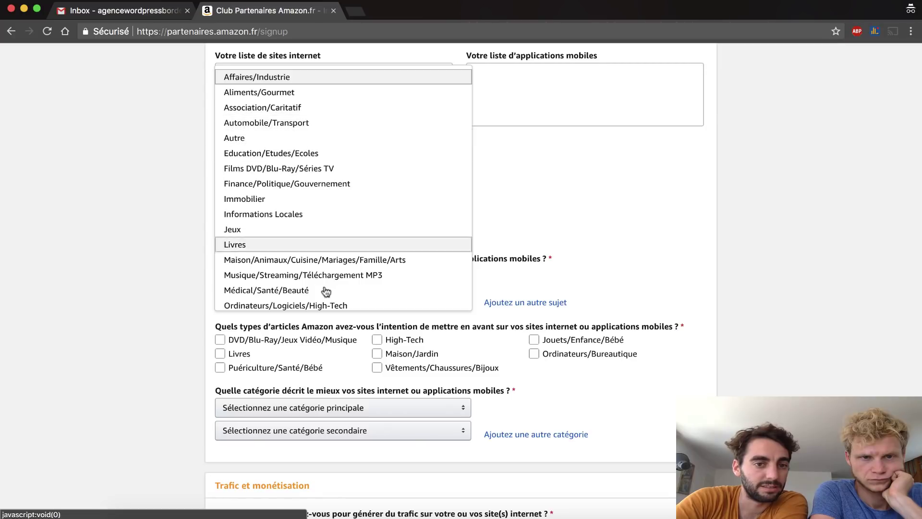
click(285, 290)
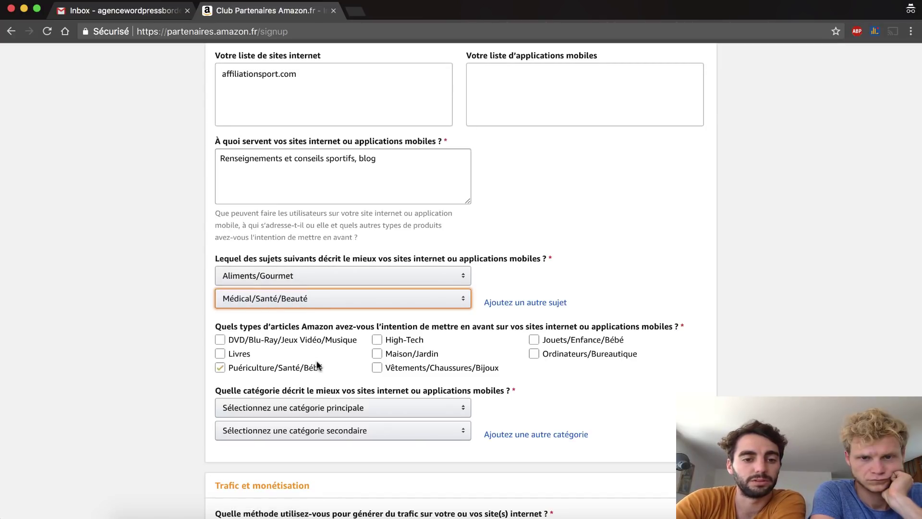
- Tick the Vêtements/Chaussures/Bijoux, Livres and DVD/Blu-Ray/Jeux Vidéo/Musique product types
click(319, 366)
scroll(317, 365, down, 3)
scroll(316, 365, down, 1)
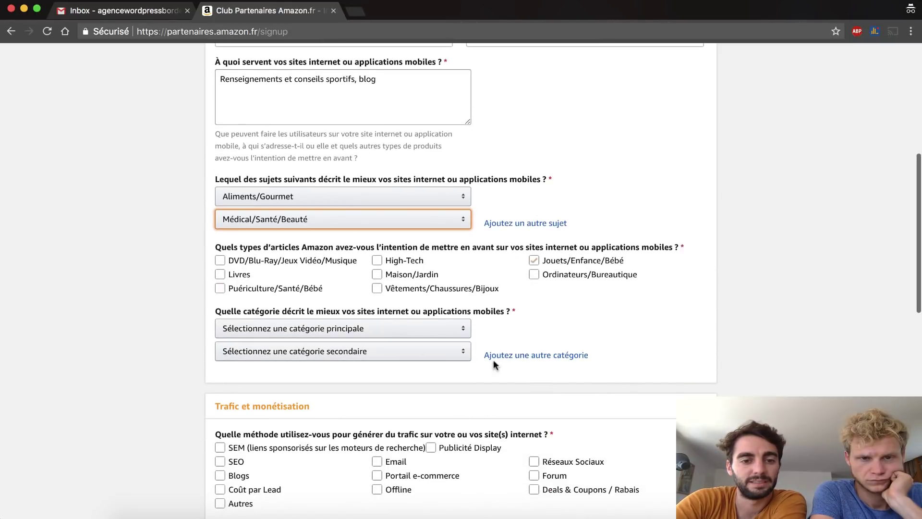
click(389, 290)
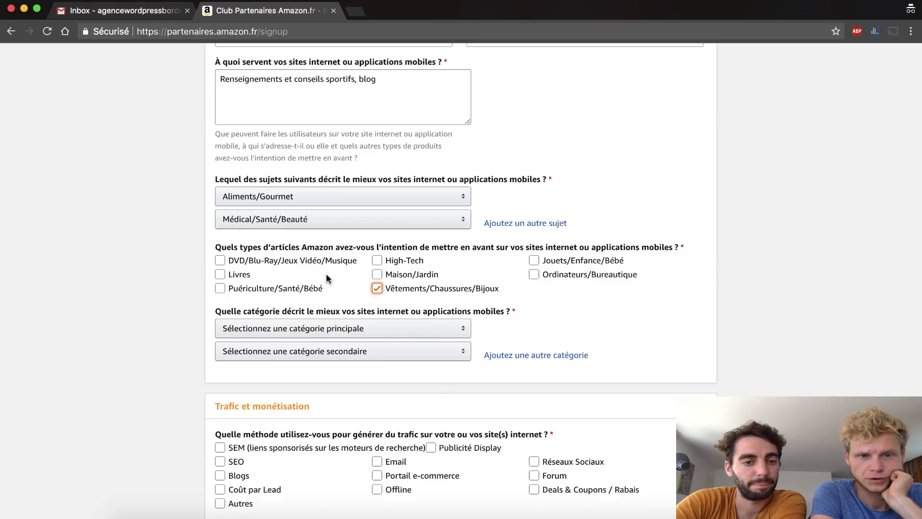
click(221, 275)
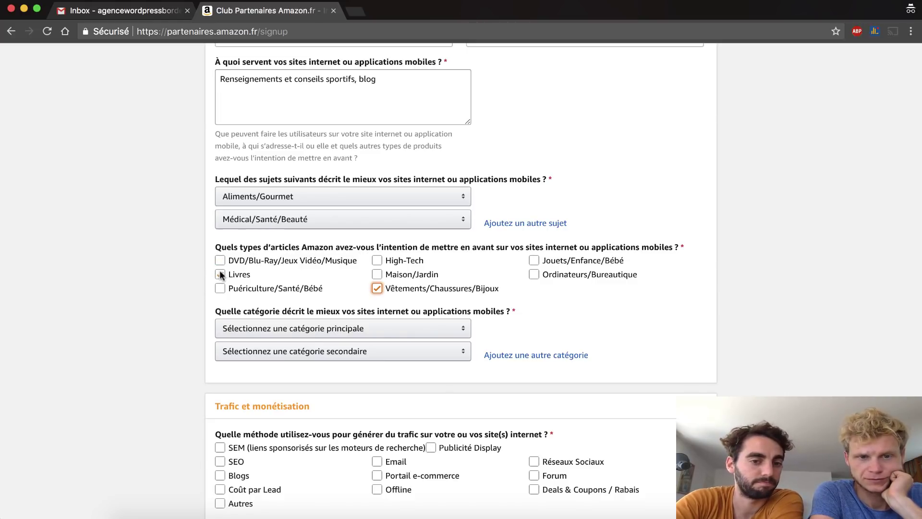
click(221, 261)
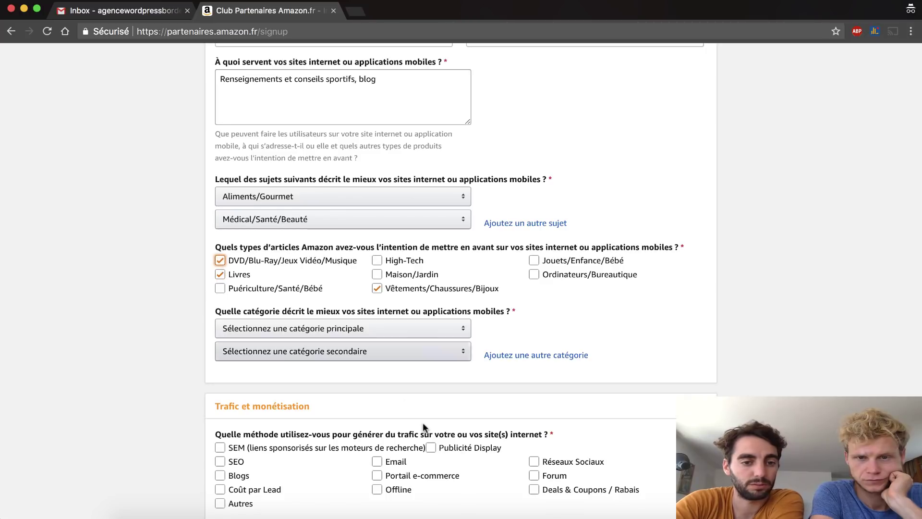
- Choose Site de contenu/niche as main category and Blog as secondary category
scroll(422, 406, down, 2)
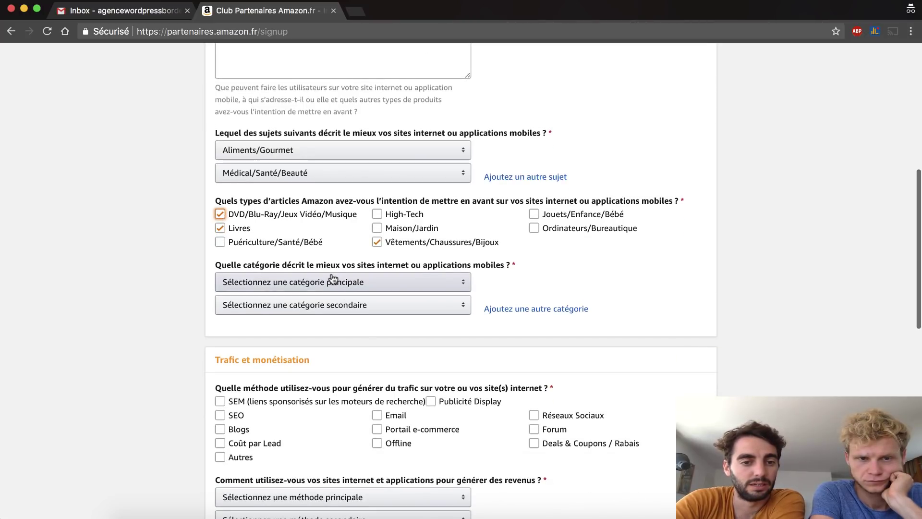
click(332, 280)
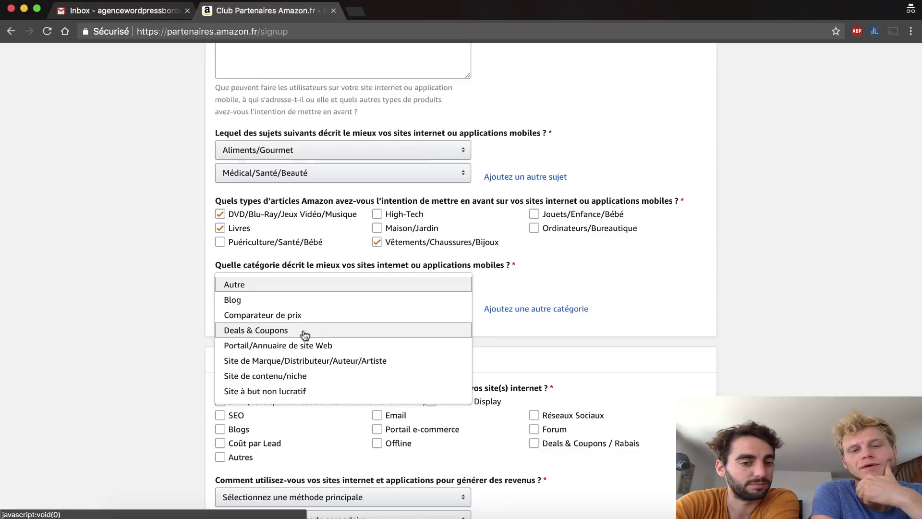
click(305, 381)
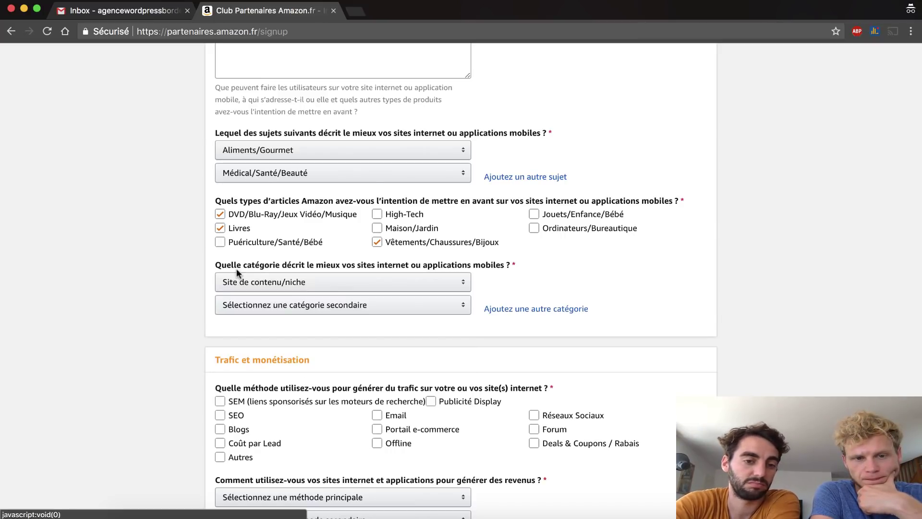
click(253, 310)
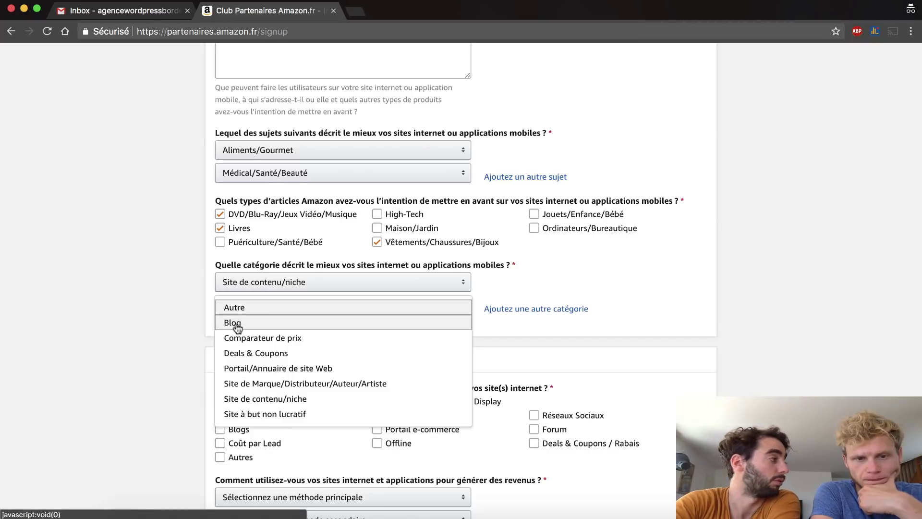
click(238, 323)
scroll(237, 328, down, 5)
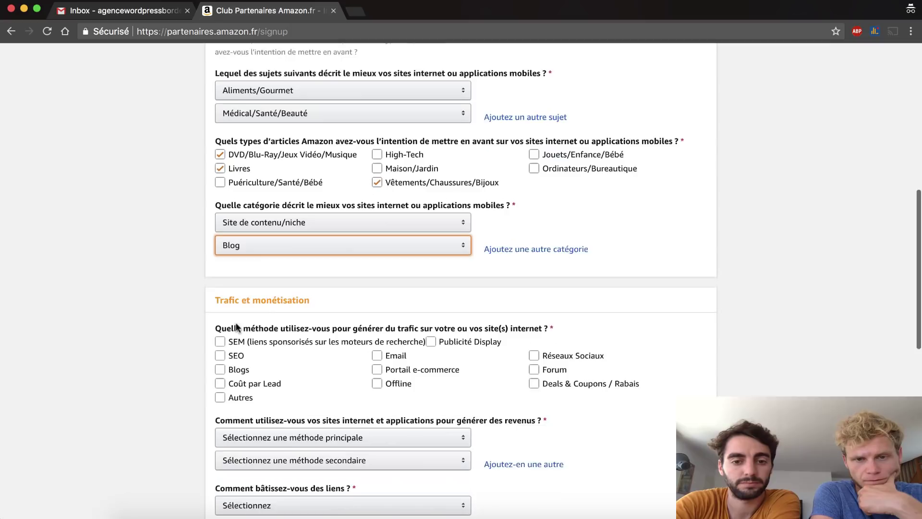
scroll(237, 328, up, 3)
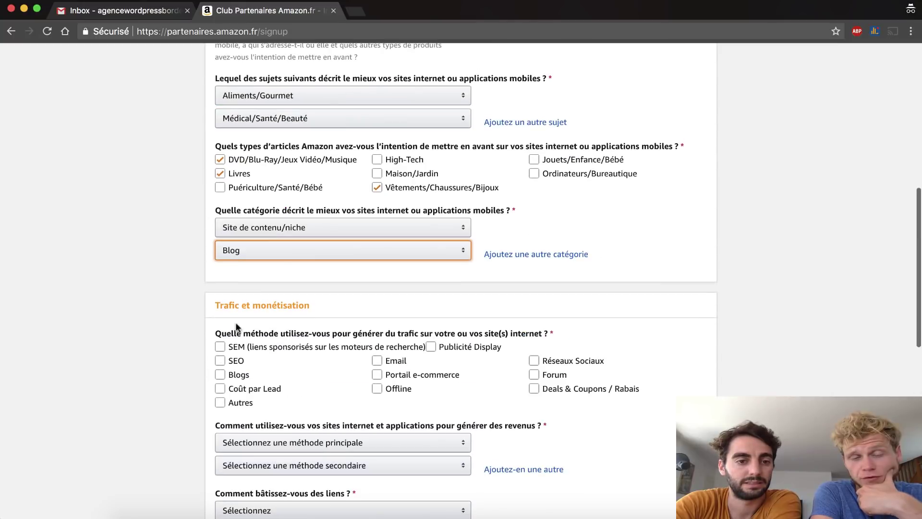
click(292, 260)
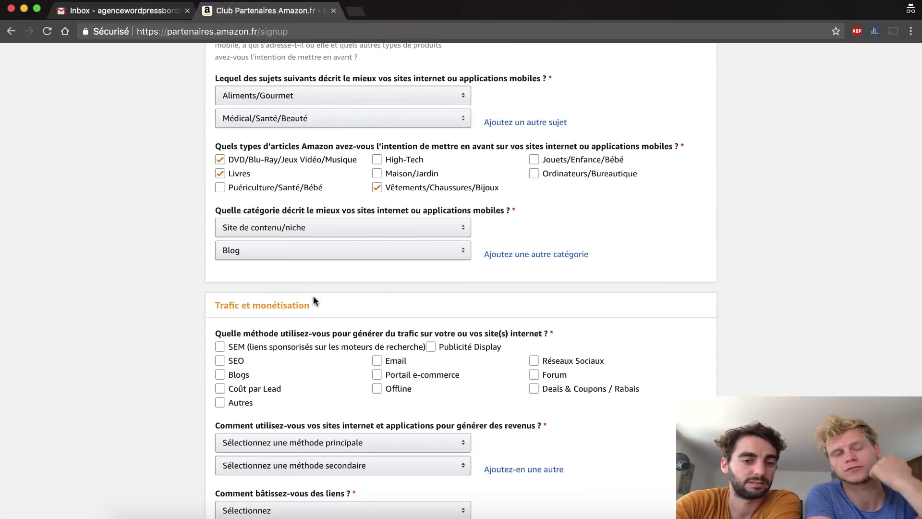
scroll(315, 300, down, 3)
- Tick SEO, Blogs, Email, Réseaux Sociaux, Forum and Offline as traffic methods
click(338, 264)
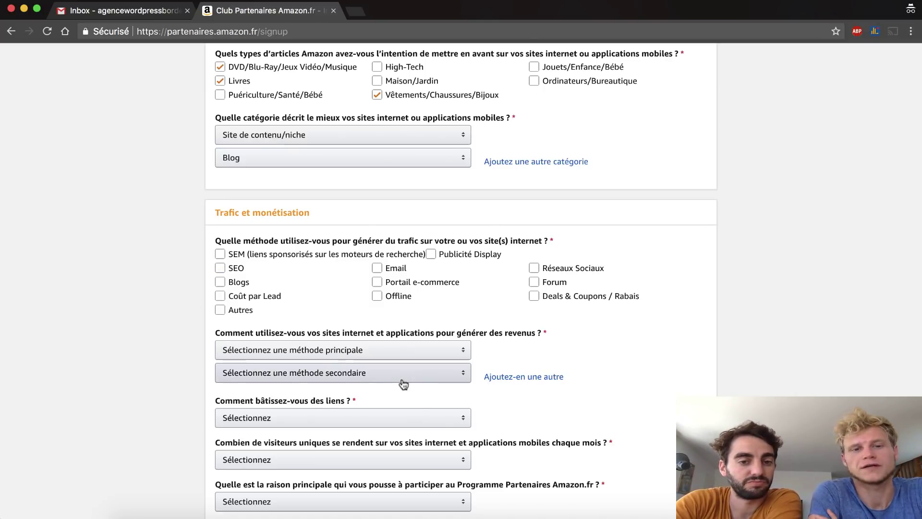
click(220, 268)
click(220, 282)
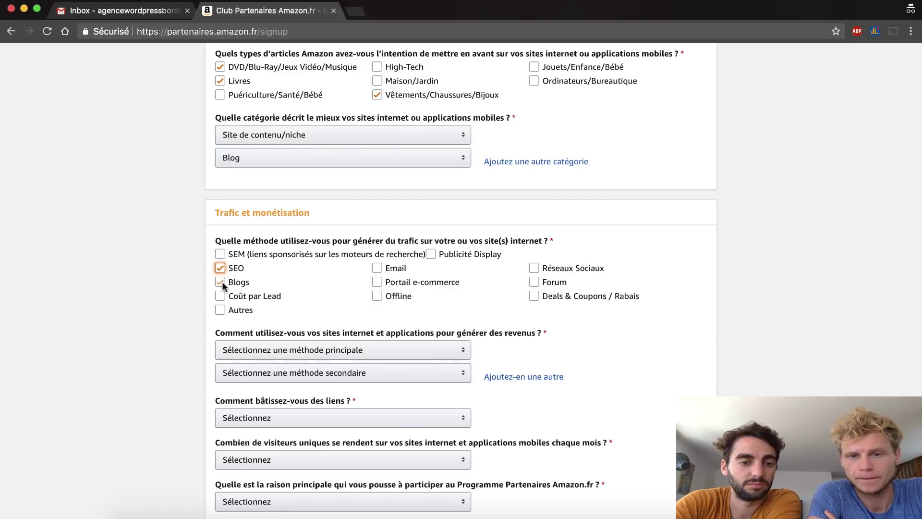
click(377, 267)
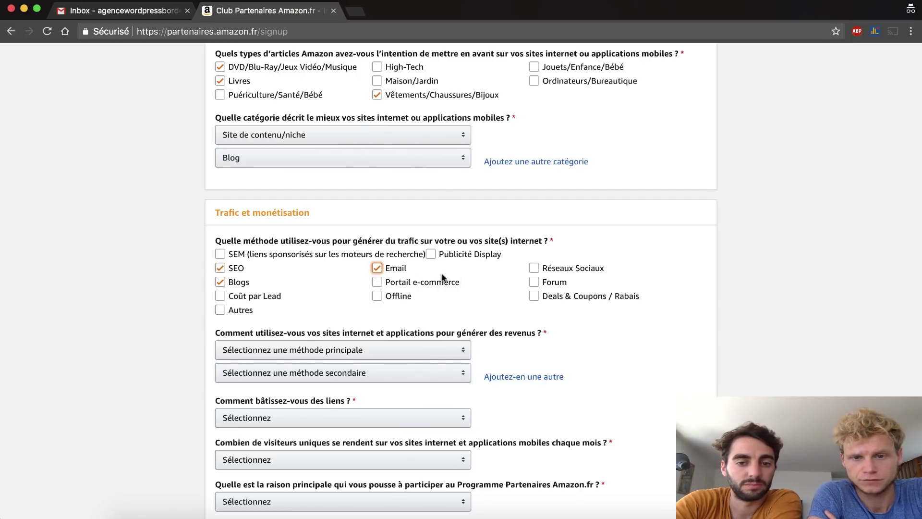
click(536, 268)
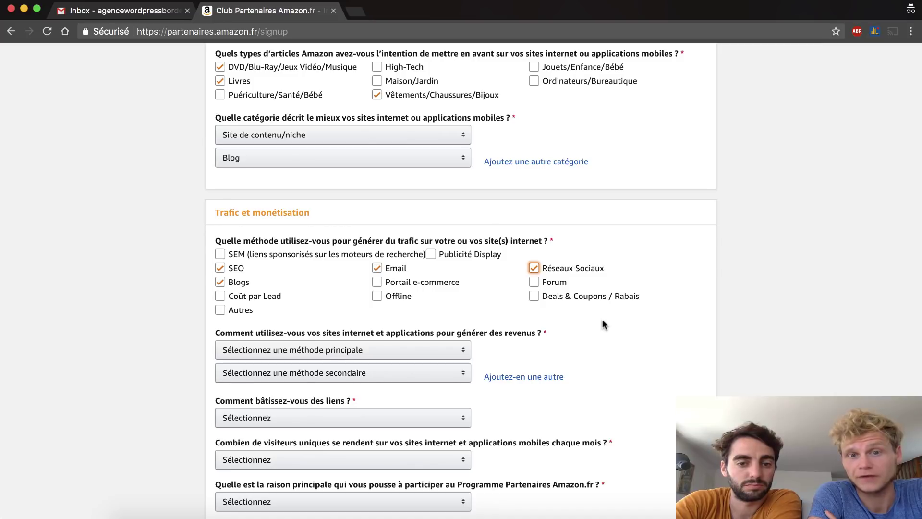
click(534, 281)
scroll(597, 332, down, 3)
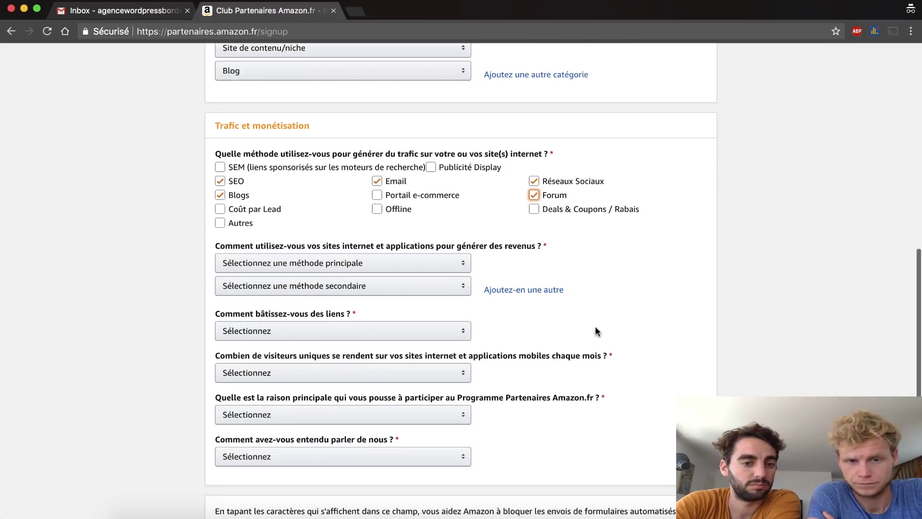
click(374, 209)
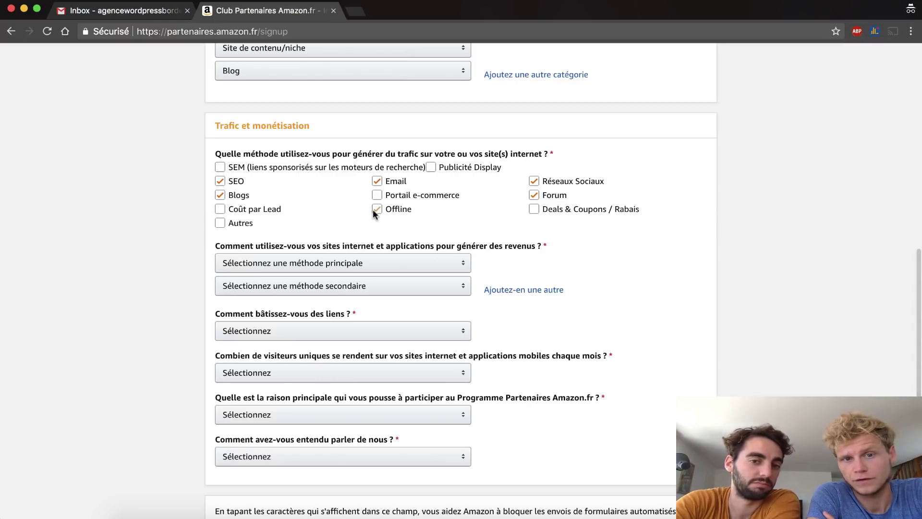
- Open the choices for the main revenue method
click(468, 224)
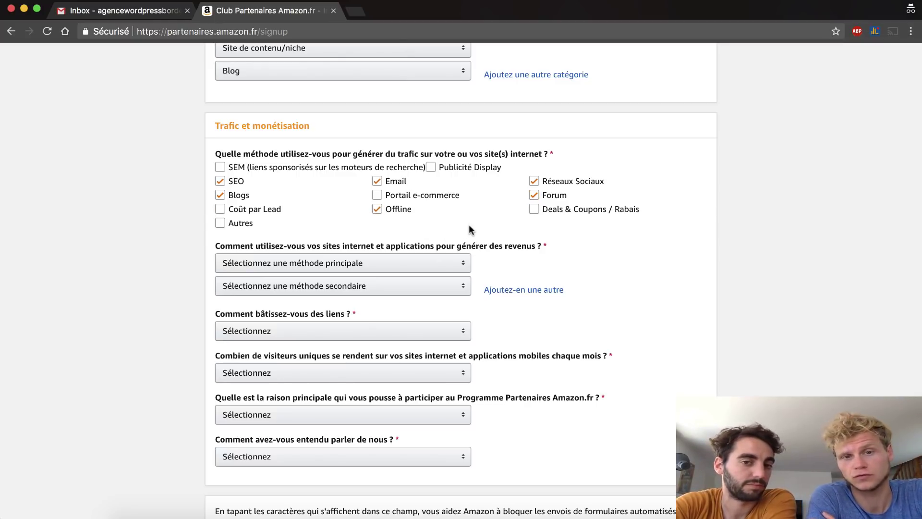
click(351, 273)
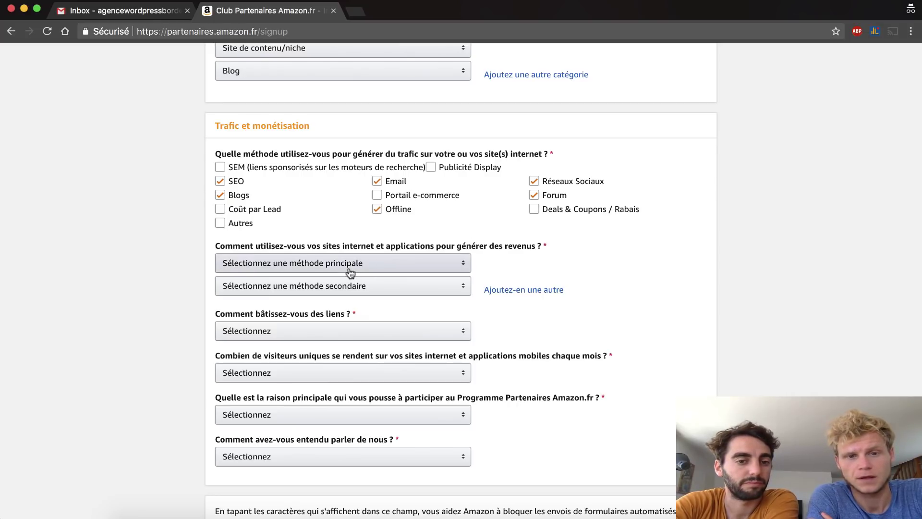
scroll(351, 272, down, 2)
click(350, 202)
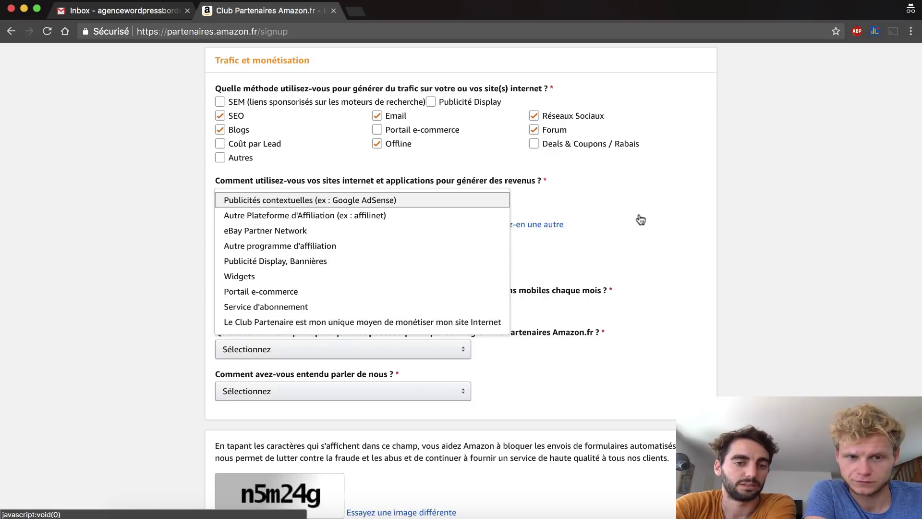
click(295, 181)
- Set both the main and secondary revenue methods to the partner programme as the only monetisation
click(299, 200)
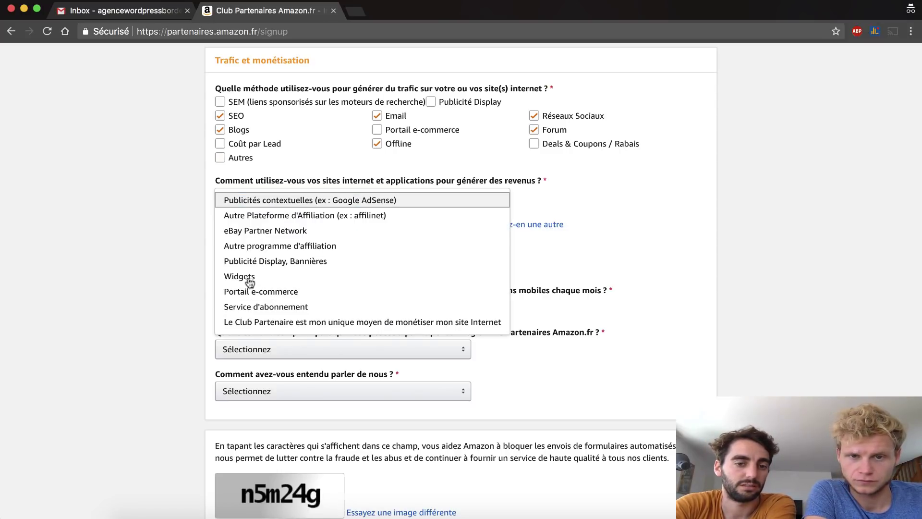
click(319, 323)
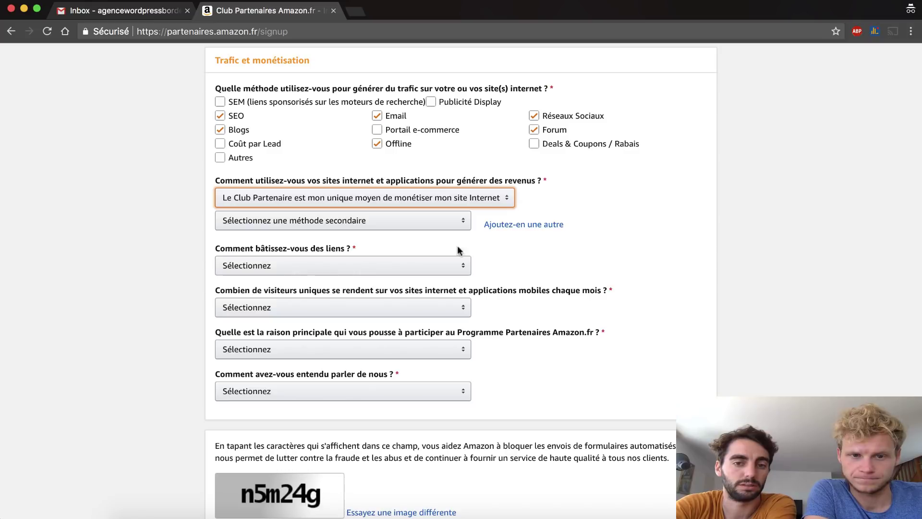
click(416, 221)
click(239, 350)
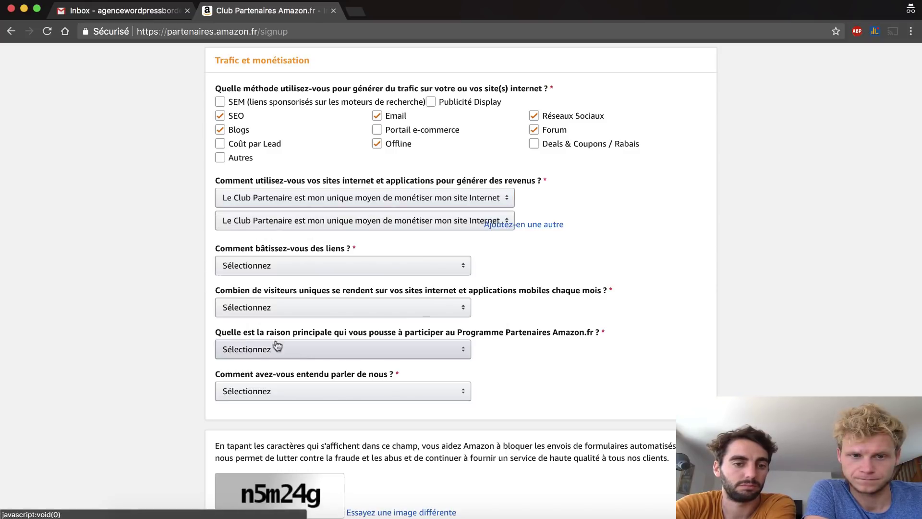
- Answer Editeur de Blogs, Moins de 500, Monétiser mon site Internet and Recherches sur Internet
click(250, 269)
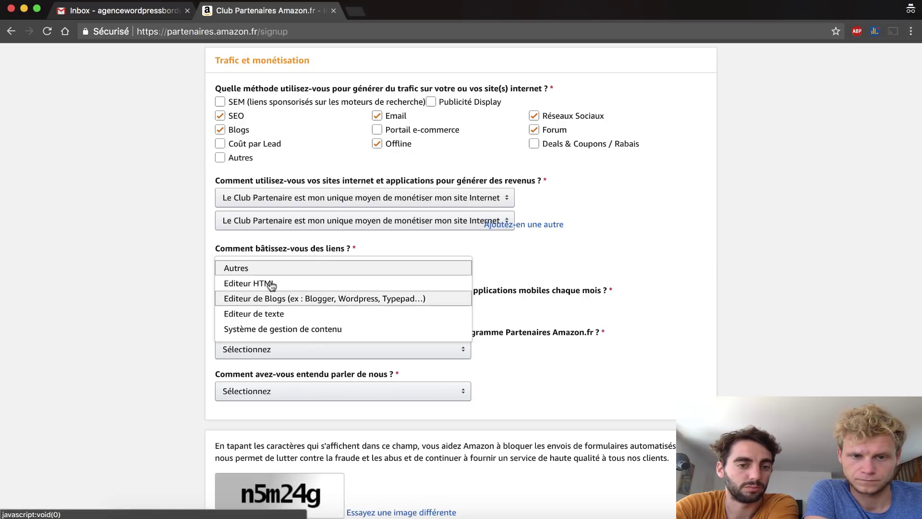
click(252, 302)
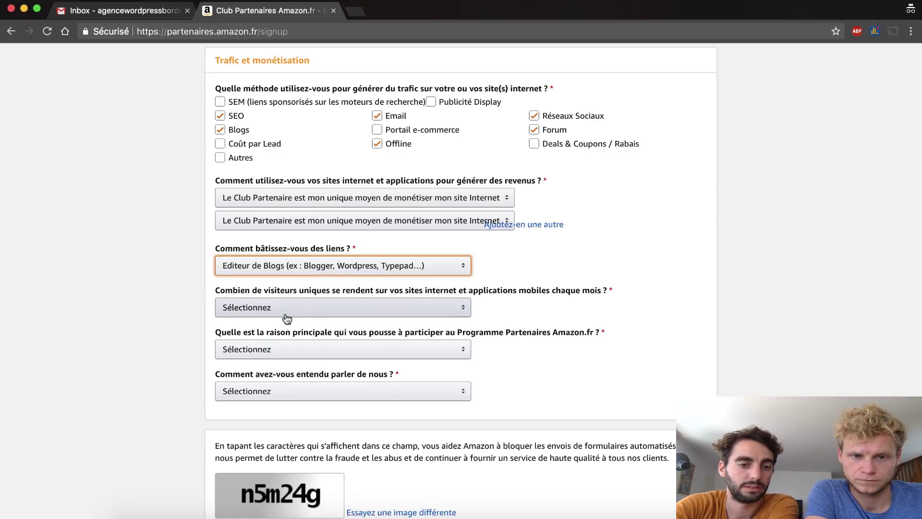
click(292, 315)
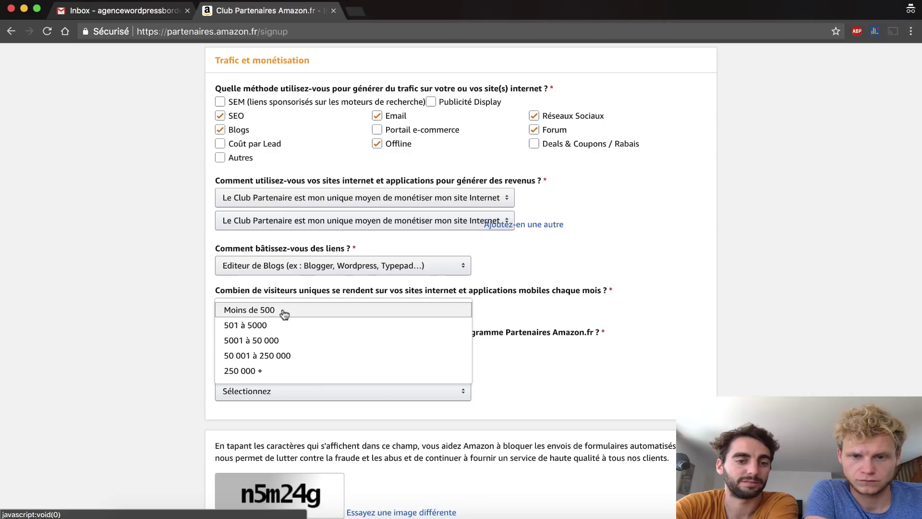
click(284, 314)
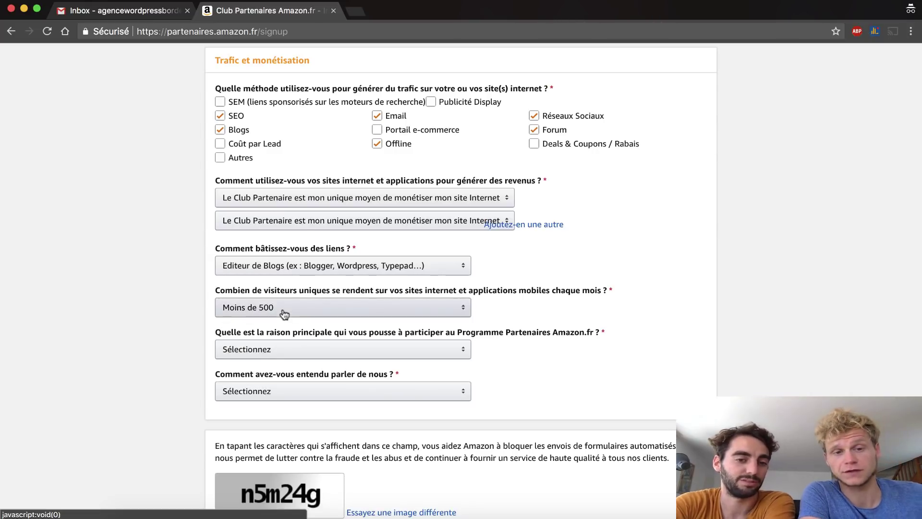
click(313, 354)
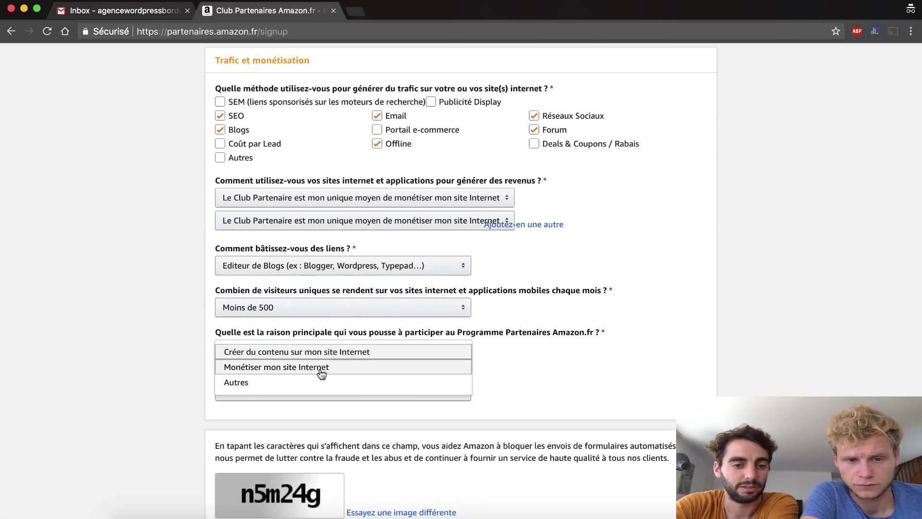
click(315, 368)
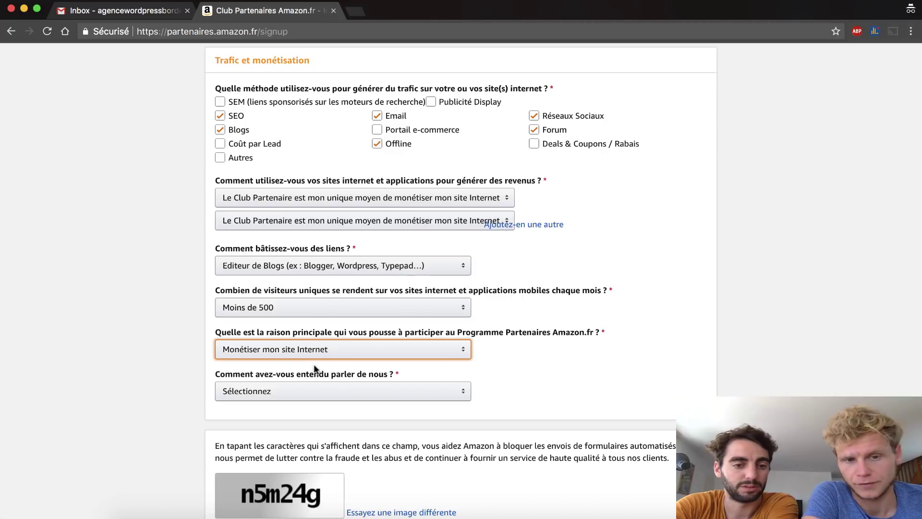
click(358, 396)
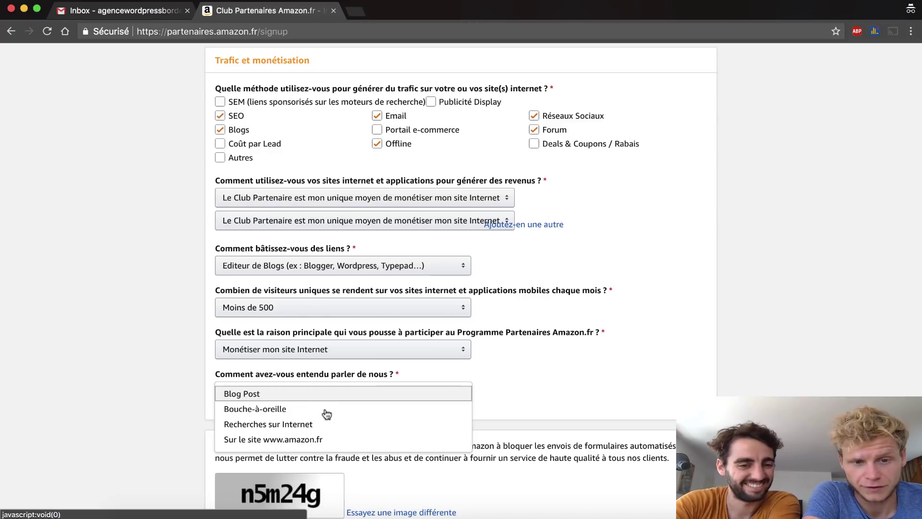
click(287, 427)
- Enter the verification image characters, accept the general terms and submit with Terminer
scroll(257, 440, down, 5)
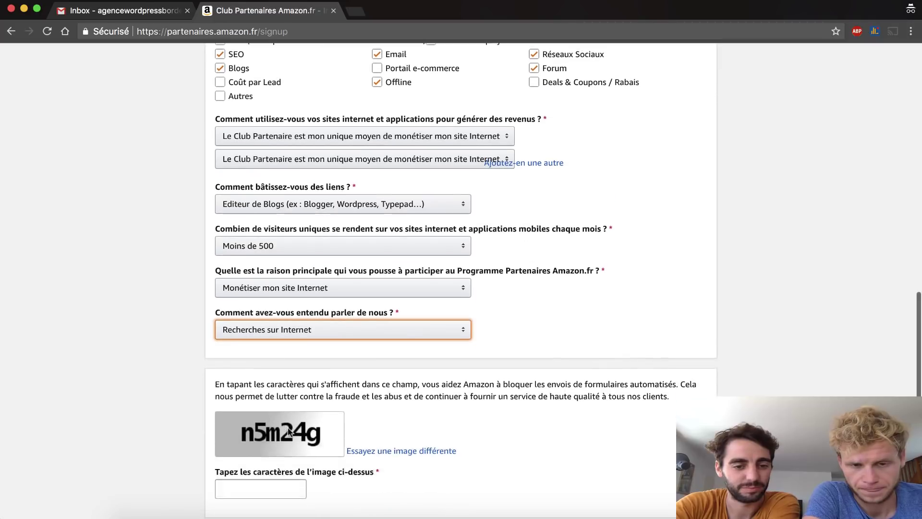
click(257, 445)
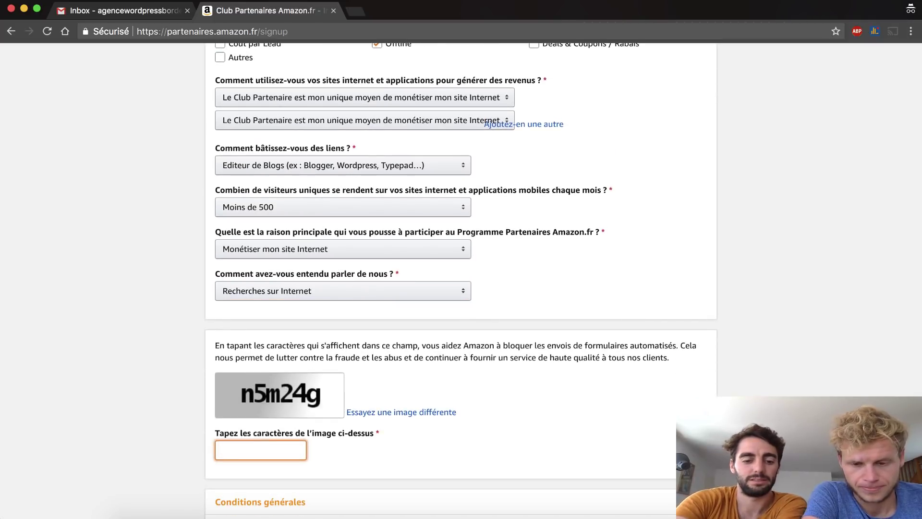
text(n5)
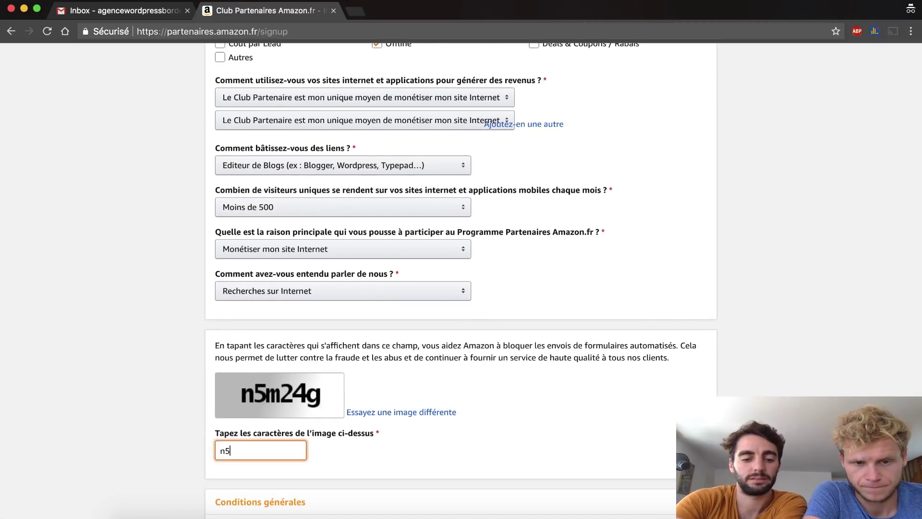
text(m2)
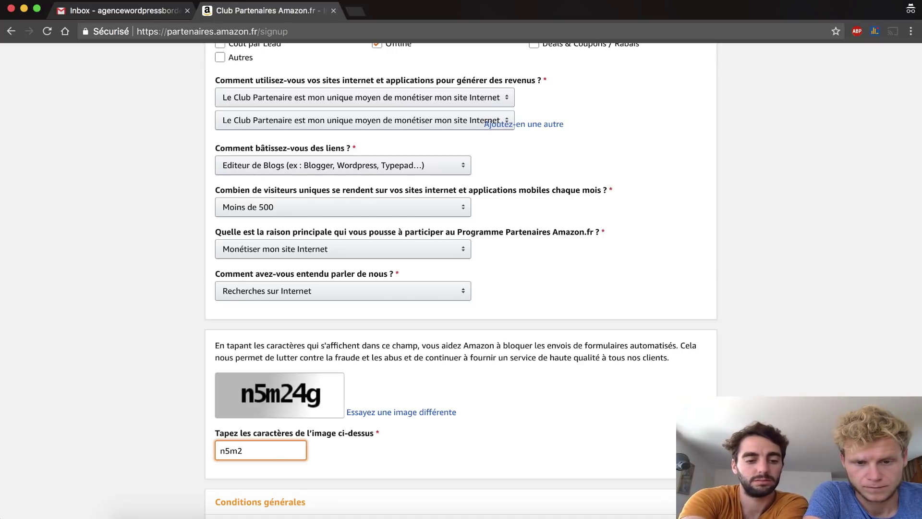
text(4g)
scroll(233, 365, down, 5)
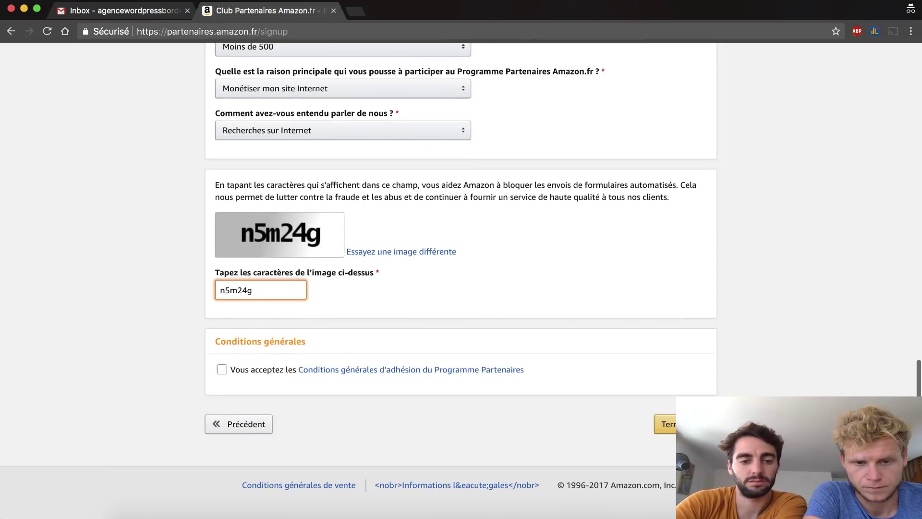
click(220, 368)
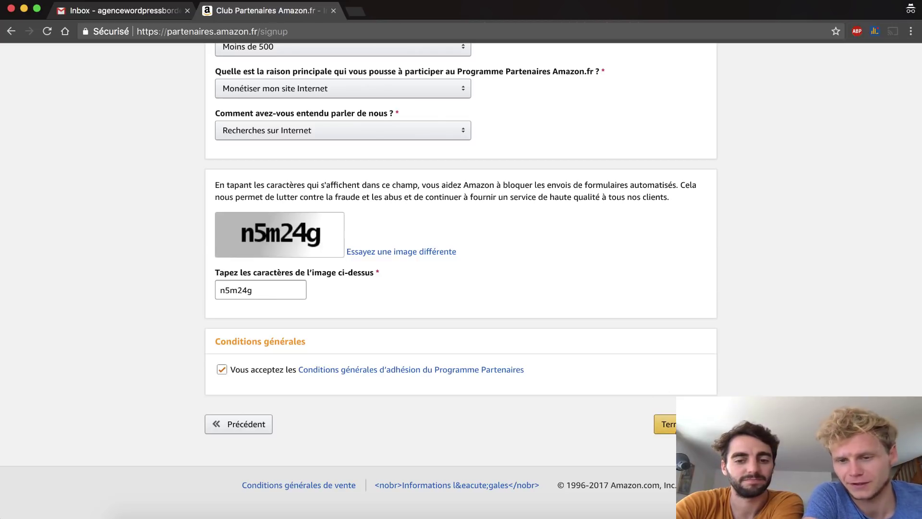
click(668, 428)
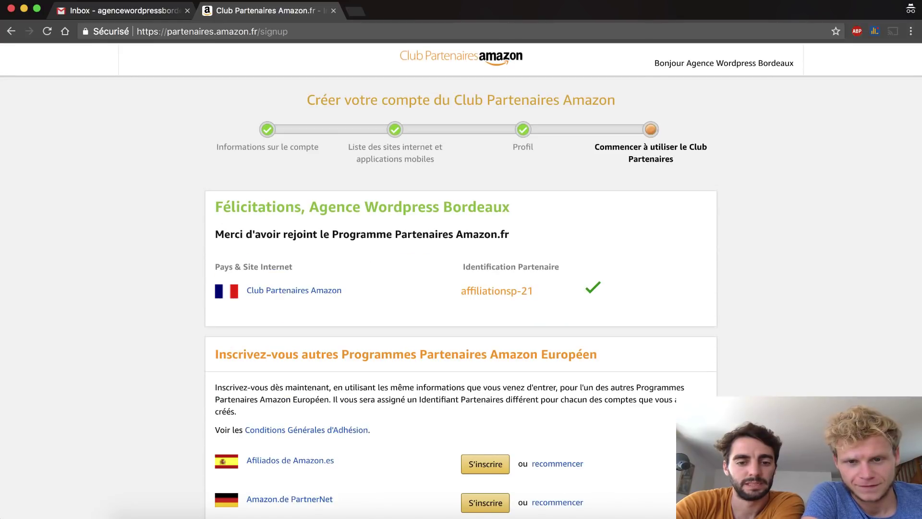
- Sign up for the Afiliados de Amazon.es program from the confirmation page
scroll(679, 243, down, 5)
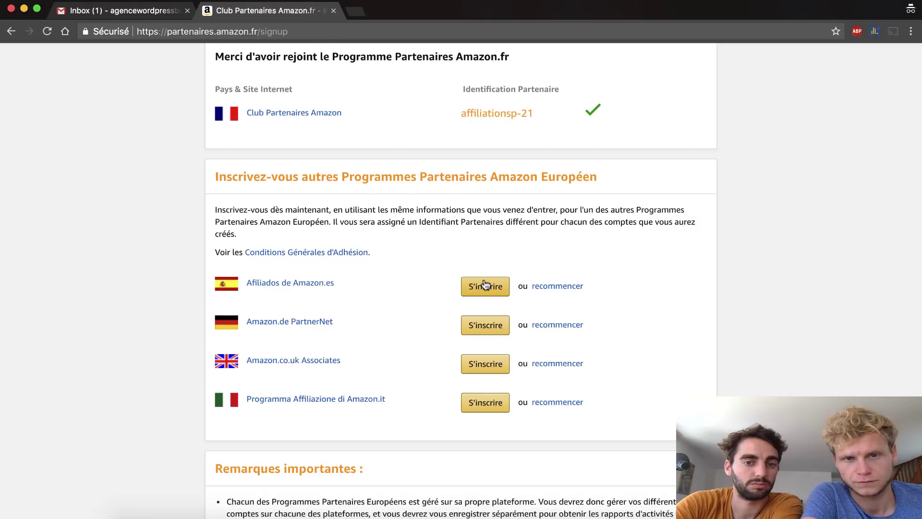
scroll(485, 285, up, 2)
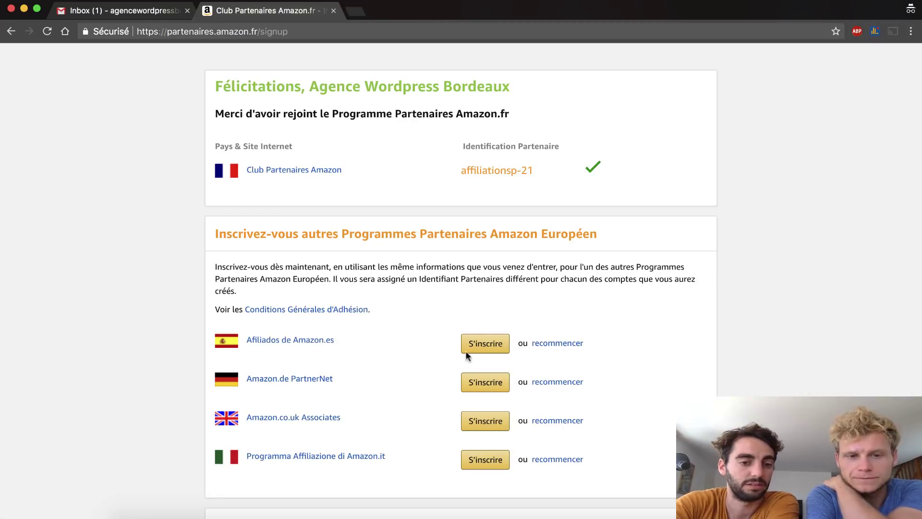
click(489, 343)
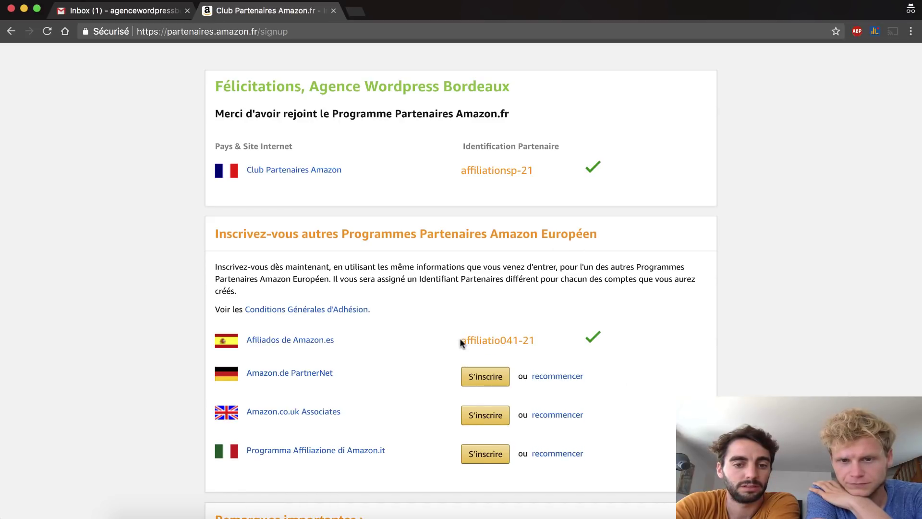
- Review the Spanish and French partner IDs and the notes on the confirmation page
drag(460, 338, 541, 337)
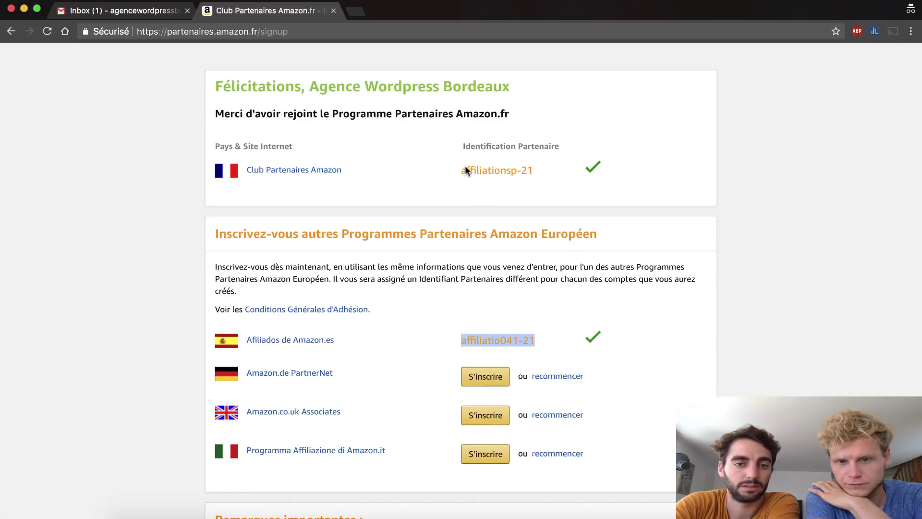
mouse_move(461, 171)
mouse_down()
mouse_move(536, 175)
mouse_move(458, 169)
mouse_up()
click(532, 168)
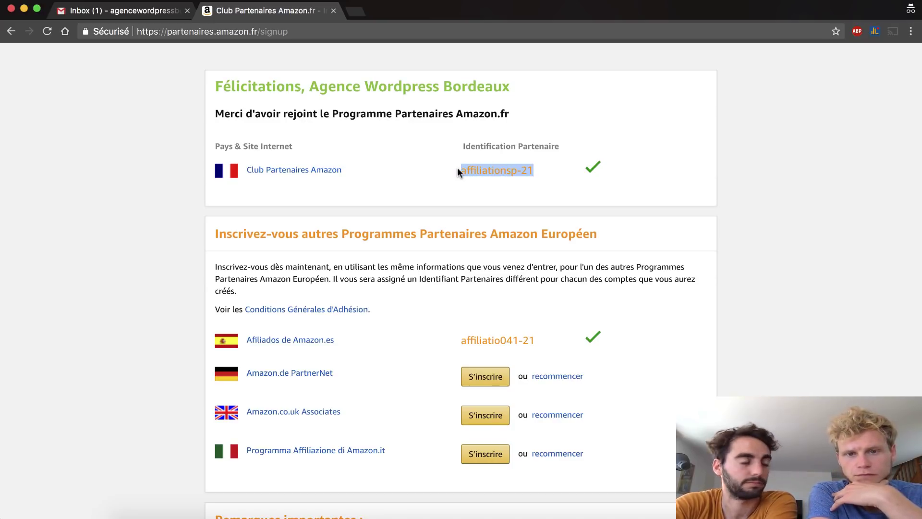
click(491, 176)
scroll(492, 176, down, 5)
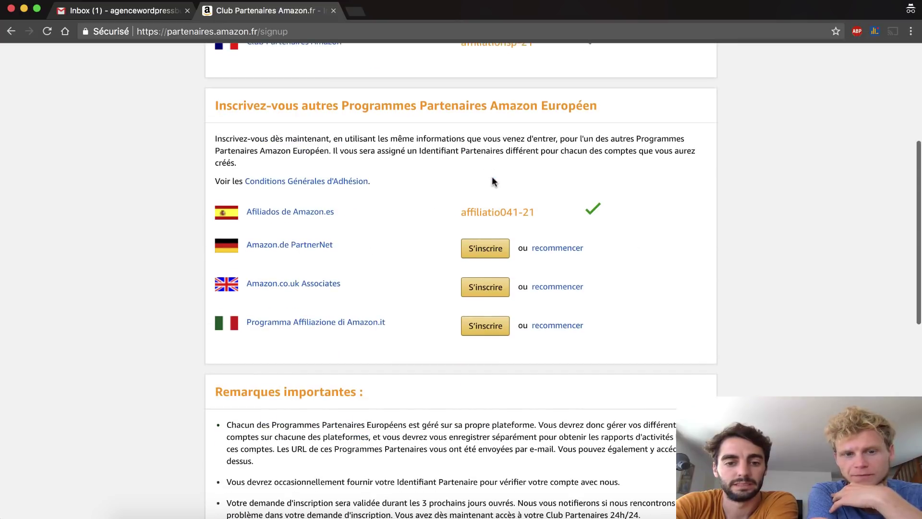
scroll(493, 181, down, 1)
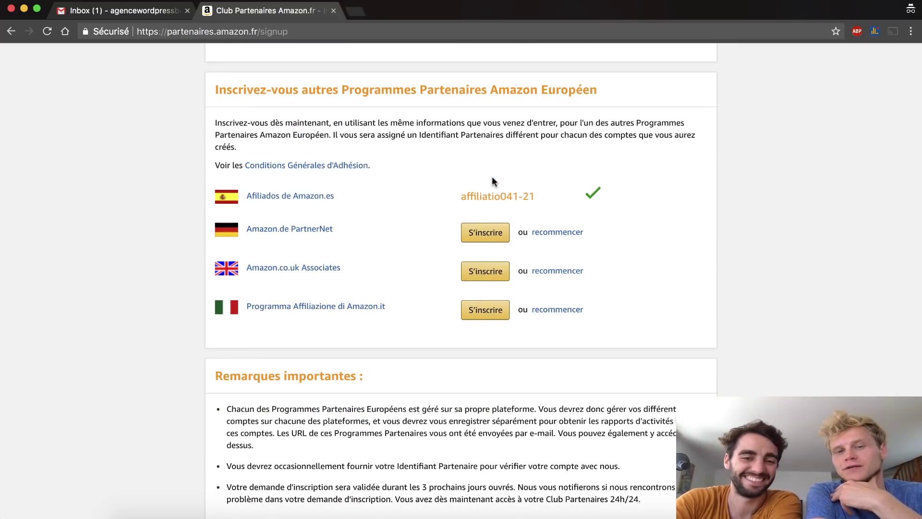
scroll(493, 181, down, 6)
scroll(493, 181, up, 3)
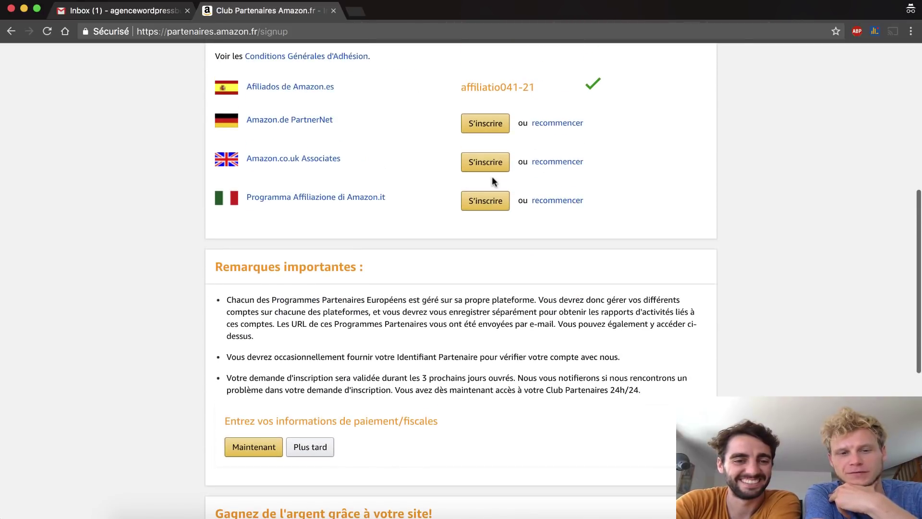
scroll(493, 181, up, 12)
scroll(492, 178, down, 15)
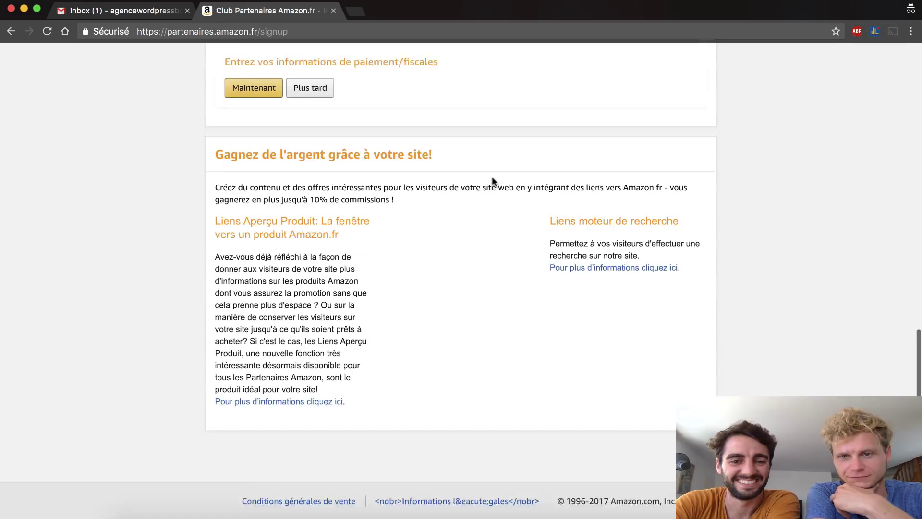
scroll(493, 181, up, 15)
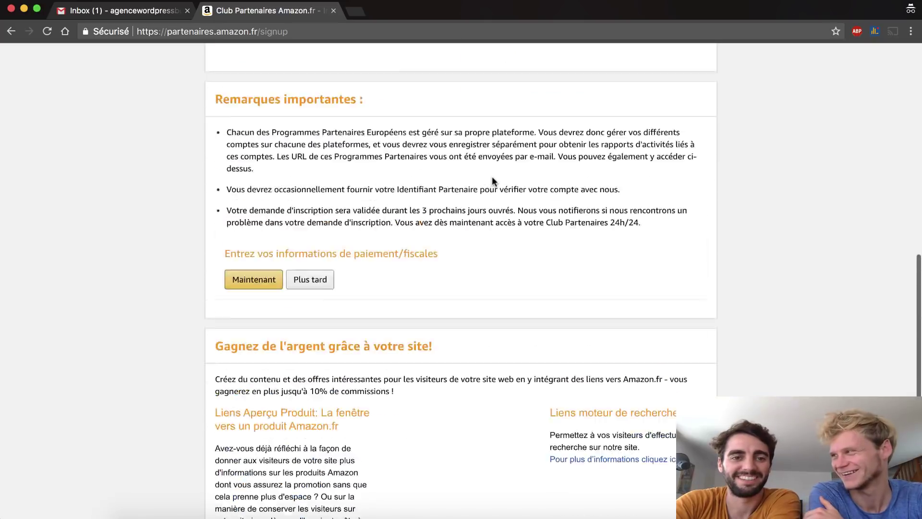
scroll(493, 180, down, 10)
scroll(492, 177, down, 3)
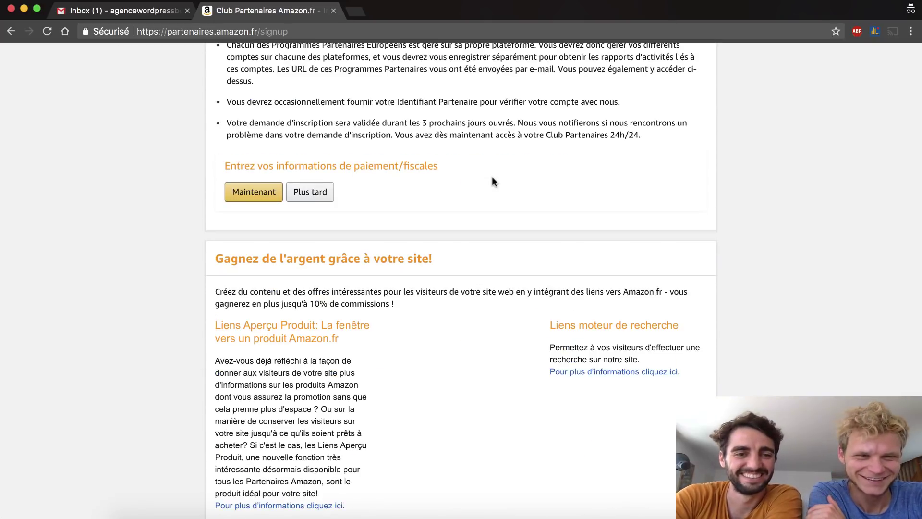
scroll(493, 178, up, 15)
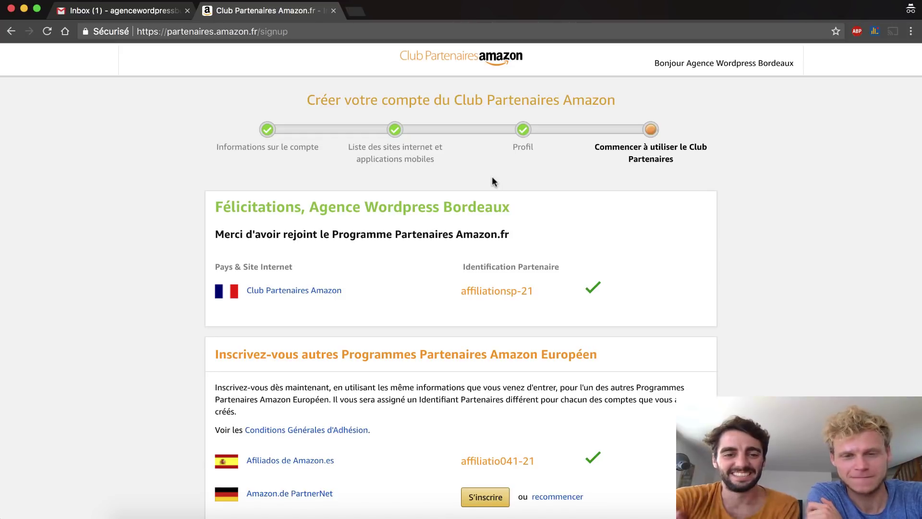
scroll(493, 178, down, 10)
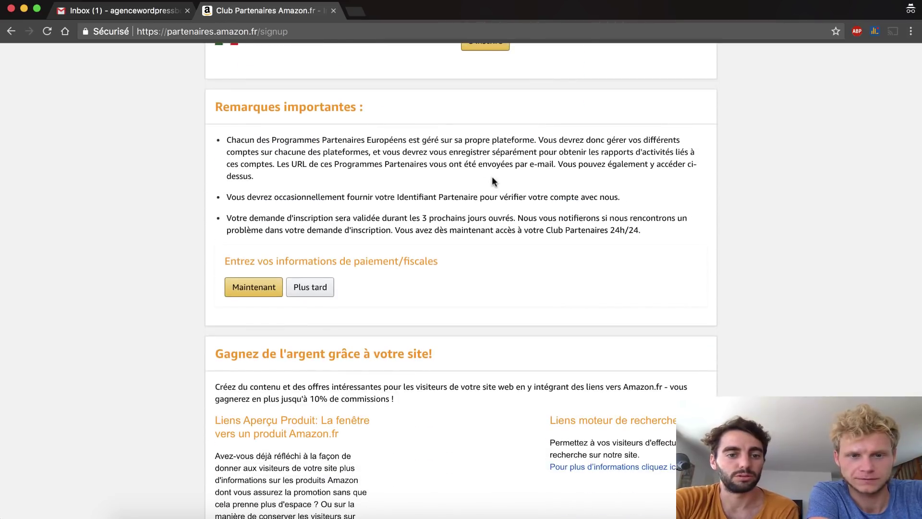
- Choose bank transfer payment, enter ING as the bank and the account holder's full name
click(250, 290)
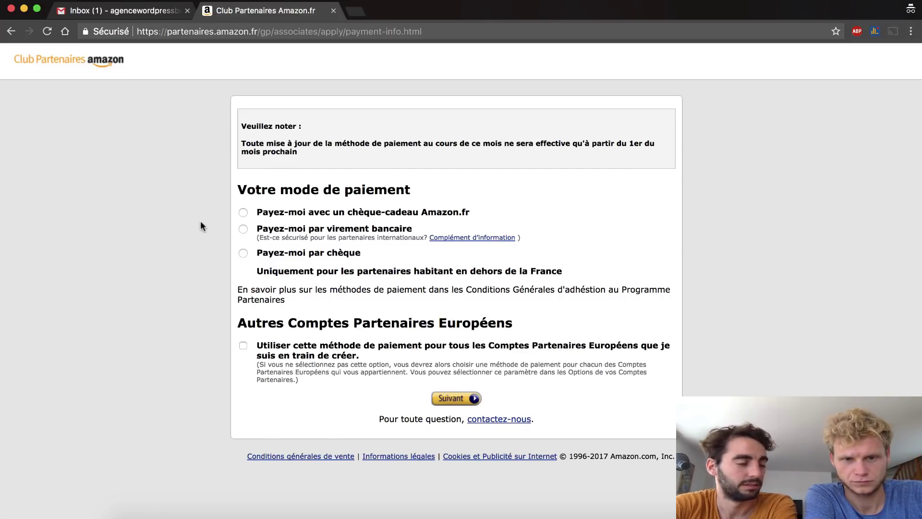
click(243, 229)
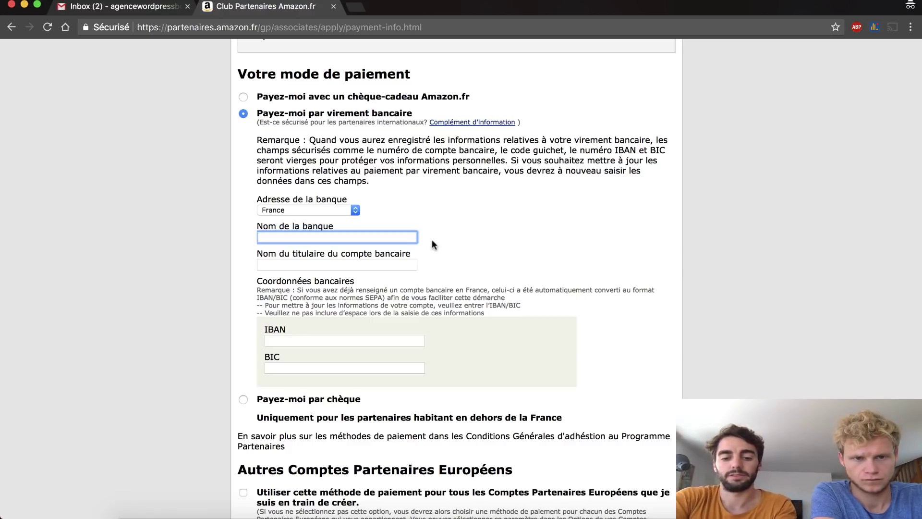
text(ING)
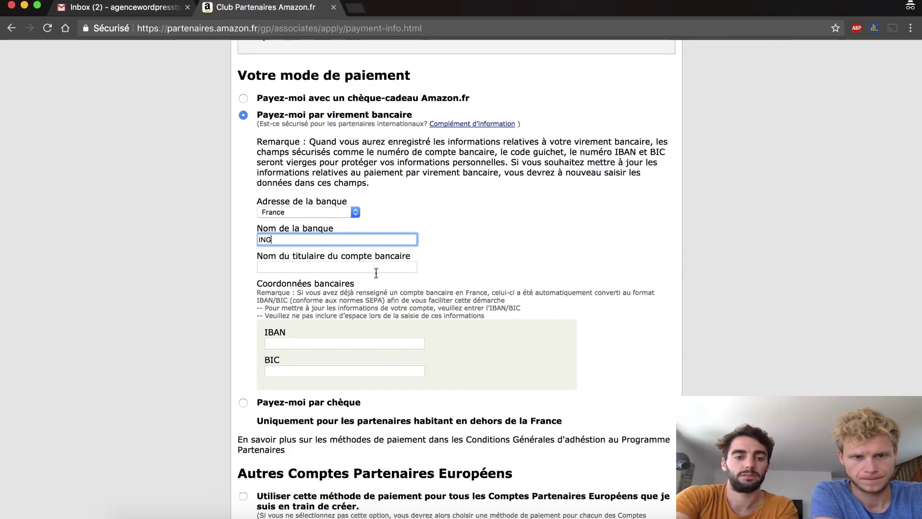
click(376, 269)
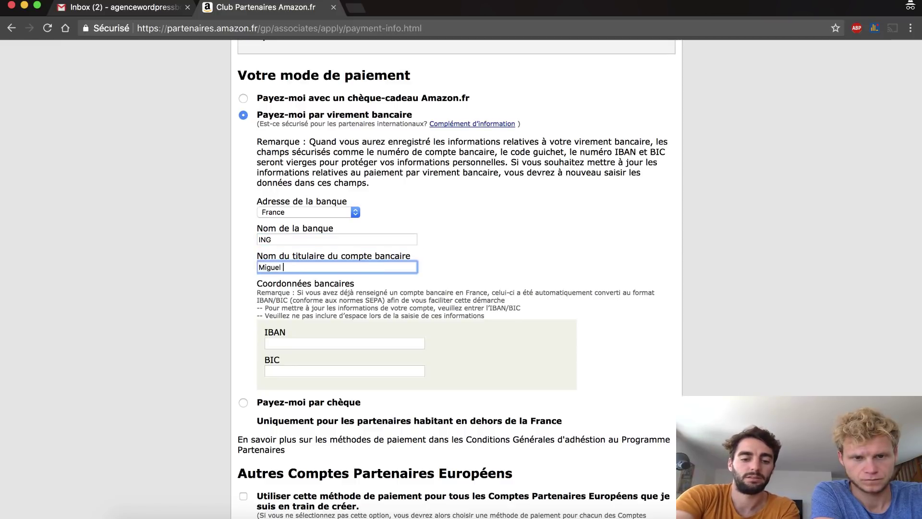
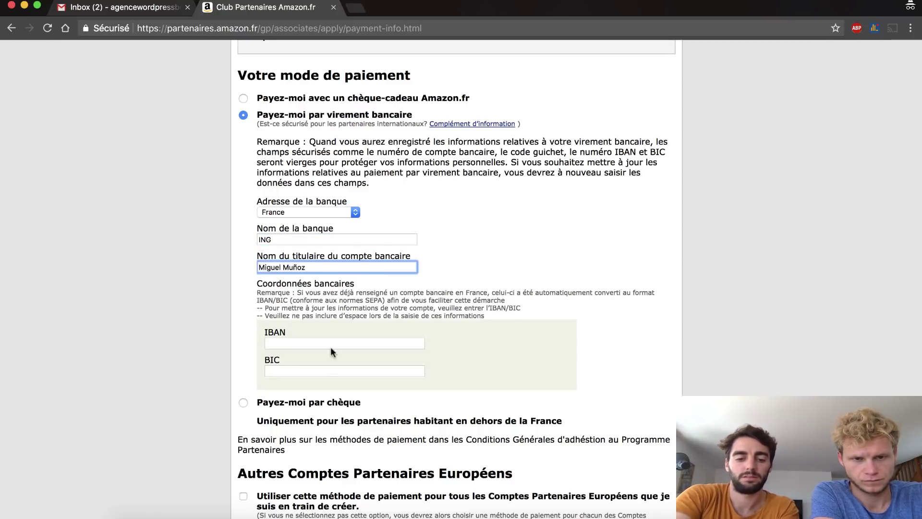
- Fill in the account's IBAN and BIC, then submit with Suivant
click(303, 344)
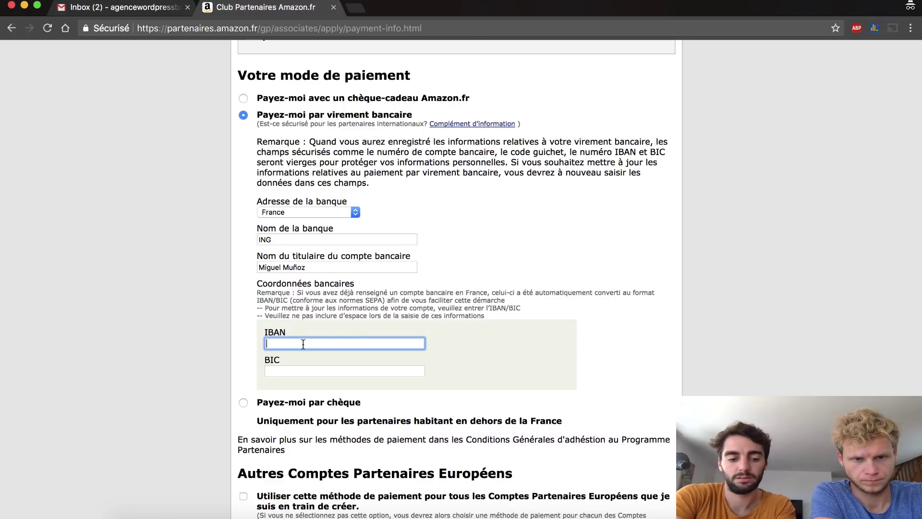
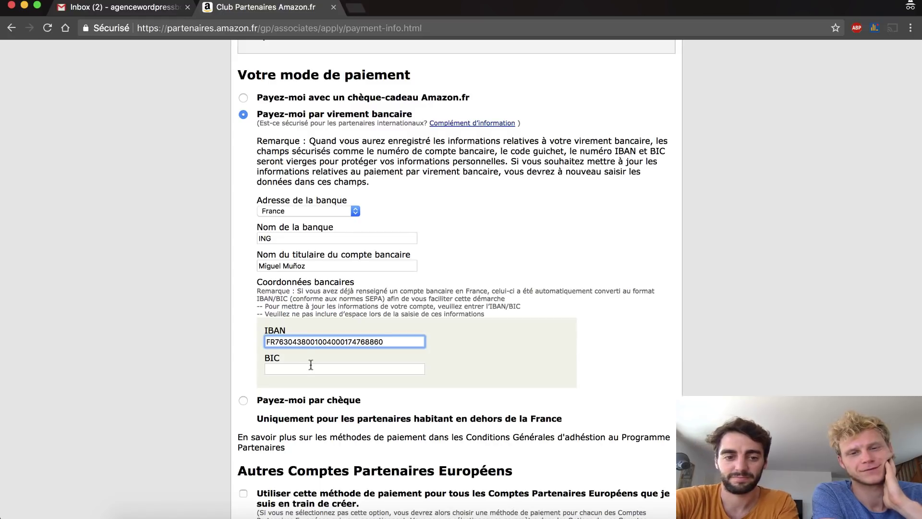
click(311, 367)
text(ING)
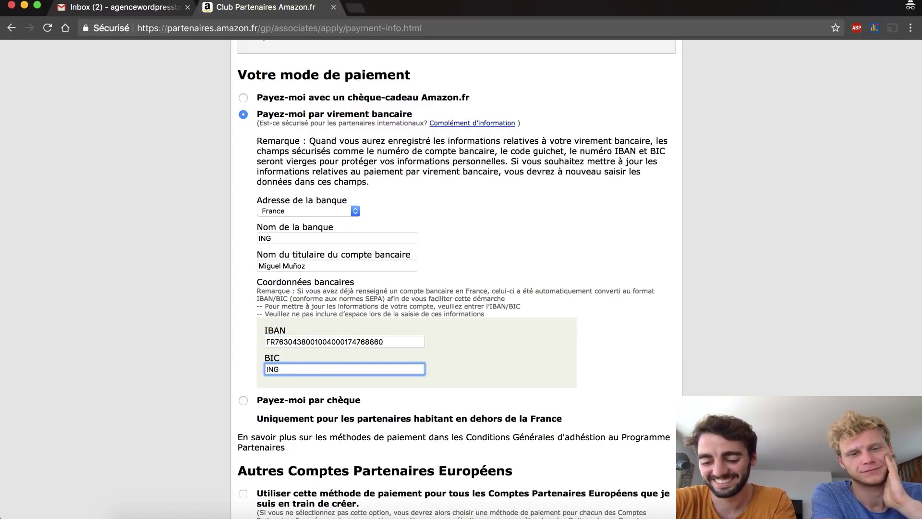
text(B)
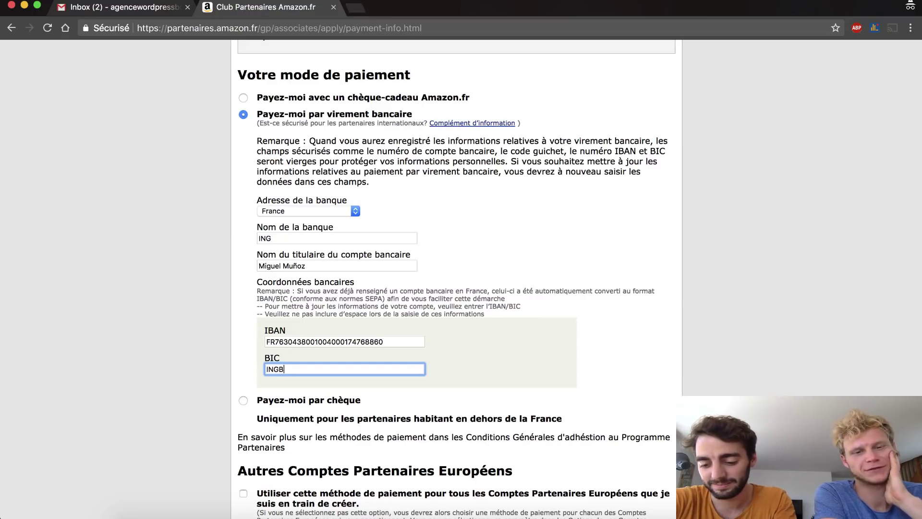
text(FR21)
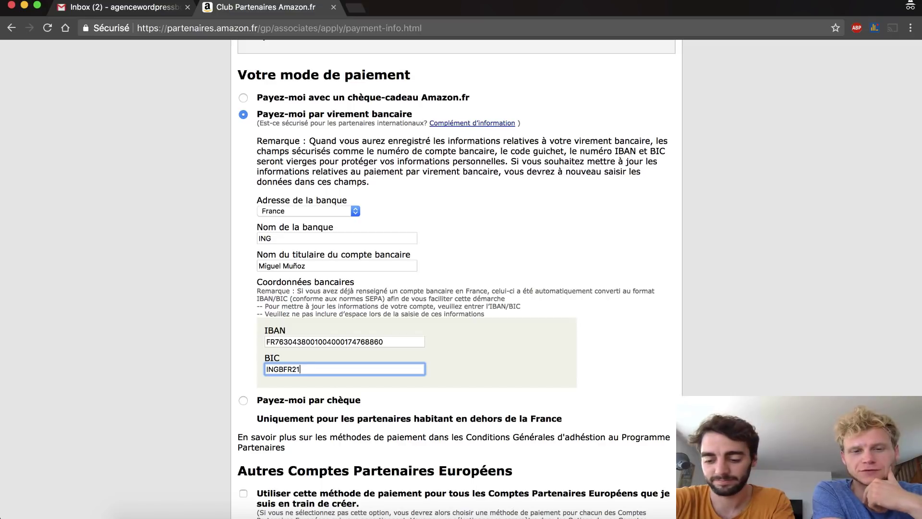
text(XXX)
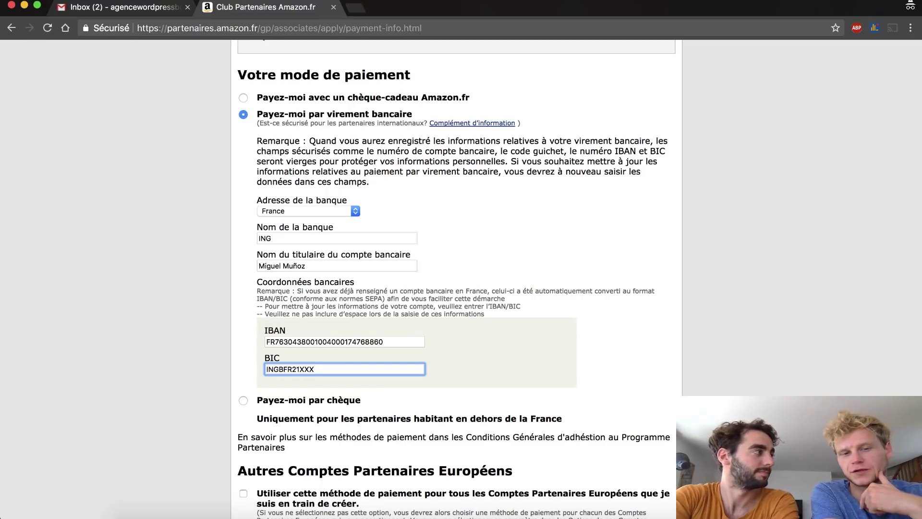
click(505, 382)
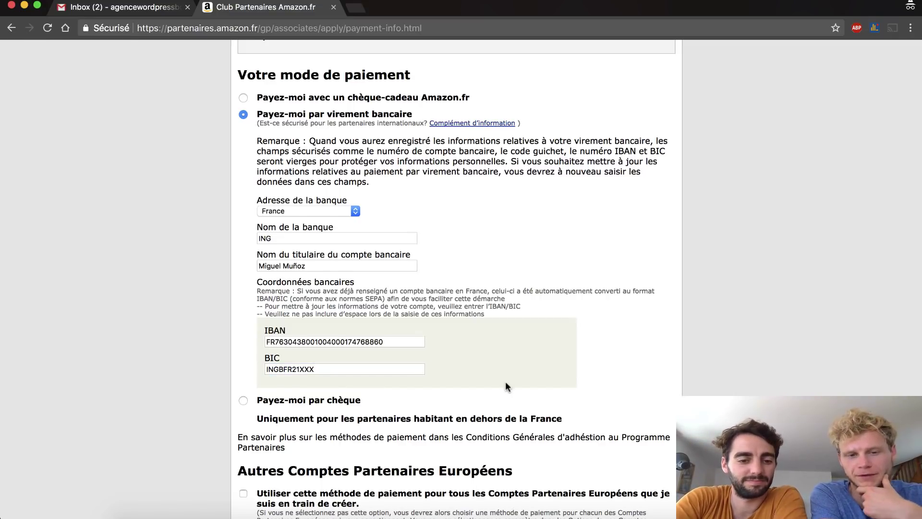
scroll(505, 386, down, 3)
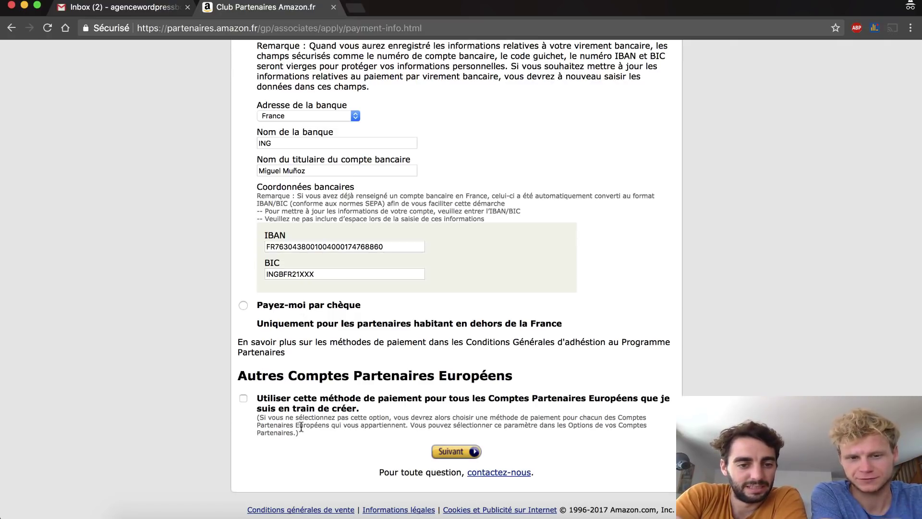
click(453, 454)
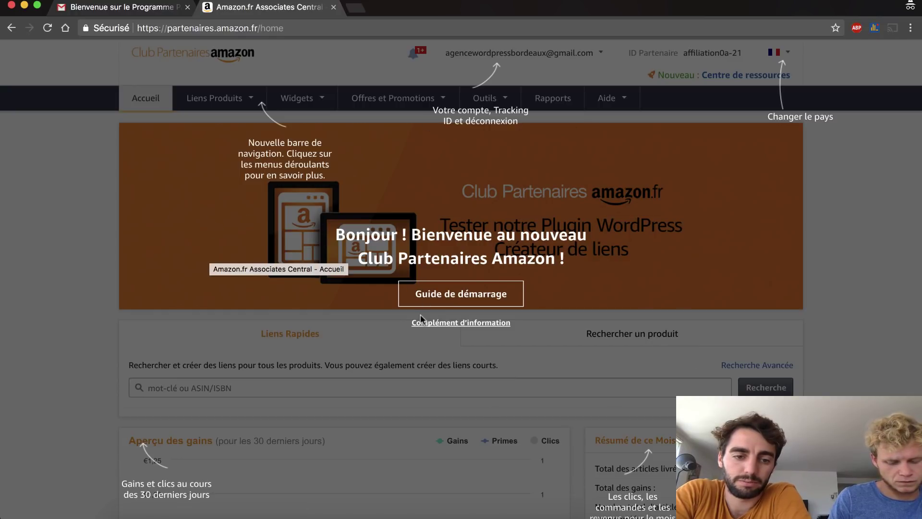
- Close the welcome tour and show the account options menu
click(658, 230)
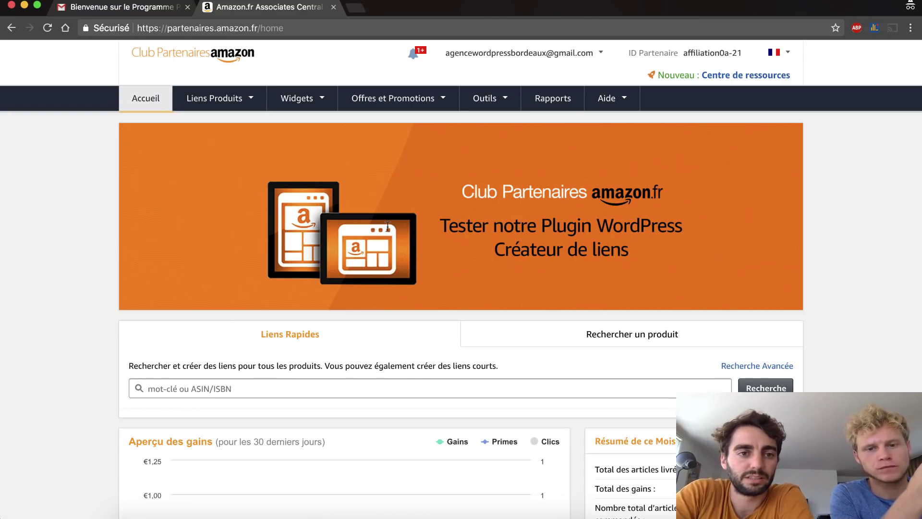
mouse_move(552, 56)
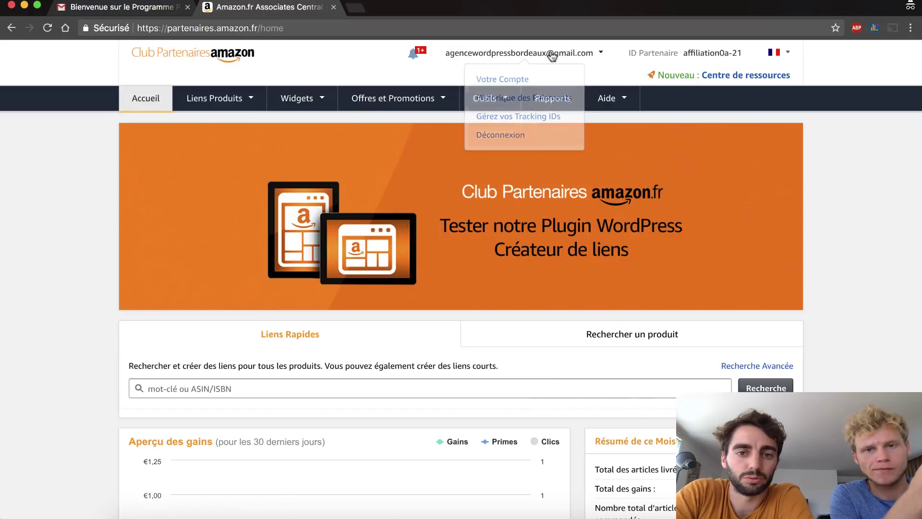
click(598, 59)
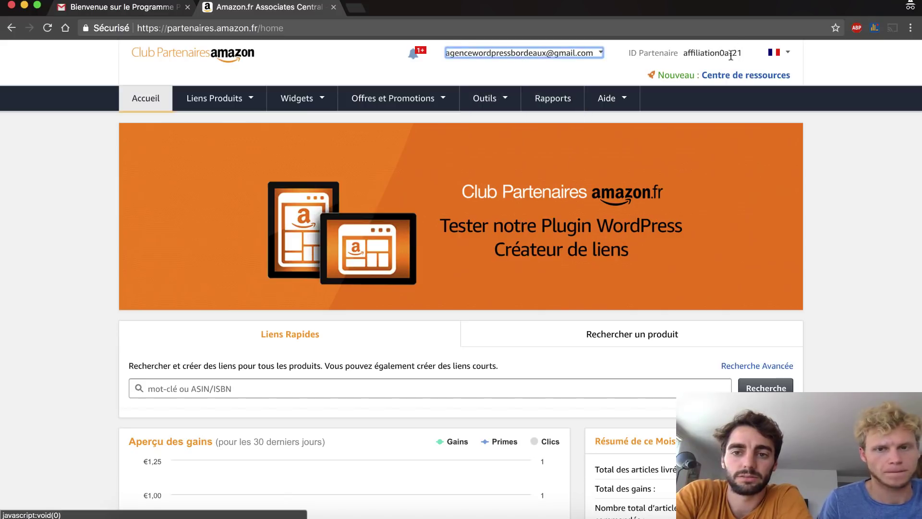
- Show the partner countries list and browse the home dashboard's Liens Rapides and earnings overview
click(785, 54)
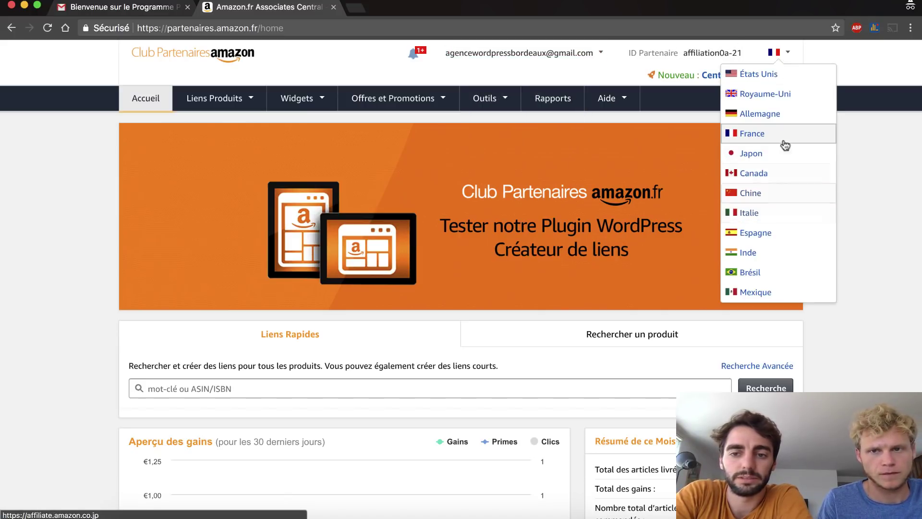
scroll(662, 430, down, 1)
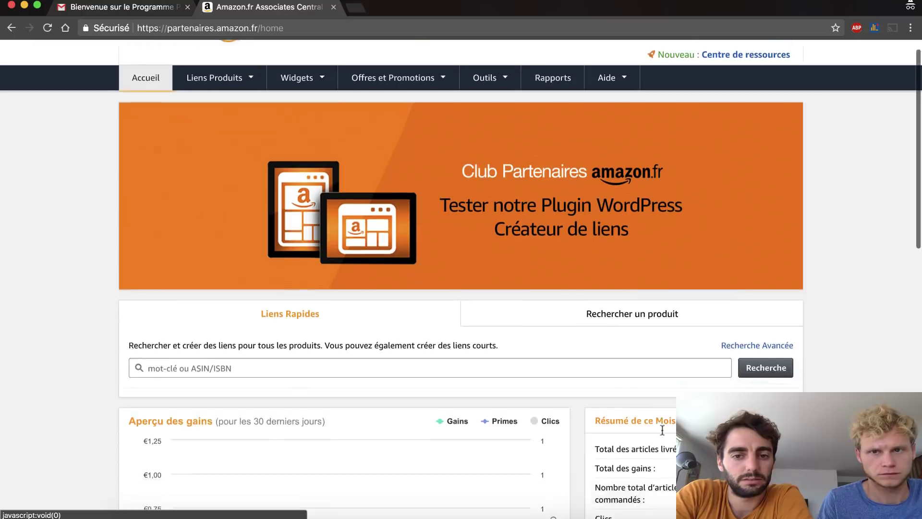
scroll(663, 430, down, 10)
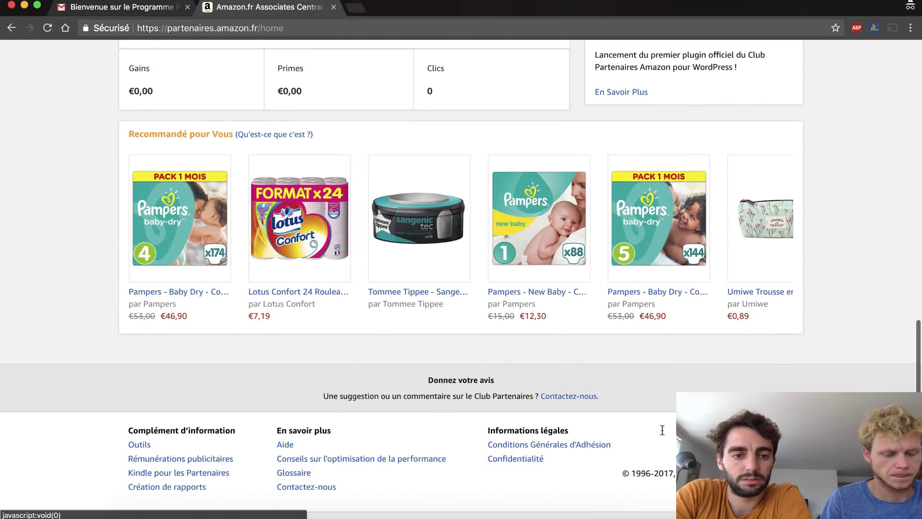
scroll(662, 429, up, 10)
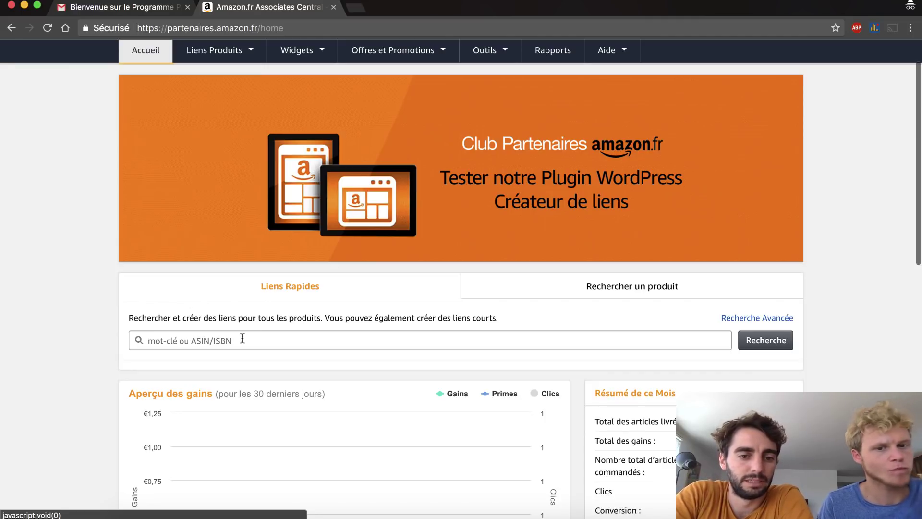
mouse_move(471, 439)
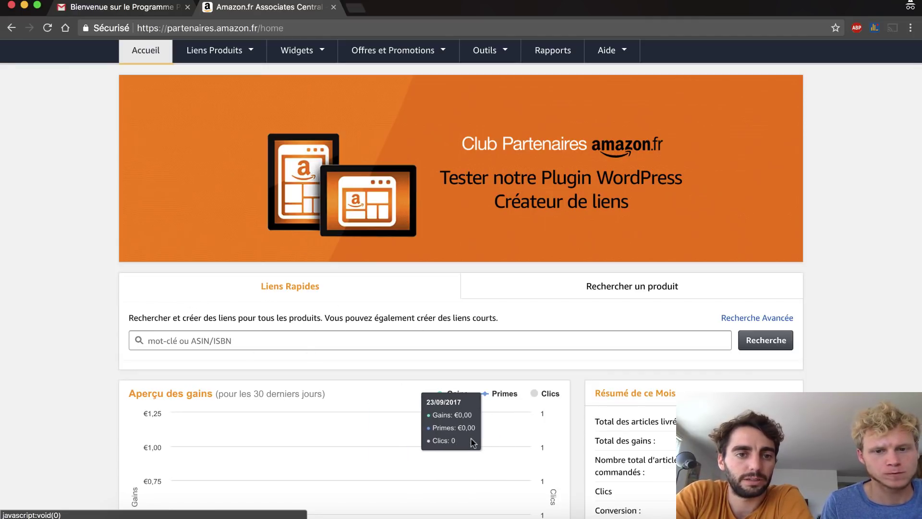
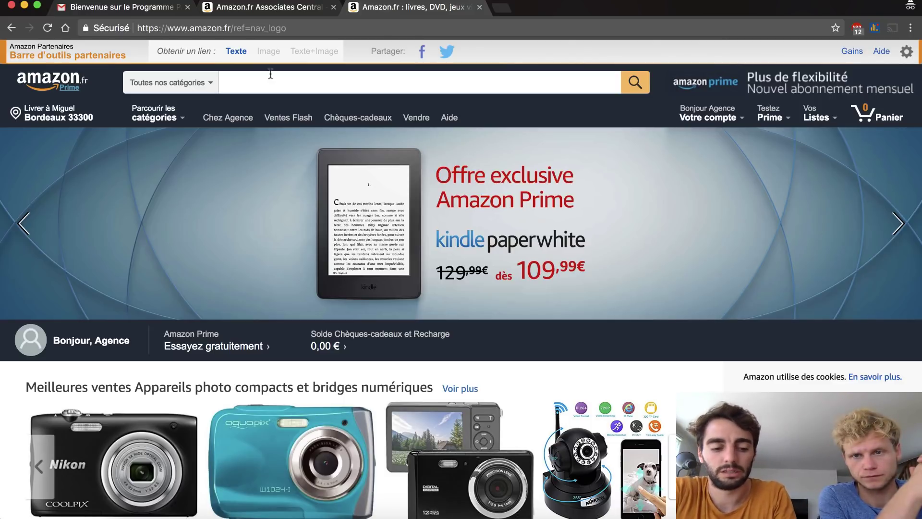
- Search Amazon.fr for 'Barres Énergétiques' across all departments
click(271, 75)
text(Barres Énergétiques)
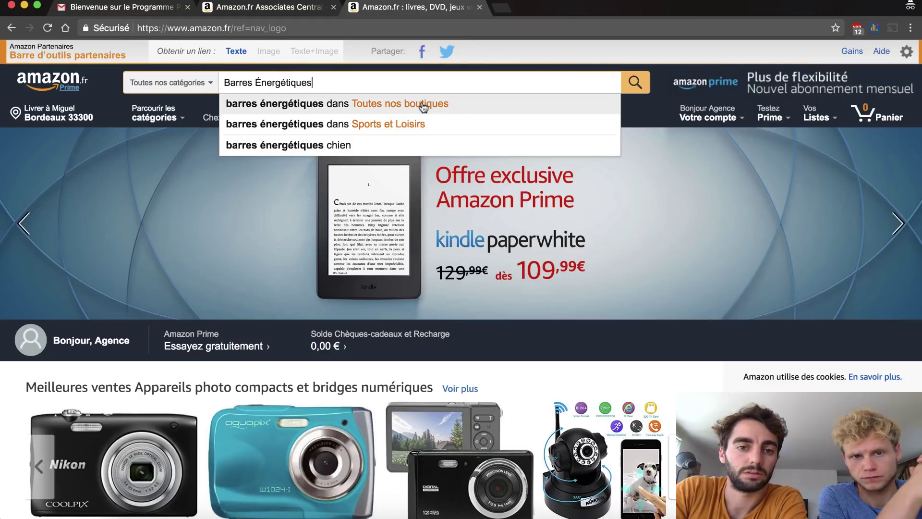
click(425, 105)
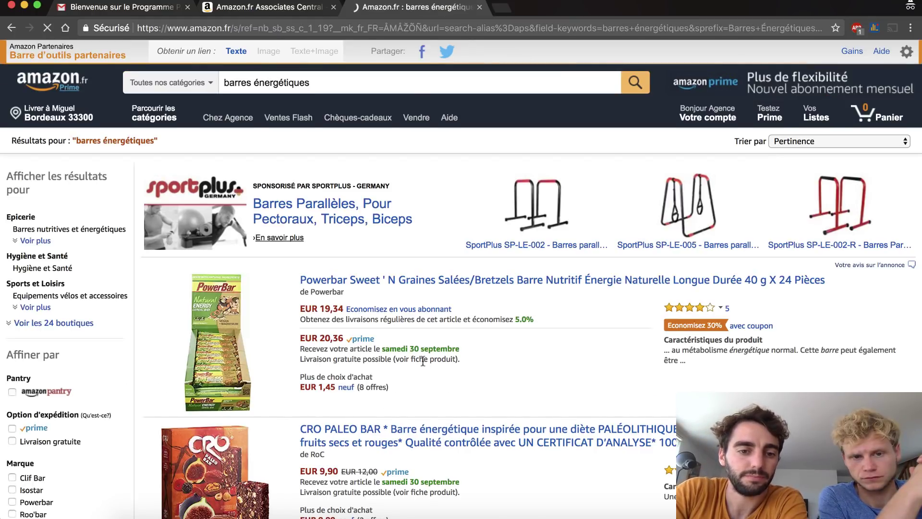
- Scroll the energy bar results to bring the nu3 oat energy bar listing into view
scroll(422, 362, down, 10)
scroll(423, 357, down, 3)
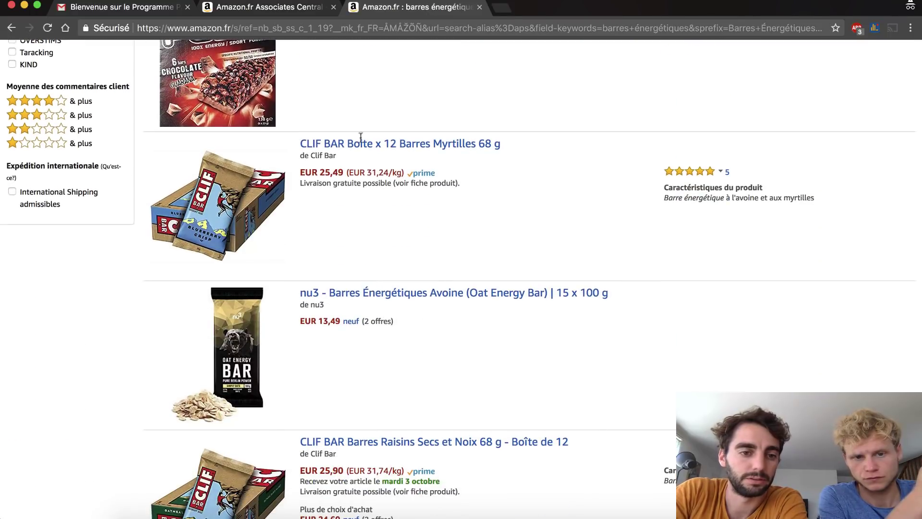
scroll(377, 426, down, 2)
scroll(377, 427, down, 1)
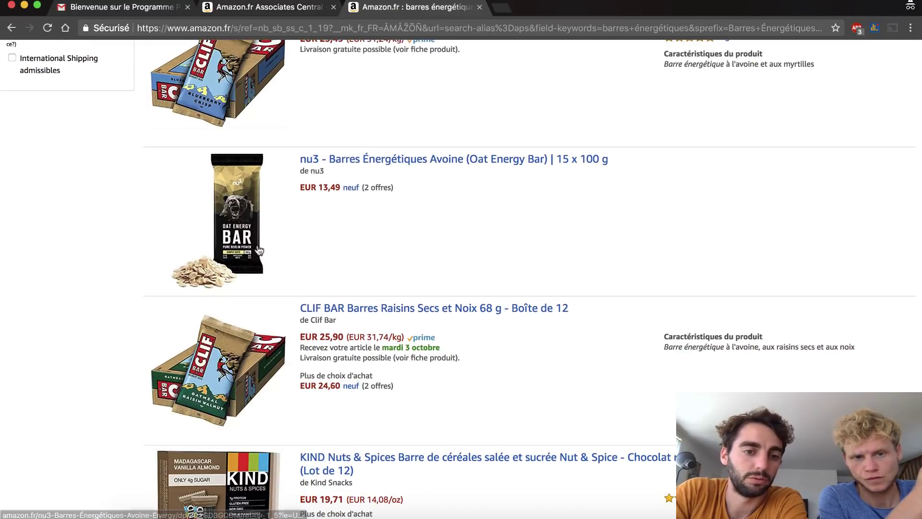
scroll(461, 311, up, 1)
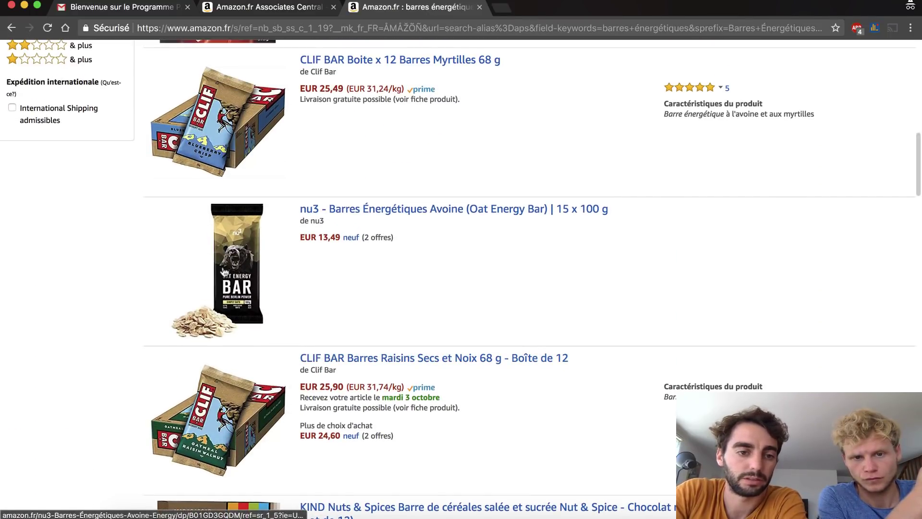
scroll(323, 242, down, 5)
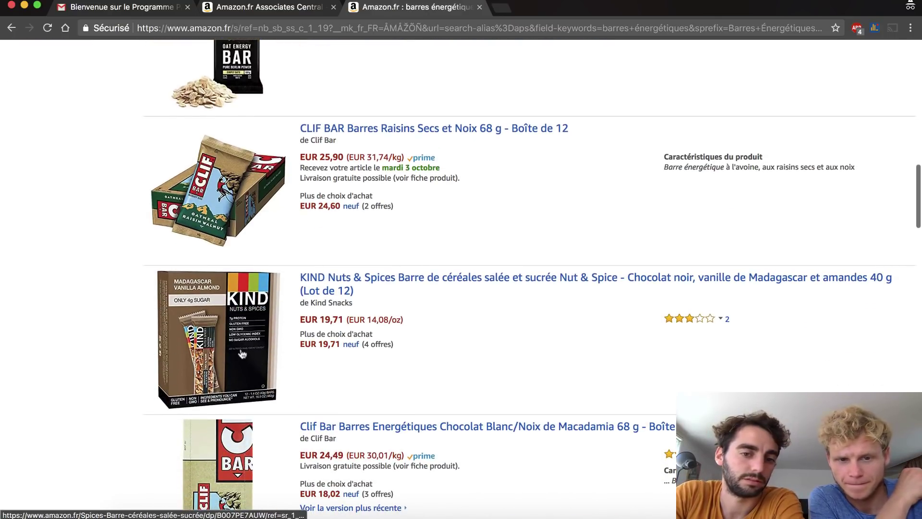
scroll(234, 355, down, 1)
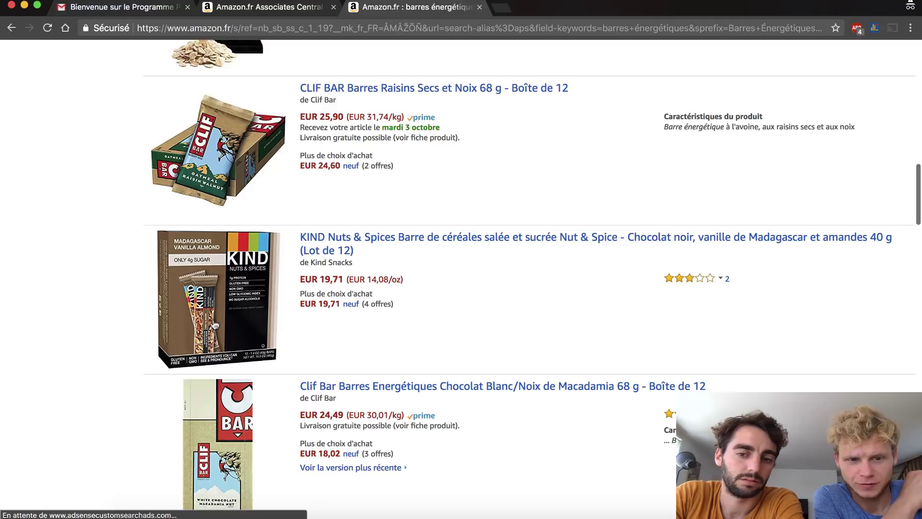
scroll(215, 326, down, 3)
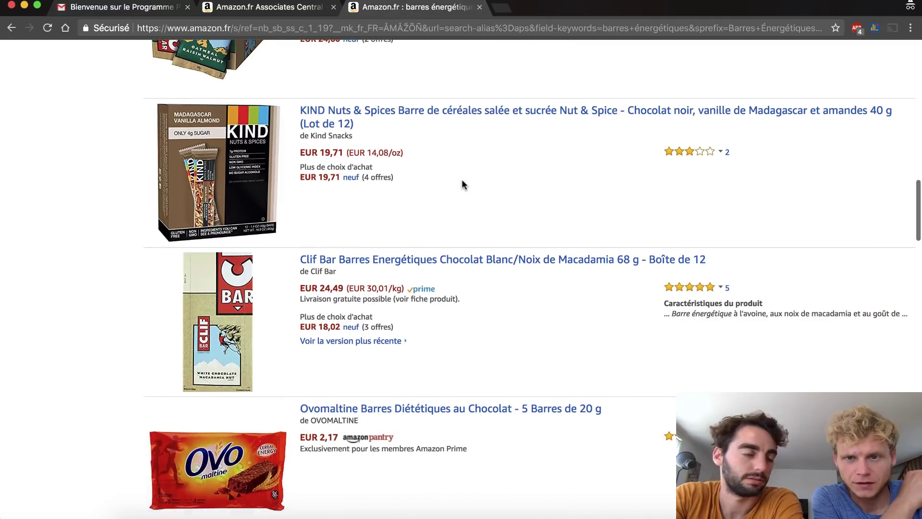
scroll(463, 188, up, 1)
scroll(463, 185, up, 3)
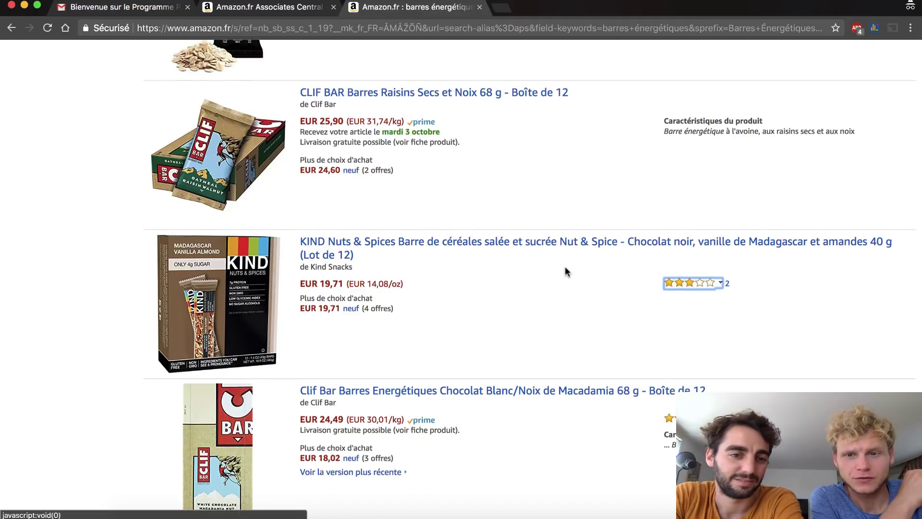
scroll(565, 271, up, 7)
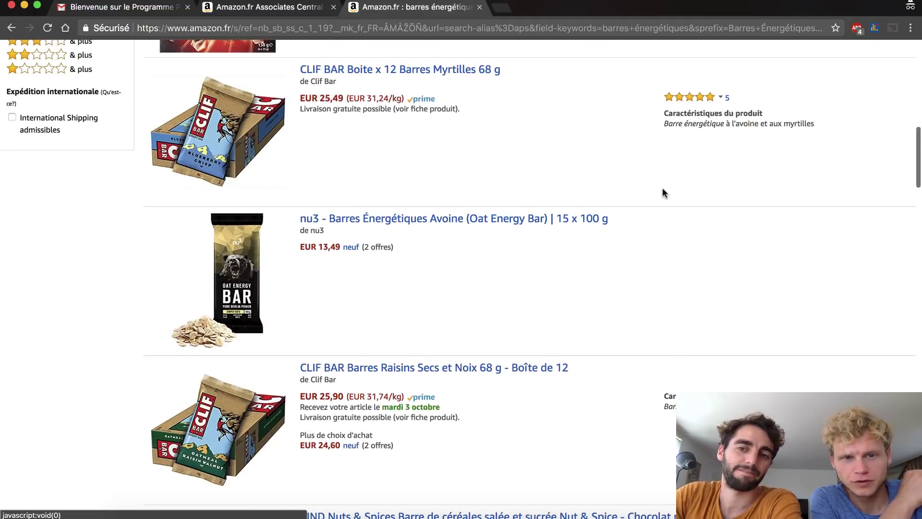
scroll(663, 192, up, 2)
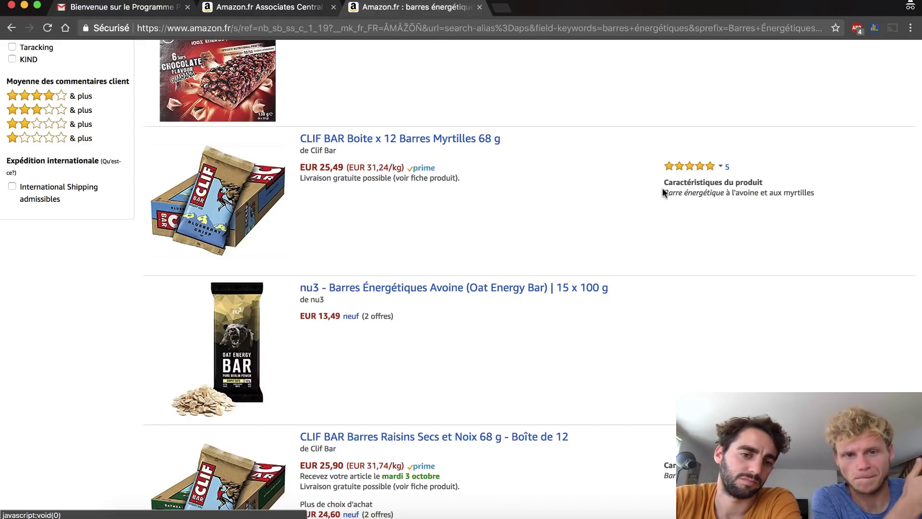
scroll(663, 191, up, 6)
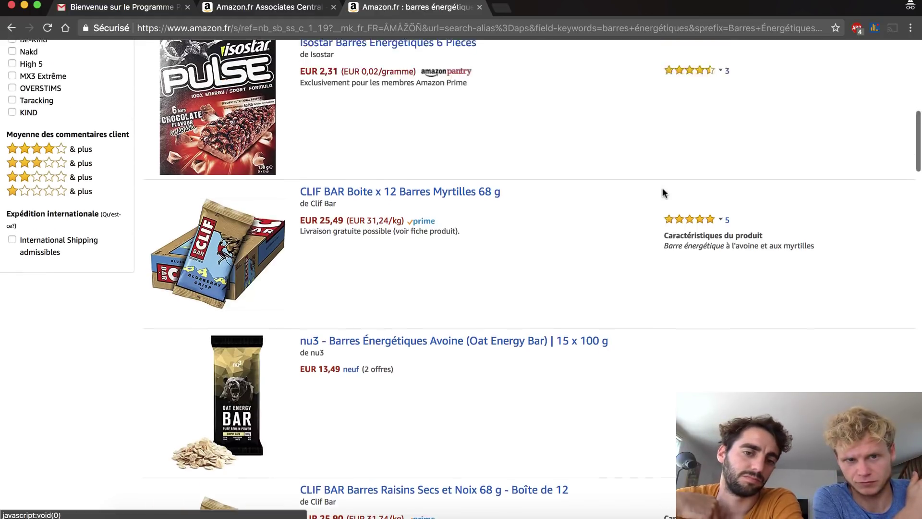
scroll(662, 188, up, 1)
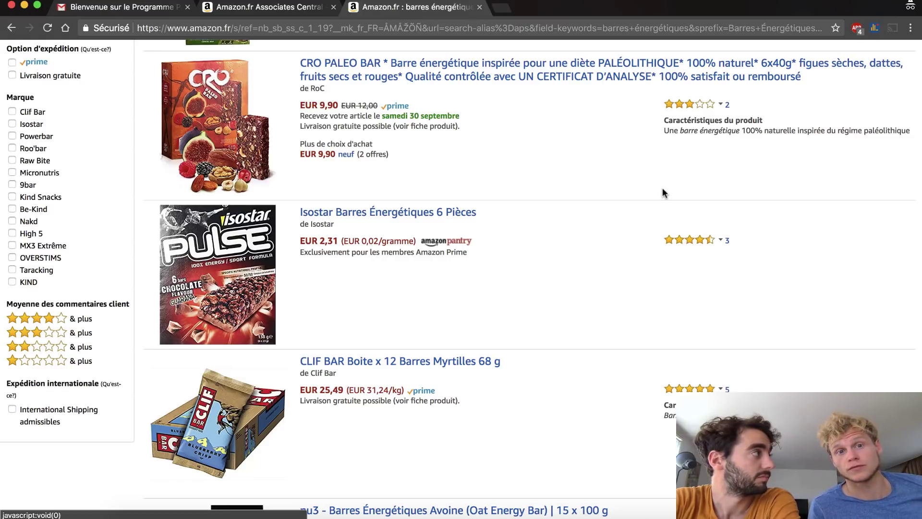
scroll(664, 193, down, 5)
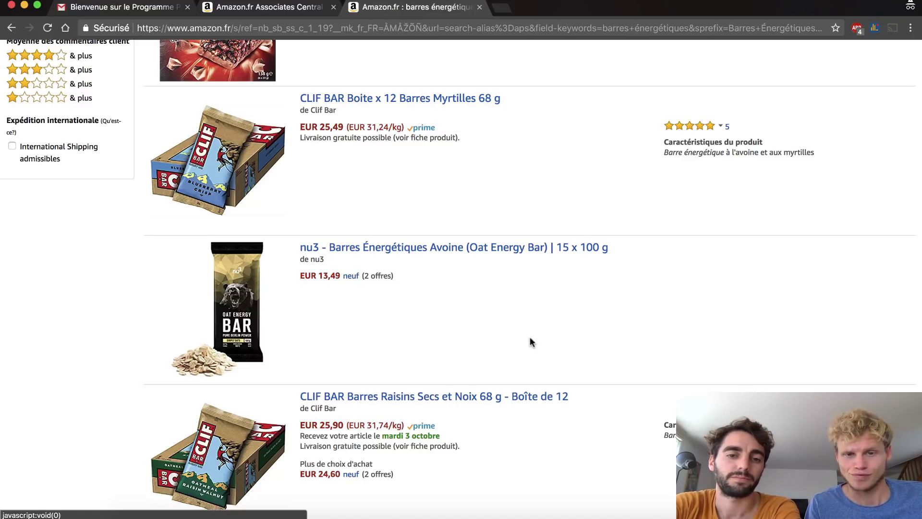
scroll(422, 279, down, 3)
scroll(420, 274, up, 1)
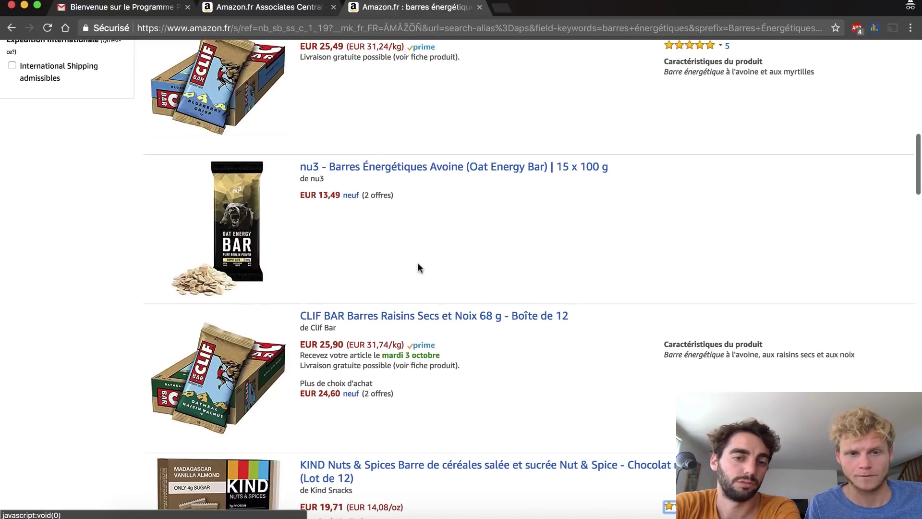
click(435, 177)
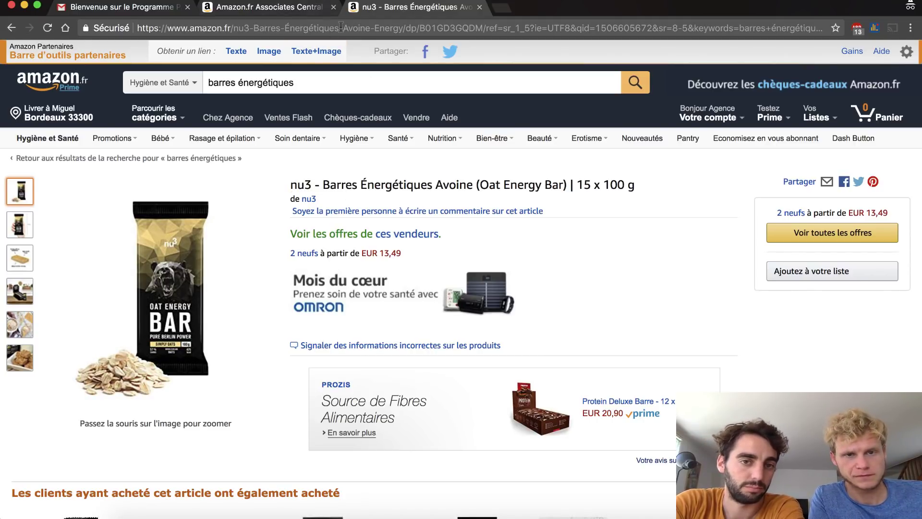
click(370, 28)
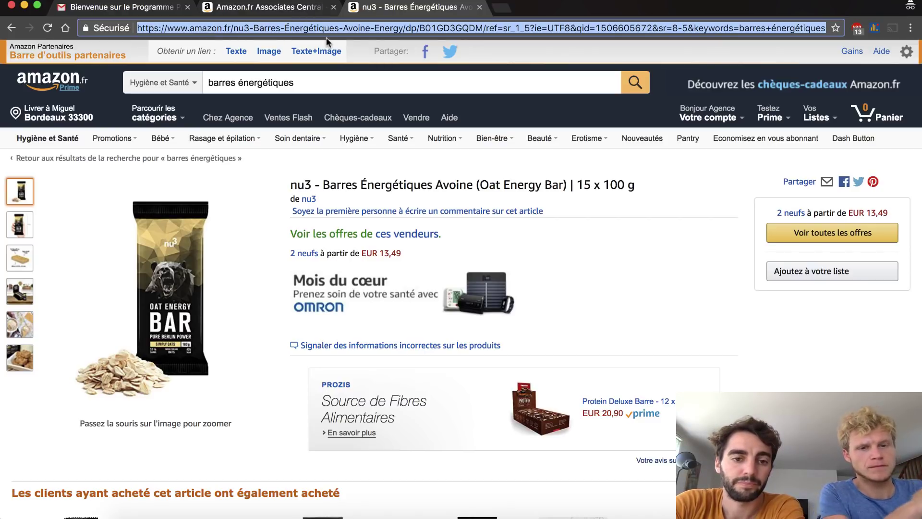
key(Tab)
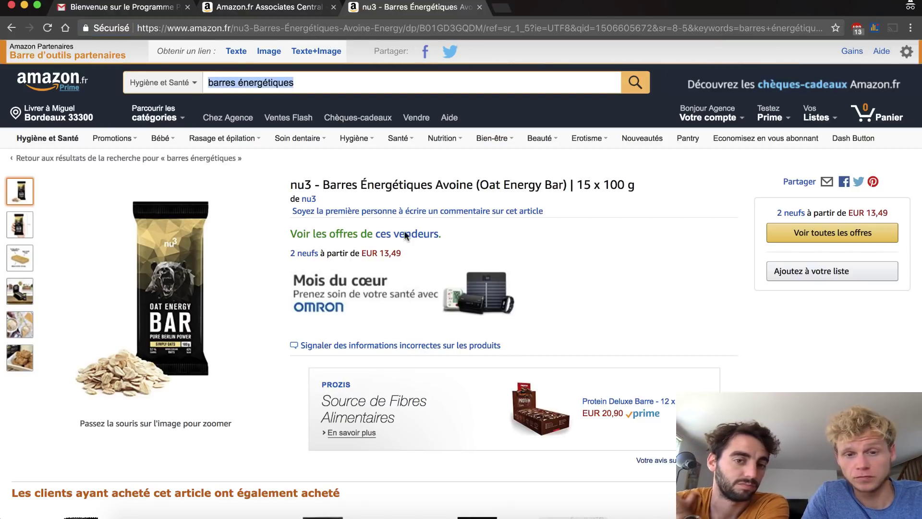
click(5, 26)
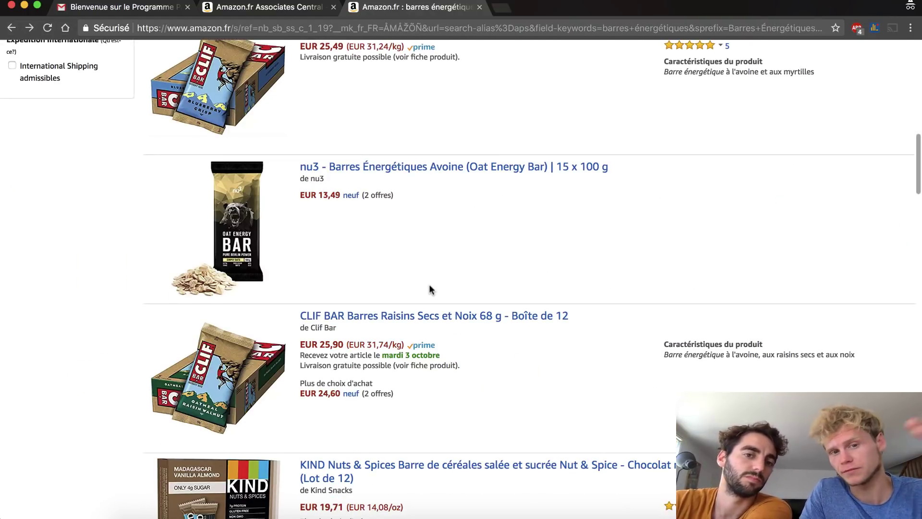
- Search Associates Central's Liens Rapides for 'barres énergétiques'
click(285, 13)
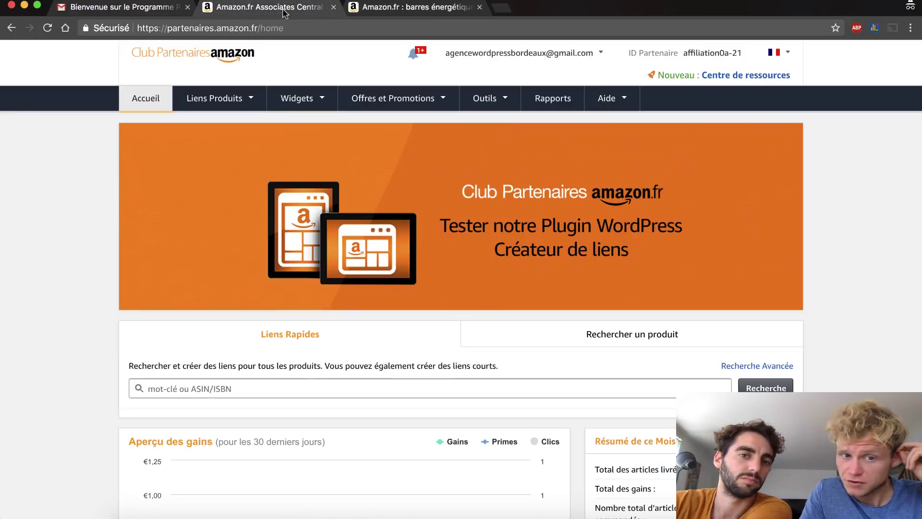
click(241, 392)
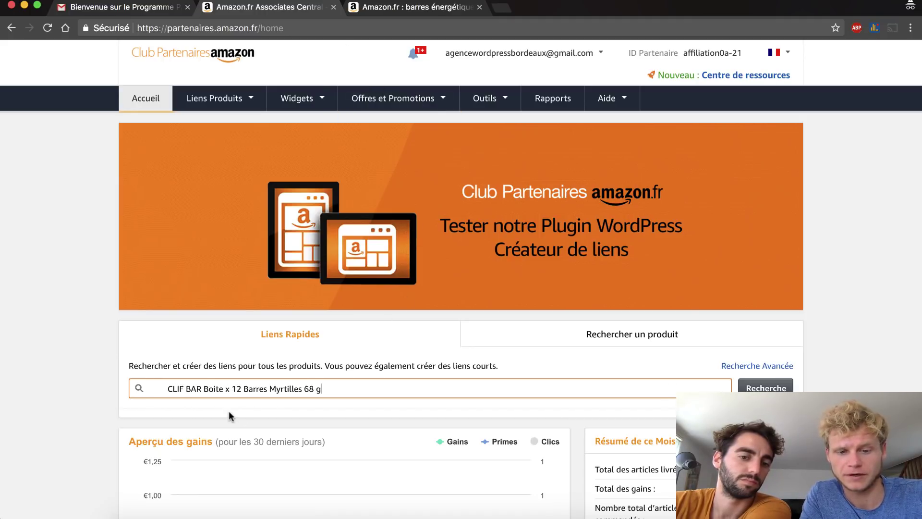
text(barres éné)
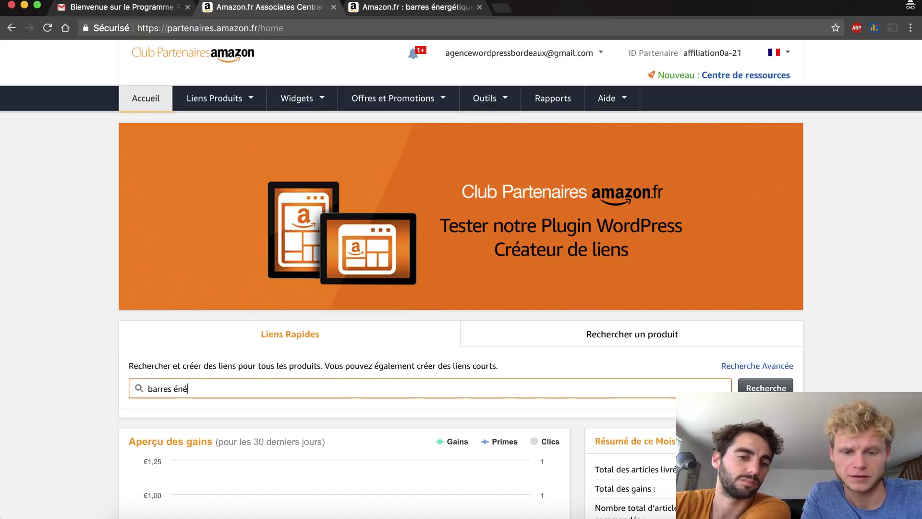
text(ergi)
text(t)
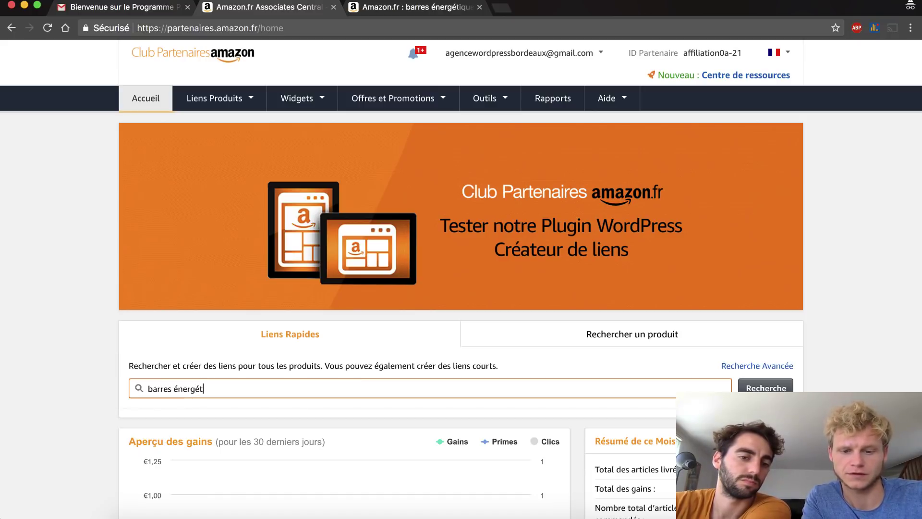
text(iques)
key(Return)
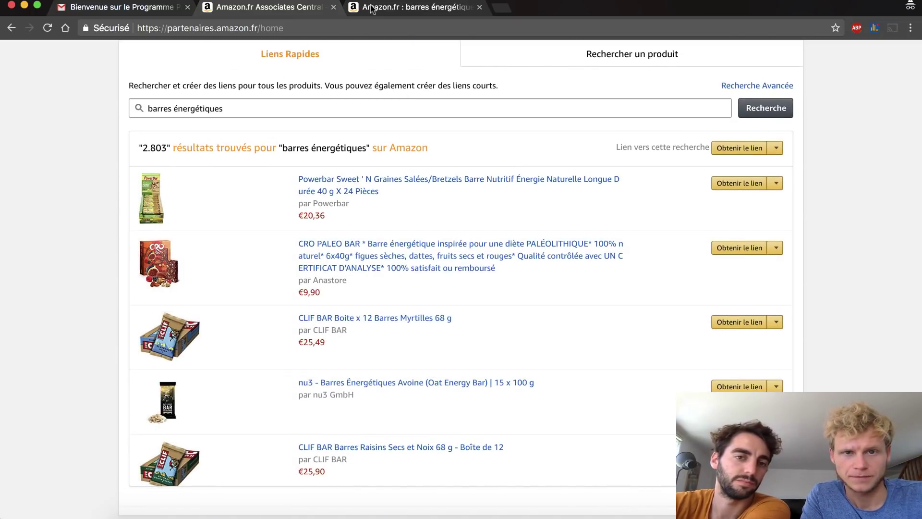
- Compare with the Amazon.fr results, then choose Obtenir le lien on the nu3 oat energy bar row
click(412, 6)
scroll(416, 192, up, 7)
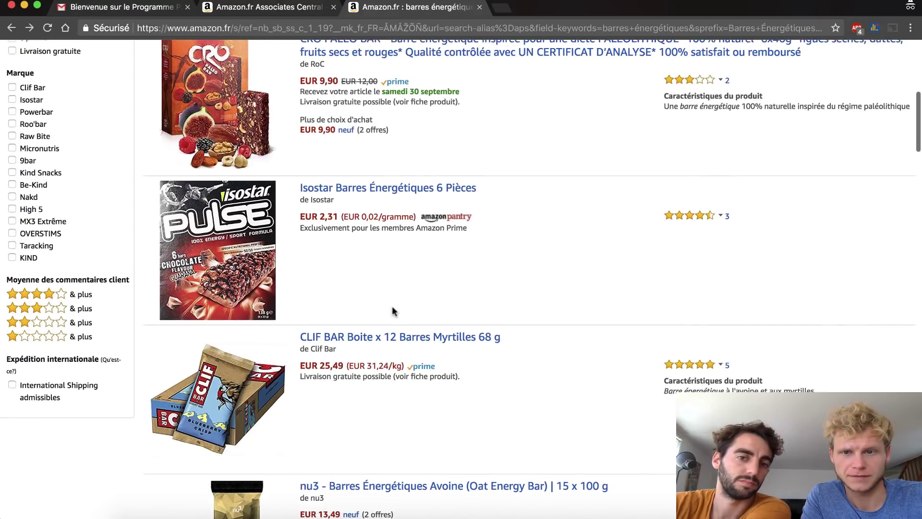
click(312, 9)
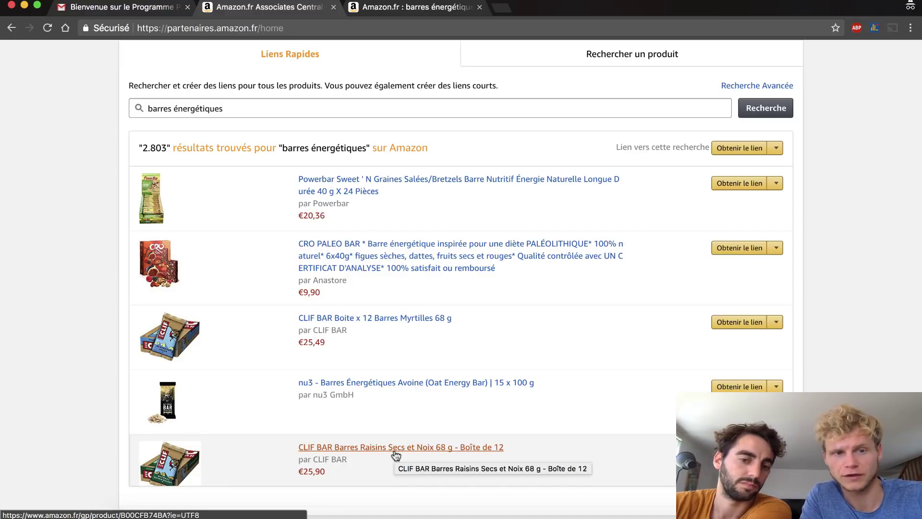
scroll(394, 454, down, 4)
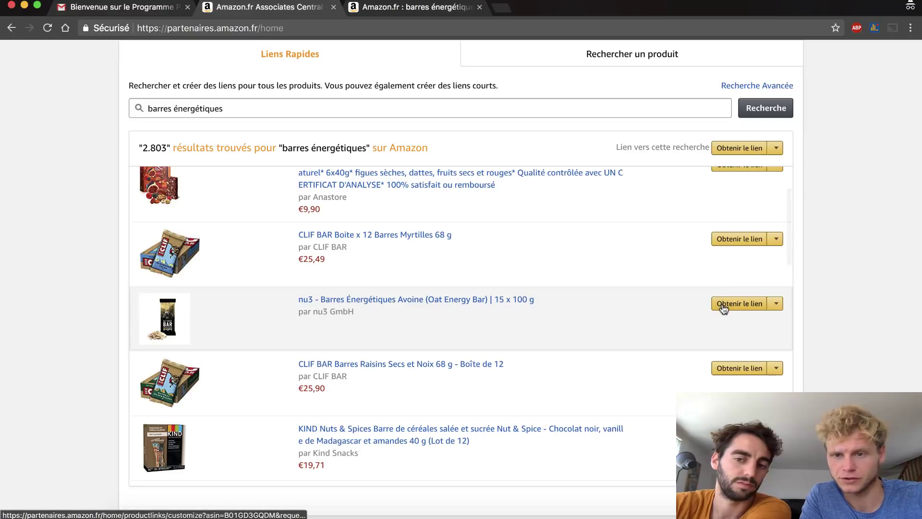
click(723, 306)
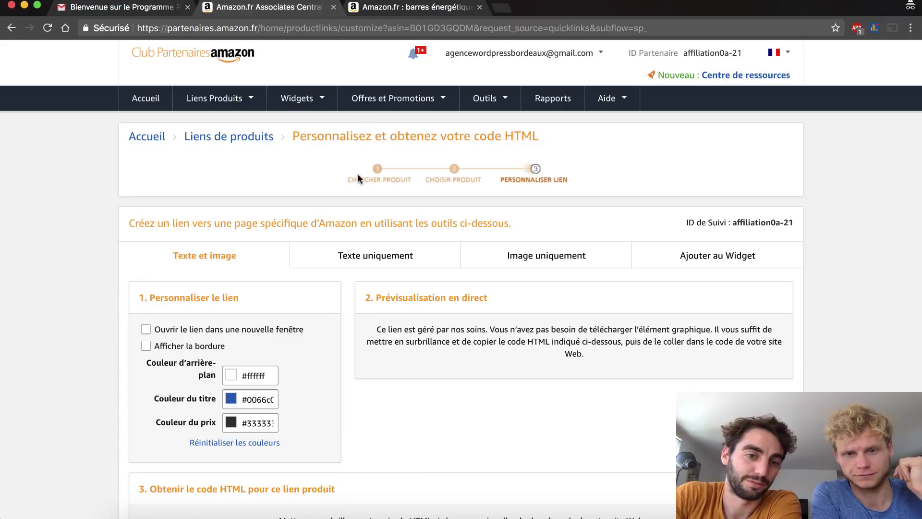
- Leave the product links error page and return to the Associates Central home's Liens Rapides search box
click(247, 138)
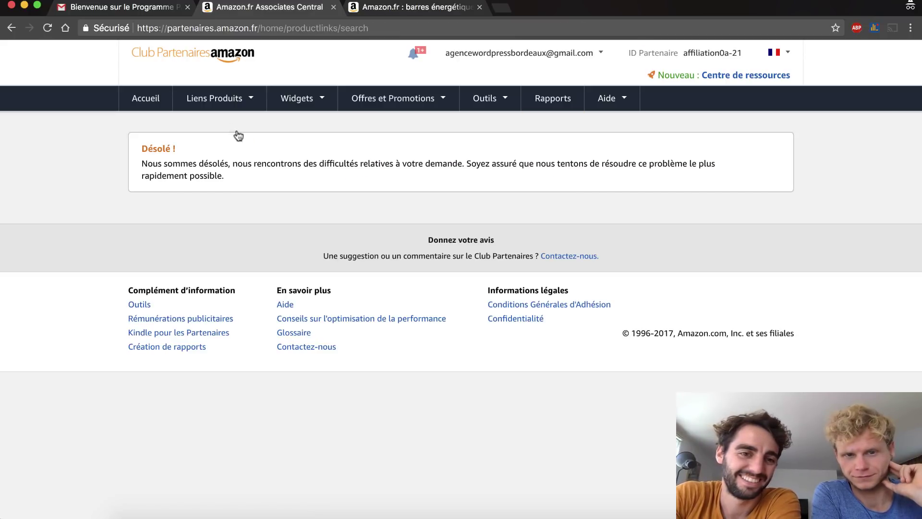
click(194, 99)
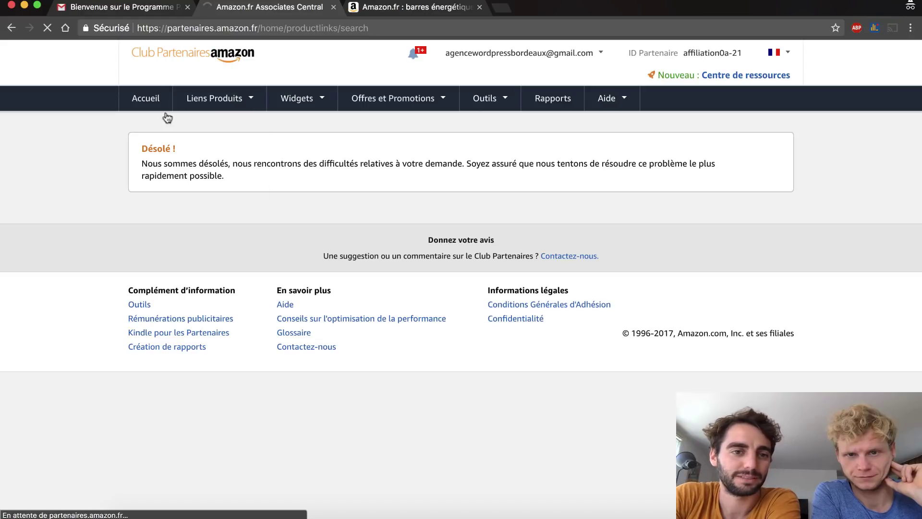
click(140, 95)
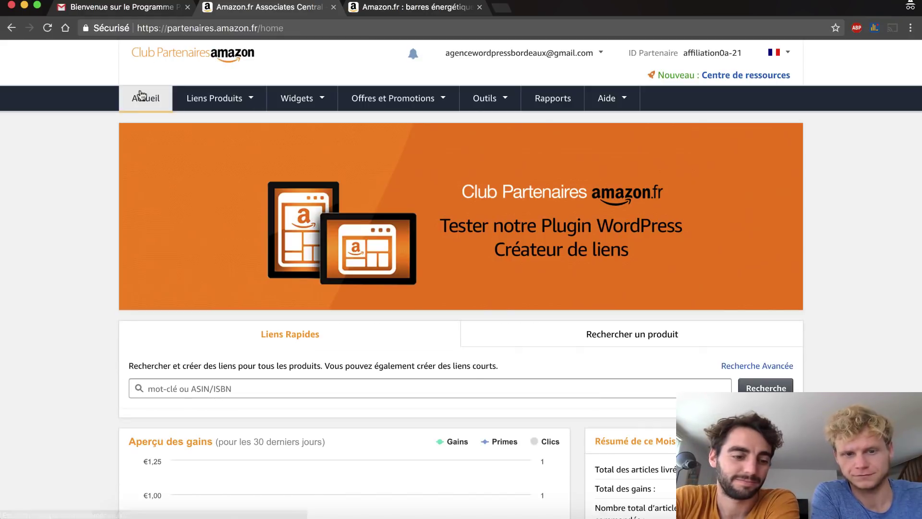
click(254, 384)
- Search quick links for 'barres énergetiques', fixing the typo, and scroll to the nu3 oat bar row
text(b)
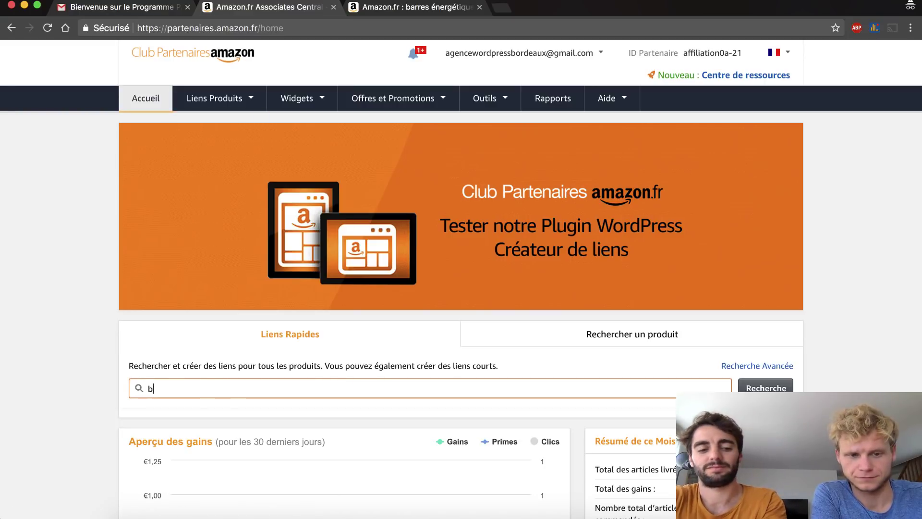
text(ar )
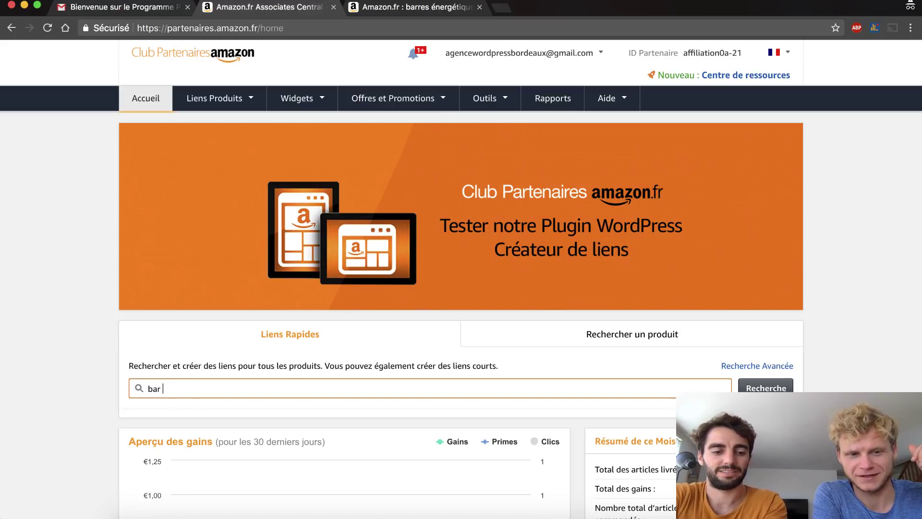
text(energetiénerge)
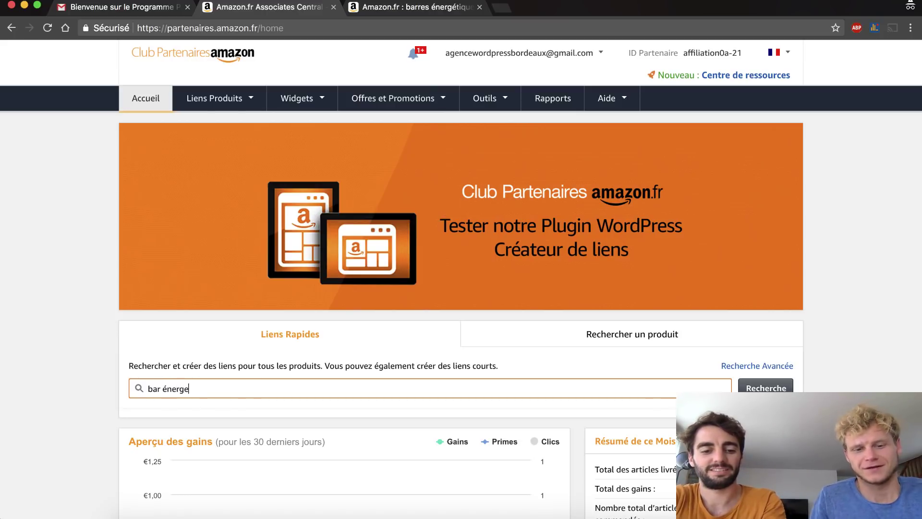
text(tiques)
key(Return)
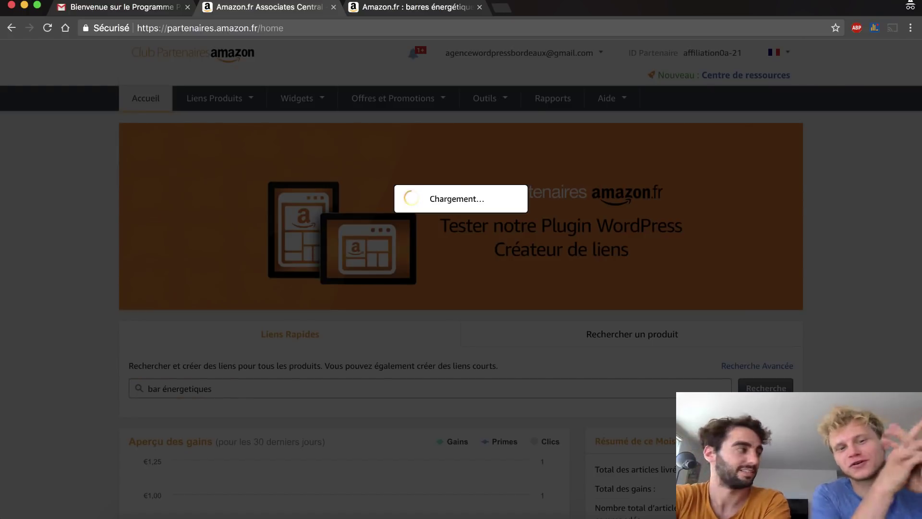
scroll(461, 279, down, 5)
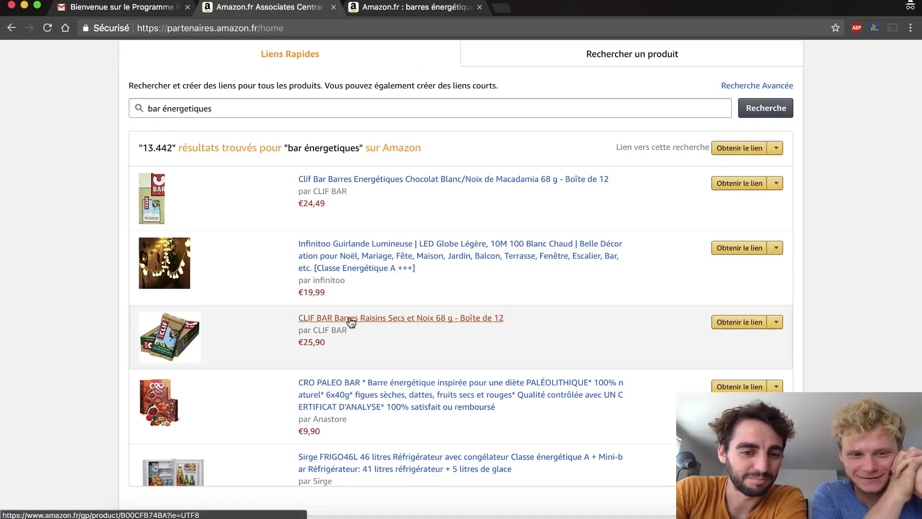
click(159, 111)
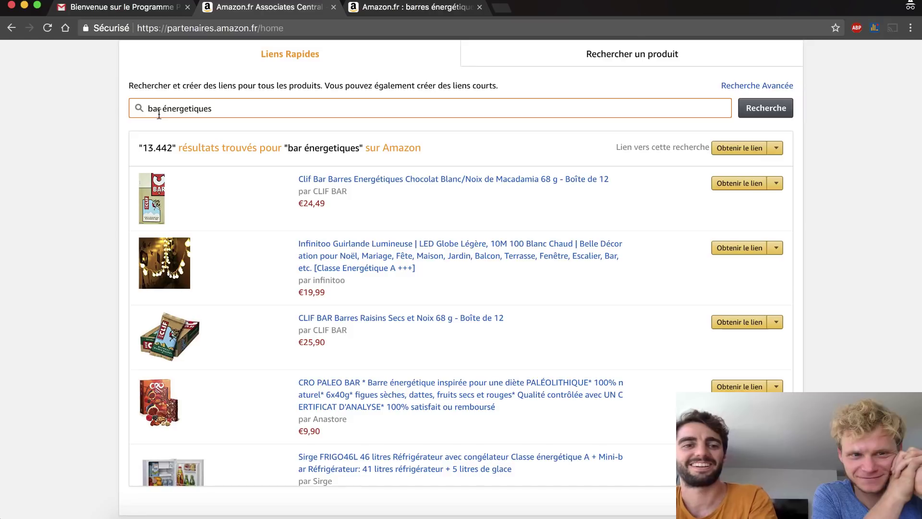
click(155, 110)
text(res)
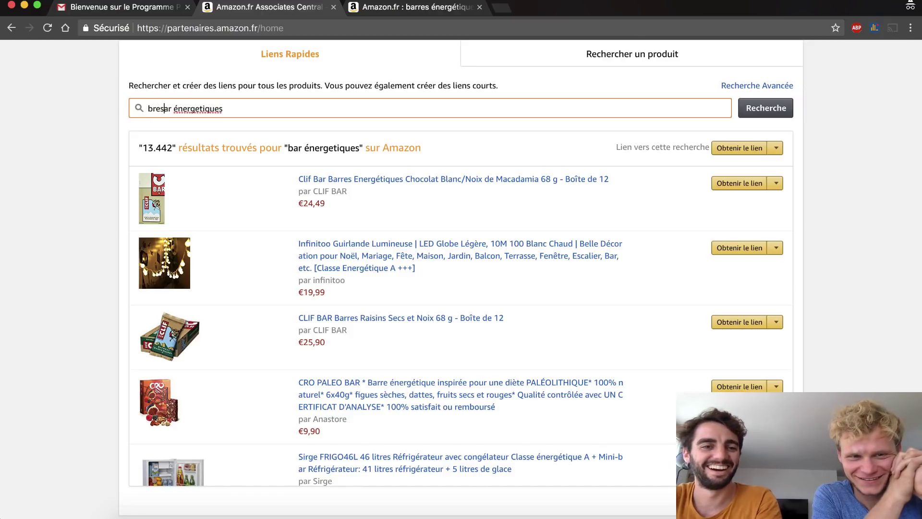
key(BackSpace)
key(BackSpace)
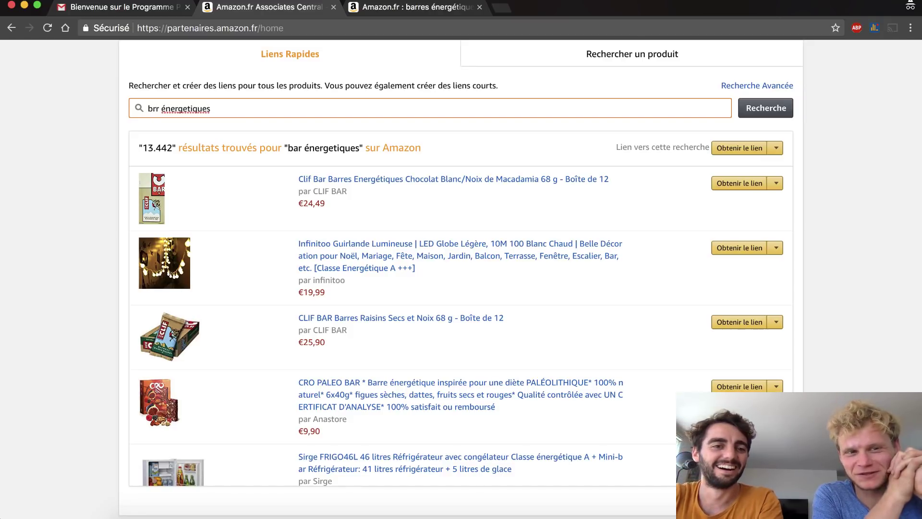
key(Right)
text(res)
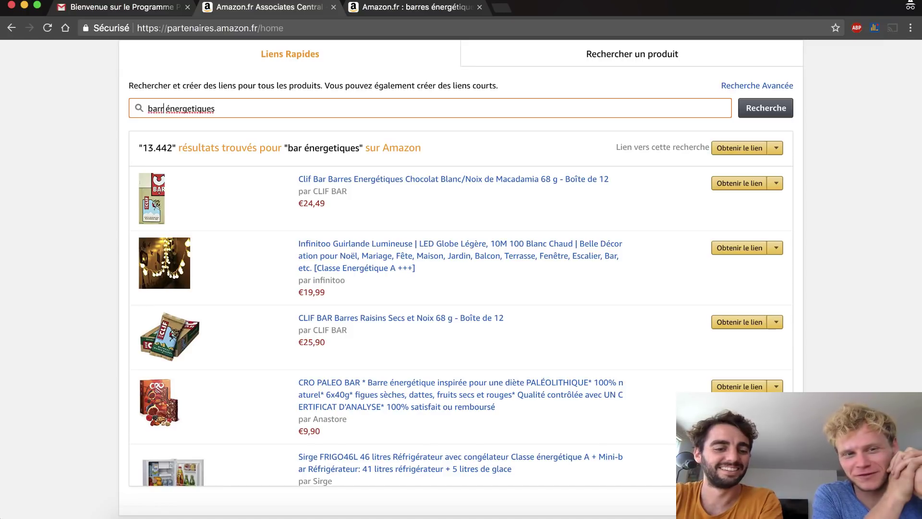
key(Return)
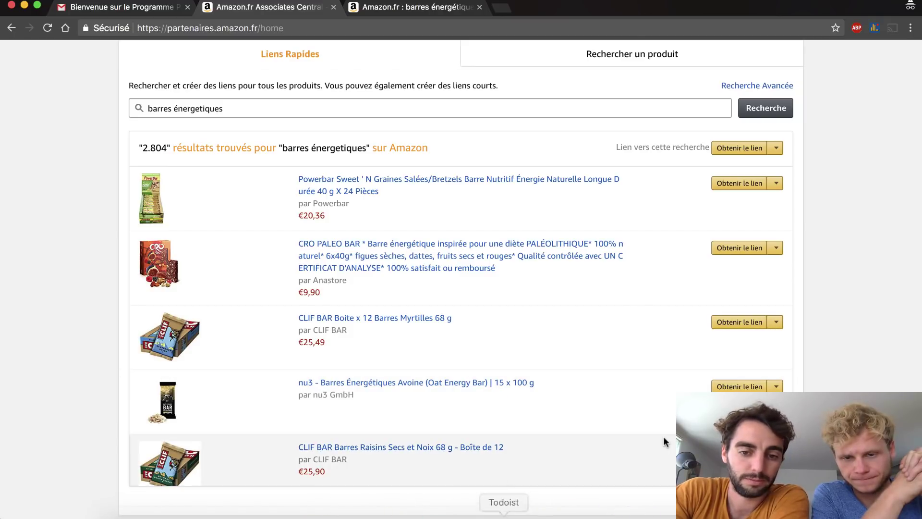
scroll(665, 441, down, 3)
scroll(665, 441, down, 1)
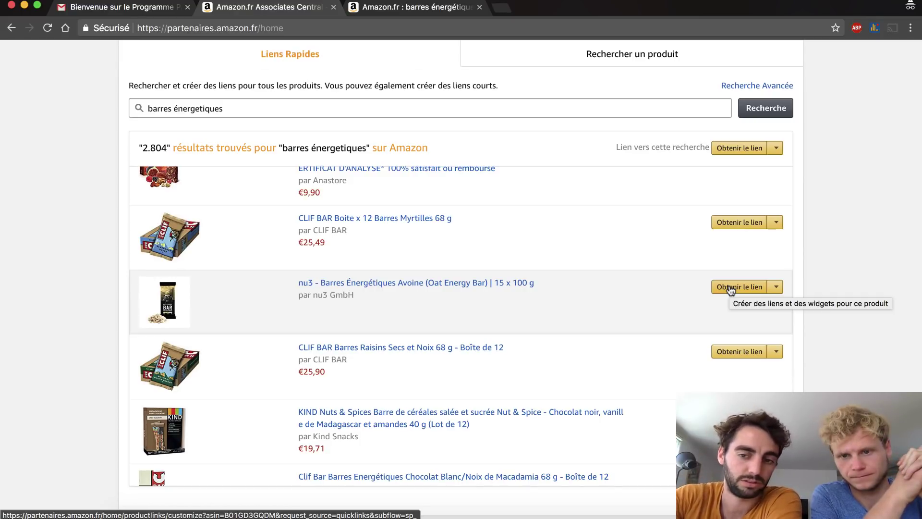
- Generate the nu3 bar's text link (ASIN B01GD3GQDM) and select and copy the full affiliate URL
click(775, 287)
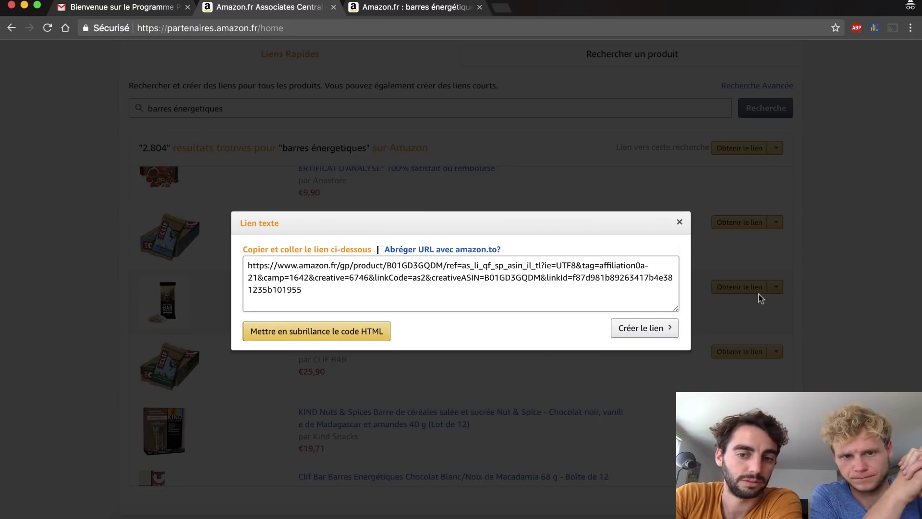
click(682, 223)
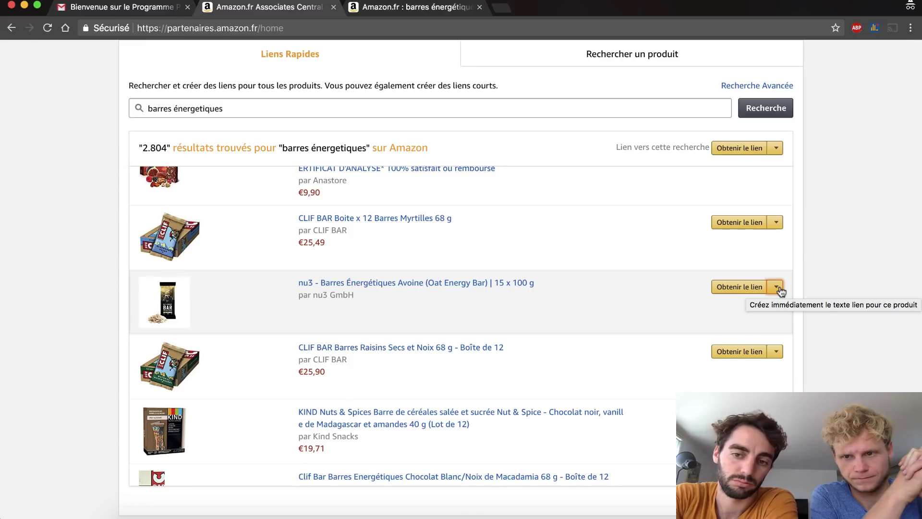
click(777, 287)
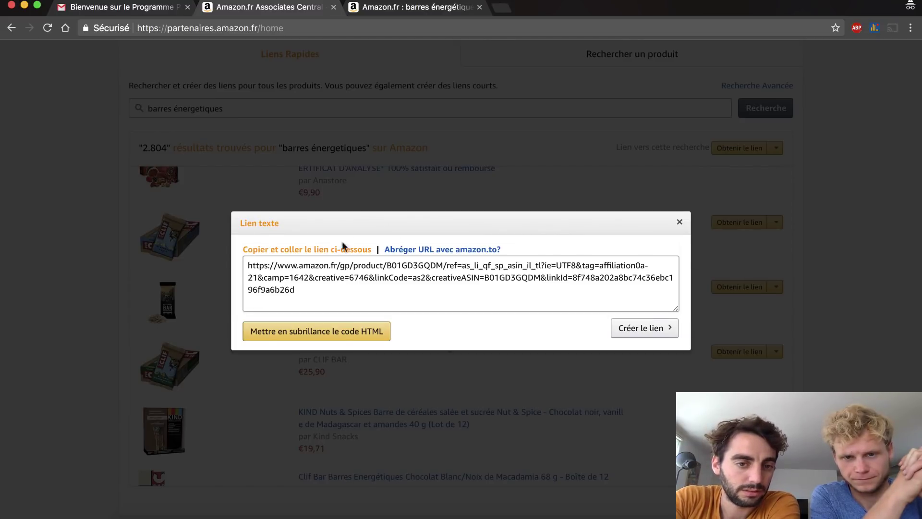
drag(248, 265, 444, 264)
key(super+c)
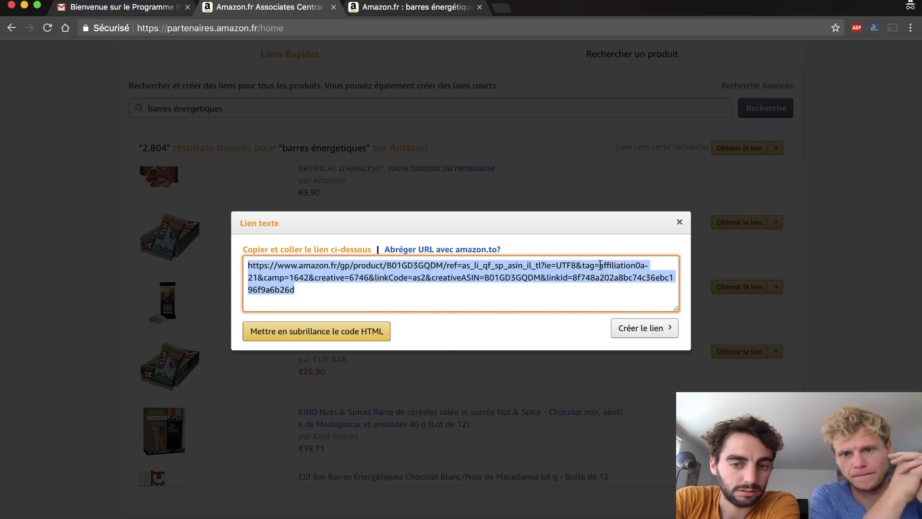
click(619, 271)
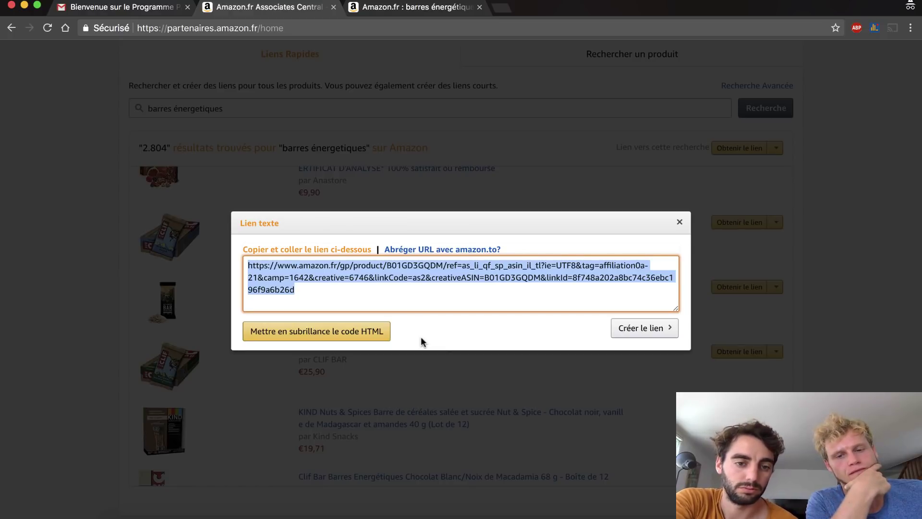
mouse_move(624, 512)
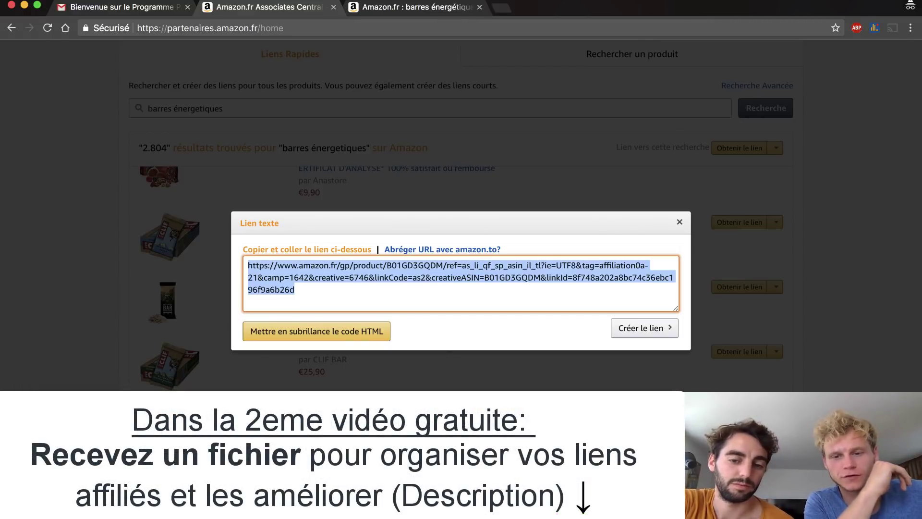
- Paste the affiliate link into a new TextEdit document under a 'Barres énergétiques' heading, then return to WordPress
key(super+v)
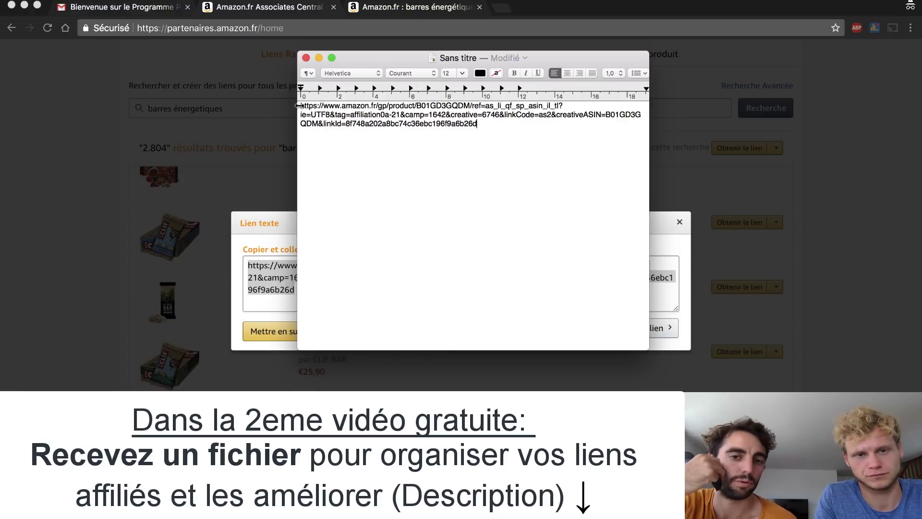
key(Return)
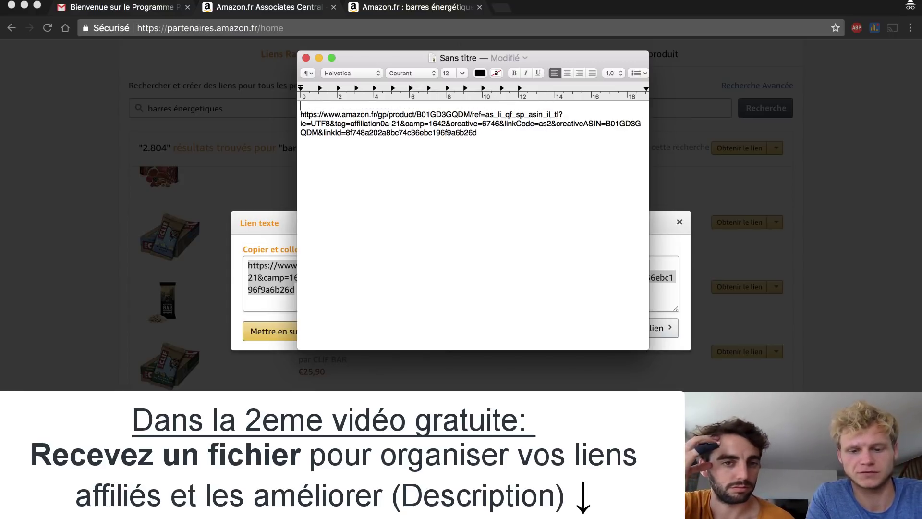
text(Barres )
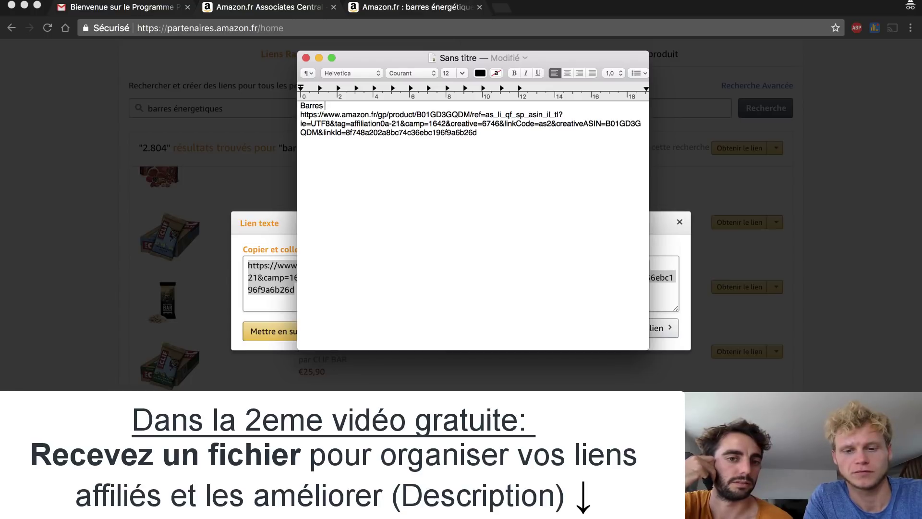
text(energétiques)
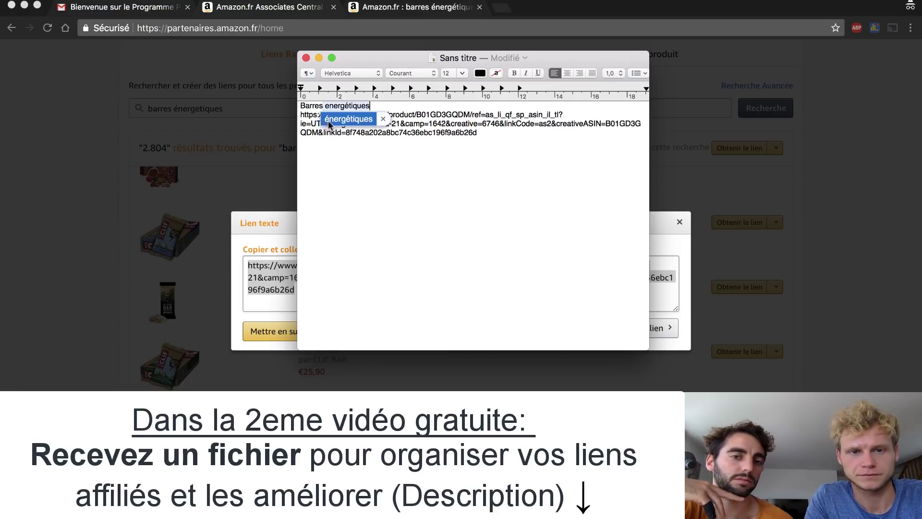
click(331, 119)
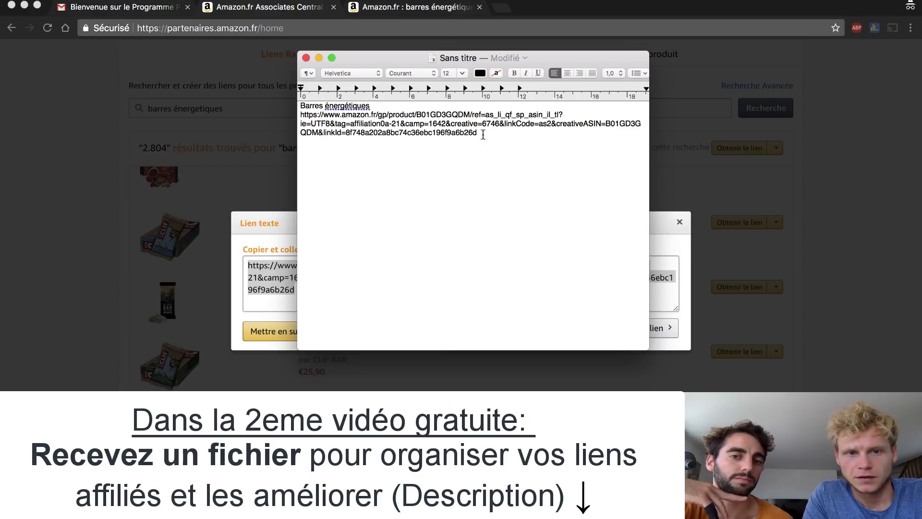
drag(483, 135, 258, 117)
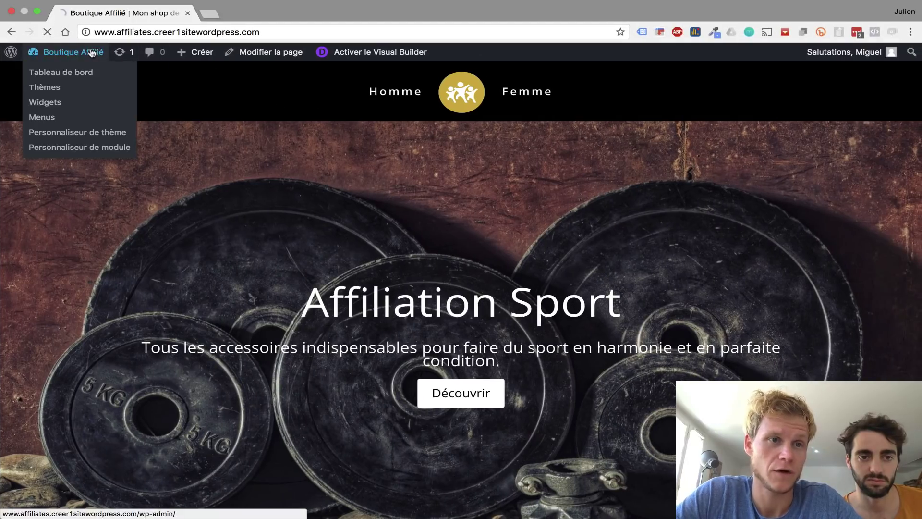
click(91, 53)
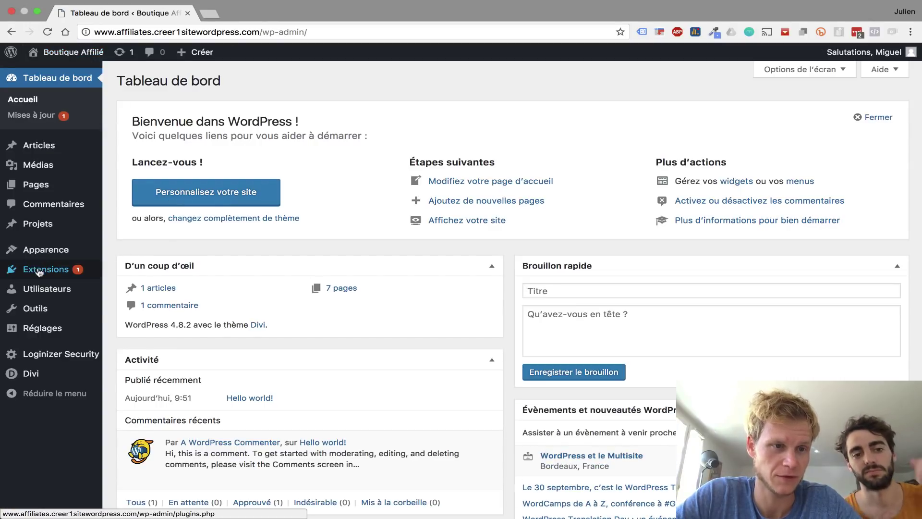
- Search the plugin directory for 'woocommerce' and install WooCommerce
mouse_move(40, 271)
click(127, 287)
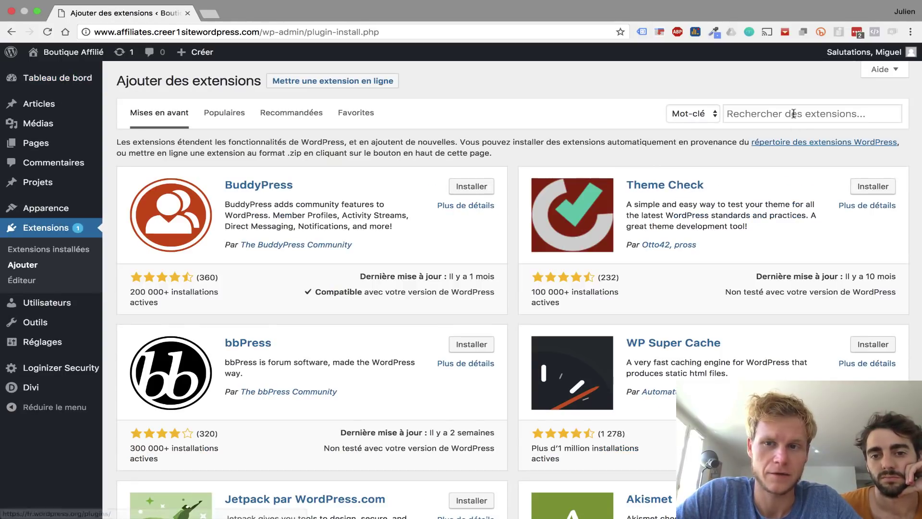
click(793, 113)
text(woocommerce)
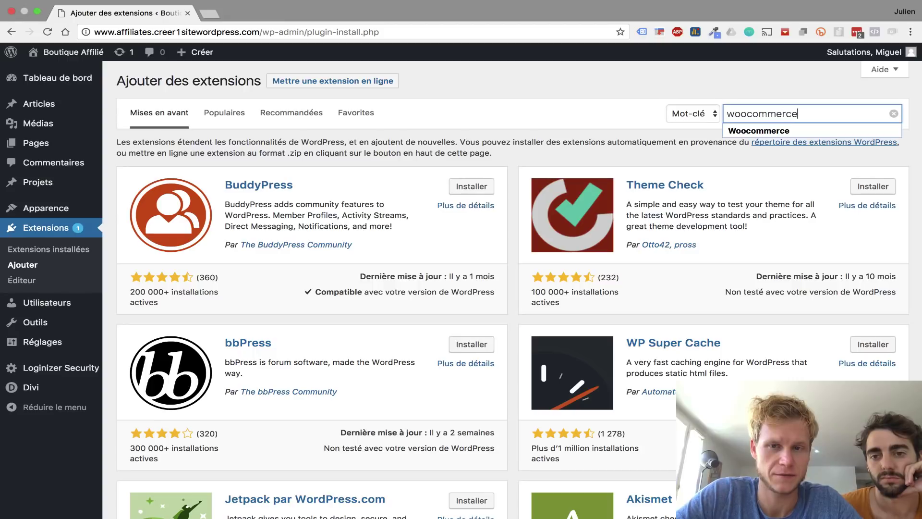
key(Return)
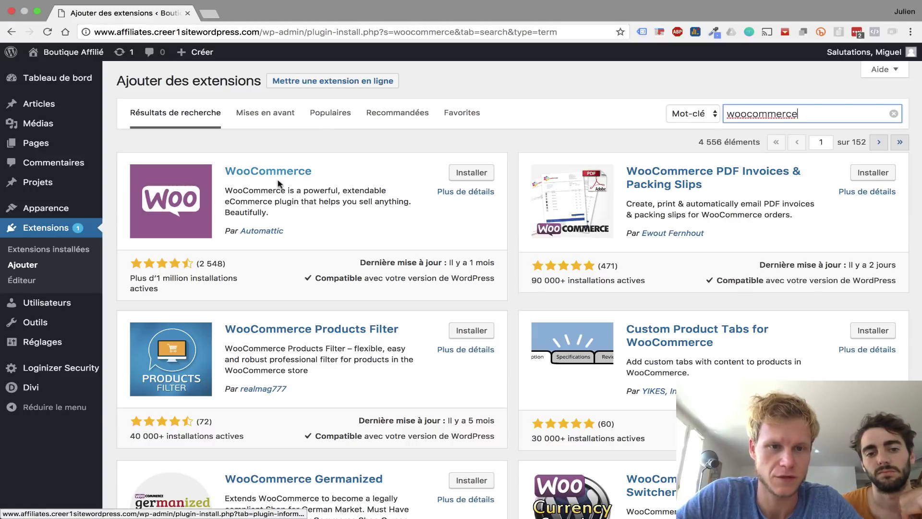
click(475, 174)
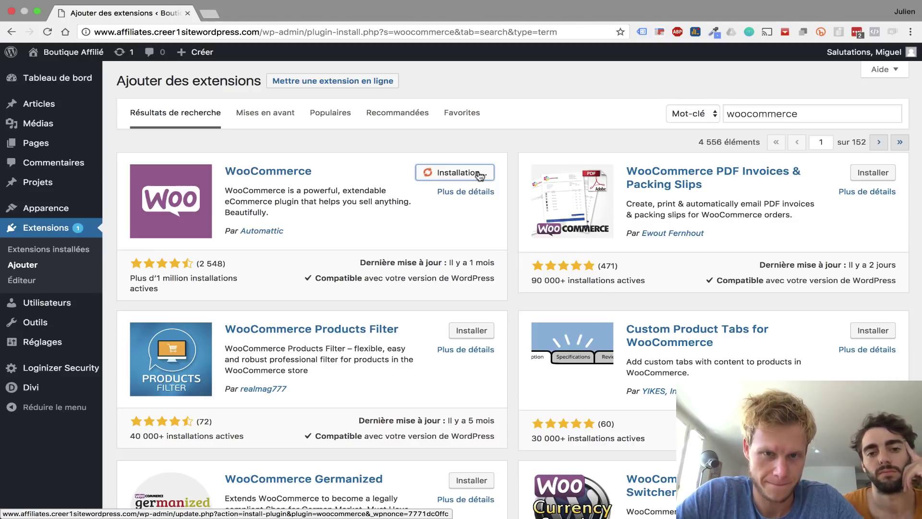
- Review WooCommerce's plugin details, then activate it
click(456, 194)
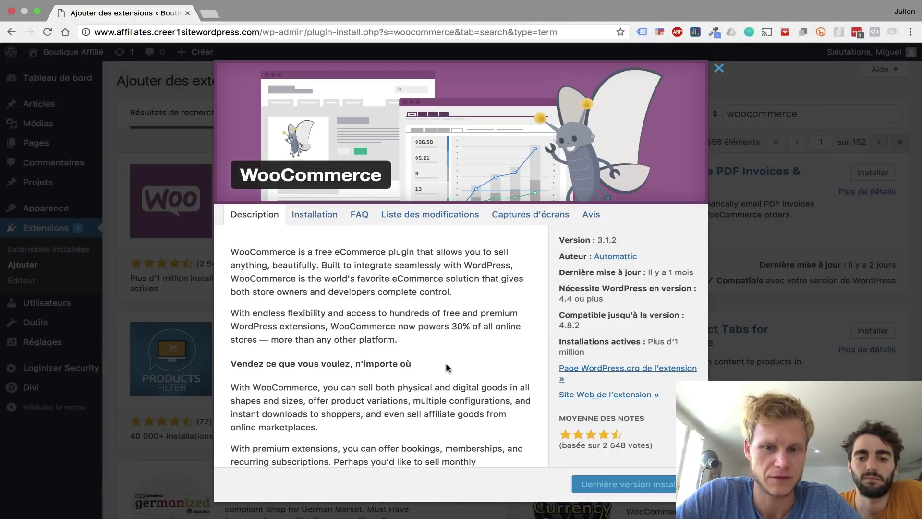
scroll(451, 336, down, 5)
scroll(636, 269, up, 5)
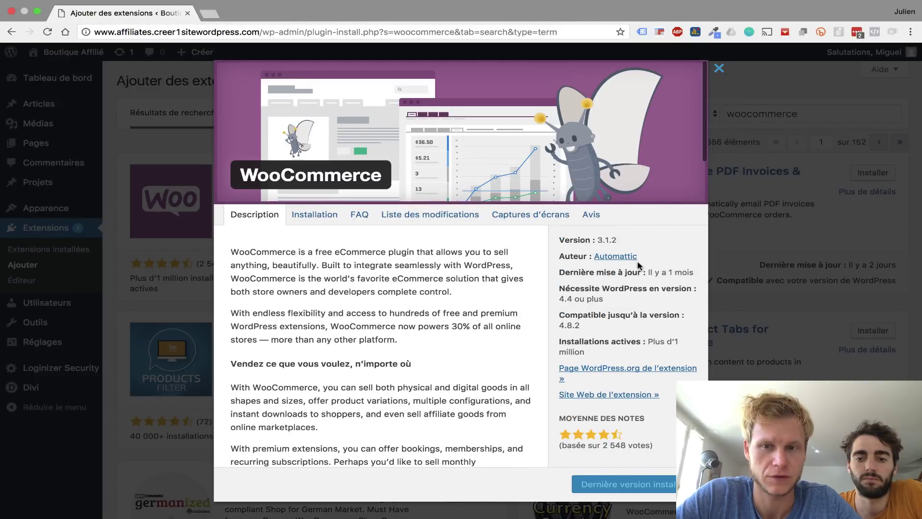
click(719, 68)
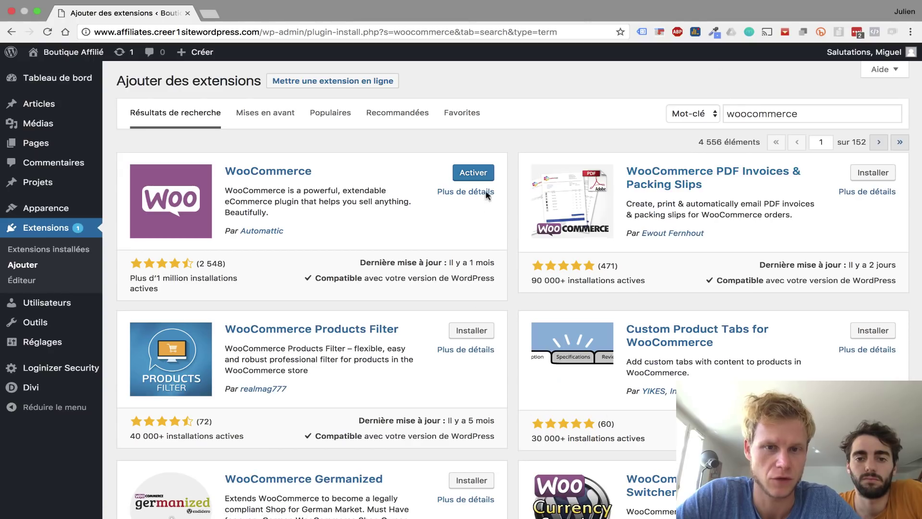
click(480, 177)
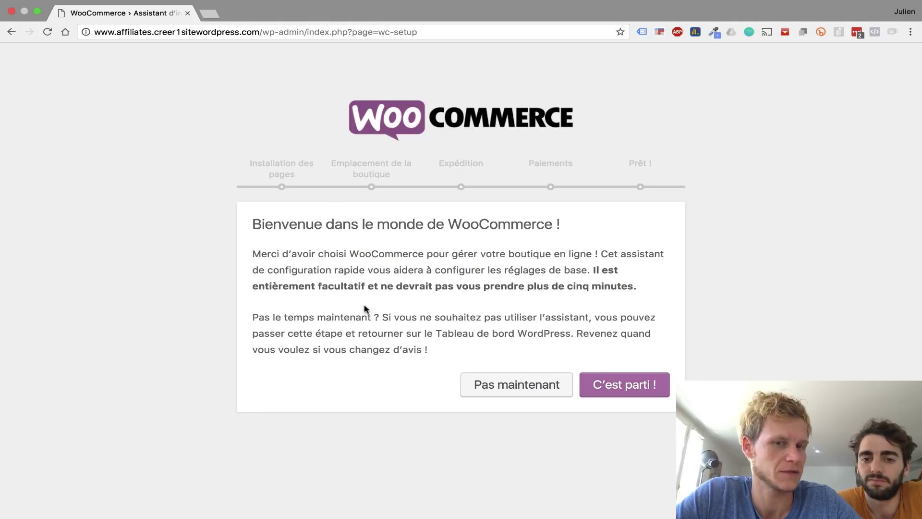
- Start the WooCommerce setup wizard and skip automatic shop page creation
click(607, 389)
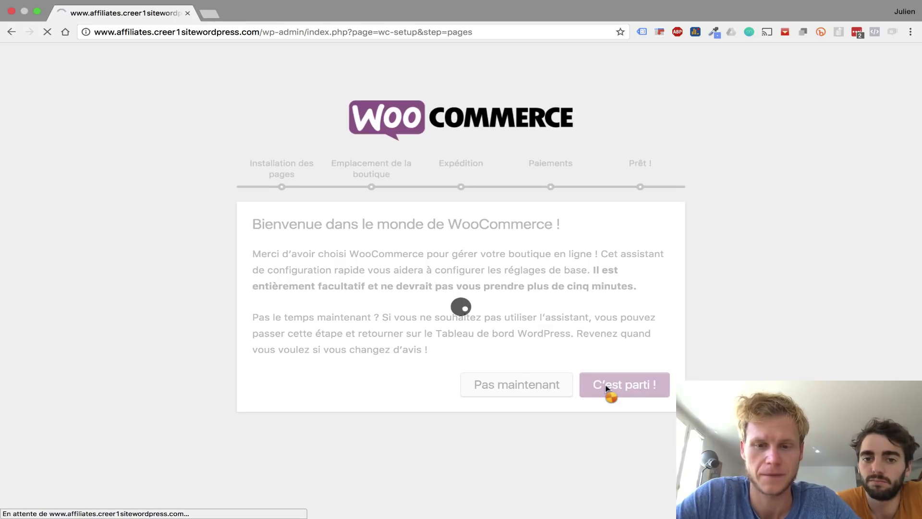
scroll(523, 329, down, 3)
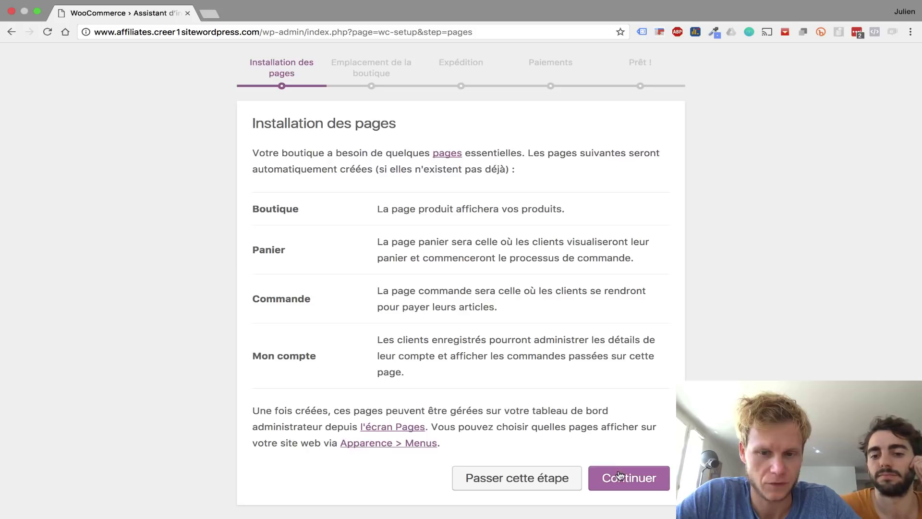
click(527, 479)
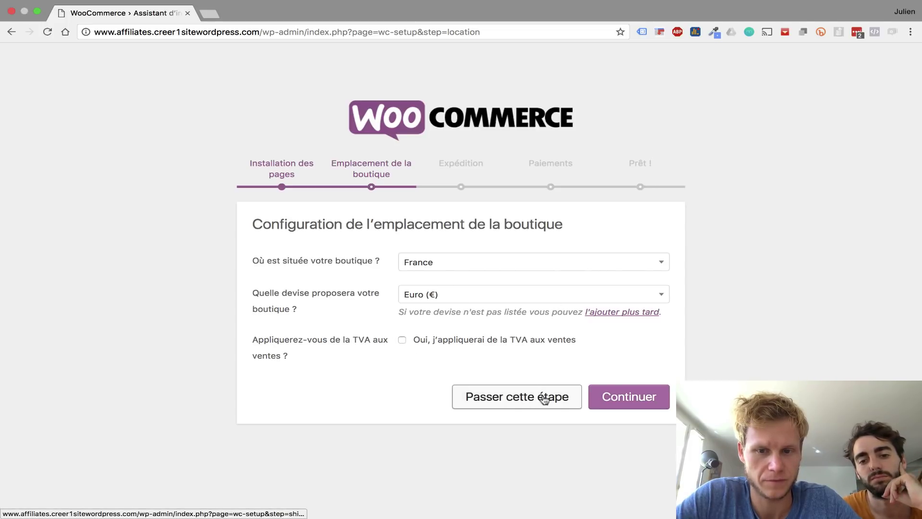
- Accept France/Euro location and kg/cm units, choose no payment method, and decline usage tracking
click(639, 400)
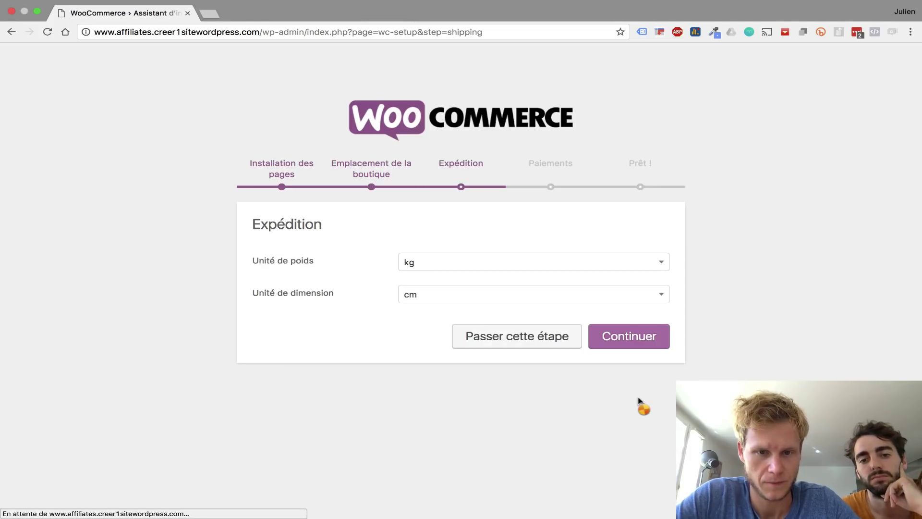
click(621, 336)
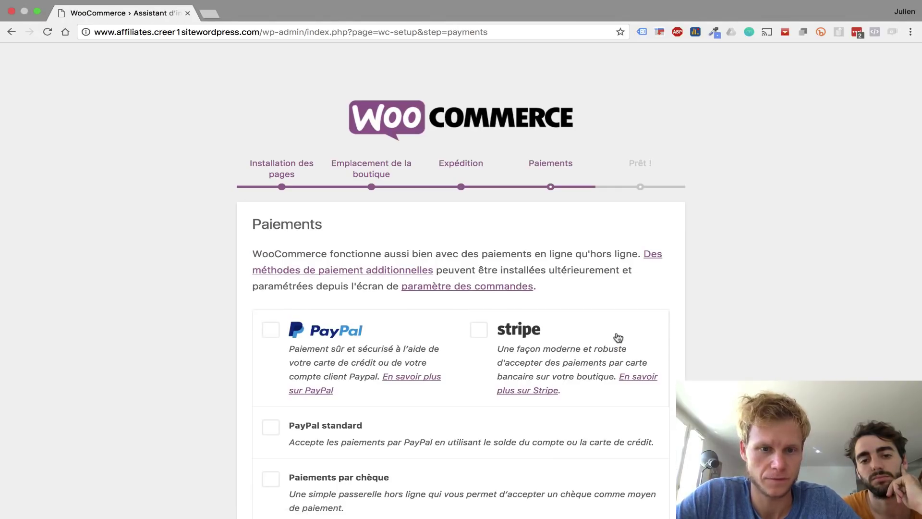
scroll(556, 346, down, 2)
scroll(556, 346, down, 3)
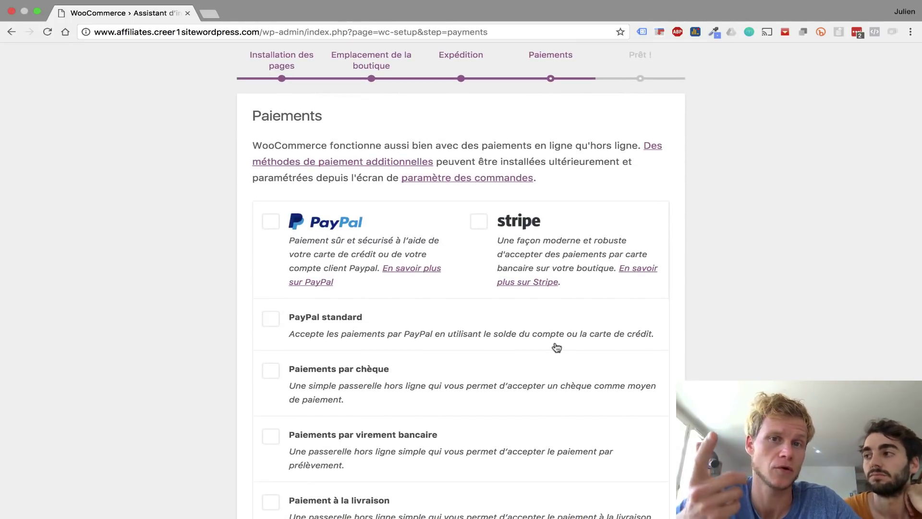
scroll(557, 346, down, 3)
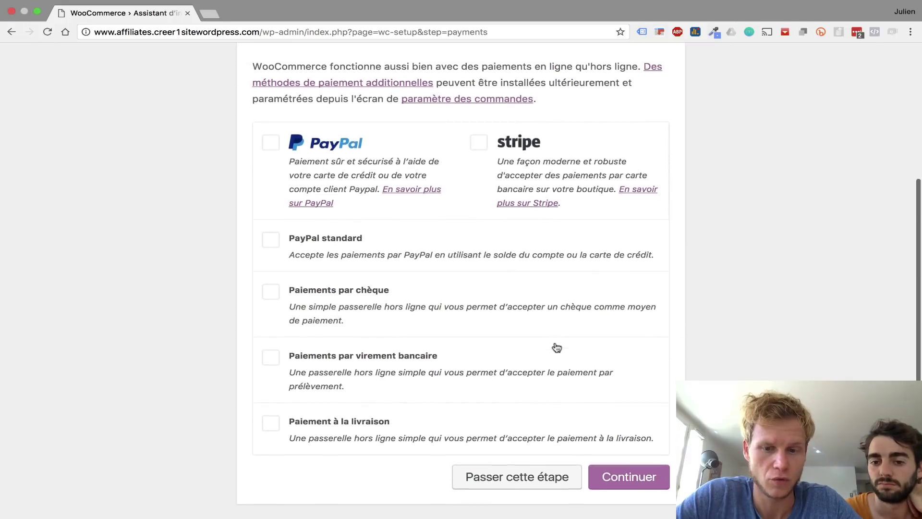
click(624, 480)
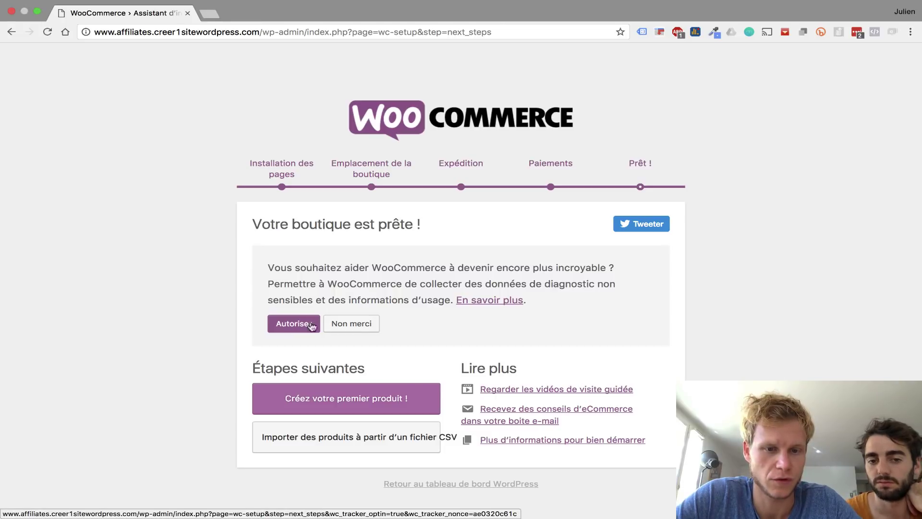
click(359, 329)
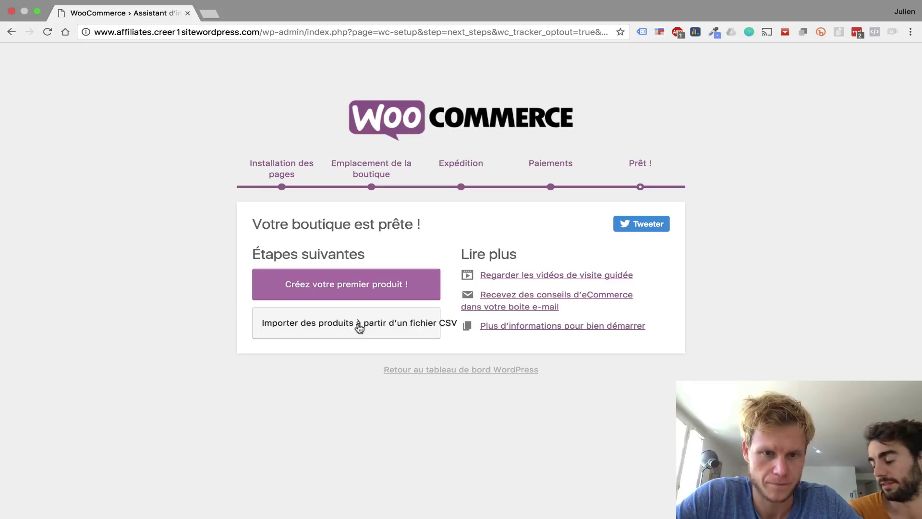
- Trash the Sample Page, restoring the accidentally trashed 'Etape 2 : Pendant' page
click(372, 286)
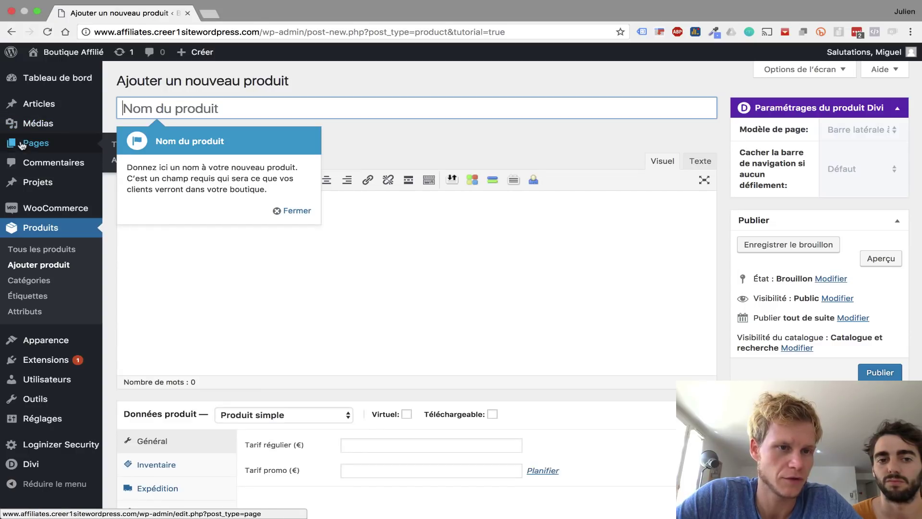
click(22, 144)
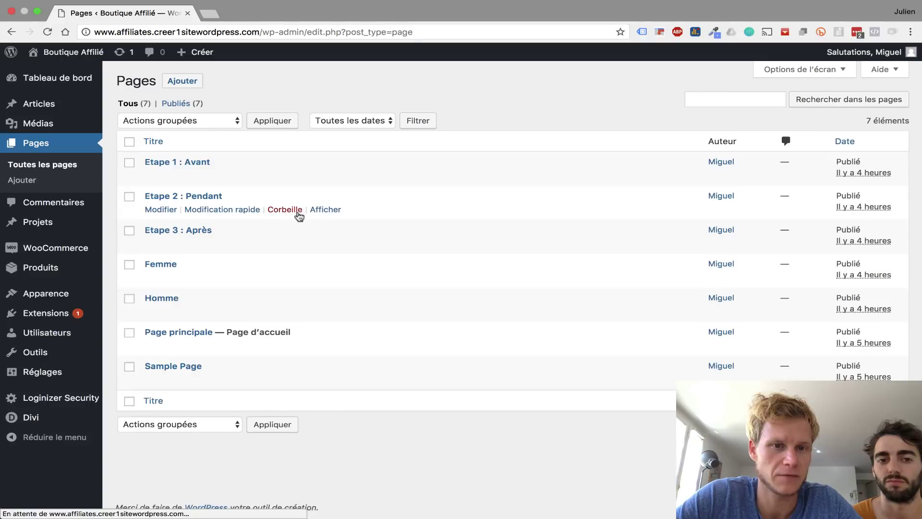
click(296, 212)
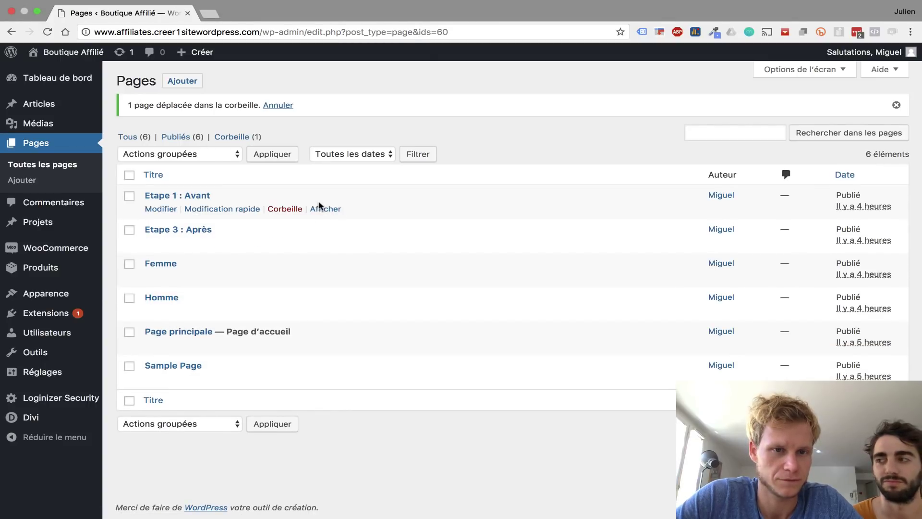
click(278, 105)
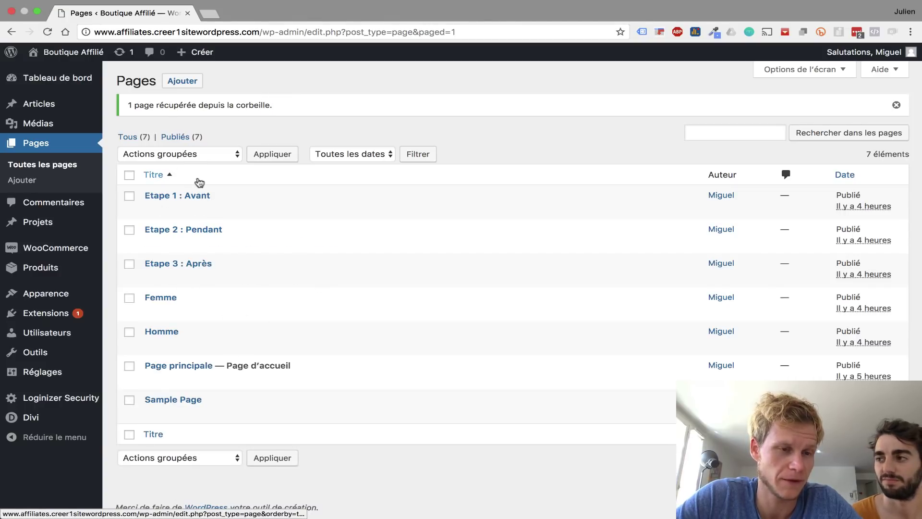
mouse_move(86, 266)
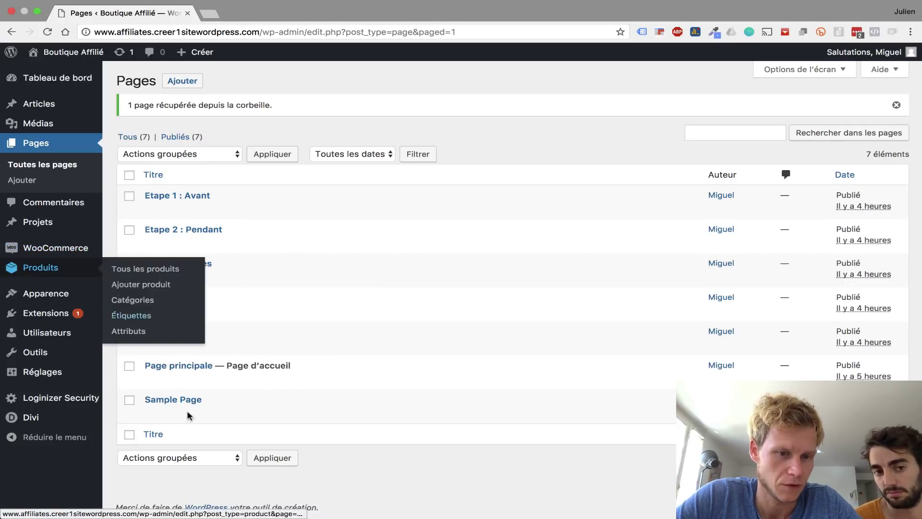
click(284, 414)
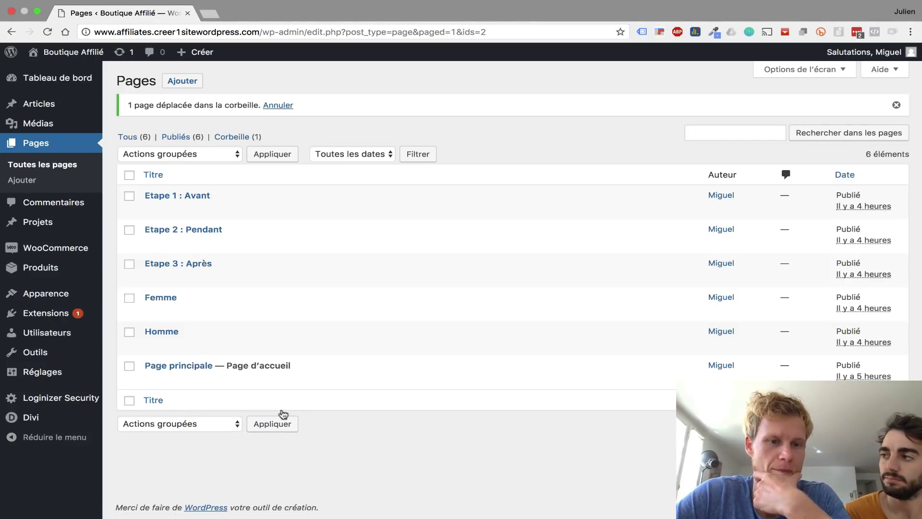
- Open the Boutique Affilié home page in a new tab from the admin bar
mouse_move(46, 301)
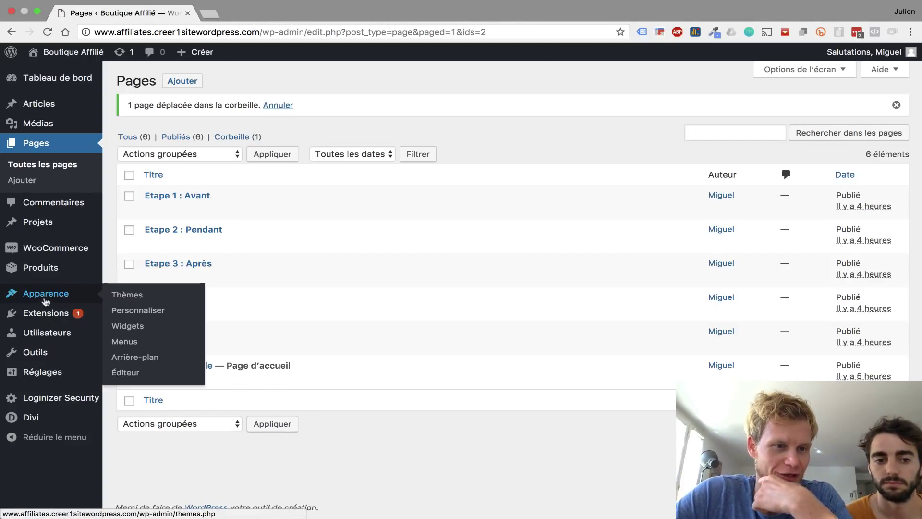
mouse_move(58, 267)
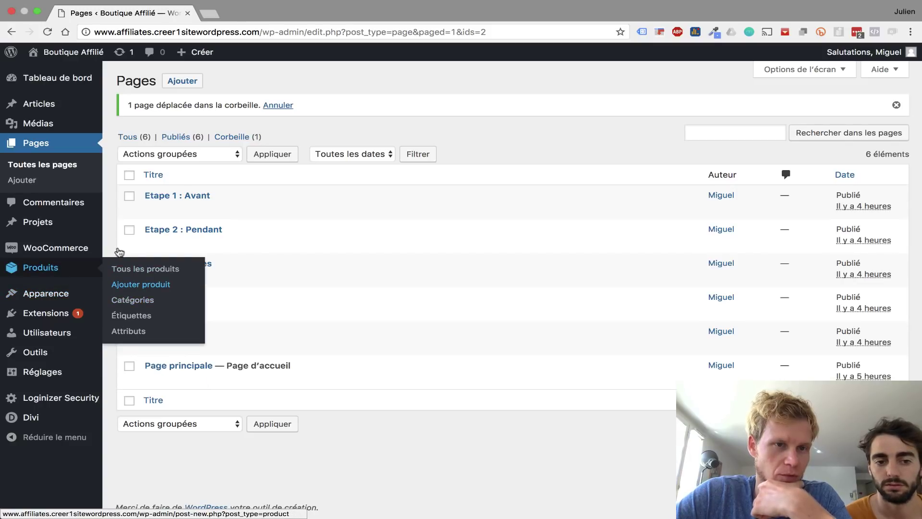
super+click(46, 56)
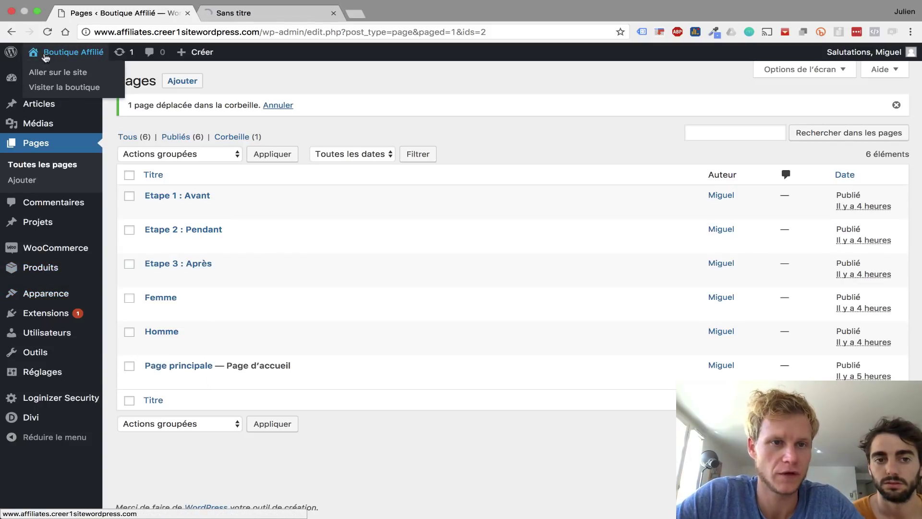
- View the Affiliation Sport home page and inspect the header cart icon's markup
click(239, 19)
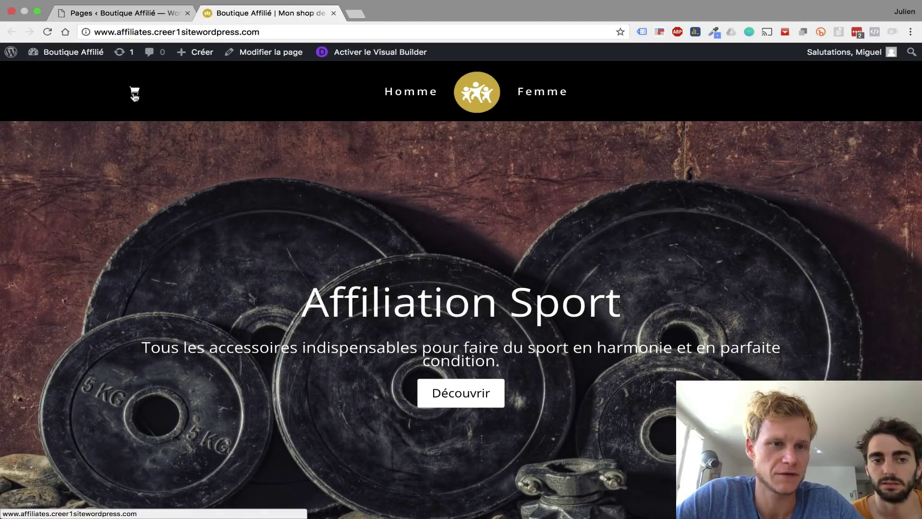
right_click(134, 90)
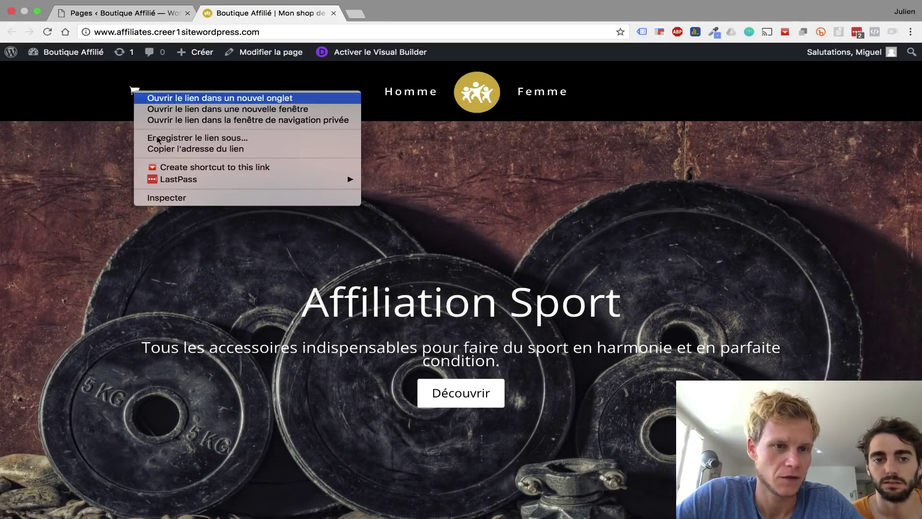
click(186, 199)
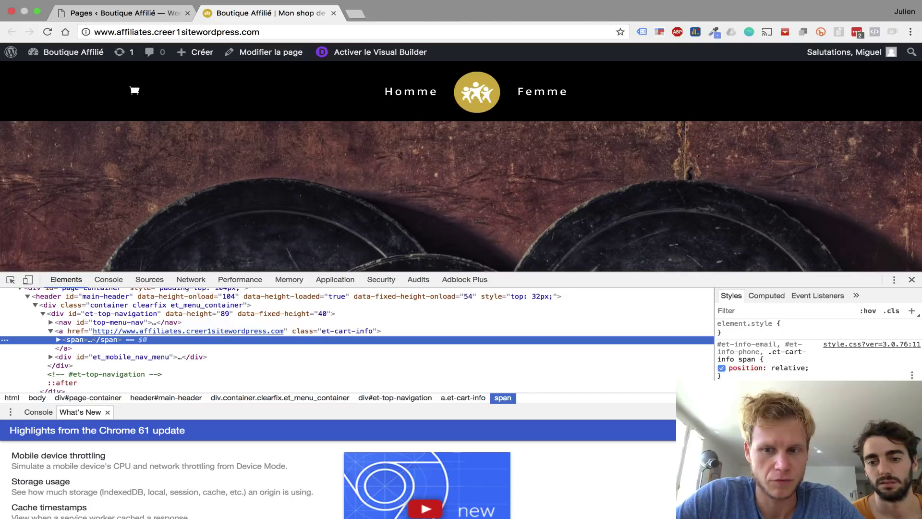
- Add display: none to the .et-cart-info rule in DevTools Styles to hide the header cart icon
scroll(816, 341, down, 8)
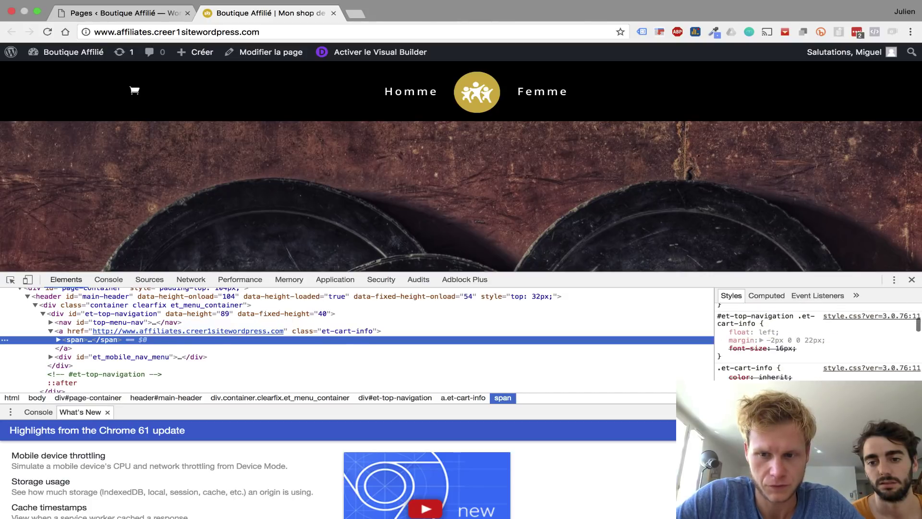
scroll(816, 341, down, 6)
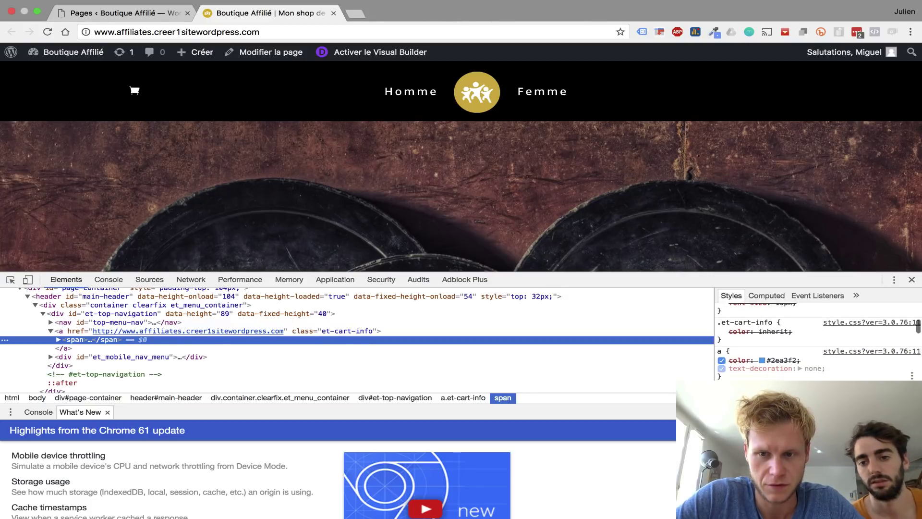
click(797, 334)
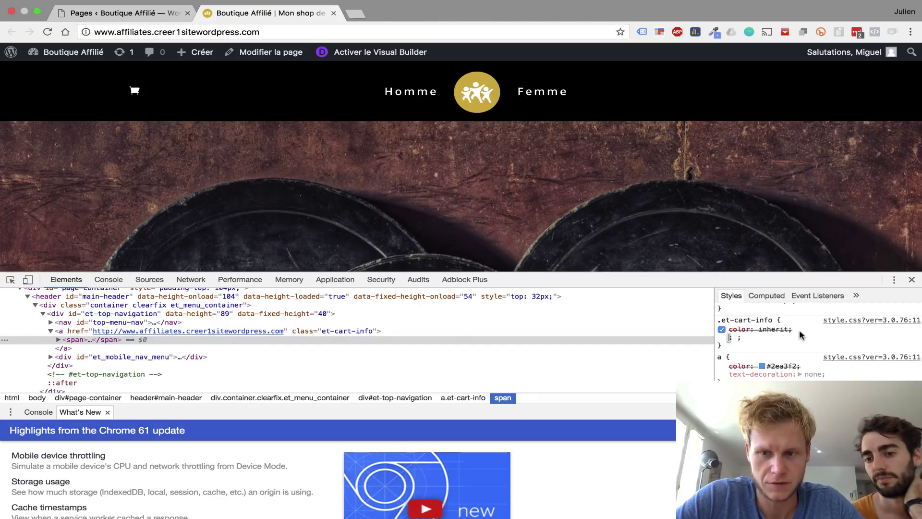
text(display)
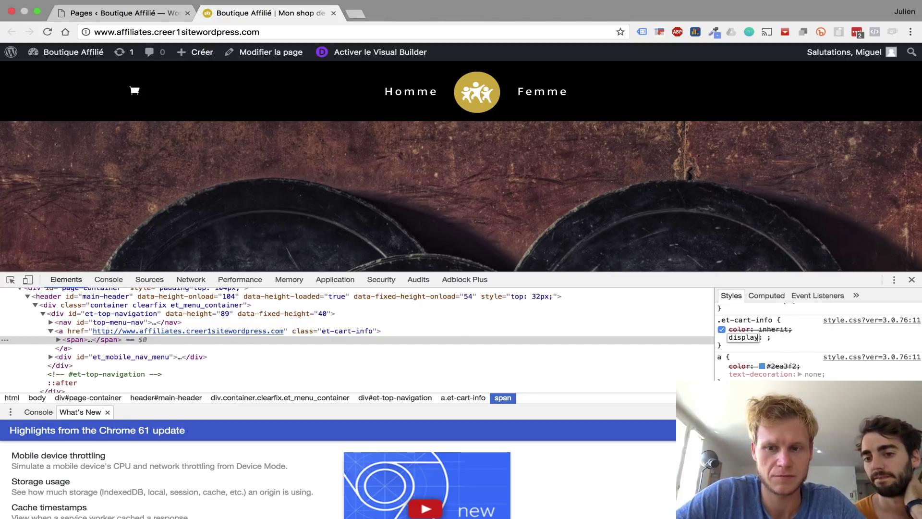
key(Tab)
text(none)
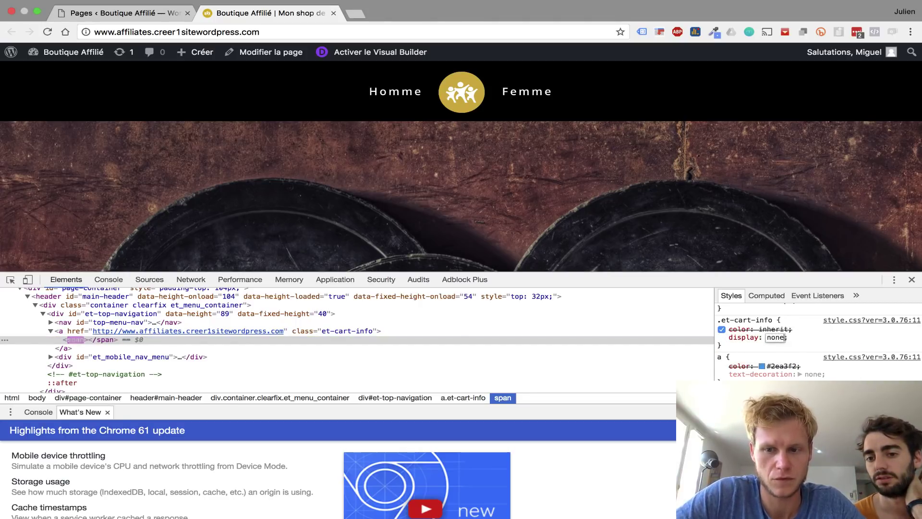
key(Return)
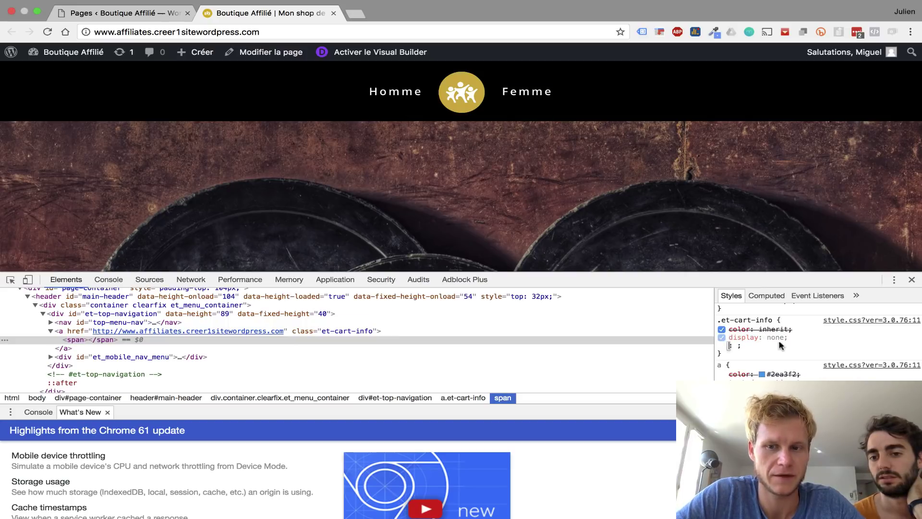
key(Escape)
- Select the whole .et-cart-info rule and return to the WordPress dashboard
triple_click(745, 329)
drag(729, 348, 718, 324)
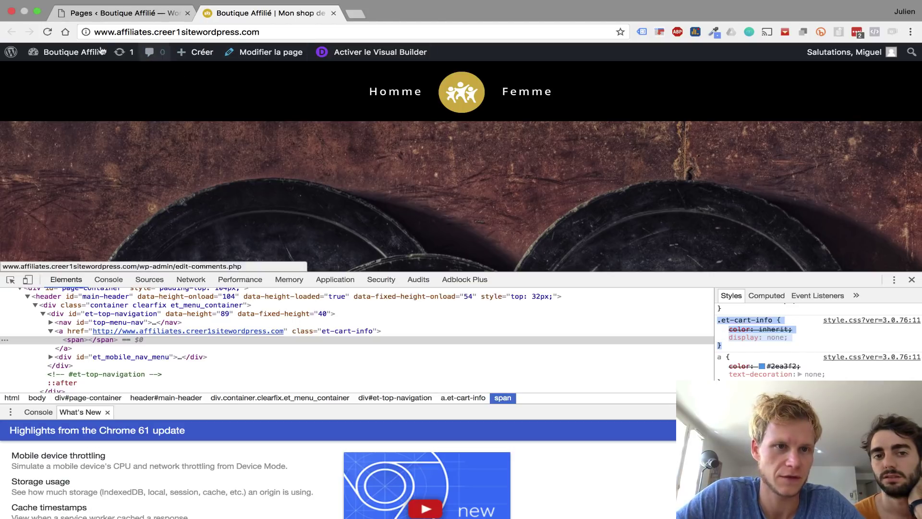
mouse_move(95, 47)
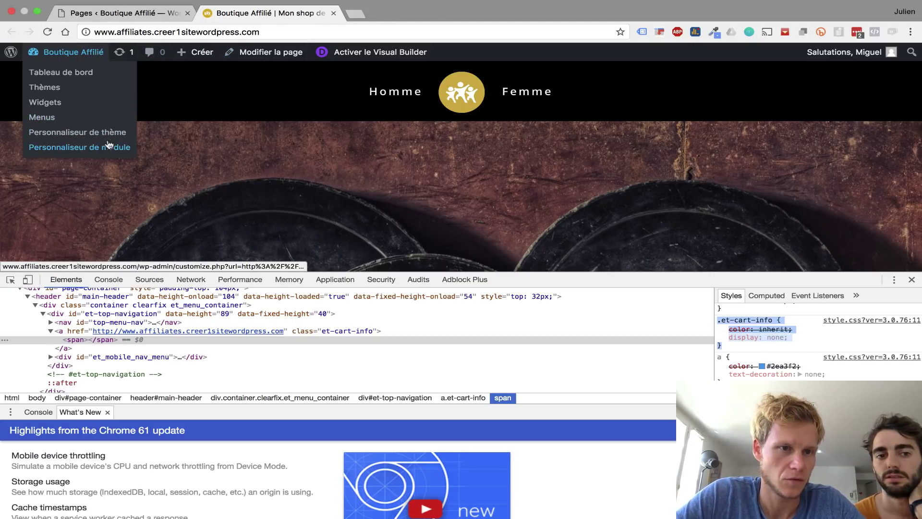
click(77, 72)
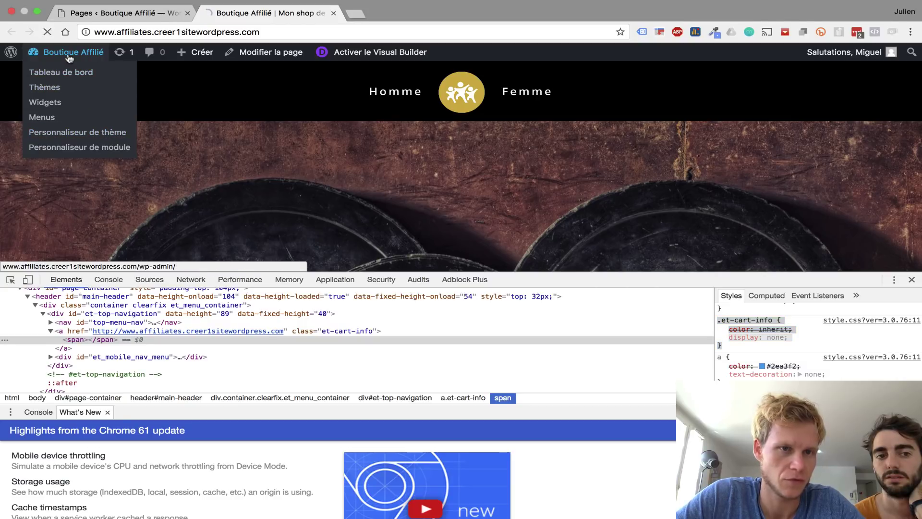
- Close DevTools, open Divi Options du thème, and paste the cart rule into Personnaliser CSS
click(911, 280)
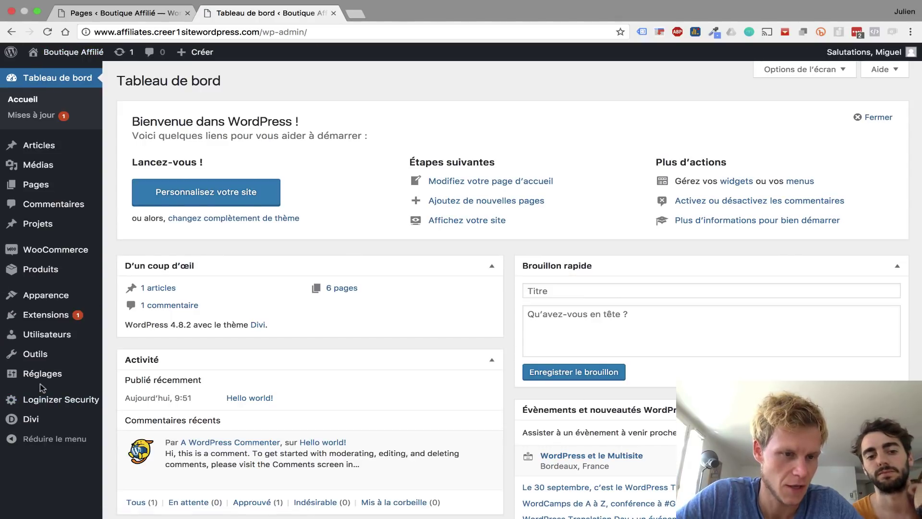
mouse_move(31, 419)
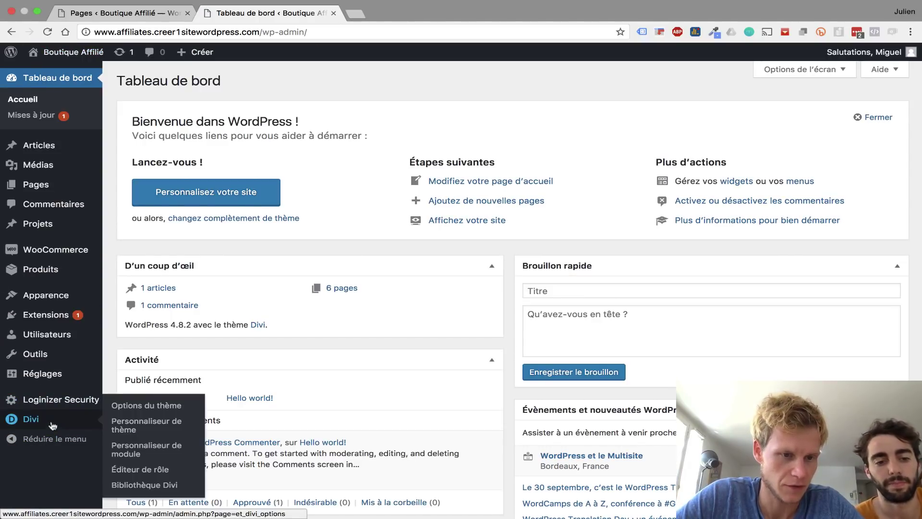
click(139, 408)
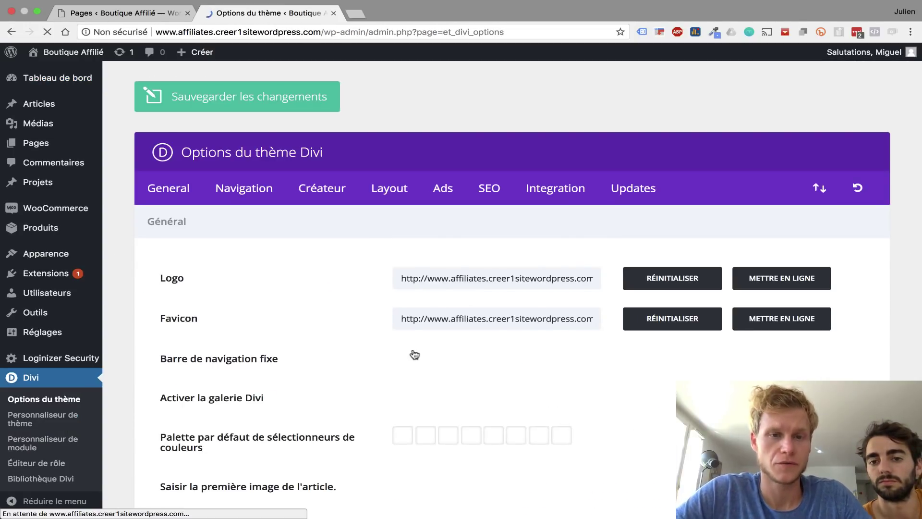
scroll(294, 311, down, 15)
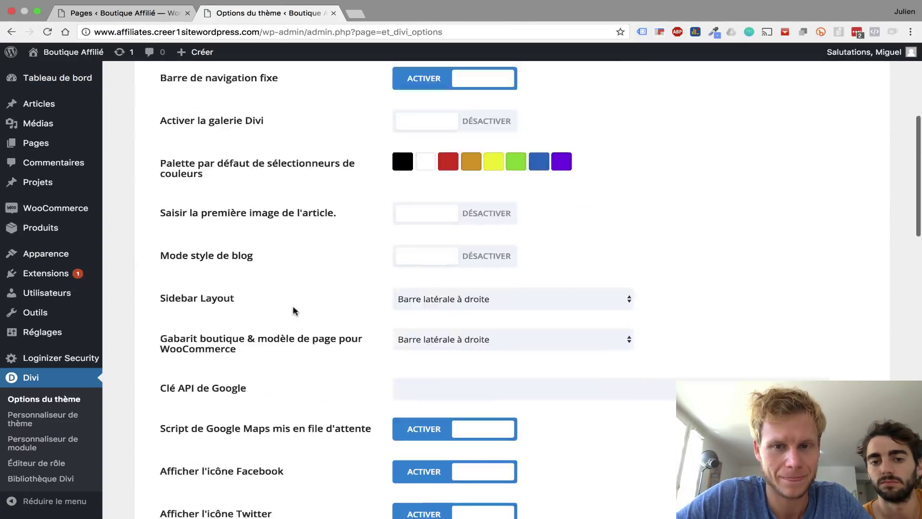
click(420, 329)
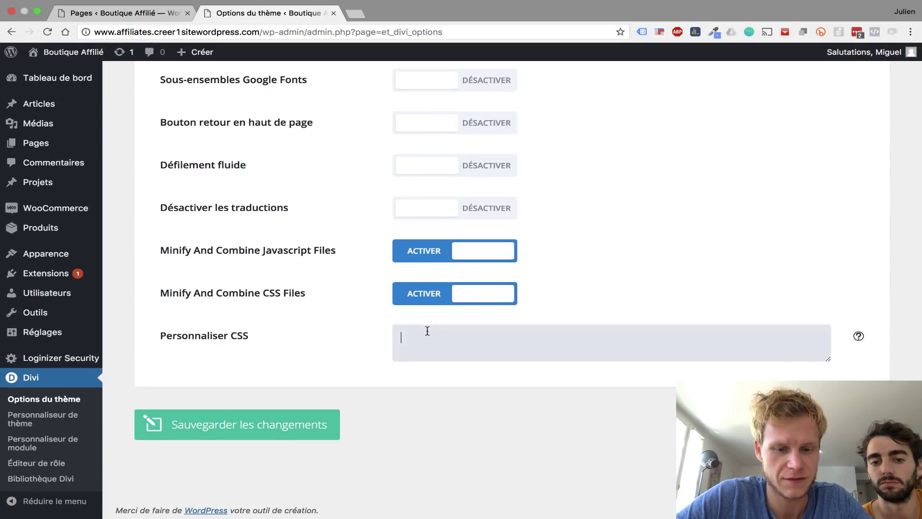
key(super+v)
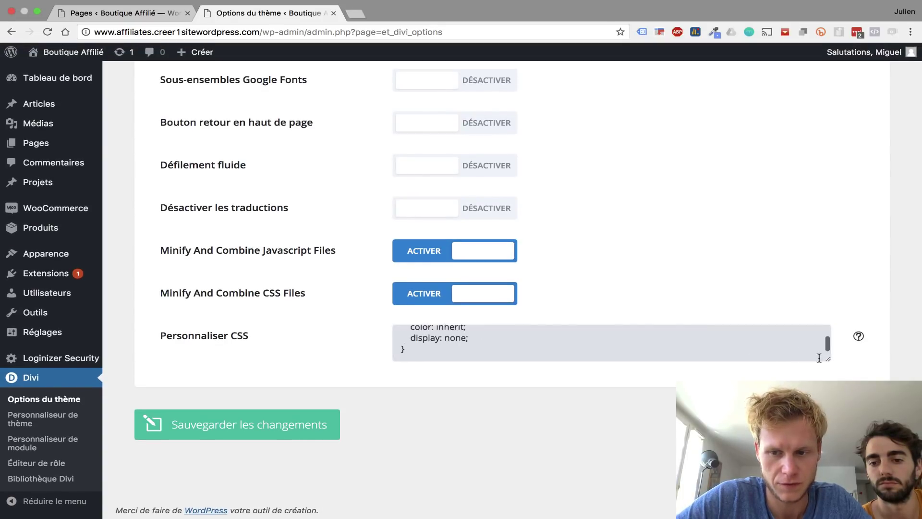
- Enlarge the CSS box and delete the color: inherit line from the pasted .et-cart-info rule
drag(828, 361, 828, 427)
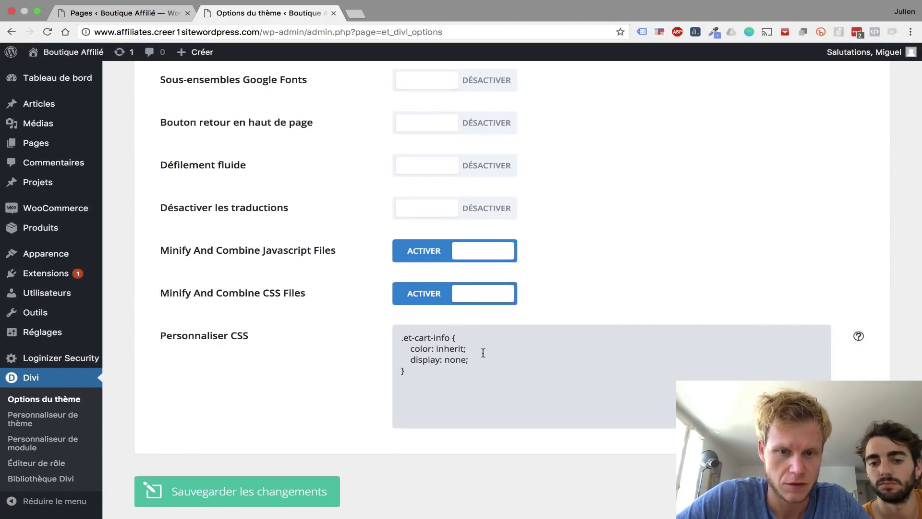
drag(474, 343, 468, 338)
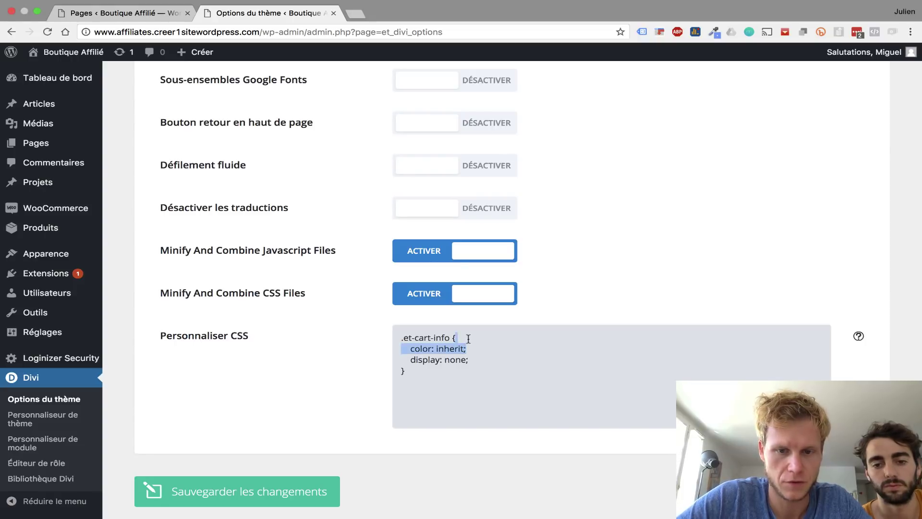
key(BackSpace)
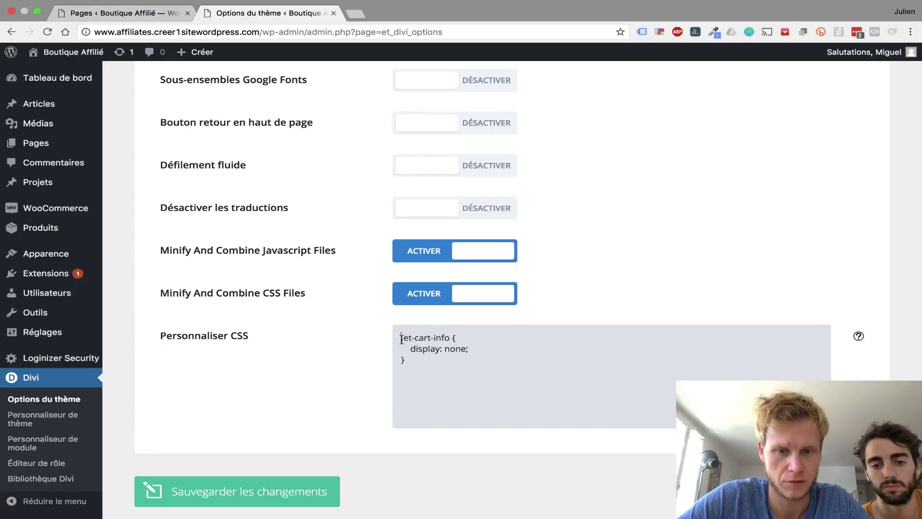
click(401, 339)
key(Return)
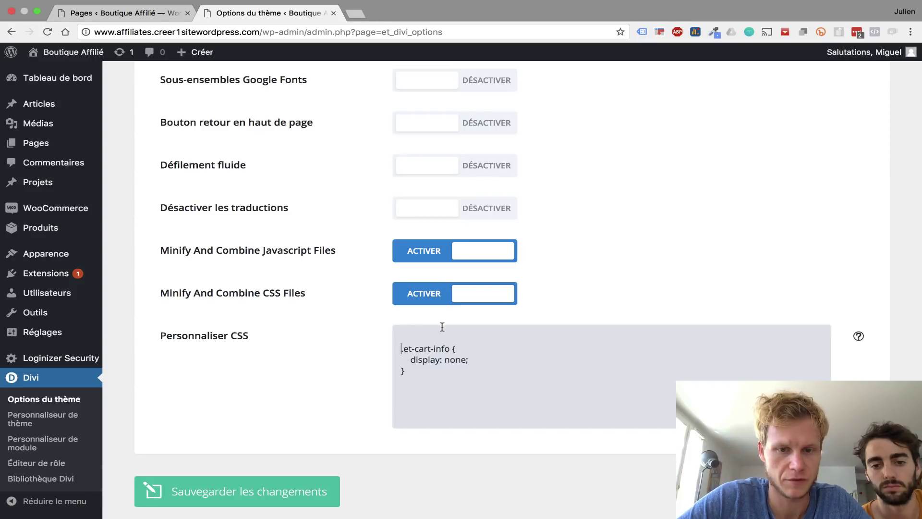
click(433, 336)
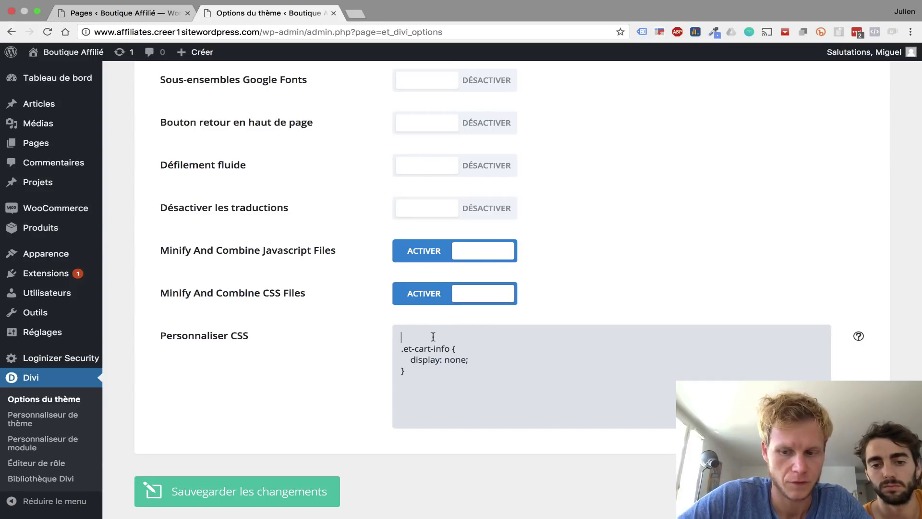
key(Delete)
- Add the comment '/* Enlever le caddie de woocommerce */' above the .et-cart-info rule
text(/* )
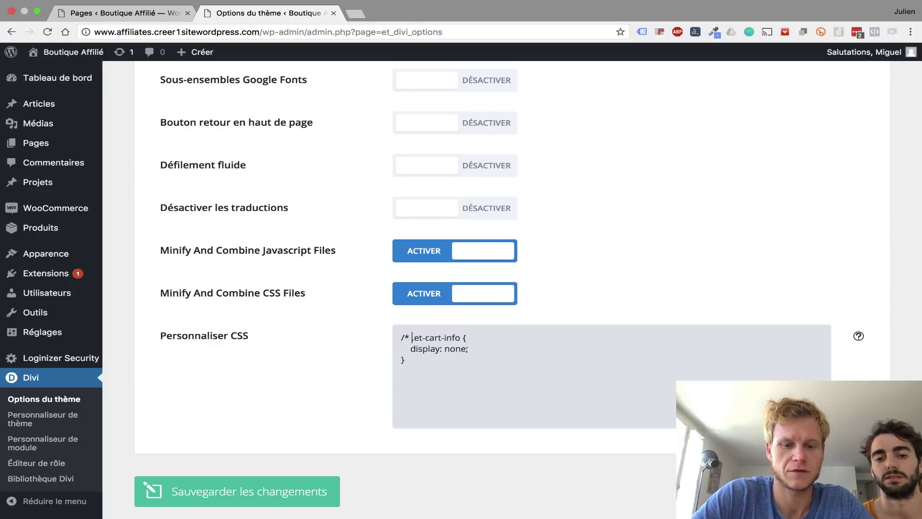
text(Enel)
text(ver le caddi)
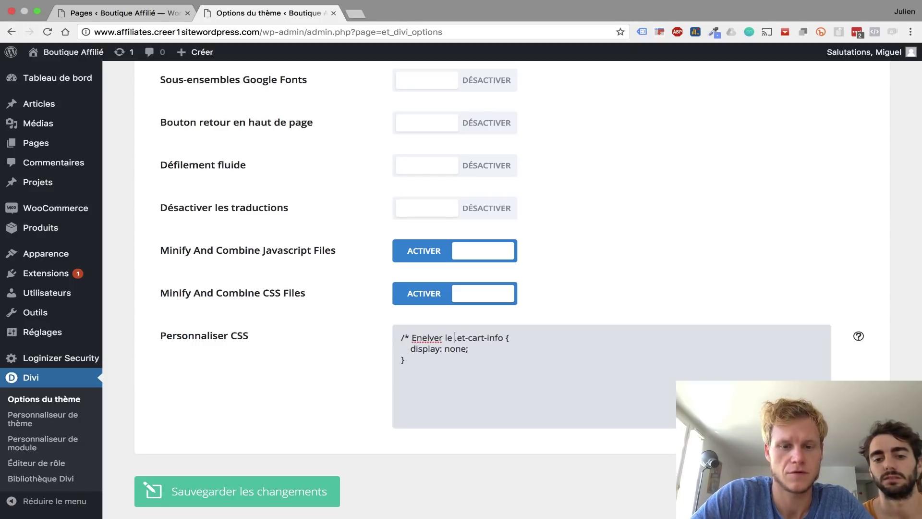
text(e de woocme)
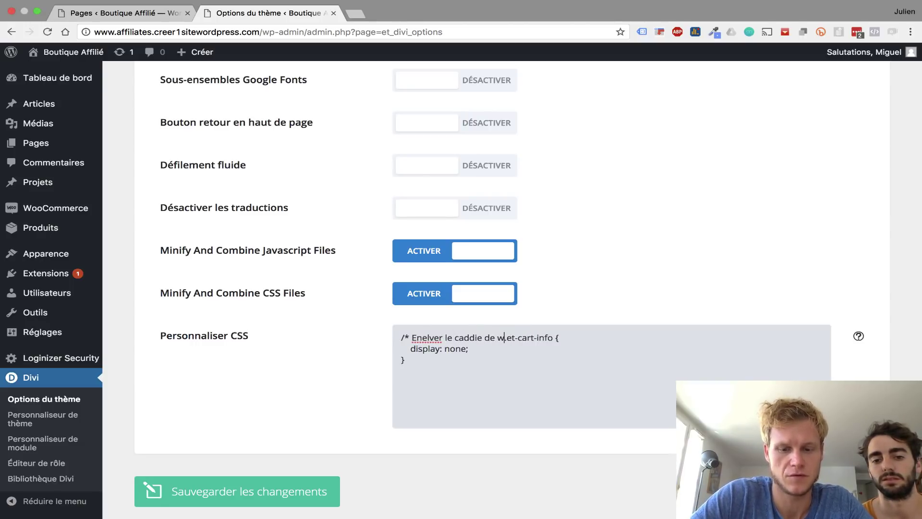
key(BackSpace)
key(BackSpace)
text(ommerce )
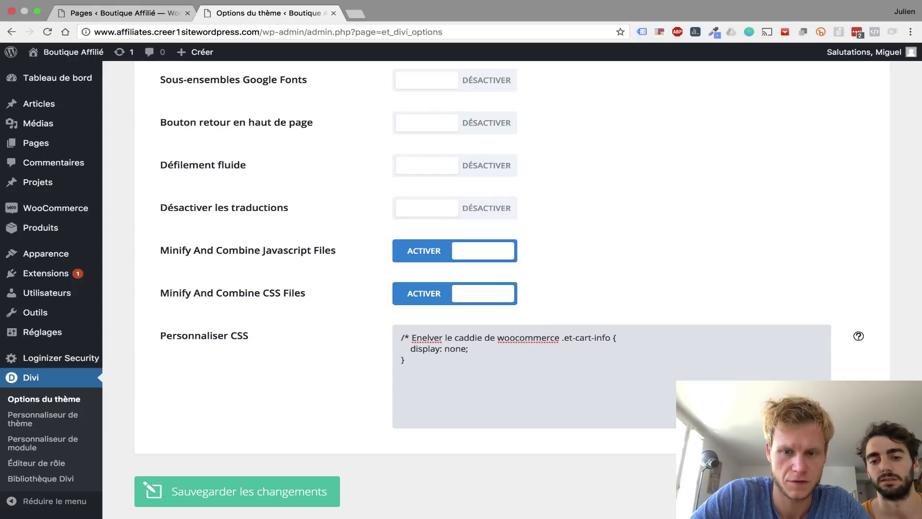
text(*/)
key(Return)
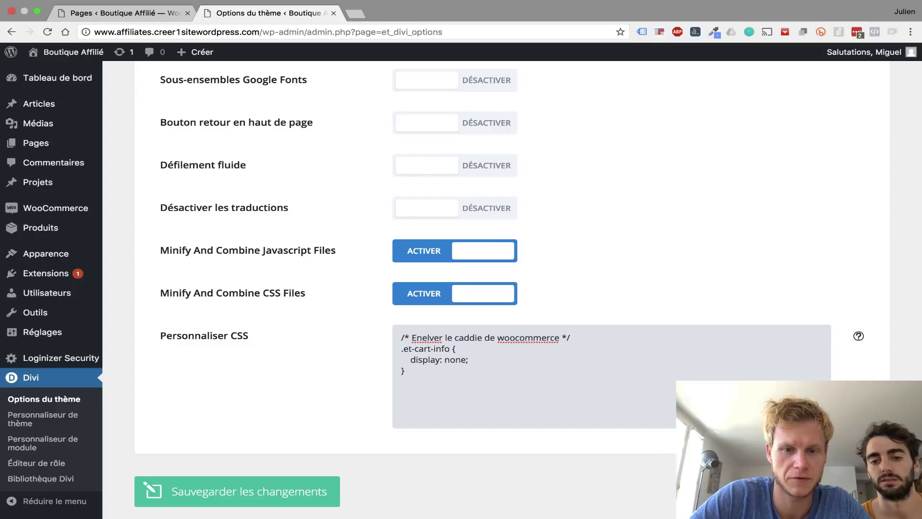
click(429, 337)
key(BackSpace)
key(BackSpace)
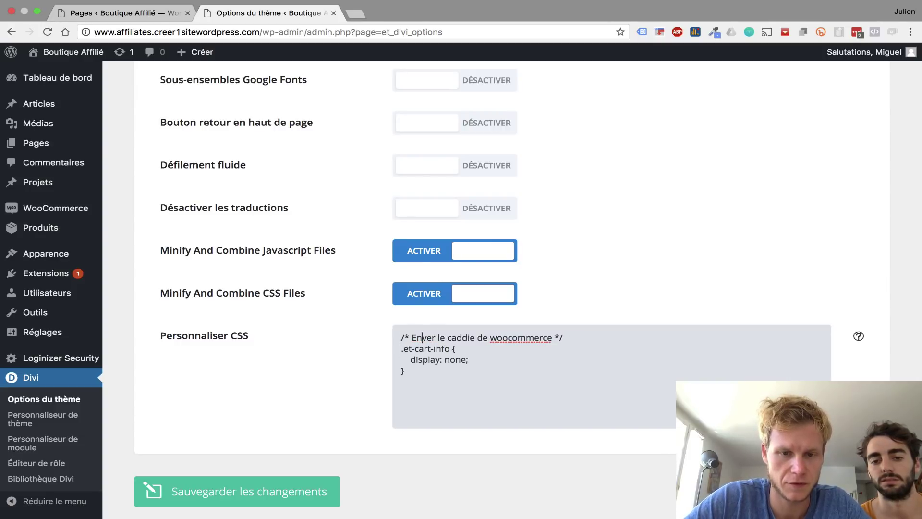
text(le)
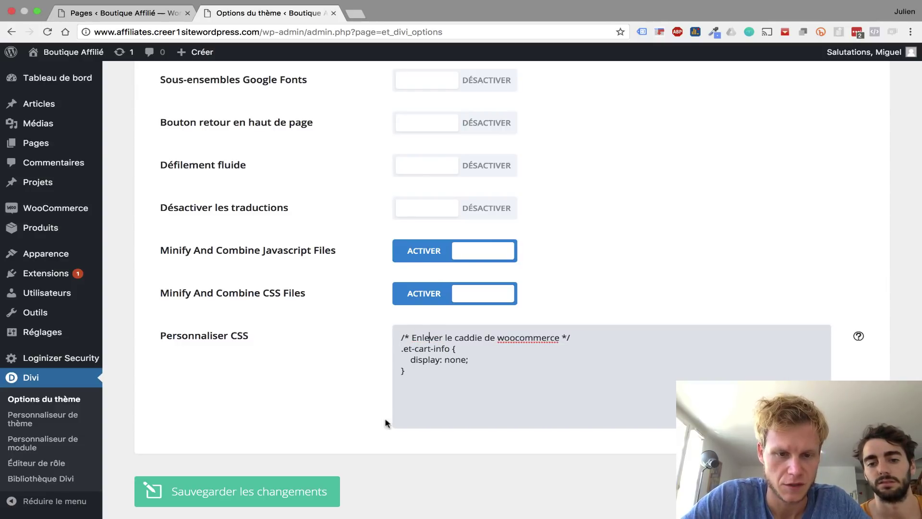
- Save the theme option changes and view the site's front page
click(287, 482)
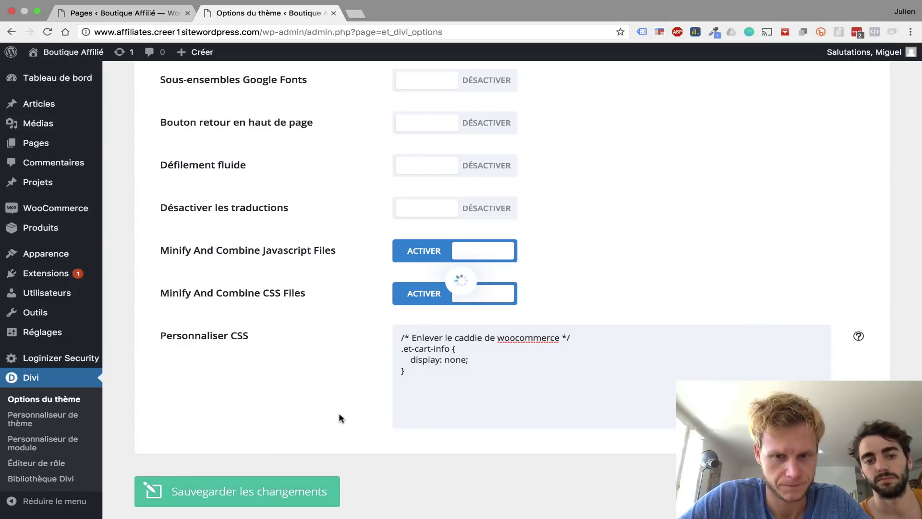
scroll(360, 298, up, 15)
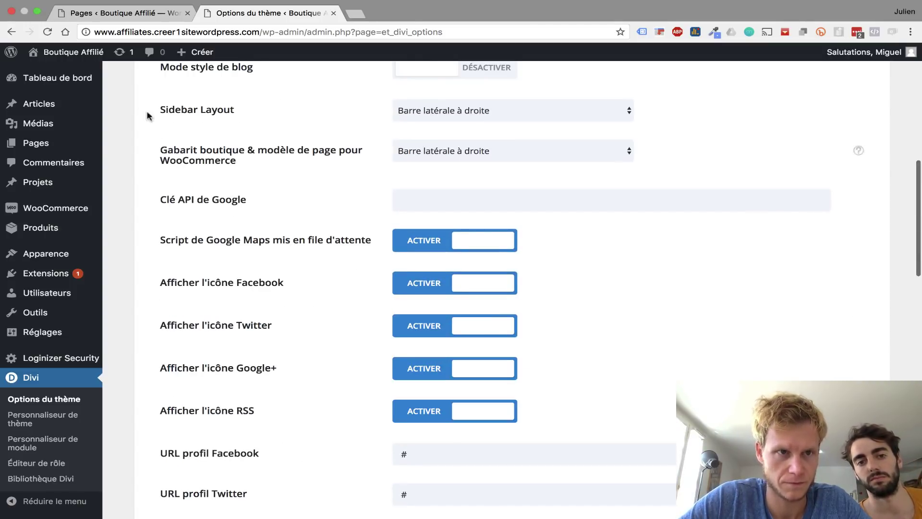
click(100, 53)
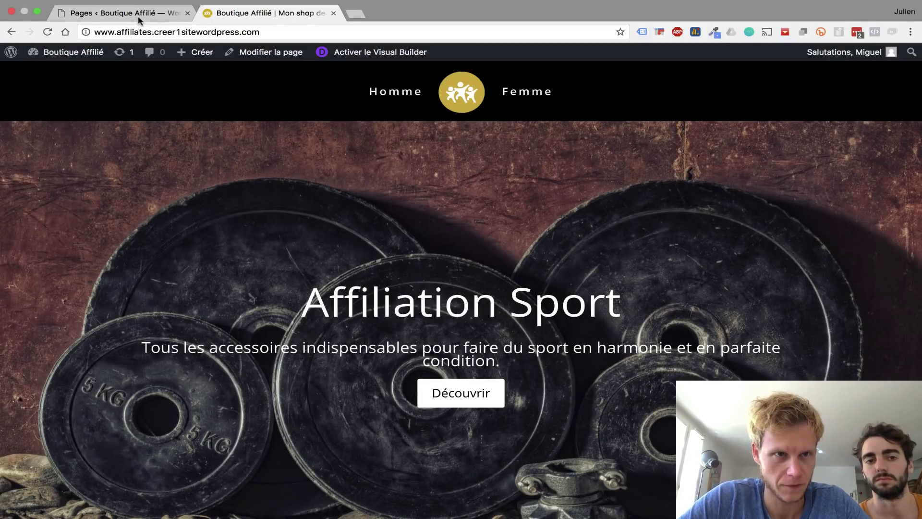
- Start a new product through Créer > Produit in the admin bar
mouse_move(195, 59)
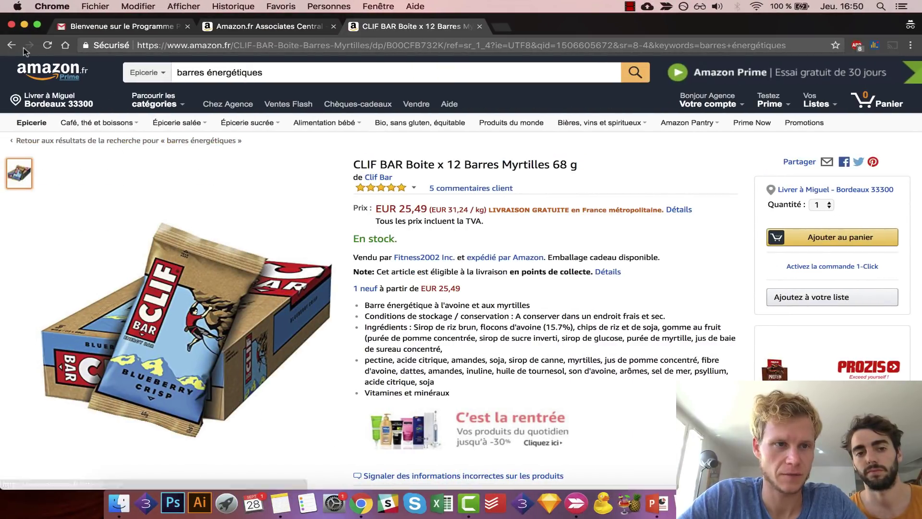
- Title the product 'Barre de Céréales NU3 (J'adore)' and make it an external/affiliate product
click(20, 46)
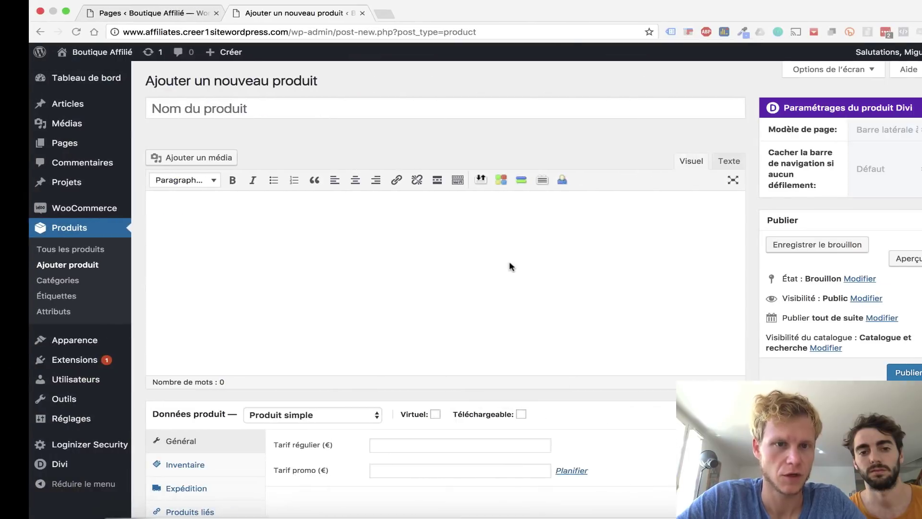
click(217, 104)
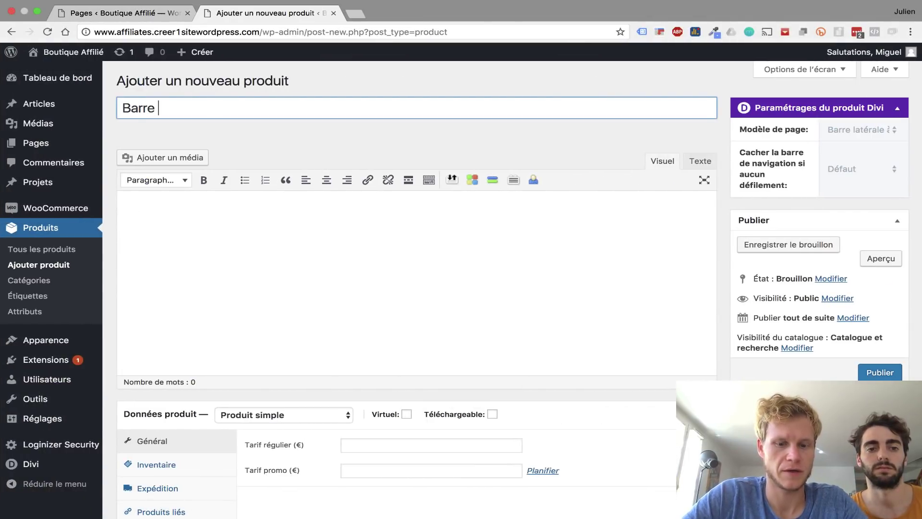
text(Barre de Céréales)
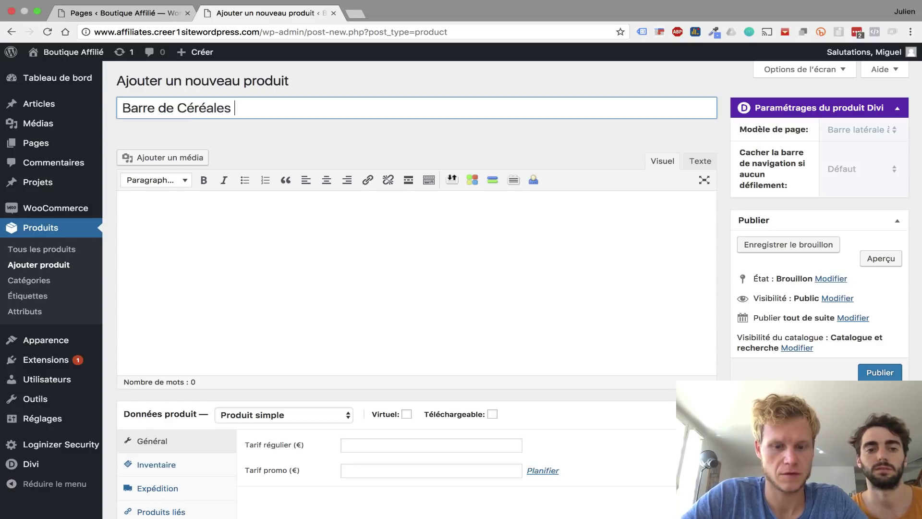
text( NU3)
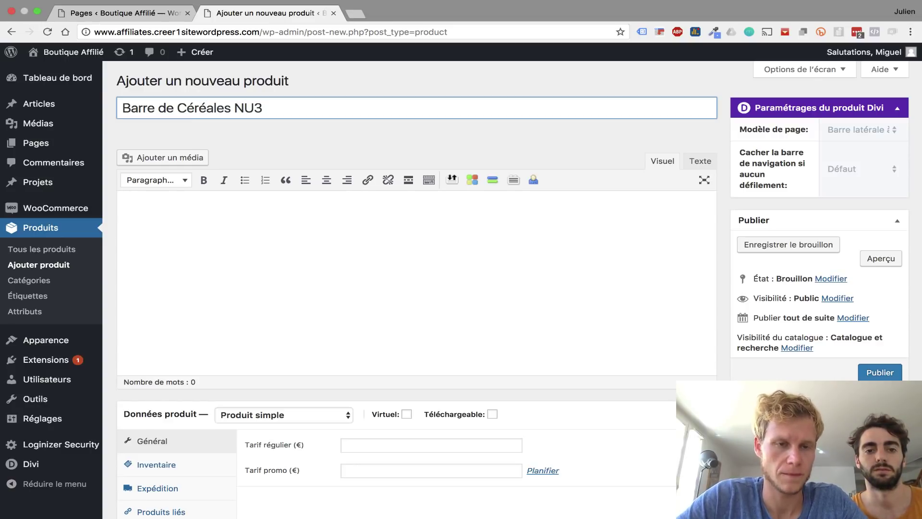
text( (J')
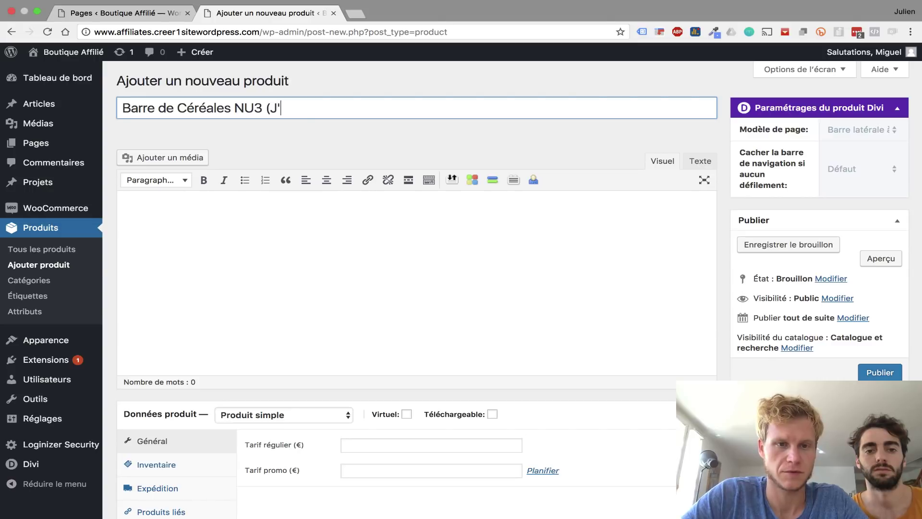
text(adore))
click(253, 229)
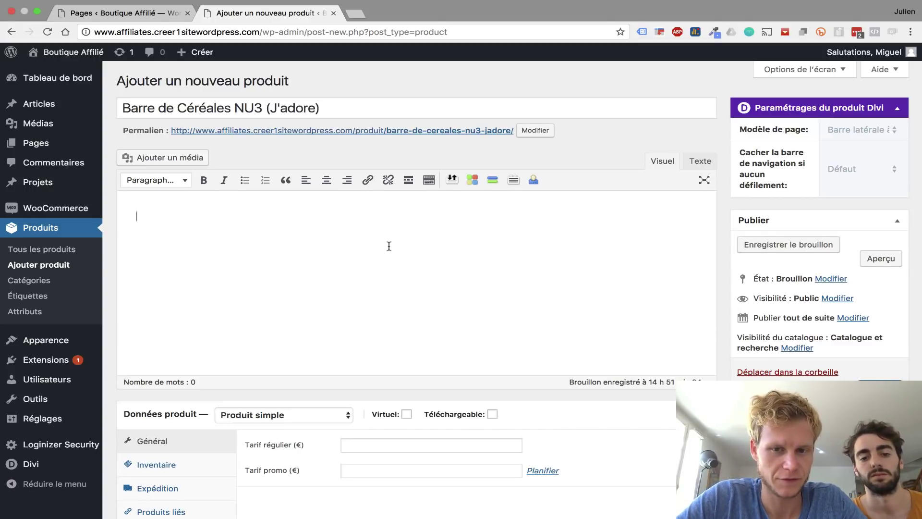
click(282, 415)
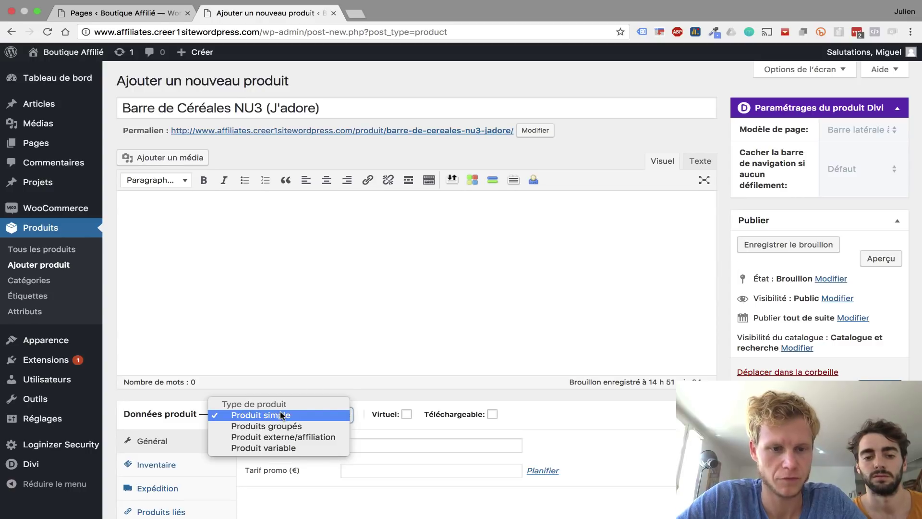
click(242, 437)
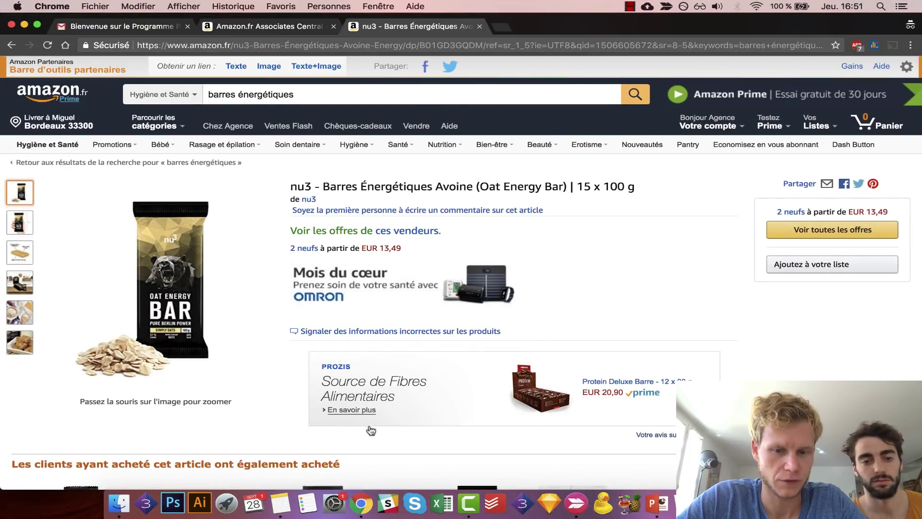
- Copy the Amazon affiliate link from the TextEdit note and return to the product editor
key(super+Tab)
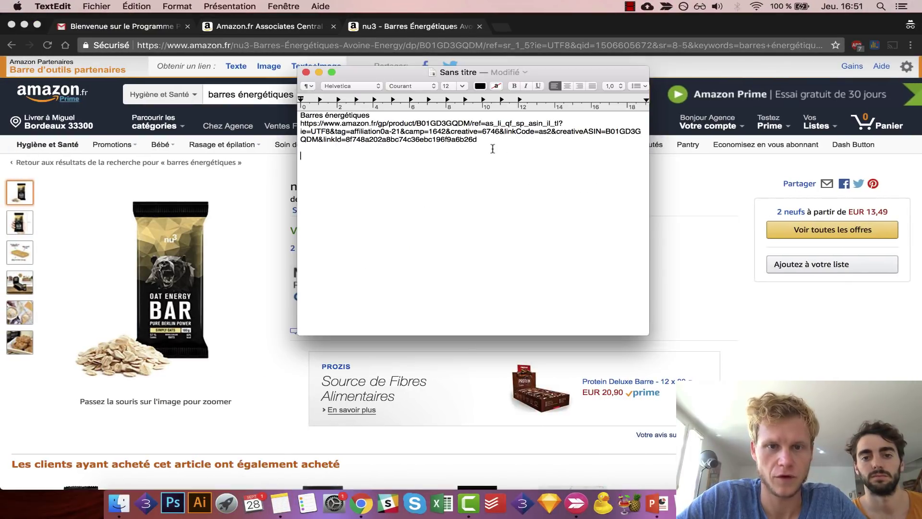
triple_click(491, 145)
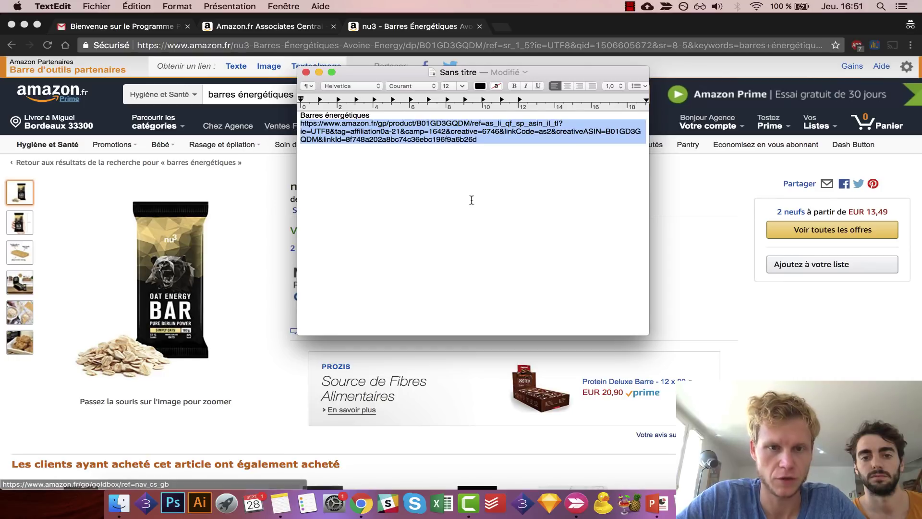
key(ctrl+Right)
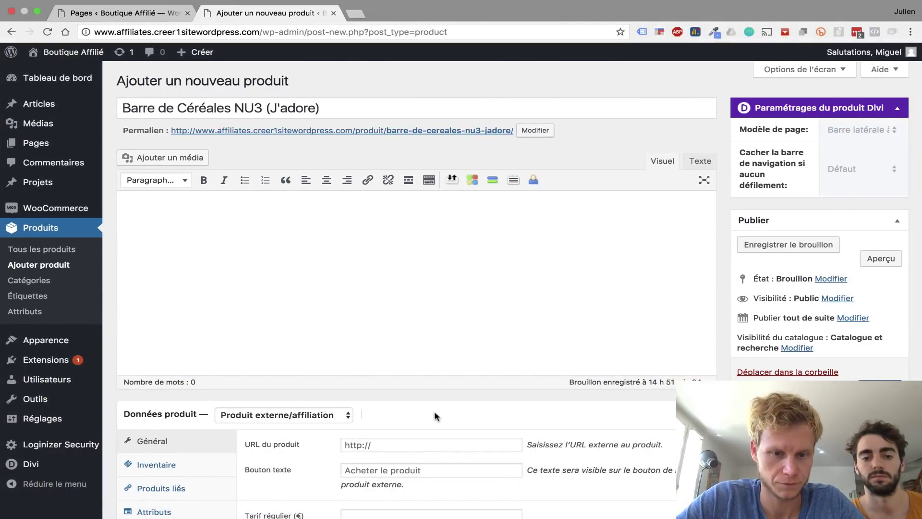
- Paste the Amazon affiliate link as the product URL and the prepared review into the description
click(411, 443)
key(super+v)
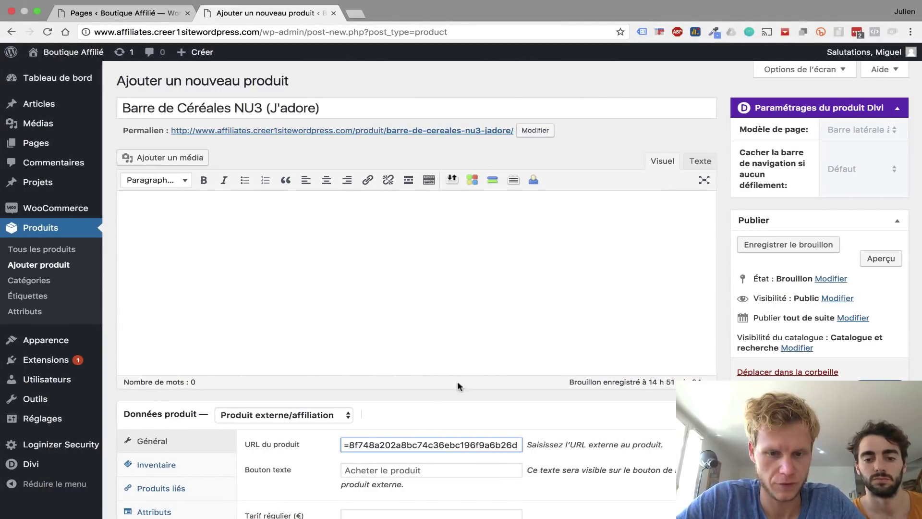
click(367, 276)
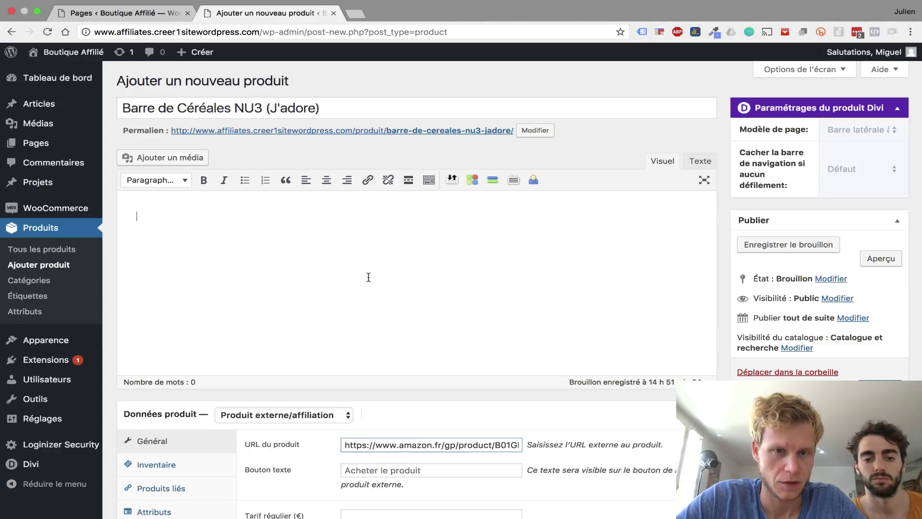
scroll(642, 276, down, 5)
scroll(642, 276, up, 4)
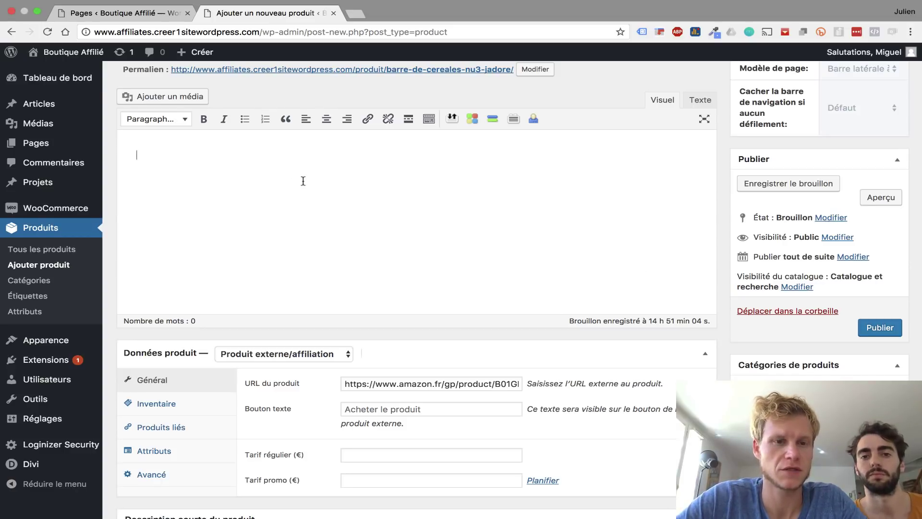
text(Mon avis Mes barres de céréales préférées. J’en mange une à chaque fois que je fais du Crossfit. Non seulement leur gout est fantastique, mais en plus elles sont remplies de protéines ! Description Amazon Barre énergétique à l’avoine et aux myrtilles Conditions de stockage / conservation : A conserver dans un endroit frais et sec. Ingrédients : Sirop de riz brun, flocons d’avoine (15.7%), chips de riz et de soja, gomme au fruit (purée de pomme concentrée, sirop de sucre inverti, sirop de glucose, purée de myrtille, jus de baie de sureau concentré, pectine, acide citrique, amandes, soja, sirop de canne, myrtilles, jus de pomme concentré, fibre d’avoine, dattes, amandes, inuline, huile de tournesol, son d’avoine, arômes, sel de mer, psyllium, acide citrique, soja Vitamines et minéraux)
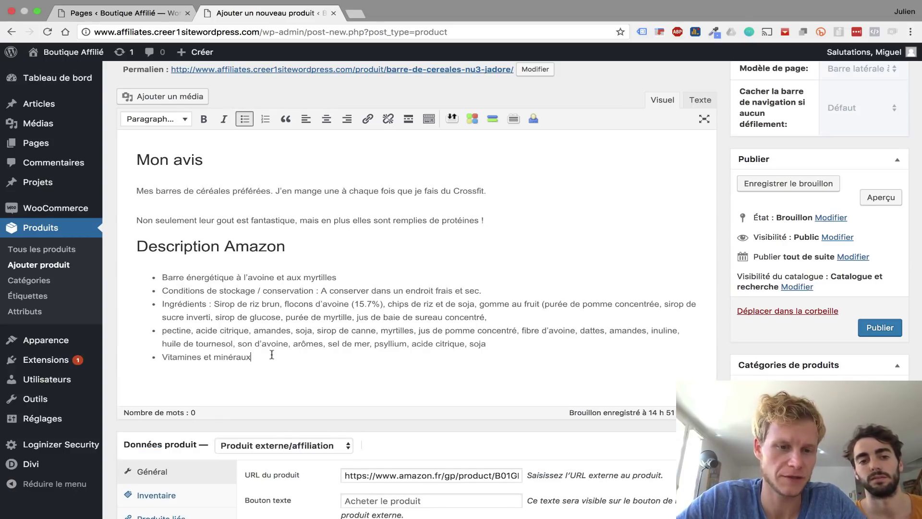
- Select and review the Mon avis paragraphs and Description Amazon list in the description
drag(272, 355, 140, 255)
click(527, 214)
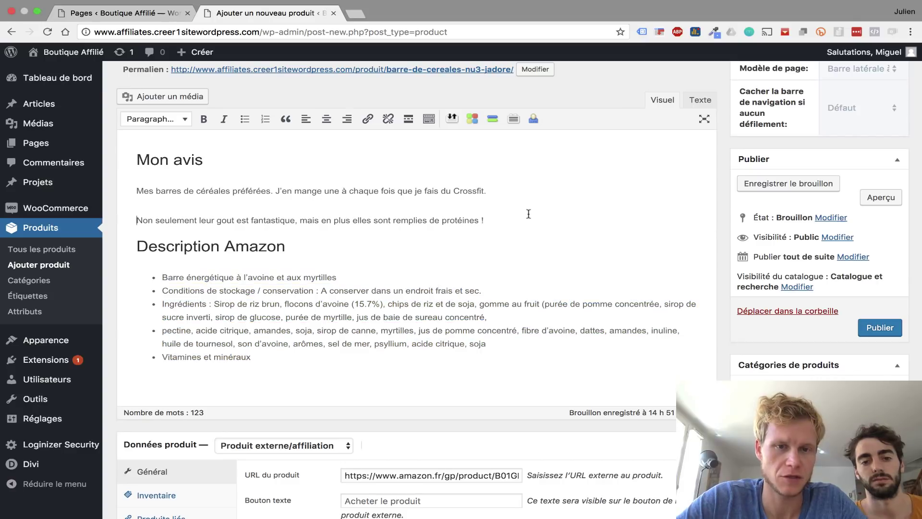
drag(167, 208, 130, 162)
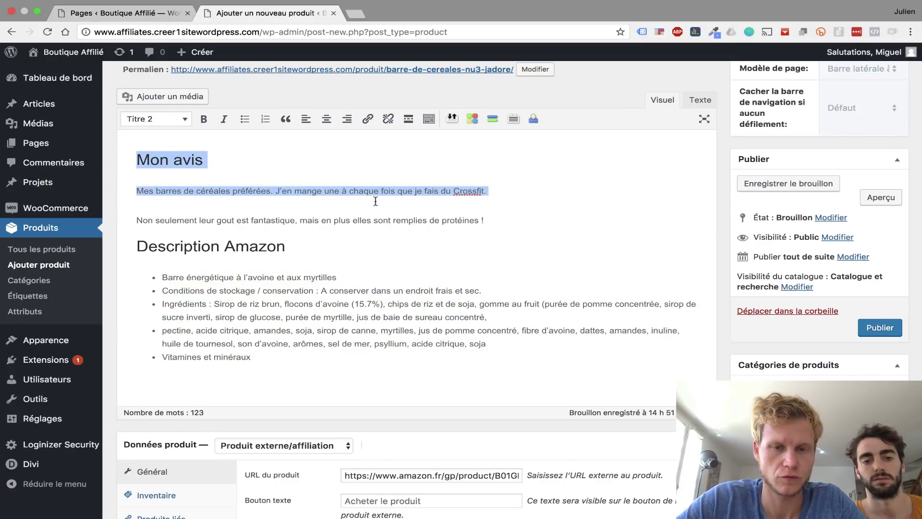
scroll(375, 202, up, 3)
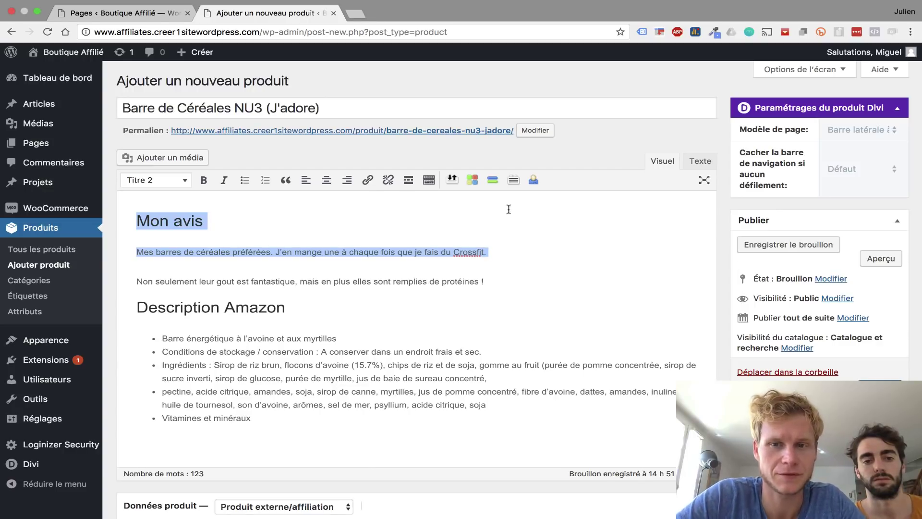
click(500, 261)
drag(491, 290, 146, 223)
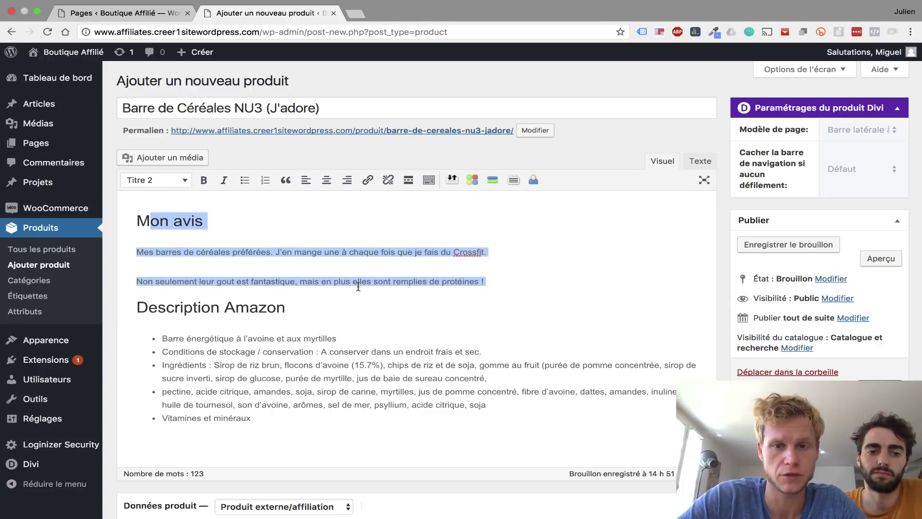
scroll(358, 286, down, 10)
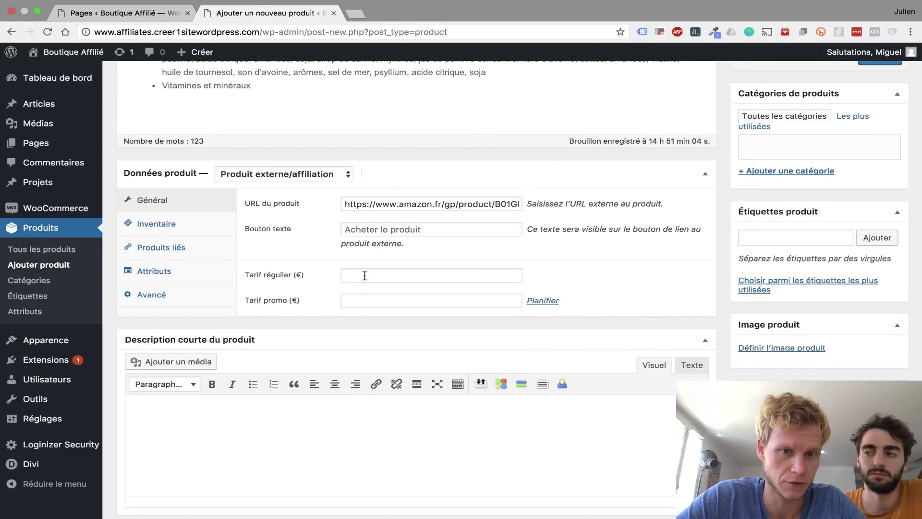
- Enter 13,49 as the regular price after checking it on the Amazon listing
click(366, 276)
key(super+Tab)
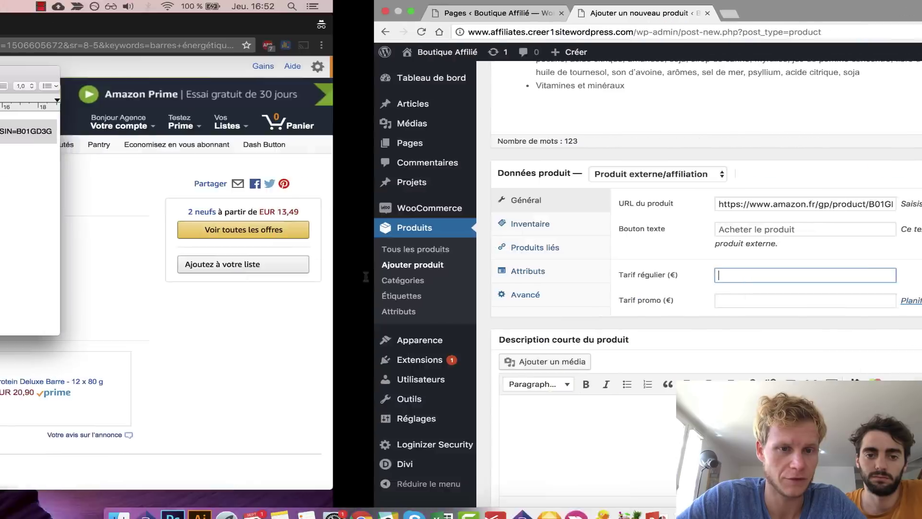
click(733, 299)
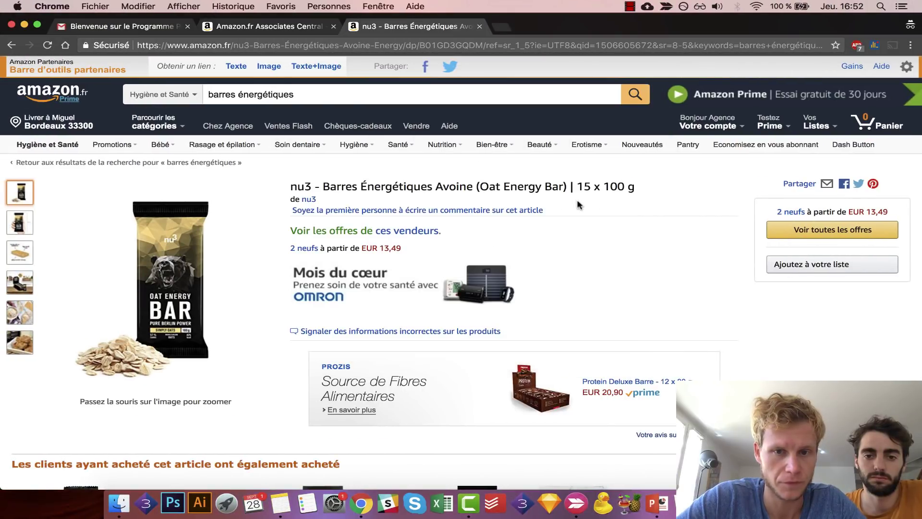
key(super+Tab)
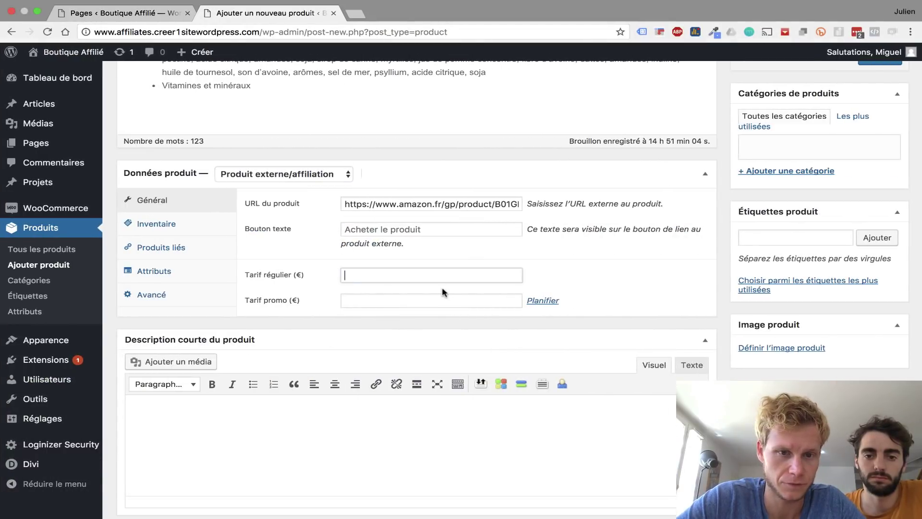
text(13,)
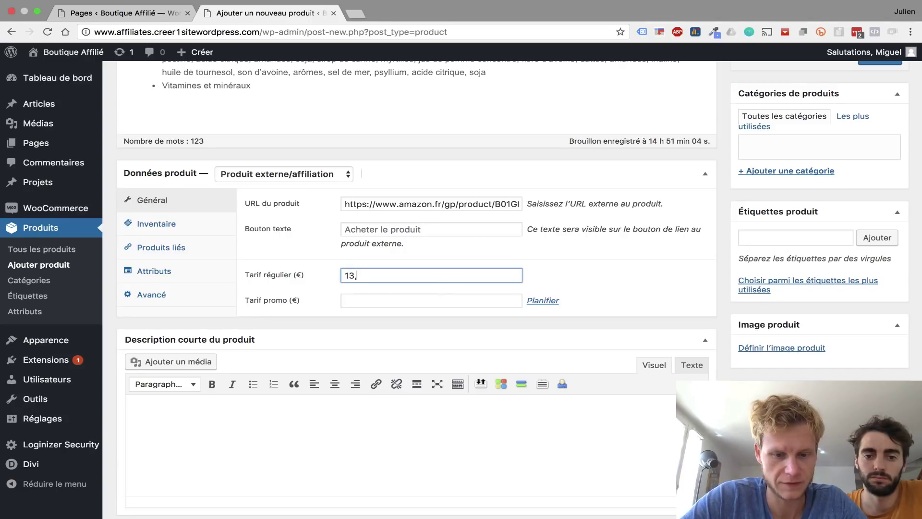
text(49)
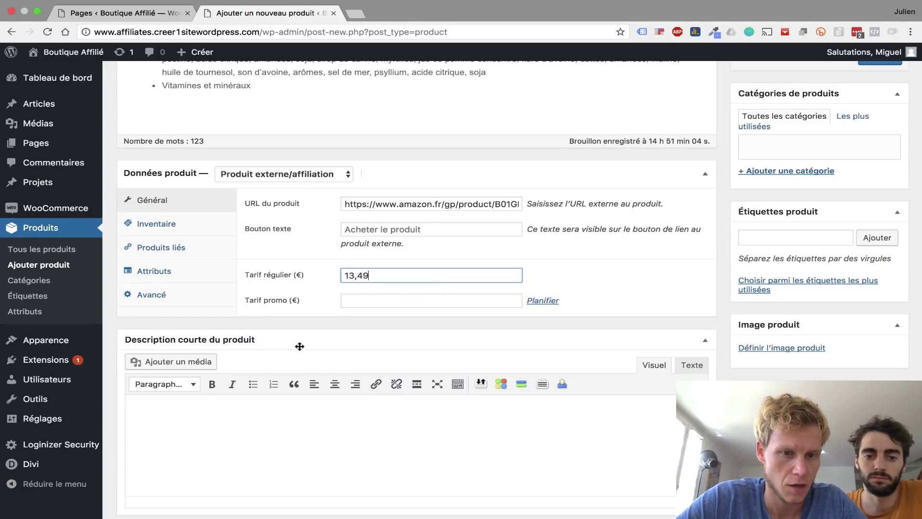
scroll(299, 342, down, 1)
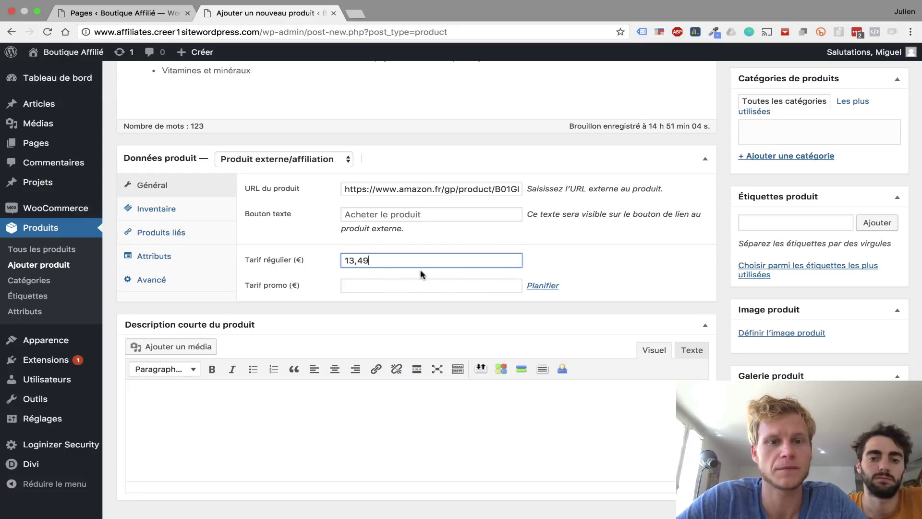
scroll(284, 430, down, 1)
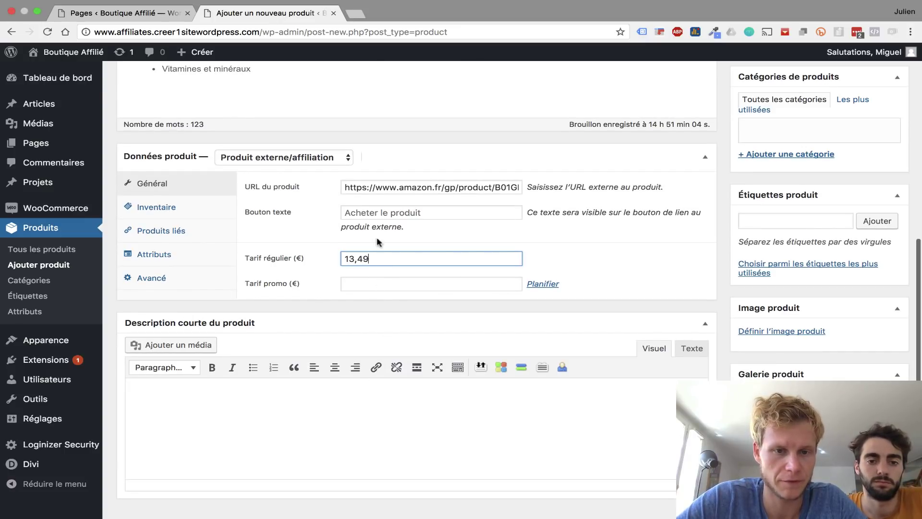
scroll(365, 410, down, 2)
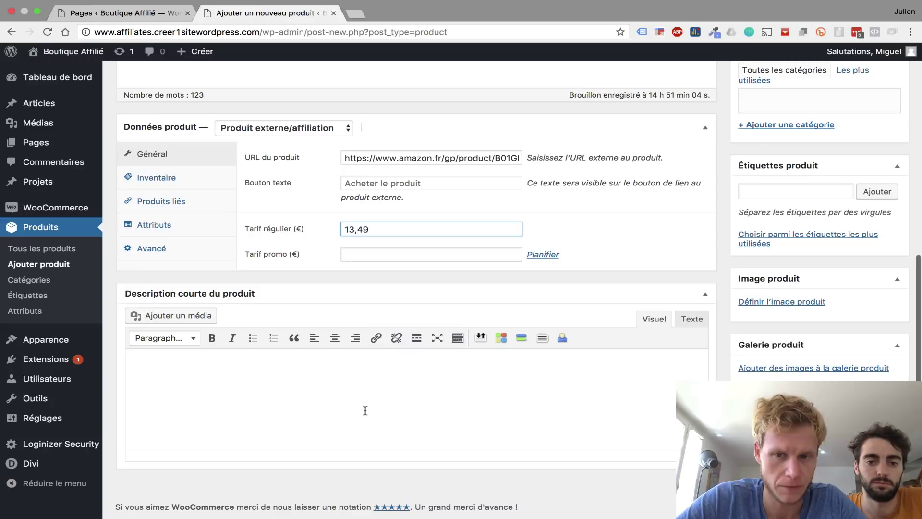
click(351, 380)
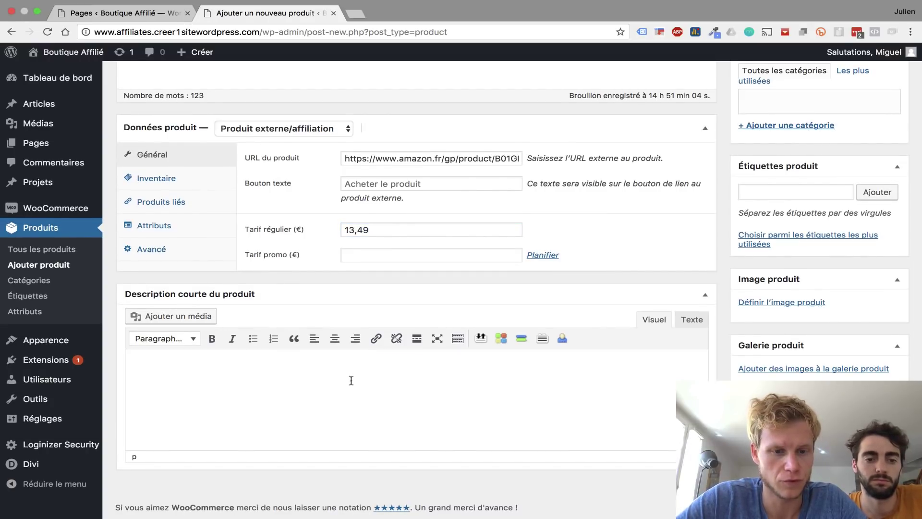
- Paste the review text into the short product description
text(Mon coach de Fitness TonyCage me les recommande à chaque fois! Pour moi ce sont parmi les meilleures barres que j’ai mangé de ma vie !  Elles résistent à toutes les conditions météorologiques et à l’écrasement au fond du sac. Et le goût est vraiment bon et j’ai l’impression qu’on ne peut pas s’en lasser. Encore une fois : miam miam 🙂  Je recommande vivement !)
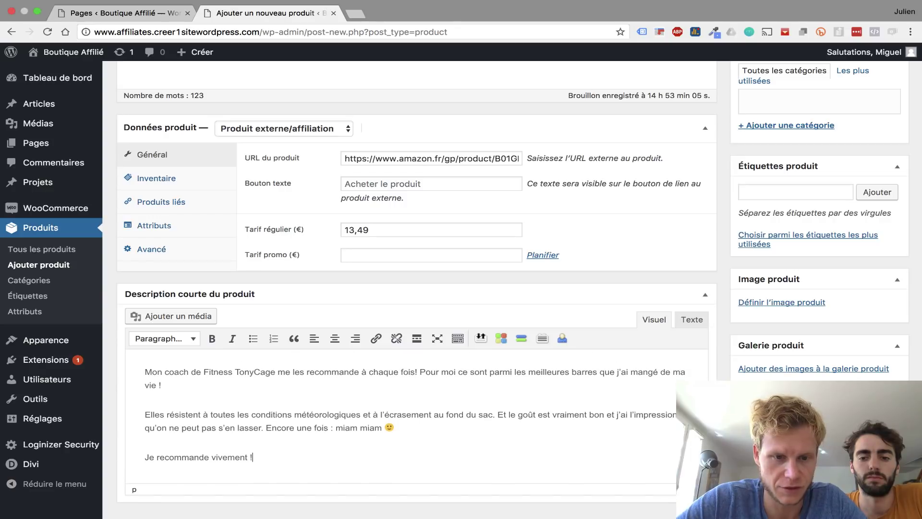
drag(145, 371, 252, 374)
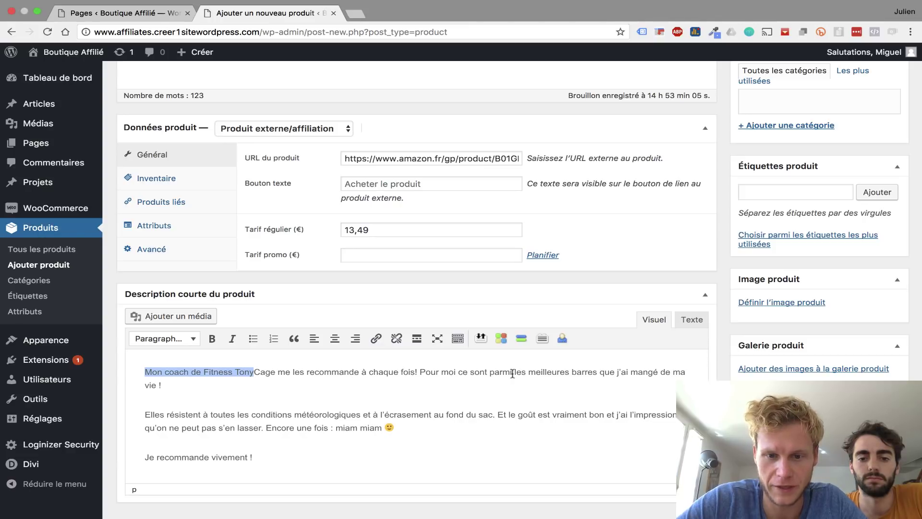
click(494, 383)
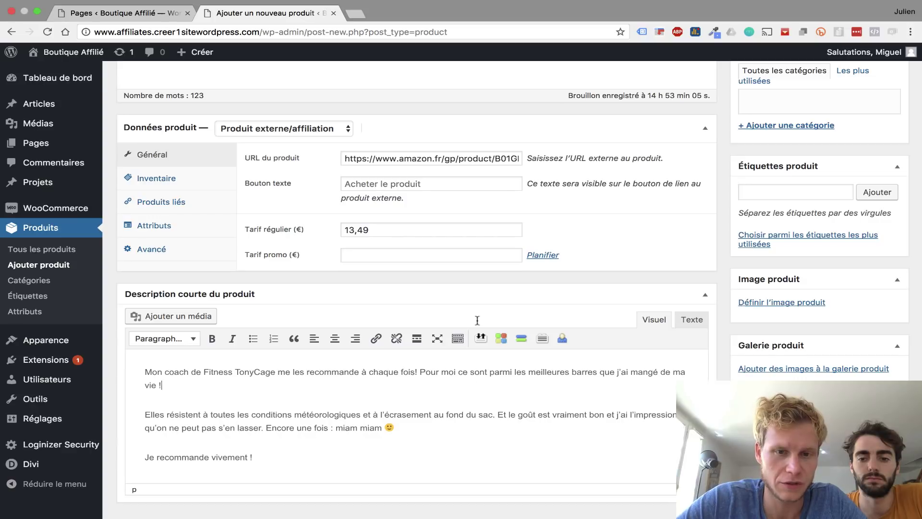
scroll(502, 199, up, 6)
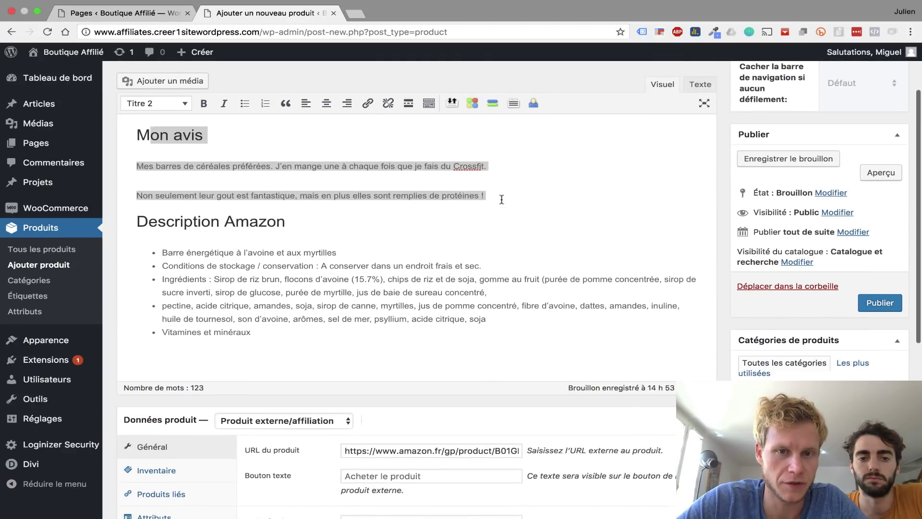
scroll(502, 199, up, 1)
shift+click(486, 223)
scroll(480, 263, down, 7)
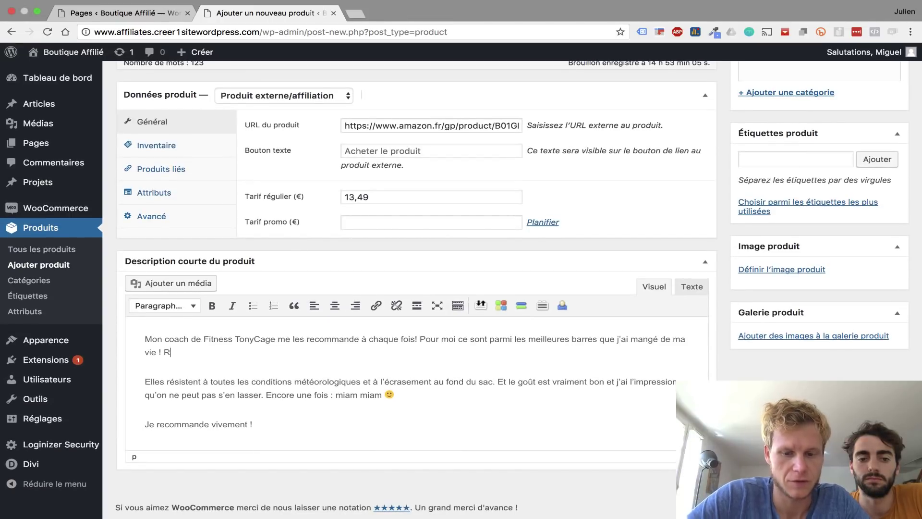
- Add the 'Remplies de Protéines' line and make 'Protéines' bold
text(Remplies de Protéines)
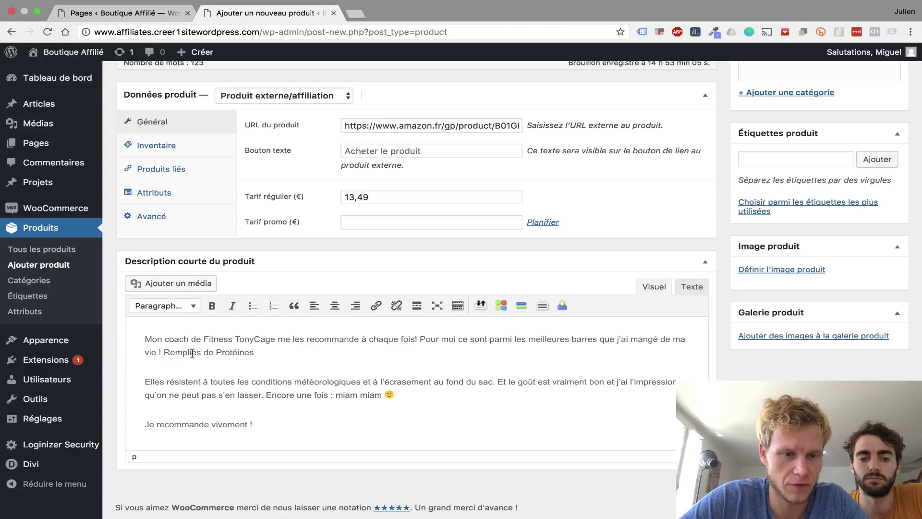
double_click(240, 353)
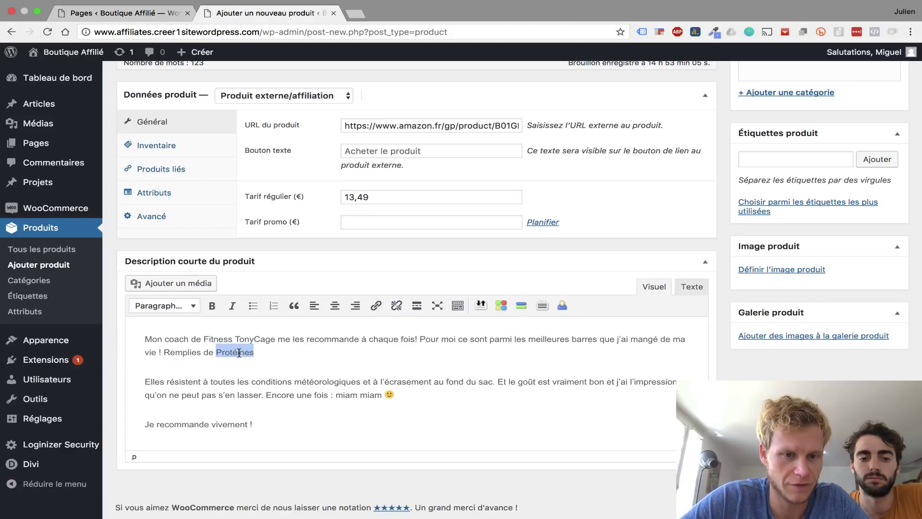
click(212, 305)
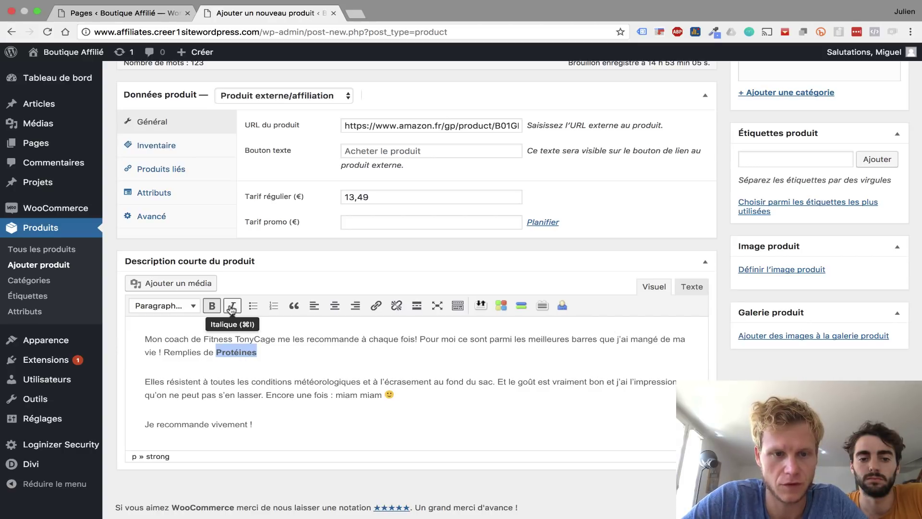
click(458, 306)
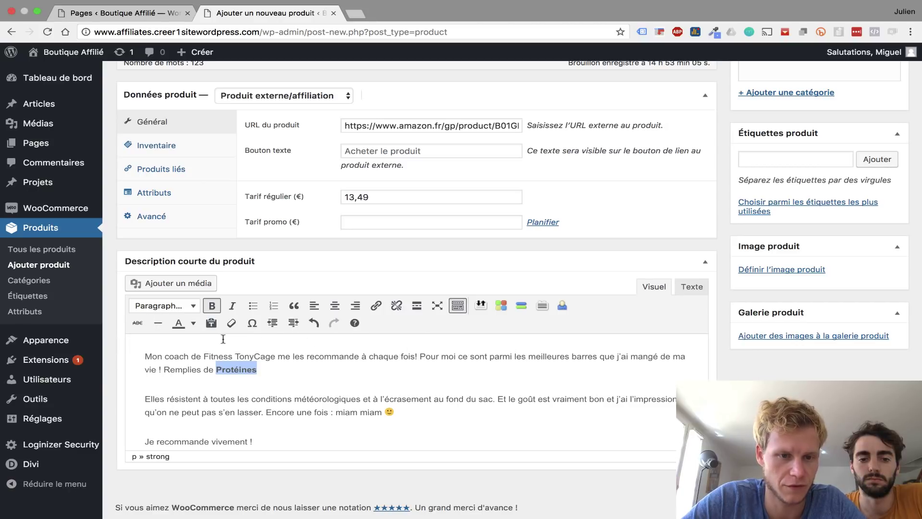
click(451, 371)
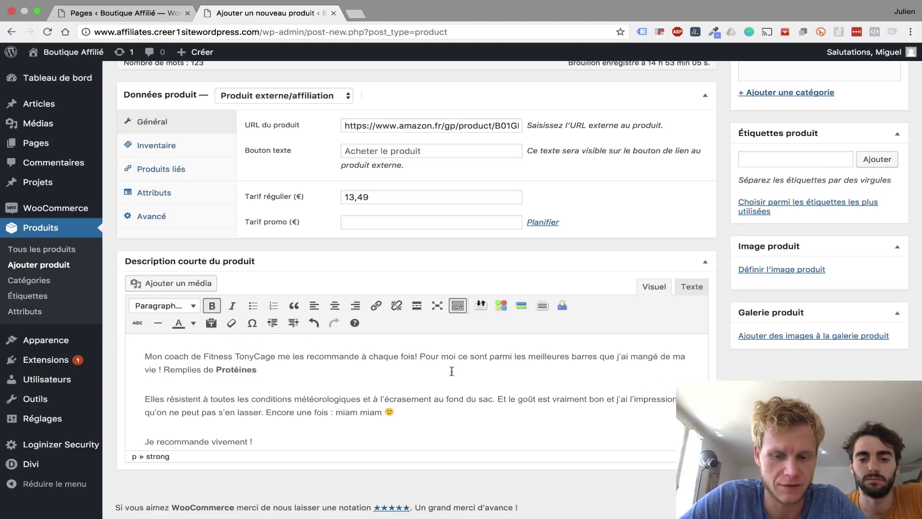
scroll(544, 352, up, 2)
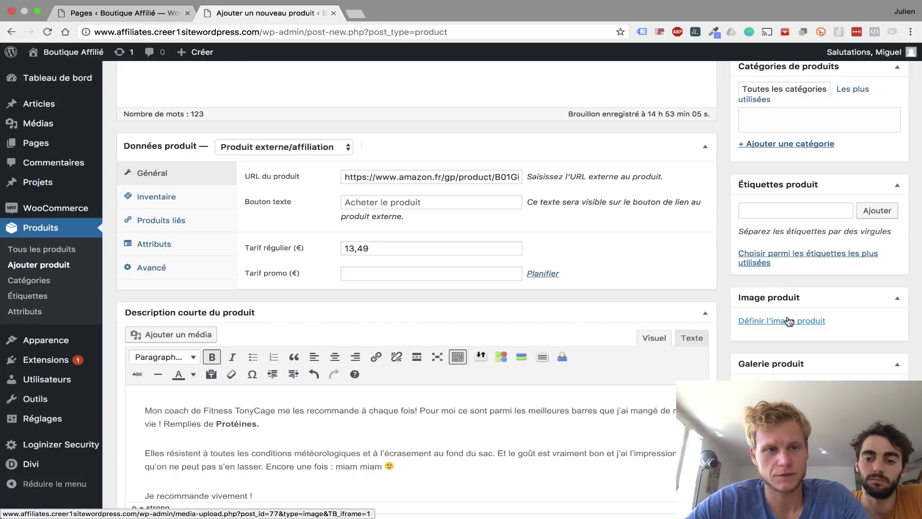
- Inspect the nu3 product photo on Amazon and copy its img src address
scroll(760, 301, down, 1)
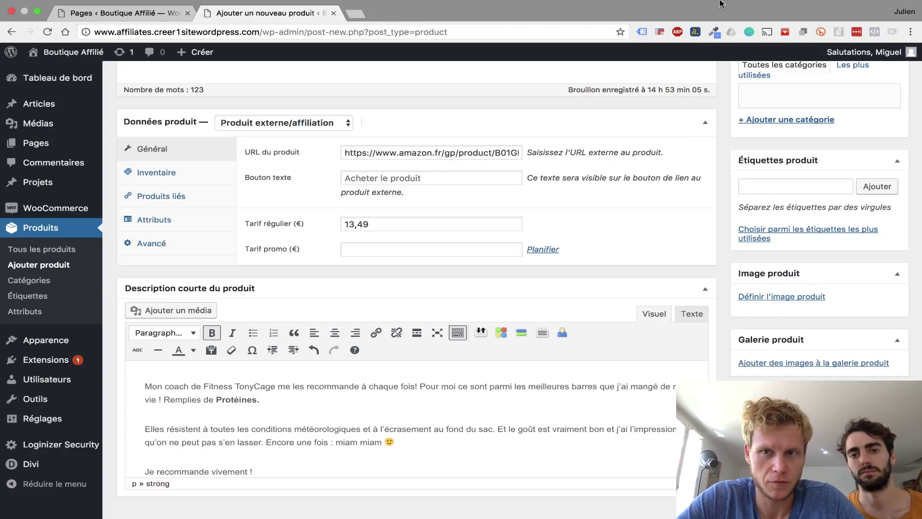
key(ctrl+Left)
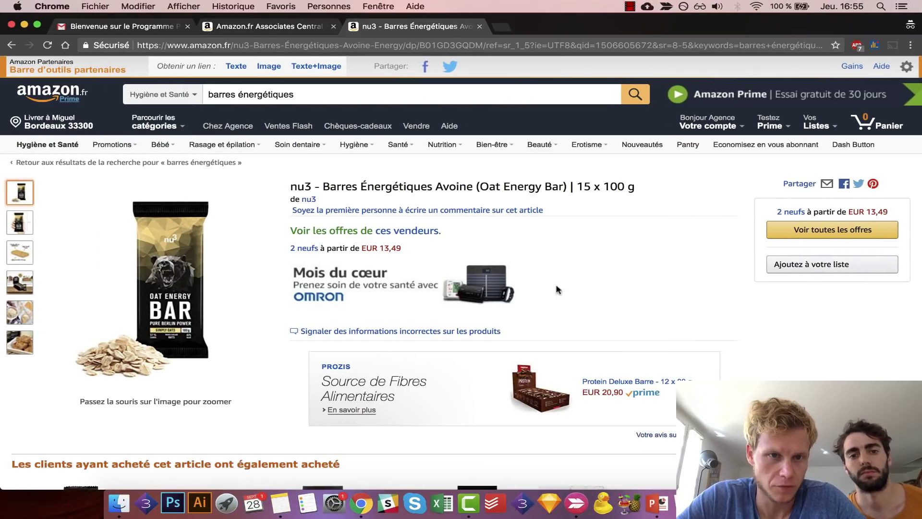
right_click(167, 280)
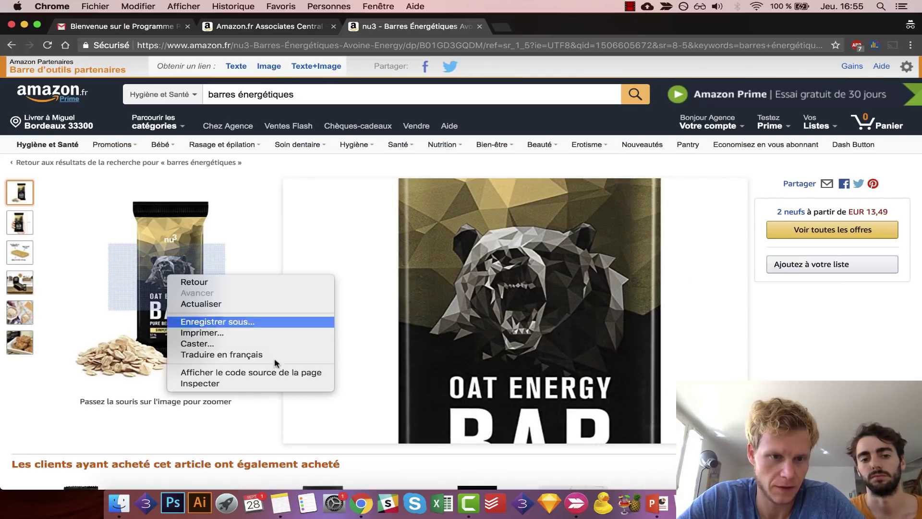
click(232, 383)
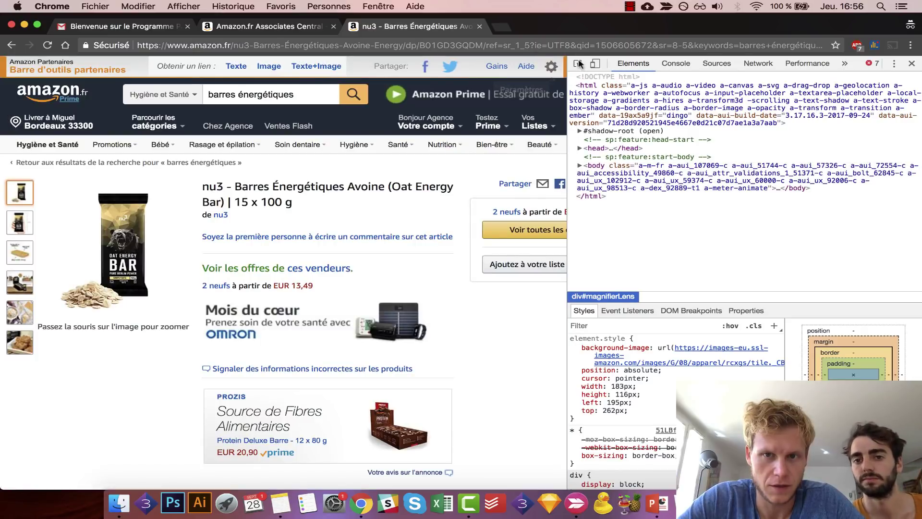
click(579, 64)
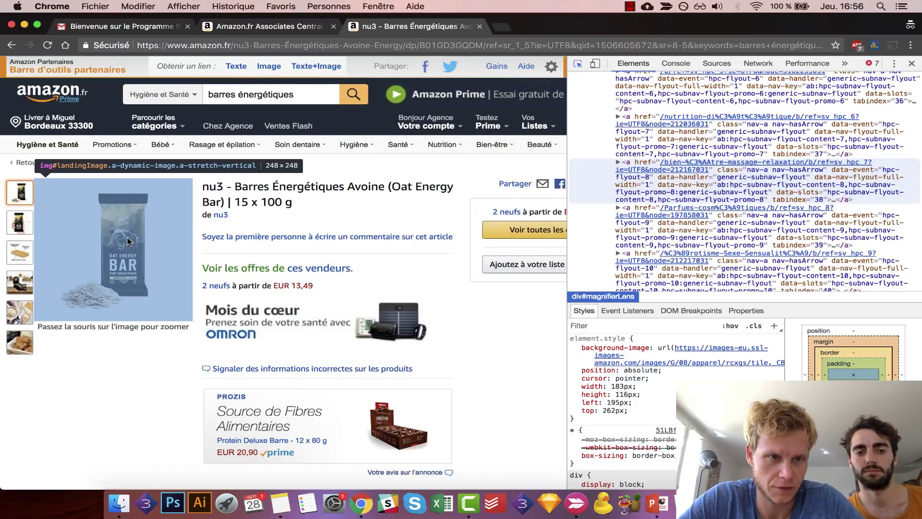
click(129, 241)
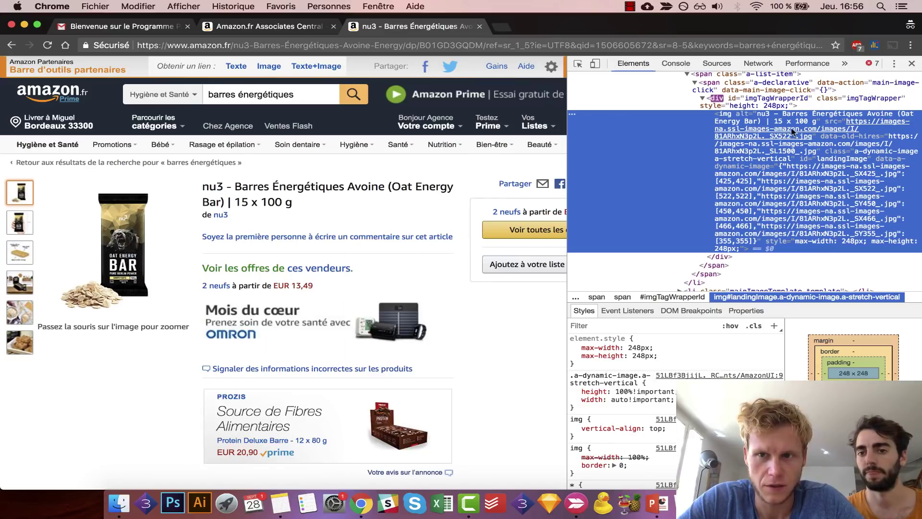
mouse_move(872, 124)
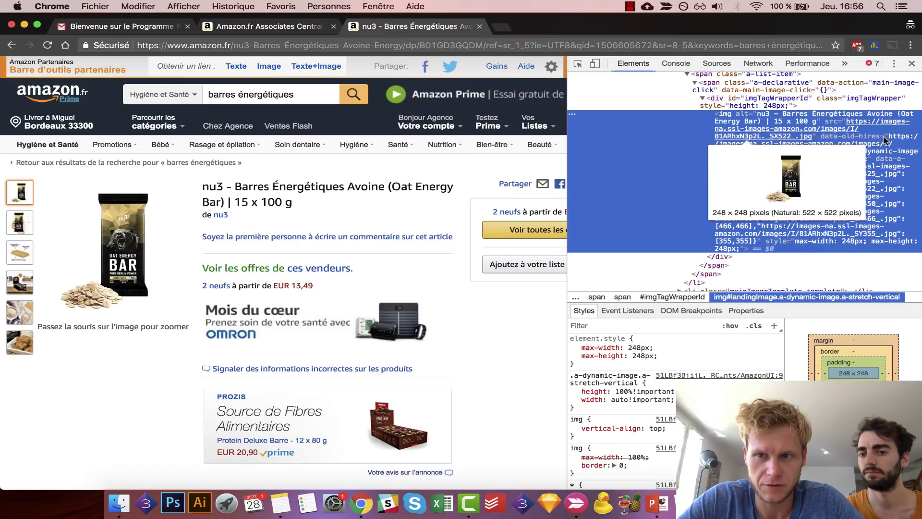
double_click(857, 125)
key(super+c)
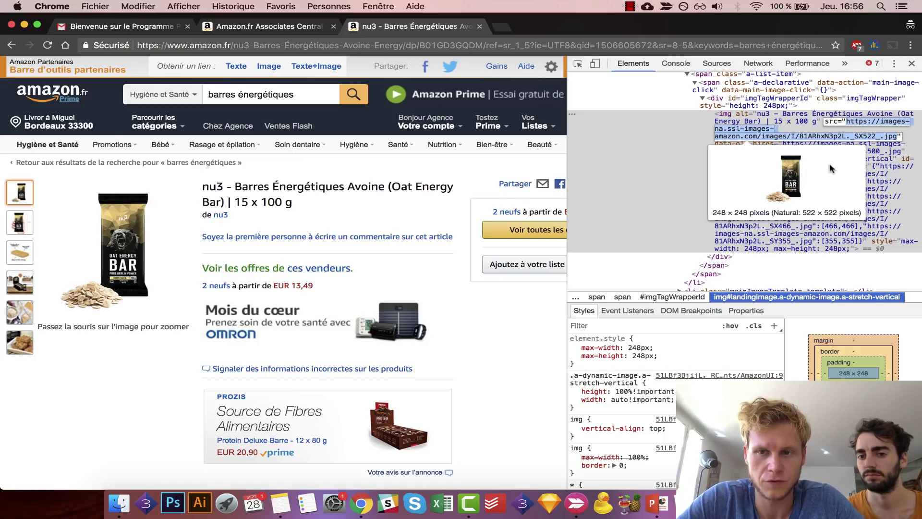
- Open a new incognito tab and paste the image address
right_click(801, 136)
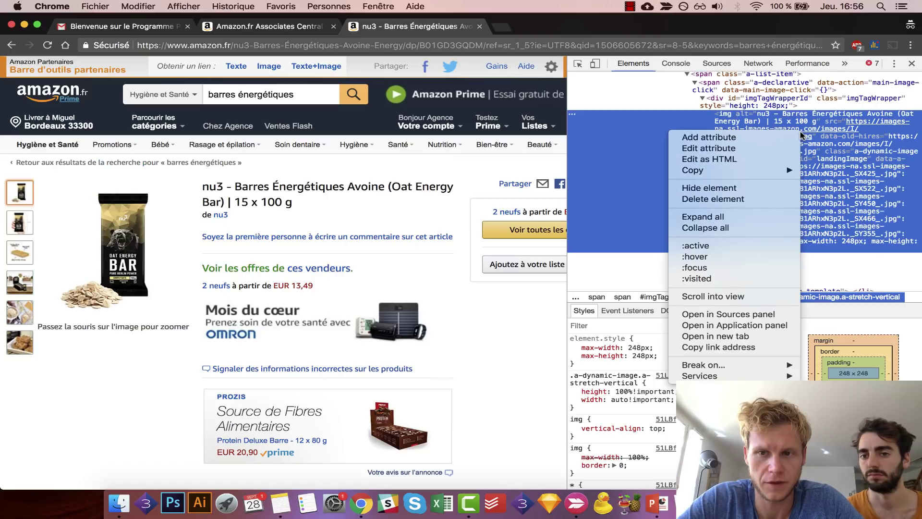
click(502, 30)
click(503, 30)
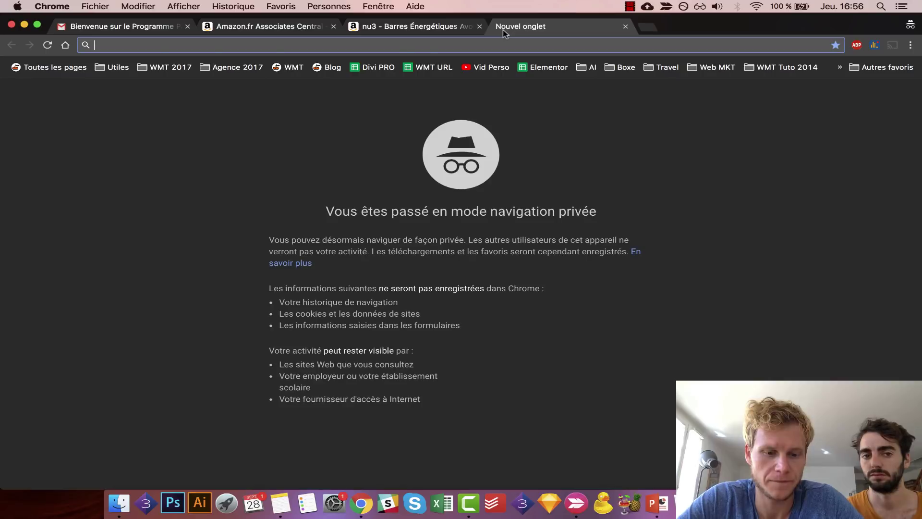
key(super+v)
- Load the photo and save it as 'Barre Céréale NU3.jpg' in a new Images/Tuto folder
key(Return)
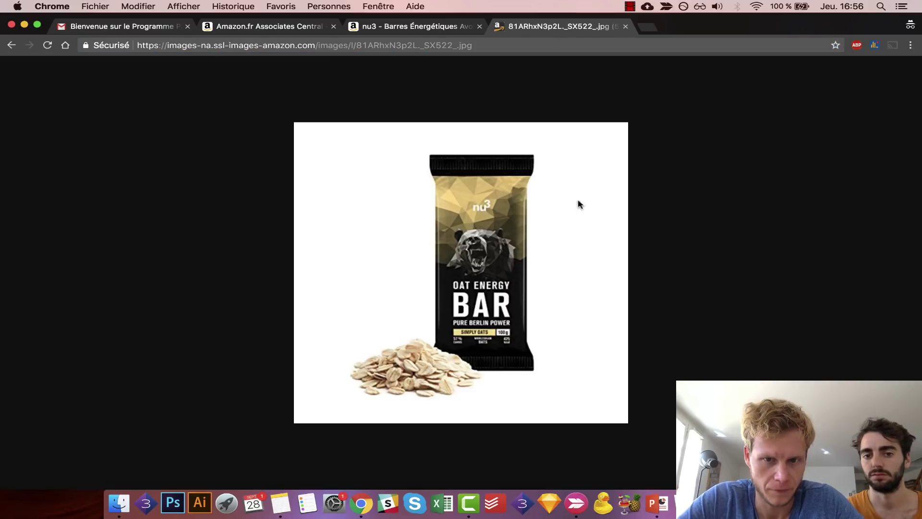
right_click(491, 183)
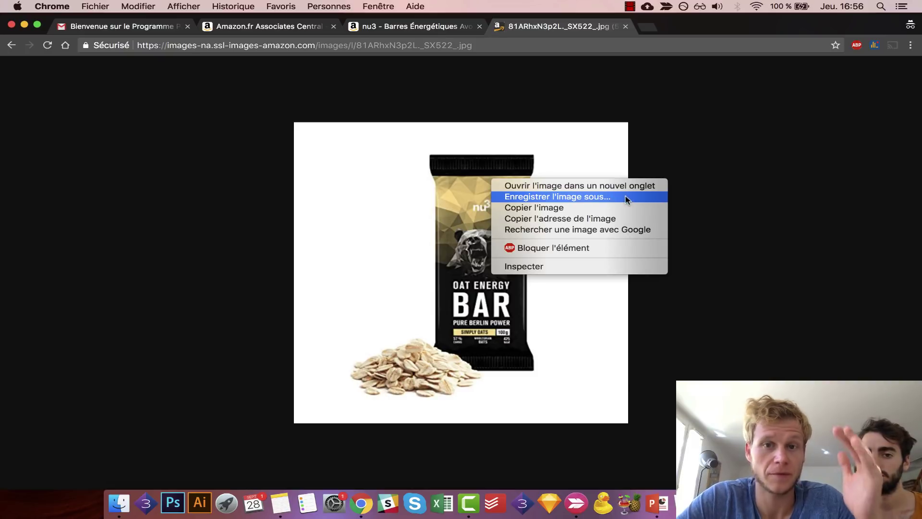
click(626, 198)
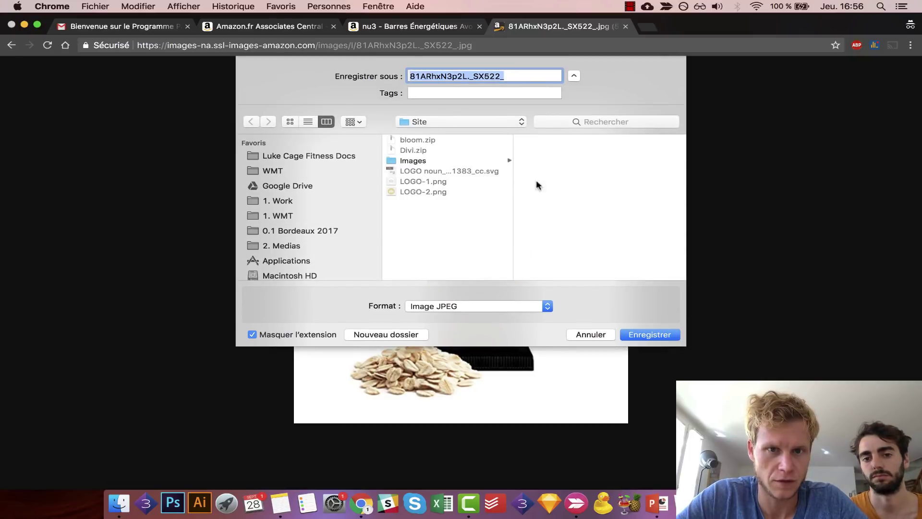
text(Barre Céréale NU3)
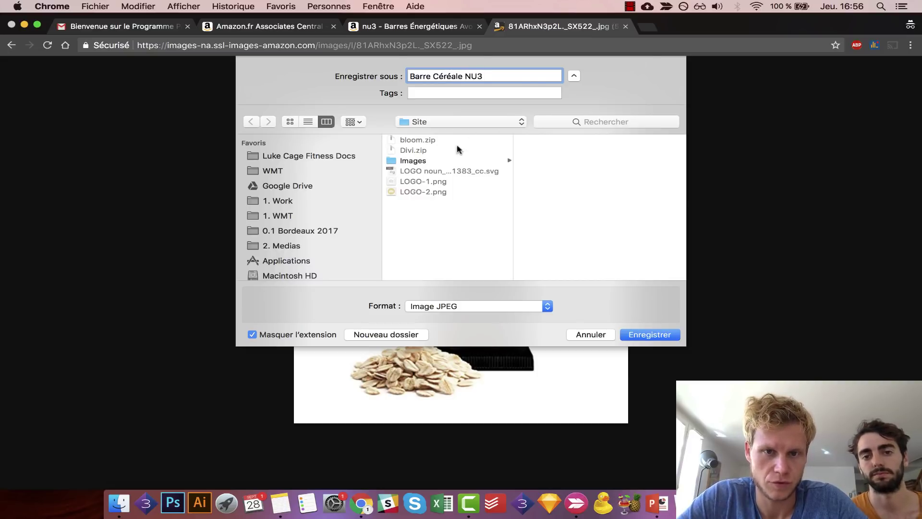
click(432, 161)
click(412, 334)
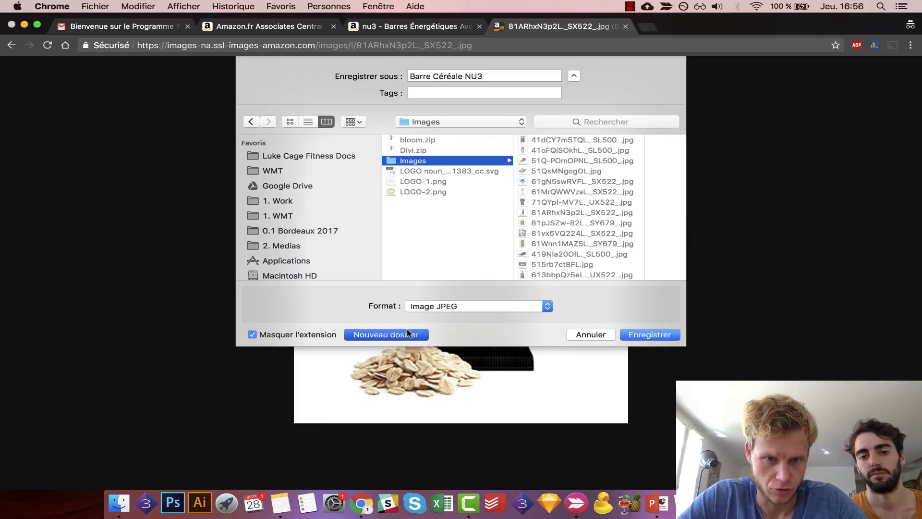
text(Tuto)
key(Return)
key(Return)
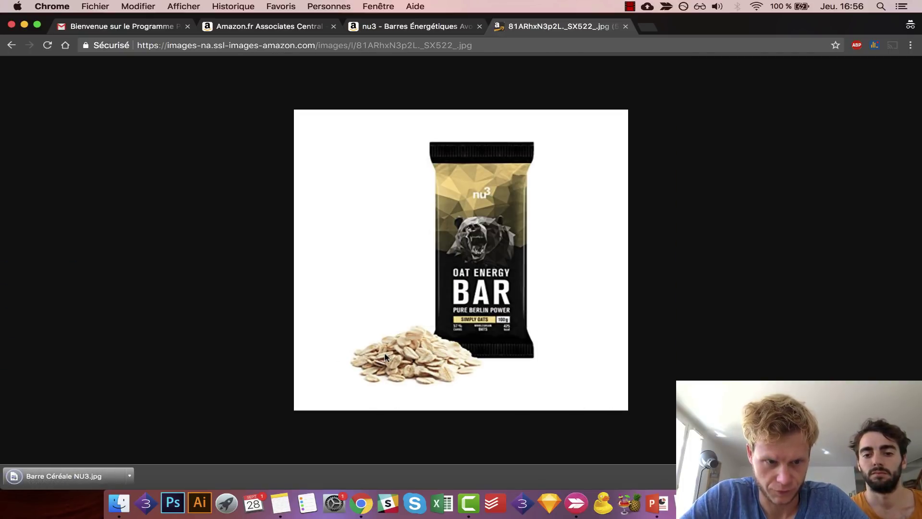
key(ctrl+Right)
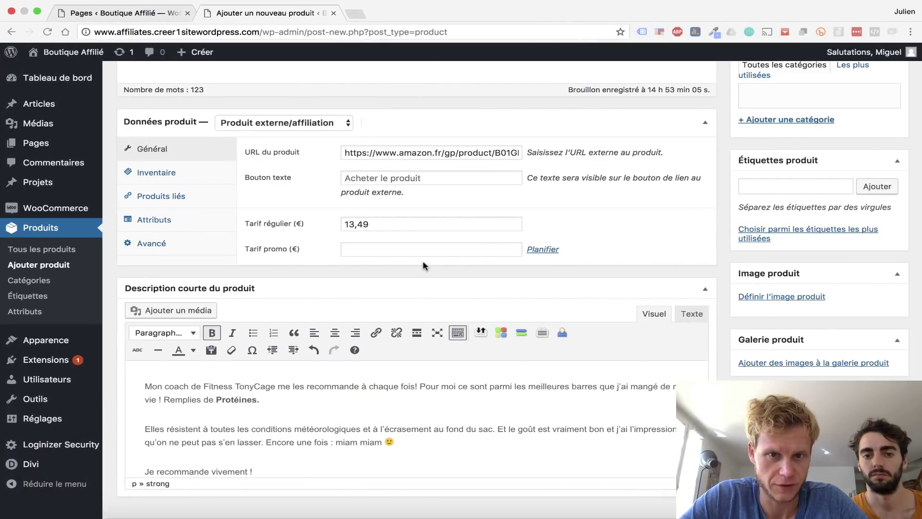
- Upload Barre Céréale NU3.jpg from the Images/Tuto folder and set it as the product image
click(743, 294)
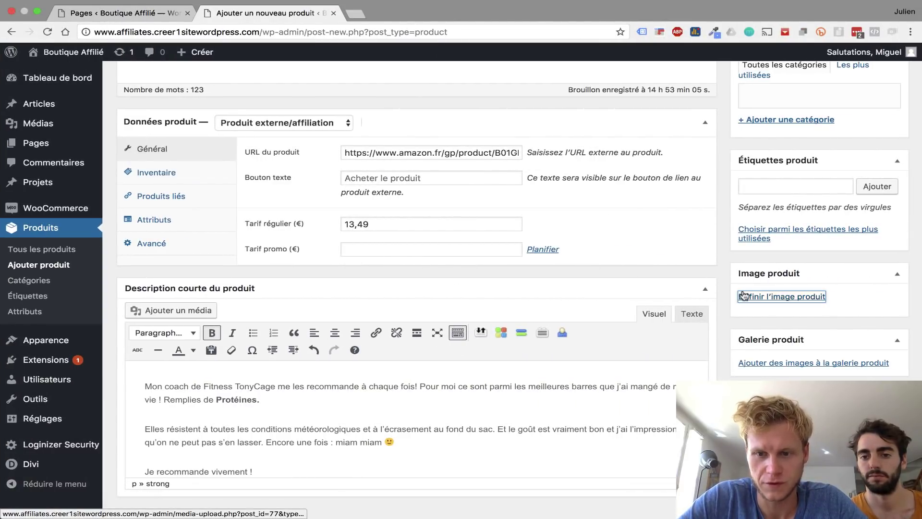
click(70, 110)
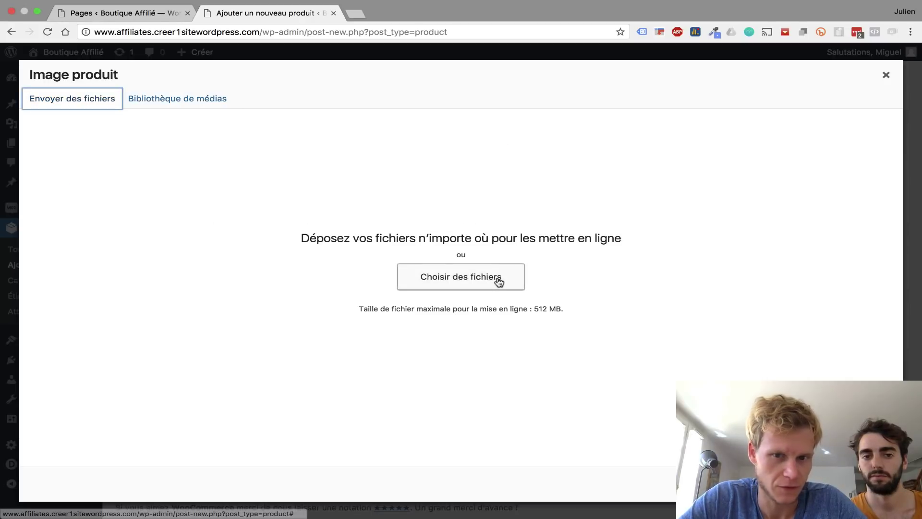
click(496, 278)
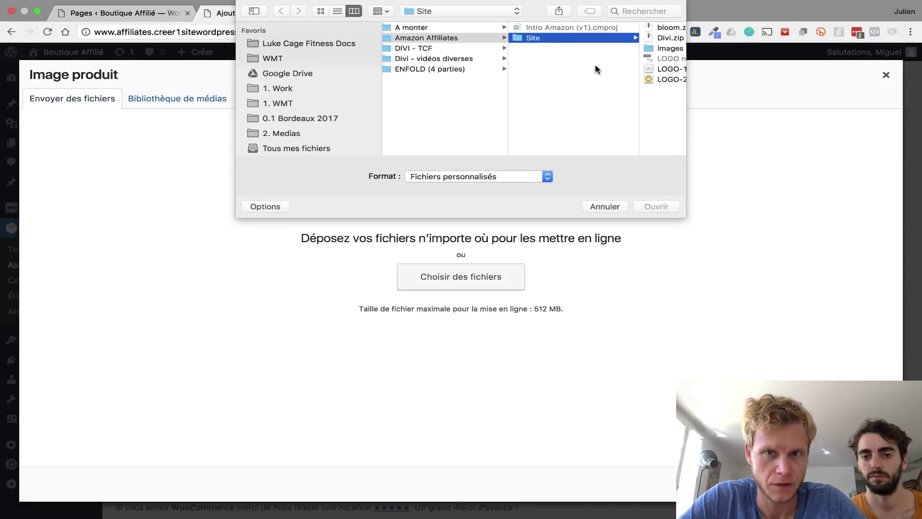
scroll(596, 70, right, 4)
click(585, 49)
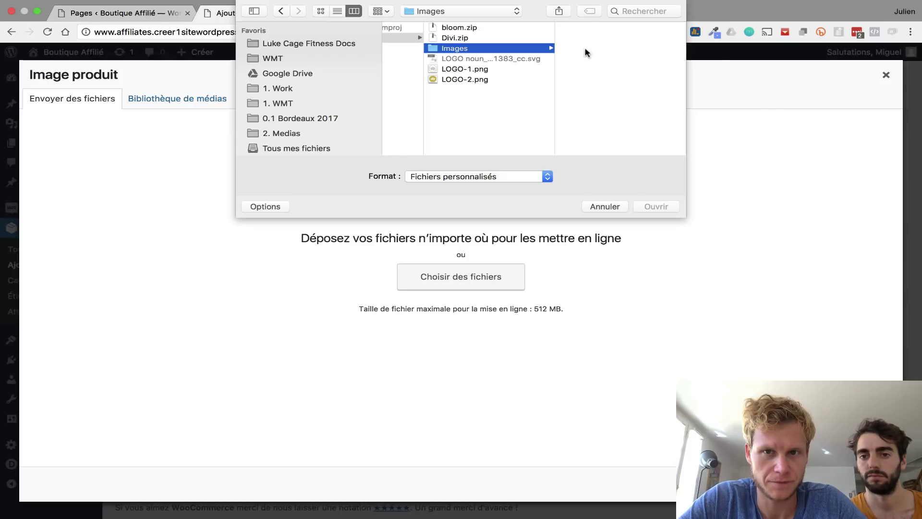
scroll(586, 96, down, 5)
click(582, 140)
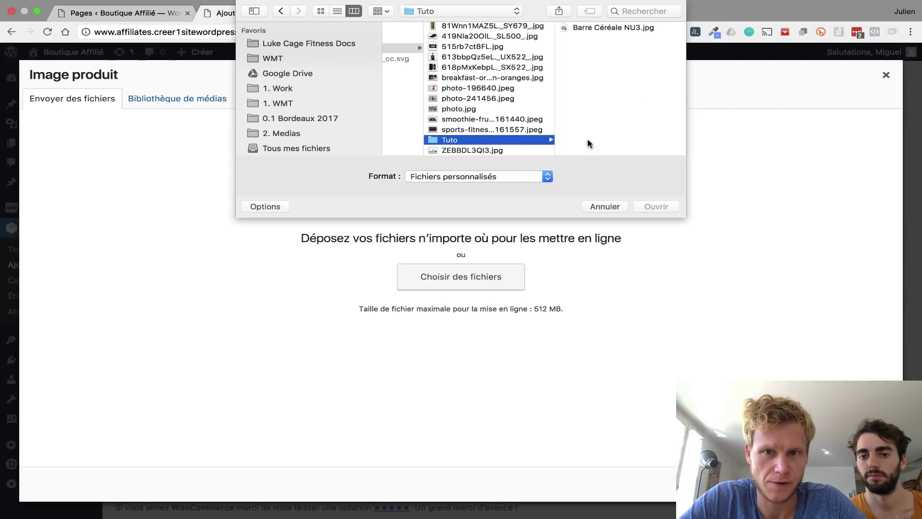
click(586, 26)
click(654, 206)
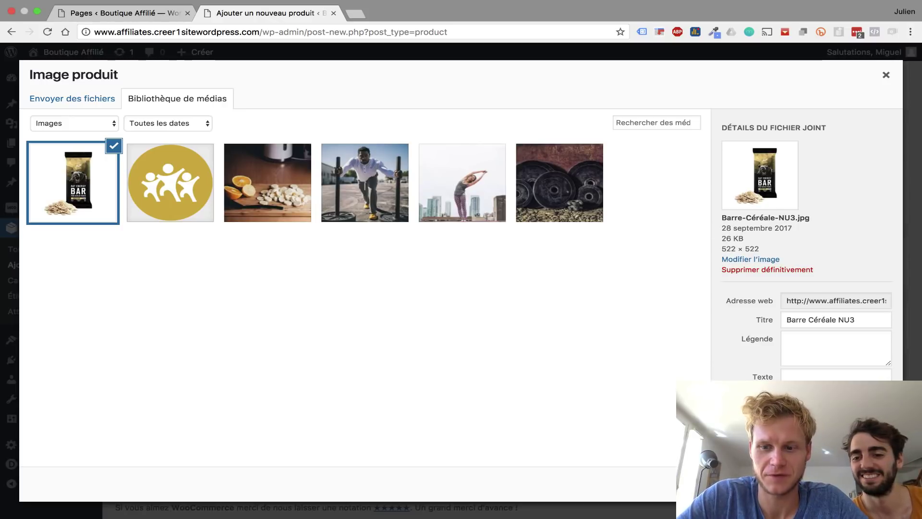
click(853, 484)
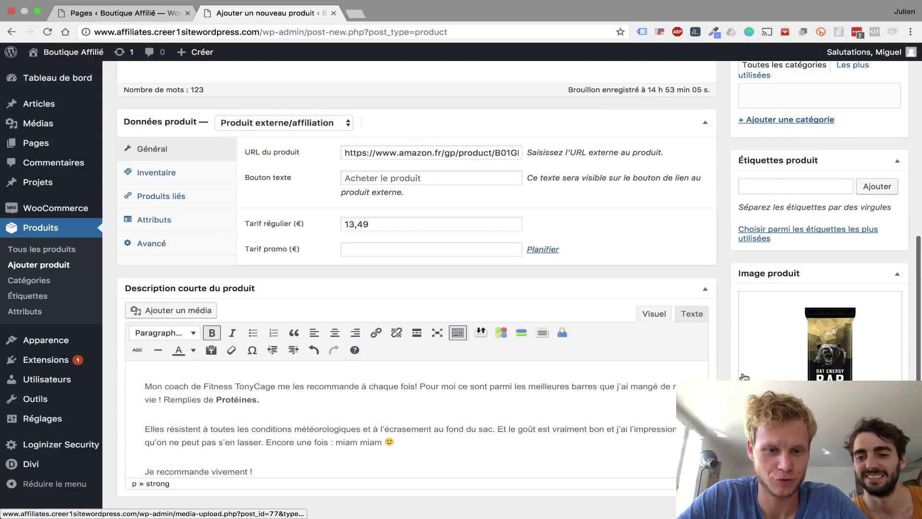
scroll(744, 377, up, 10)
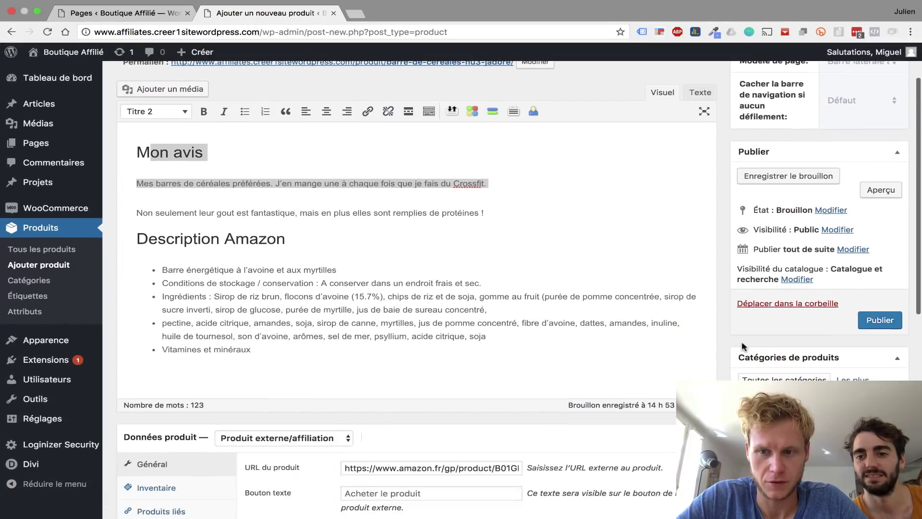
- Add the product categories Après and Avant
scroll(744, 346, down, 5)
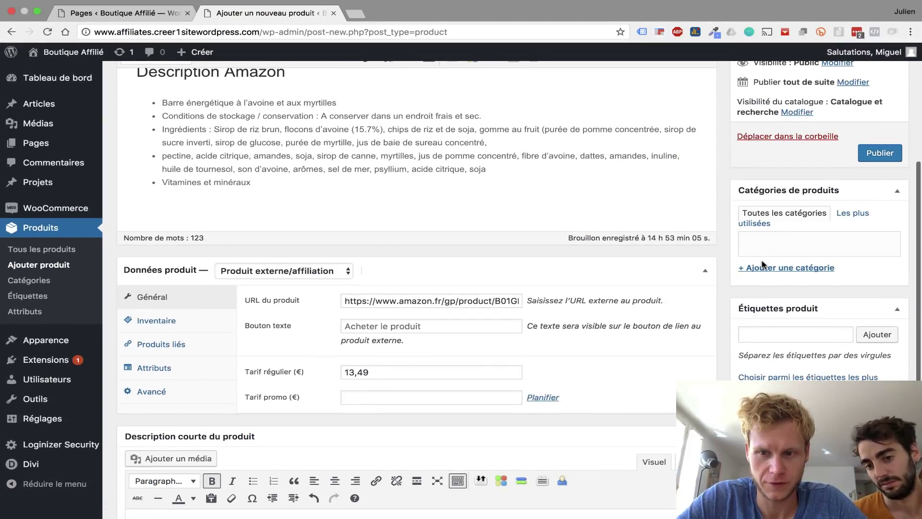
click(761, 267)
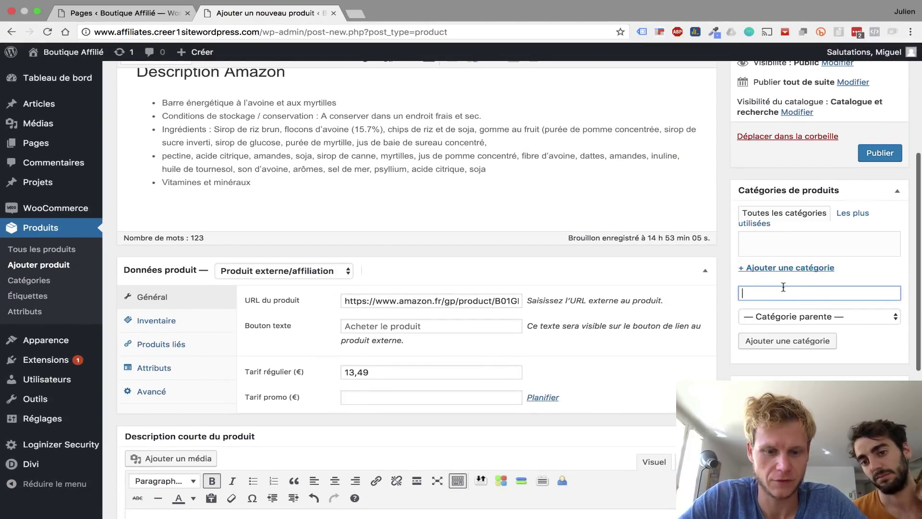
text(Après)
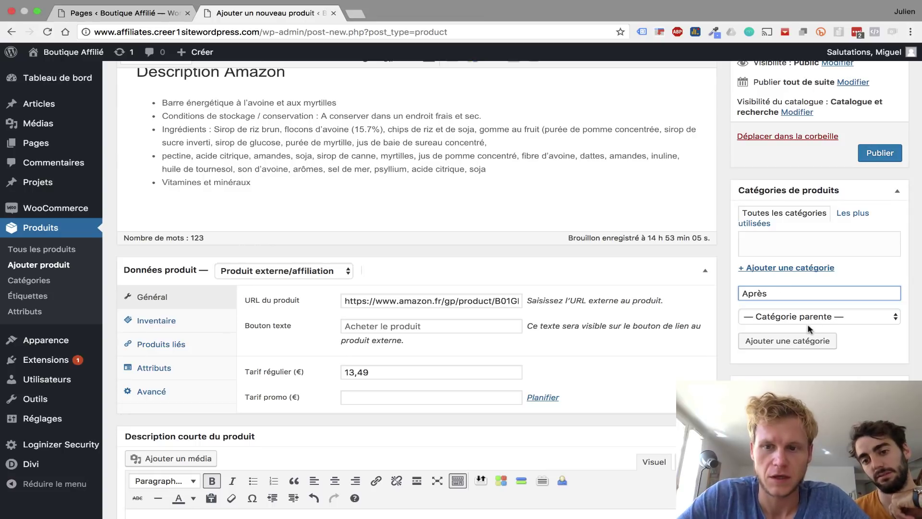
click(798, 342)
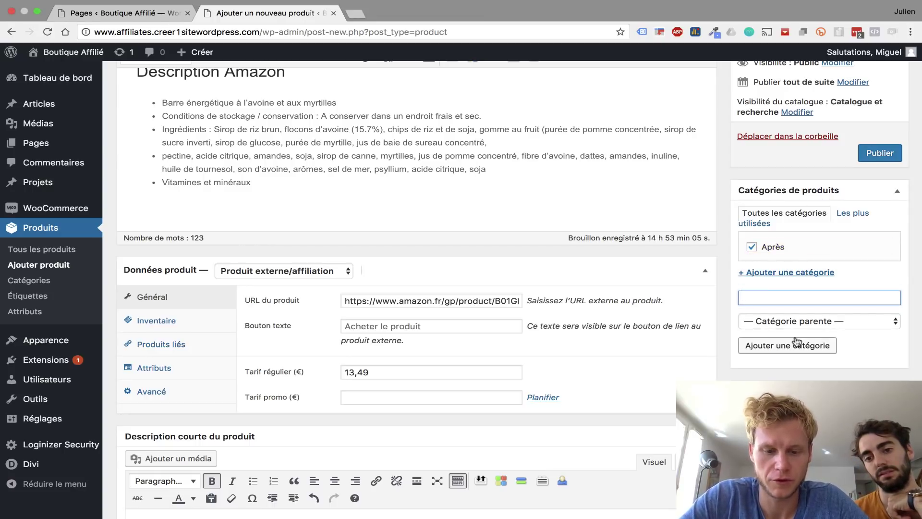
text(Avant)
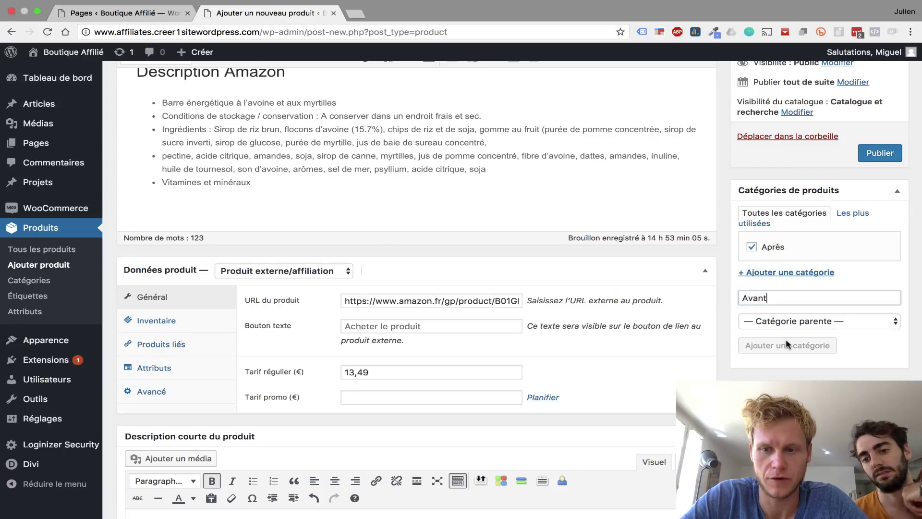
click(786, 341)
- Add the product categories Pendant, Homme and Femme
text(Pendant)
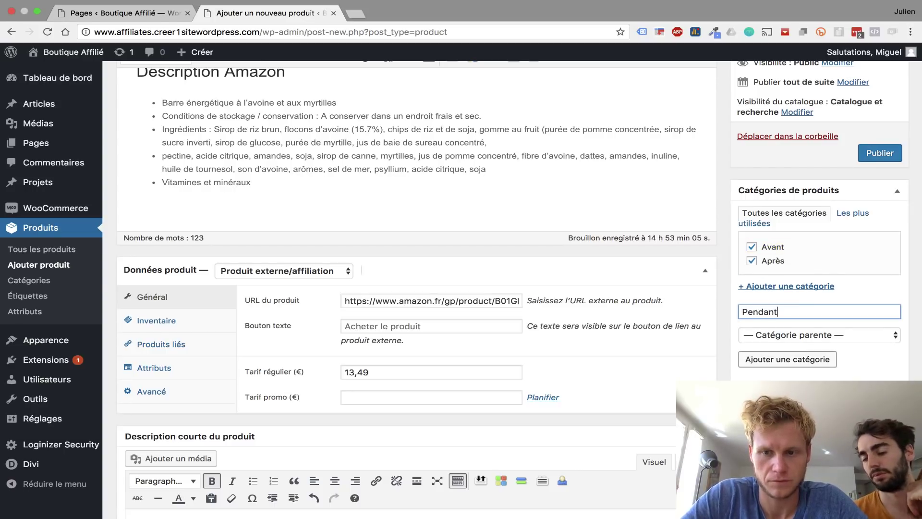
click(780, 359)
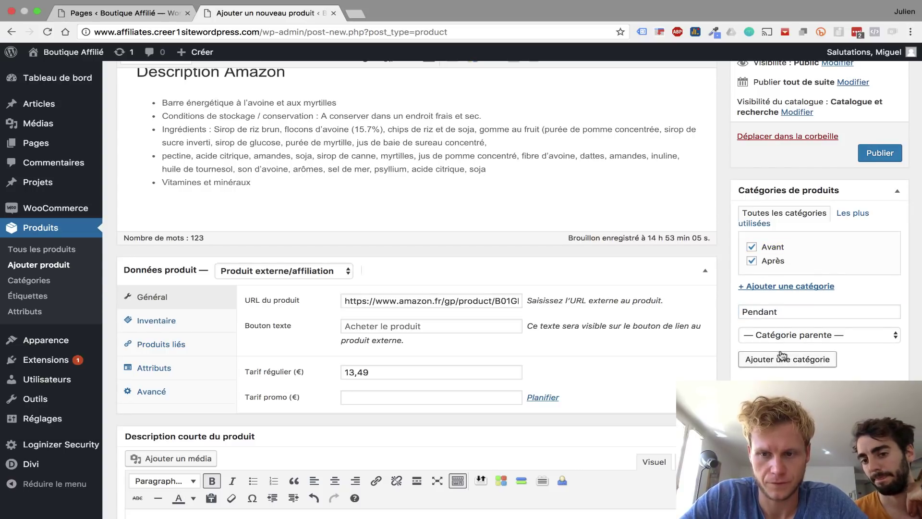
click(780, 359)
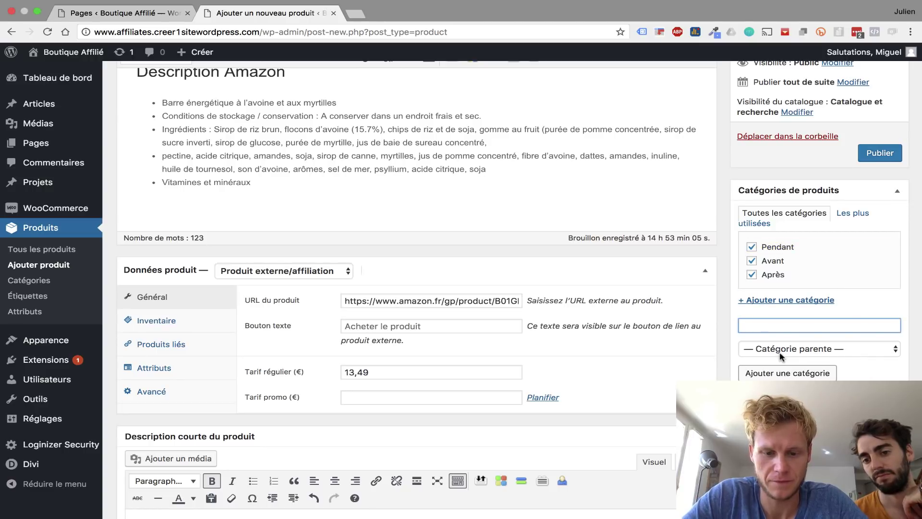
text(Homme)
key(Return)
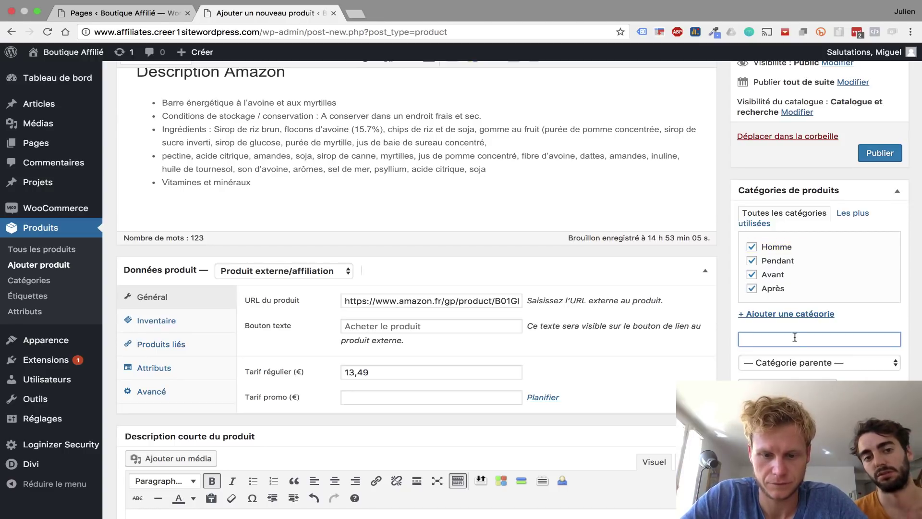
text(Femme)
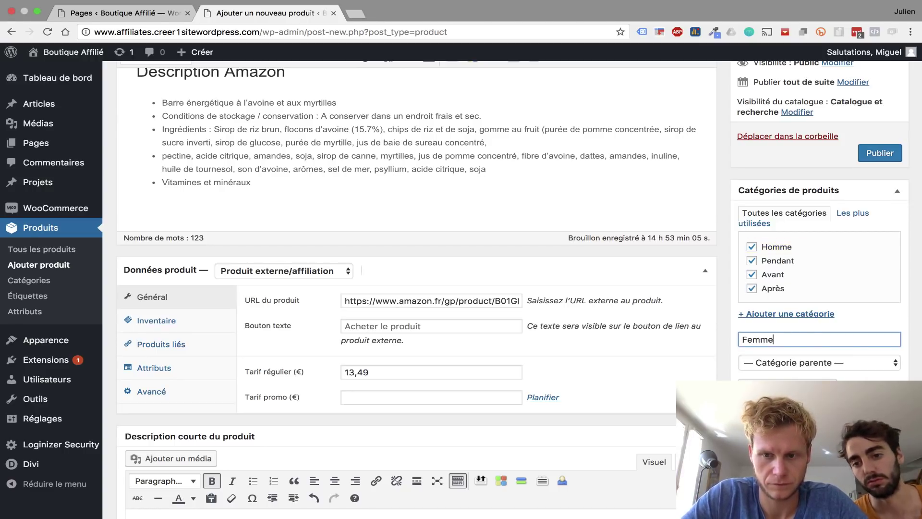
key(Return)
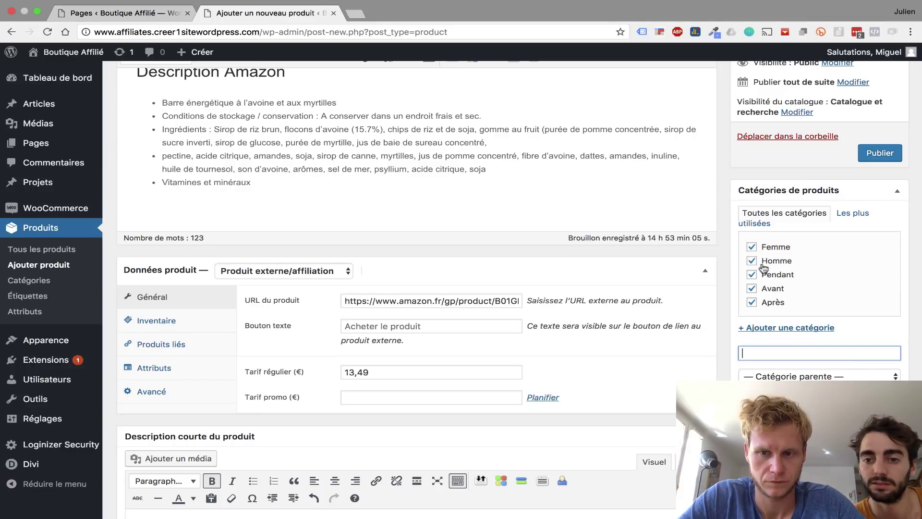
- Untick Femme, Homme, Pendant and Avant so only Après remains, then publish the product
click(752, 247)
click(752, 260)
click(752, 274)
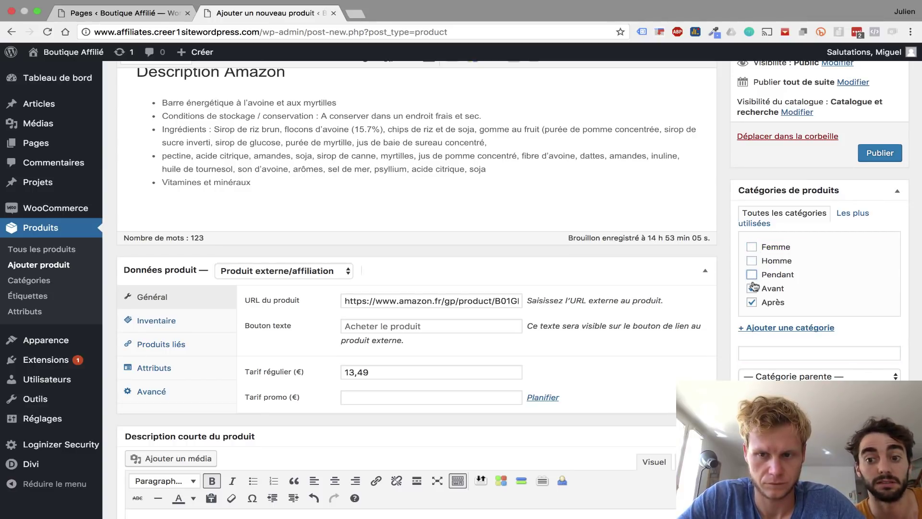
click(752, 302)
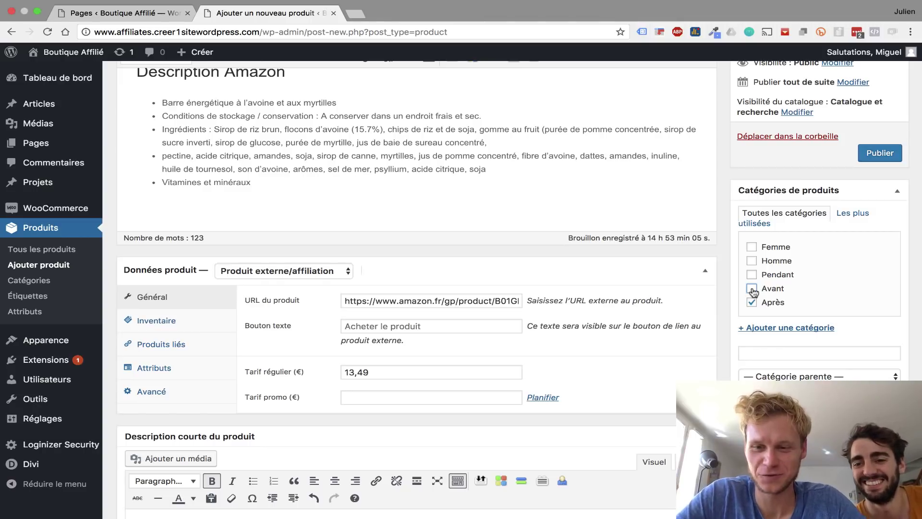
click(752, 288)
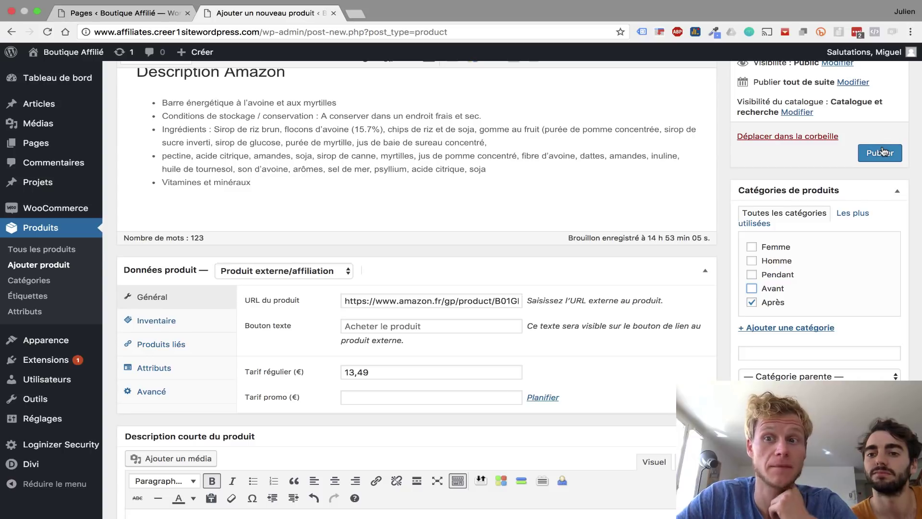
click(882, 152)
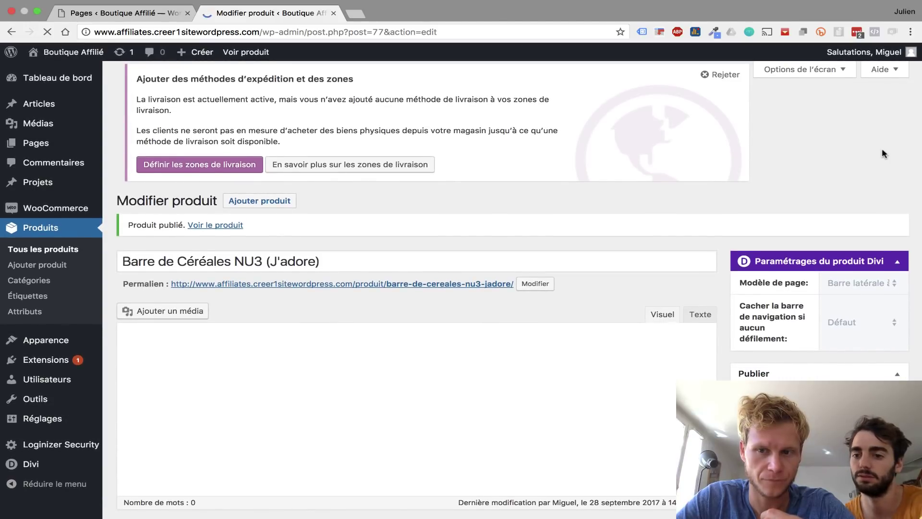
- Set the product page layout to Fullwidth and view the live product page showing 13,49€
click(888, 290)
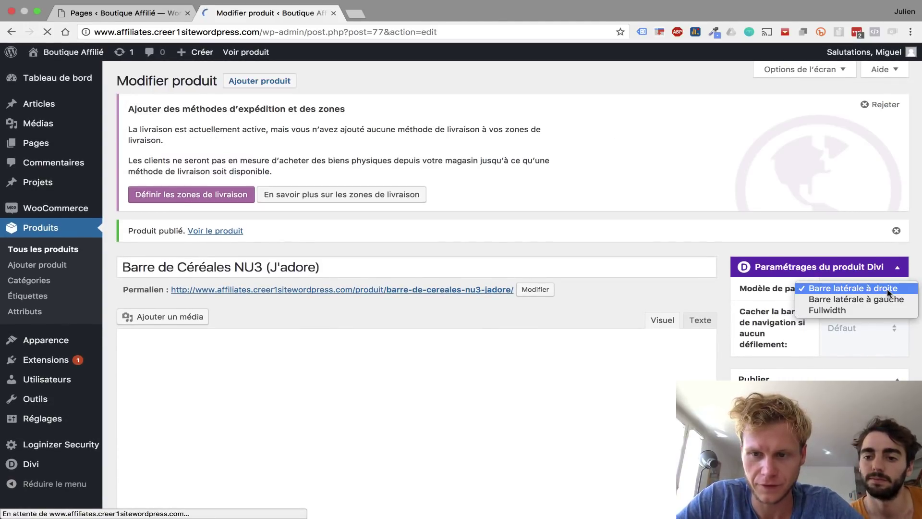
click(836, 312)
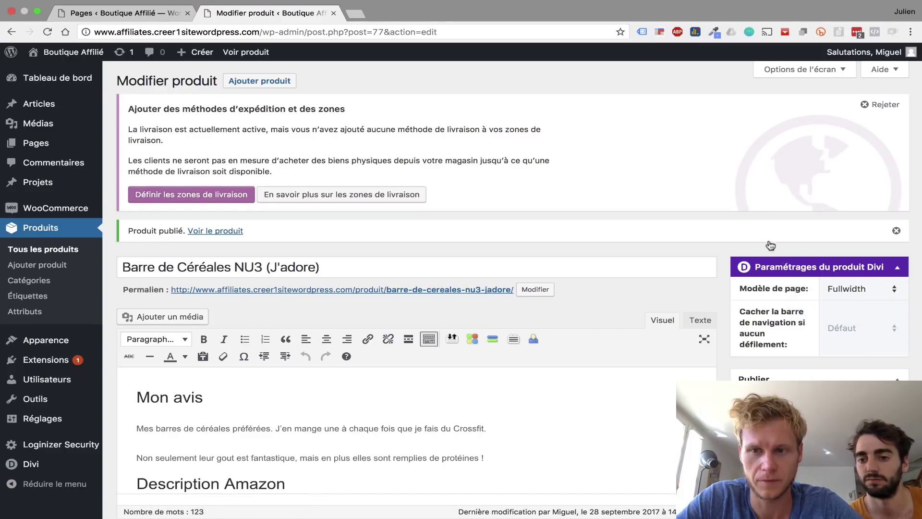
click(239, 53)
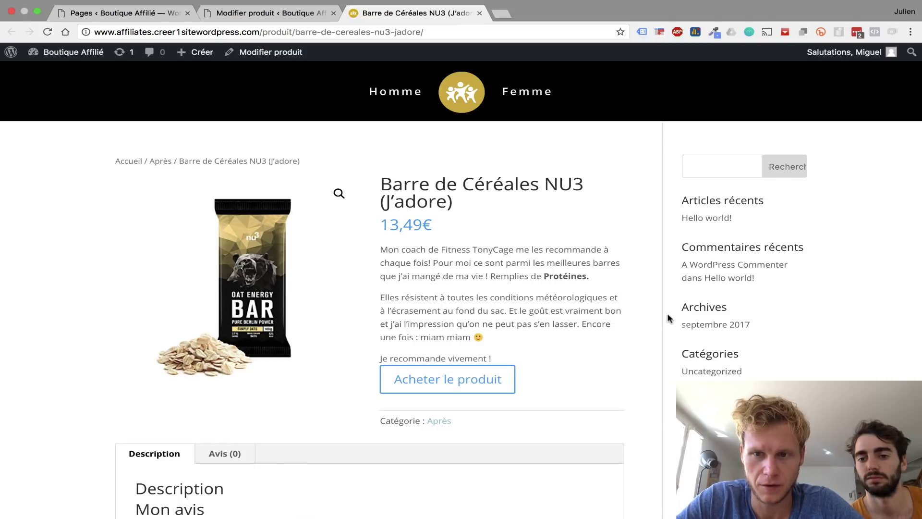
scroll(669, 318, down, 6)
- Keep the Fullwidth layout, update the product, and reload the live page without a sidebar
scroll(669, 318, up, 6)
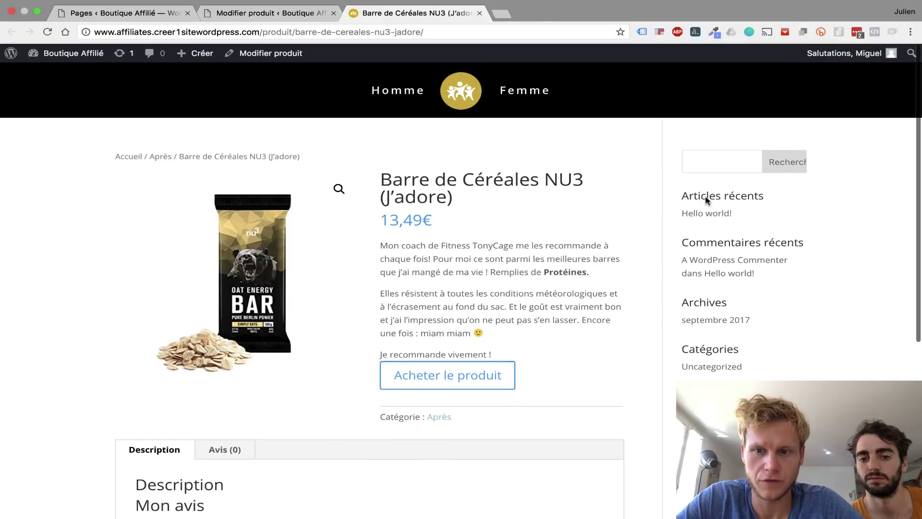
click(236, 13)
click(838, 288)
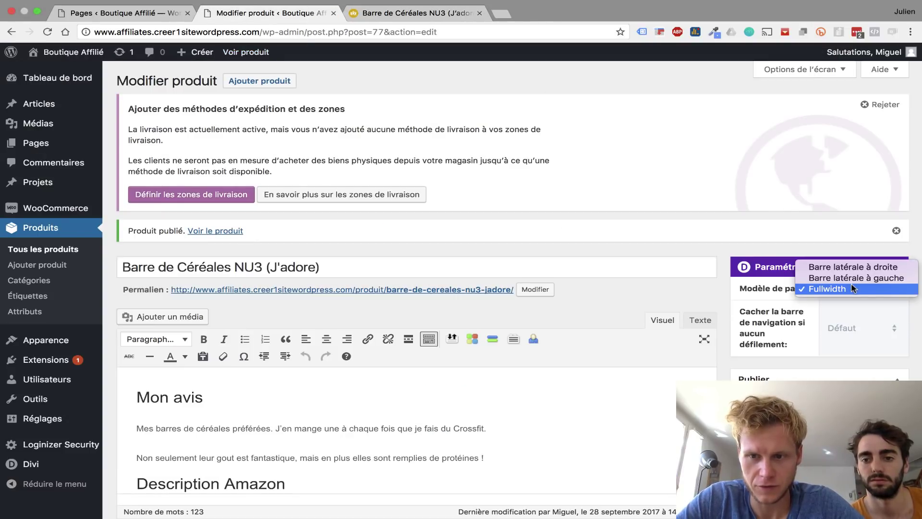
click(845, 288)
scroll(853, 326, down, 10)
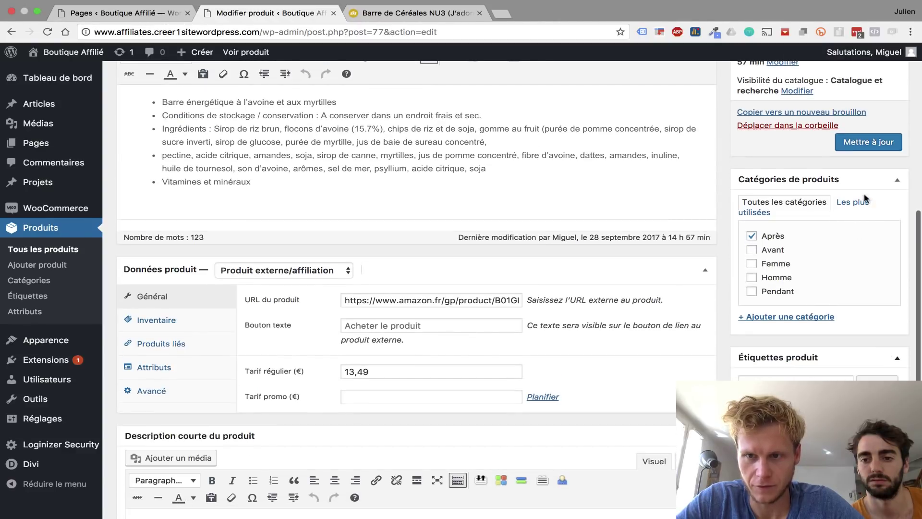
click(868, 142)
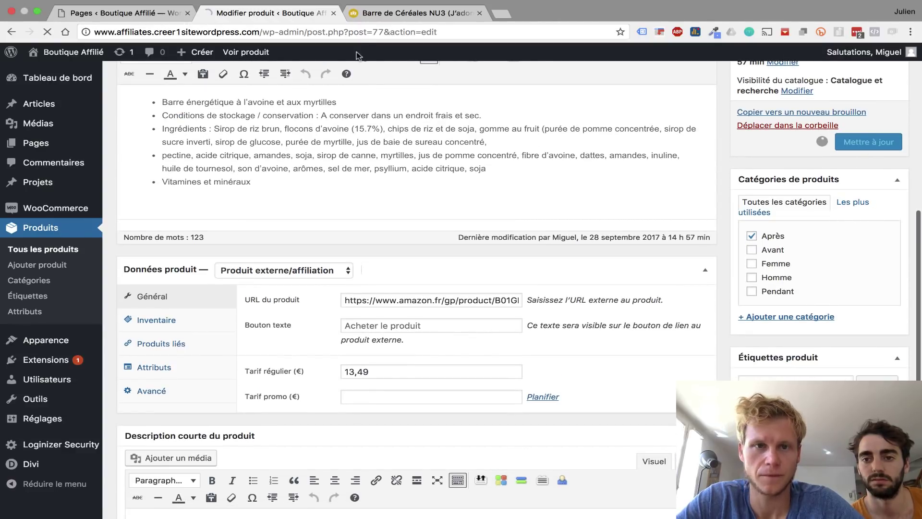
click(398, 14)
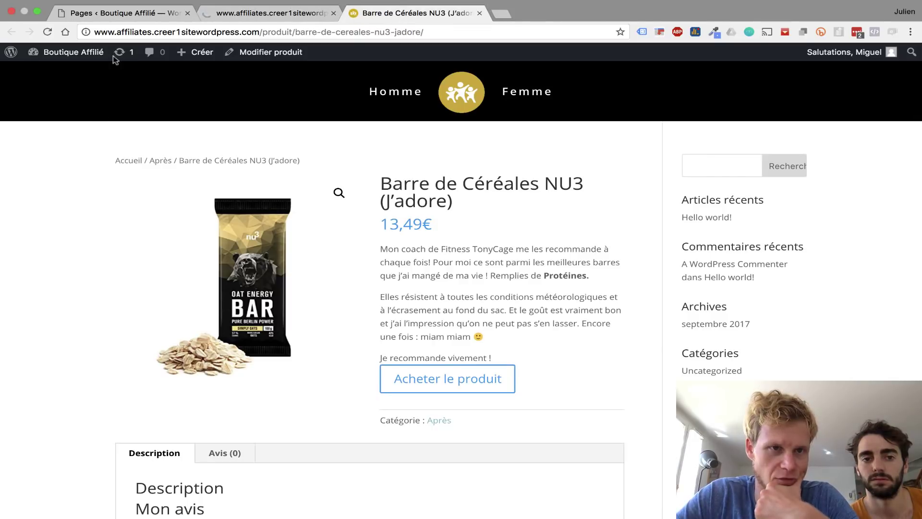
click(47, 32)
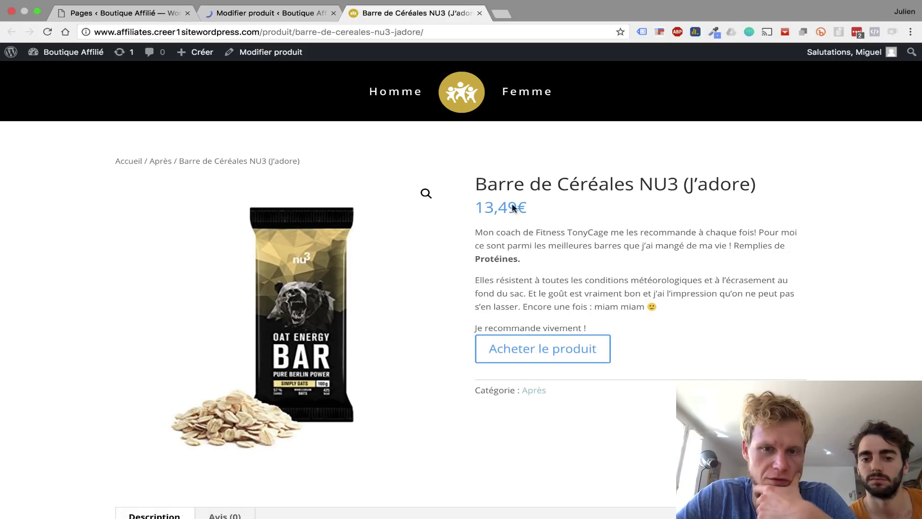
mouse_move(84, 54)
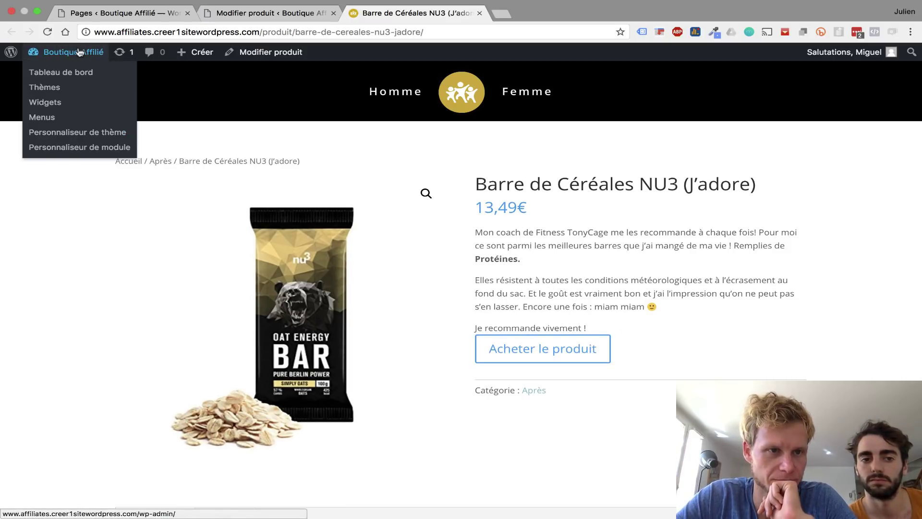
- In the Customizer's button settings, check the hover background and border colours are gold #d4af37
click(92, 133)
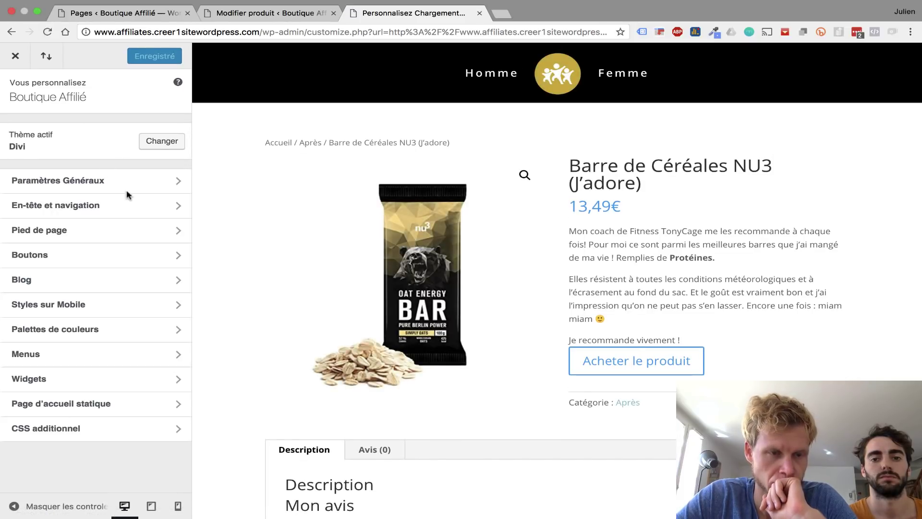
click(110, 257)
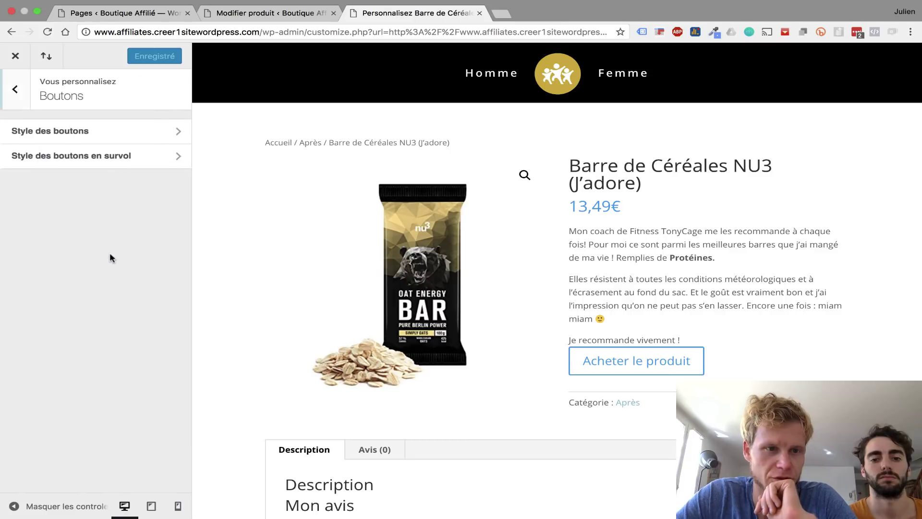
click(97, 160)
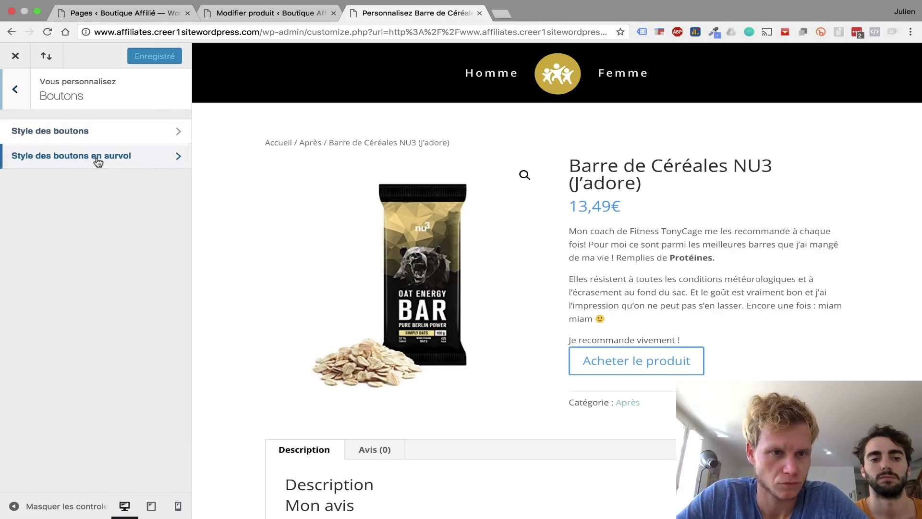
click(70, 197)
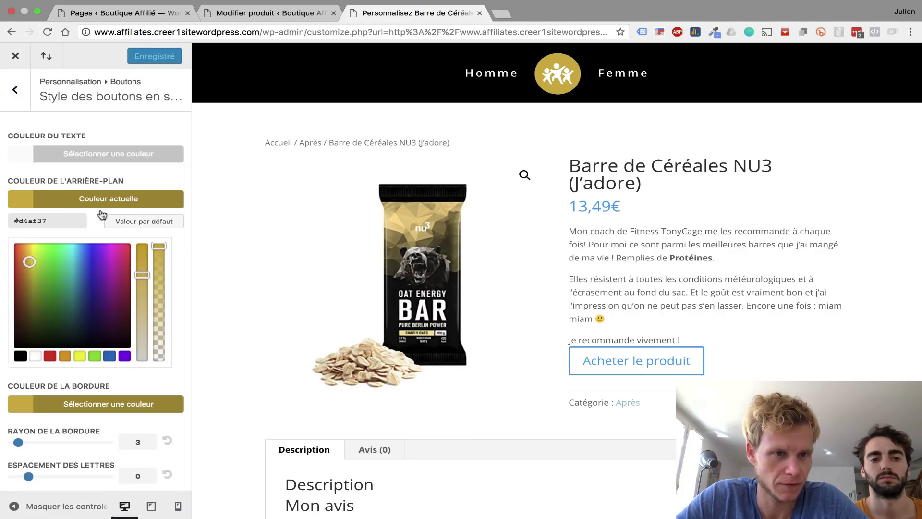
click(17, 405)
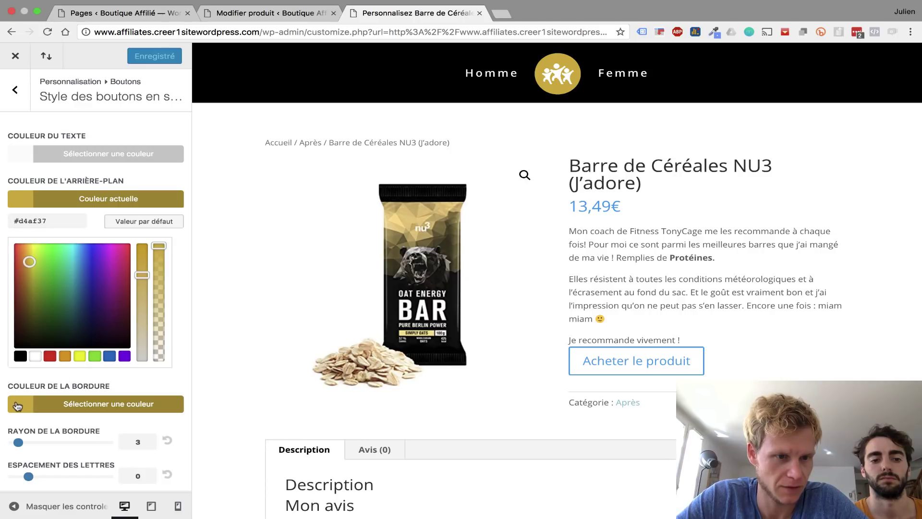
triple_click(15, 266)
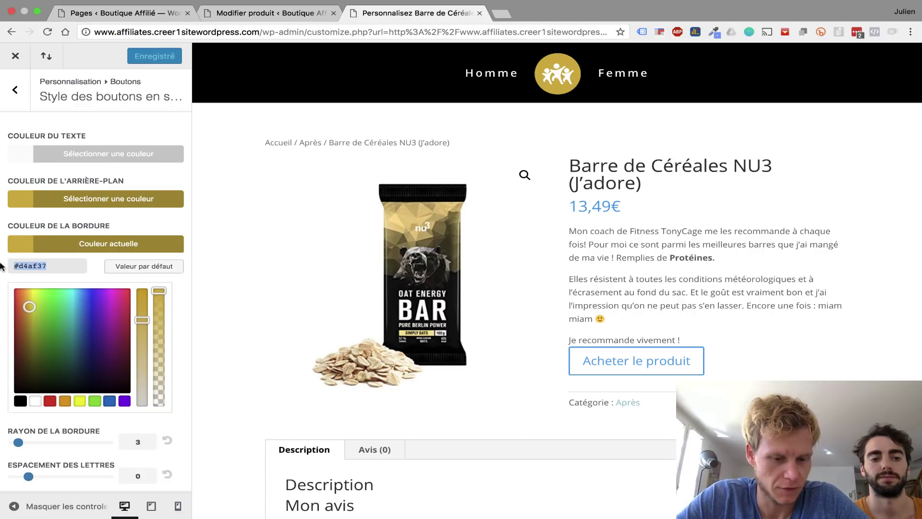
click(15, 89)
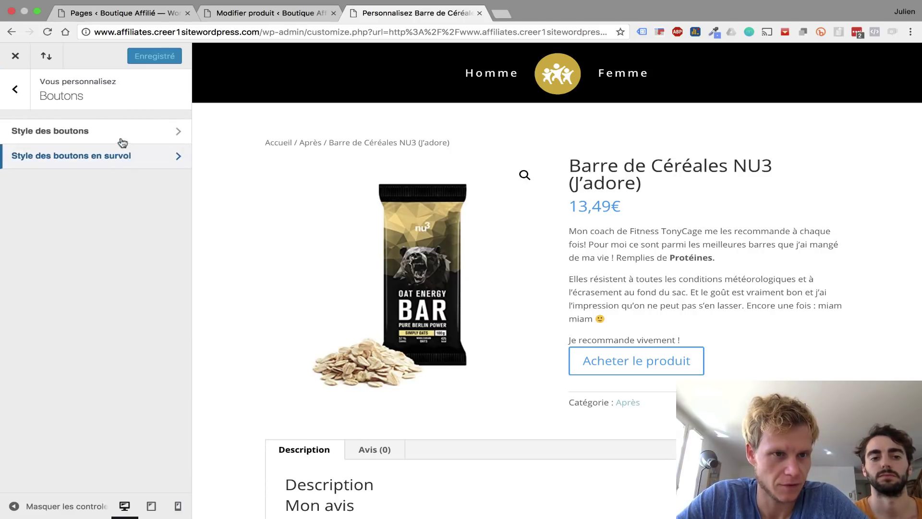
- Give the normal button style a gold #d4af37 border and a thicker border width
click(116, 131)
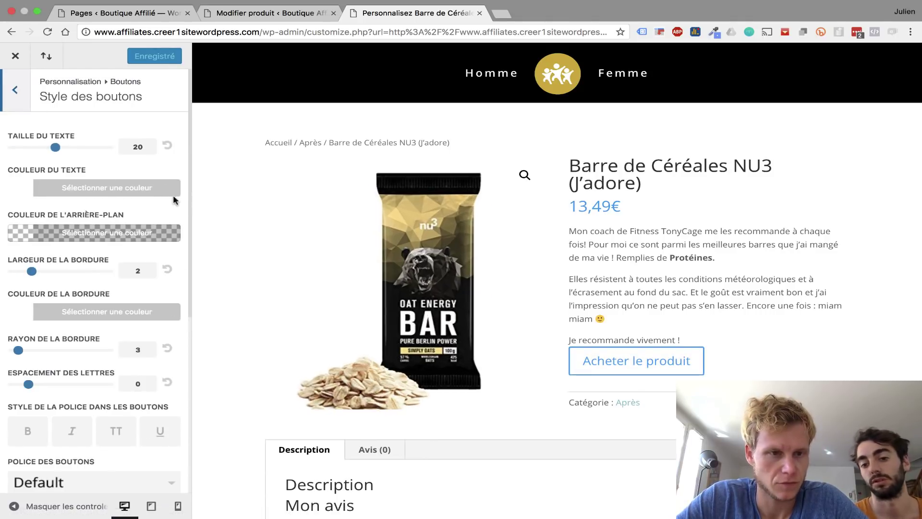
click(27, 314)
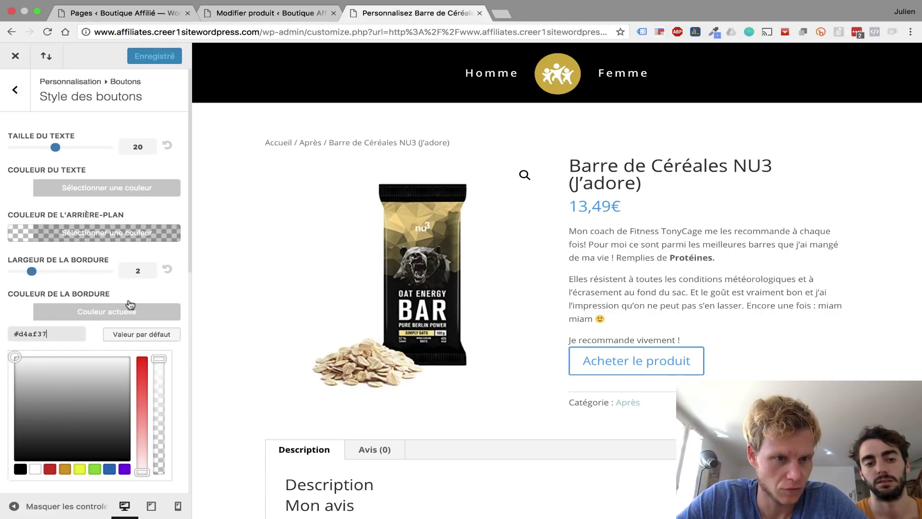
key(Return)
drag(32, 272, 59, 274)
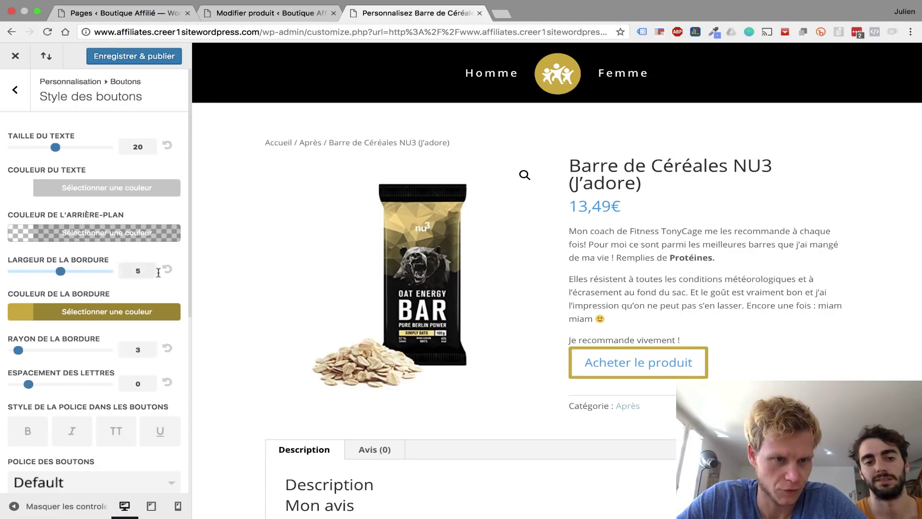
scroll(20, 277, down, 1)
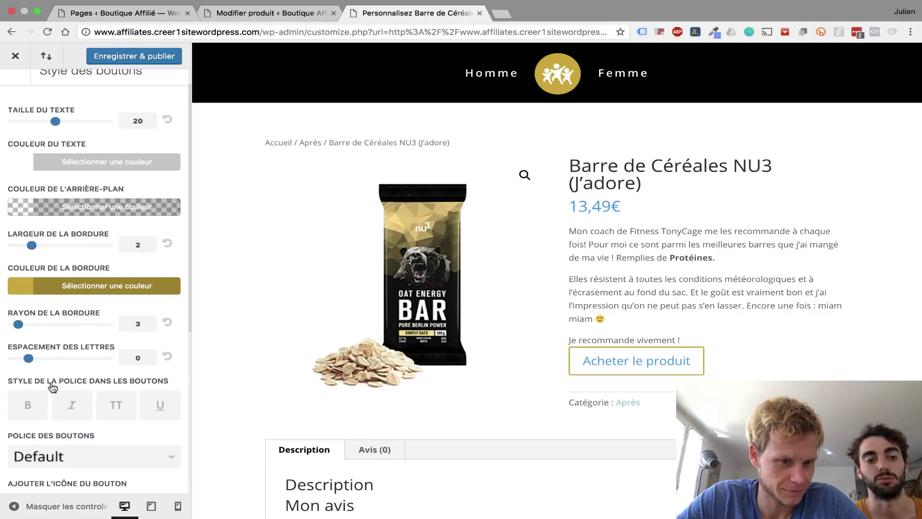
scroll(53, 389, up, 1)
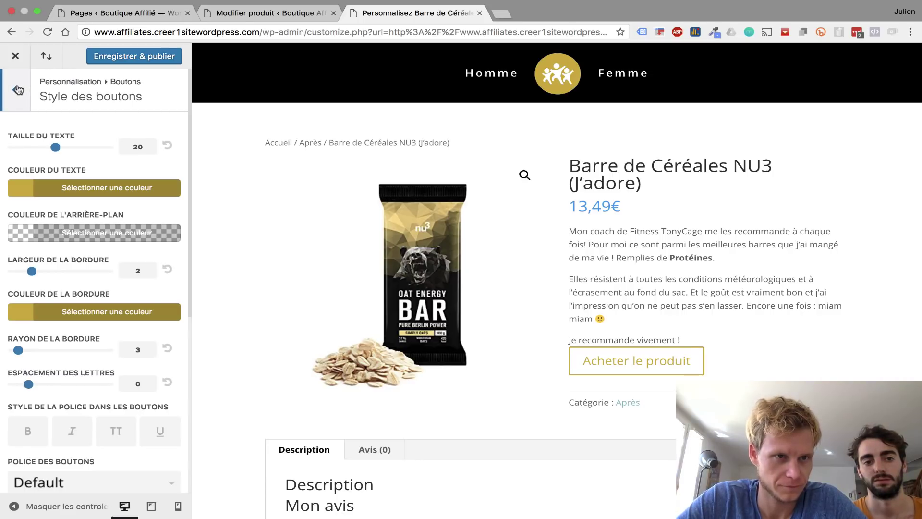
click(18, 90)
- Check the theme accent colour in the Customizer's general layout settings
click(18, 90)
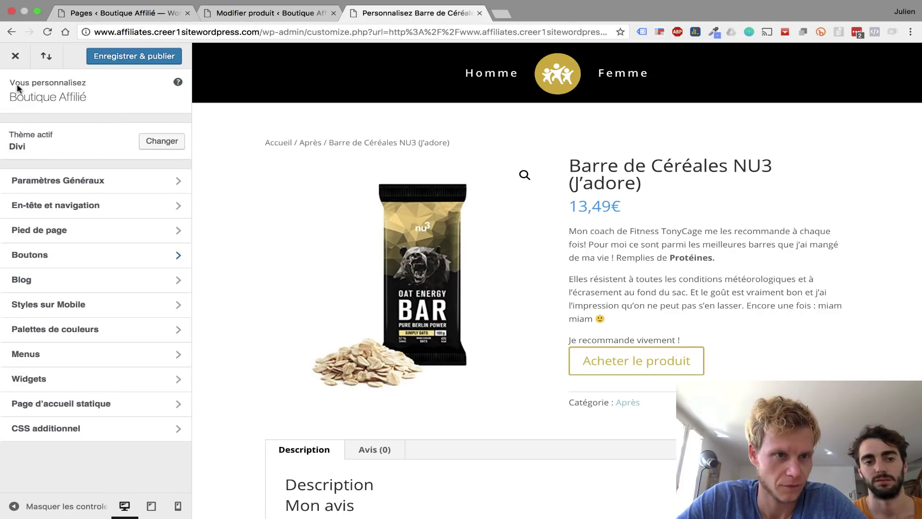
click(52, 182)
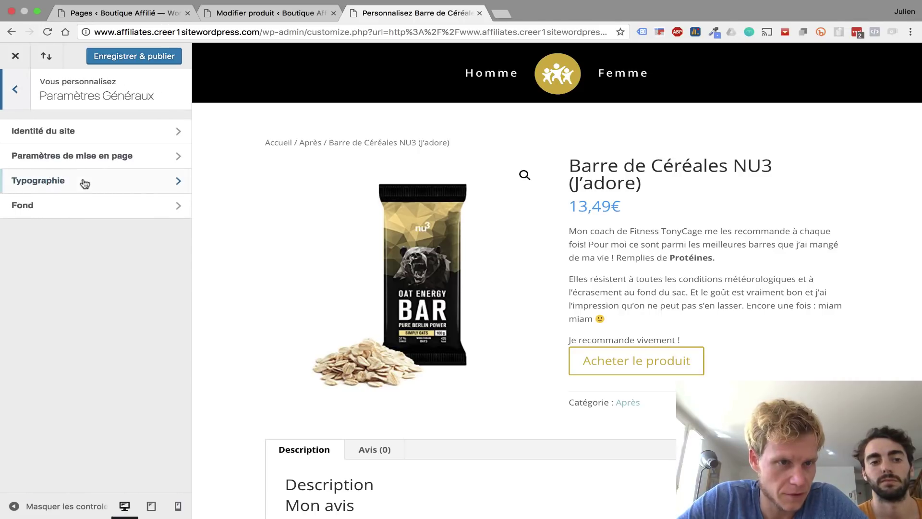
click(84, 158)
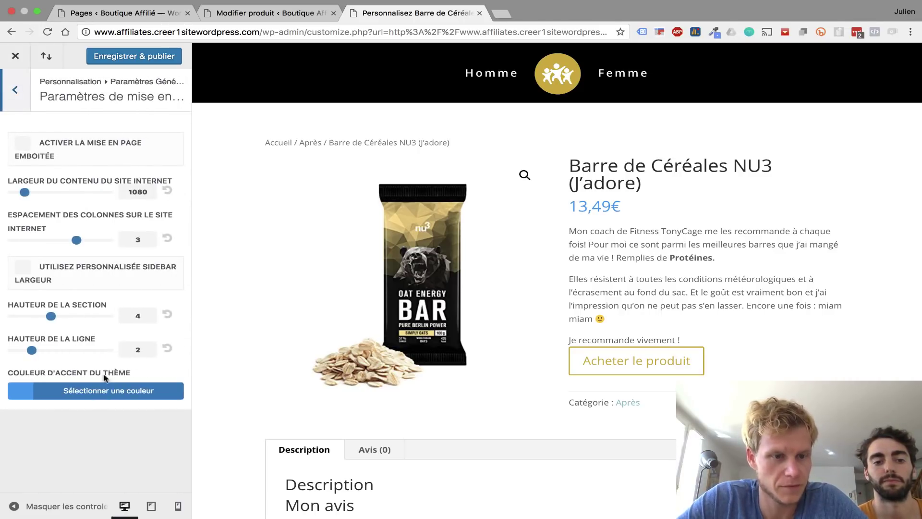
click(32, 399)
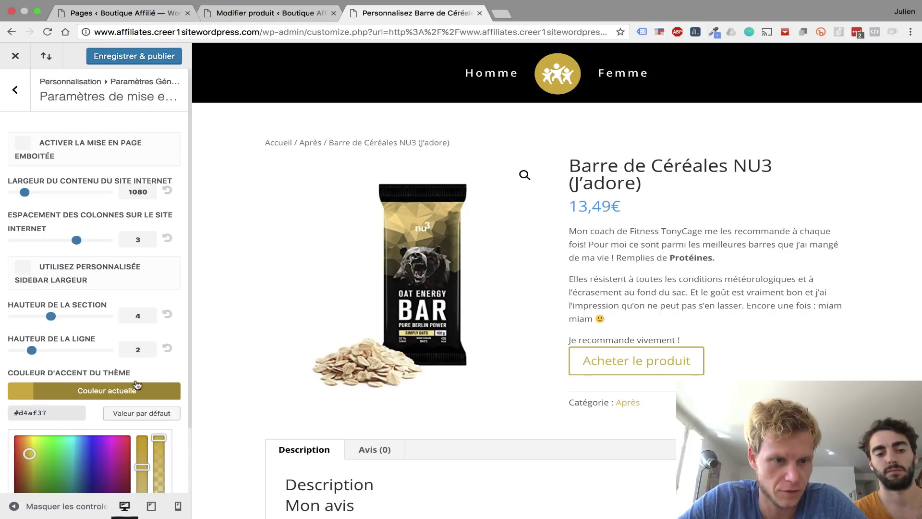
click(156, 375)
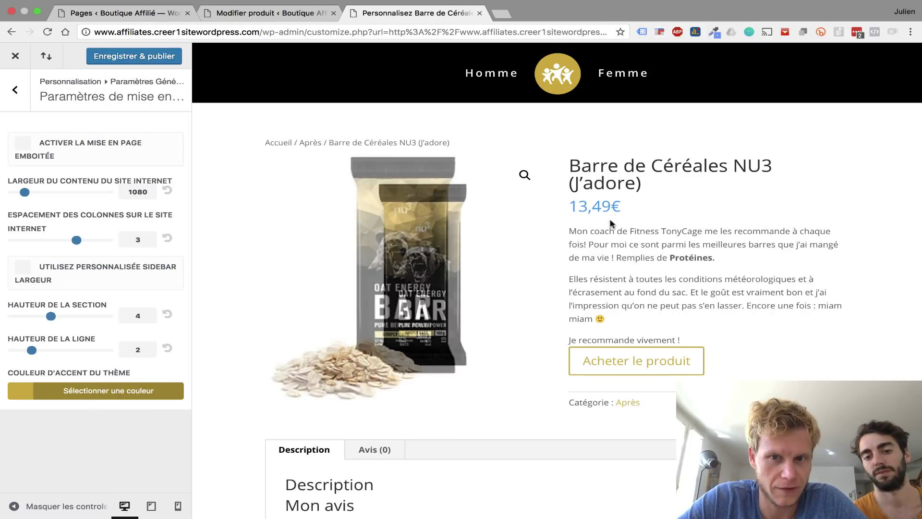
click(16, 94)
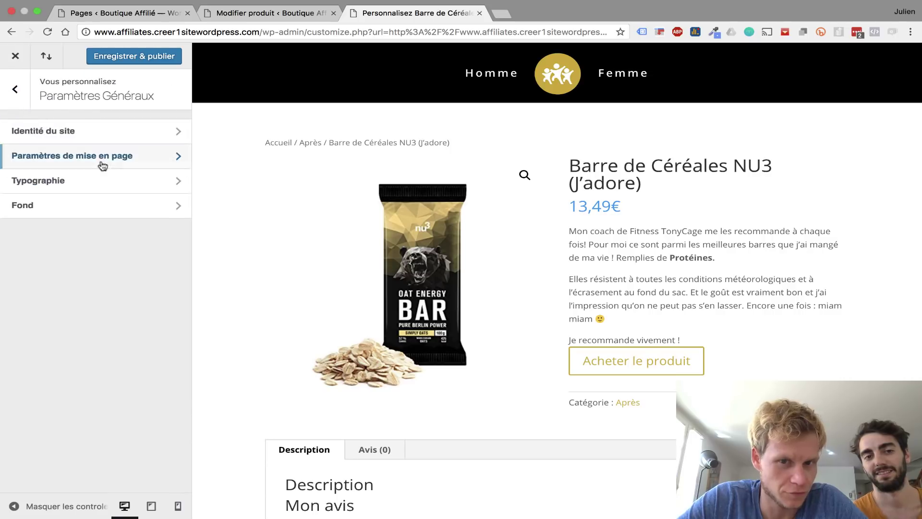
click(16, 91)
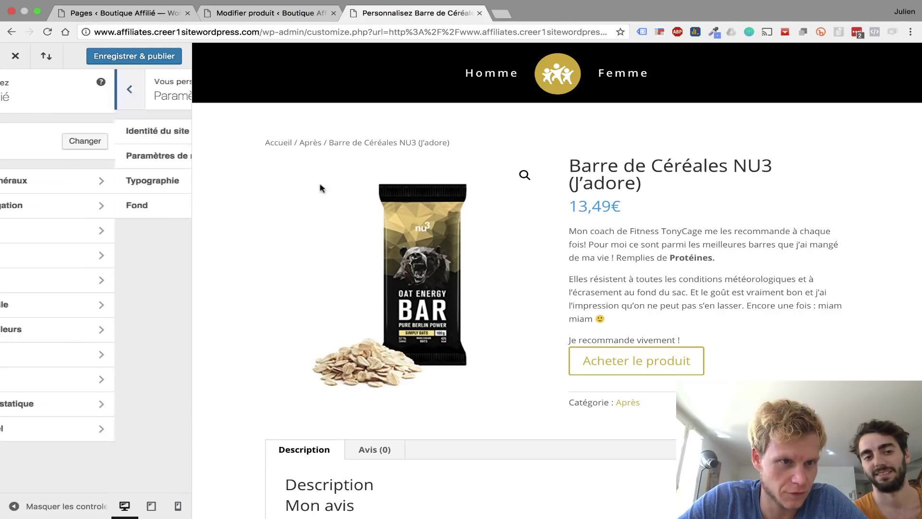
- Inspect the 13,49€ price element in the browser's developer tools
right_click(597, 208)
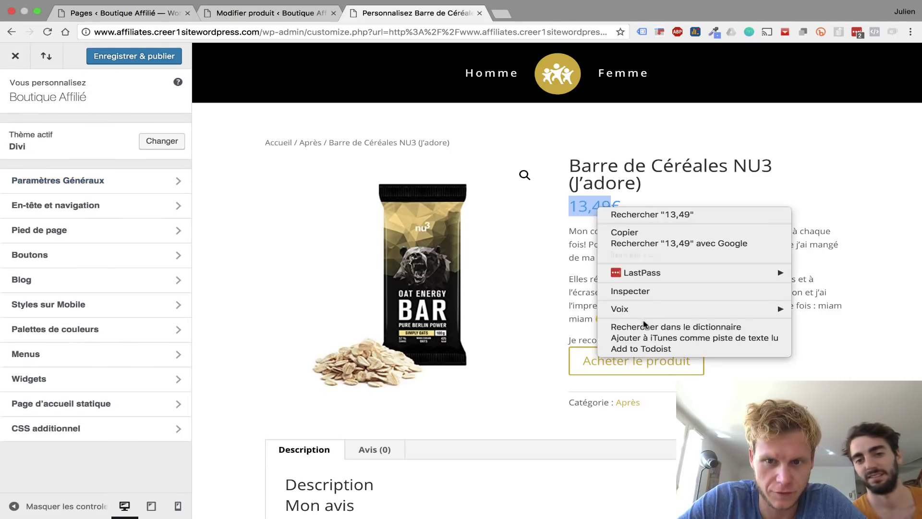
click(640, 294)
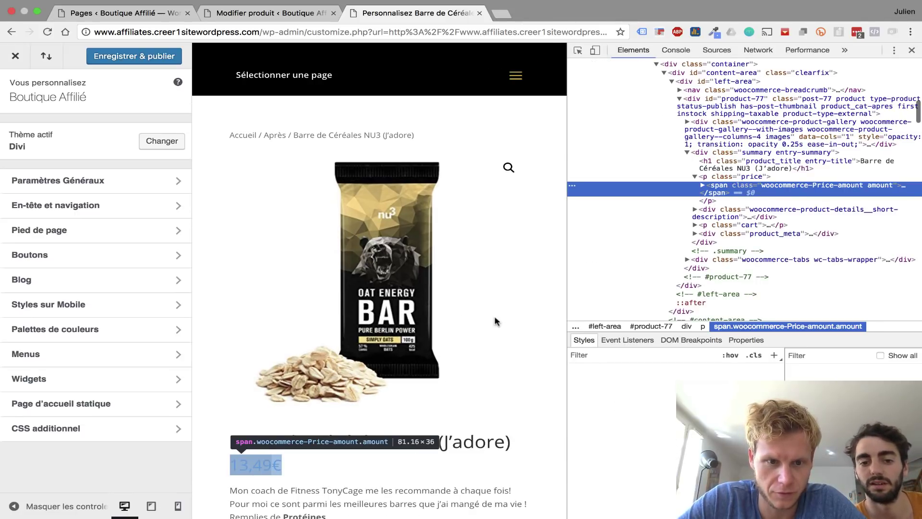
scroll(494, 316, down, 10)
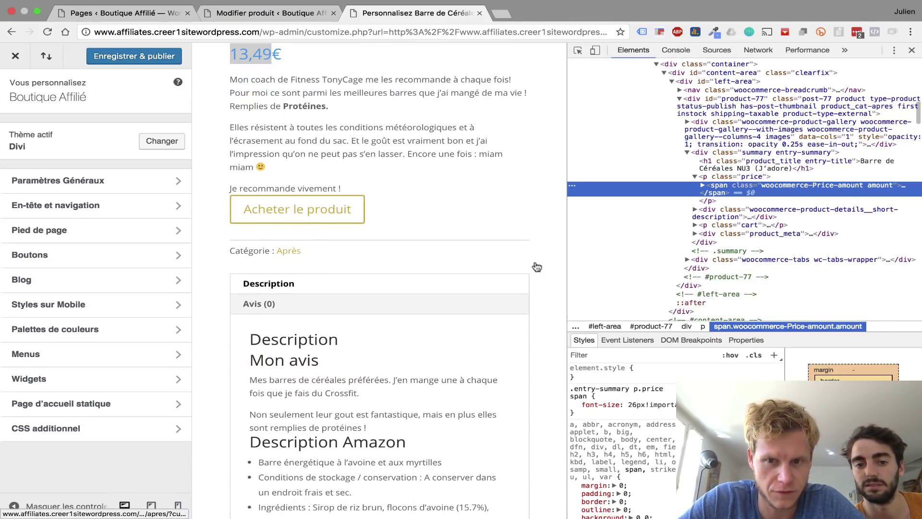
scroll(536, 267, up, 3)
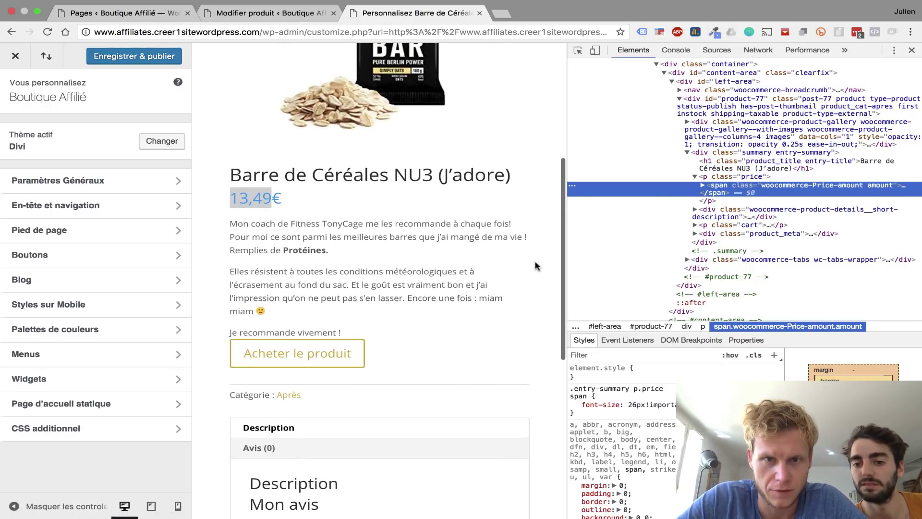
scroll(536, 266, up, 3)
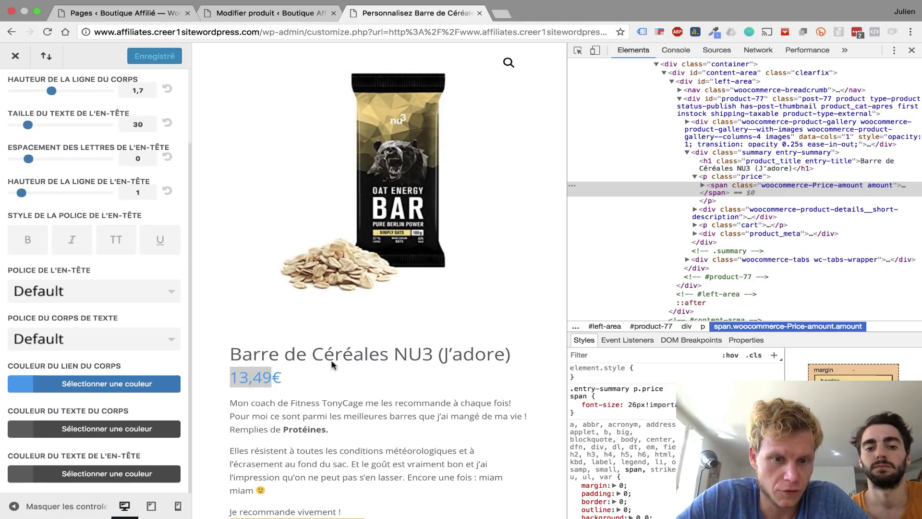
scroll(246, 309, down, 5)
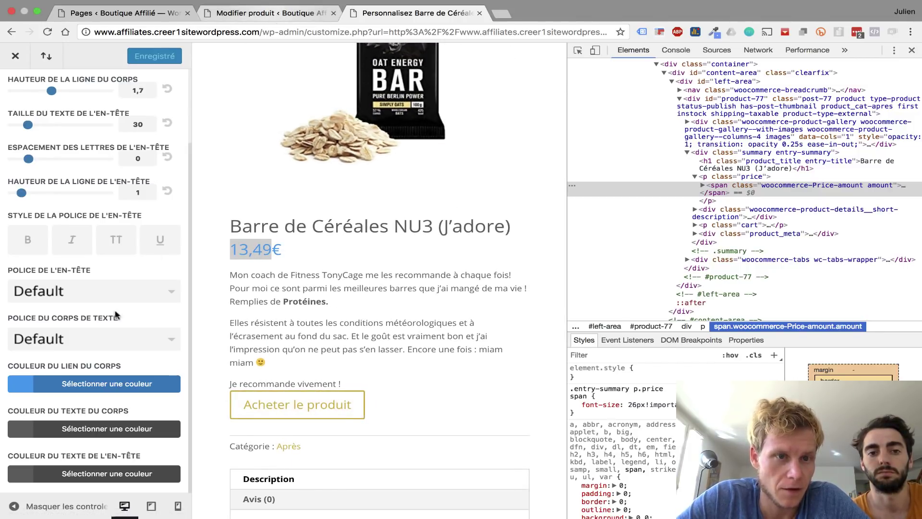
- Set the body link colour to gold #d4af37 and publish the Customizer changes
click(60, 389)
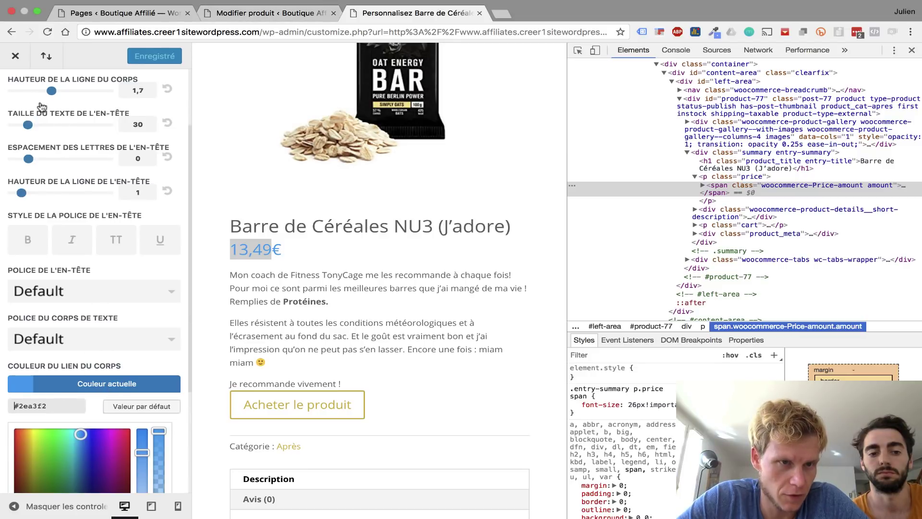
scroll(26, 84, up, 3)
scroll(75, 96, down, 8)
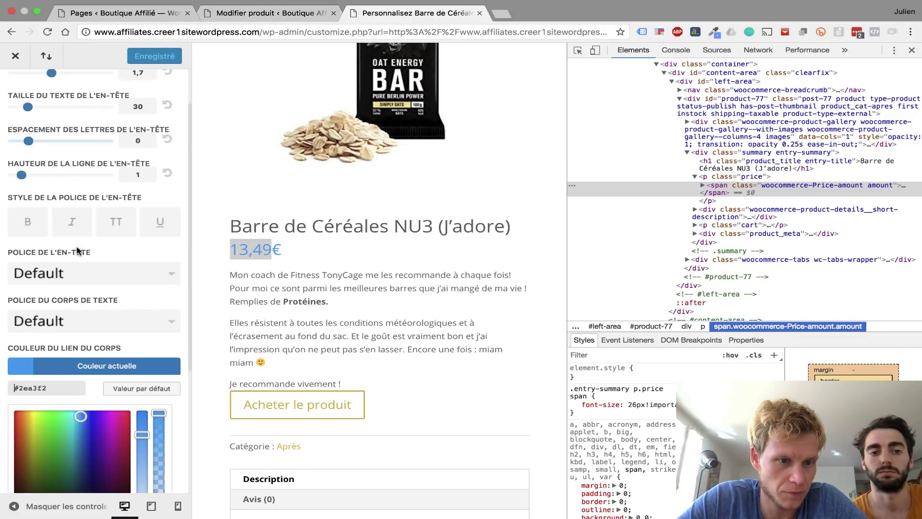
click(68, 250)
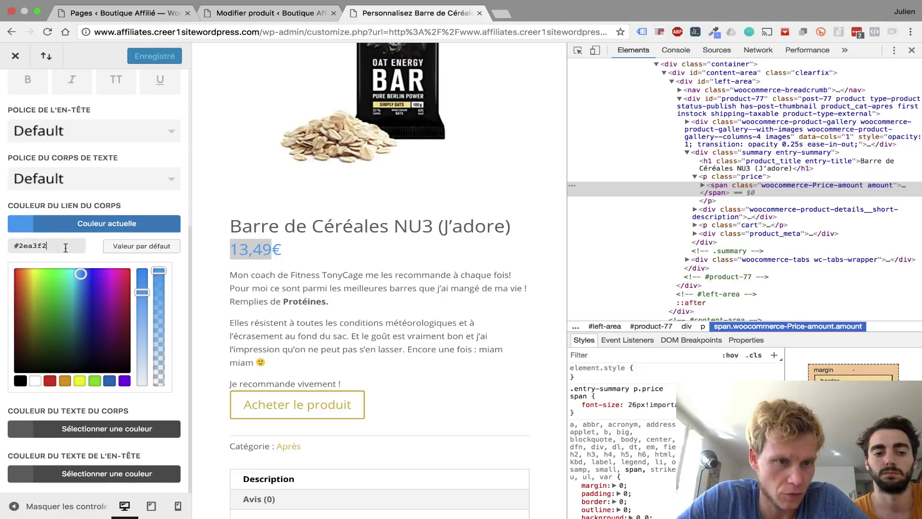
key(super+v)
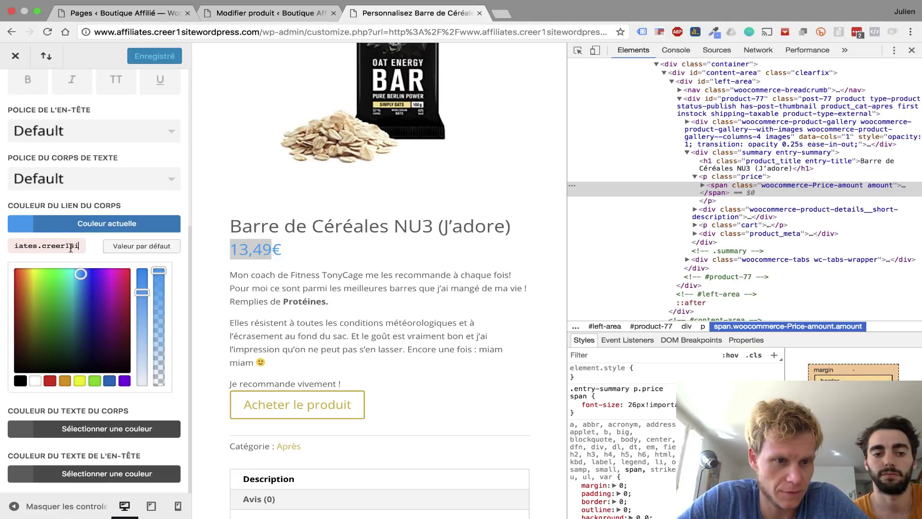
key(super+a)
key(BackSpace)
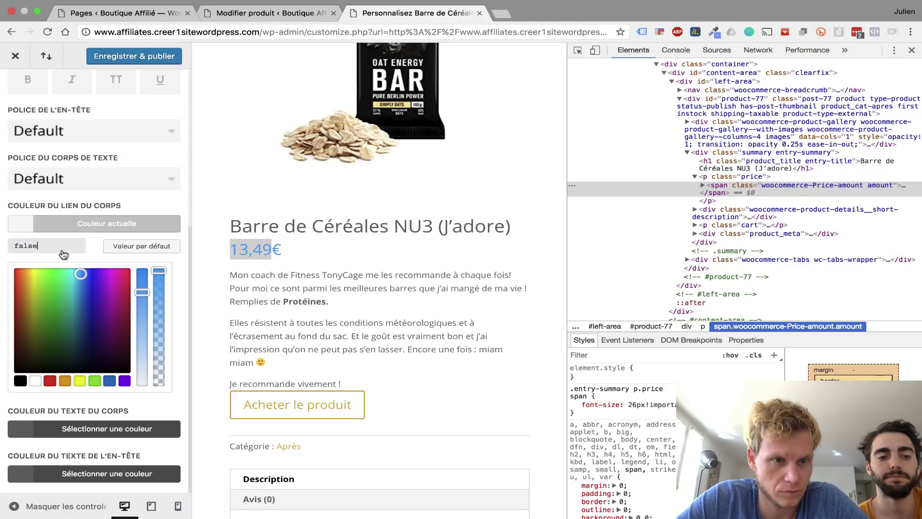
click(143, 198)
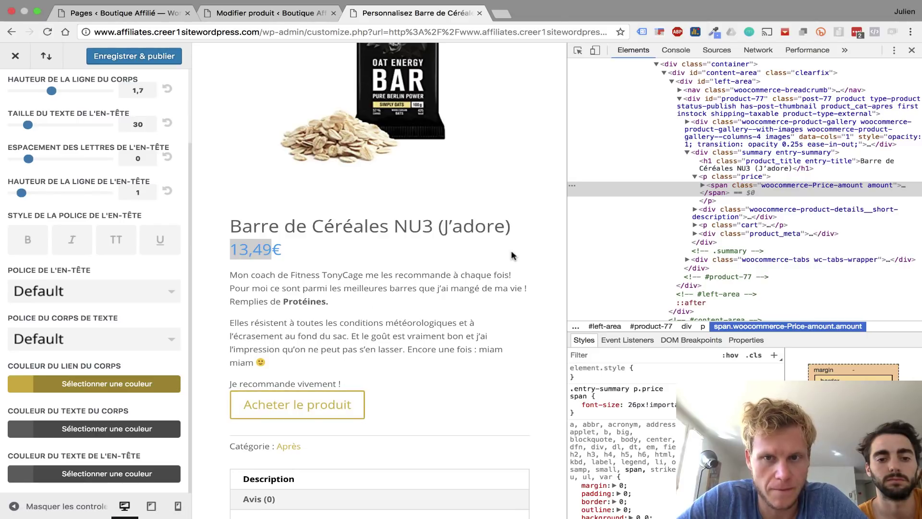
click(177, 53)
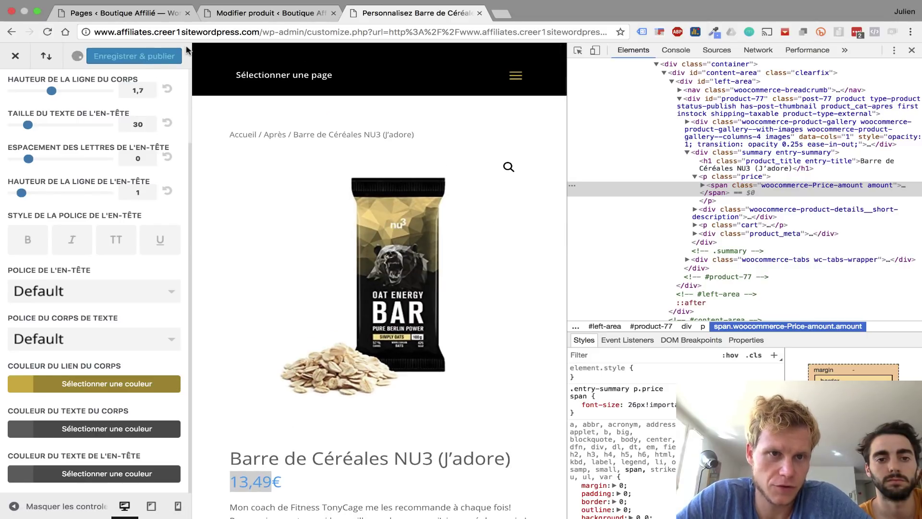
- Open the live NU3 product page from the product edit screen, now showing a gold price
click(252, 15)
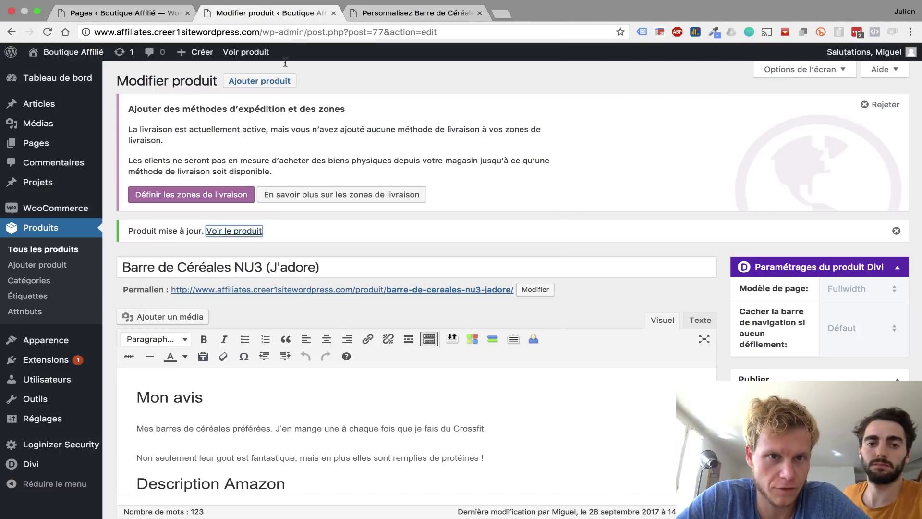
click(243, 231)
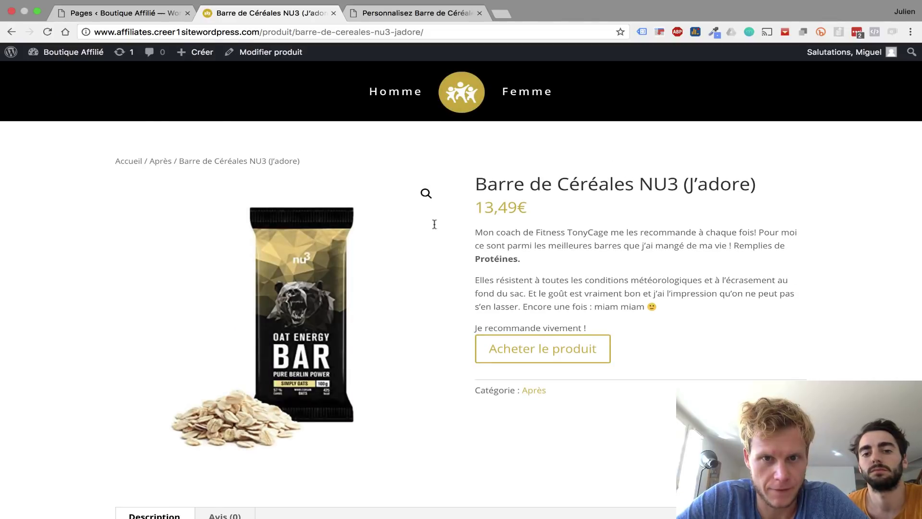
scroll(432, 245, down, 1)
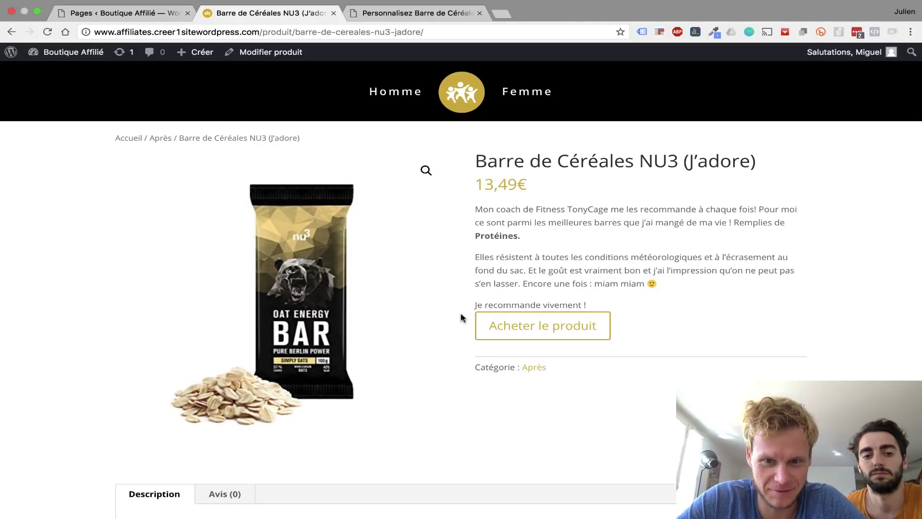
scroll(461, 317, down, 6)
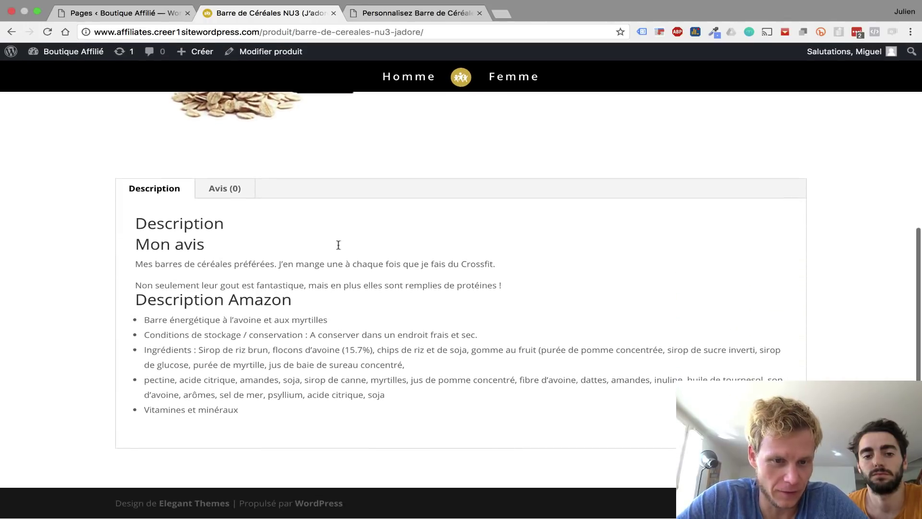
scroll(329, 269, up, 2)
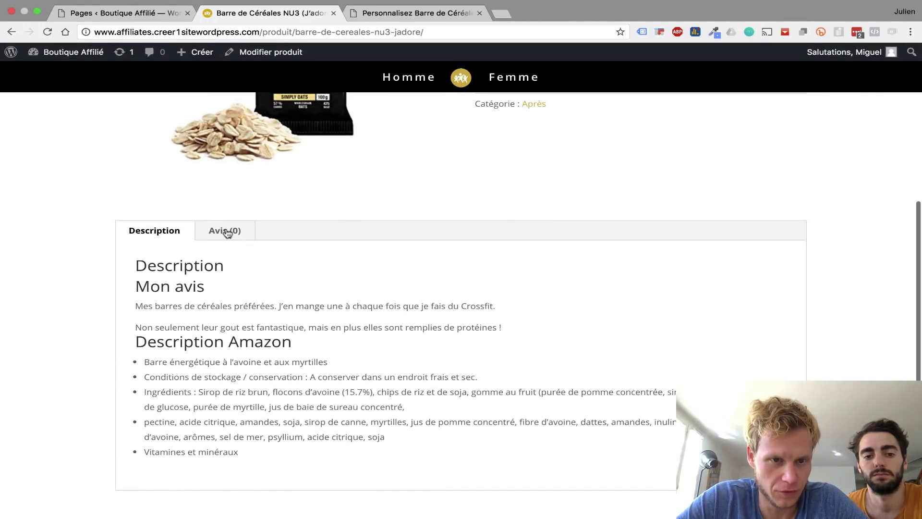
- Show the Avis (0) reviews tab, then follow the buy link to Amazon's nu3 Oat Energy Bar page
click(228, 233)
click(173, 231)
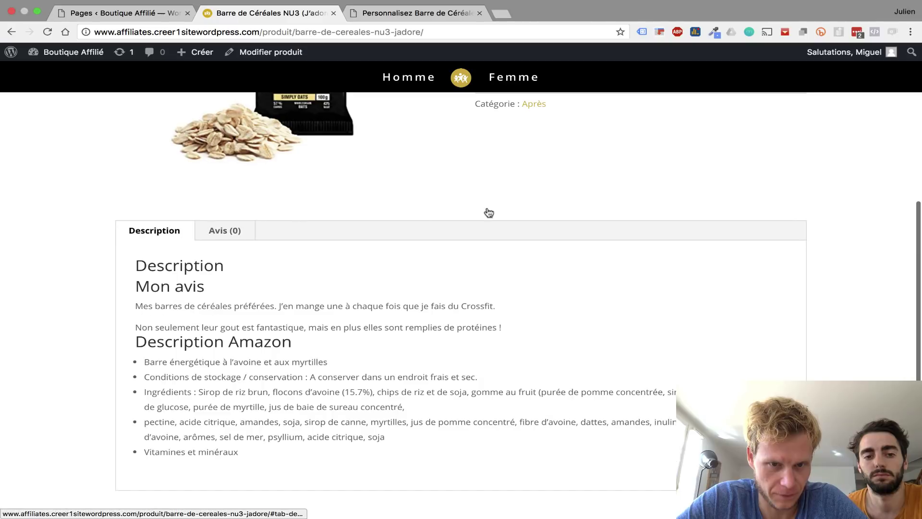
click(226, 236)
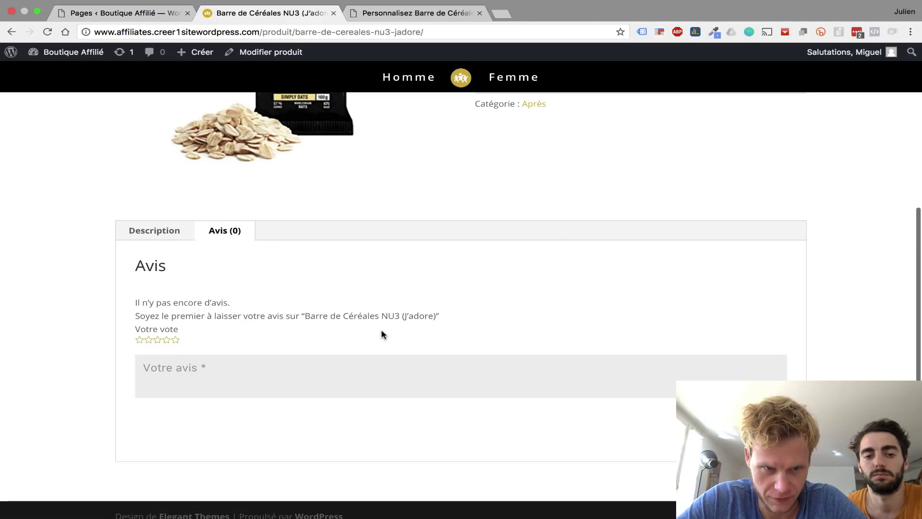
scroll(383, 334, up, 6)
click(522, 342)
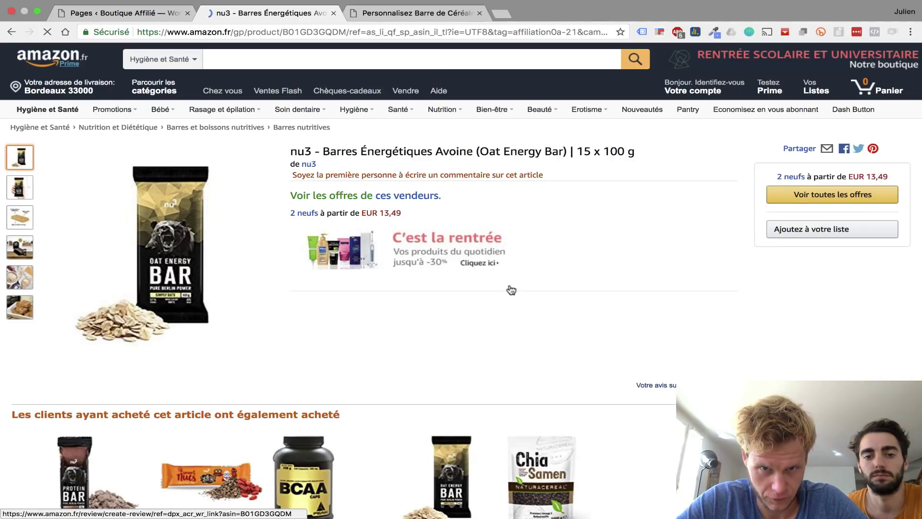
key(super+Left)
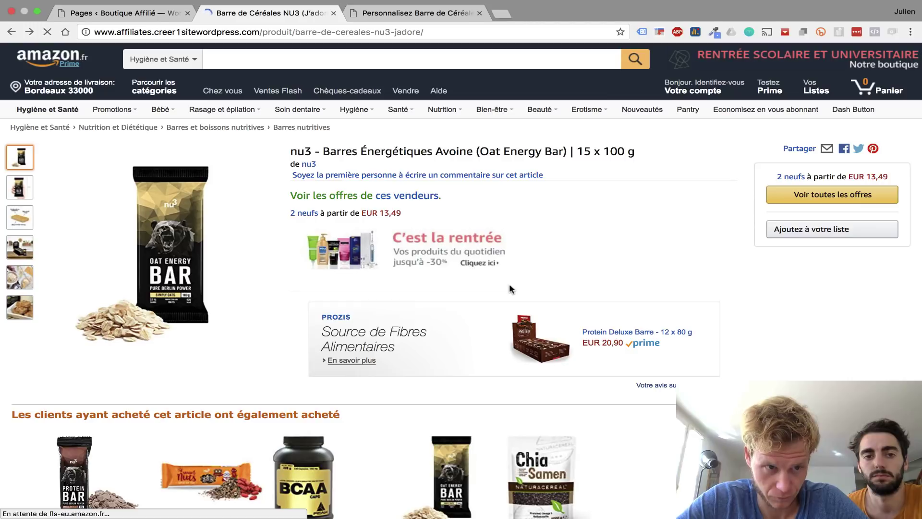
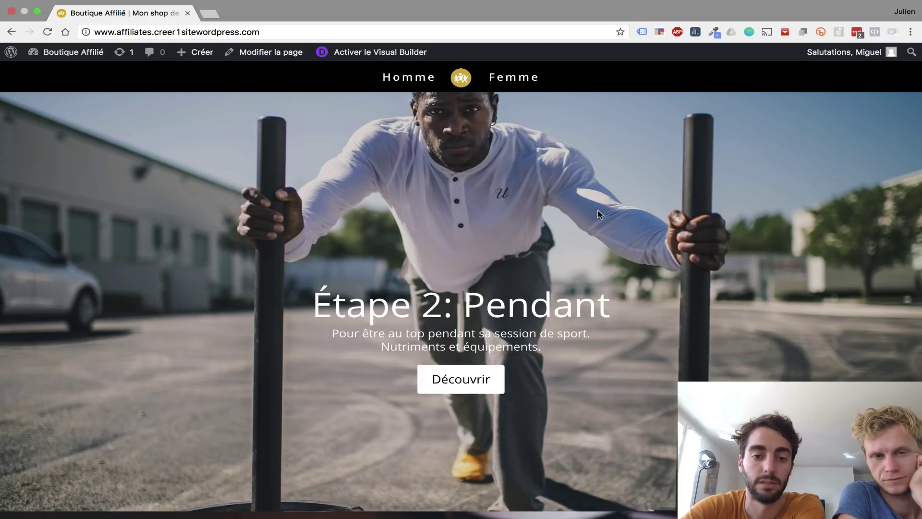
- Follow the home page's Étape 1: Avant banner button through to the Etape 1 : Avant page
scroll(599, 214, up, 10)
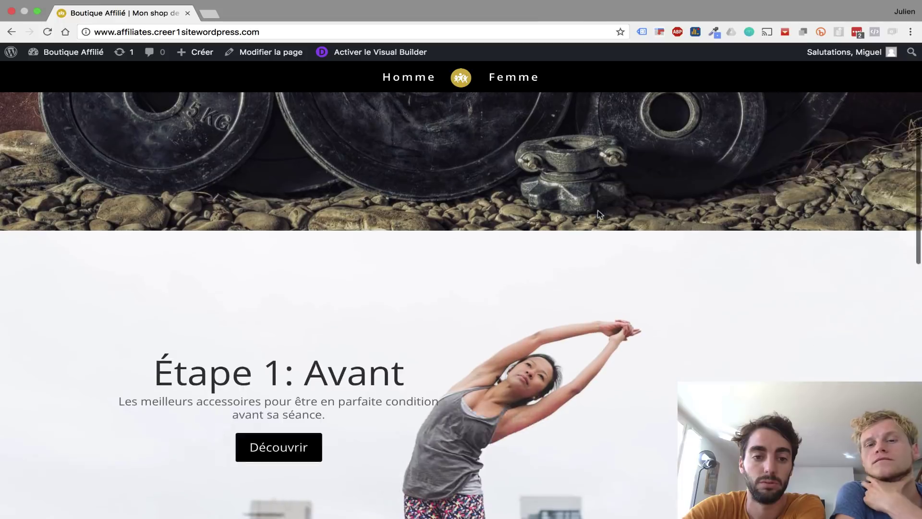
scroll(599, 214, up, 5)
scroll(599, 214, down, 2)
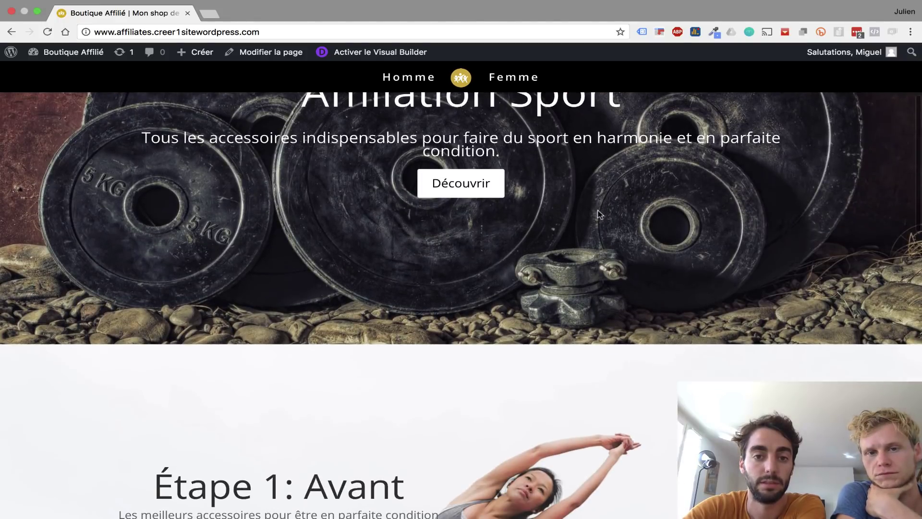
scroll(599, 214, down, 5)
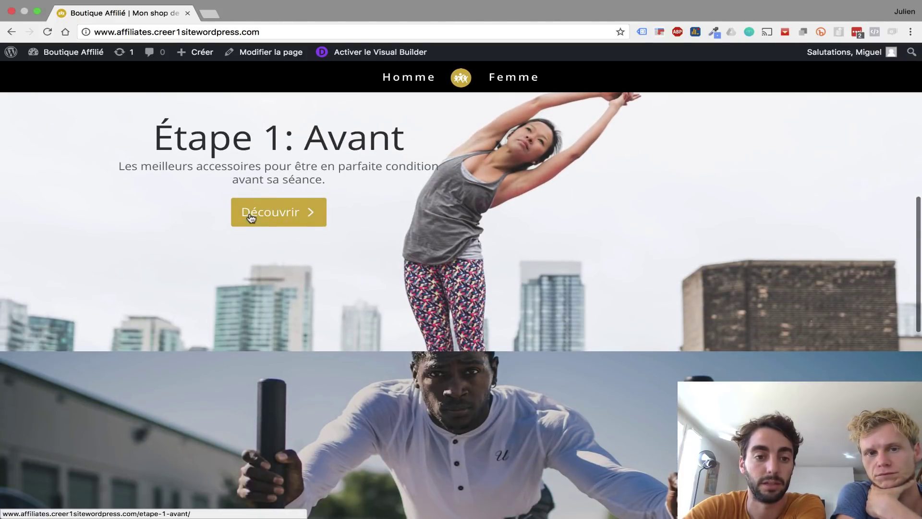
click(272, 217)
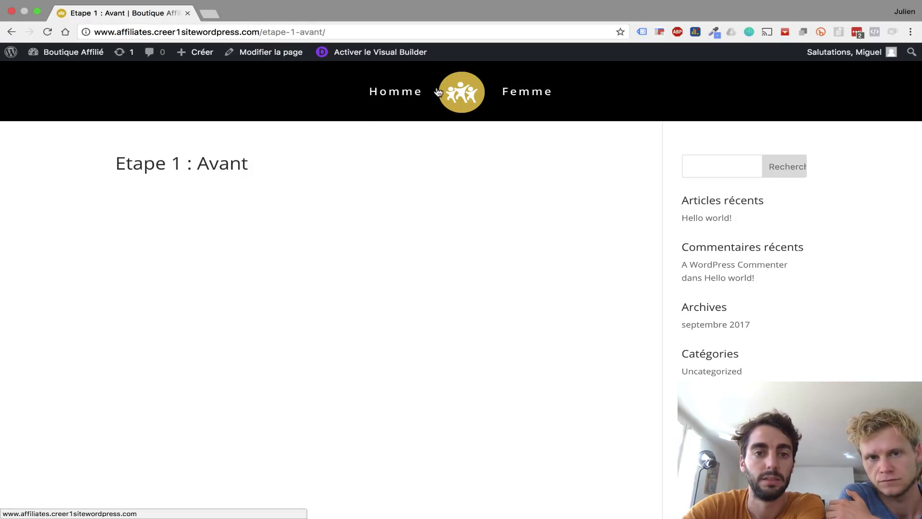
click(389, 58)
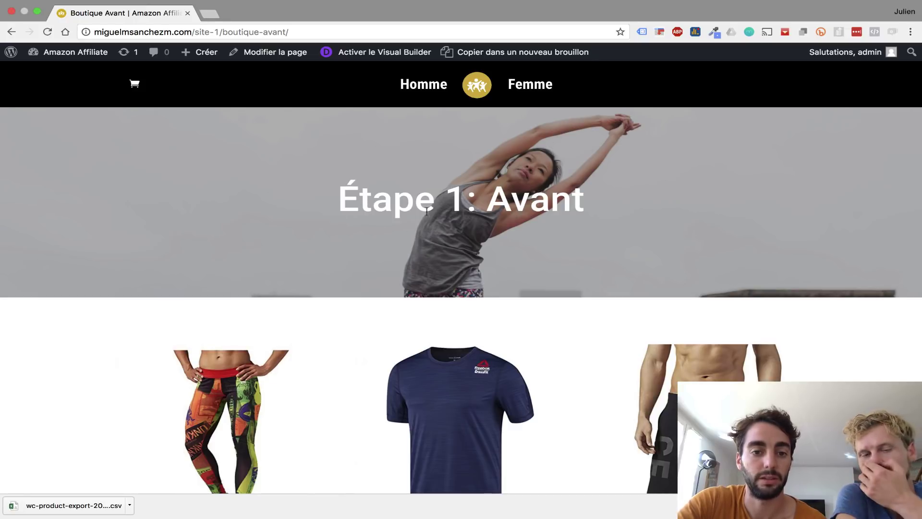
- Review the reference Boutique Avant page's 'Étape 1: Avant' banner heading and its product grid
drag(343, 195, 622, 201)
click(647, 196)
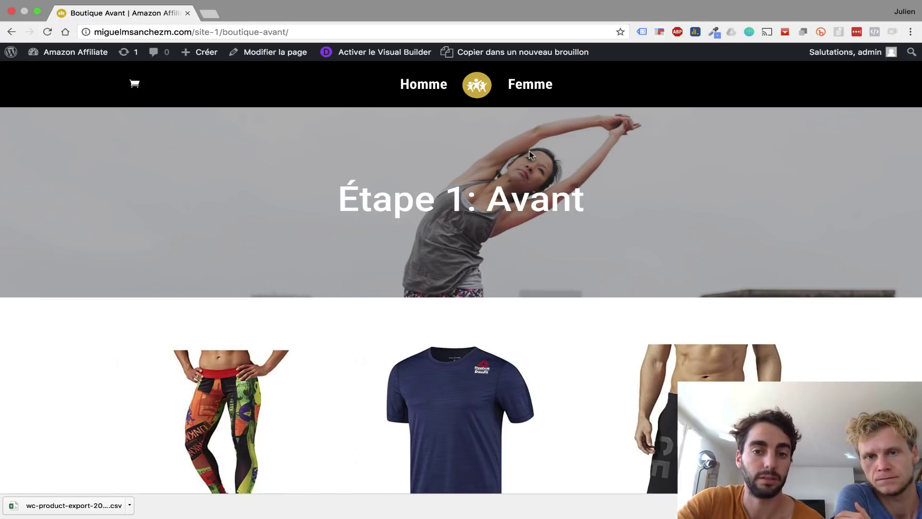
scroll(529, 151, down, 3)
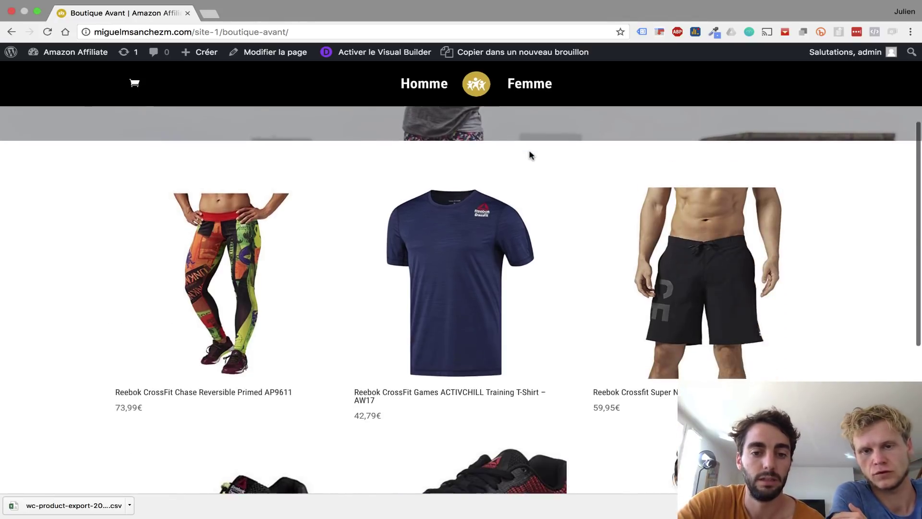
scroll(759, 309, down, 5)
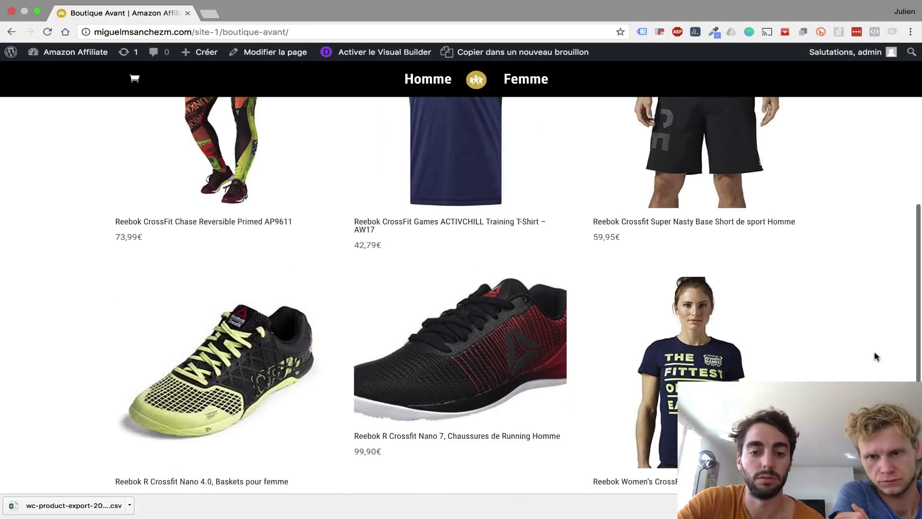
scroll(247, 259, up, 6)
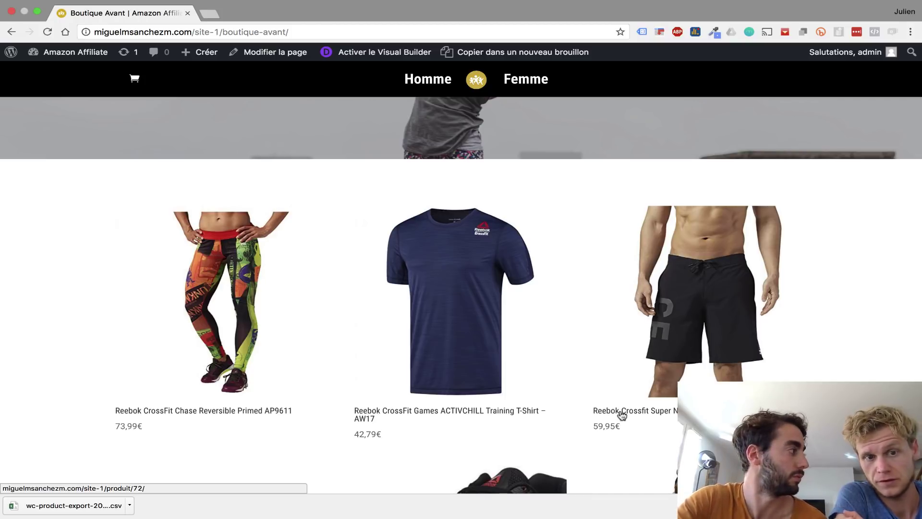
scroll(622, 414, up, 3)
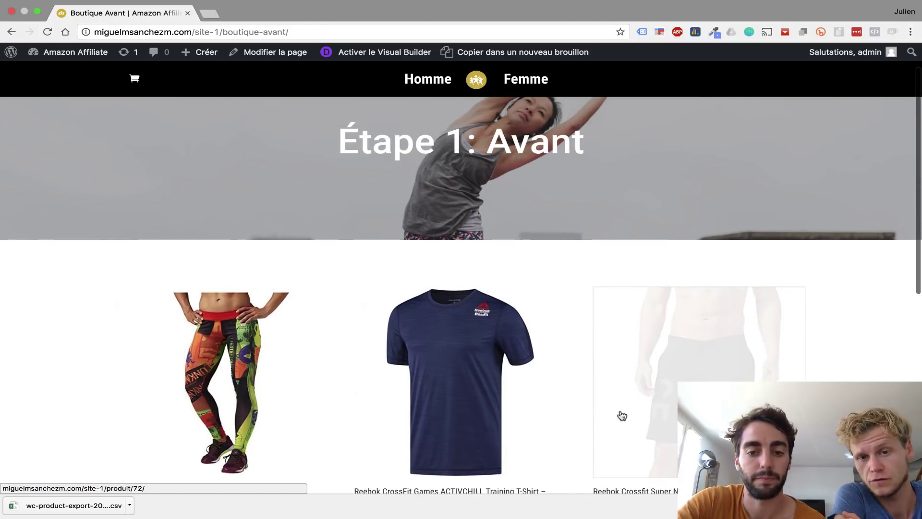
scroll(536, 339, down, 10)
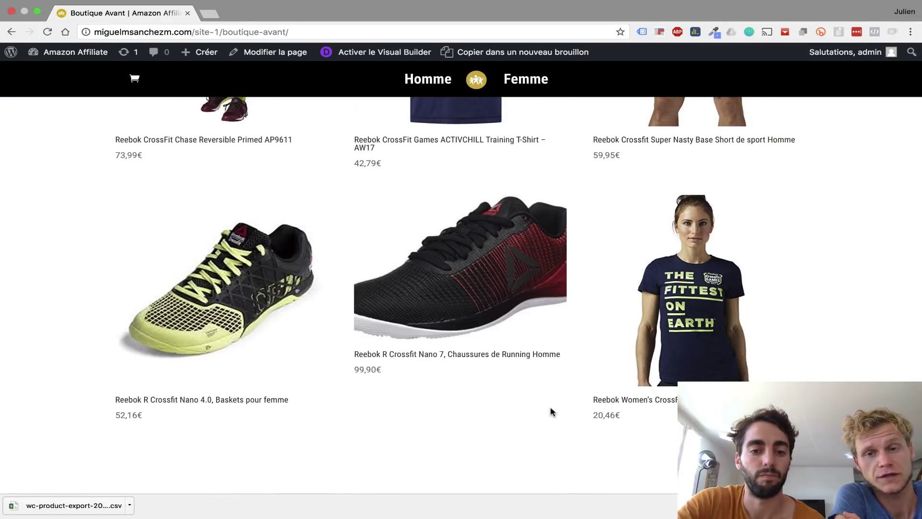
scroll(581, 406, up, 1)
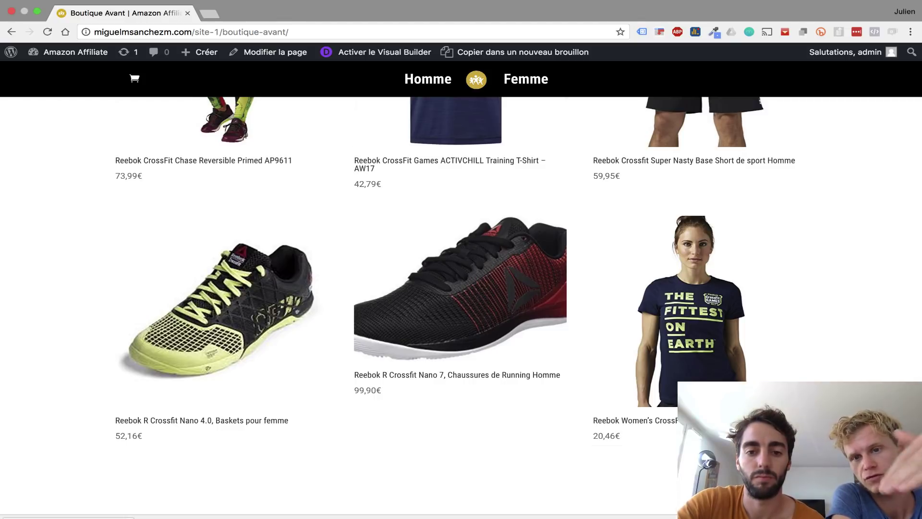
scroll(696, 359, up, 6)
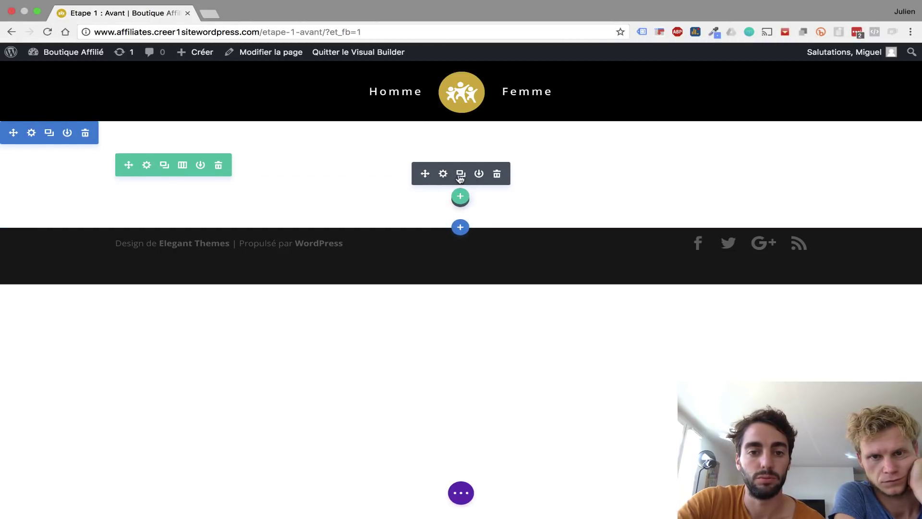
- Set the first section's background image to the woman-stretching city skyline photo from the media library
click(442, 174)
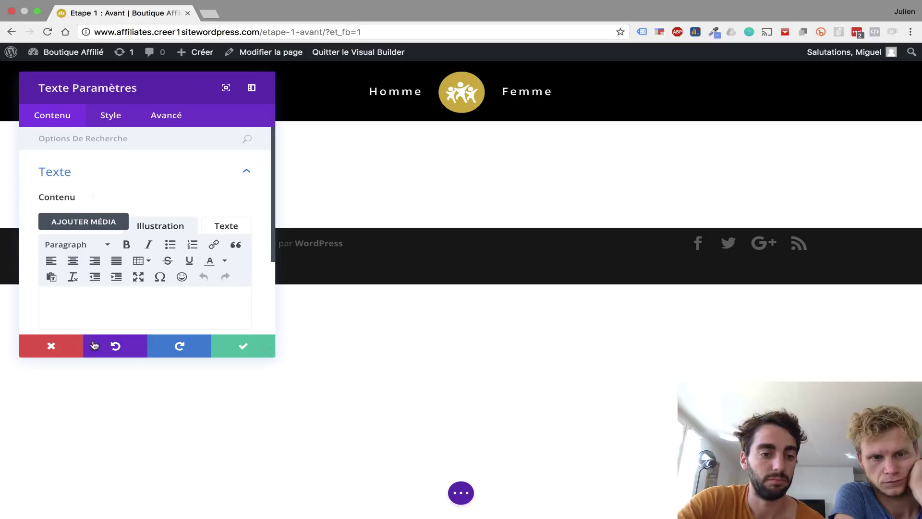
click(45, 349)
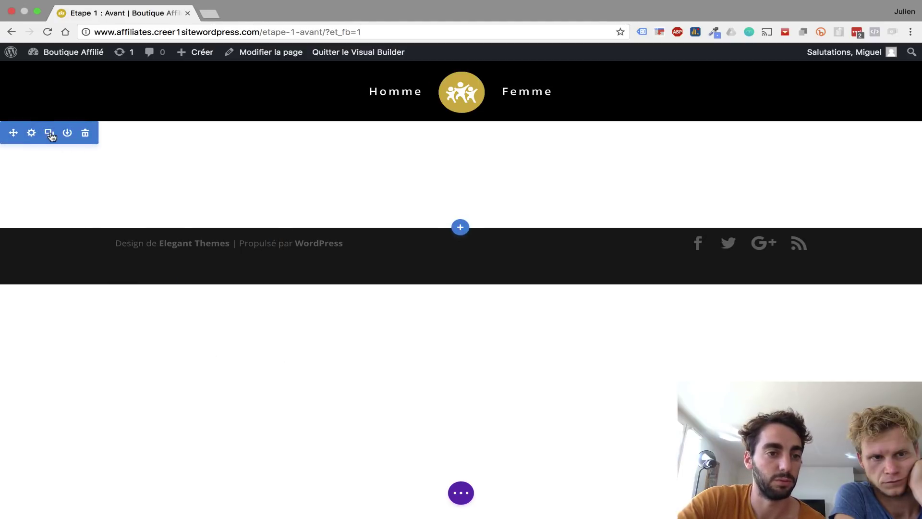
click(31, 134)
click(73, 173)
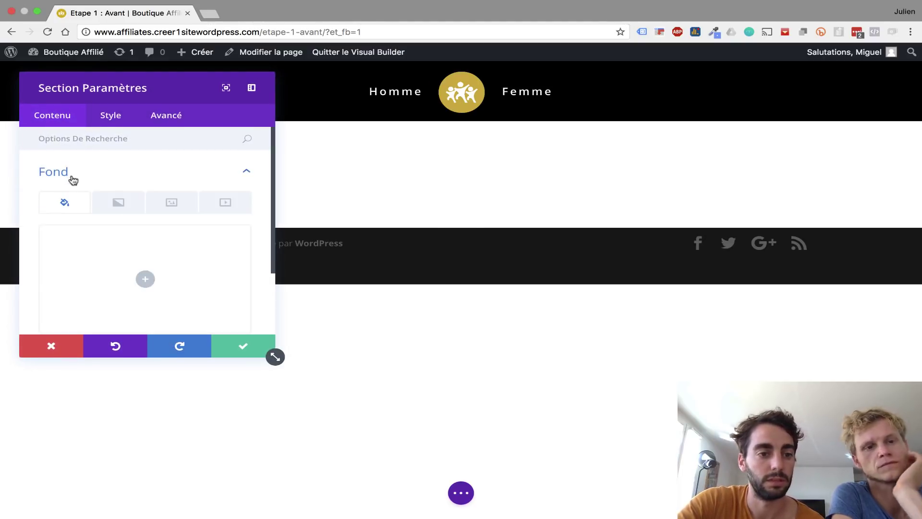
click(188, 210)
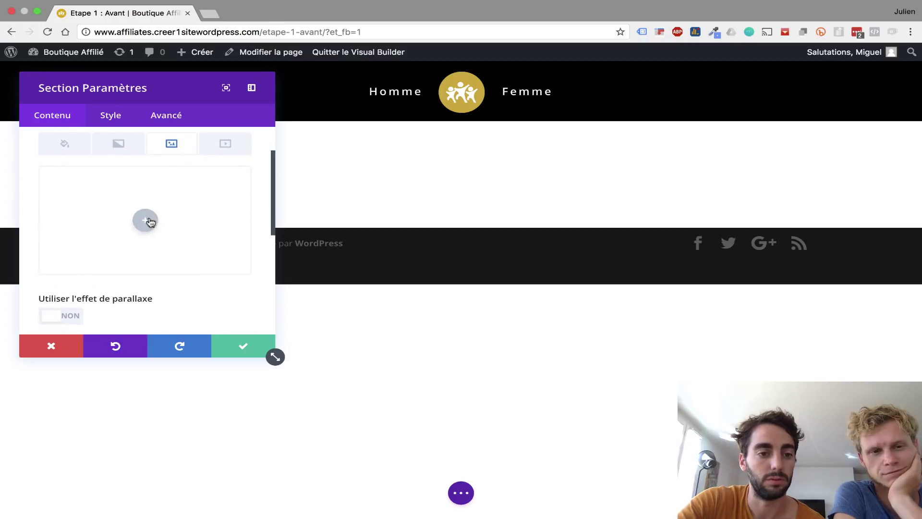
click(148, 220)
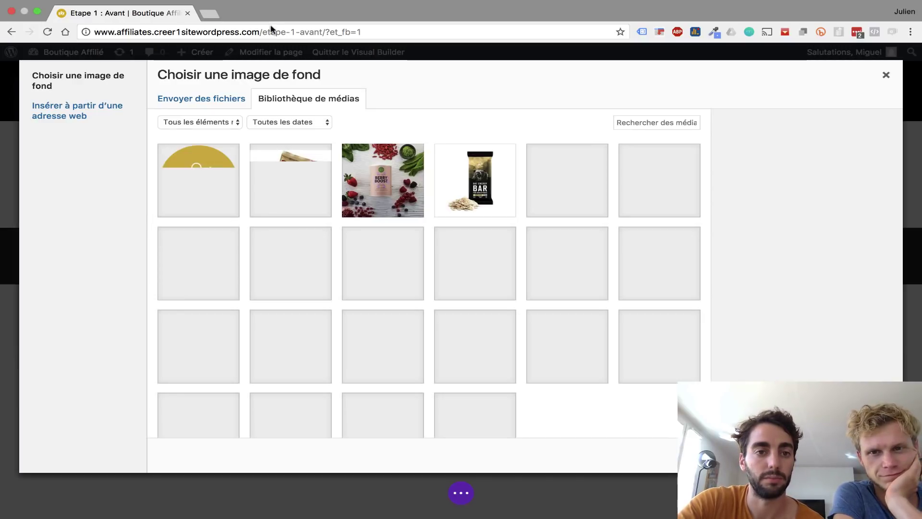
scroll(405, 422, down, 2)
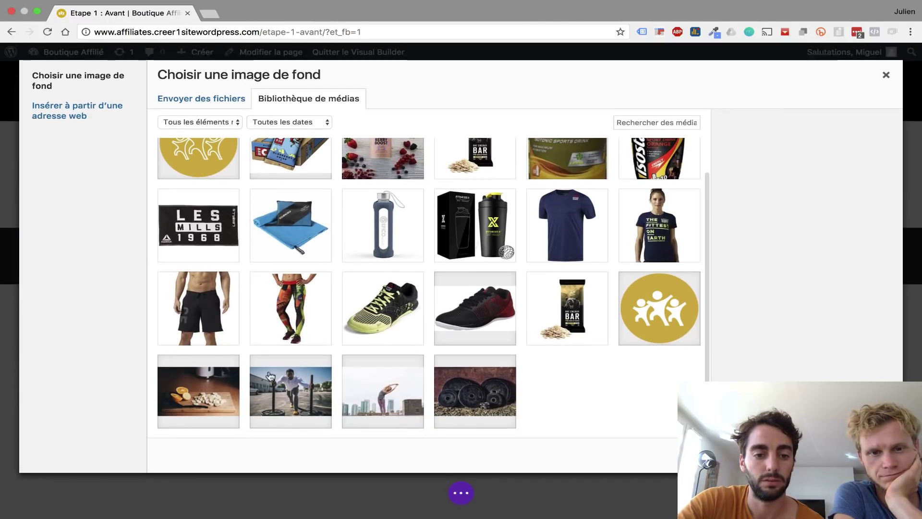
click(388, 394)
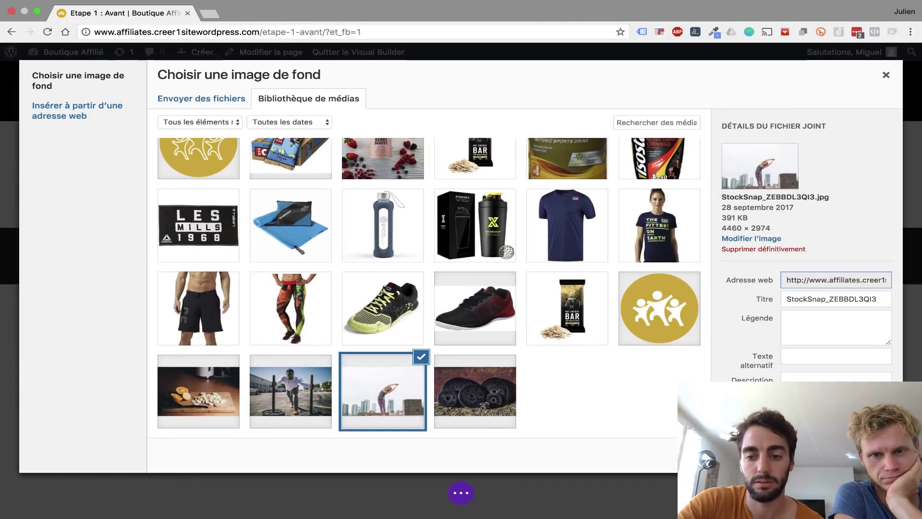
click(848, 456)
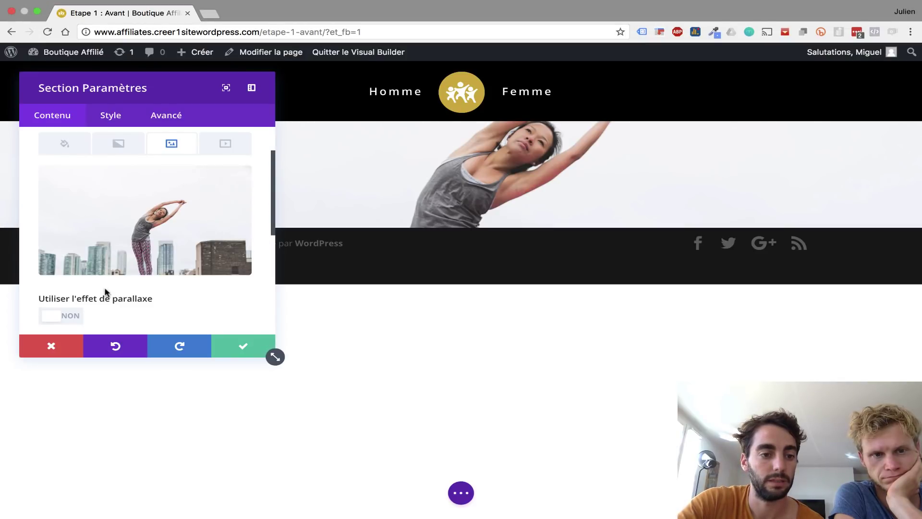
scroll(105, 291, down, 4)
scroll(104, 291, down, 6)
- Darken the section photo with a Multiplié blend and a 0.28-opacity black background colour
click(84, 245)
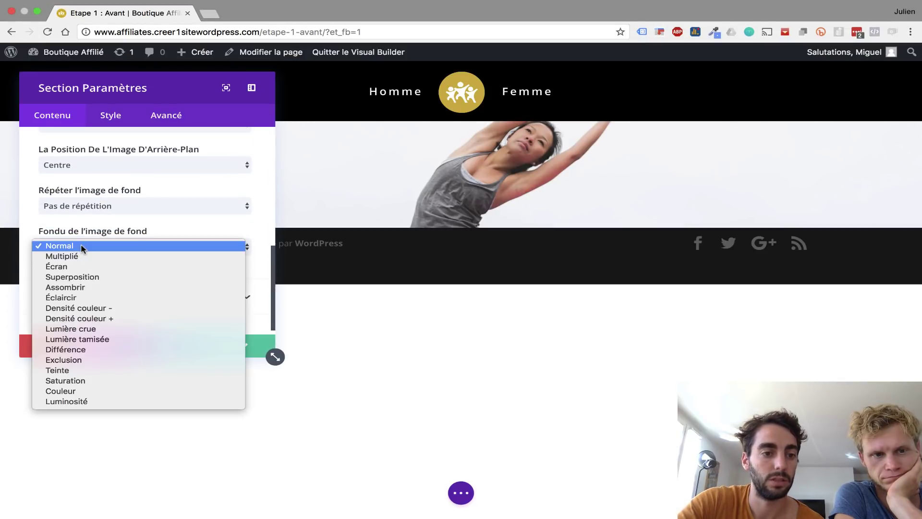
click(85, 256)
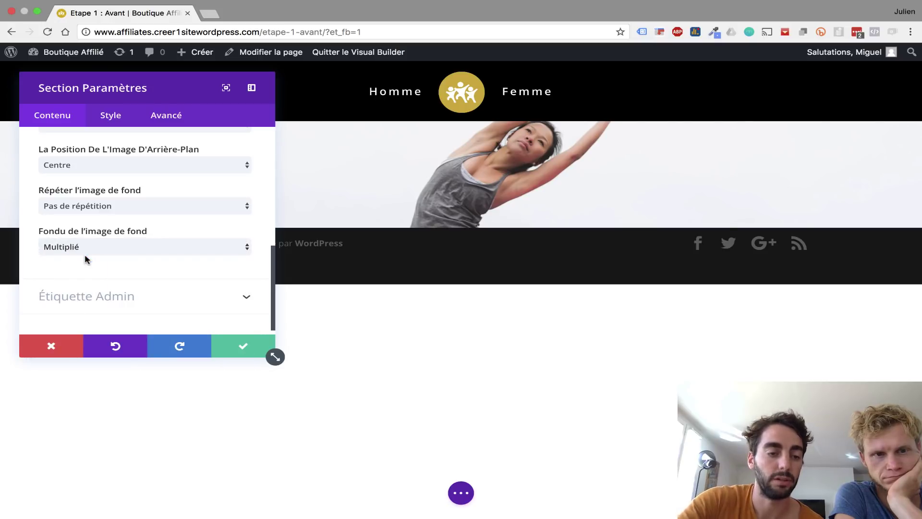
scroll(93, 206, up, 10)
click(64, 202)
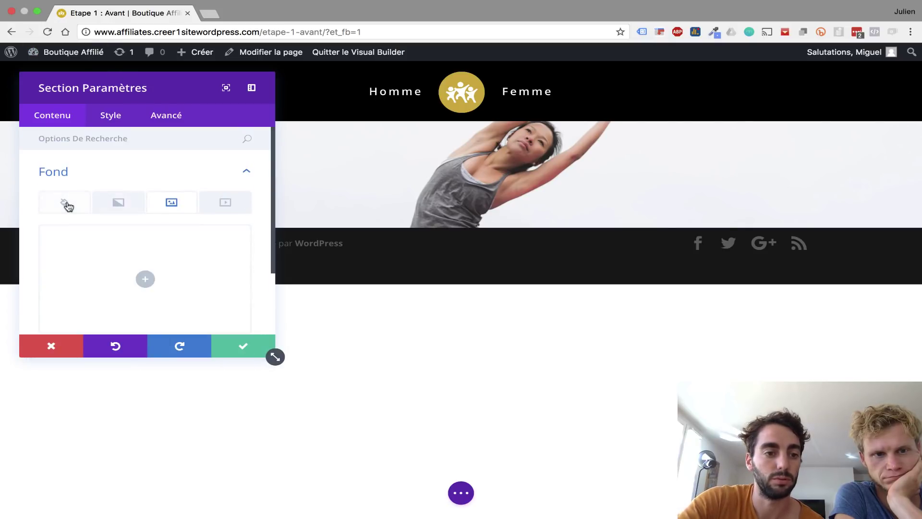
click(155, 286)
scroll(155, 288, down, 2)
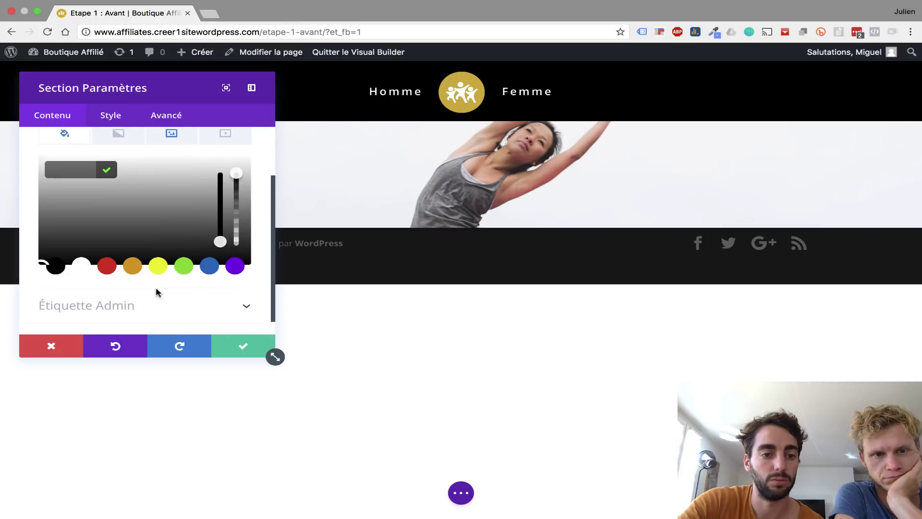
drag(236, 174, 242, 232)
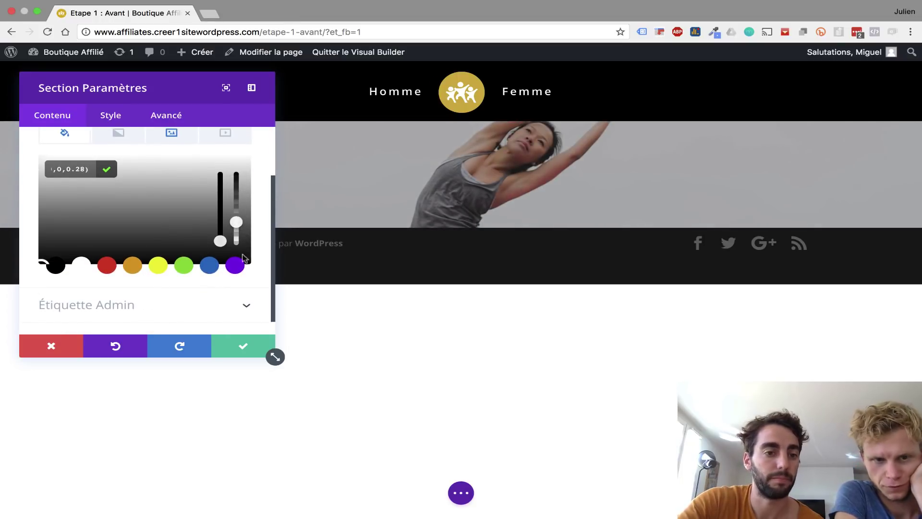
click(245, 348)
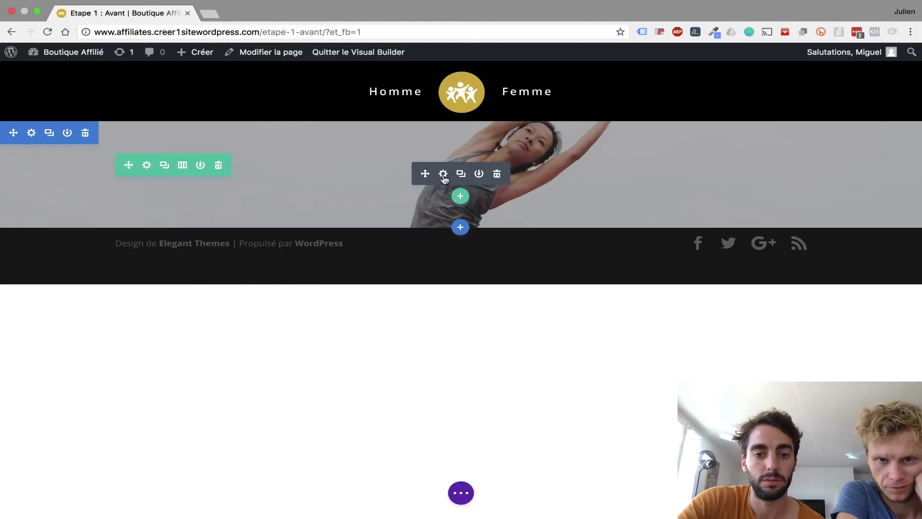
click(444, 174)
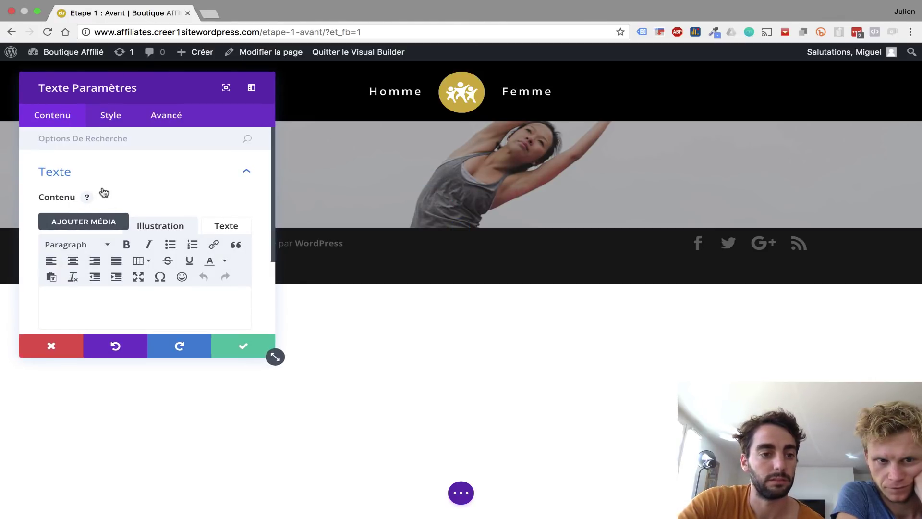
- Finish the banner title as 'Étape 1 : Avant' and centre-align it
text(Étape 1)
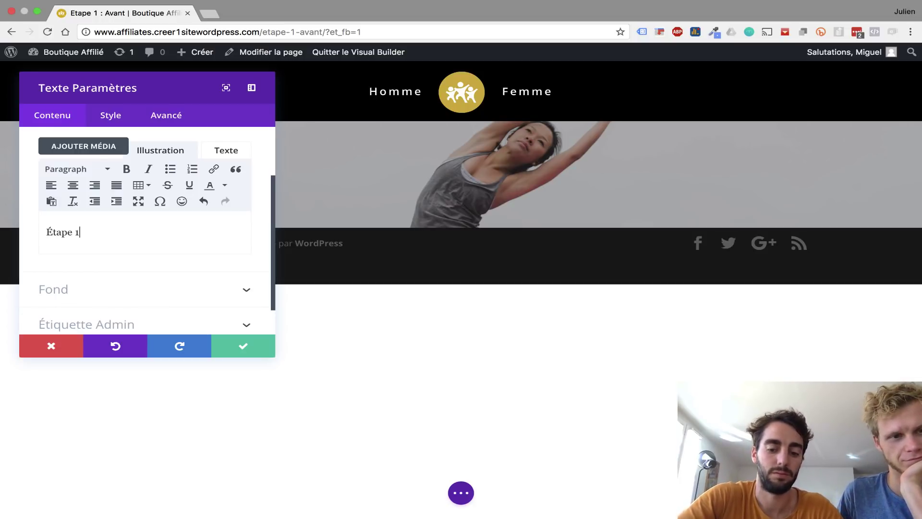
text(Avant)
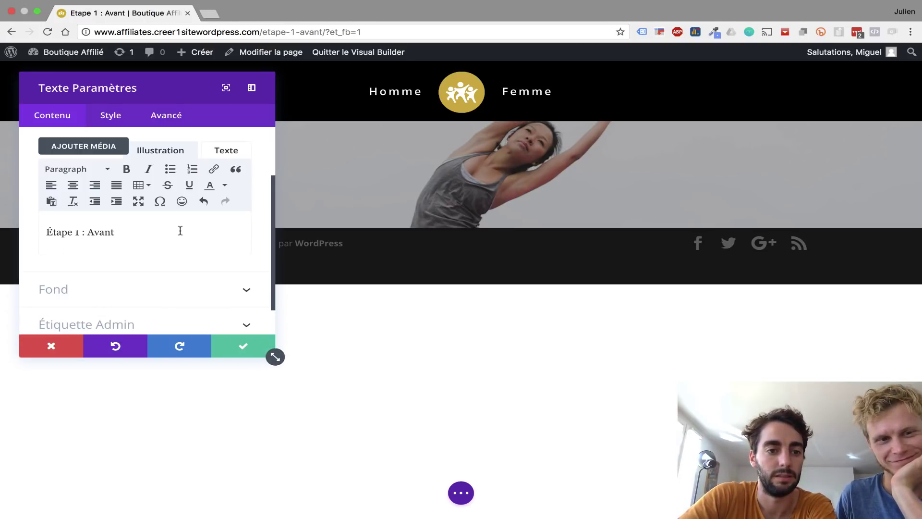
click(240, 344)
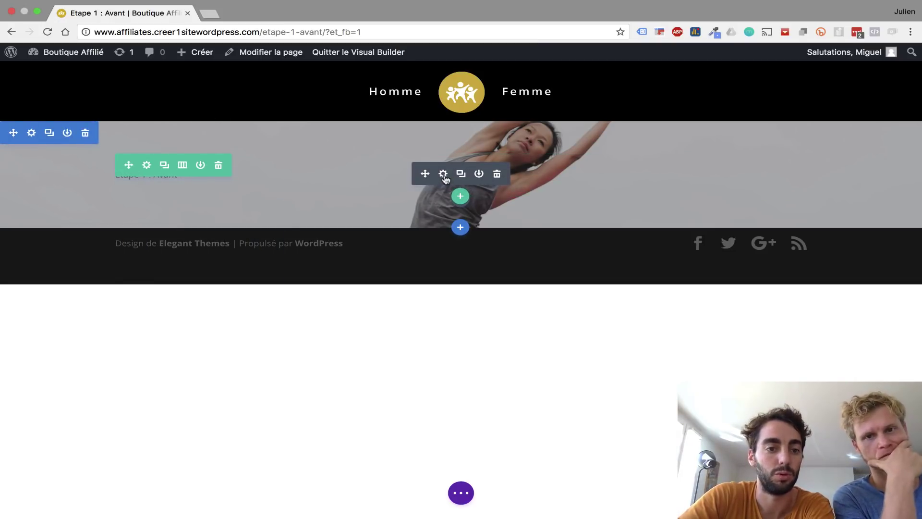
click(444, 175)
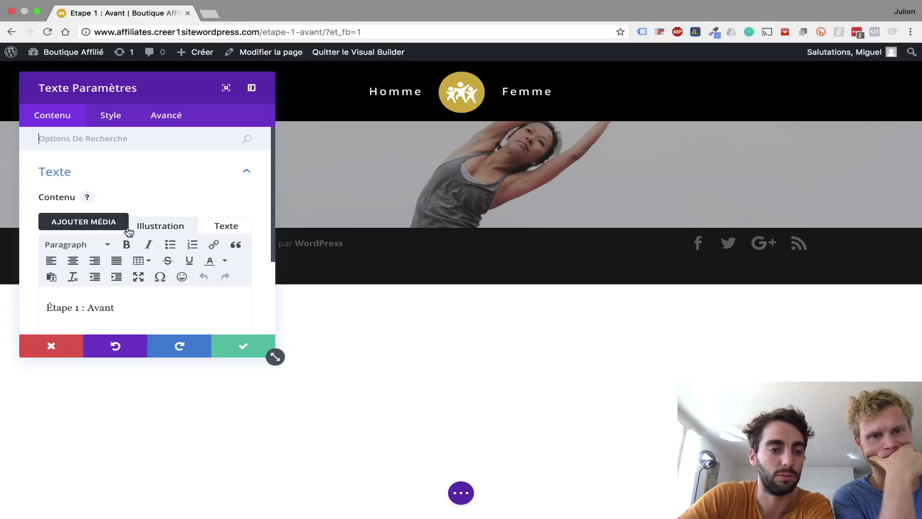
scroll(129, 232, down, 2)
drag(117, 247, 27, 241)
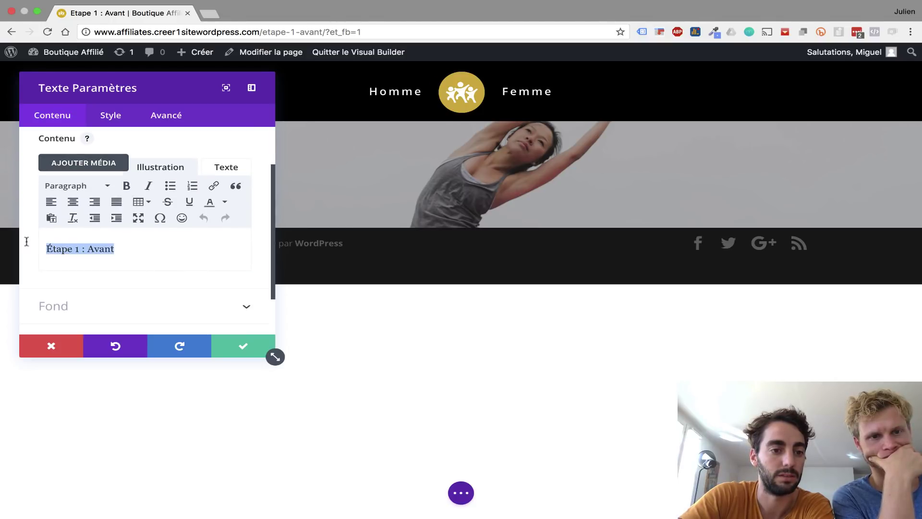
click(74, 202)
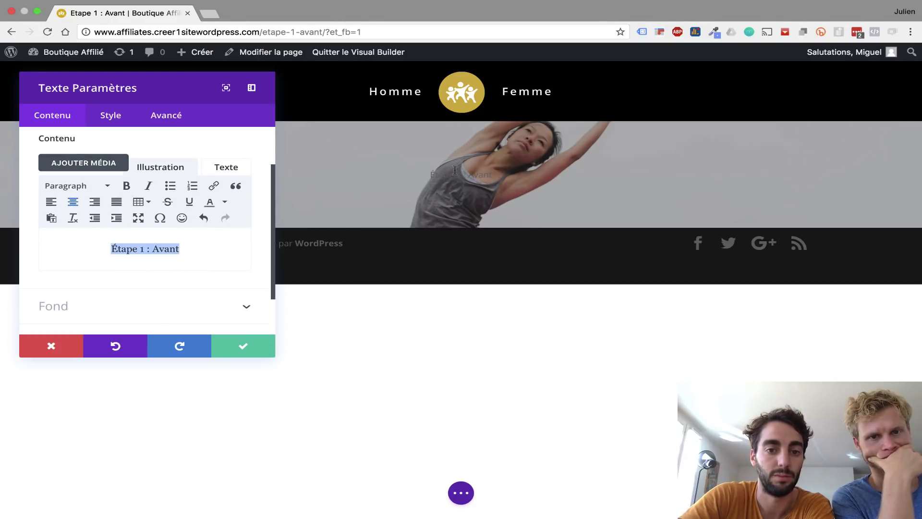
- Style the title with Clair (light) text colour at a 61px font size
scroll(80, 317, down, 1)
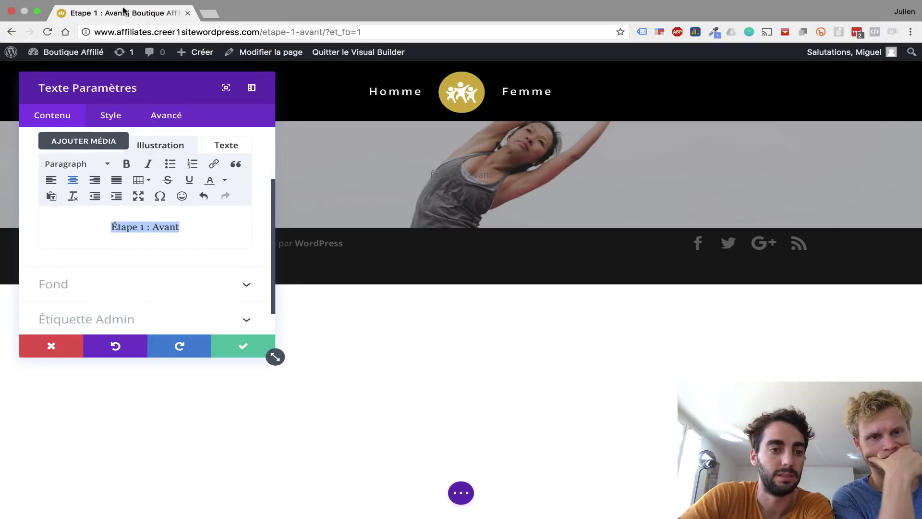
click(113, 117)
click(84, 182)
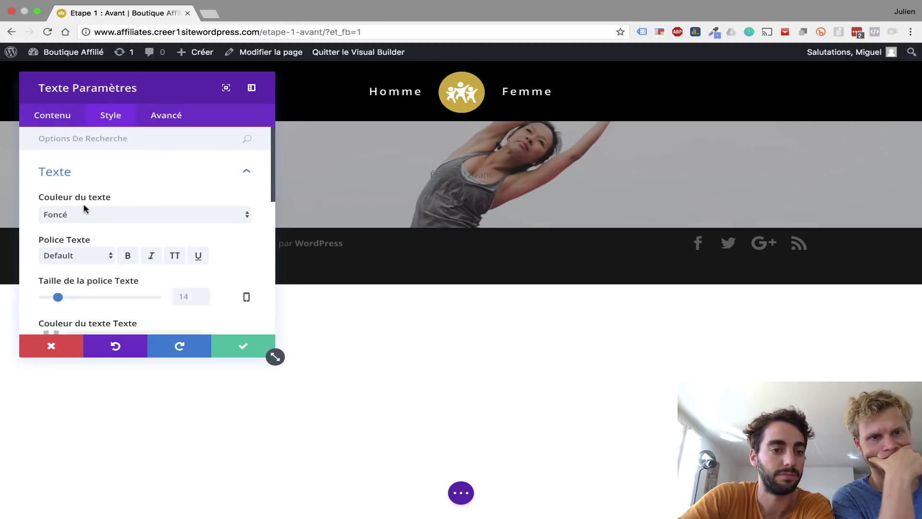
click(82, 215)
click(81, 224)
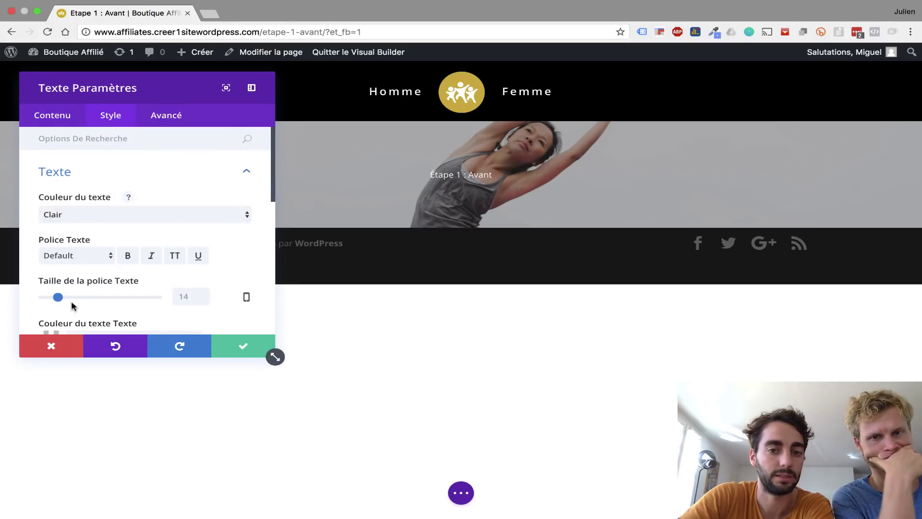
drag(60, 298, 113, 303)
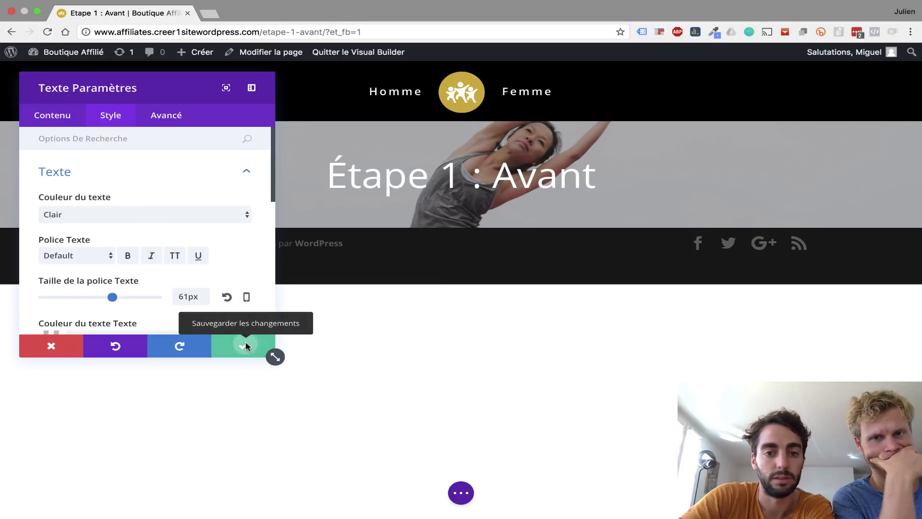
click(244, 346)
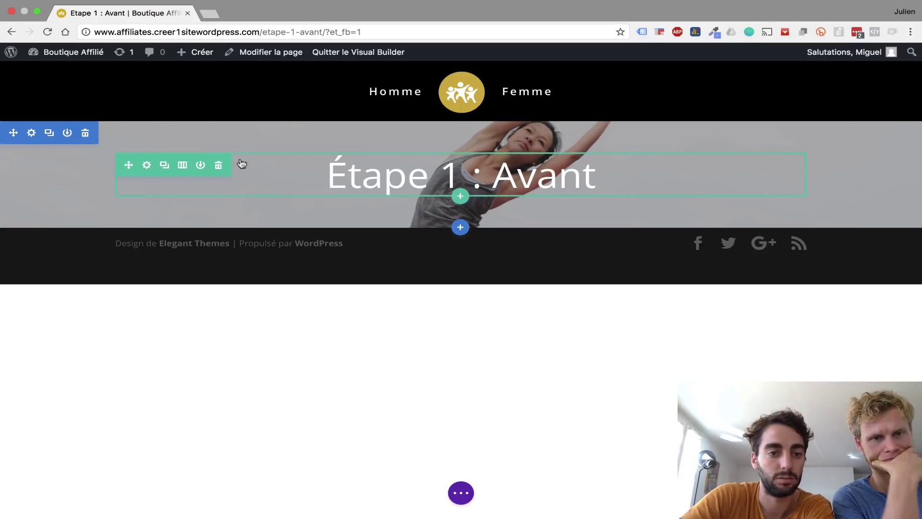
- Give the banner row 75px top and 75px bottom padding
drag(317, 159, 328, 188)
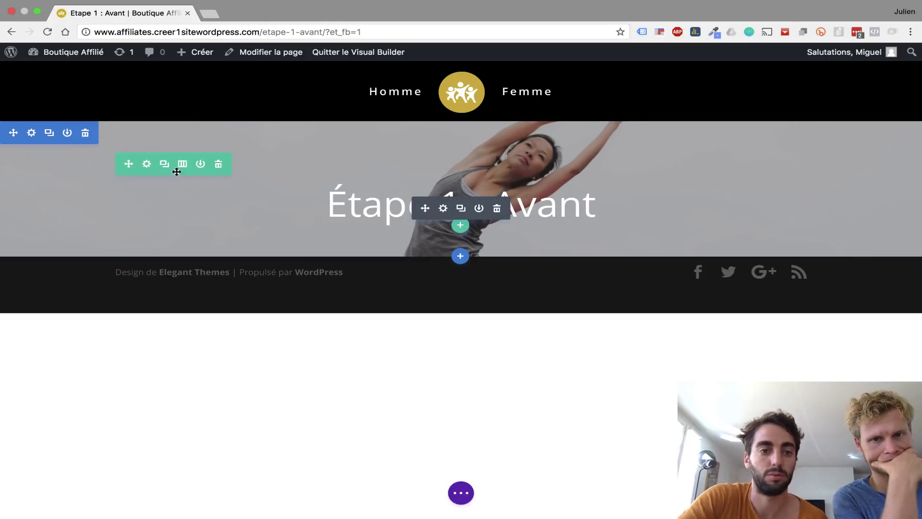
click(146, 165)
click(111, 115)
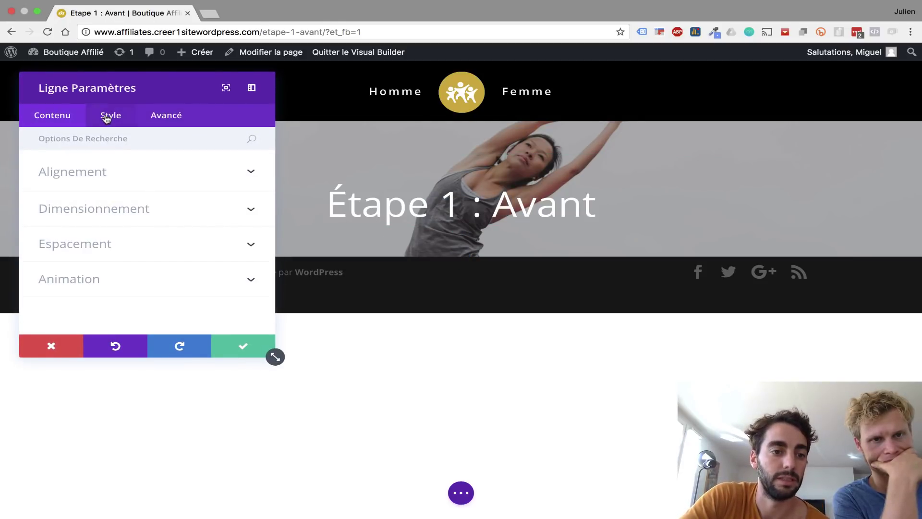
click(100, 246)
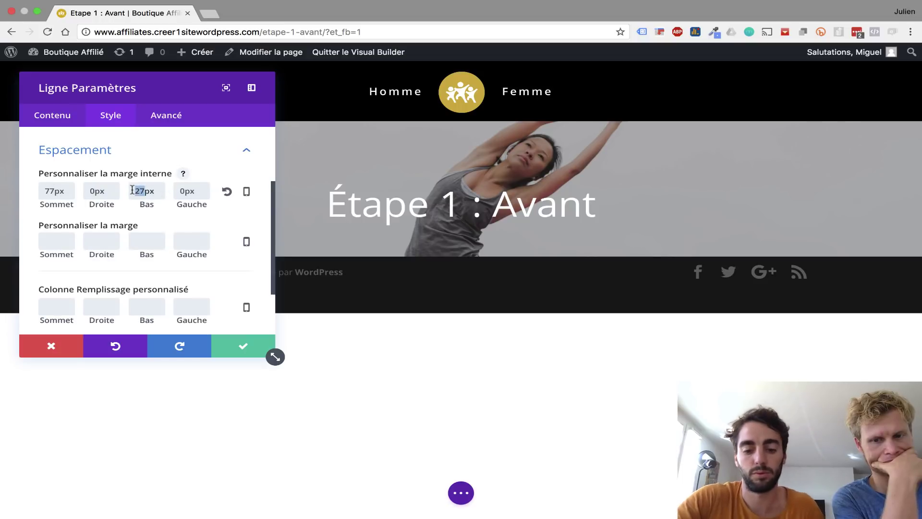
text(50)
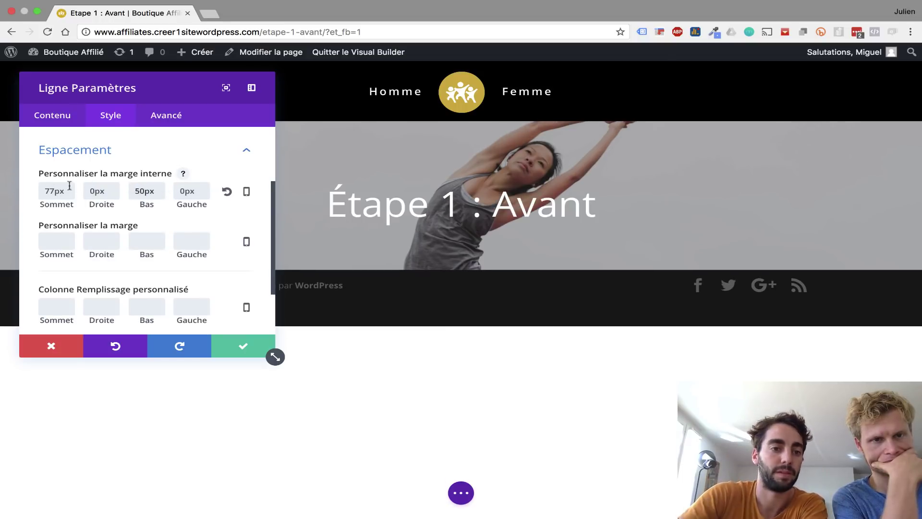
text(50)
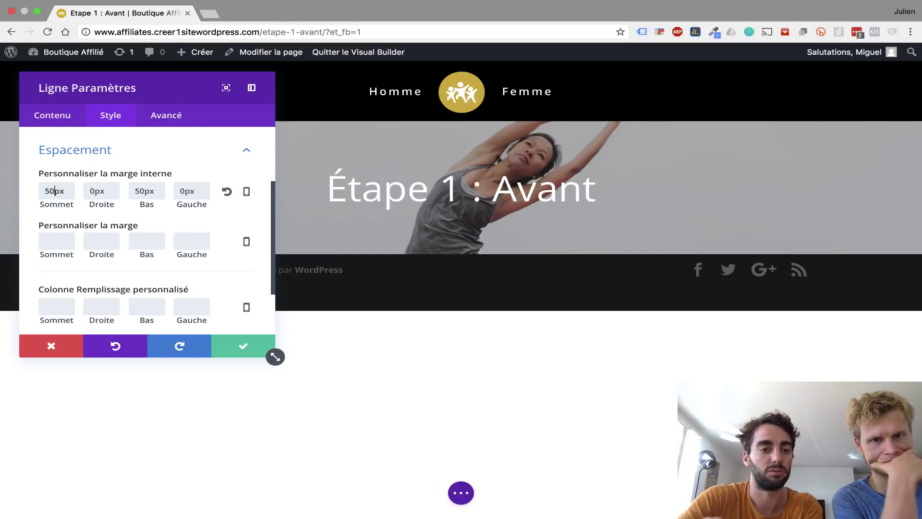
key(BackSpace)
key(BackSpace)
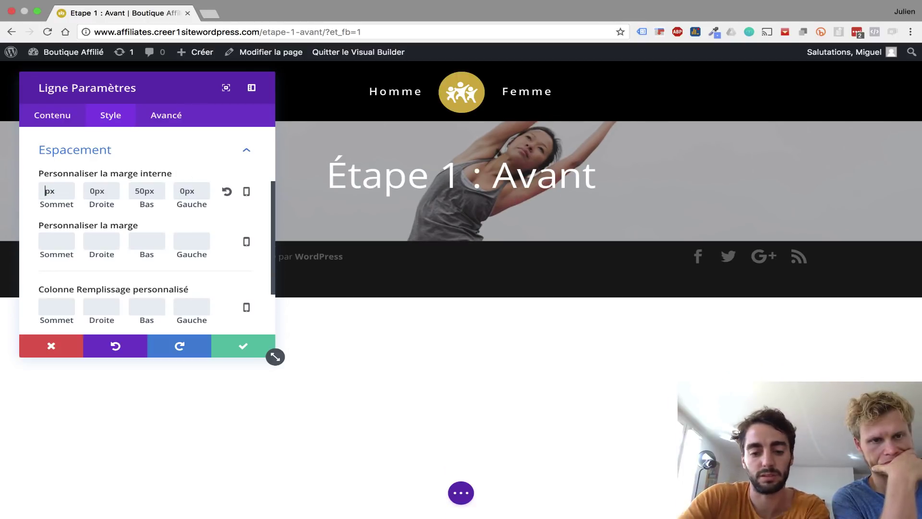
text(75)
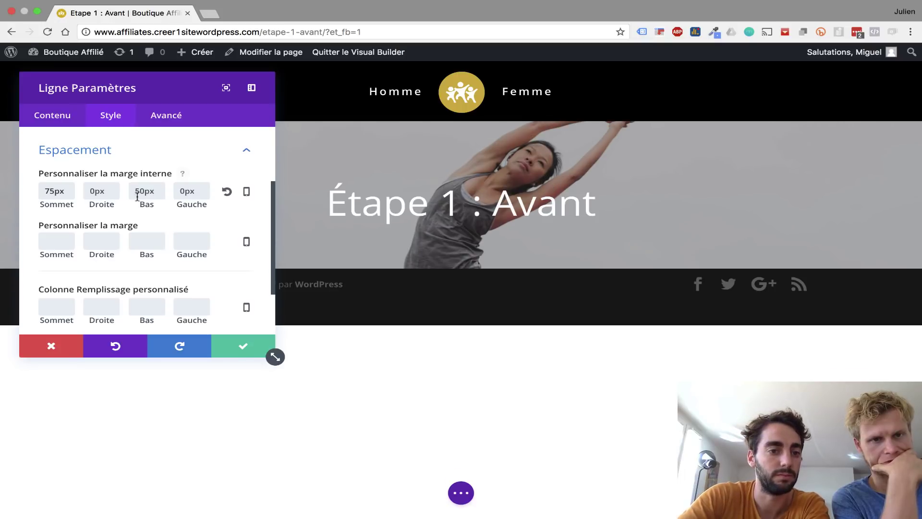
click(143, 192)
key(BackSpace)
key(BackSpace)
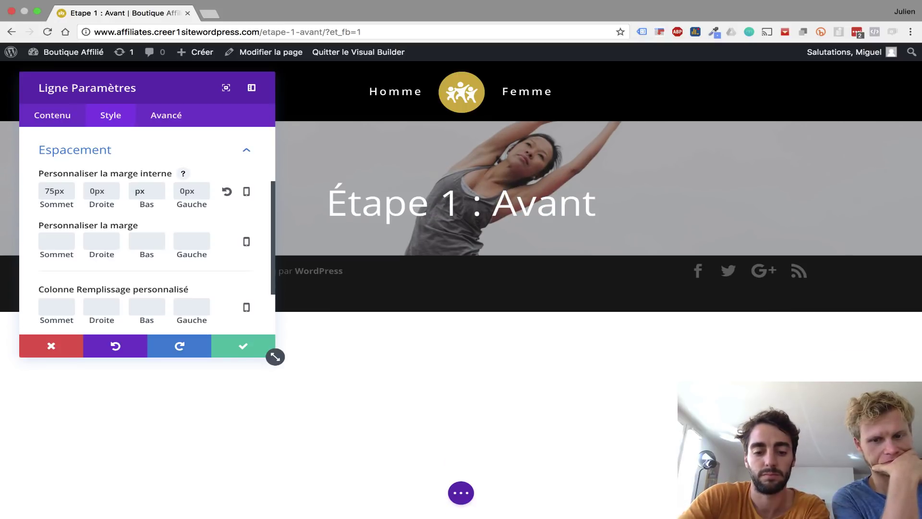
text(75)
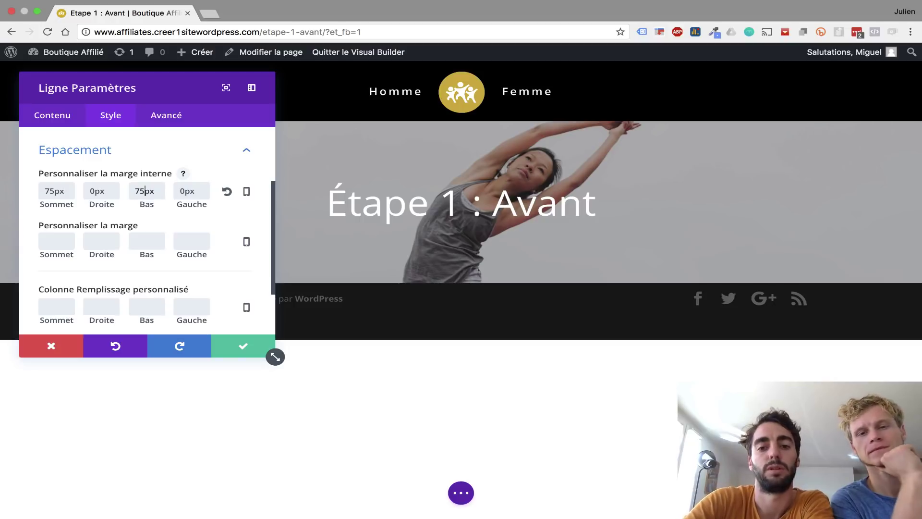
click(250, 349)
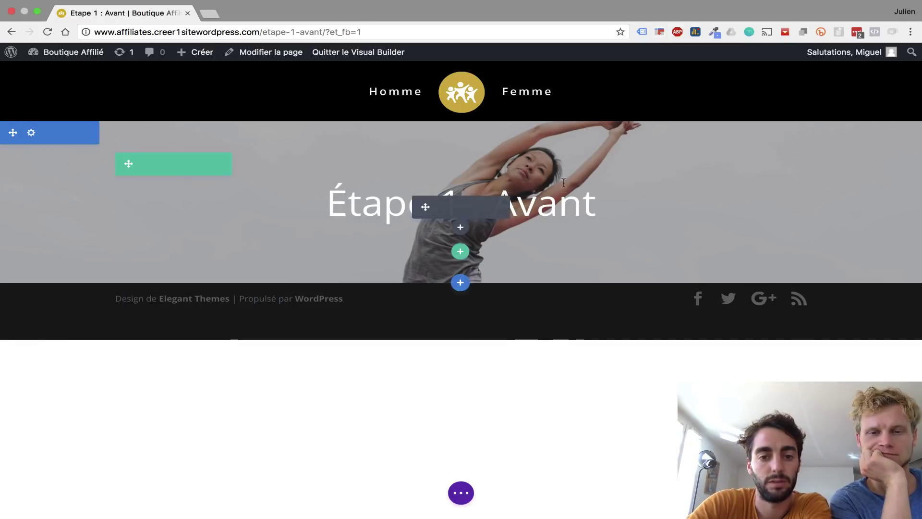
- Add a Normal one-column section below the banner holding a Boutique module of recent products
mouse_move(460, 283)
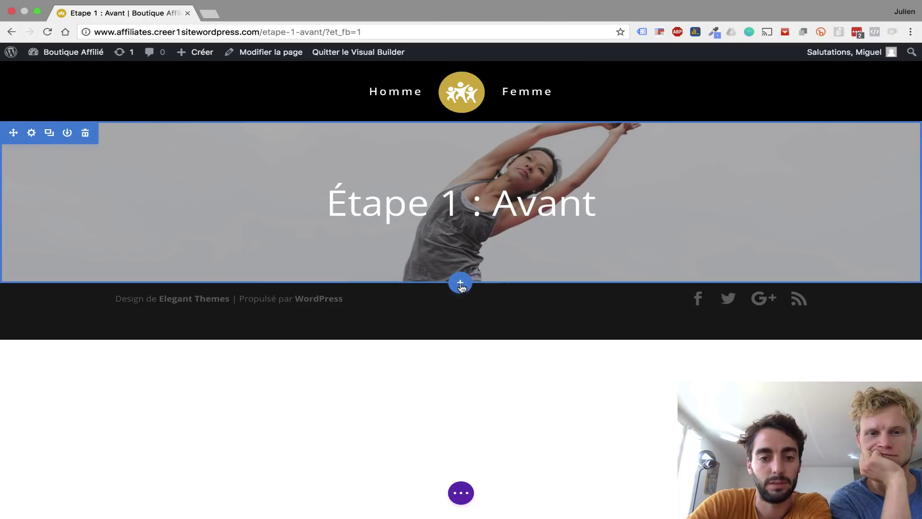
click(461, 284)
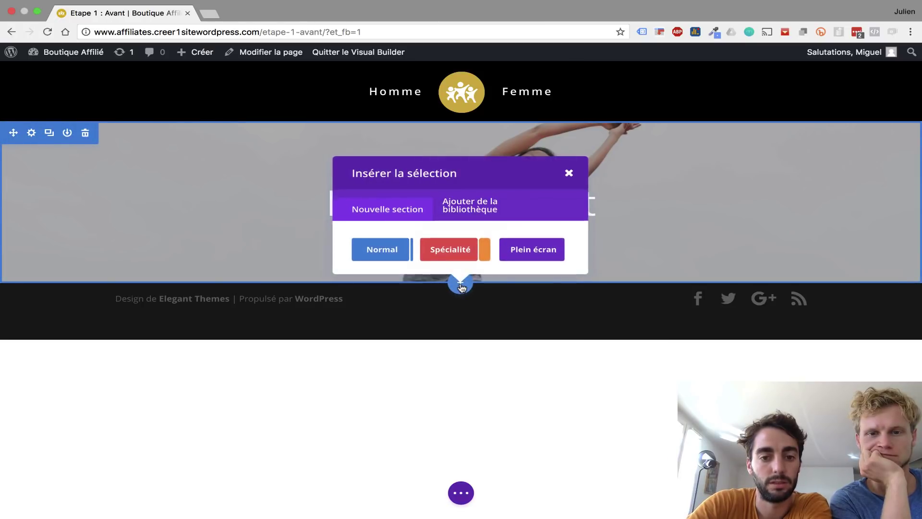
click(379, 261)
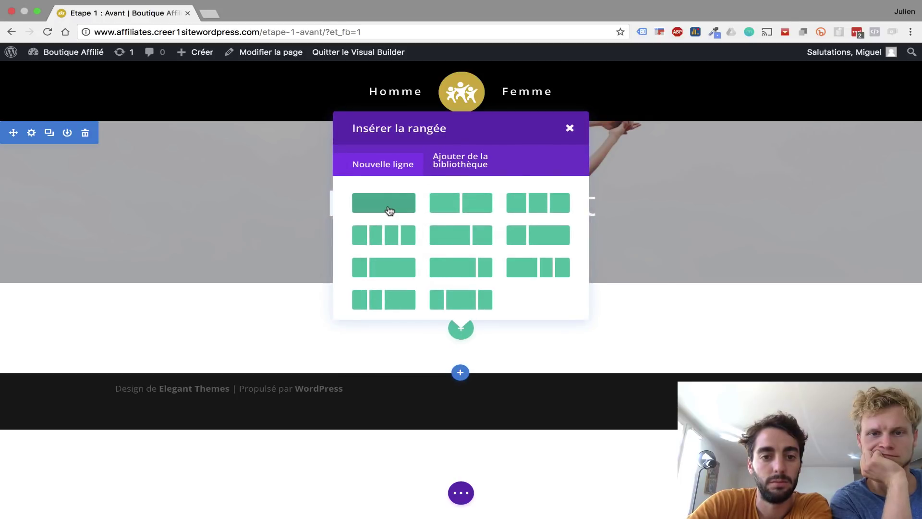
click(390, 210)
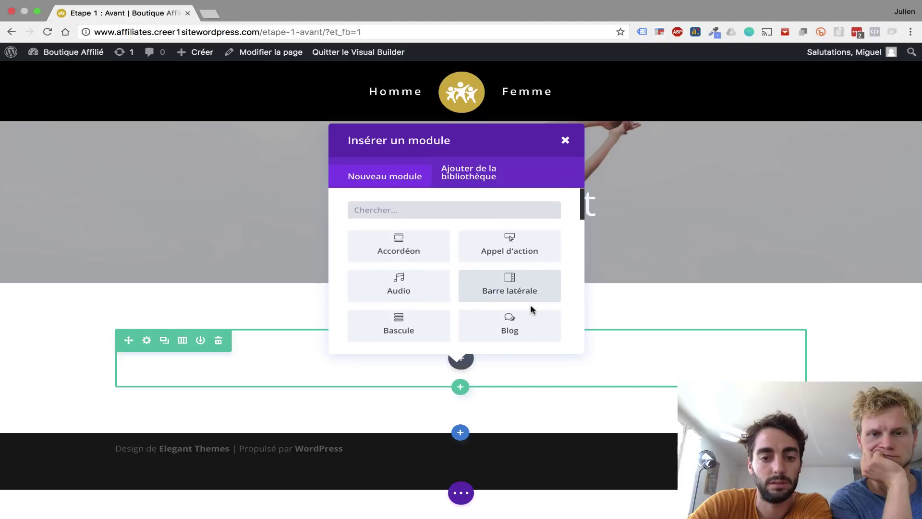
scroll(531, 306, down, 3)
scroll(530, 303, down, 1)
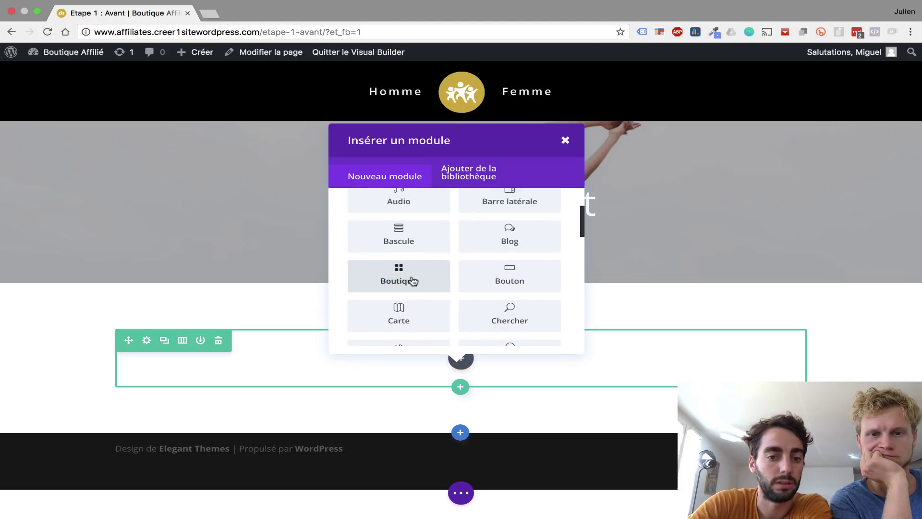
click(399, 275)
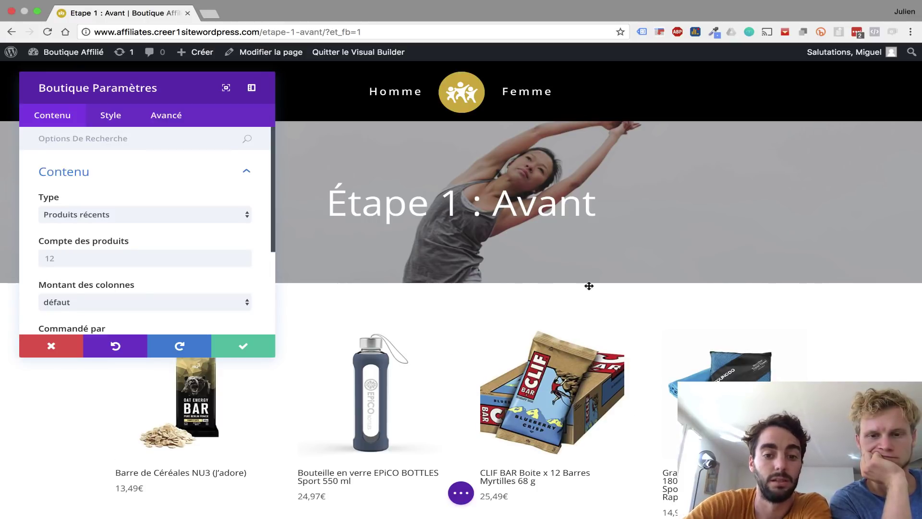
scroll(589, 286, down, 15)
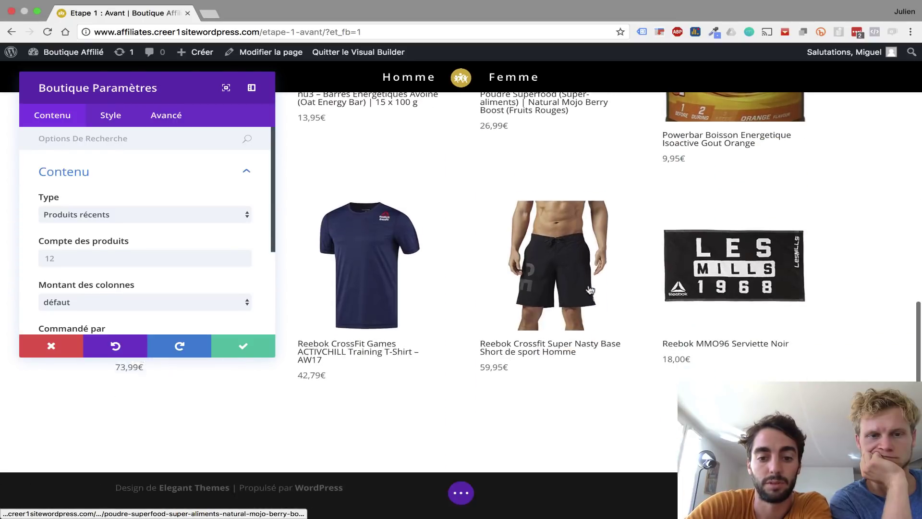
scroll(589, 289, up, 15)
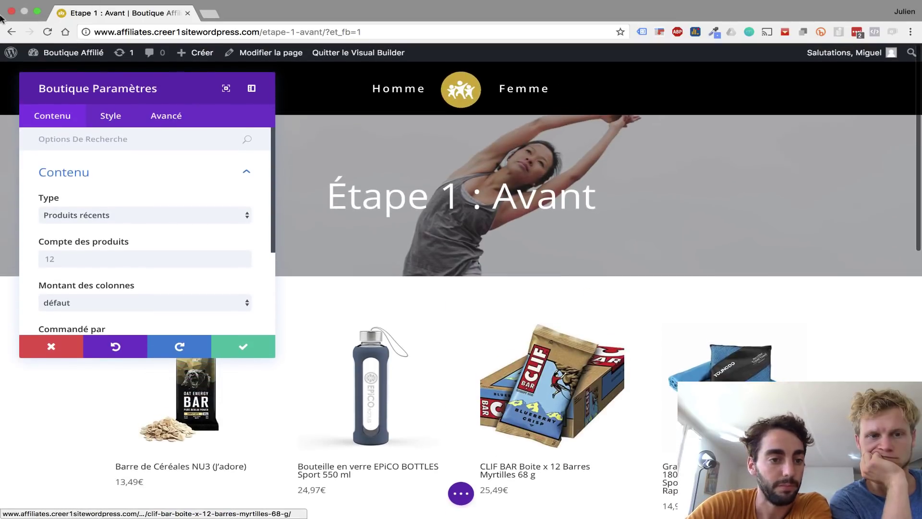
scroll(100, 256, down, 5)
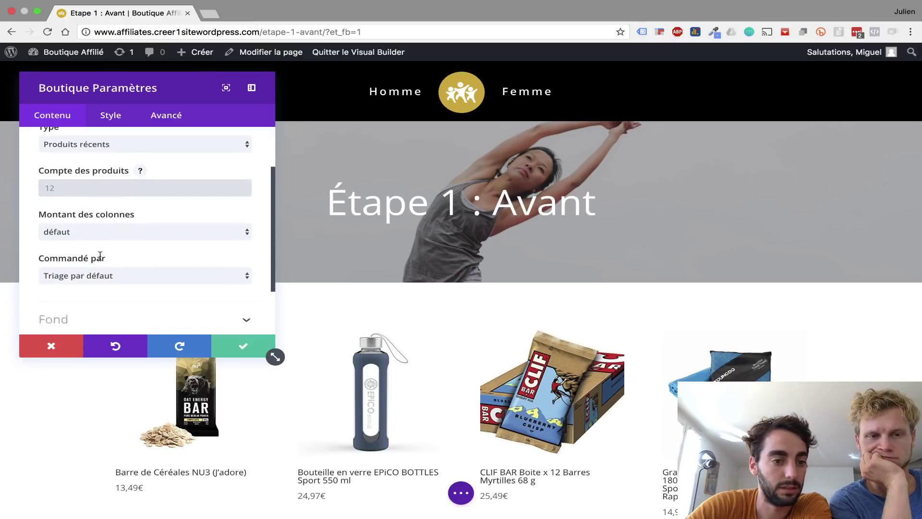
scroll(99, 257, up, 2)
scroll(138, 192, up, 3)
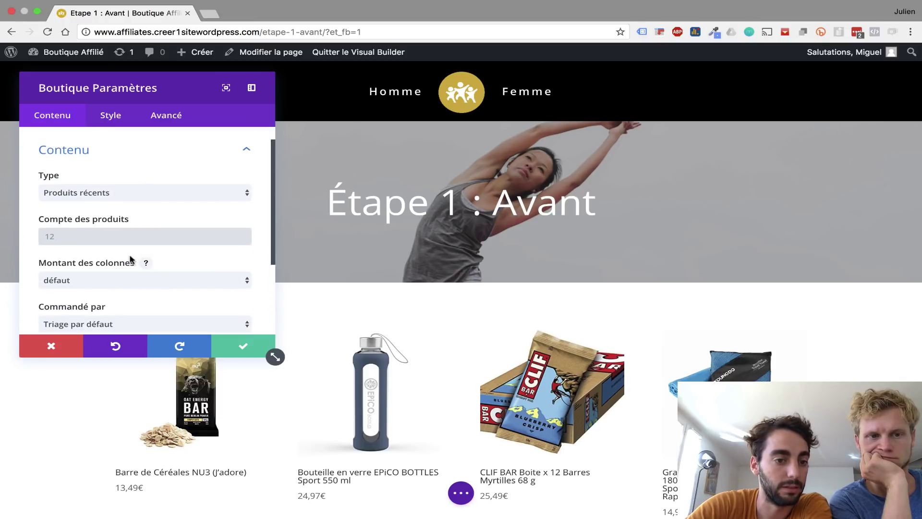
scroll(131, 260, down, 1)
click(118, 295)
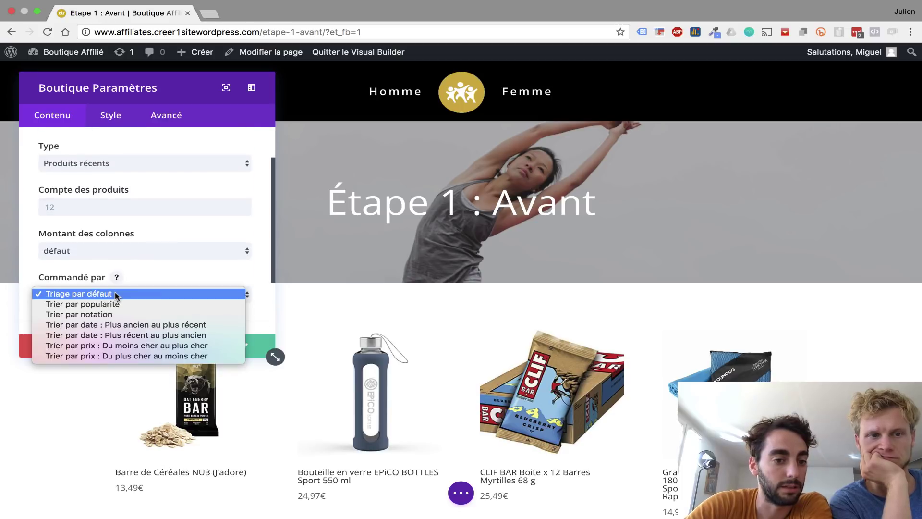
click(117, 294)
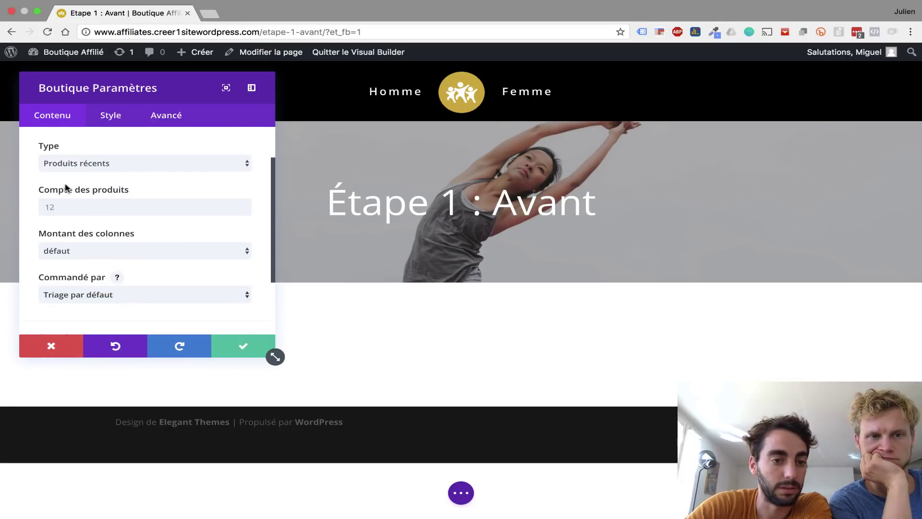
click(61, 206)
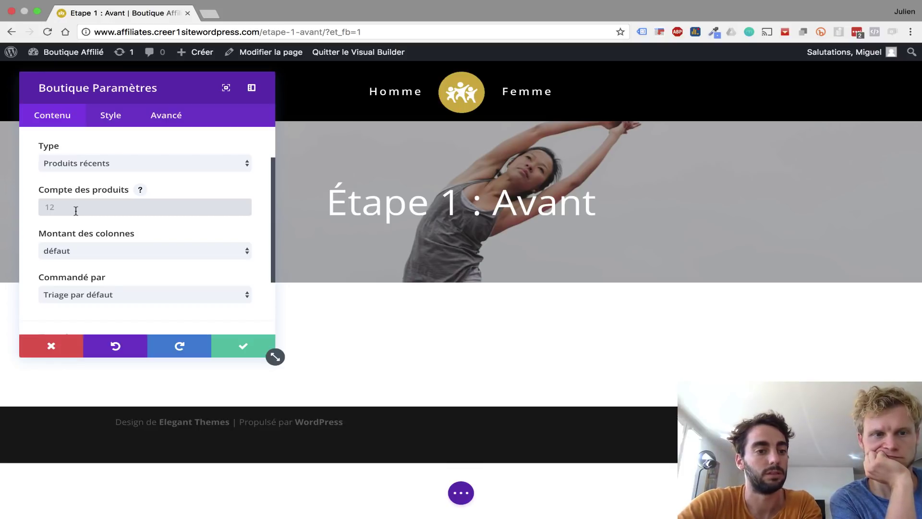
scroll(76, 211, up, 2)
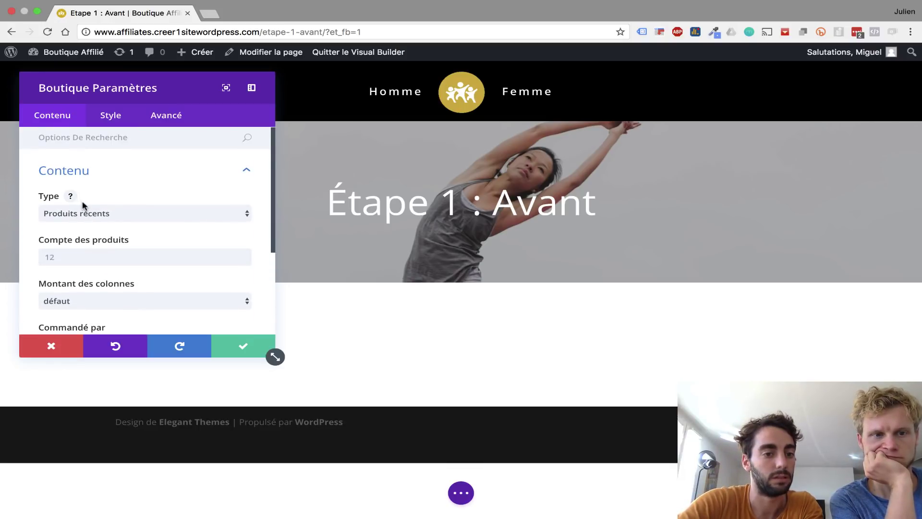
- Set the Boutique module Type to Catégorie De Produit, including only the Avant category
click(94, 216)
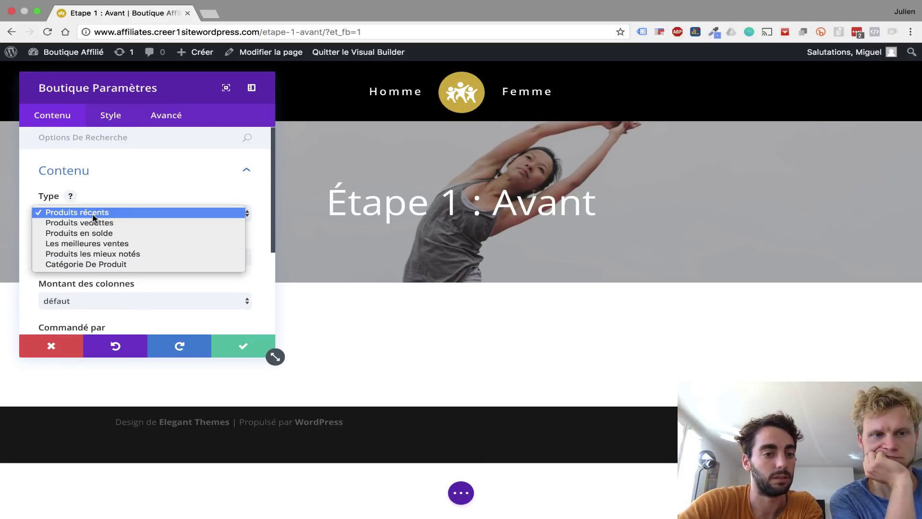
click(73, 264)
scroll(125, 308, down, 4)
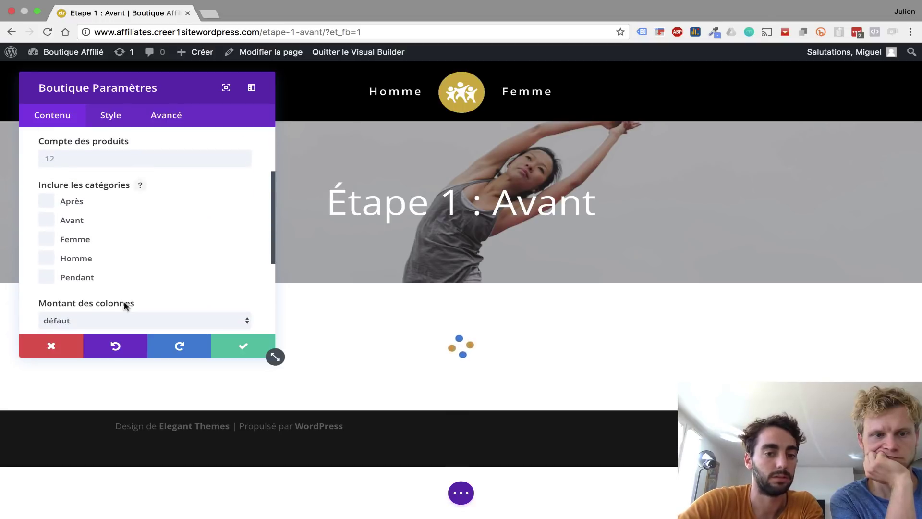
click(46, 219)
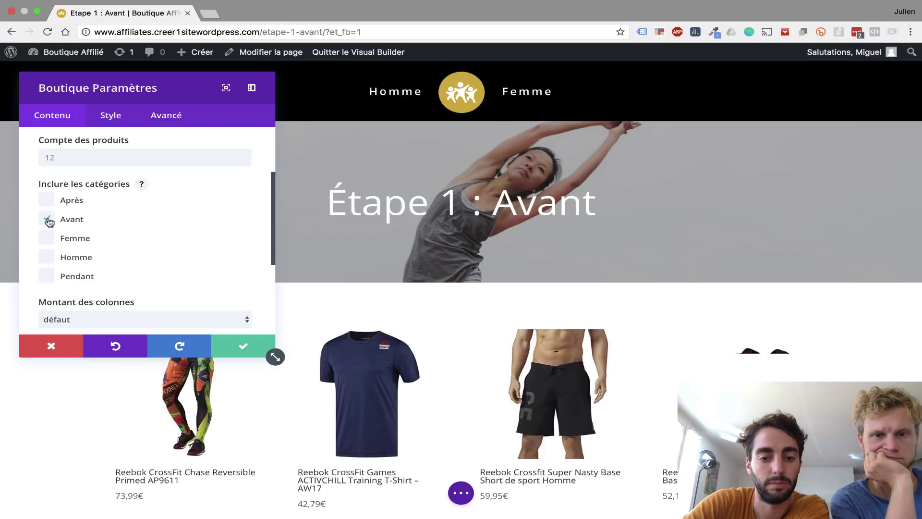
scroll(566, 469, down, 7)
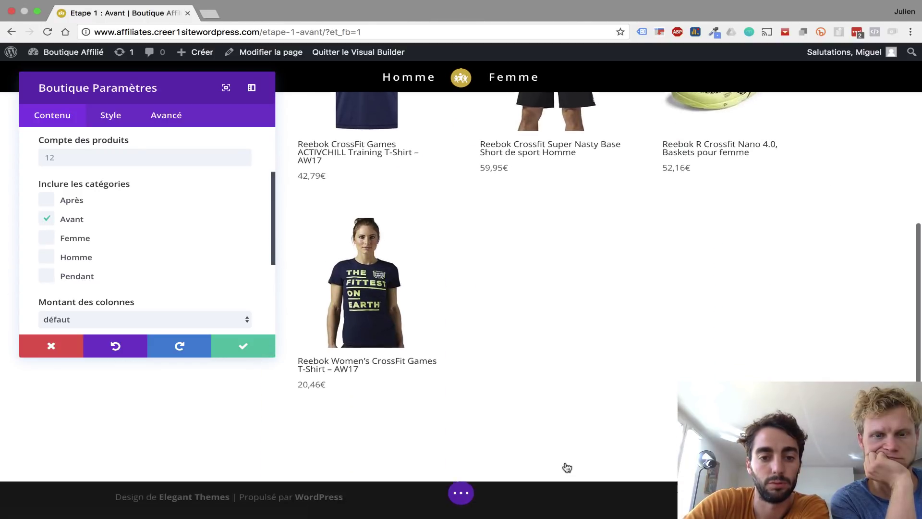
scroll(567, 467, up, 2)
scroll(568, 467, up, 3)
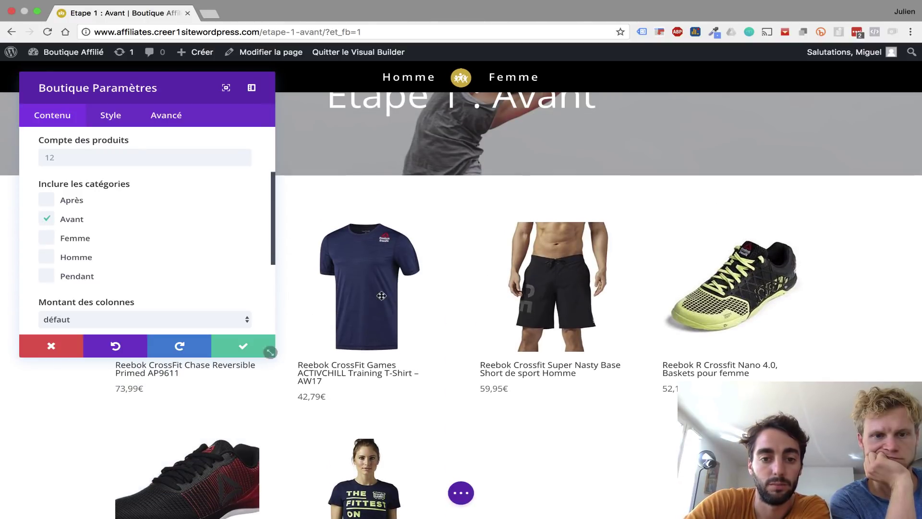
scroll(345, 393, down, 3)
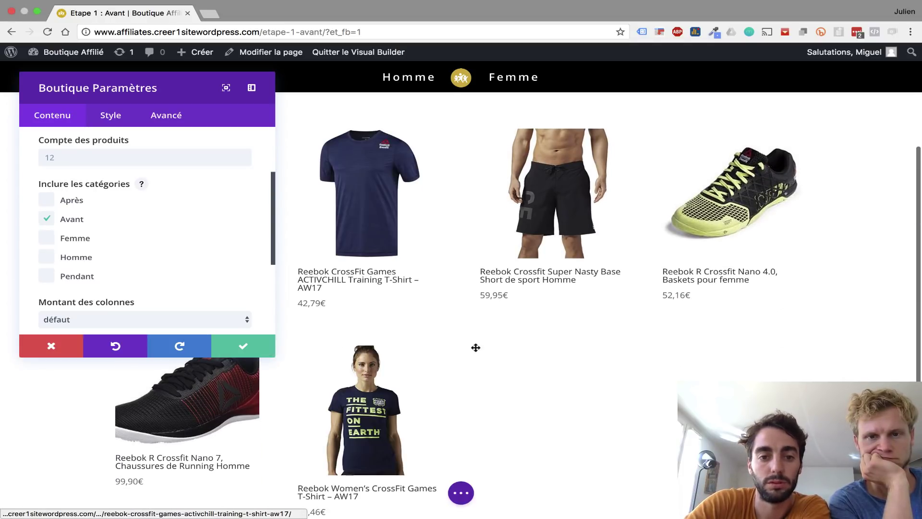
scroll(152, 199, up, 3)
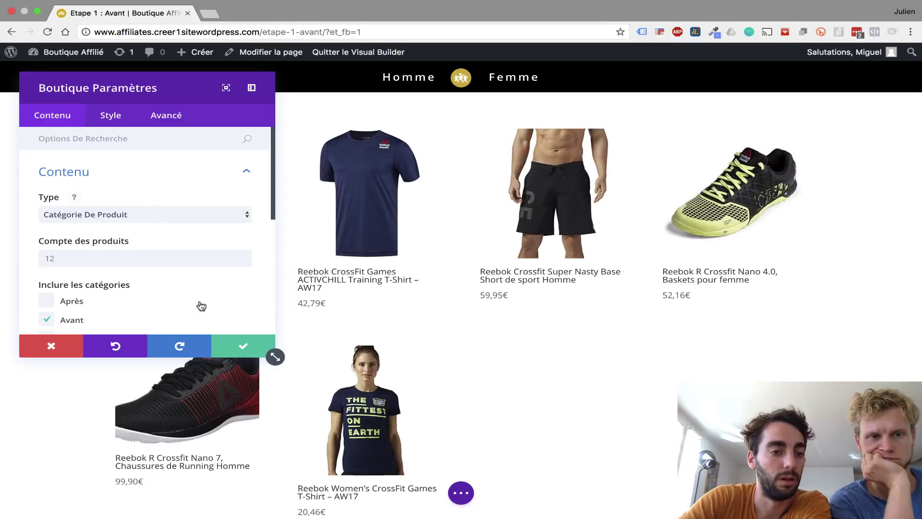
scroll(201, 306, down, 3)
scroll(201, 306, down, 5)
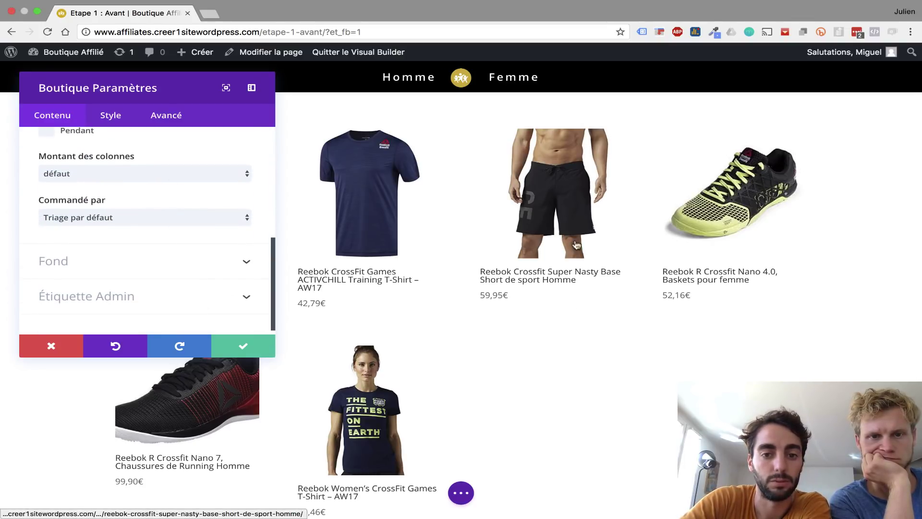
scroll(134, 176, up, 1)
scroll(135, 176, up, 2)
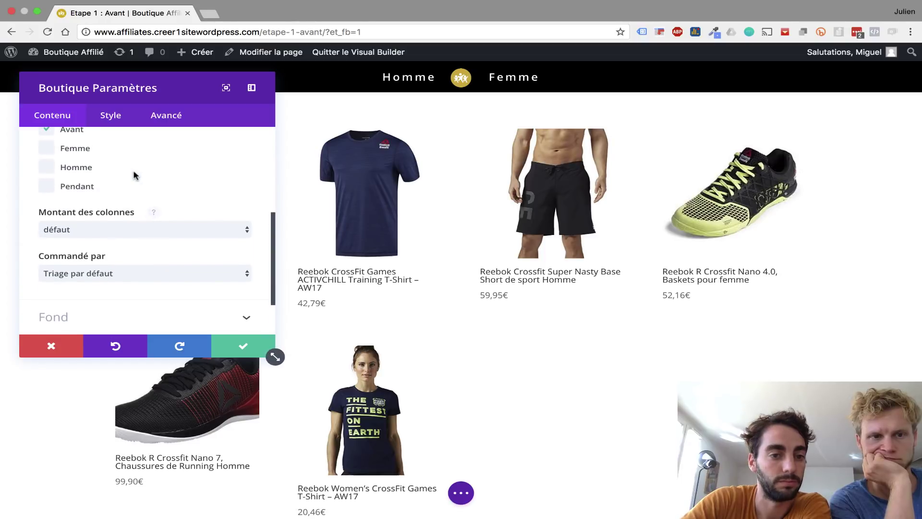
scroll(127, 199, up, 4)
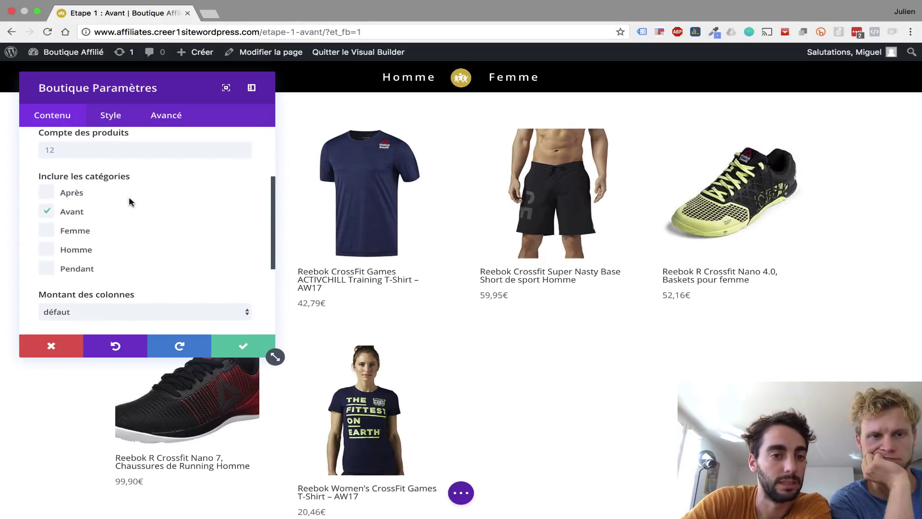
- Check the module's Style options and product count before choosing a column count
click(110, 120)
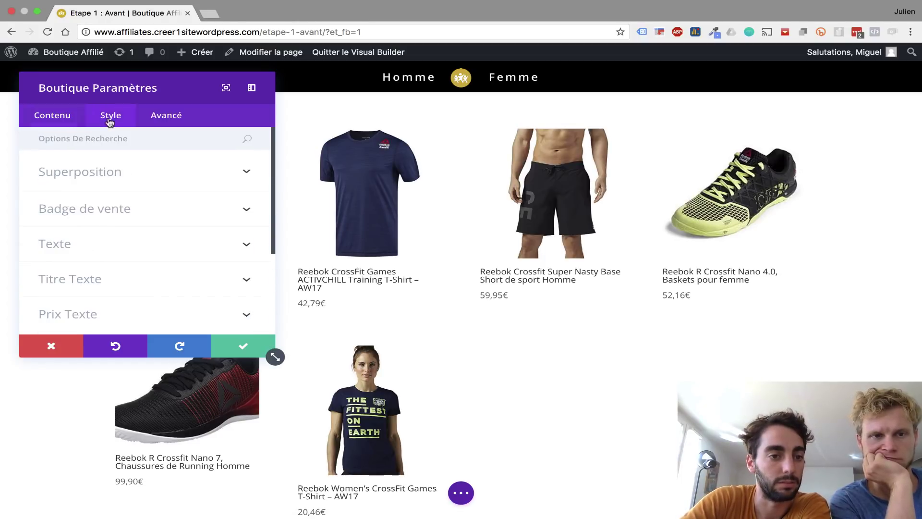
click(66, 120)
scroll(83, 206, down, 2)
click(83, 208)
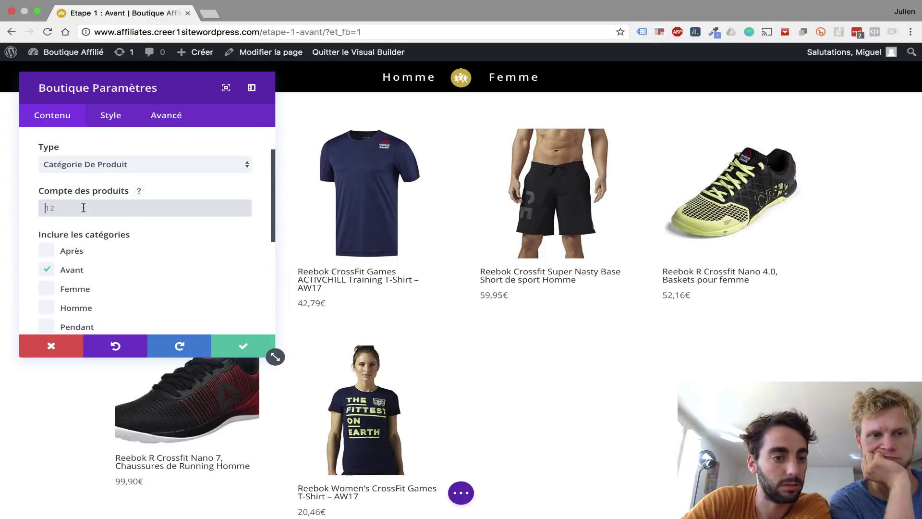
scroll(97, 254, down, 2)
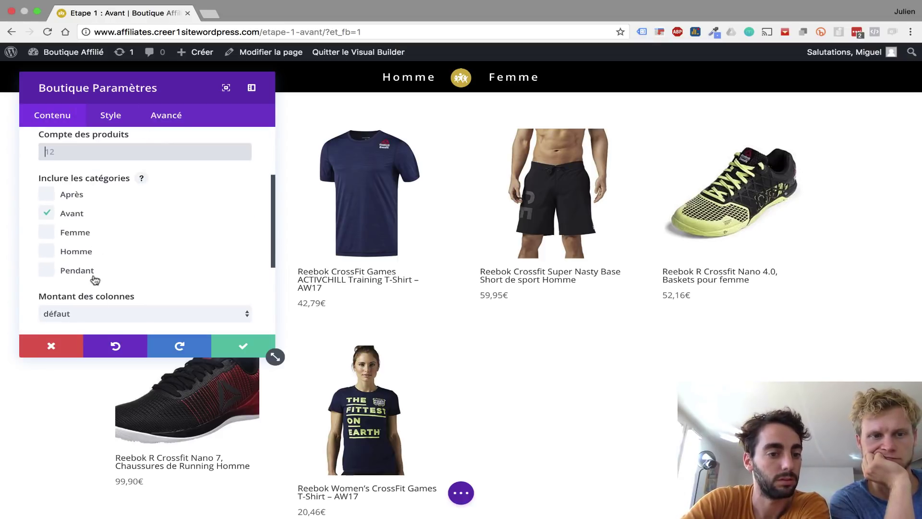
click(98, 314)
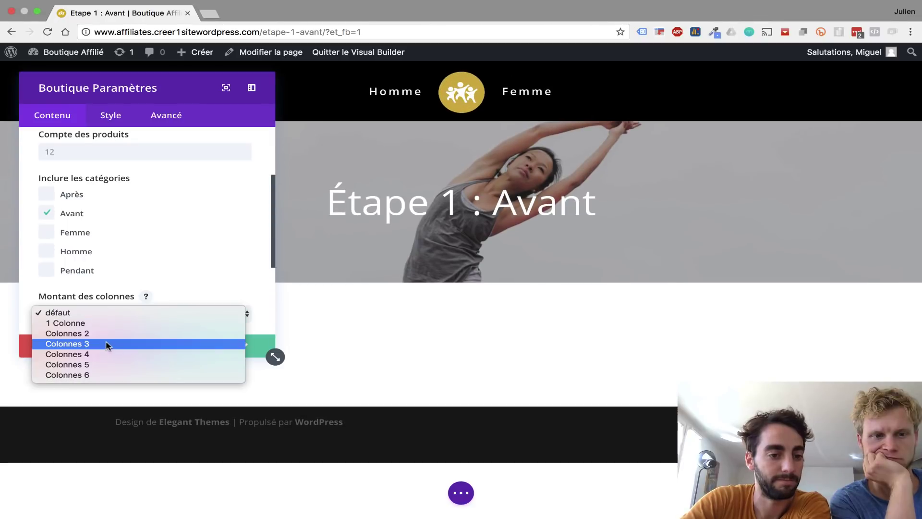
- Set the Avant product grid to Colonnes 3 and save the Boutique module
click(108, 344)
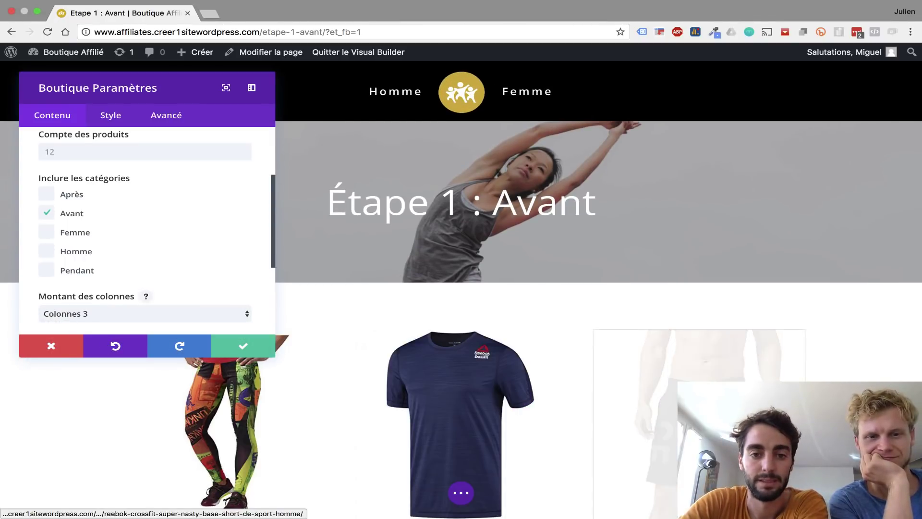
scroll(210, 350, down, 4)
click(248, 347)
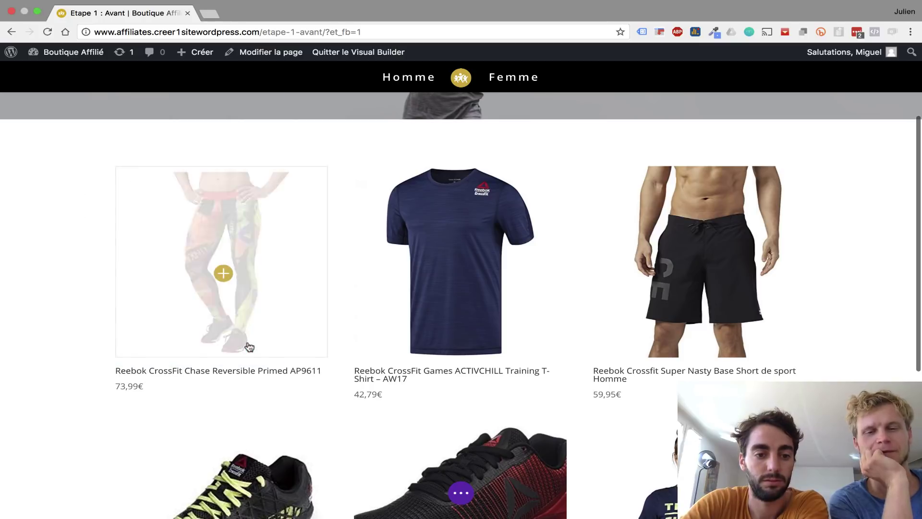
scroll(248, 346, down, 3)
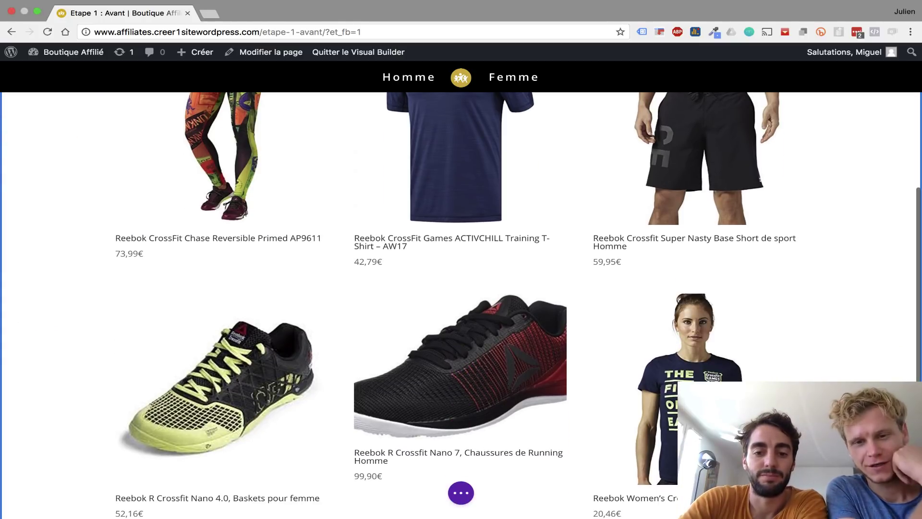
scroll(461, 307, up, 7)
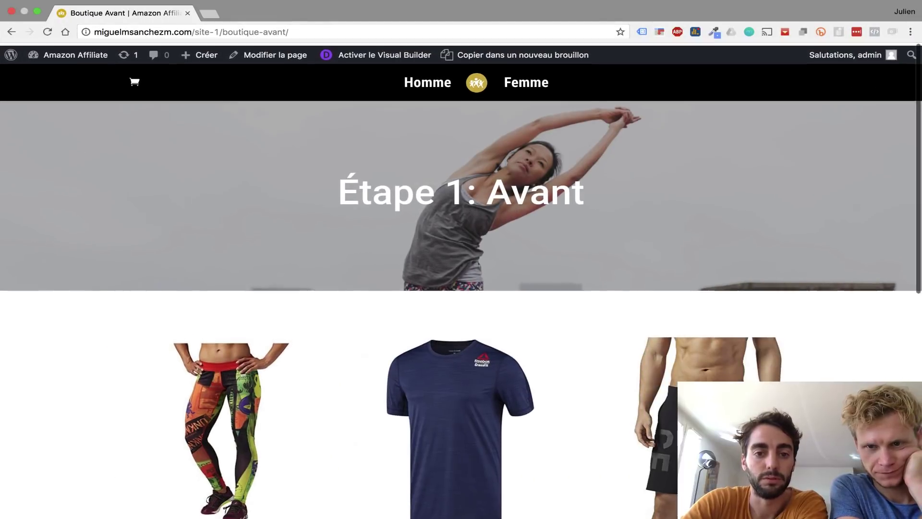
- Compare the finished page against the reference layout and bring up the page save actions
scroll(461, 307, down, 8)
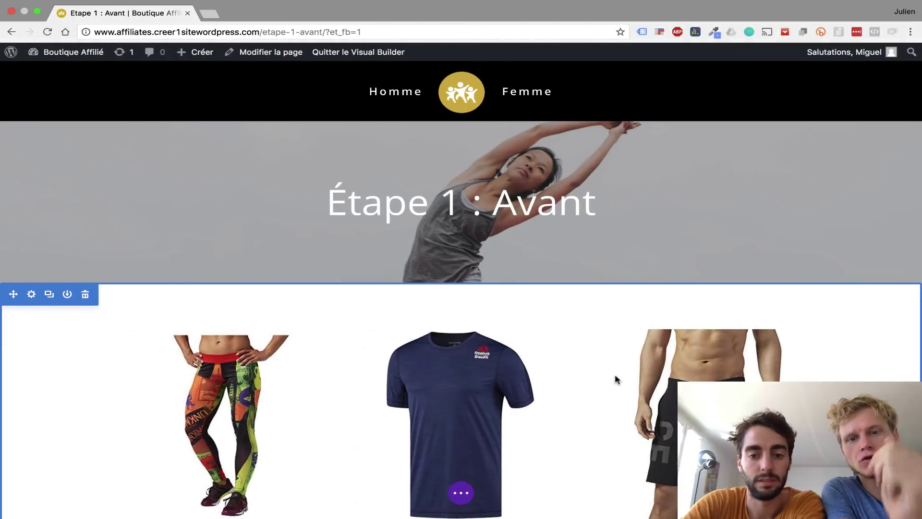
scroll(617, 381, down, 10)
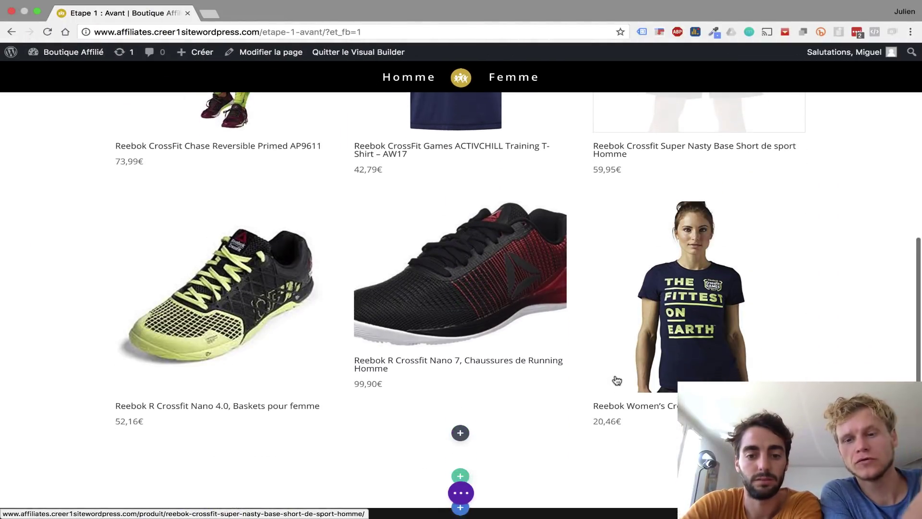
scroll(548, 249, up, 10)
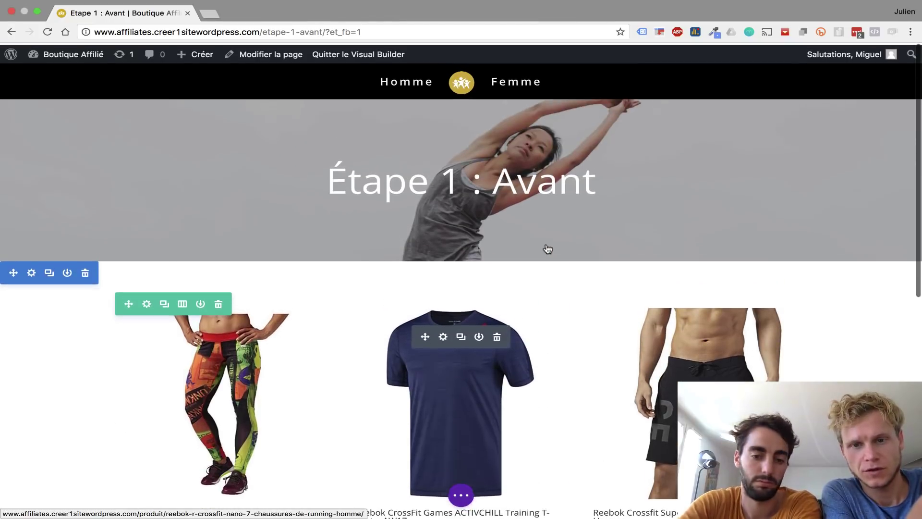
click(461, 493)
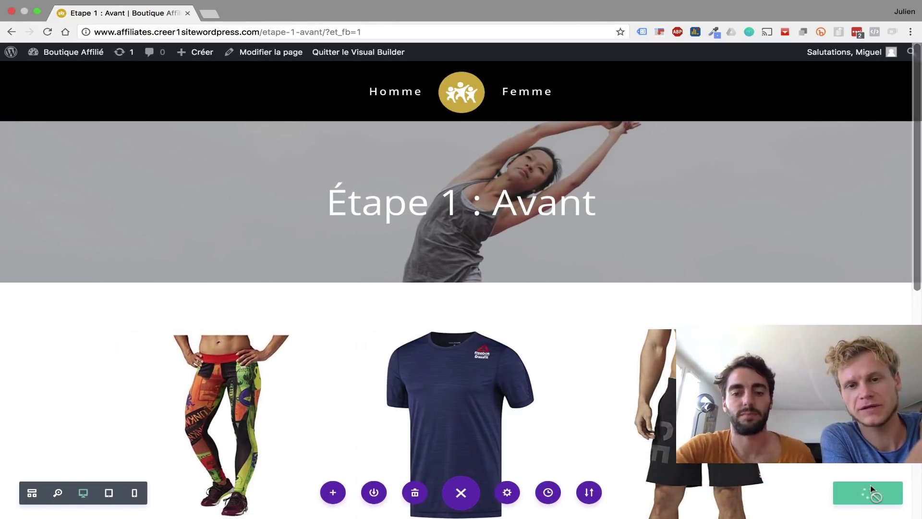